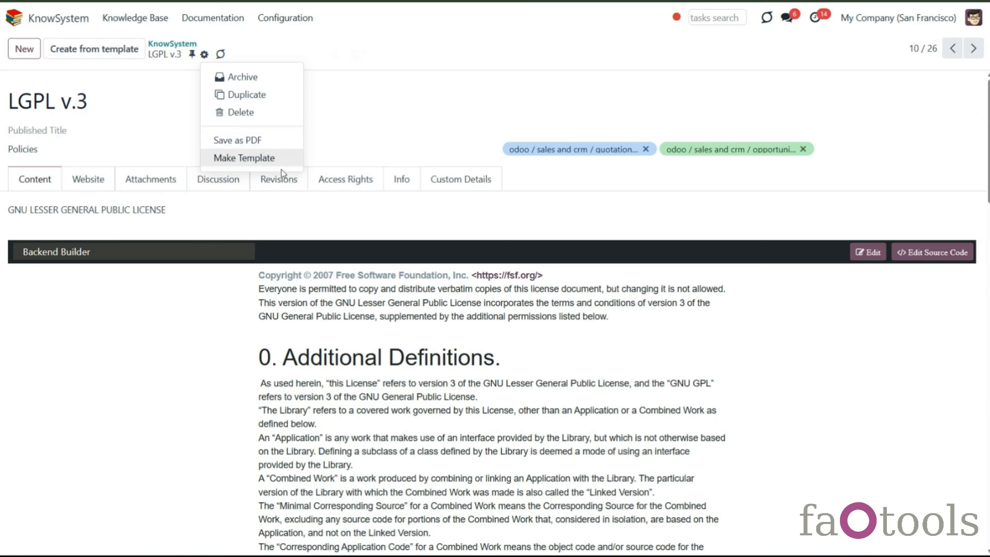
- Return to the KnowSystem article list and select the first two articles, including Our offices
click(163, 46)
click(162, 47)
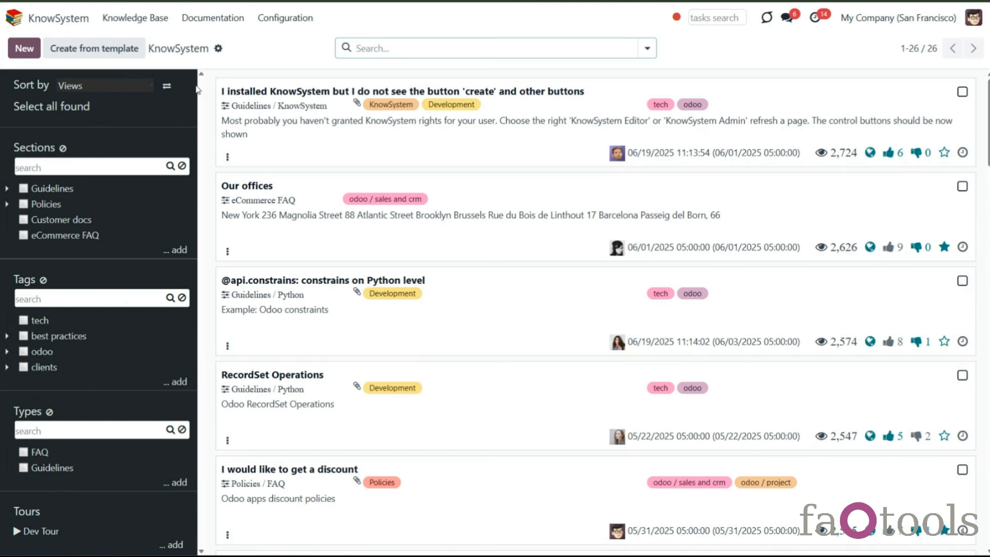
click(961, 93)
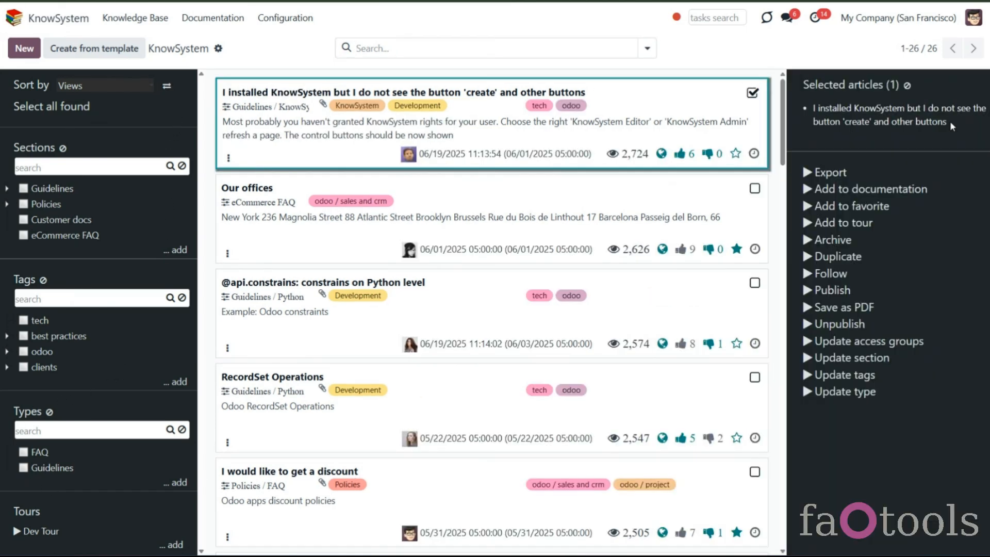
click(753, 189)
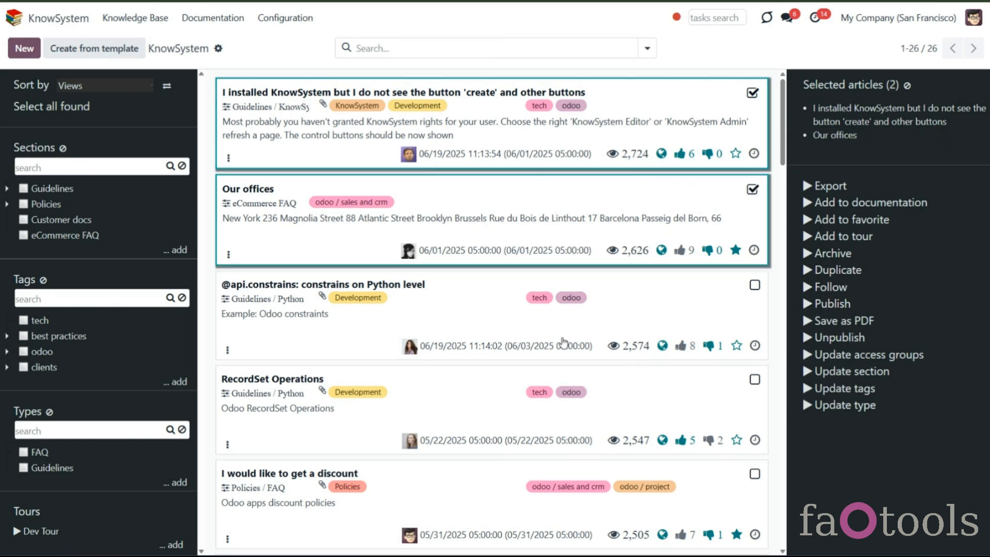
- Sort the articles by Write Date and clear the article selection
click(111, 86)
click(109, 122)
click(104, 85)
click(81, 167)
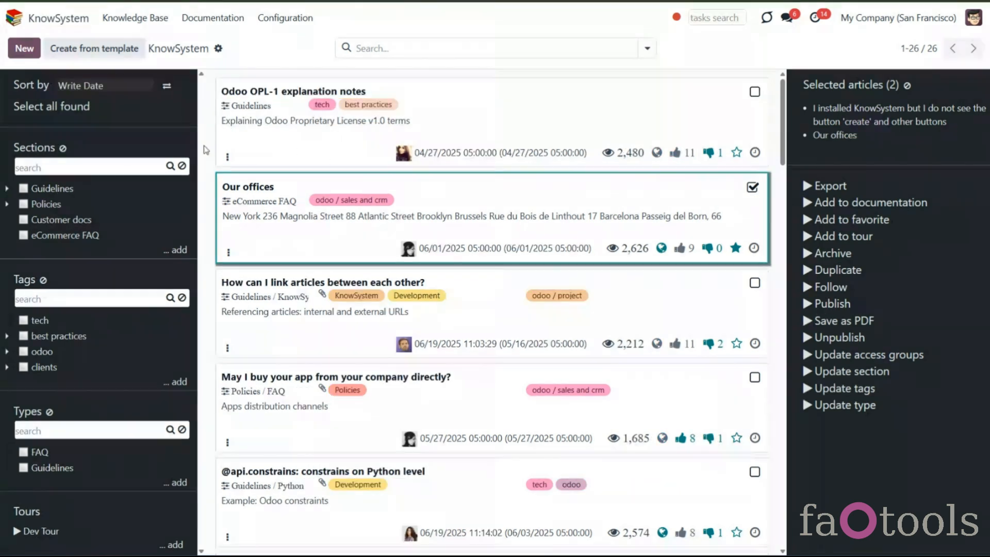
click(907, 85)
- Search the articles for odoo
click(361, 48)
text(odoo)
key(Return)
key(BackSpace)
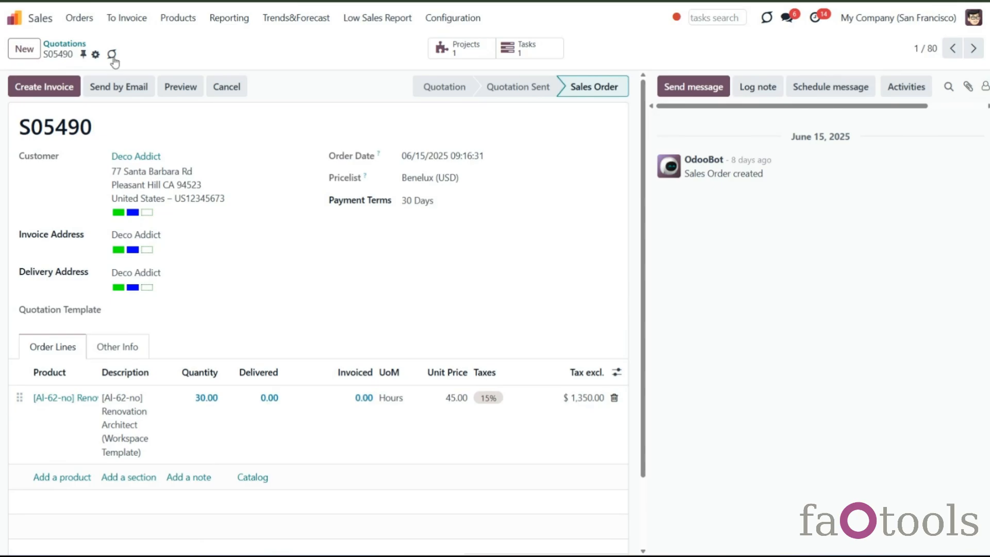
- In quotation S05490's full email composer, open the Knowledge Base article picker with the slash command, then close it
click(112, 54)
click(798, 40)
click(693, 86)
click(957, 178)
text(/)
scroll(331, 310, down, 10)
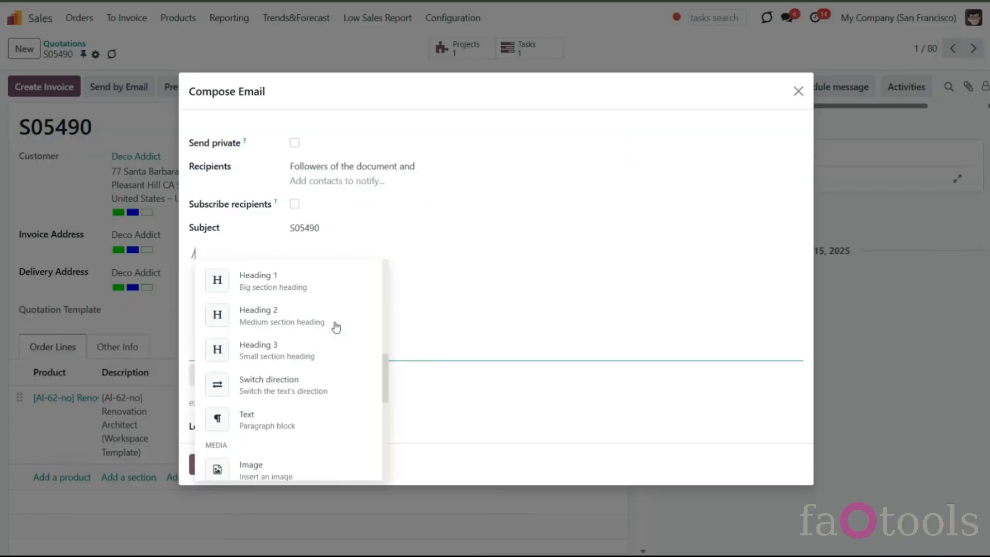
click(307, 424)
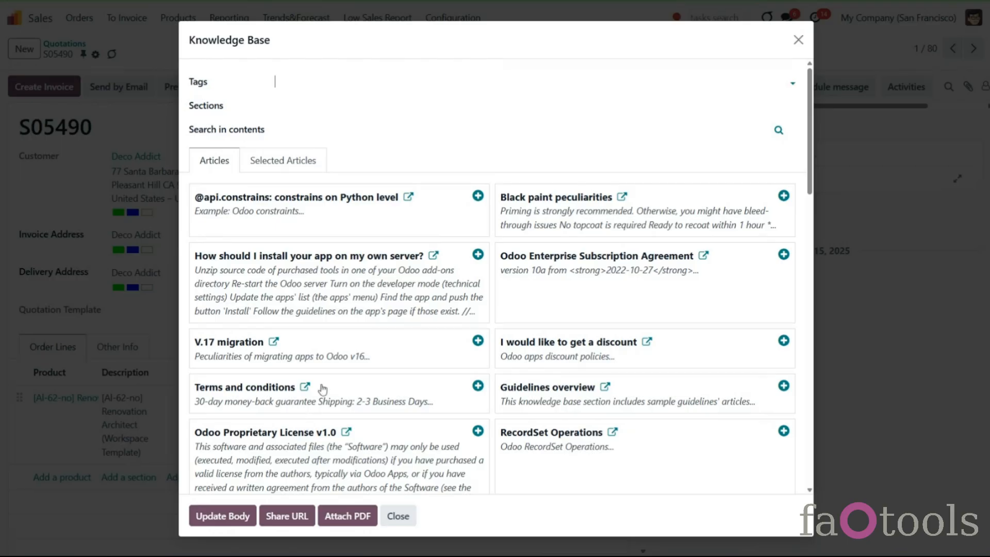
click(798, 40)
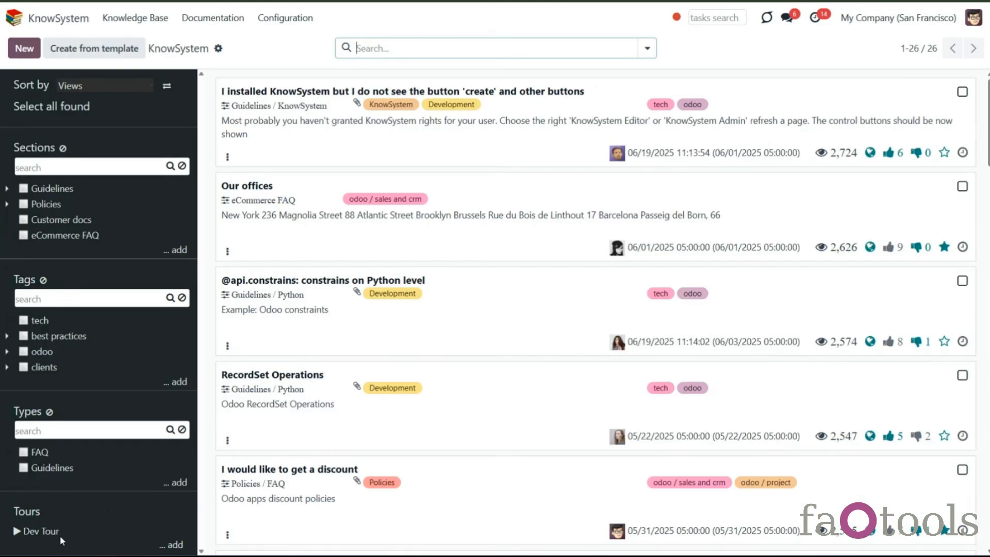
click(47, 531)
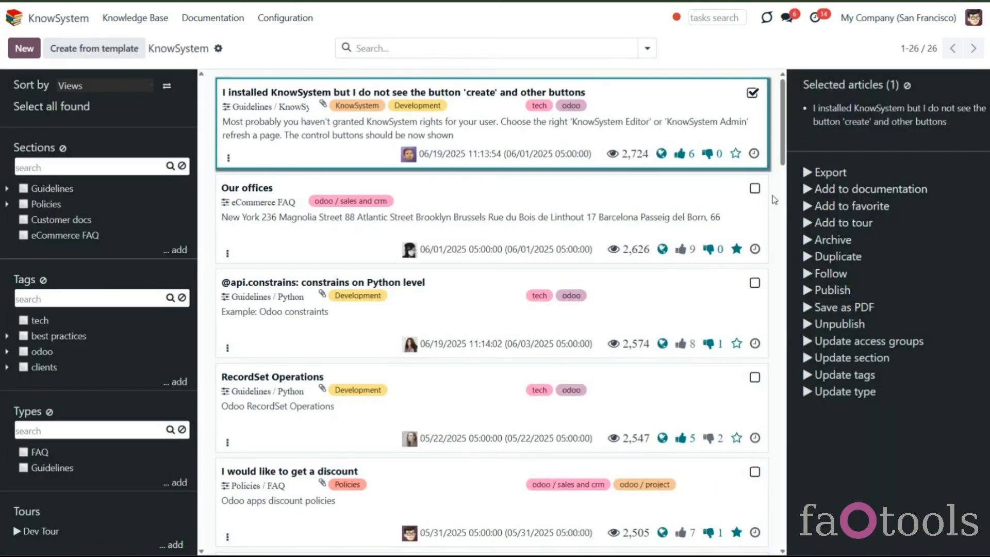
click(753, 190)
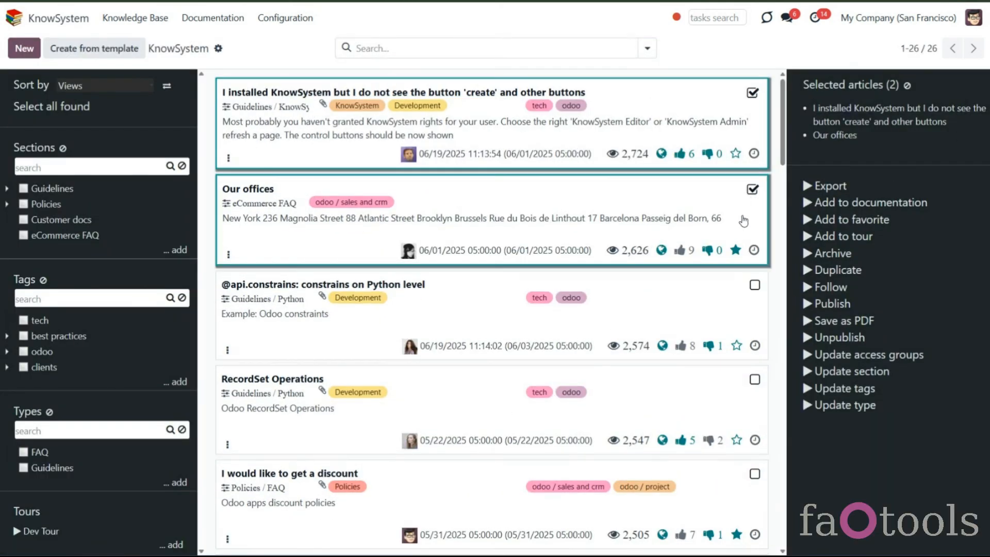
click(907, 85)
click(304, 159)
click(272, 193)
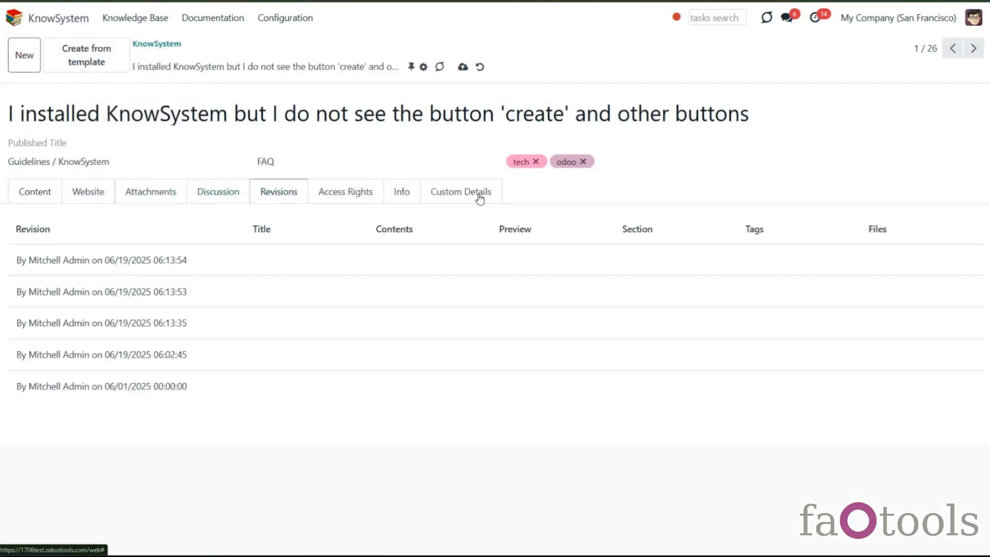
click(973, 49)
click(973, 50)
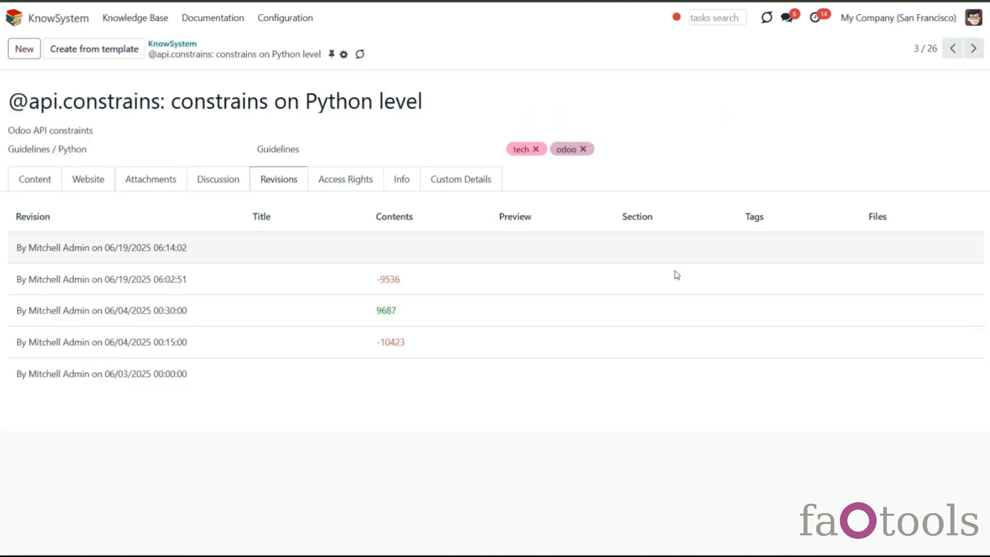
click(540, 313)
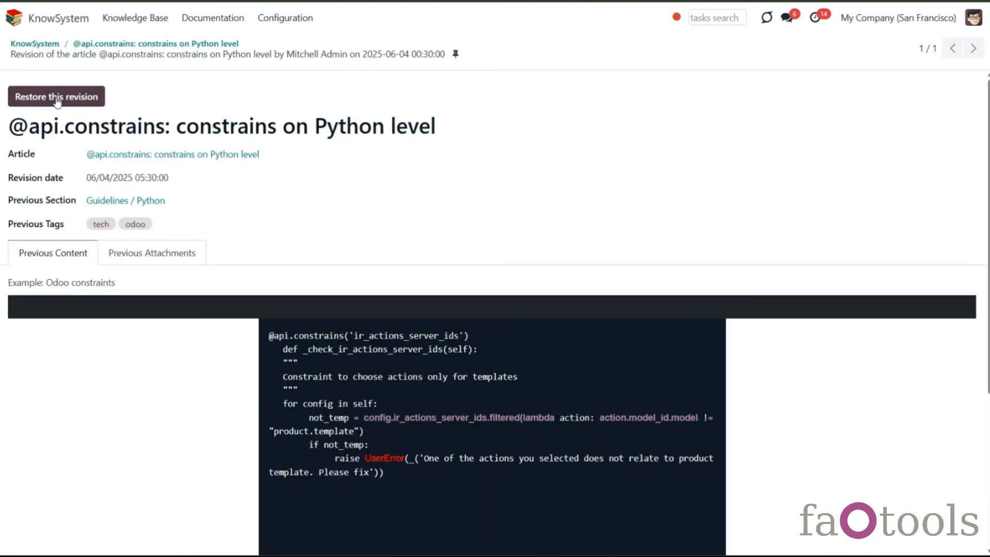
click(138, 46)
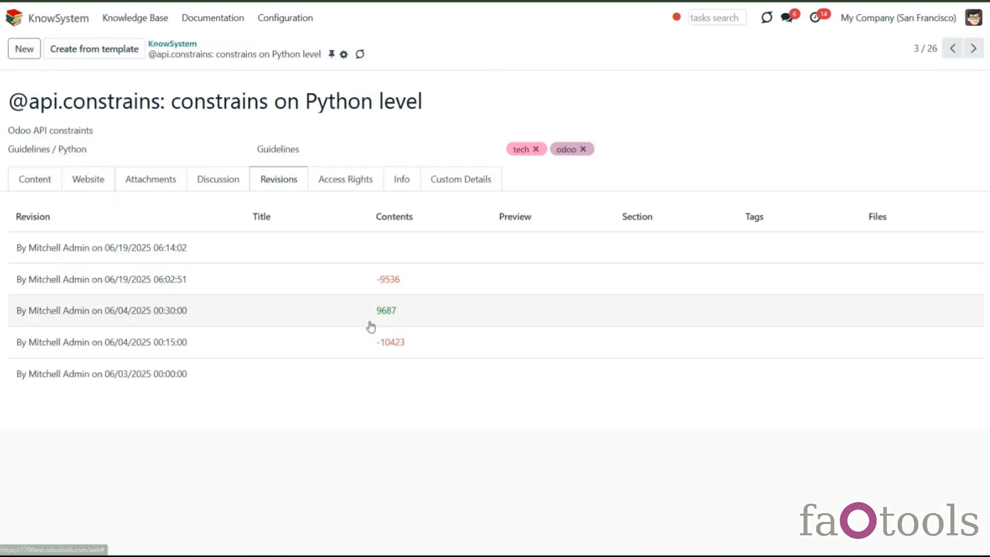
click(34, 179)
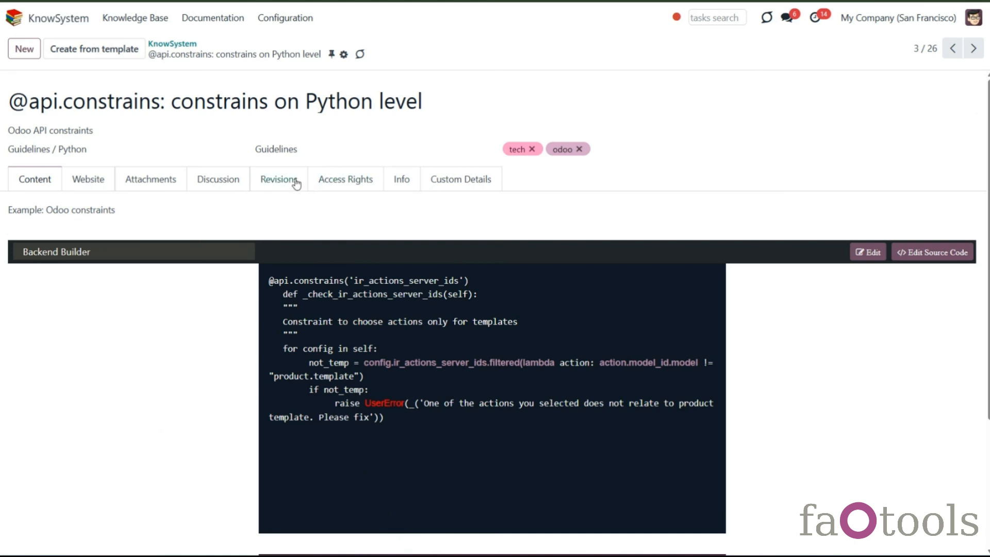
click(274, 179)
click(220, 179)
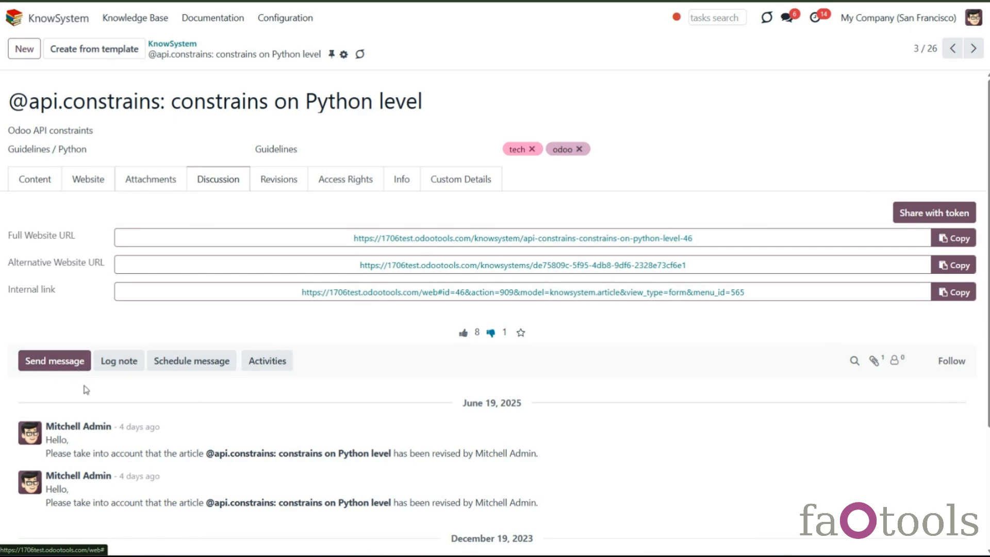
scroll(89, 450, down, 3)
scroll(91, 460, up, 3)
- Open the KnowSystem Configuration settings
click(303, 19)
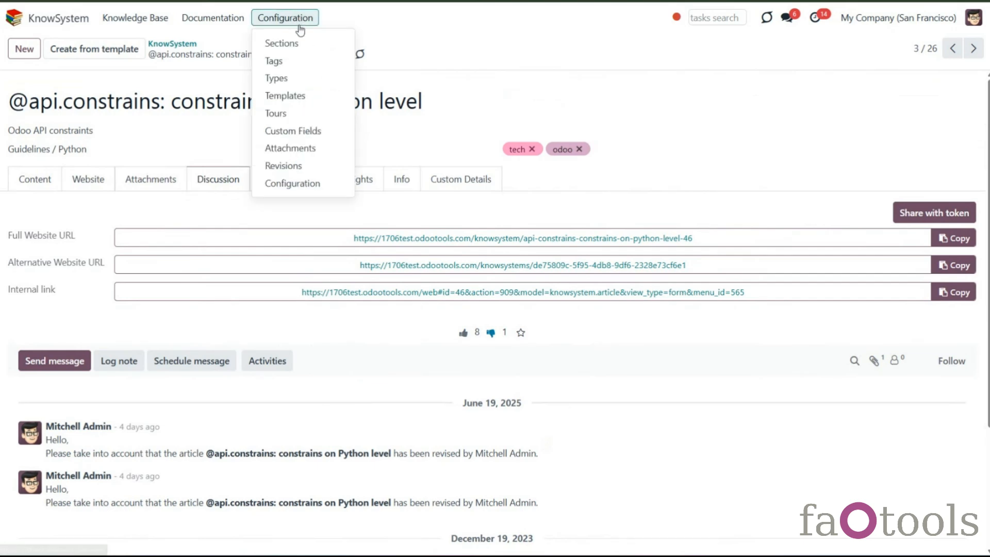
click(305, 185)
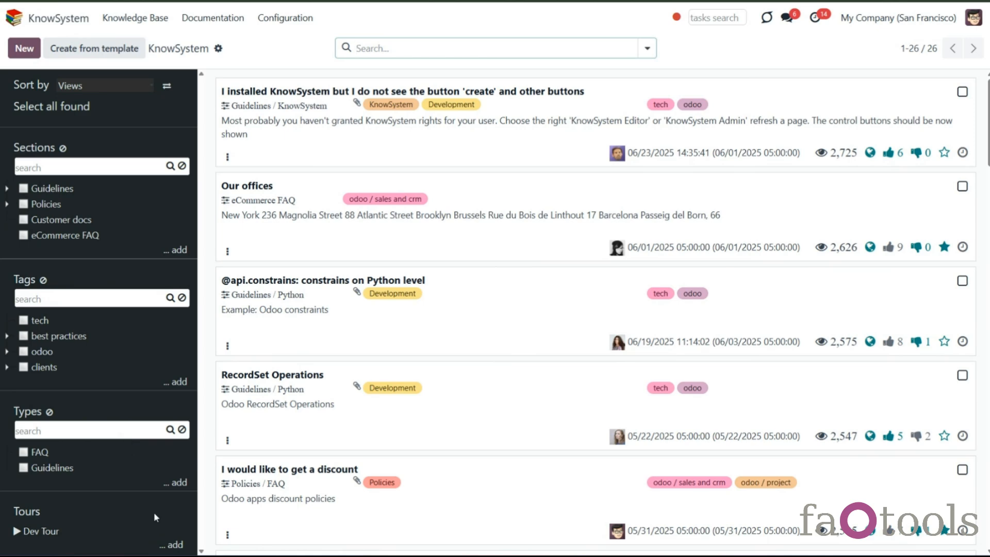
- Sort the articles by Create Date and reverse the sort order back and forth
click(147, 87)
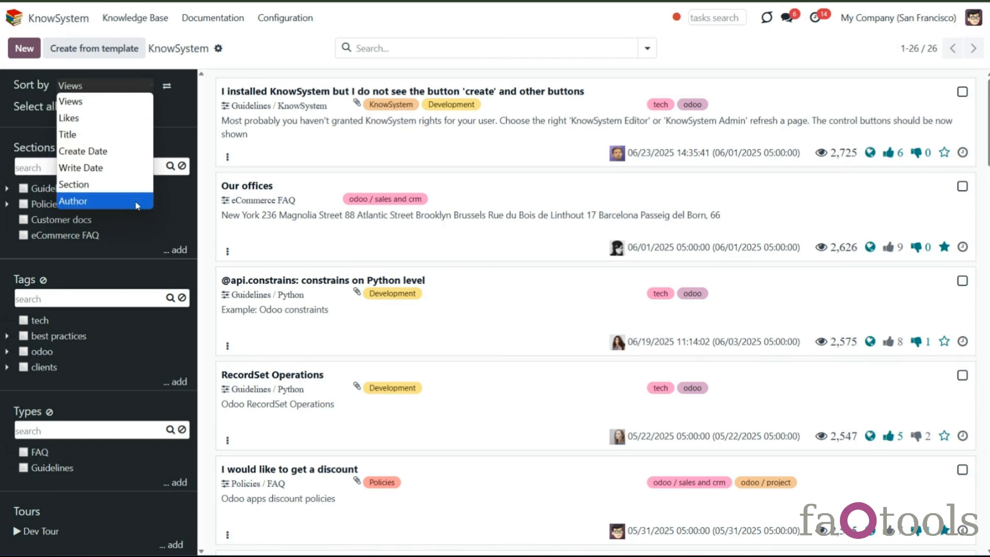
click(123, 151)
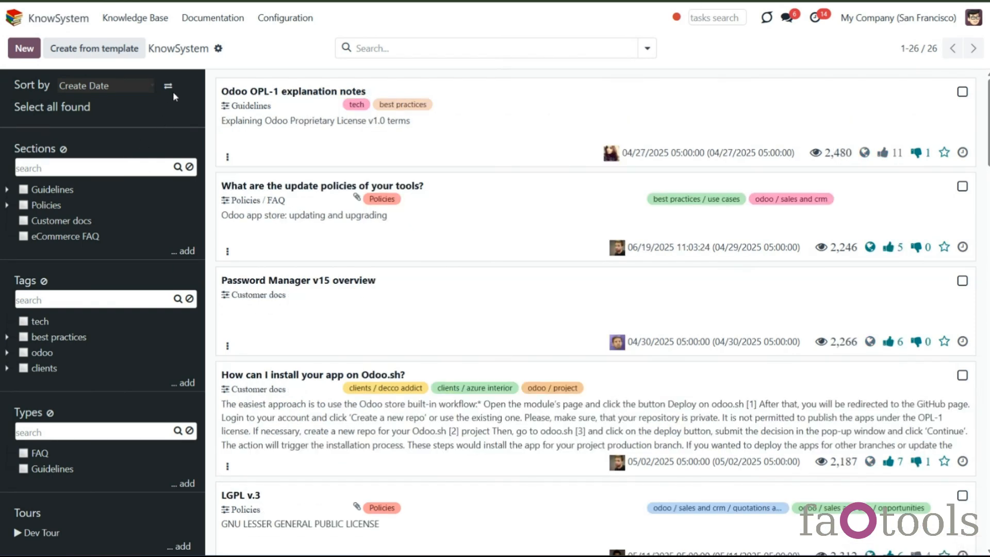
click(166, 90)
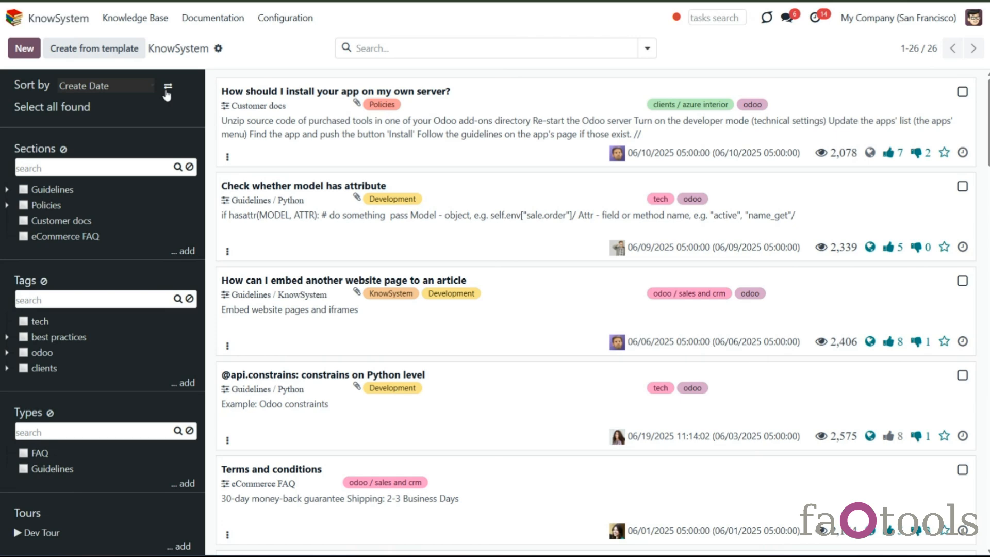
click(168, 90)
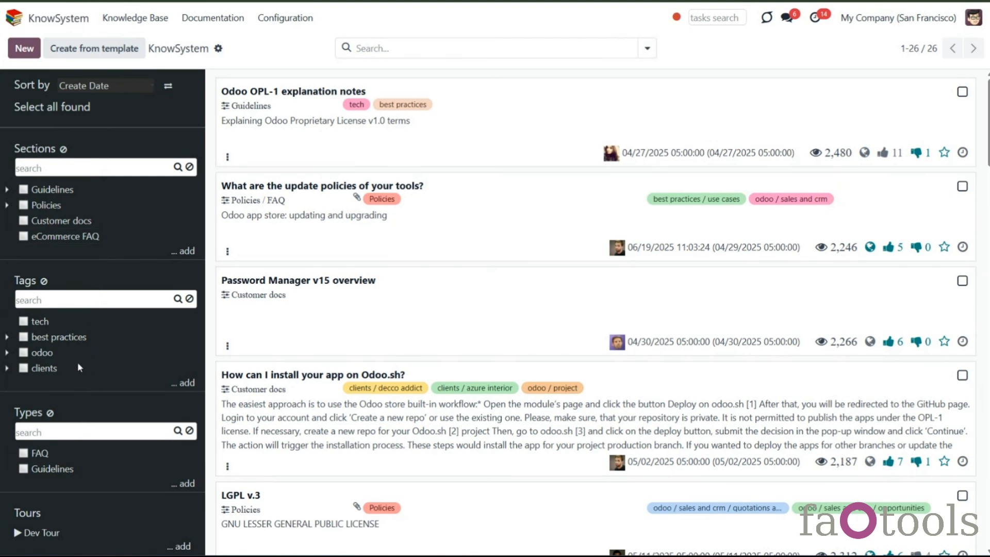
- Expand the Guidelines and Policies sections and move the FAQ section under Internal legal notes
click(7, 190)
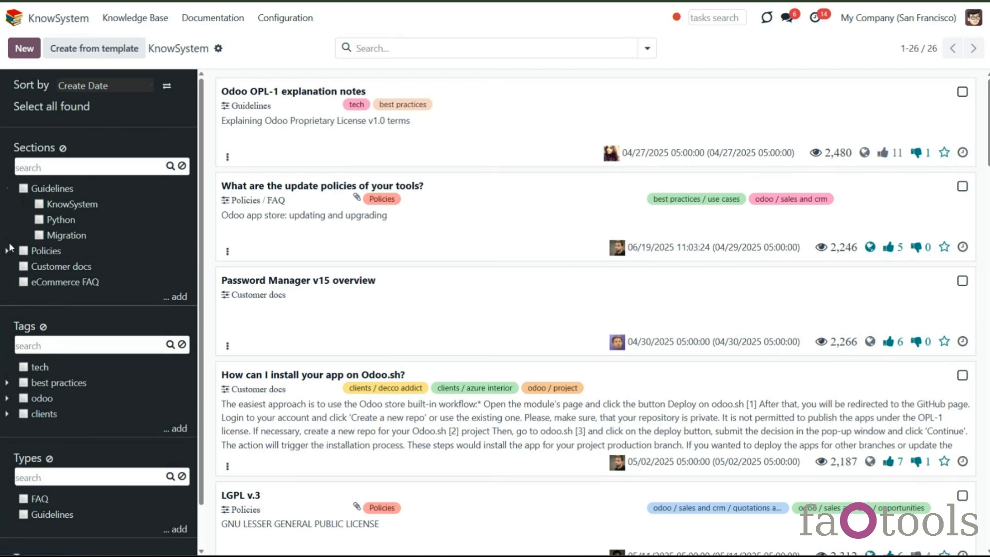
click(7, 252)
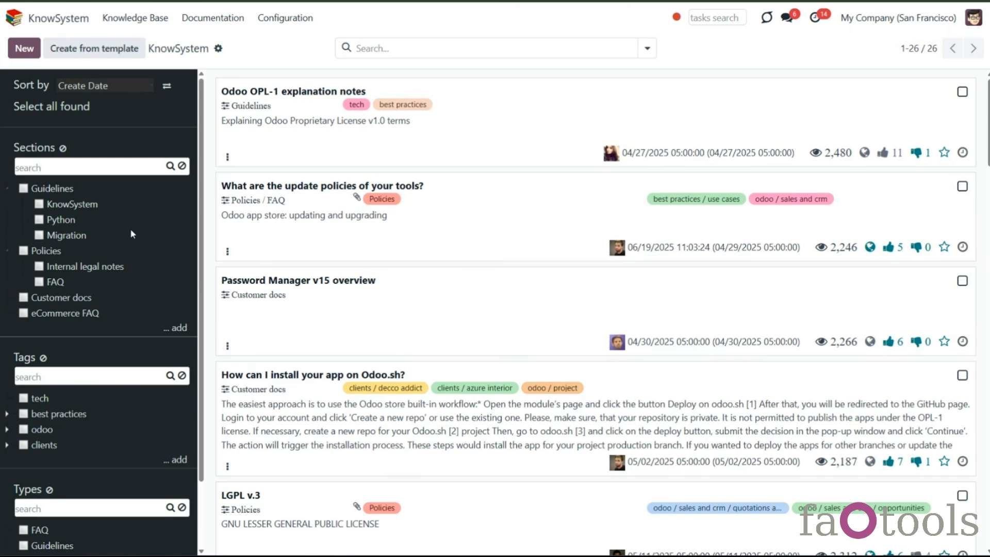
click(39, 282)
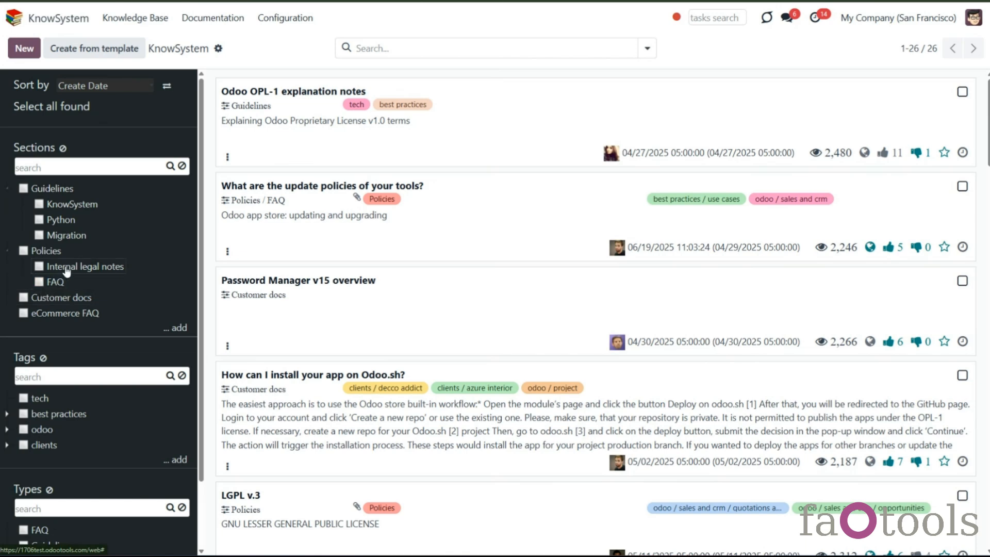
drag(58, 283, 24, 270)
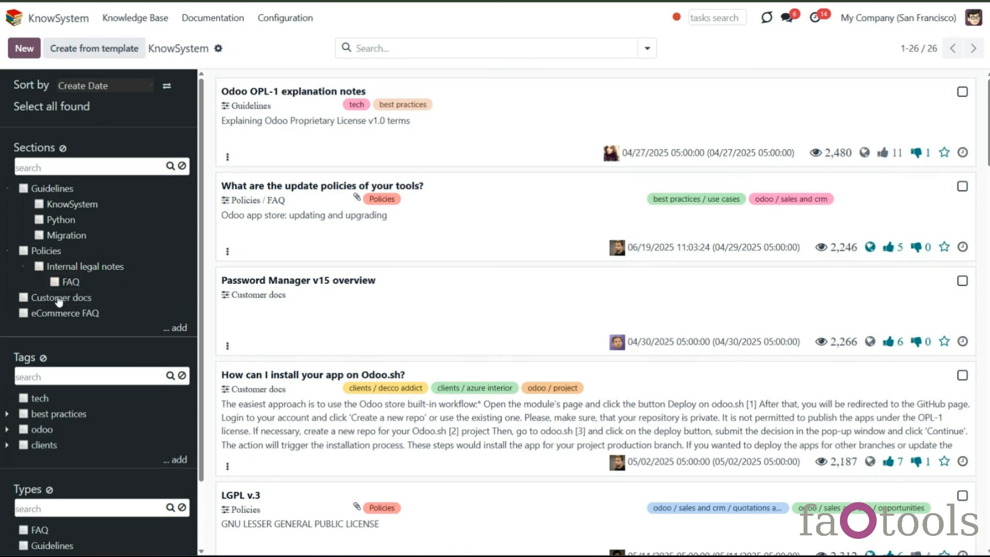
- Filter articles by the FAQ, Policies and Internal legal notes sections, then clear the section filters
click(55, 282)
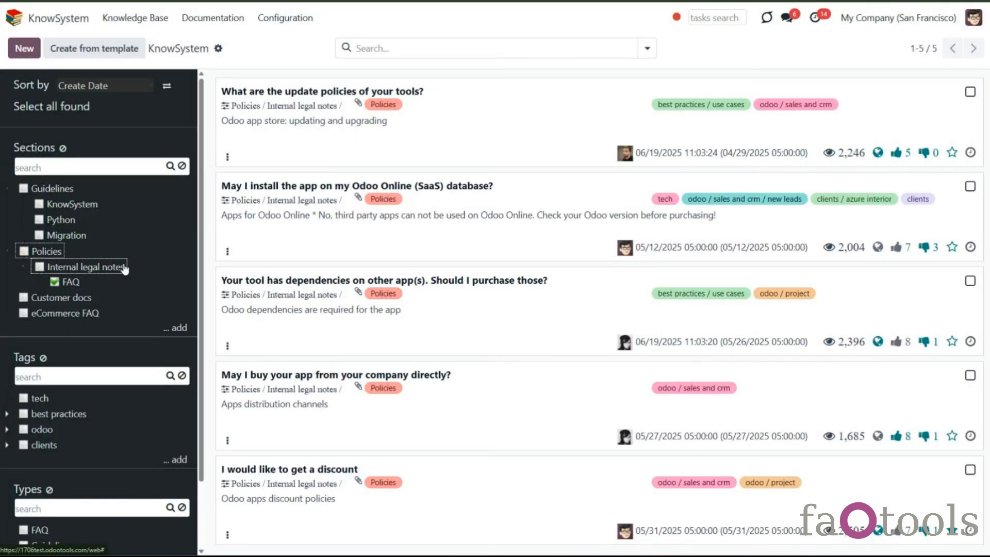
click(8, 252)
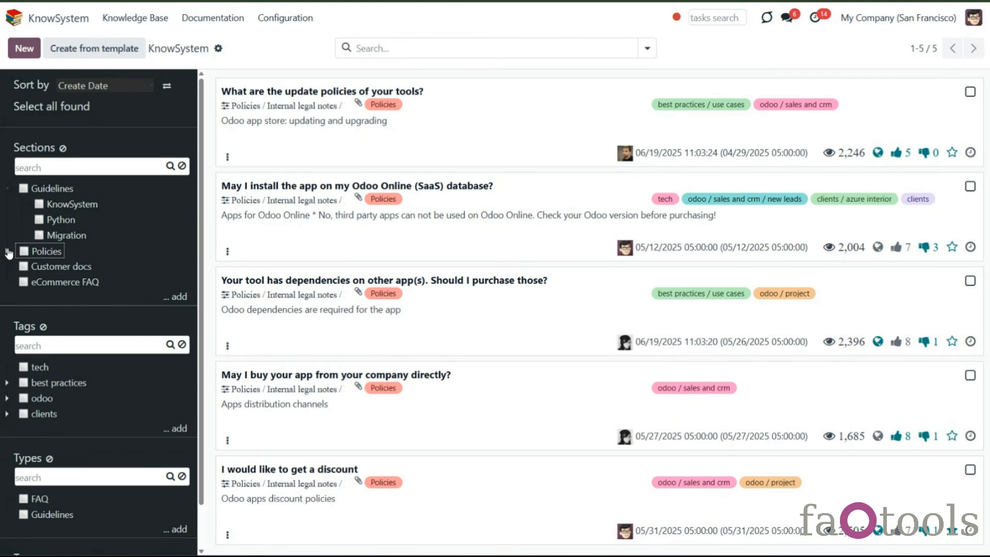
click(8, 252)
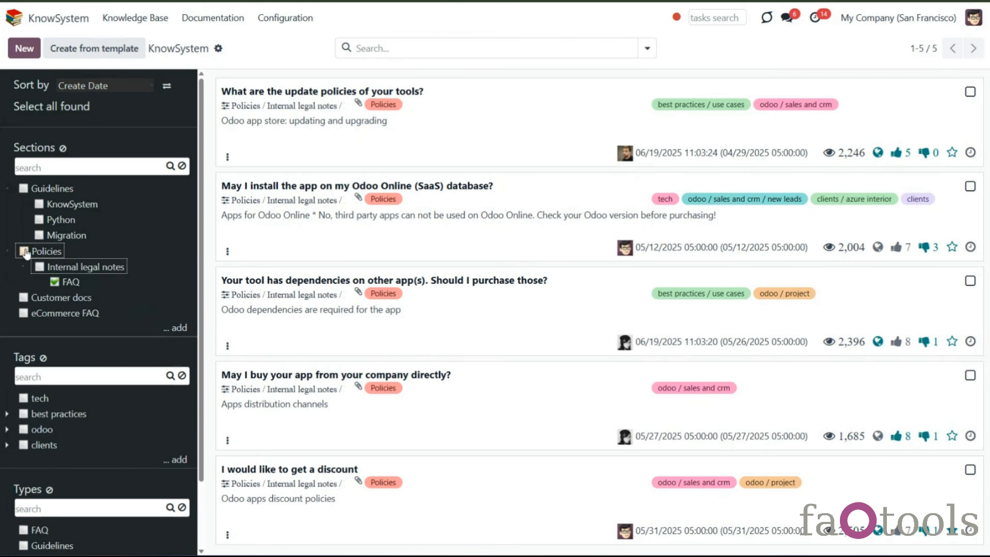
click(23, 251)
click(24, 251)
click(39, 266)
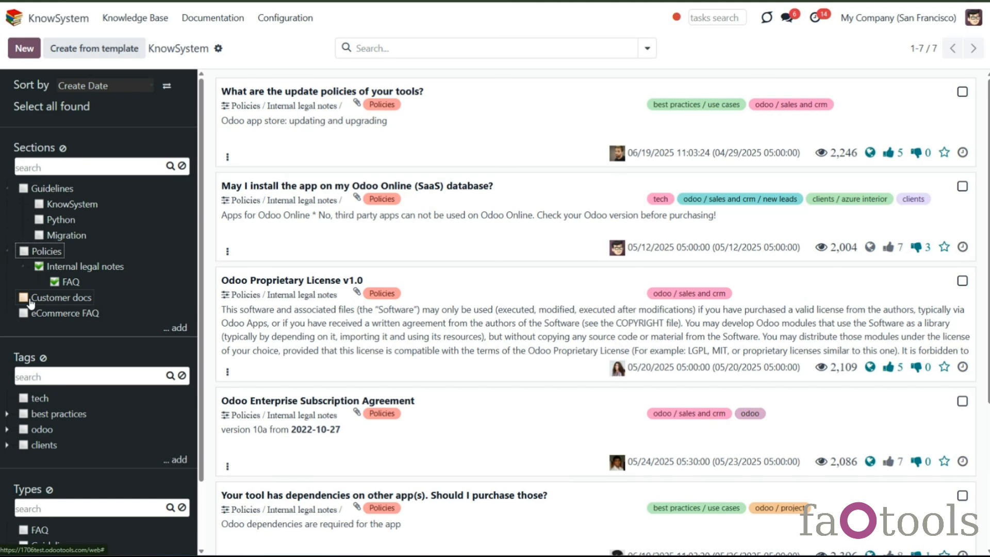
click(38, 266)
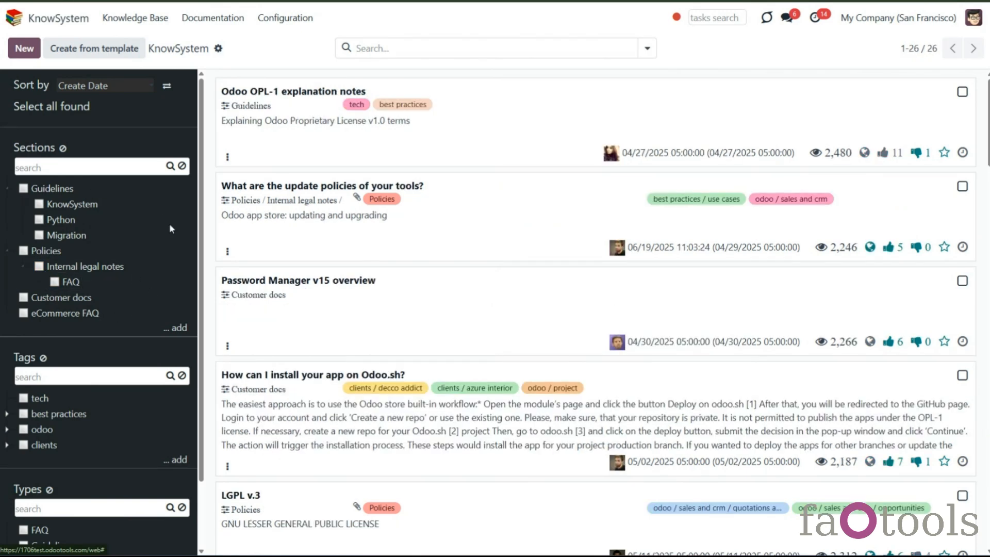
- Add a new top-level section named Important
click(285, 17)
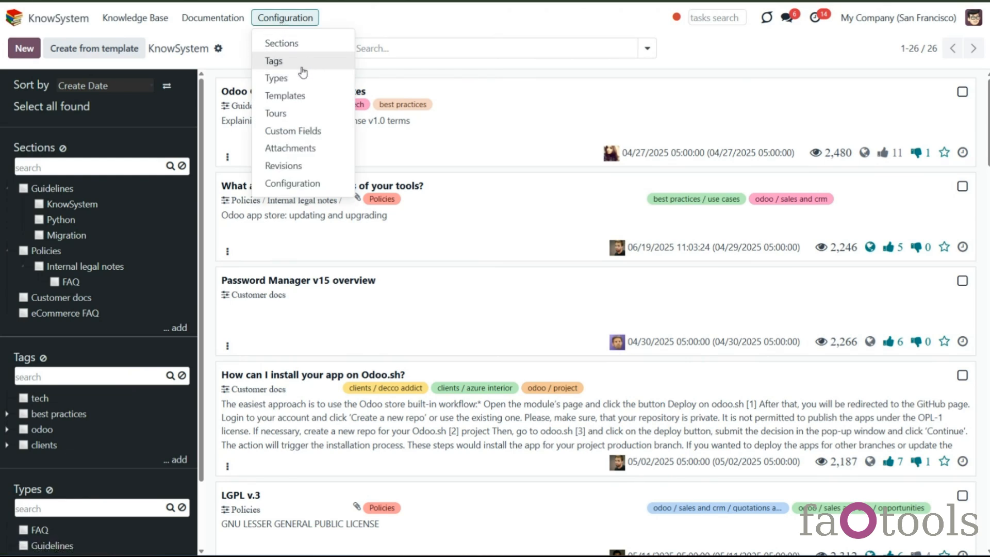
click(183, 308)
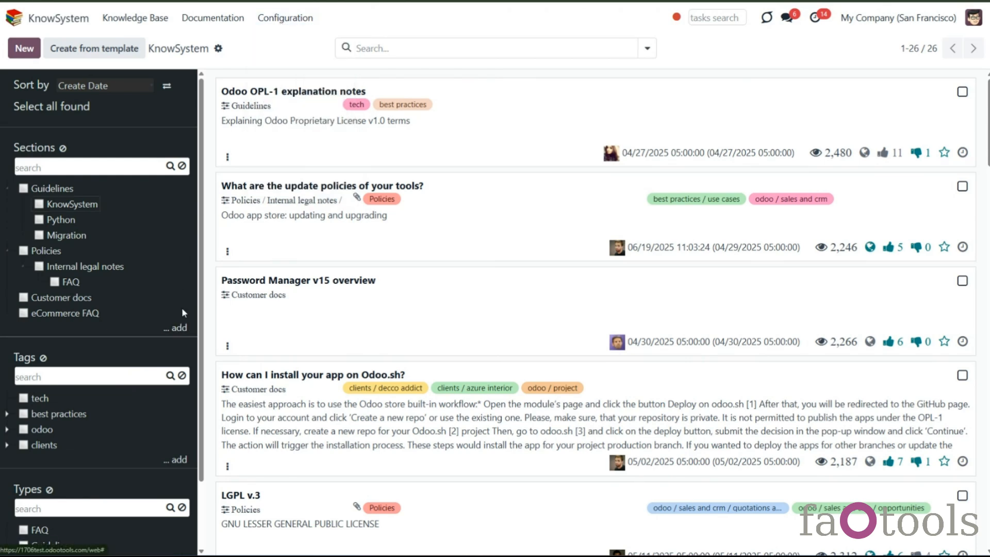
click(177, 333)
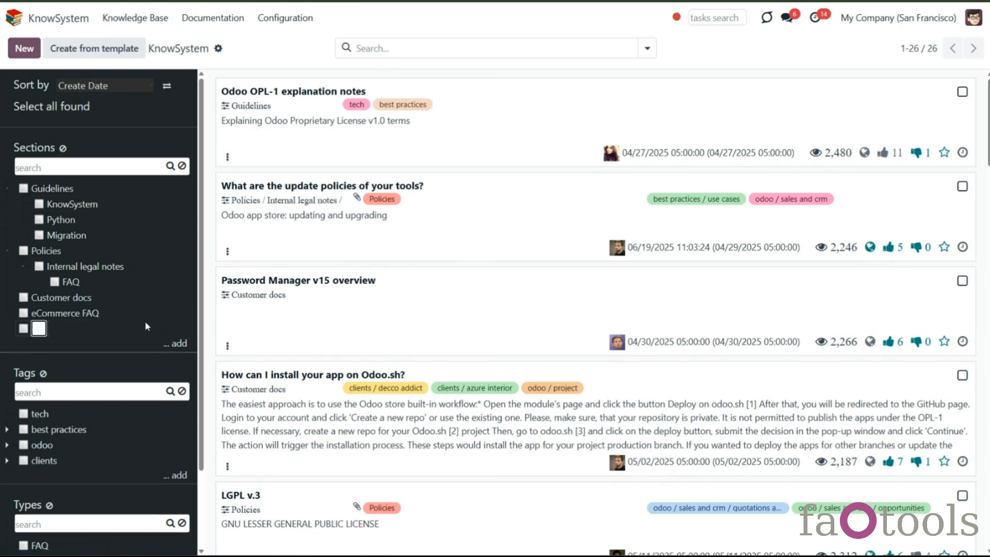
text(portant)
key(Return)
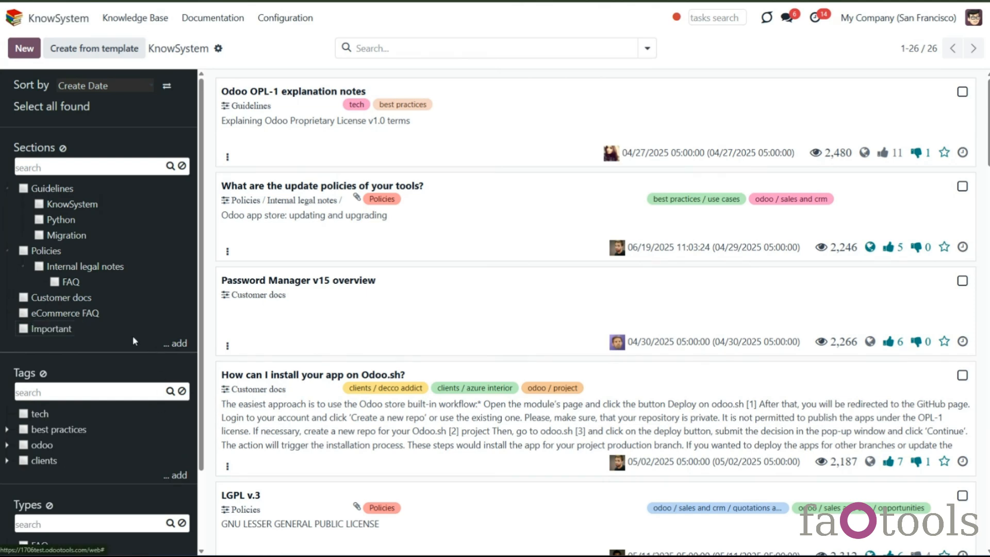
- Open the settings of the Important section and set its parent section to Policies
right_click(53, 335)
click(52, 393)
click(244, 207)
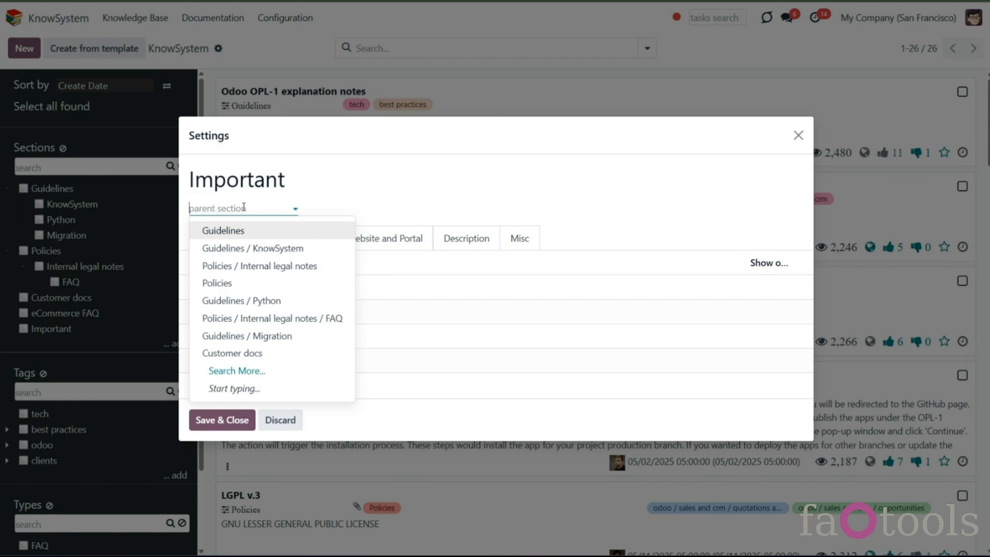
click(226, 283)
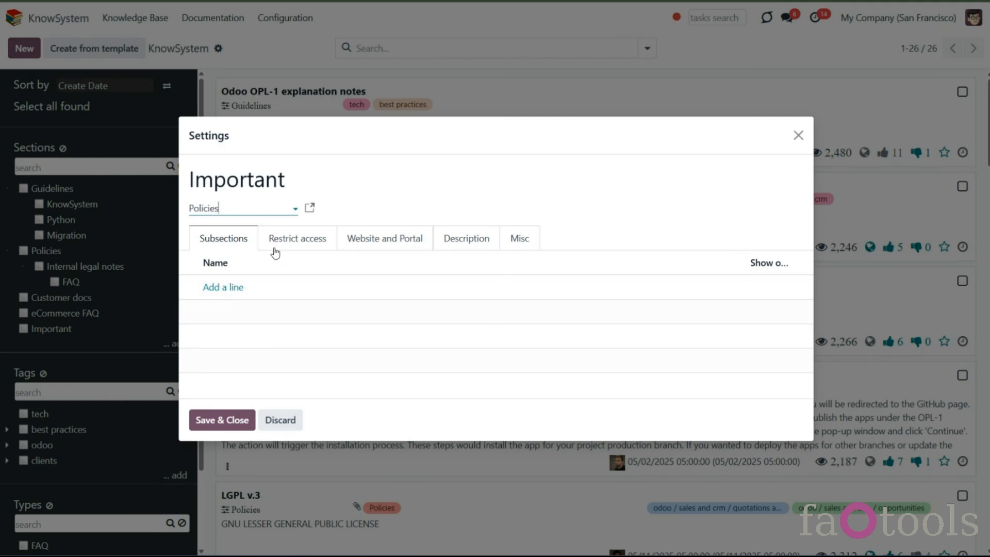
- Restrict the section's access with Sales / Administrator as read access group and Project / Administrator as update access group
click(295, 238)
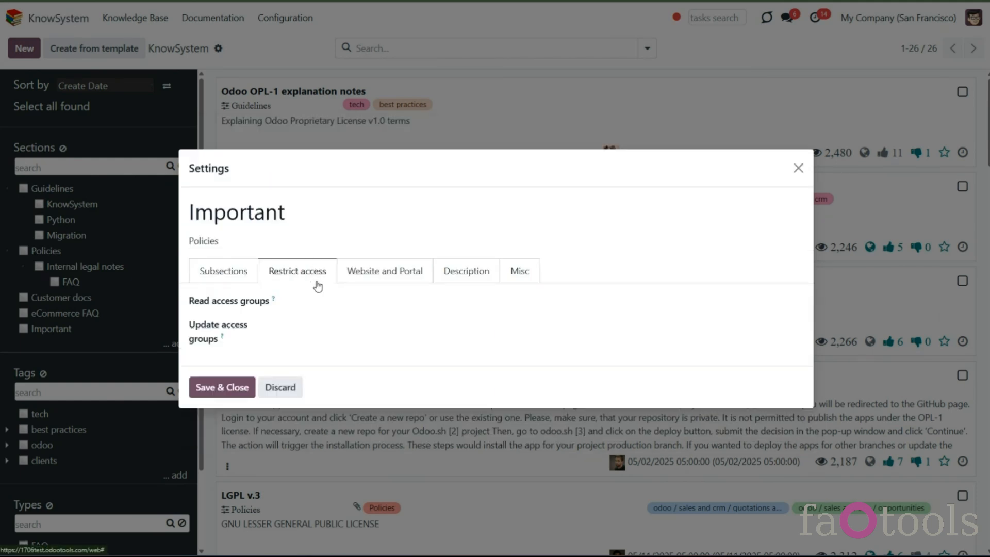
click(360, 304)
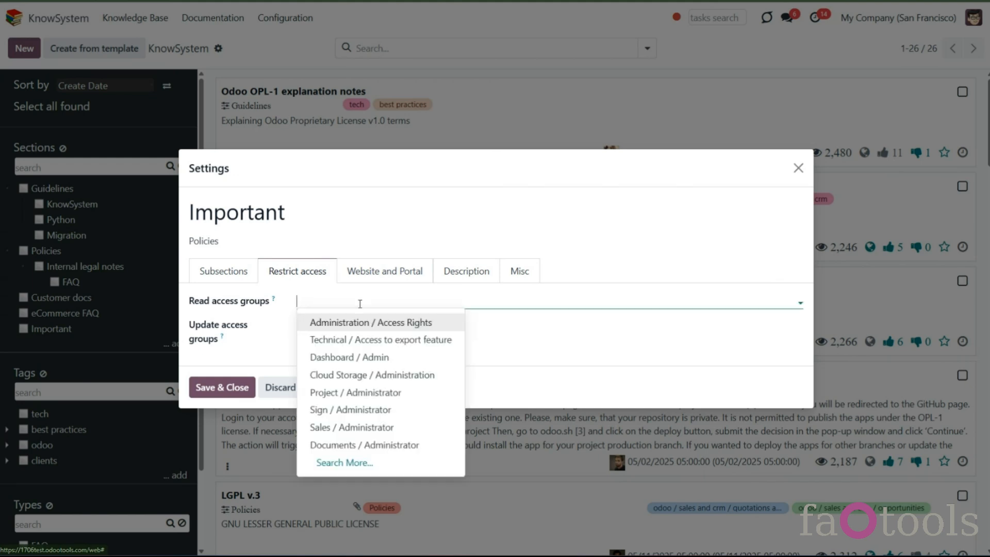
click(374, 427)
click(371, 329)
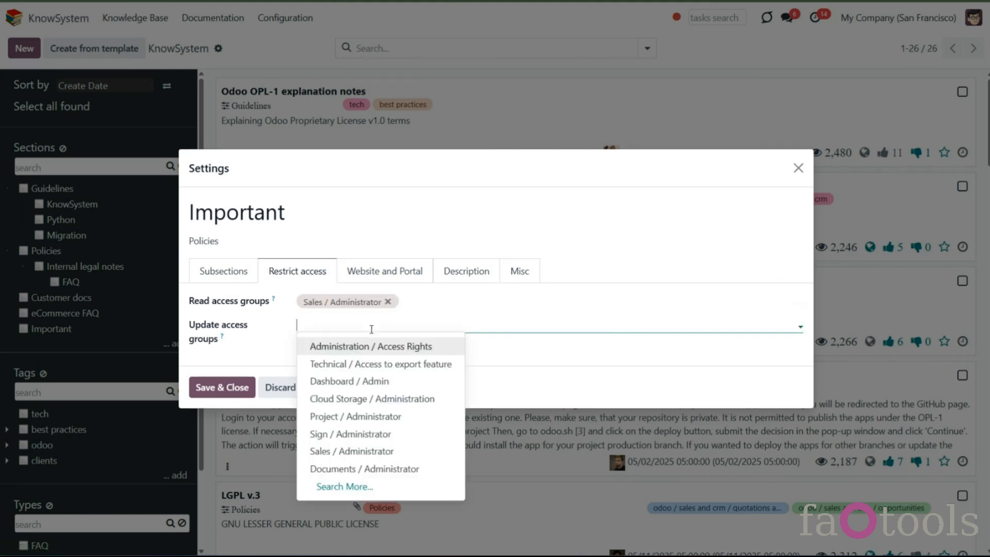
click(380, 414)
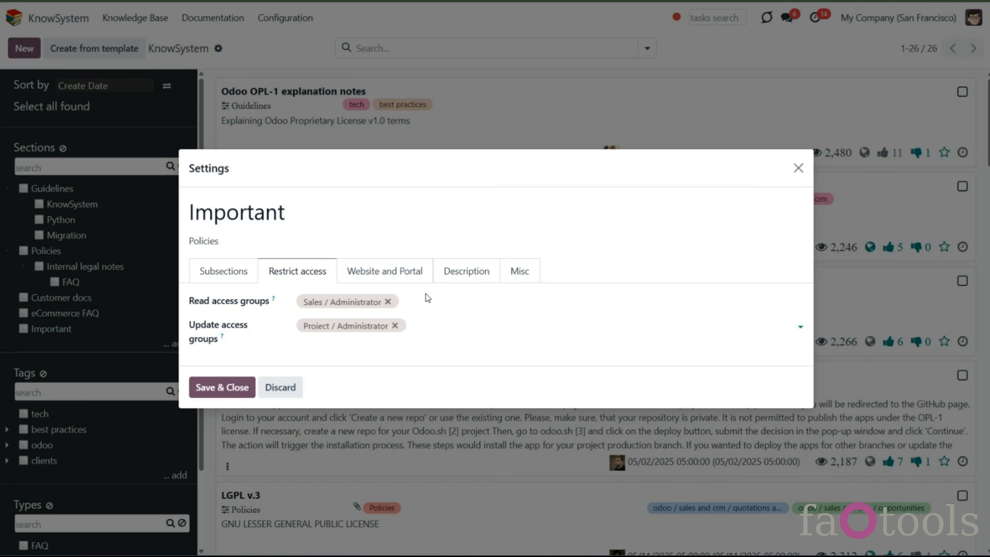
- Enable Show on Website for the section, choosing My Website and then clearing the website field again
click(421, 274)
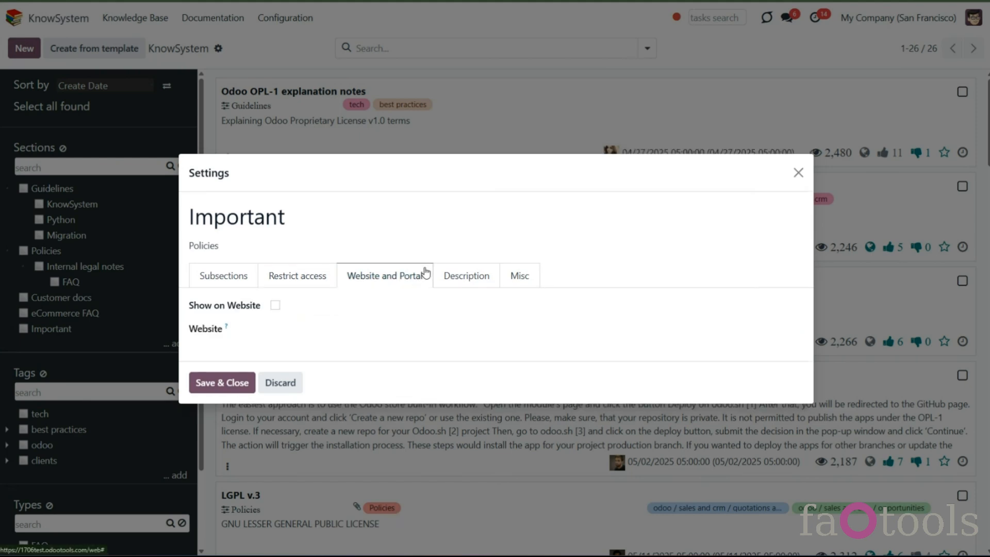
click(276, 305)
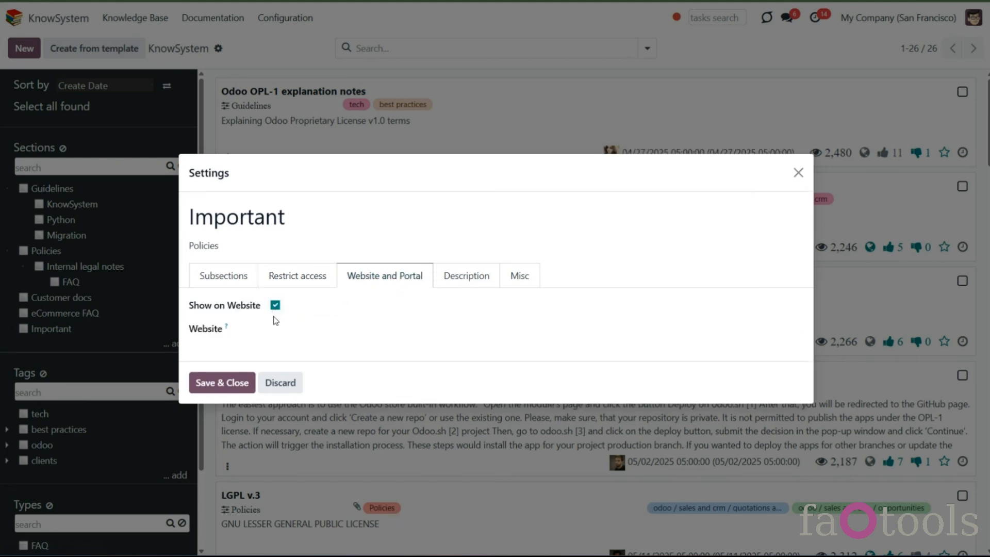
click(281, 332)
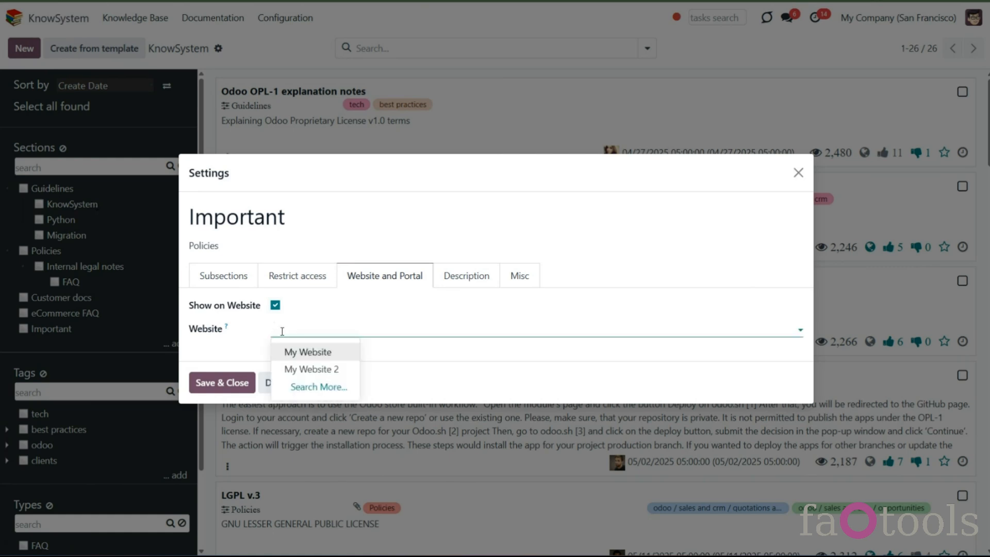
click(309, 354)
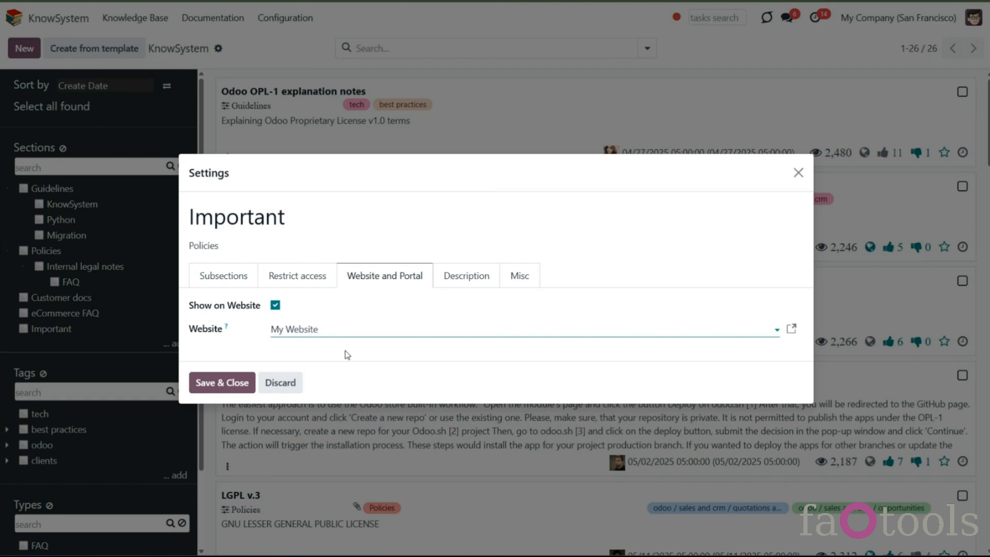
key(BackSpace)
key(BackSpace)
key(BackSpace)
key(BackSpace)
key(BackSpace)
key(BackSpace)
key(BackSpace)
key(BackSpace)
key(BackSpace)
key(BackSpace)
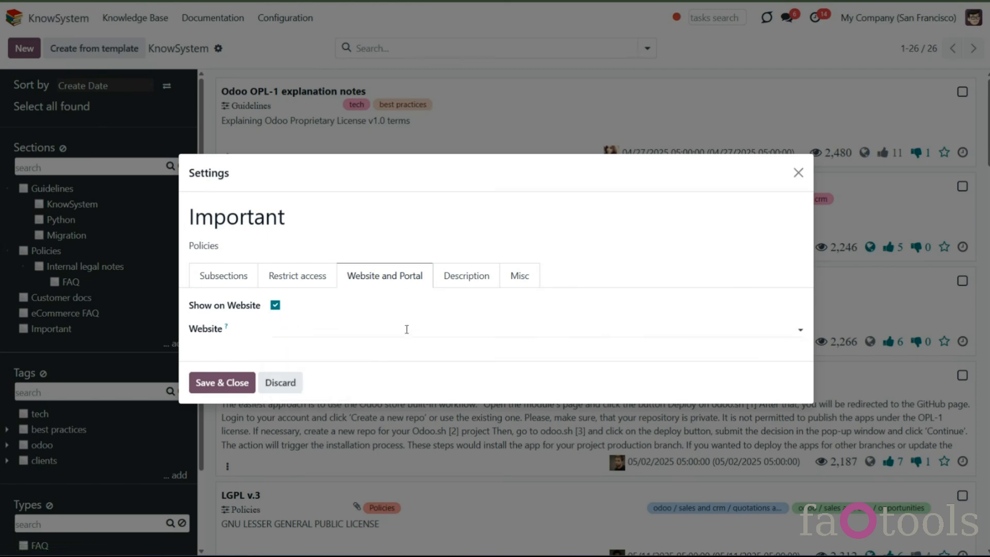
- Open the section's description and save and close the Important section settings
click(444, 283)
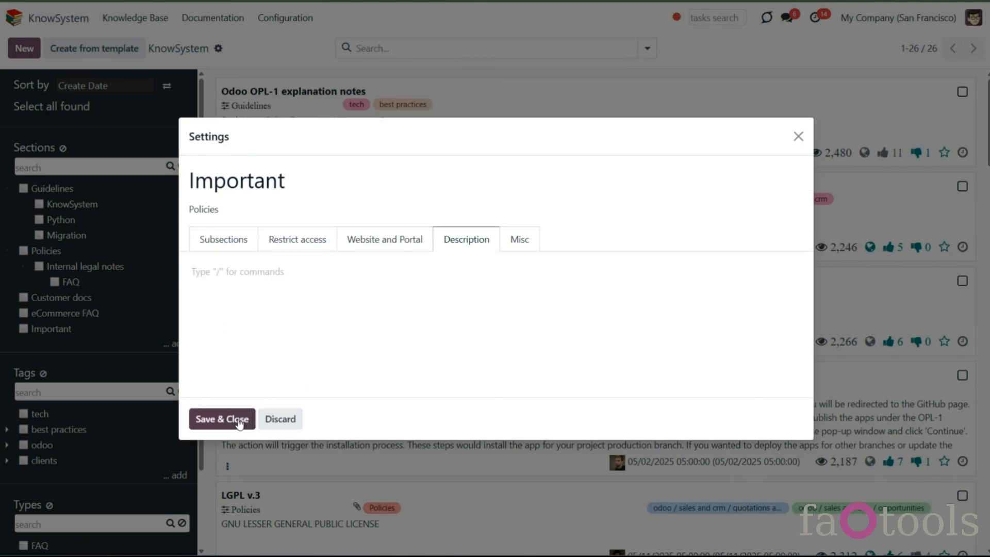
click(220, 420)
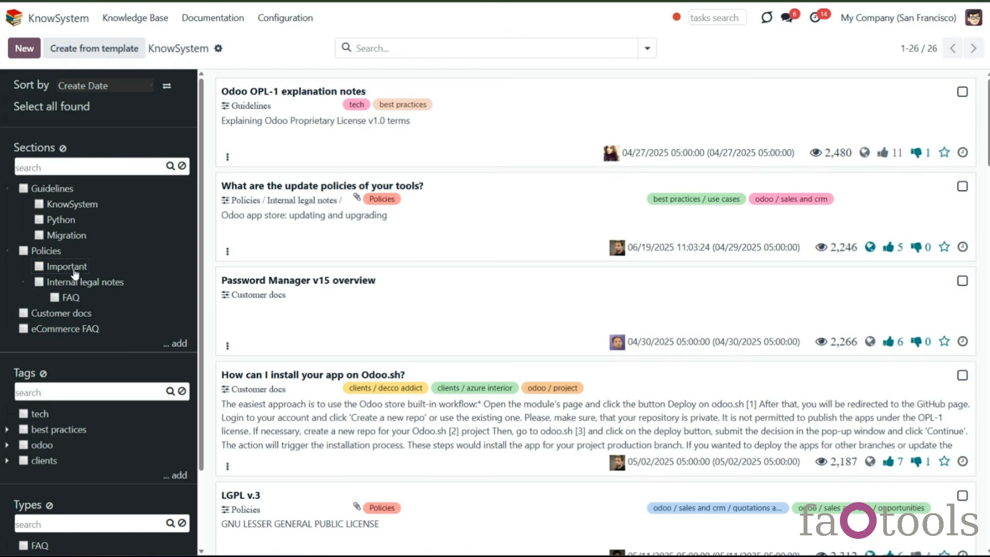
- Search the sections for "faq", then clear the section search
click(123, 170)
text(faq)
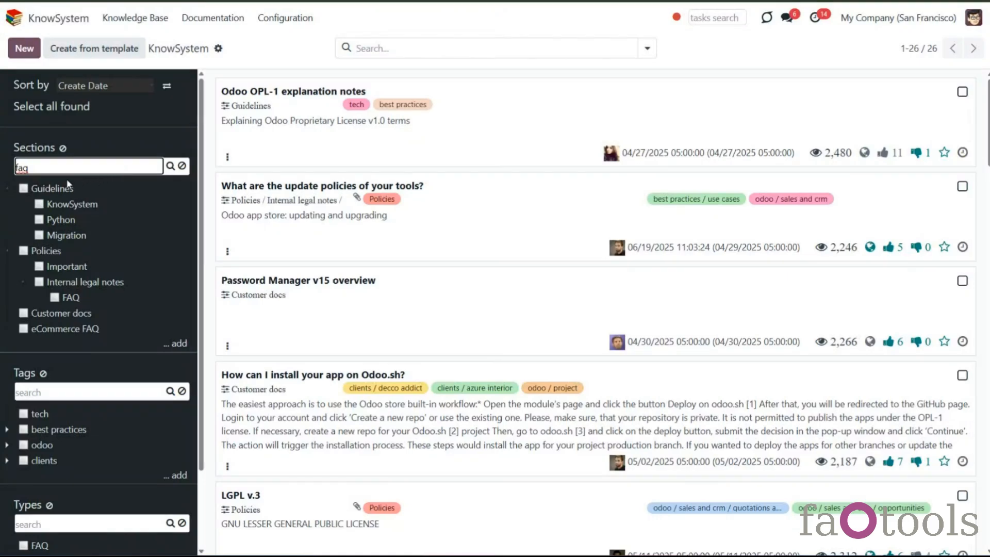
click(170, 168)
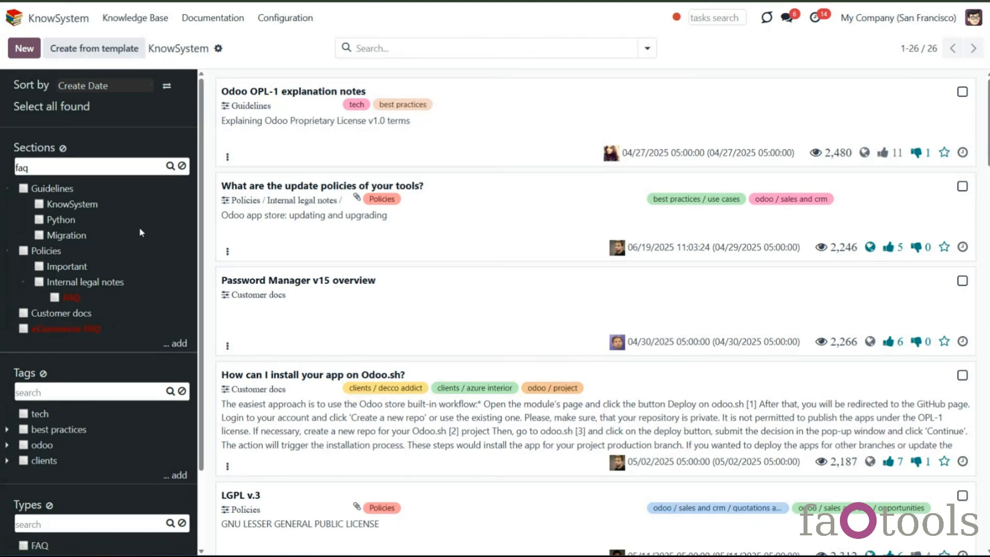
click(182, 166)
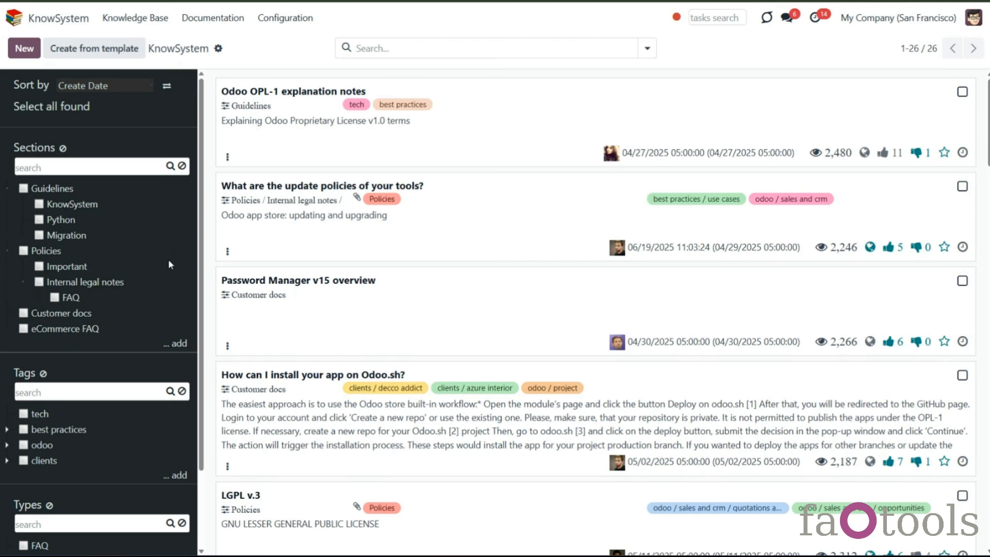
- Add a new top-level tag named Best
scroll(169, 259, down, 3)
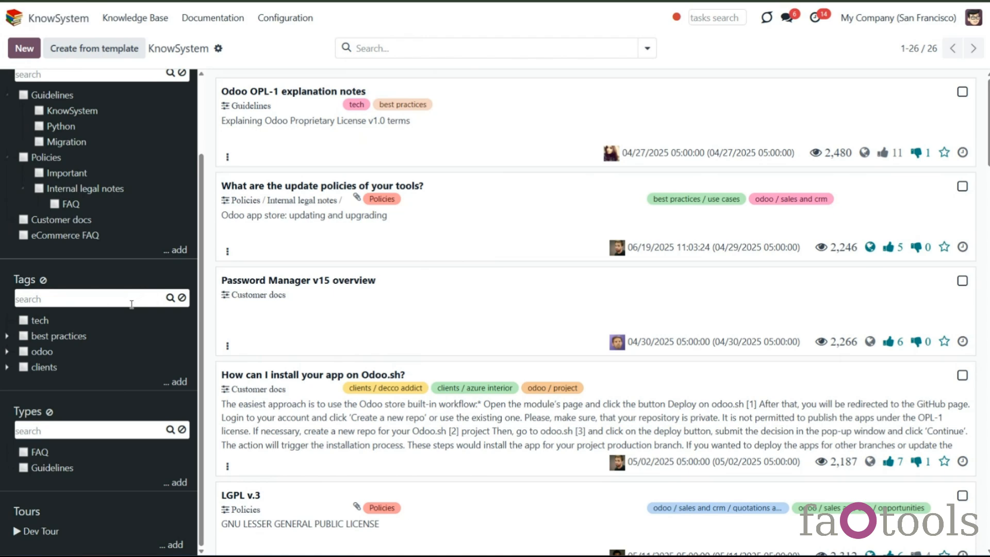
click(171, 387)
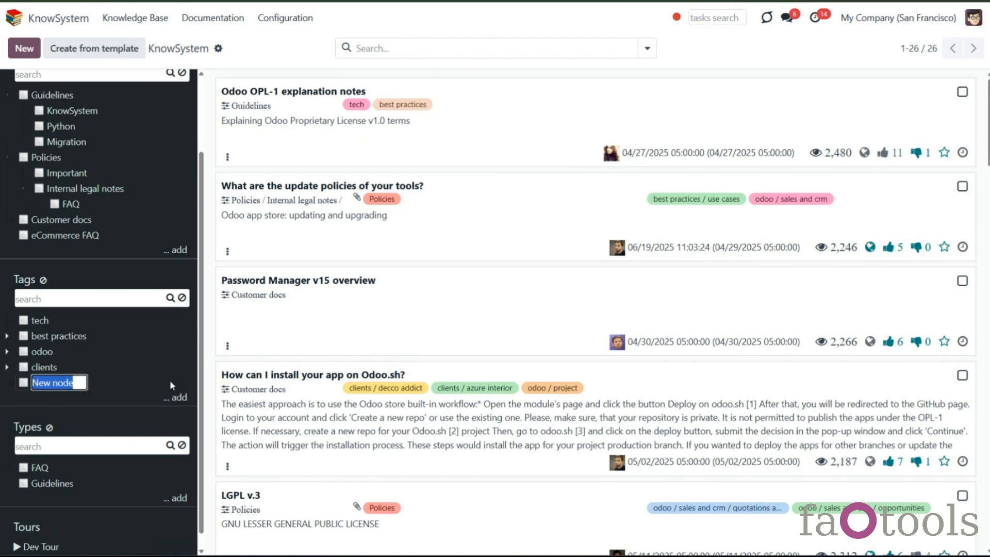
text(Best)
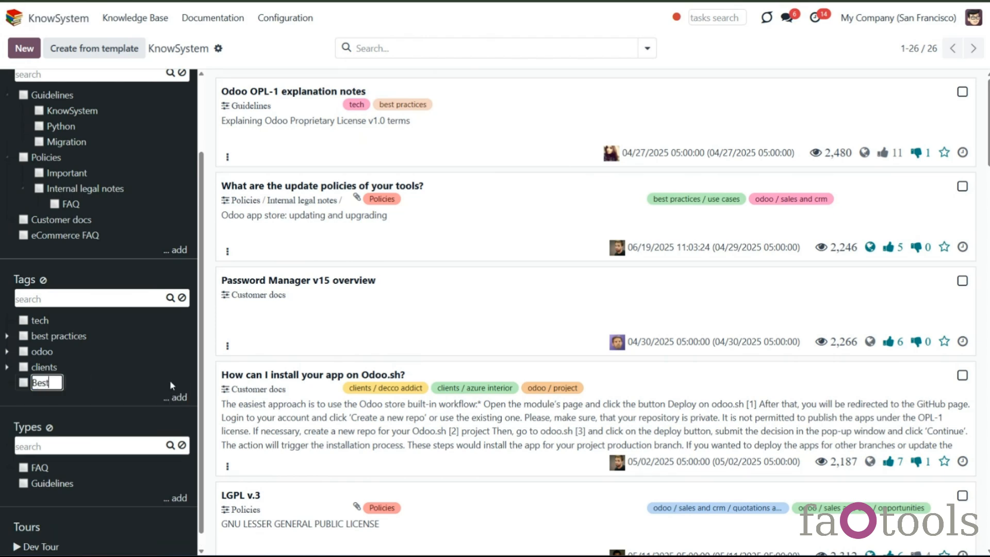
key(Return)
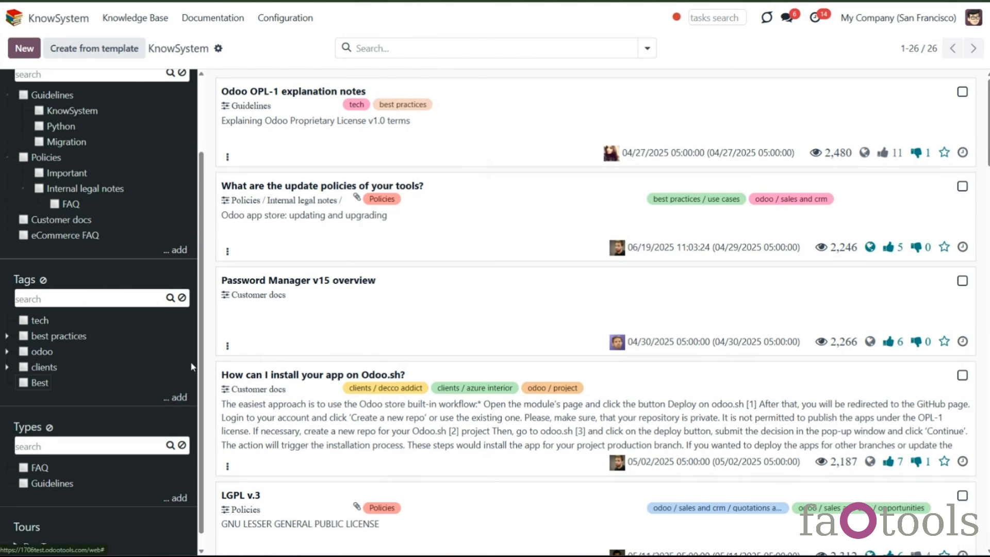
- Expand the clients, odoo, best practices and sales and crm tags to show their subtags
click(292, 24)
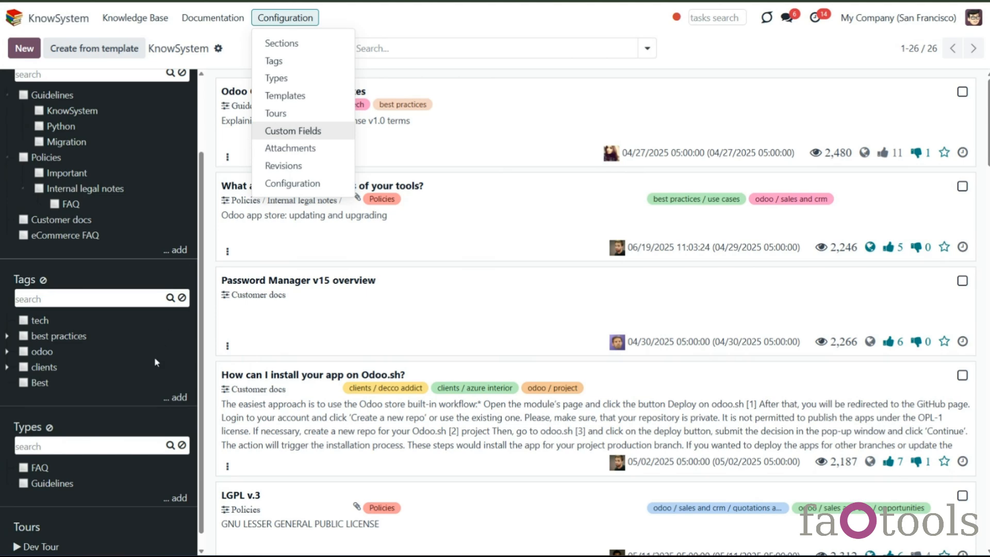
click(130, 391)
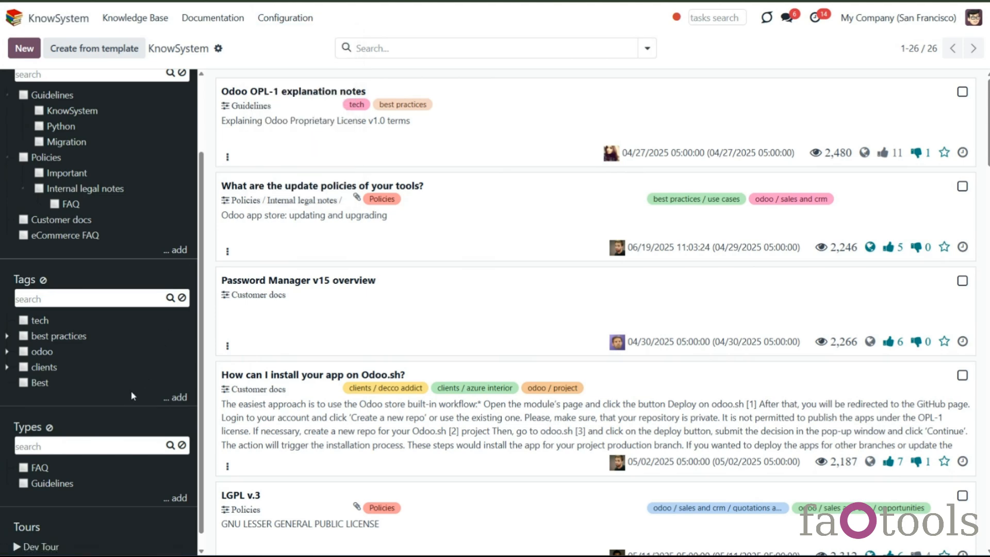
click(7, 366)
click(6, 351)
click(7, 336)
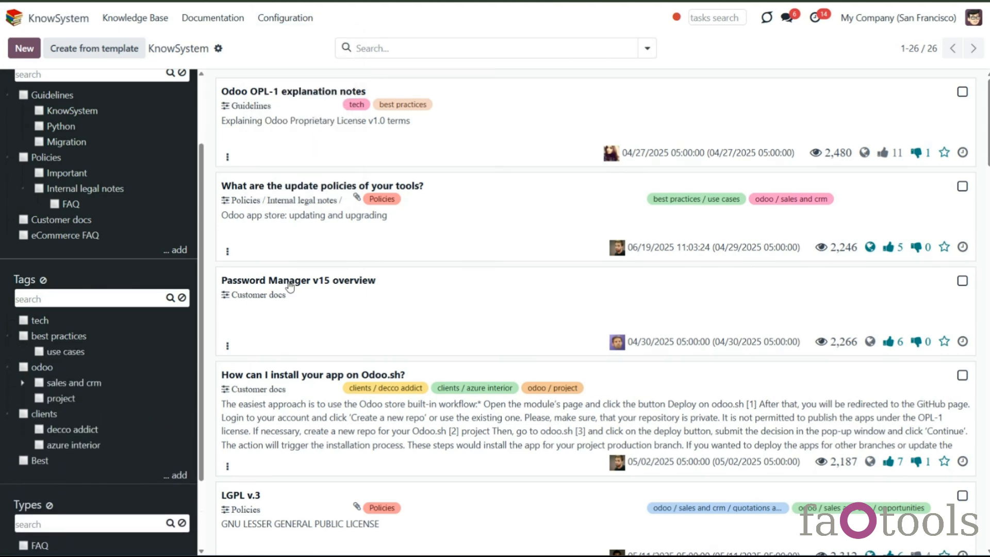
click(22, 382)
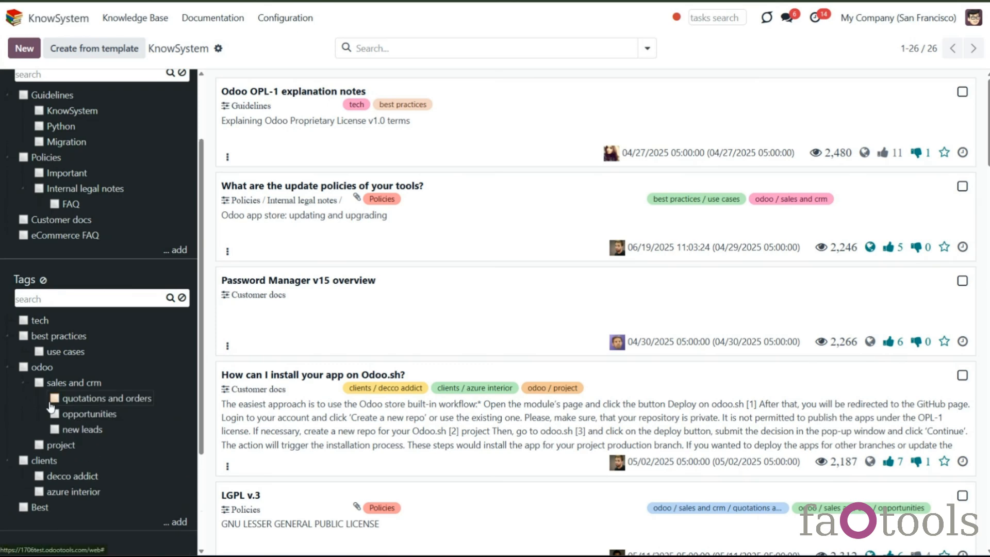
- Filter articles by the odoo tag and by its quotations and orders subtag, then clear the tag filters
click(23, 367)
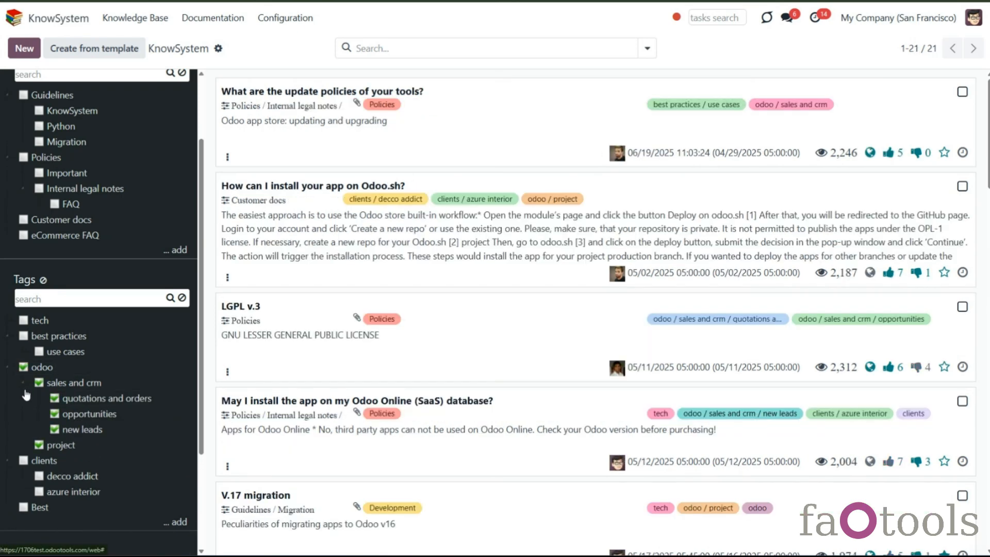
click(23, 366)
click(54, 399)
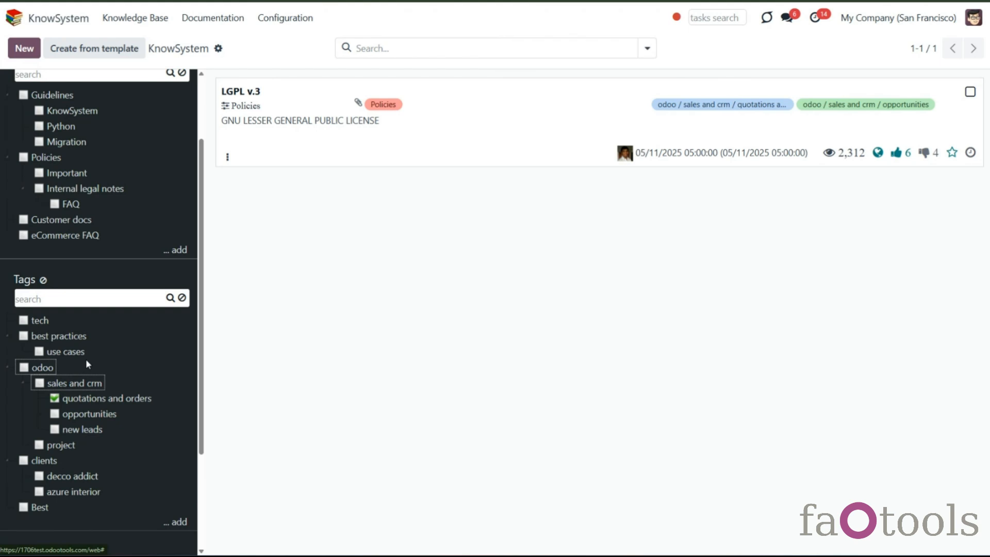
click(23, 367)
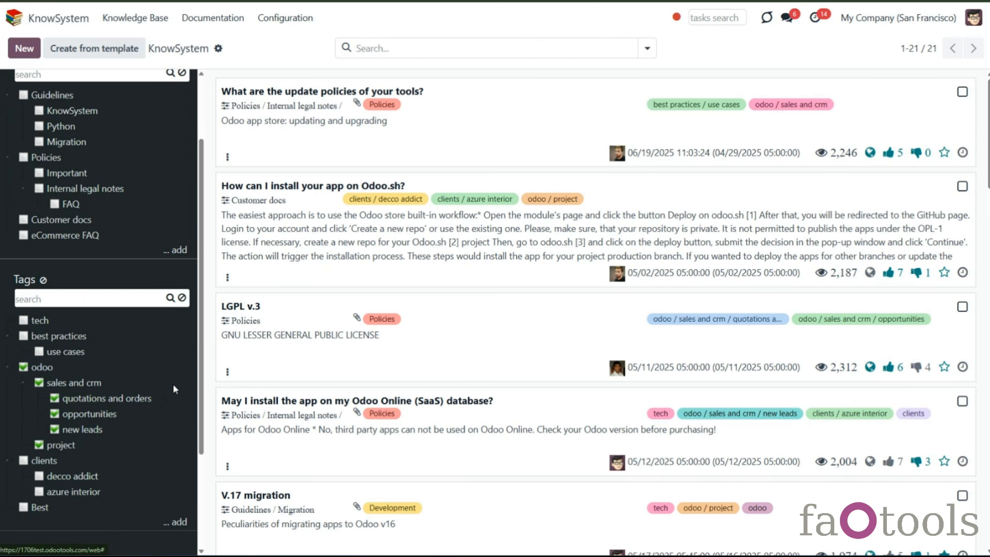
click(44, 280)
right_click(41, 510)
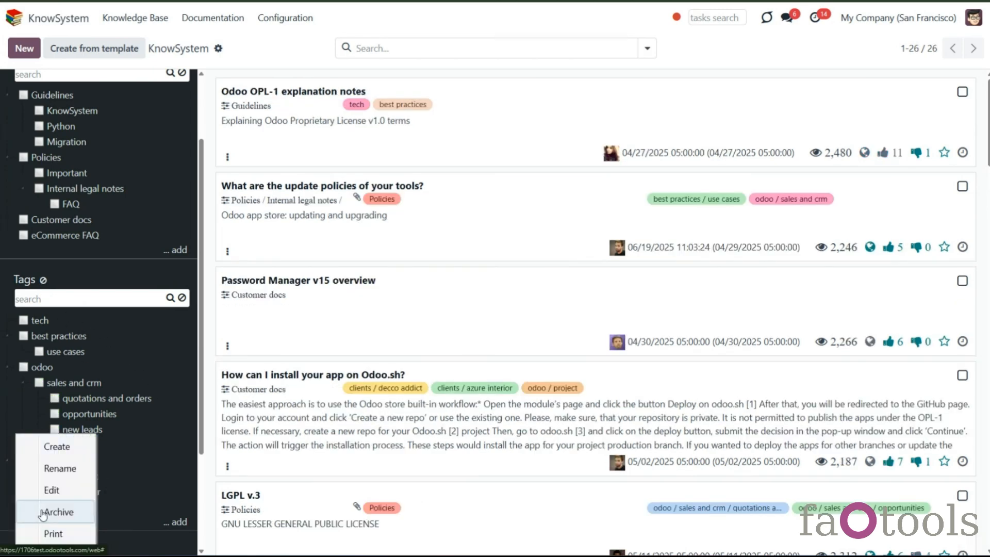
click(143, 437)
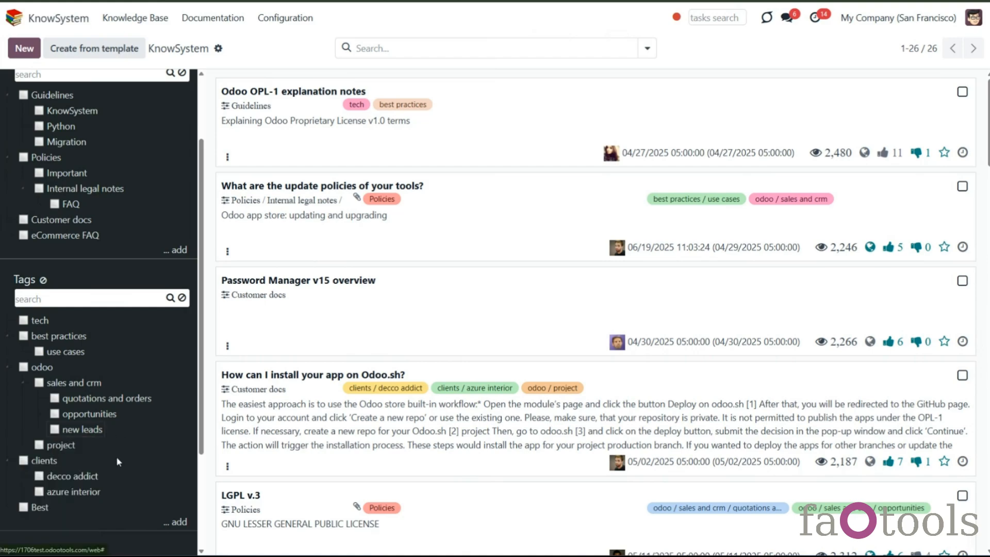
- Open the azure interior tag settings and switch Apply to all Documents on and back off
right_click(75, 495)
click(76, 490)
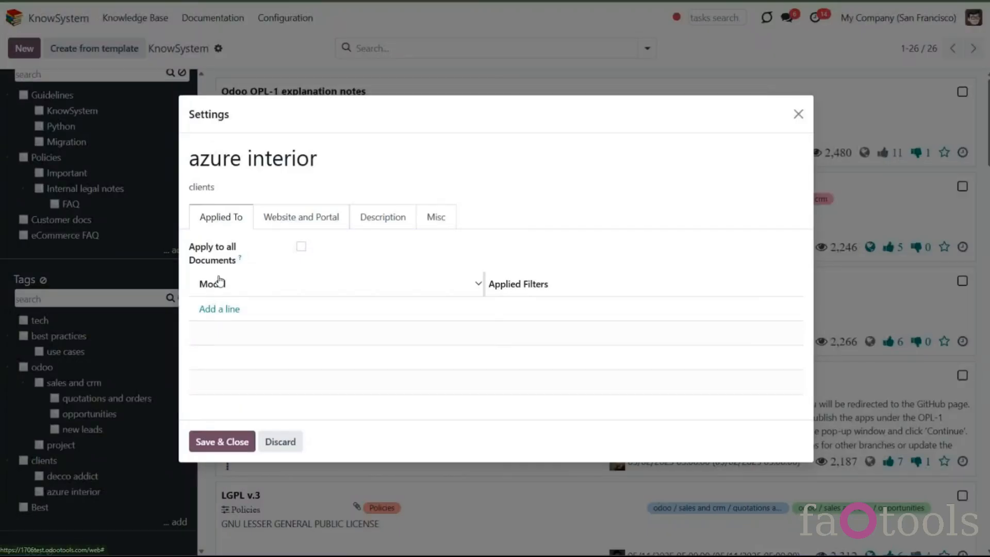
click(242, 189)
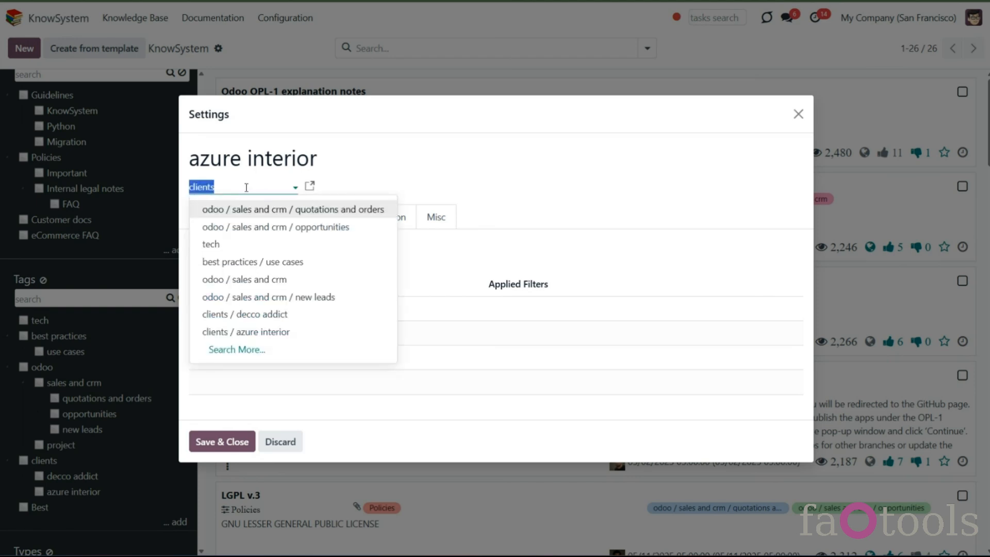
click(246, 188)
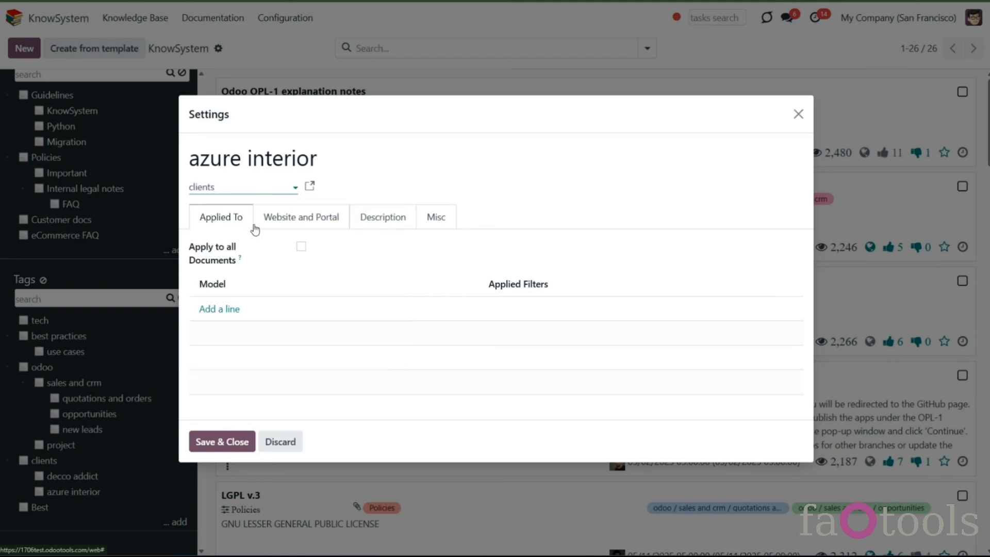
click(302, 248)
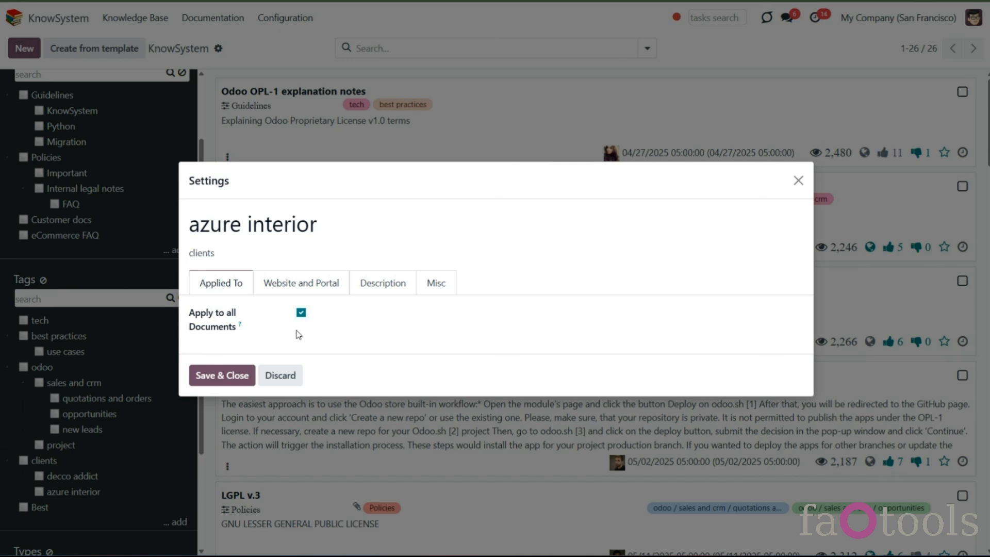
mouse_move(240, 327)
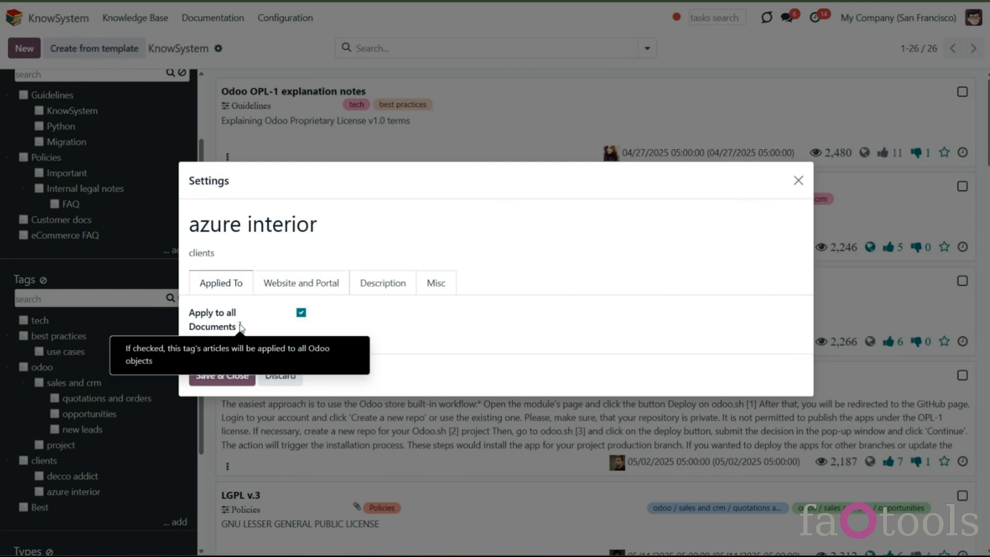
click(302, 313)
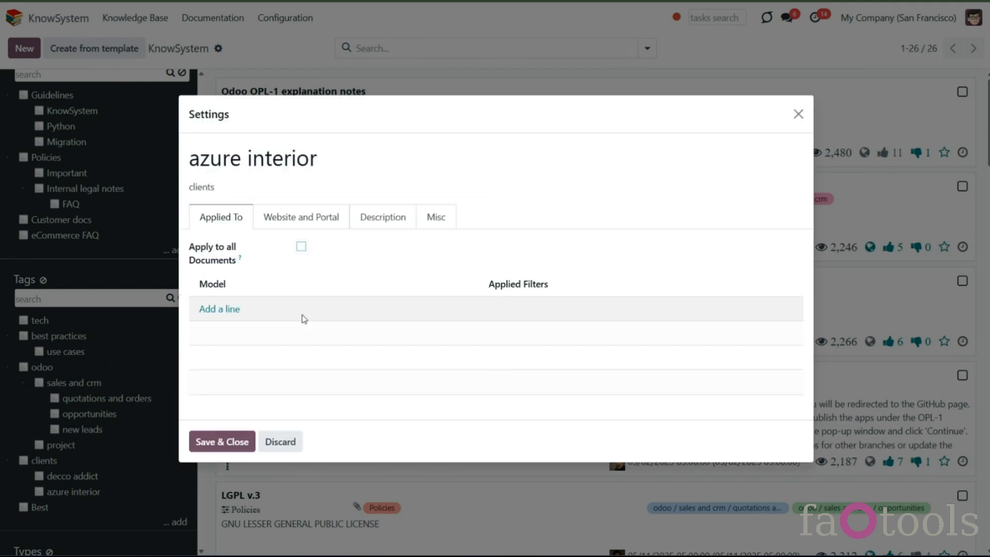
- Add a Contact model line to the azure interior tag with a filter rule where Contact is in Azure Interior
click(227, 311)
text(con)
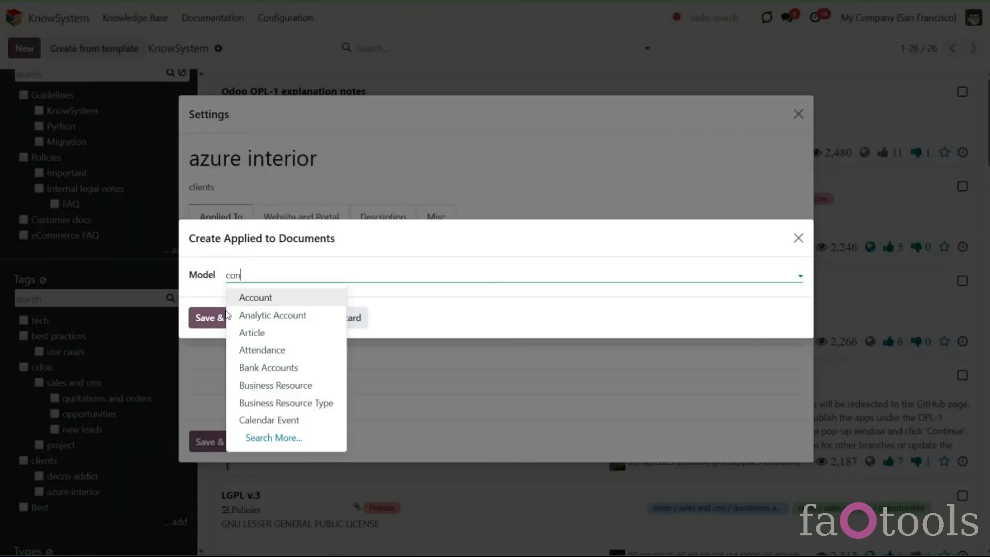
key(Escape)
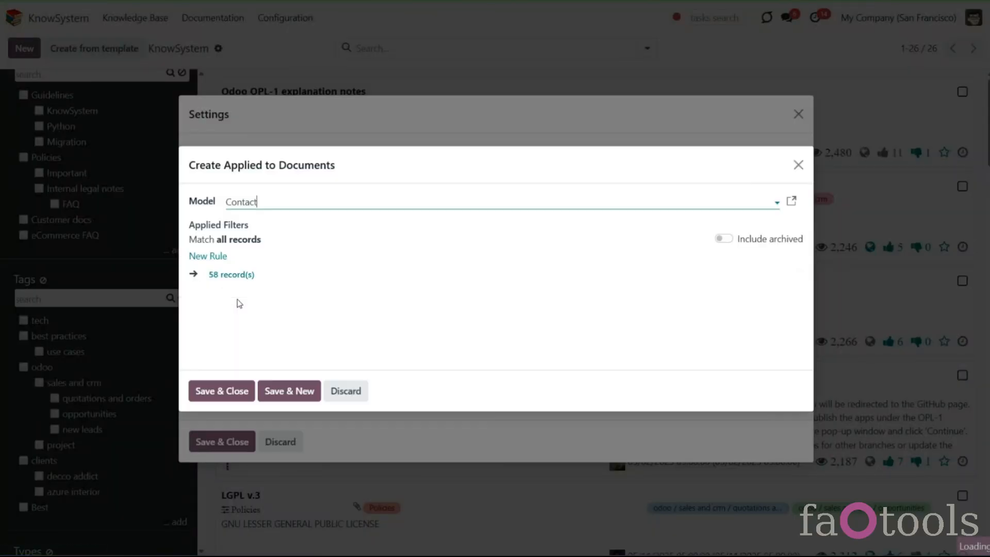
click(211, 256)
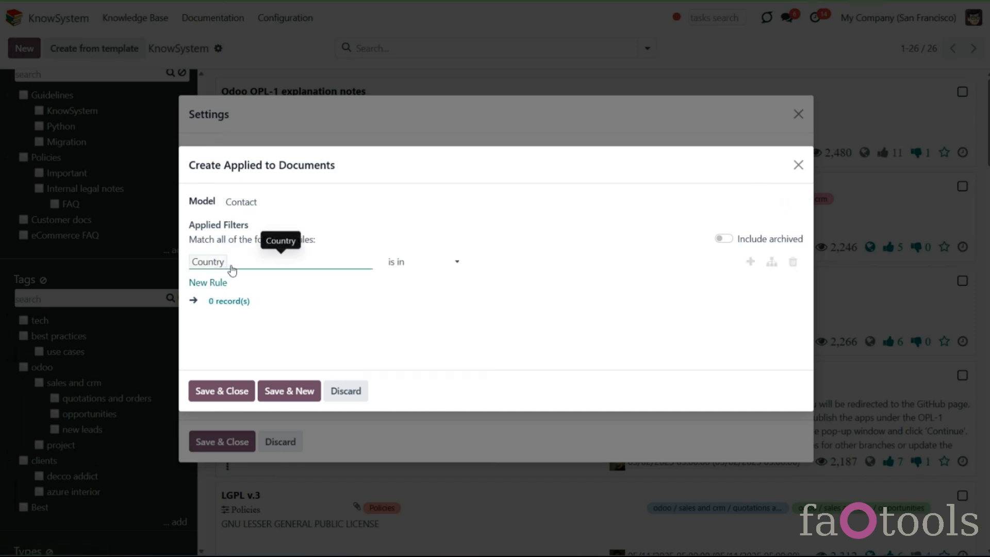
click(233, 265)
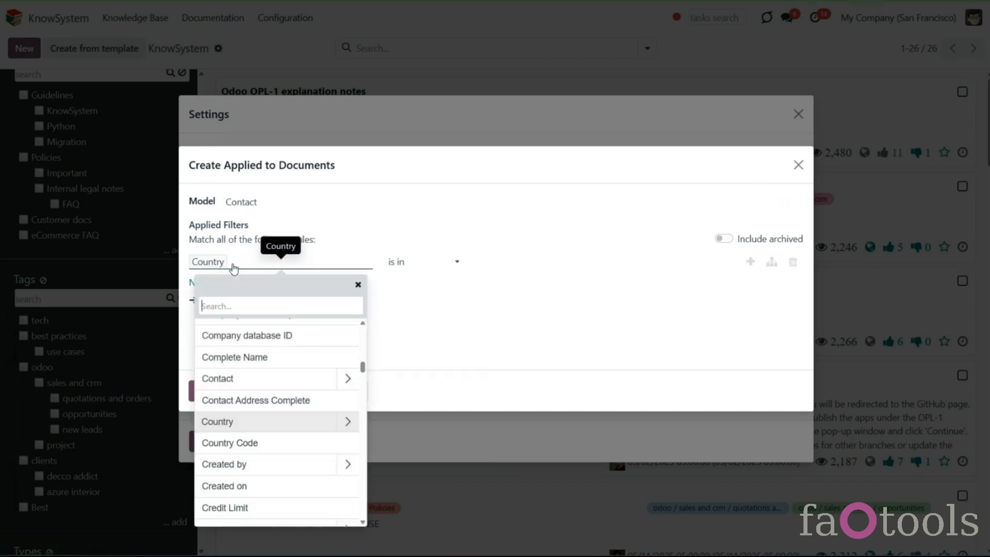
click(316, 382)
click(517, 266)
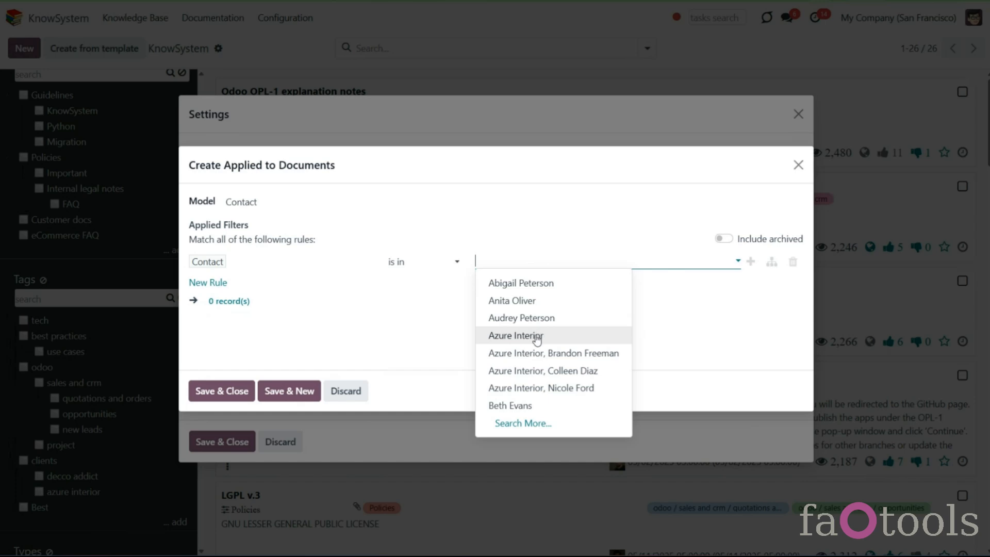
click(515, 335)
click(229, 392)
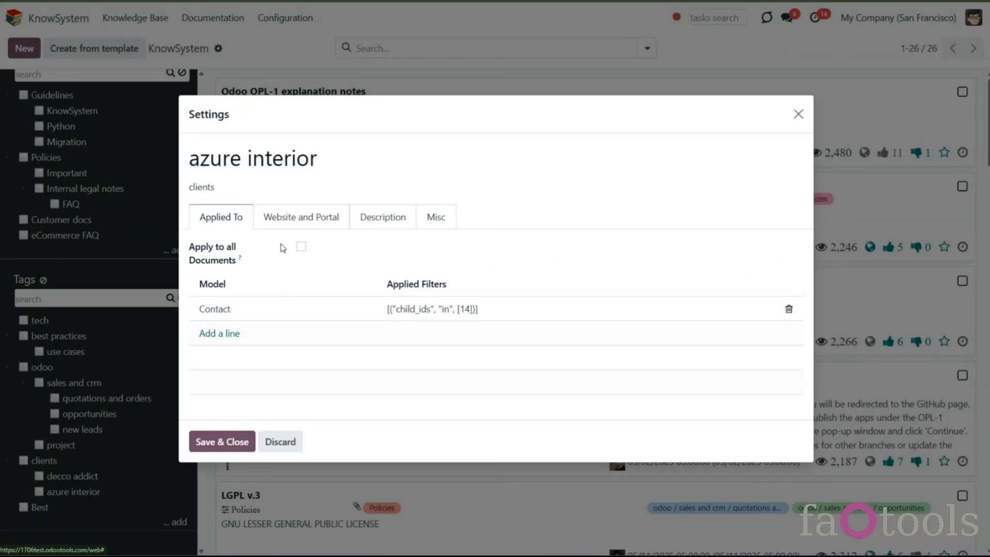
- Turn on Show on Website for the tag, add Deco Addict as an allowed partner, and save the tag settings
click(283, 225)
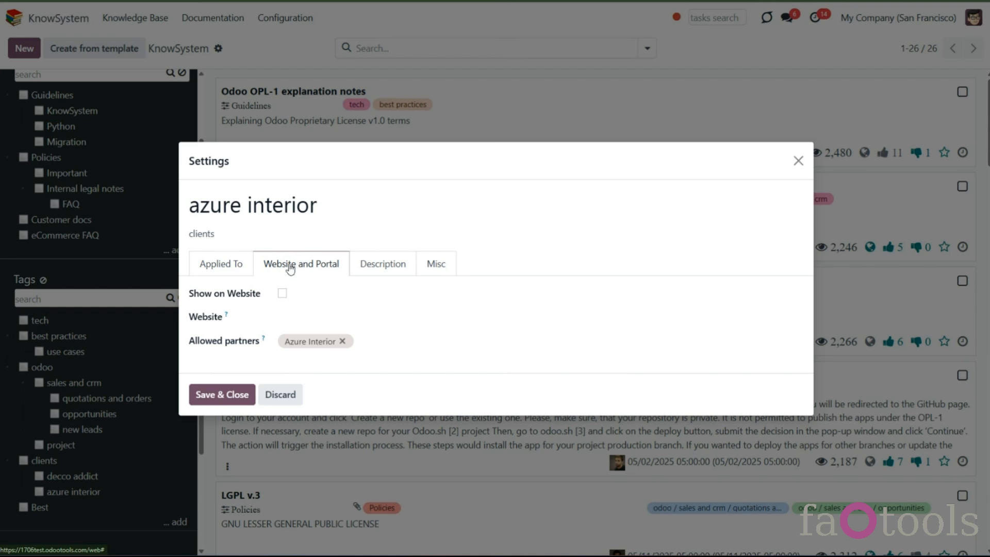
click(284, 295)
click(317, 311)
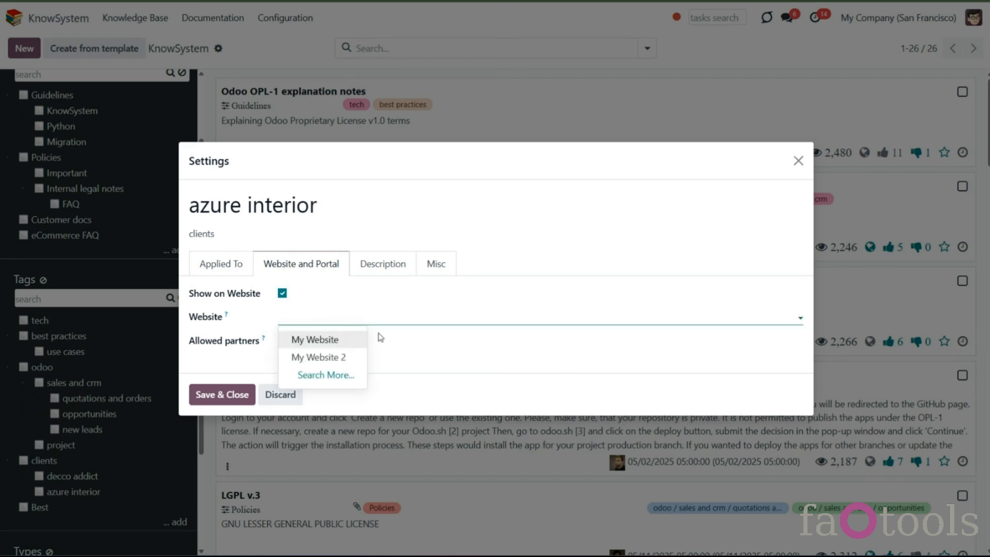
click(410, 356)
click(418, 344)
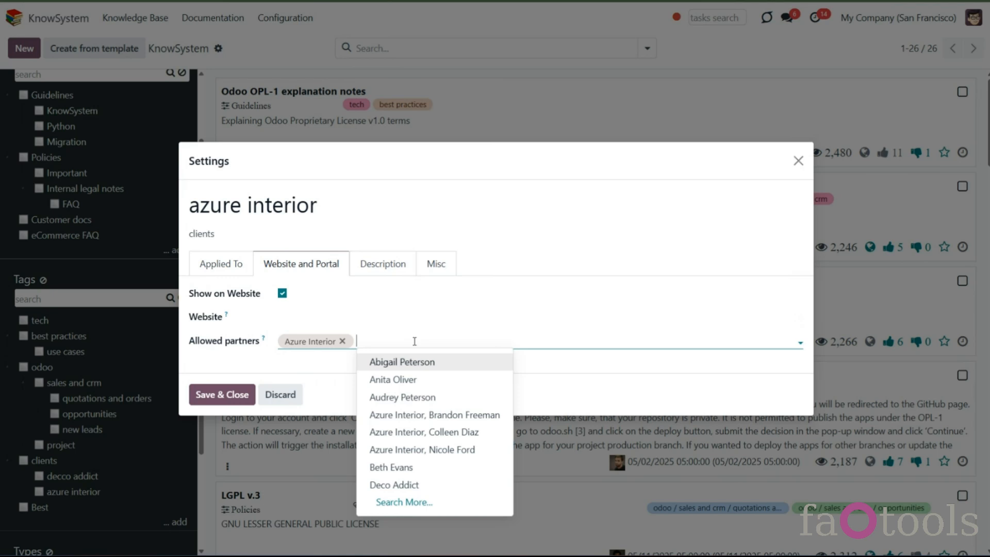
click(434, 486)
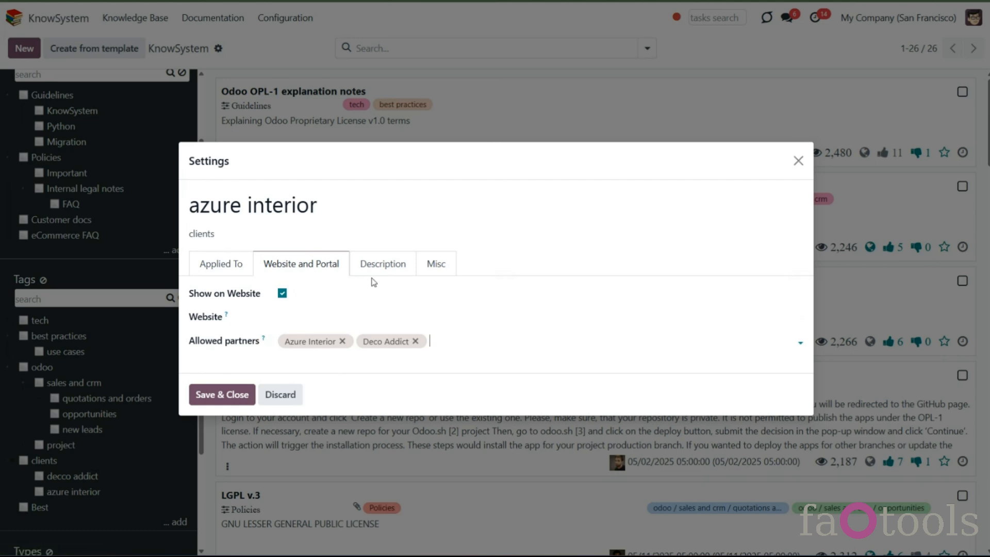
click(353, 318)
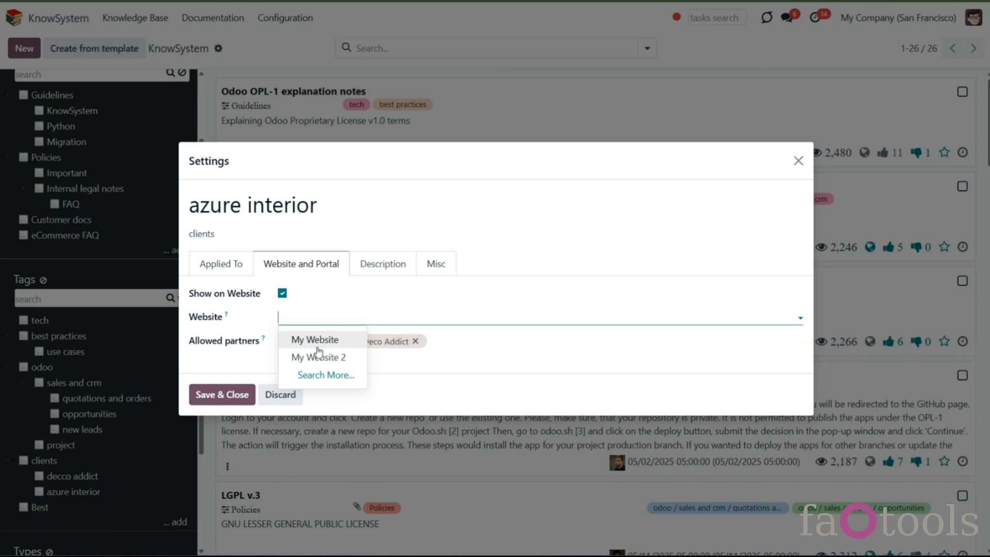
click(435, 376)
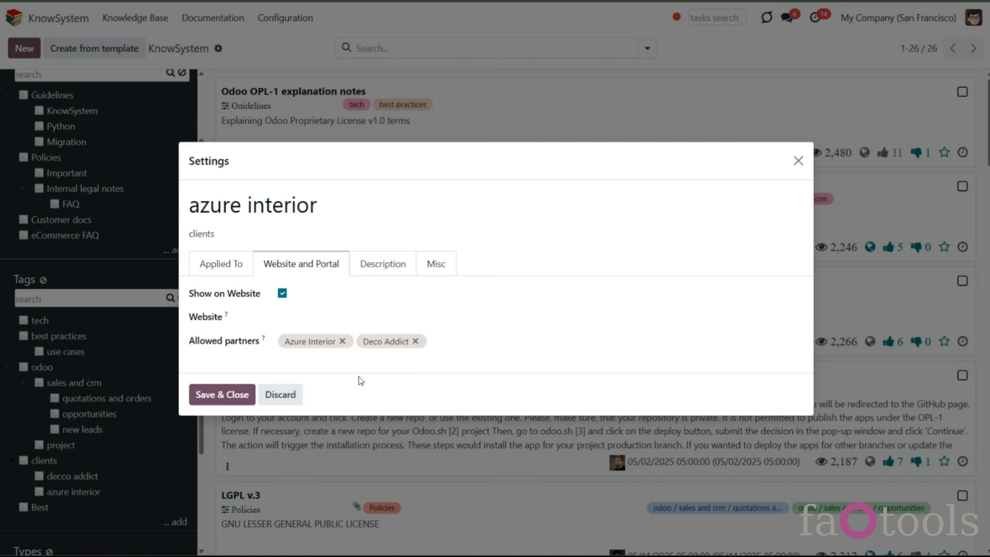
click(370, 267)
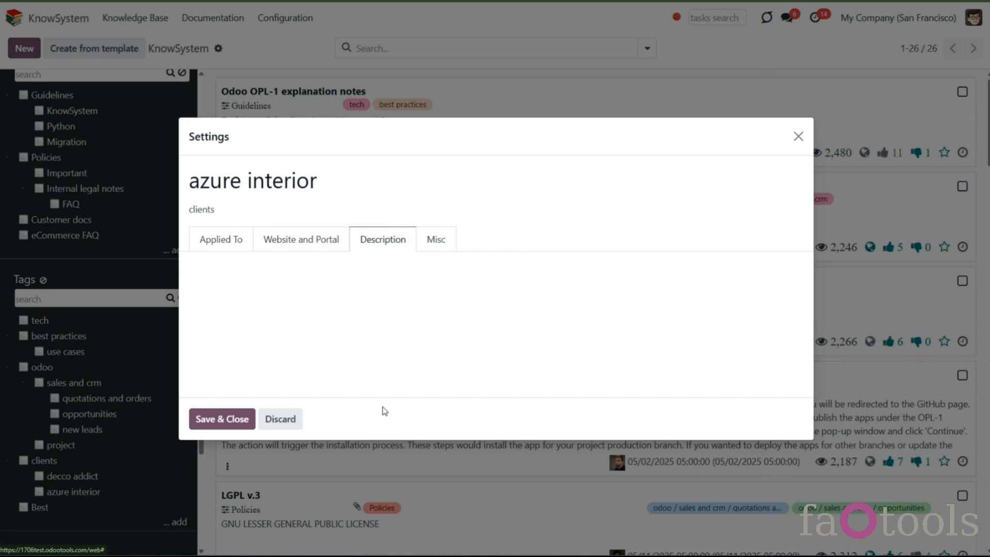
click(225, 426)
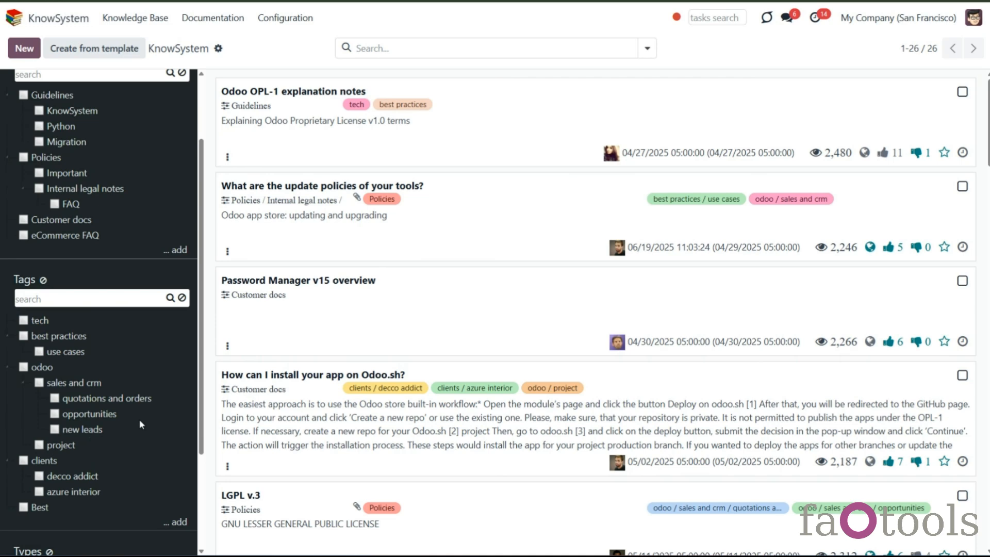
- Search the tags list for sales, then clear the tag search
click(131, 300)
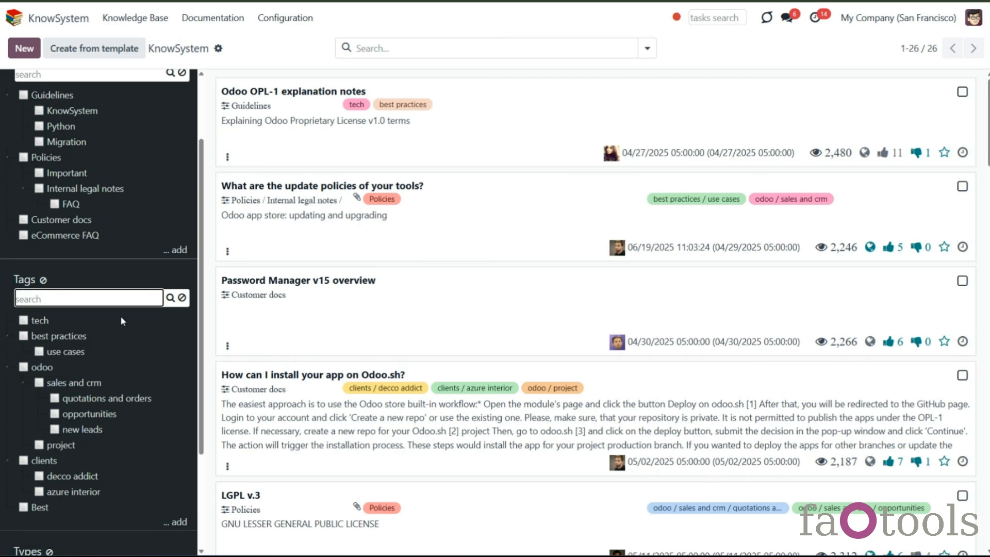
text(sales)
key(Return)
click(181, 298)
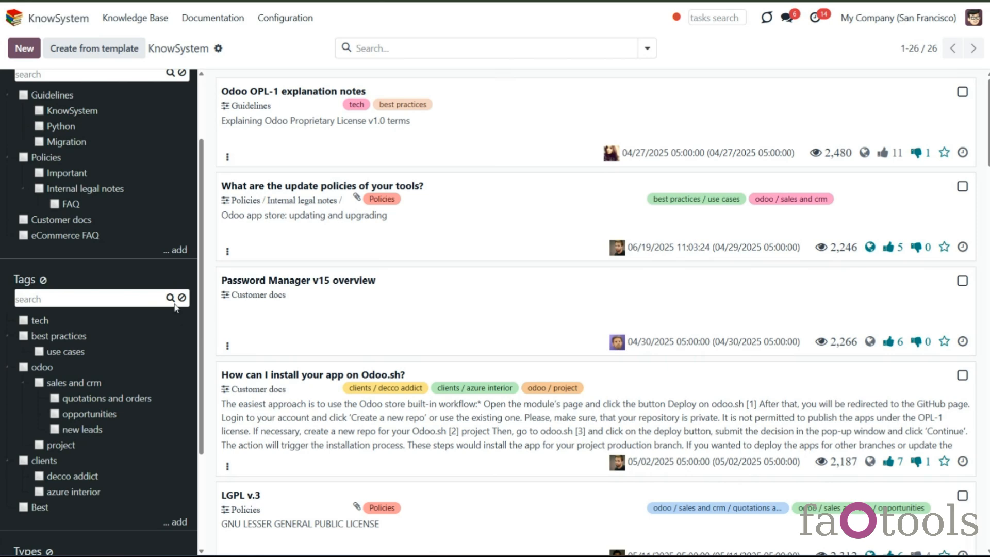
- Open the context menu of the eCommerce FAQ section to review its available actions
scroll(174, 302, up, 3)
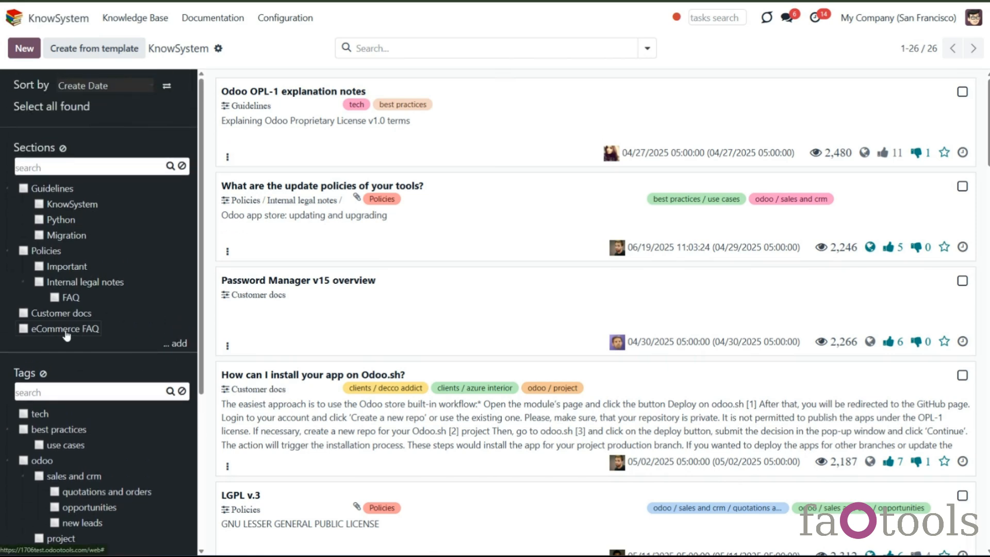
right_click(67, 335)
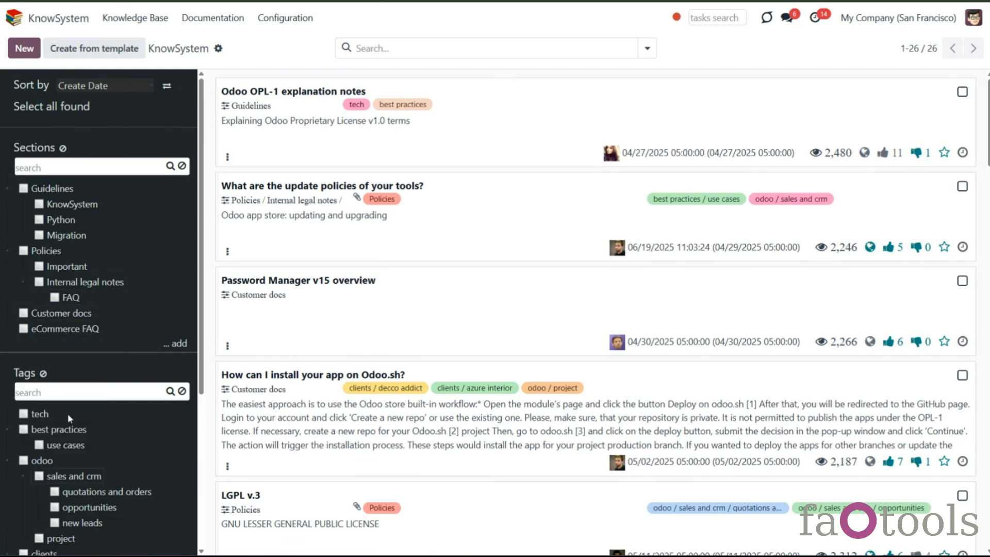
scroll(92, 439, down, 1)
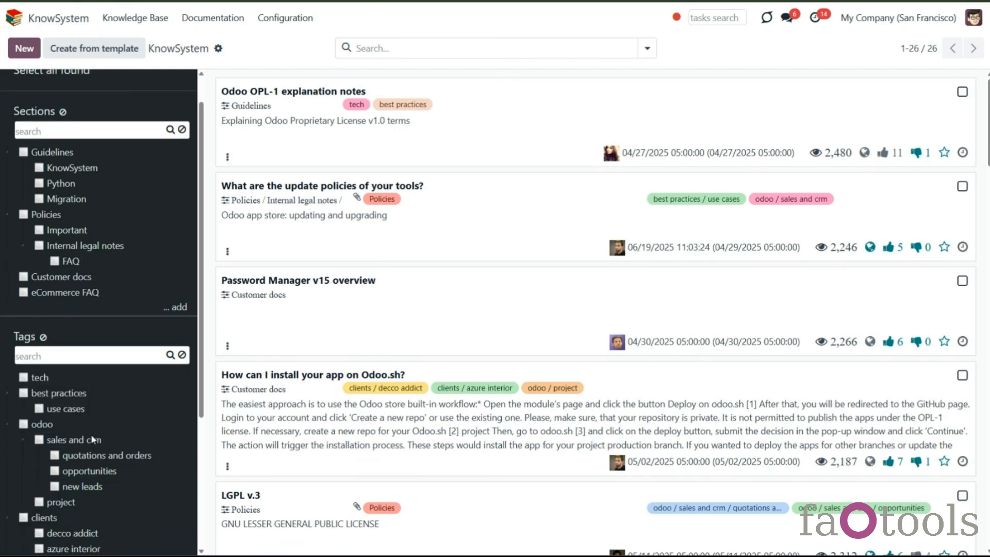
scroll(91, 434, down, 2)
right_click(74, 344)
click(68, 449)
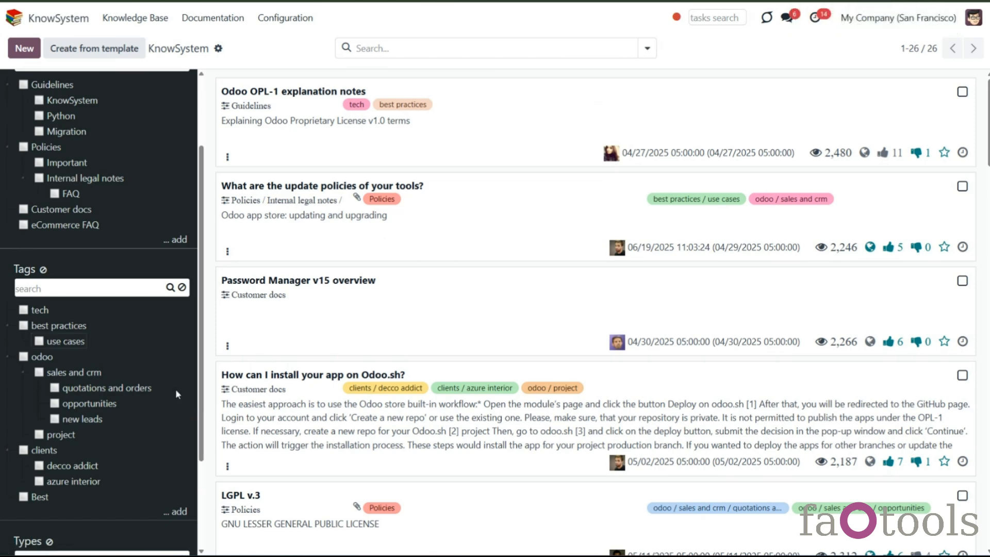
- Add a new article type named Extra
scroll(177, 394, down, 3)
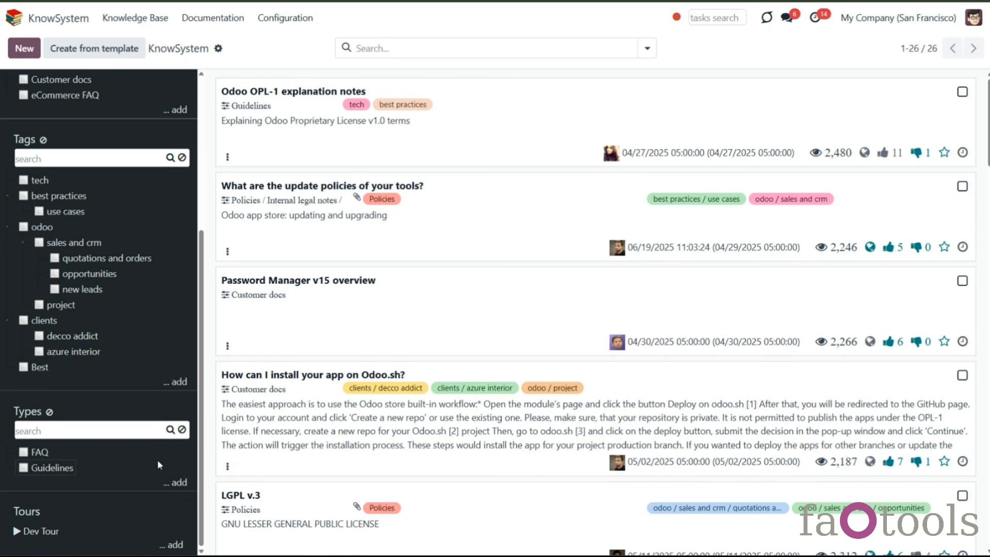
click(183, 481)
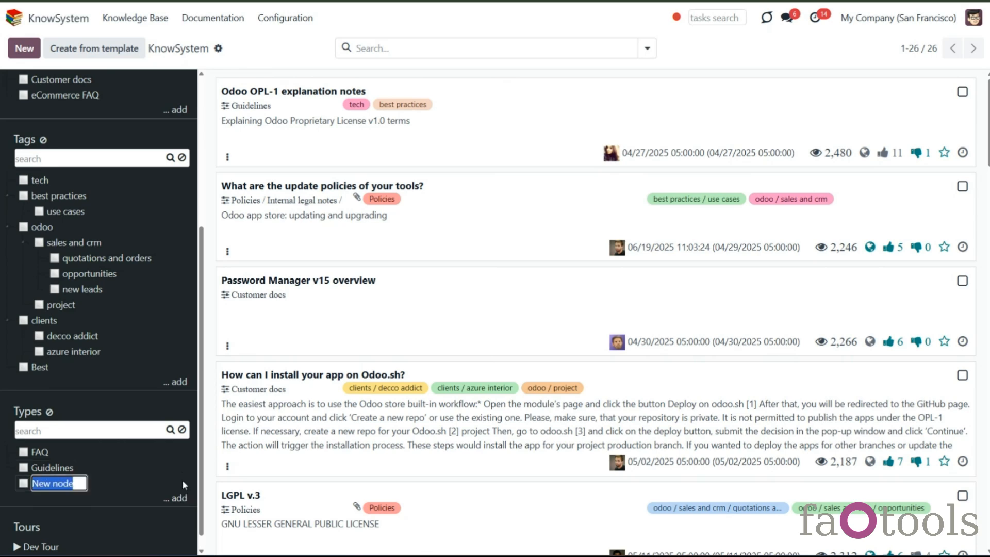
text(E)
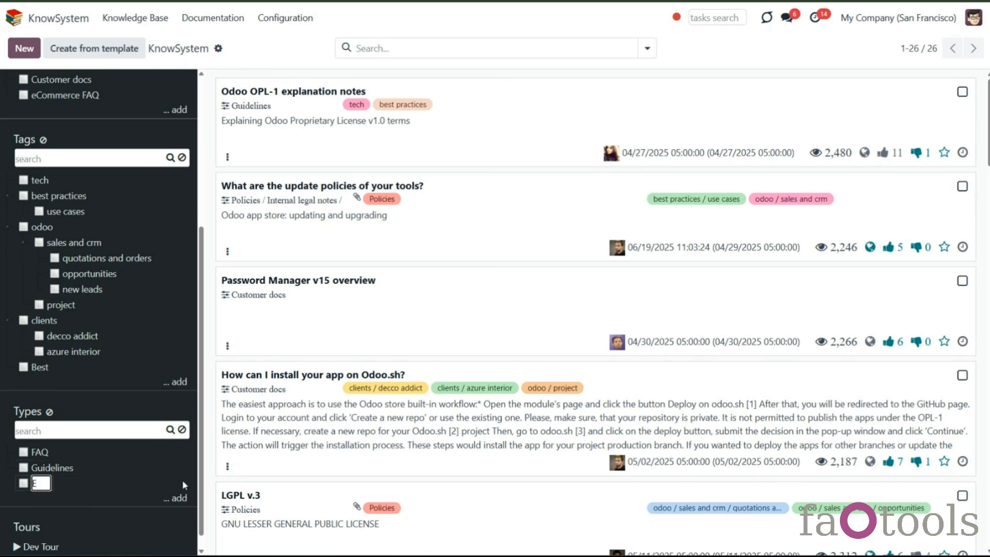
text(xtra)
key(Return)
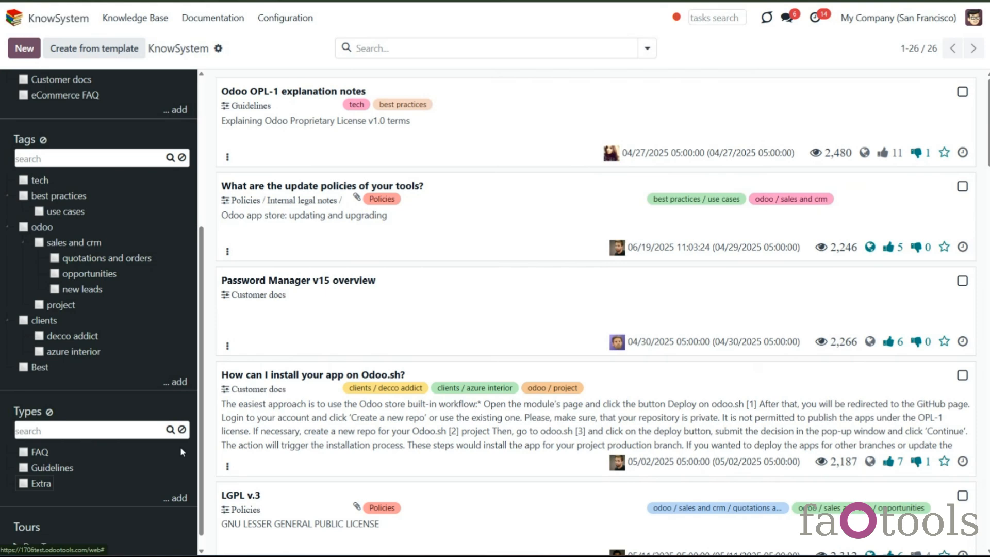
- Nest the Extra type under the Guidelines type
click(291, 20)
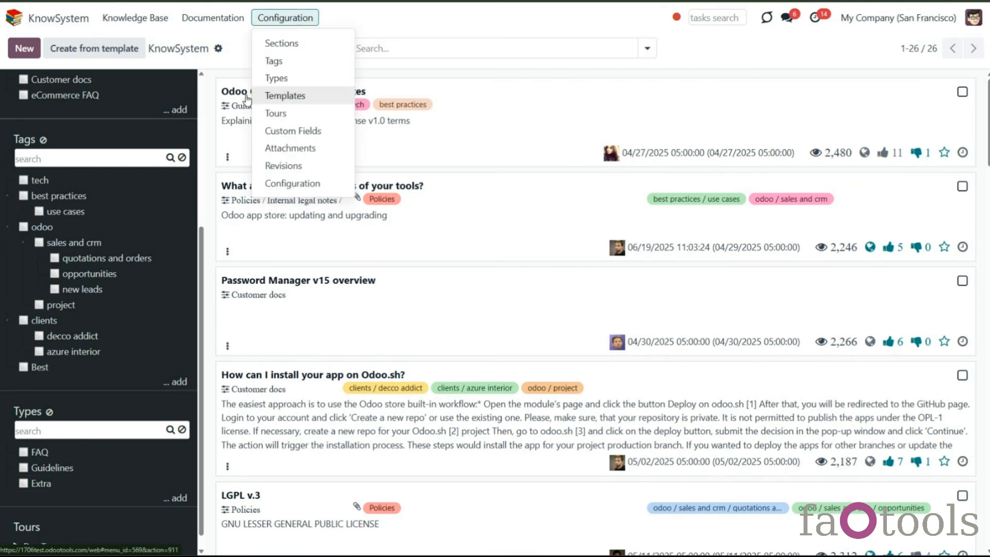
drag(41, 483, 62, 473)
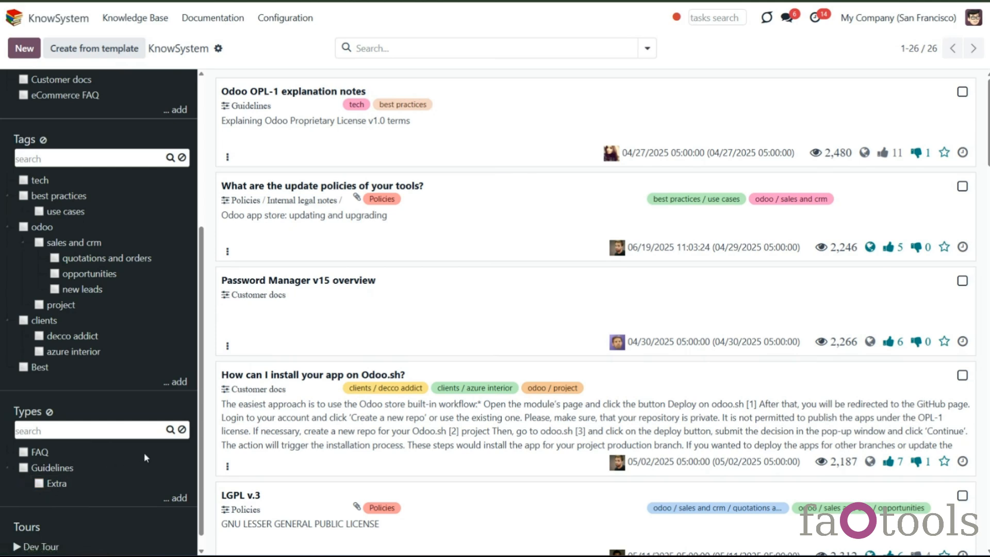
- Filter articles by the Extra type and by the Guidelines type
click(39, 483)
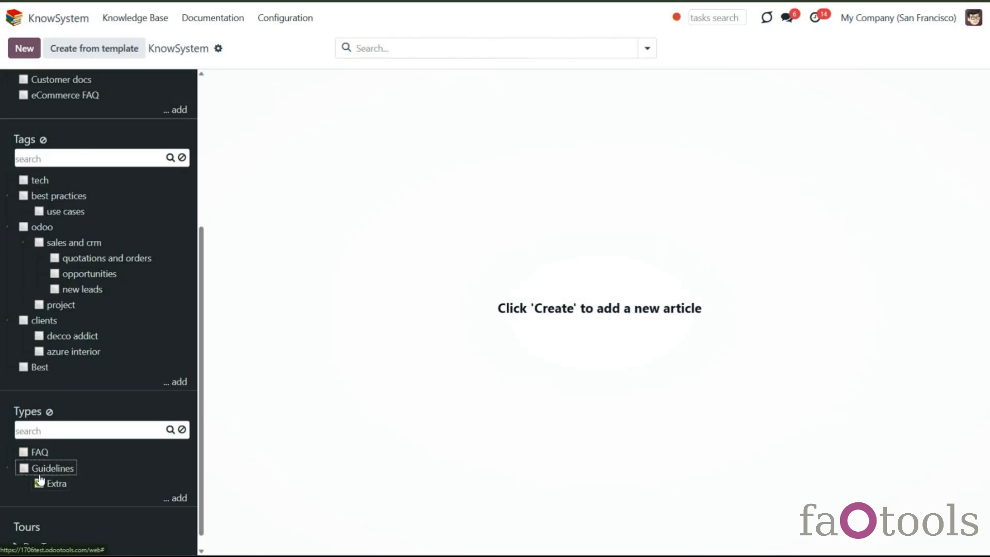
click(23, 468)
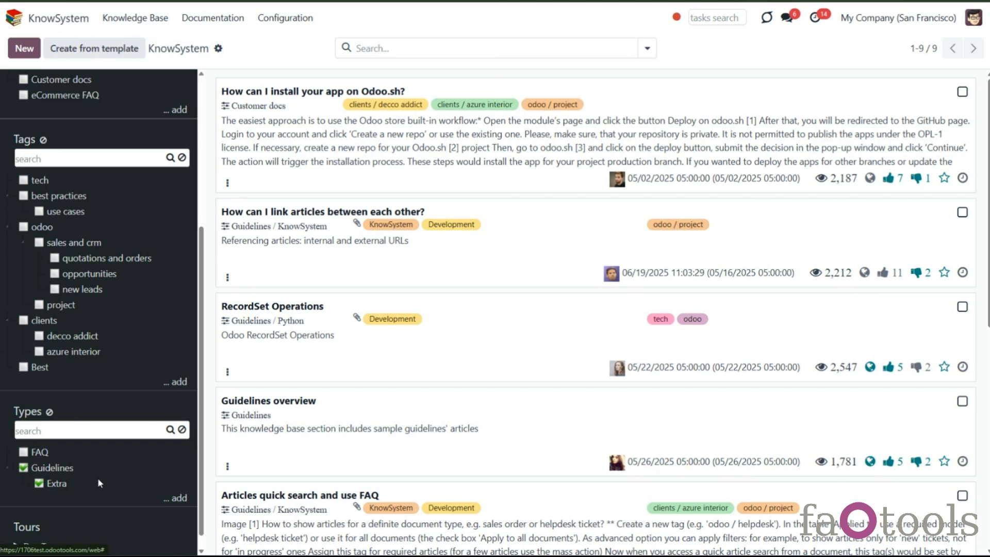
- Open the Guidelines type settings, review its website options, and save the dialog
right_click(59, 469)
click(56, 490)
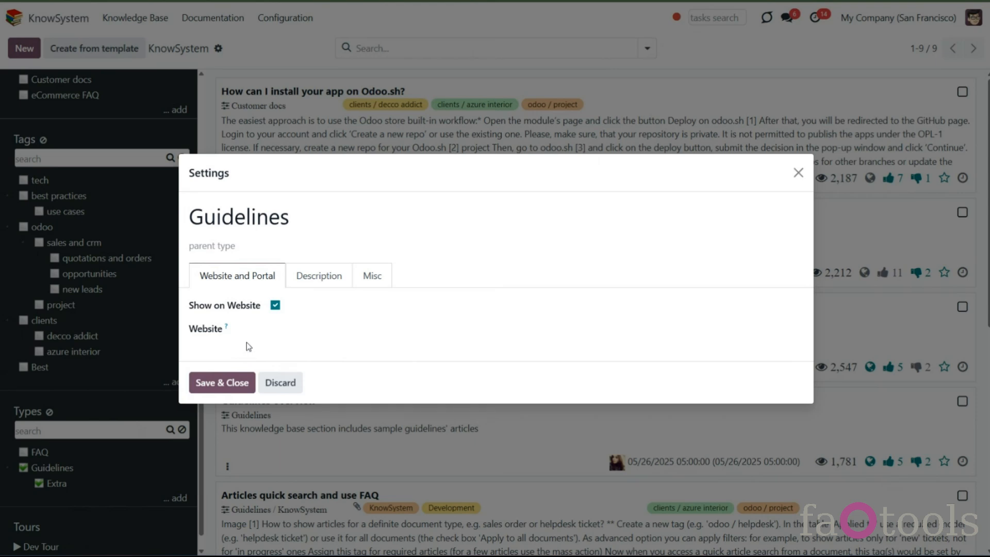
click(262, 248)
click(265, 247)
click(290, 330)
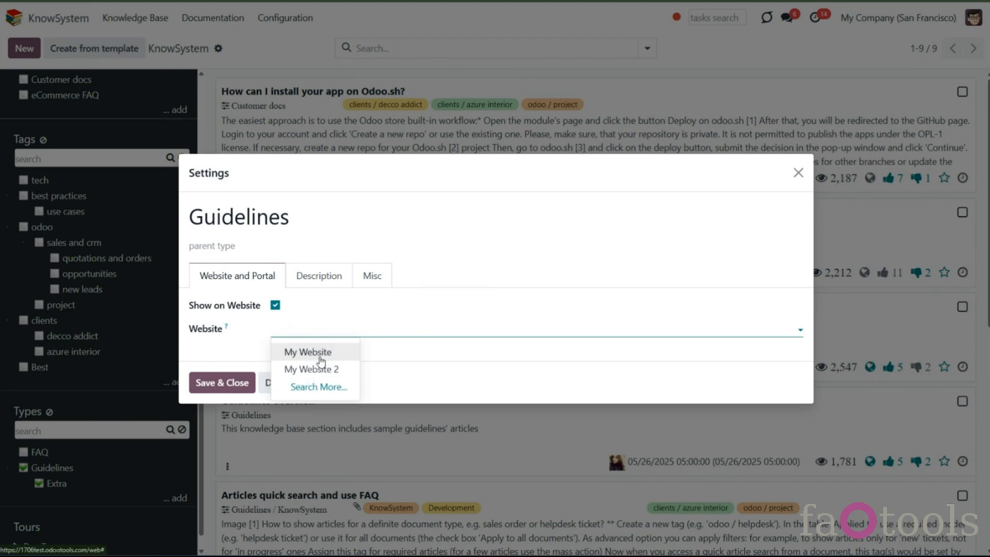
click(373, 355)
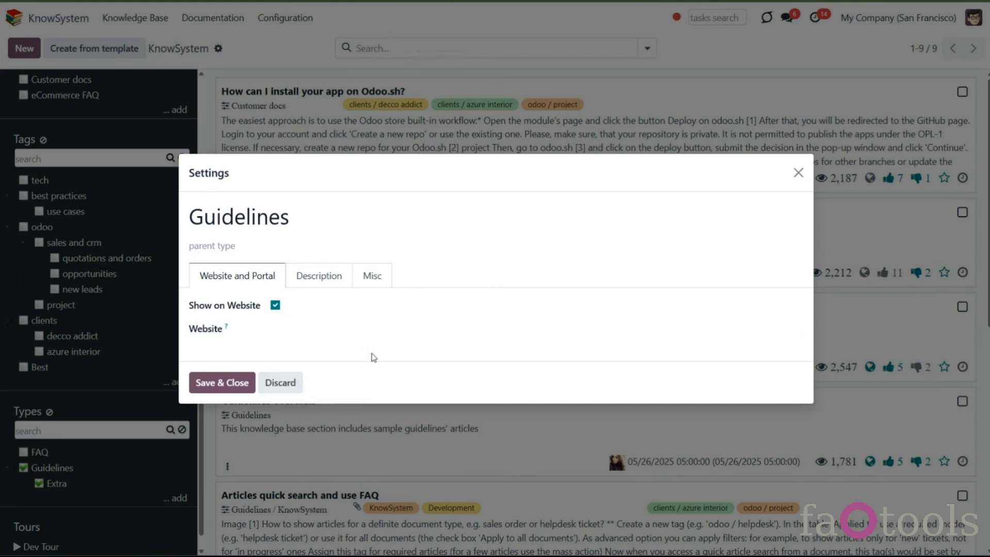
click(219, 385)
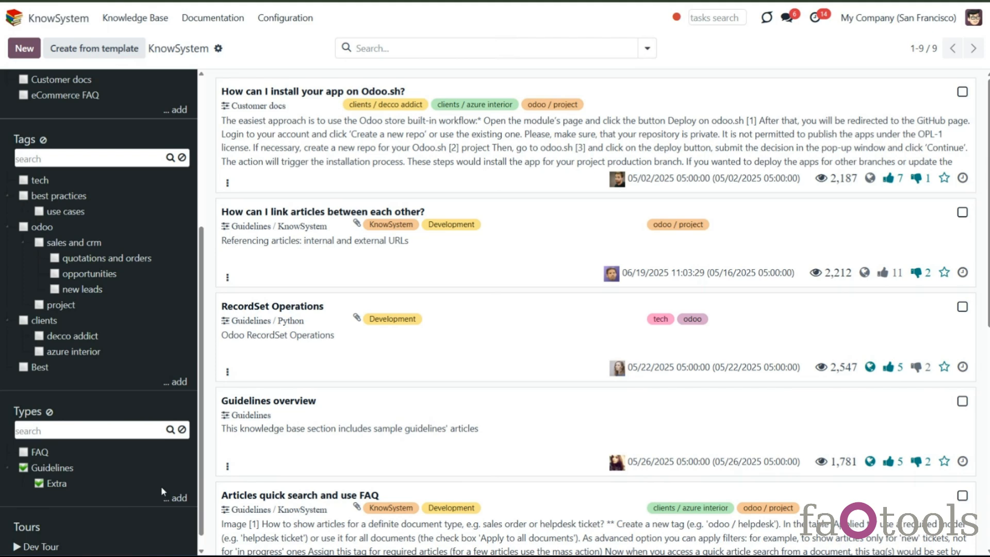
- Clear the type filters to show all articles again
scroll(161, 486, down, 1)
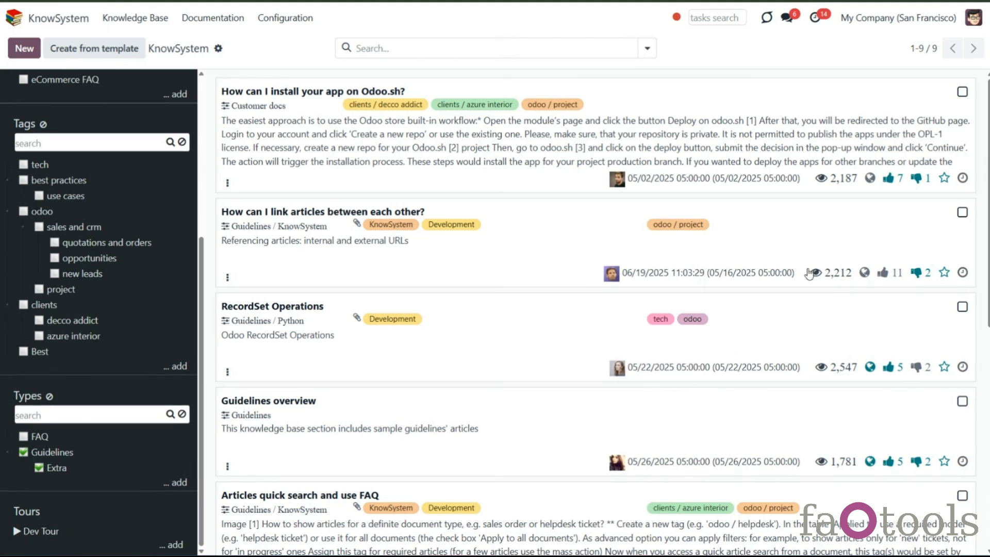
click(50, 397)
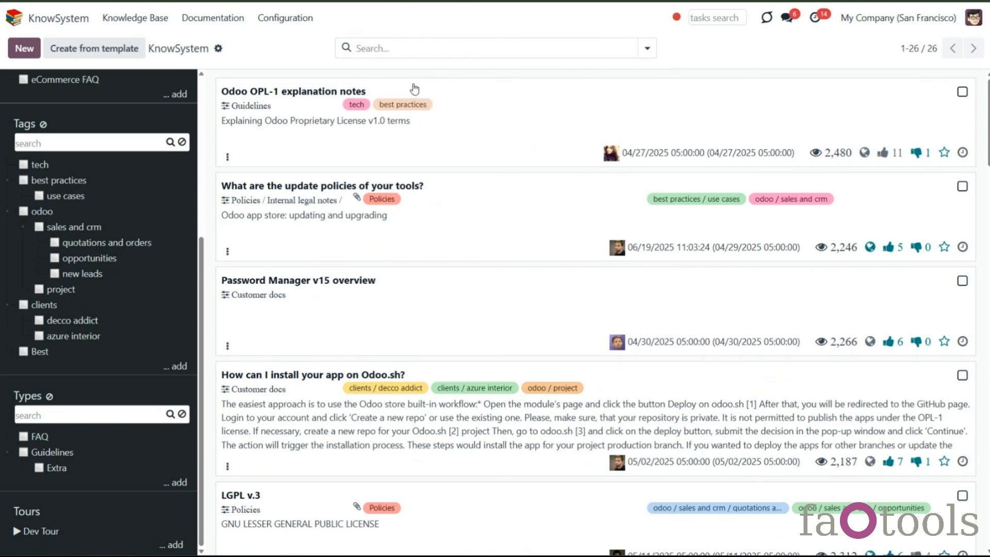
- Search article contents for odoo, then remove the search filter
click(383, 49)
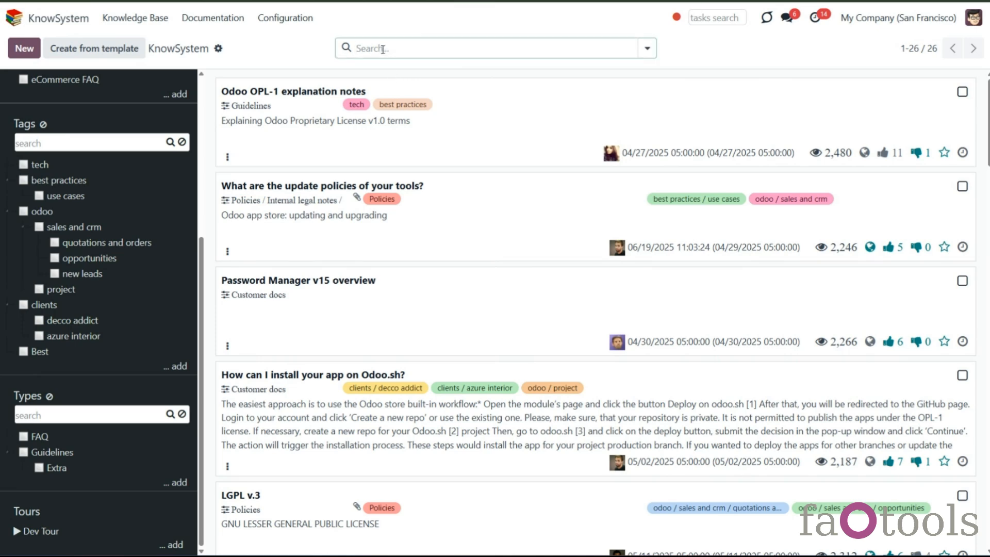
text(odoo)
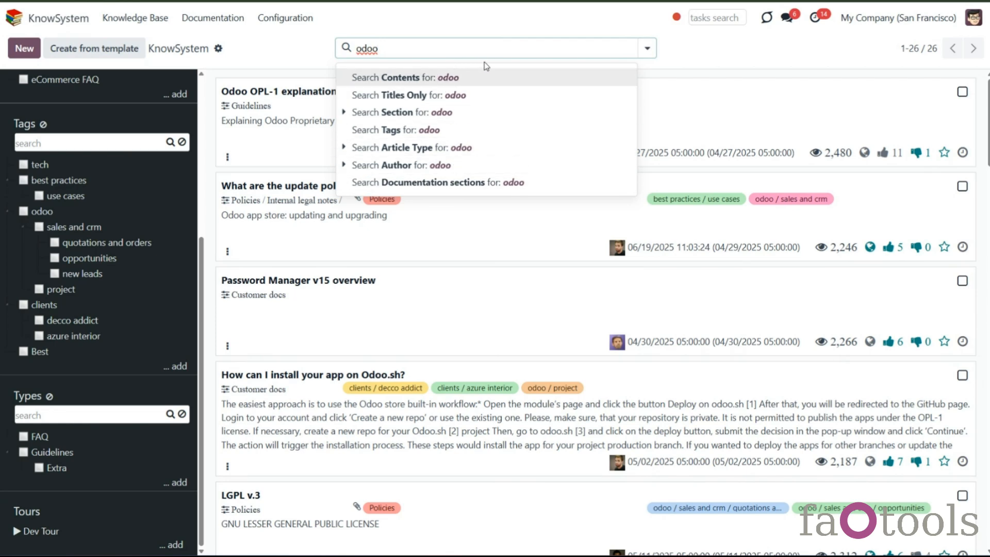
click(512, 74)
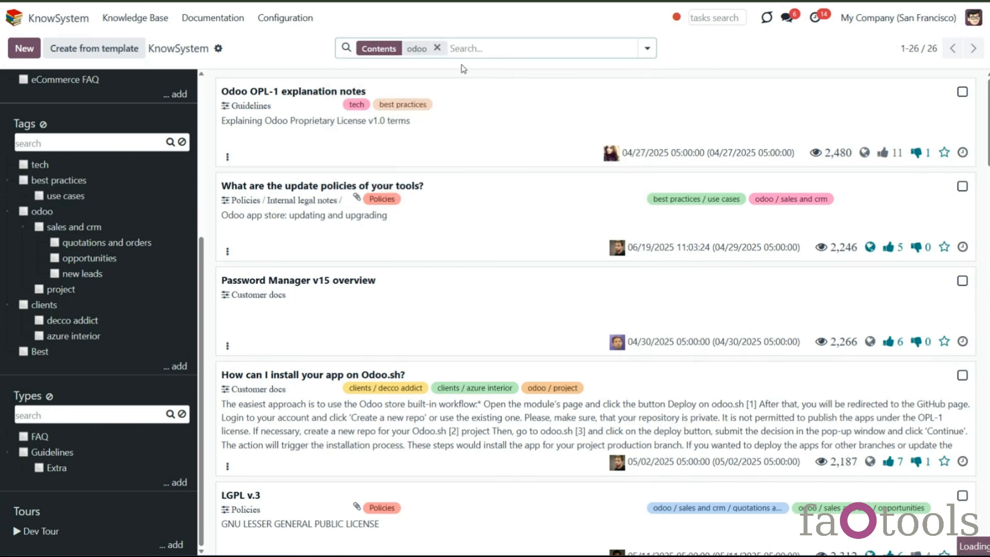
click(437, 48)
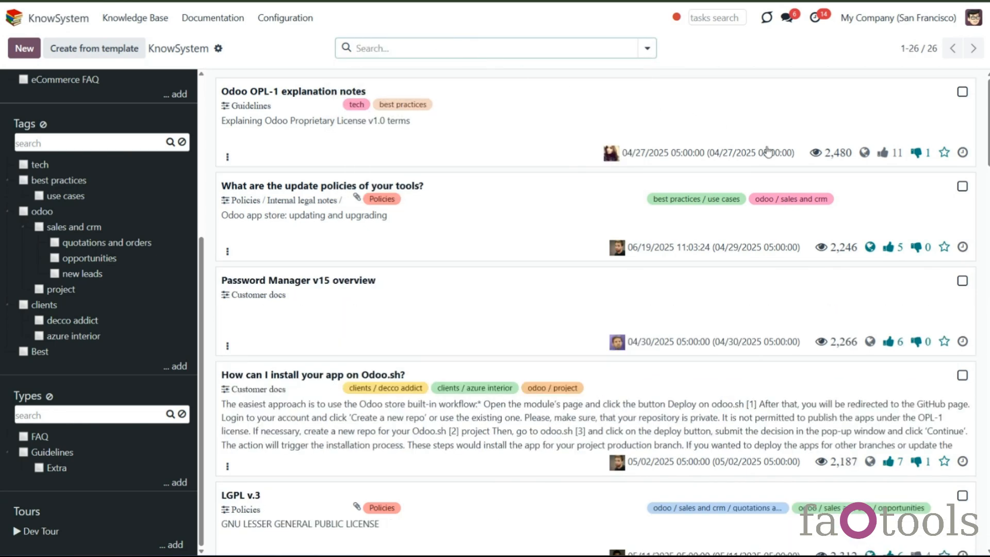
- Toggle the first article's favourite star and its like and dislike votes on and off
click(945, 154)
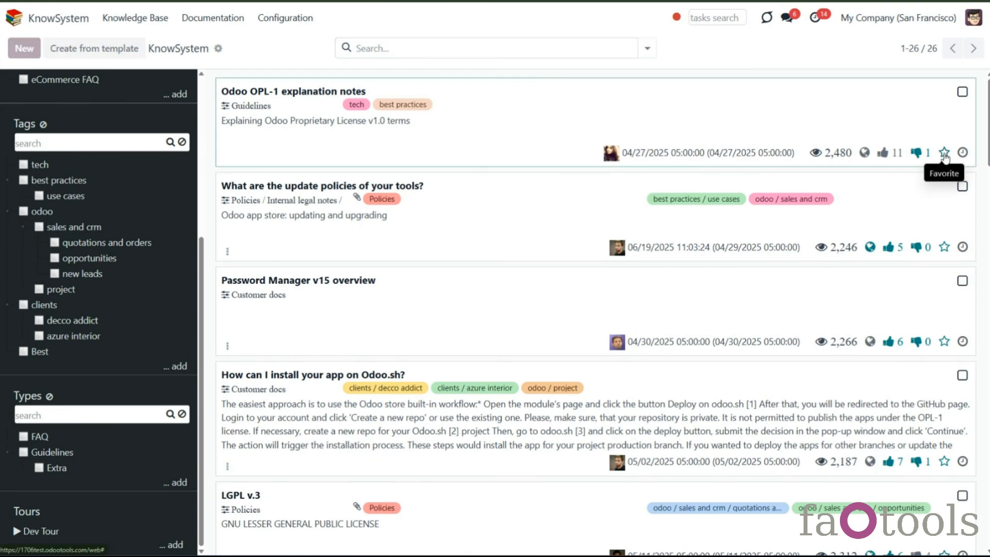
click(945, 155)
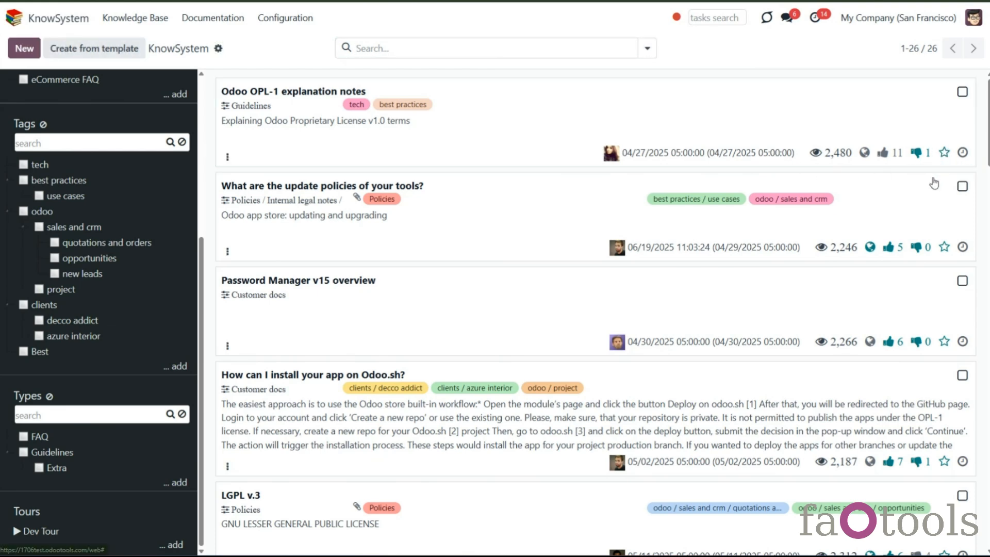
click(882, 153)
click(916, 153)
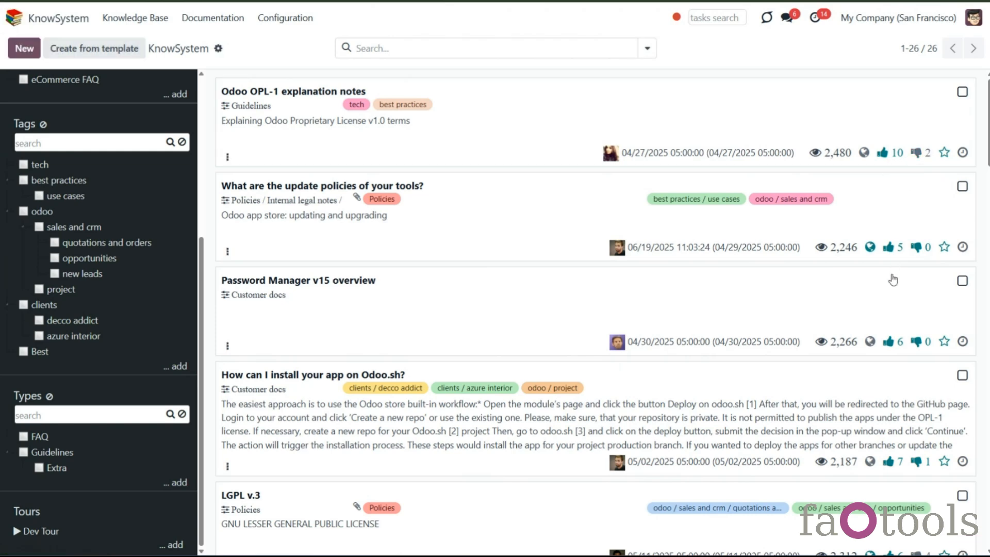
click(882, 152)
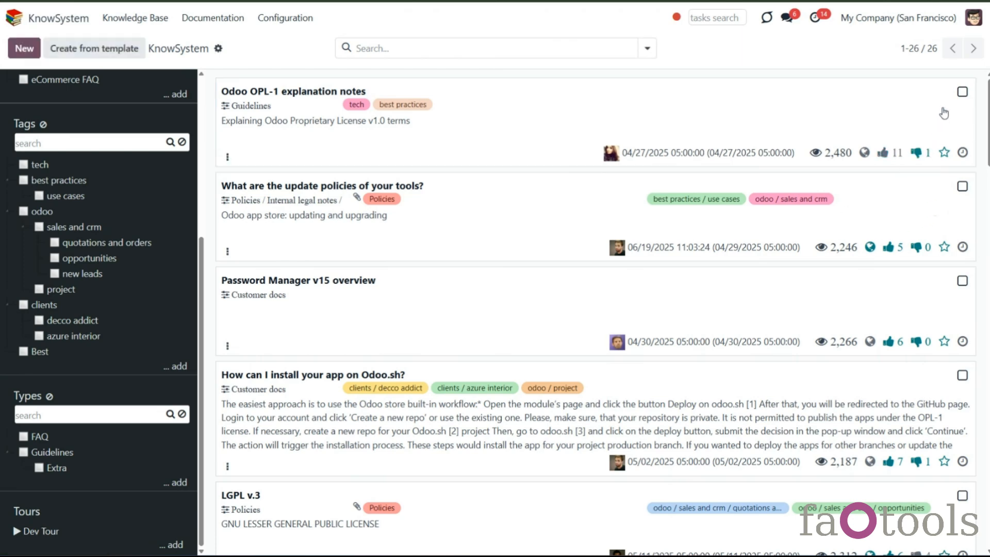
- Select the first three articles in the list for mass actions
click(963, 93)
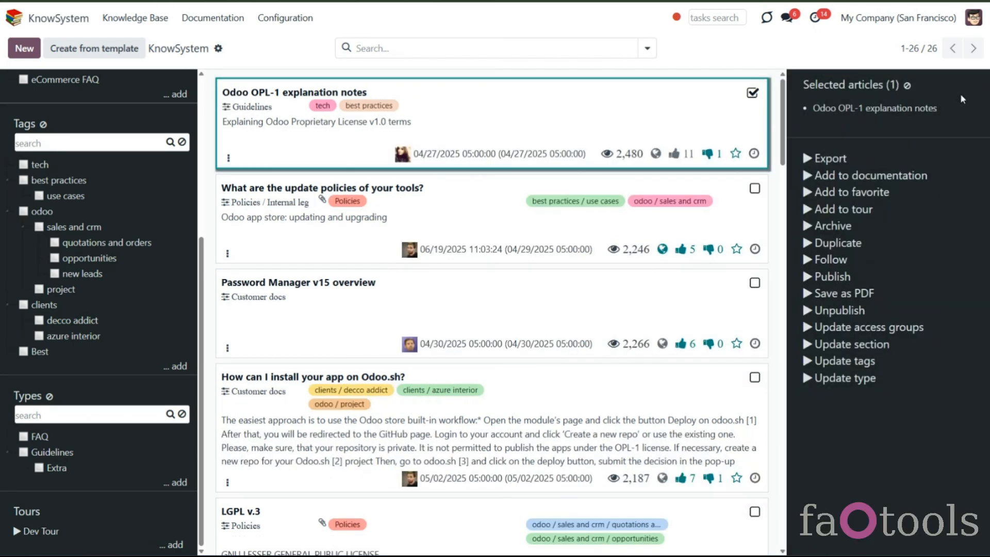
click(755, 190)
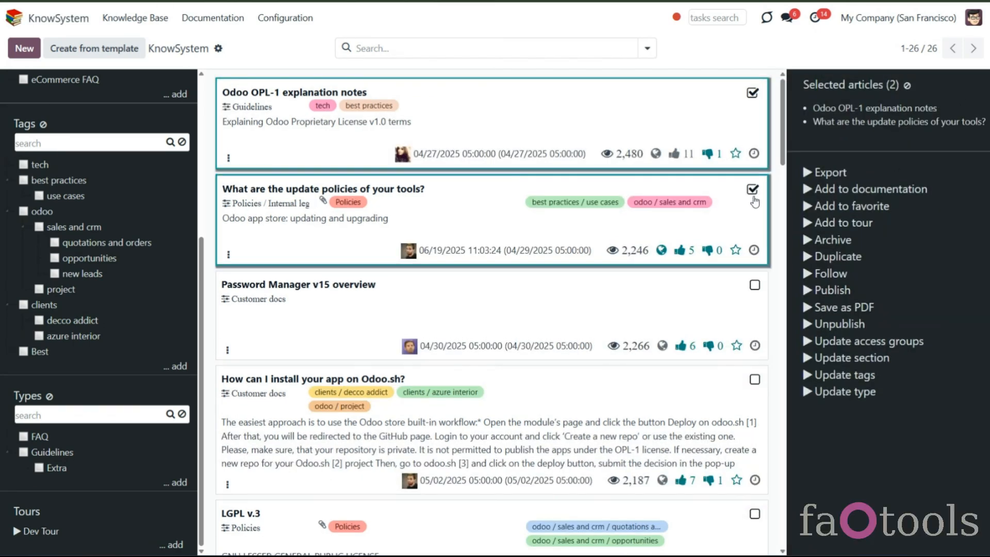
click(754, 283)
- Filter by the use cases tag and Extra type, then clear the tag, type and section filters
click(40, 196)
click(41, 468)
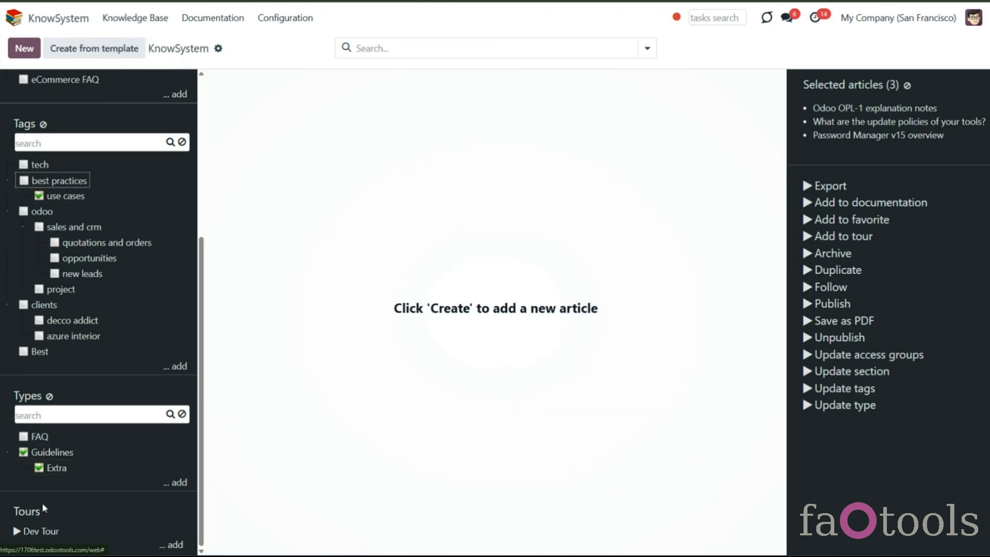
scroll(52, 257, up, 3)
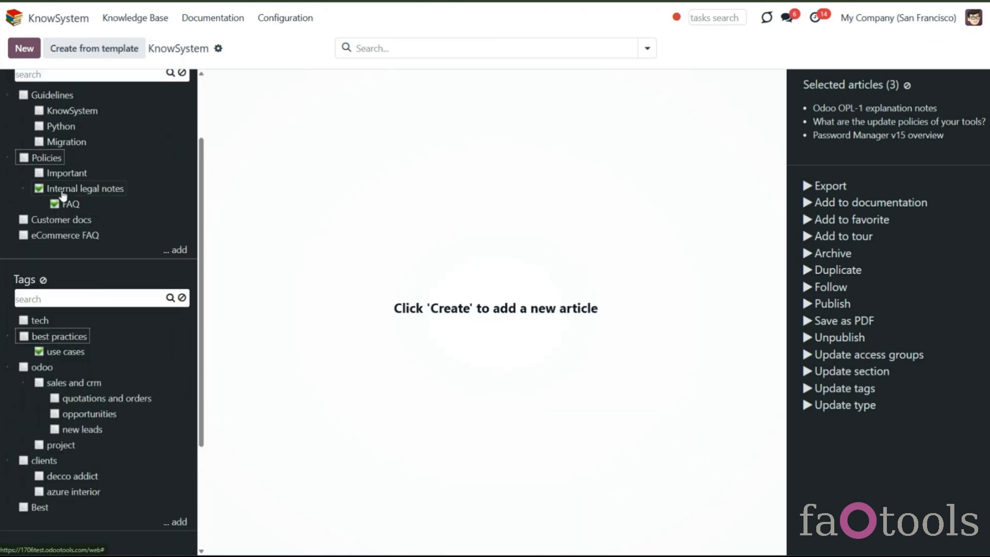
click(43, 332)
scroll(51, 351, down, 4)
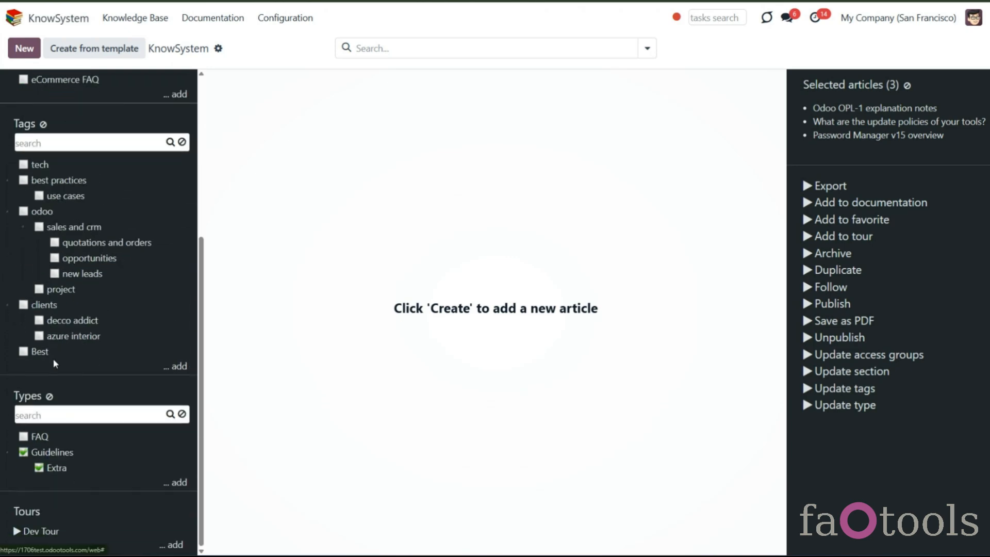
click(50, 395)
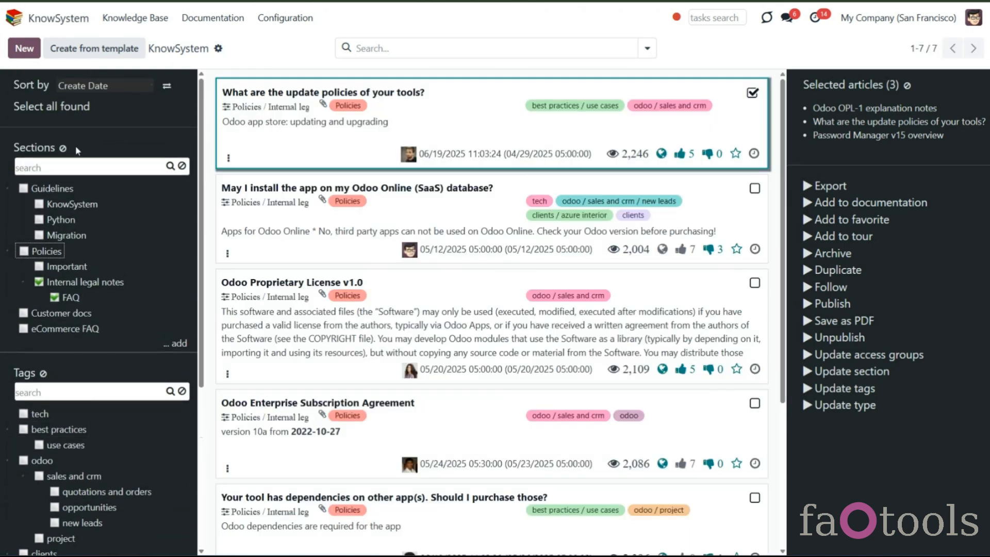
click(63, 149)
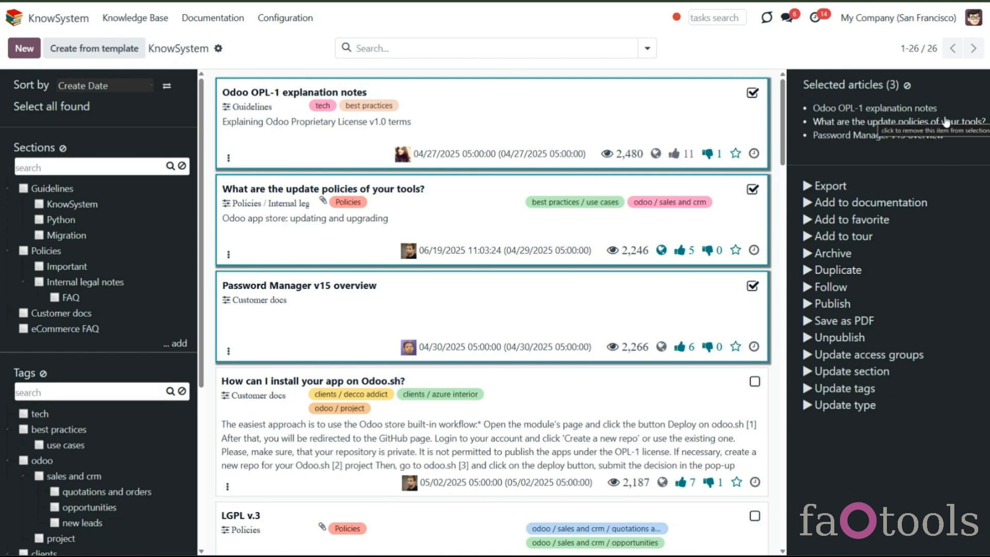
- Add the fourth article to the selection, then select all found articles
click(755, 382)
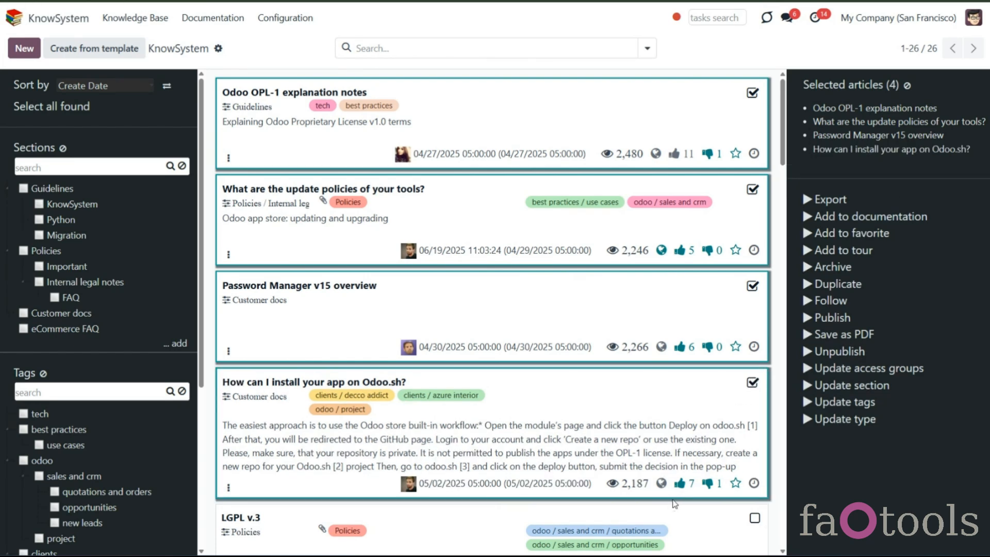
click(76, 111)
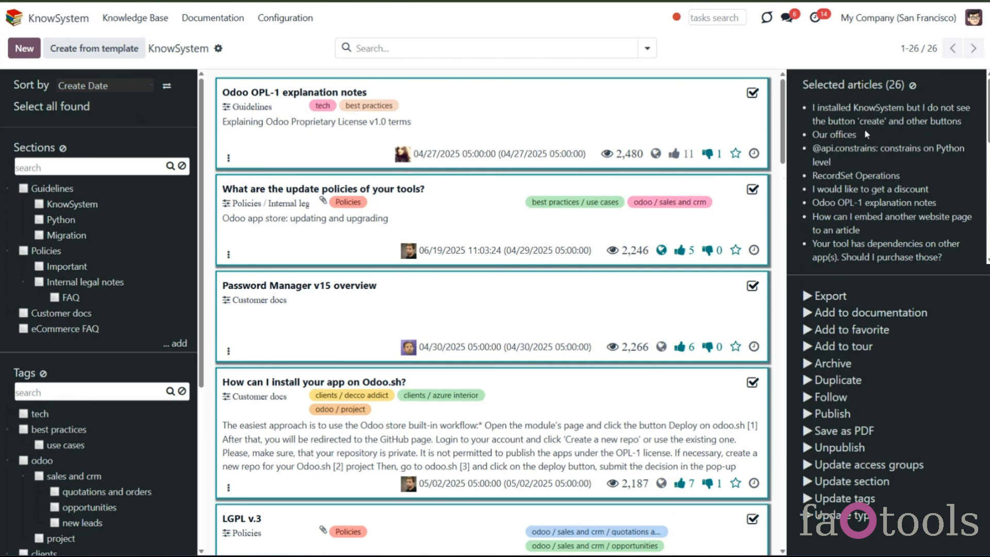
scroll(887, 155, down, 6)
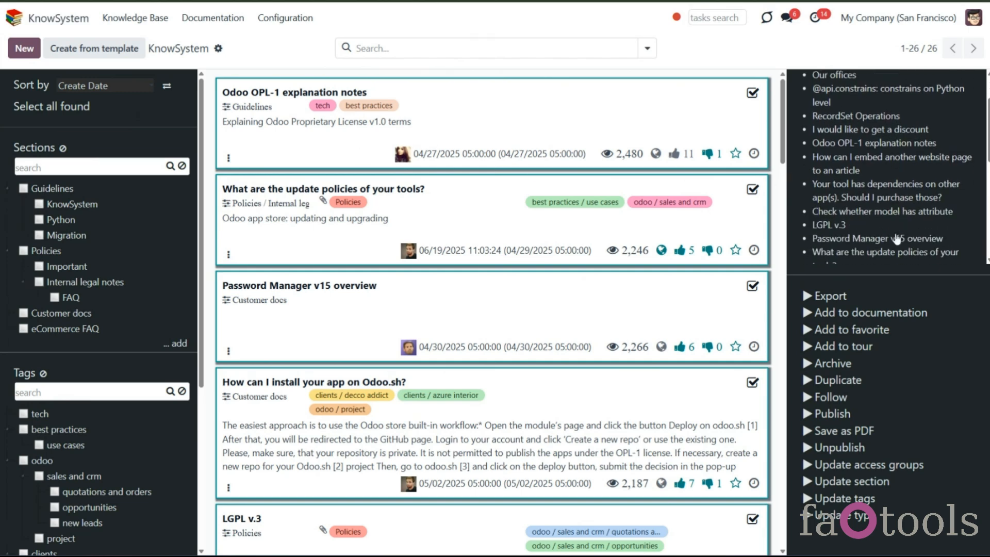
scroll(895, 234, up, 6)
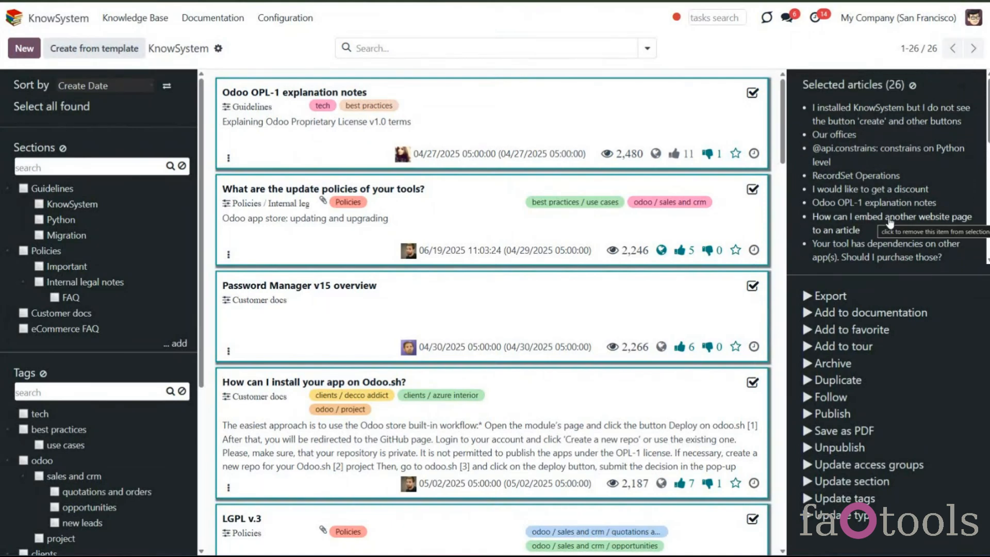
- Remove individual articles from the selected list, then clear the whole selection
click(877, 123)
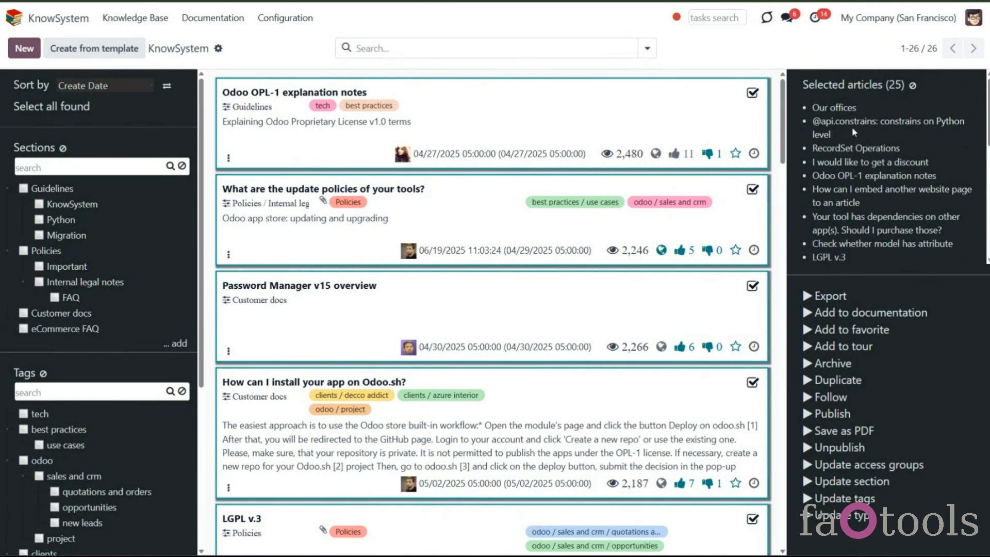
click(836, 112)
click(837, 110)
click(913, 85)
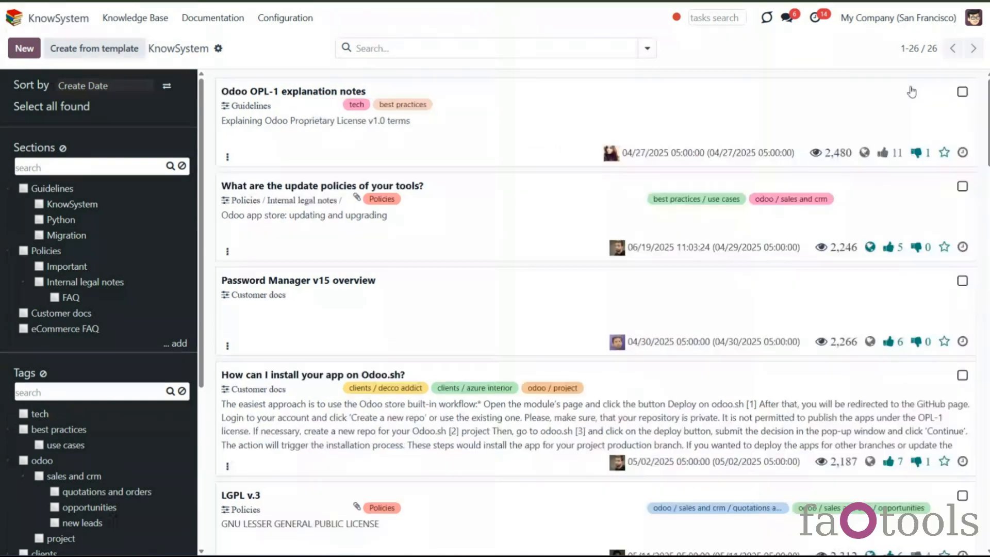
- Select the first three articles again
click(963, 92)
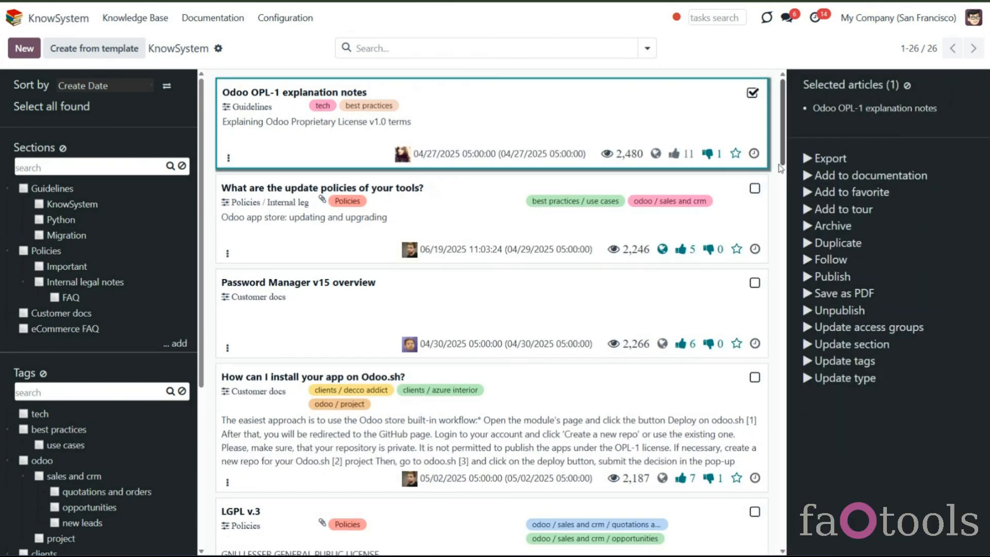
click(753, 189)
click(755, 285)
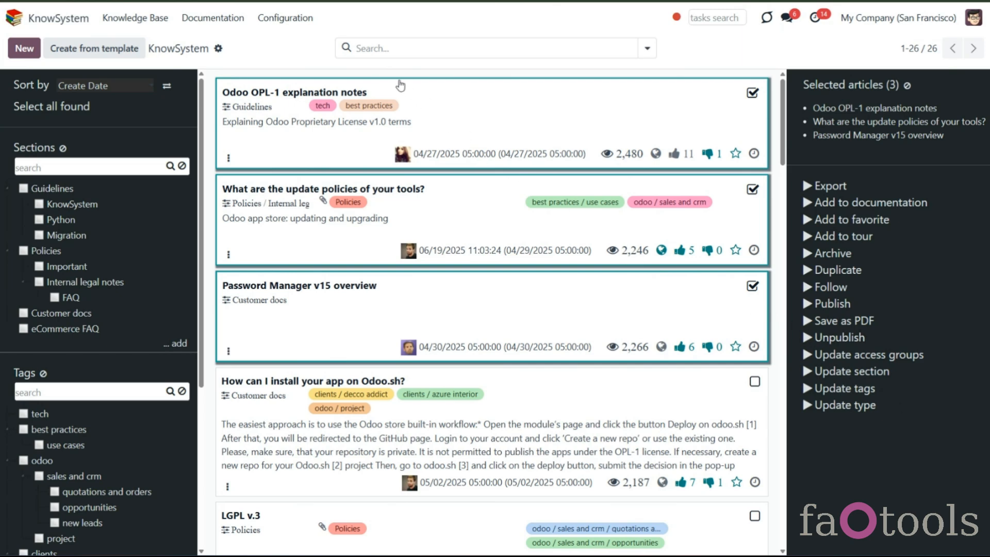
- Open the configuration settings and add the Restore and Unfollow mass actions
click(286, 18)
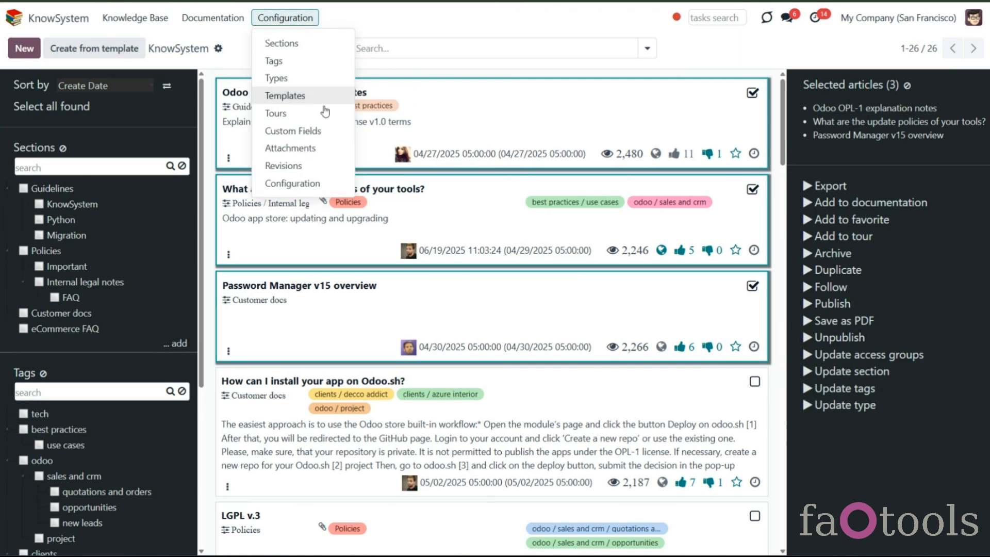
click(340, 184)
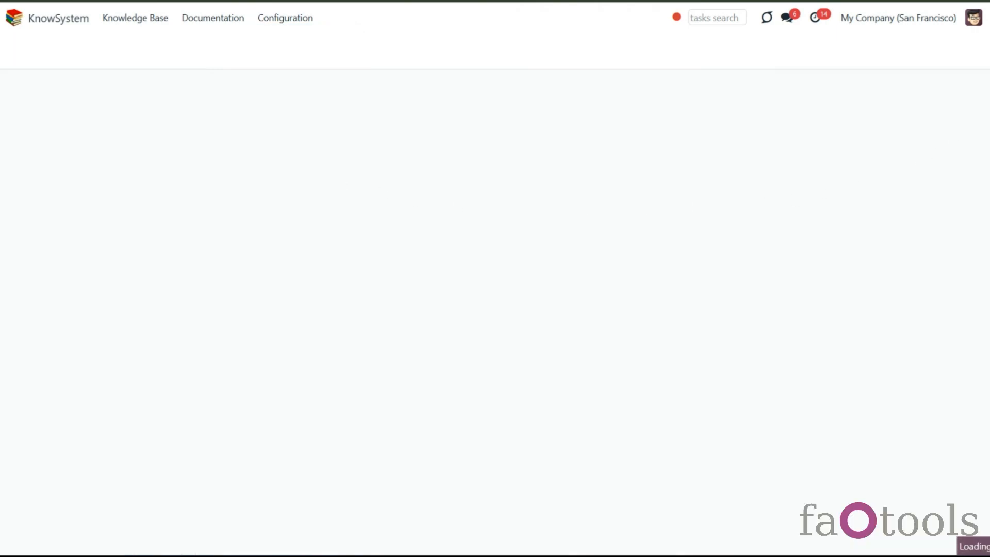
scroll(566, 313, down, 15)
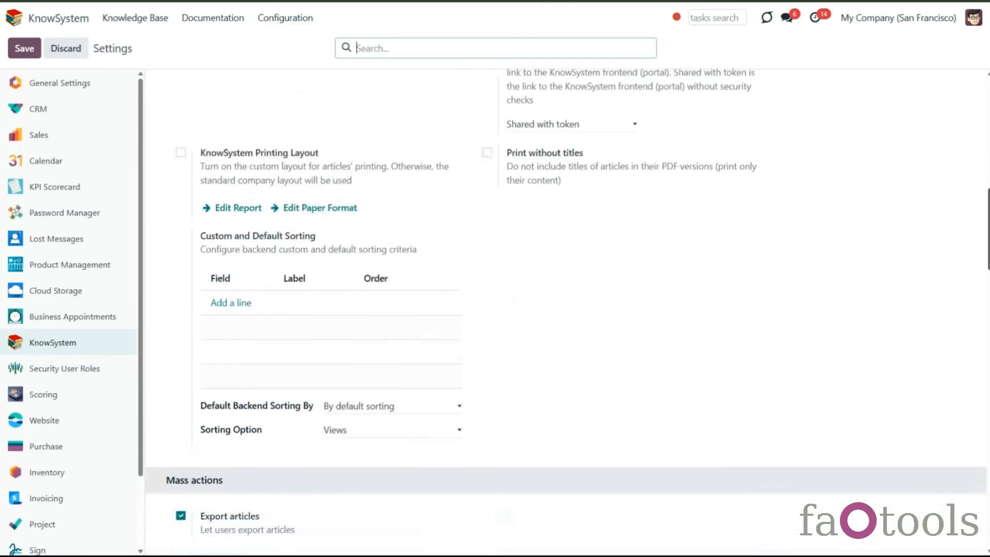
scroll(608, 367, down, 3)
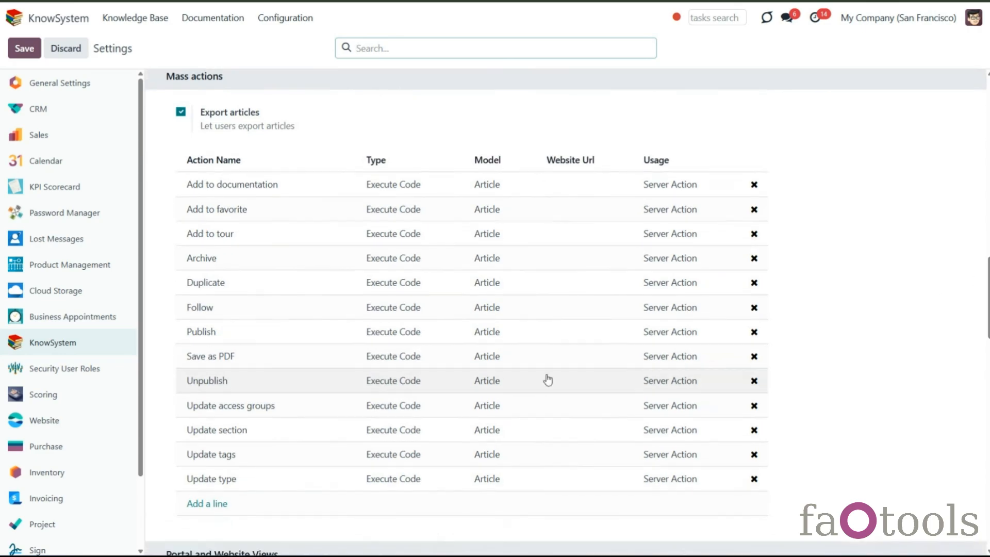
click(204, 503)
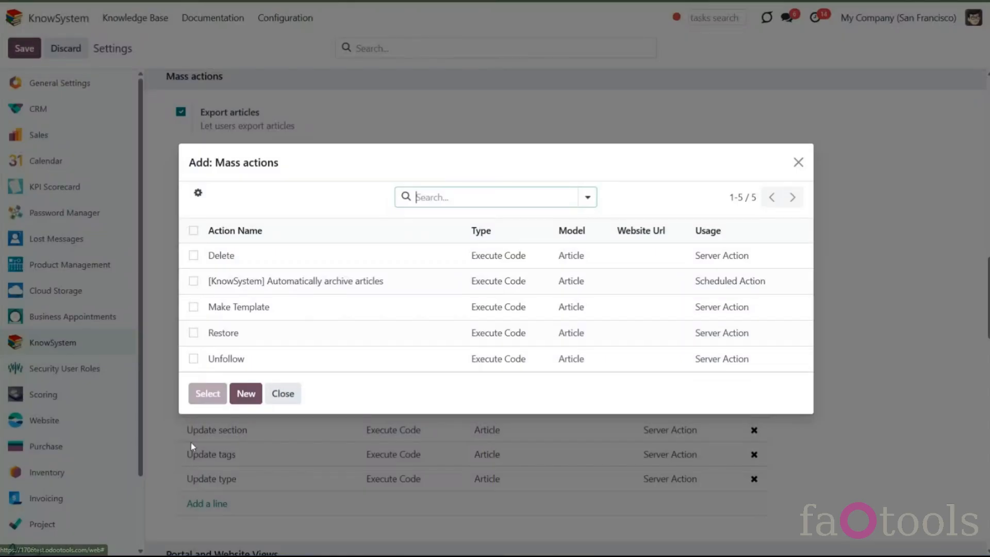
click(194, 358)
click(194, 333)
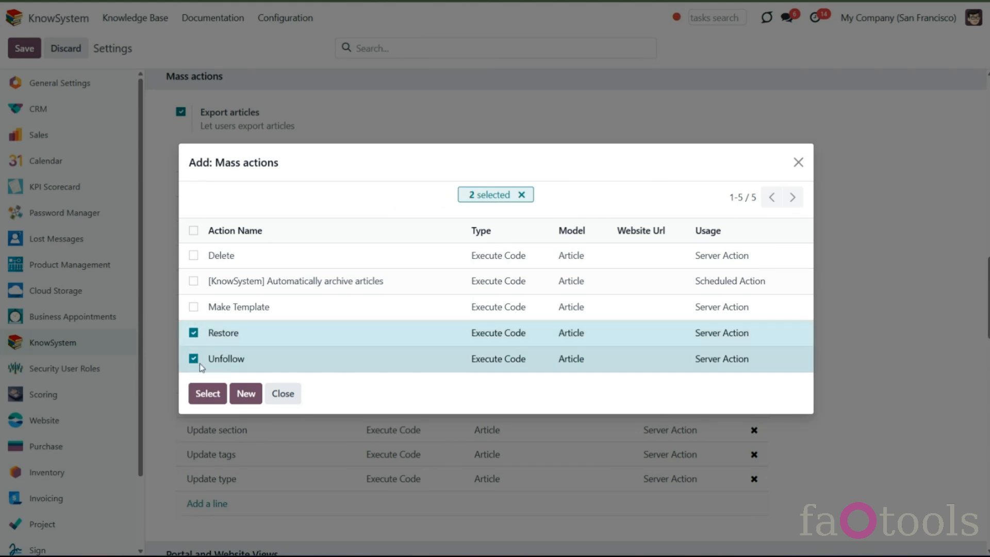
click(208, 395)
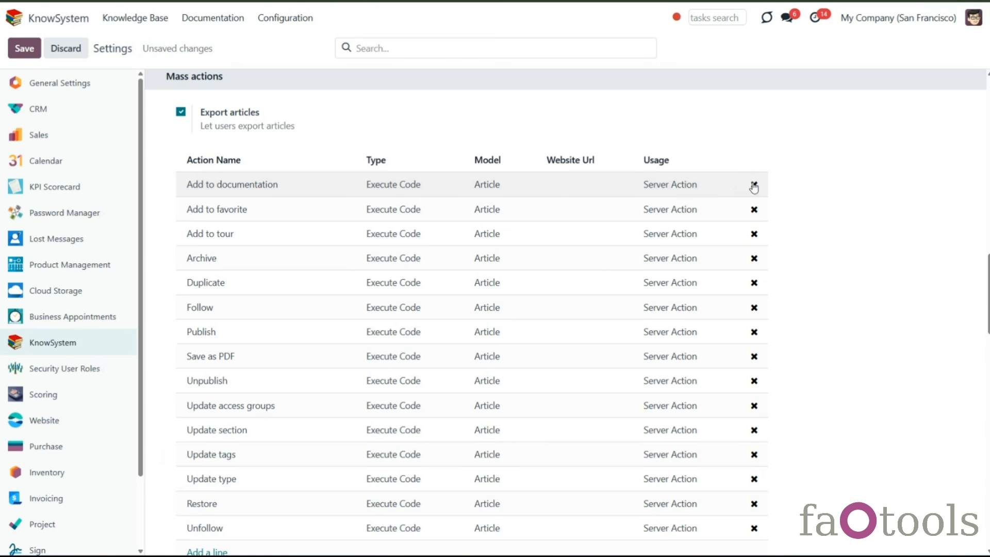
- Remove the Duplicate mass action and save the settings
click(754, 283)
click(25, 48)
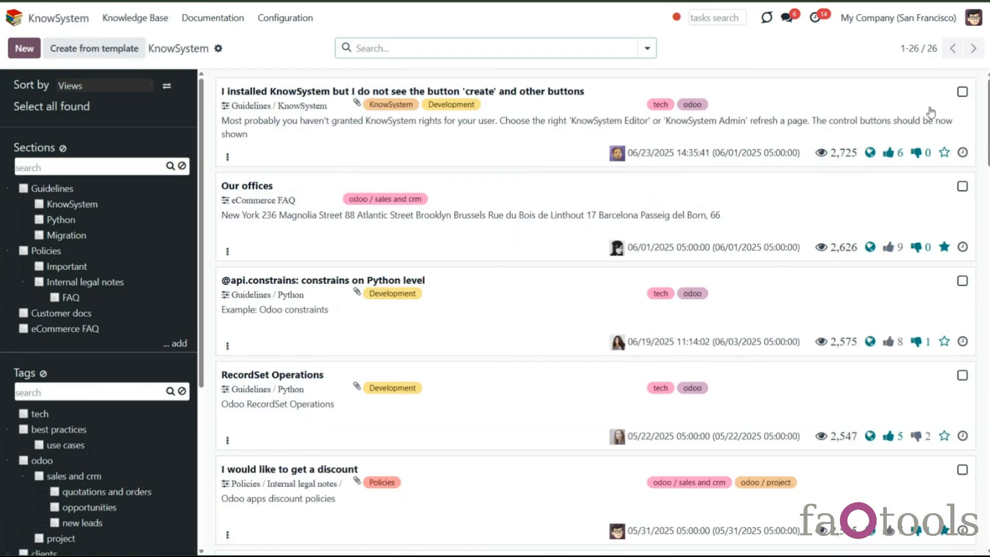
- Select the first three articles to review the available mass actions
click(962, 92)
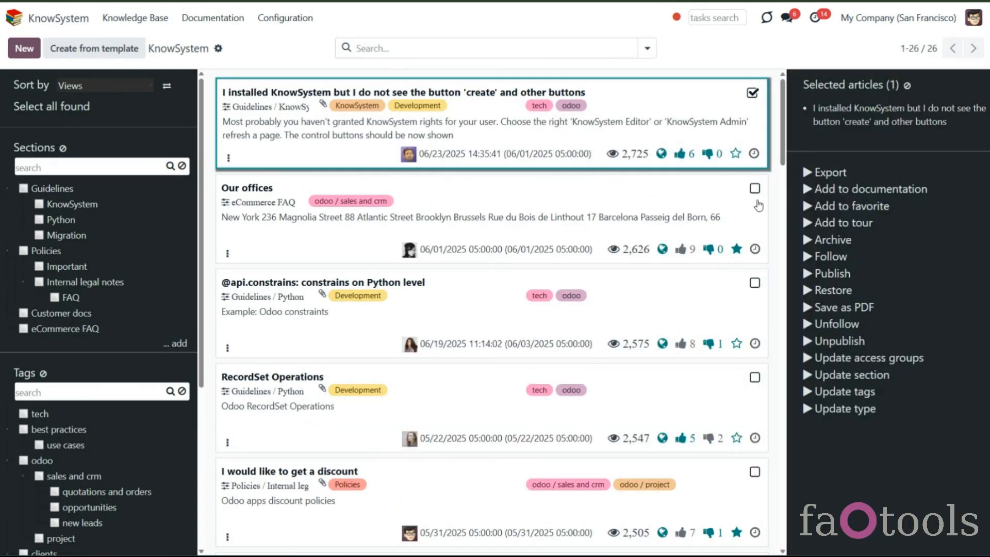
click(755, 188)
click(754, 285)
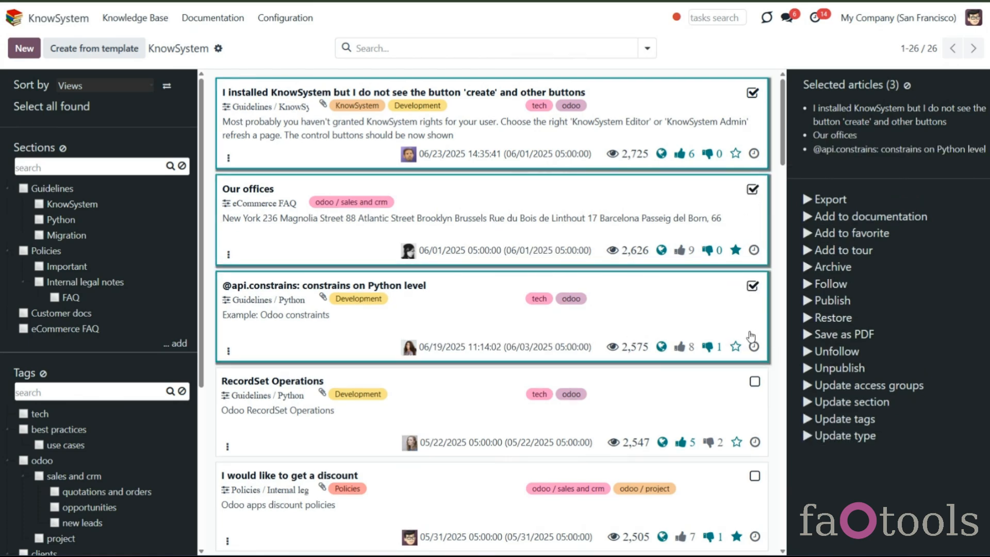
- Open the KnowSystem configuration settings to review the mass actions list, then return to the knowledge base
click(285, 17)
click(290, 183)
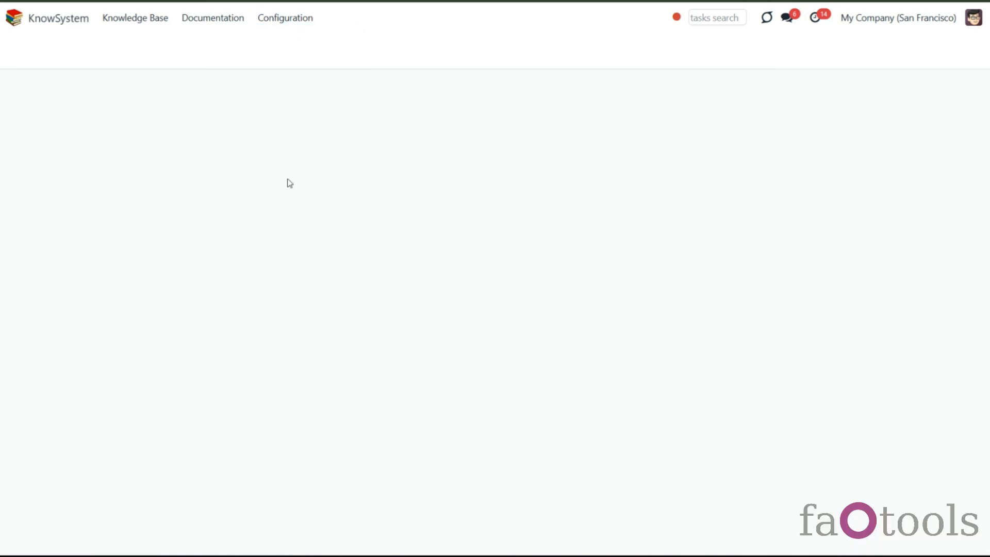
scroll(256, 330, down, 10)
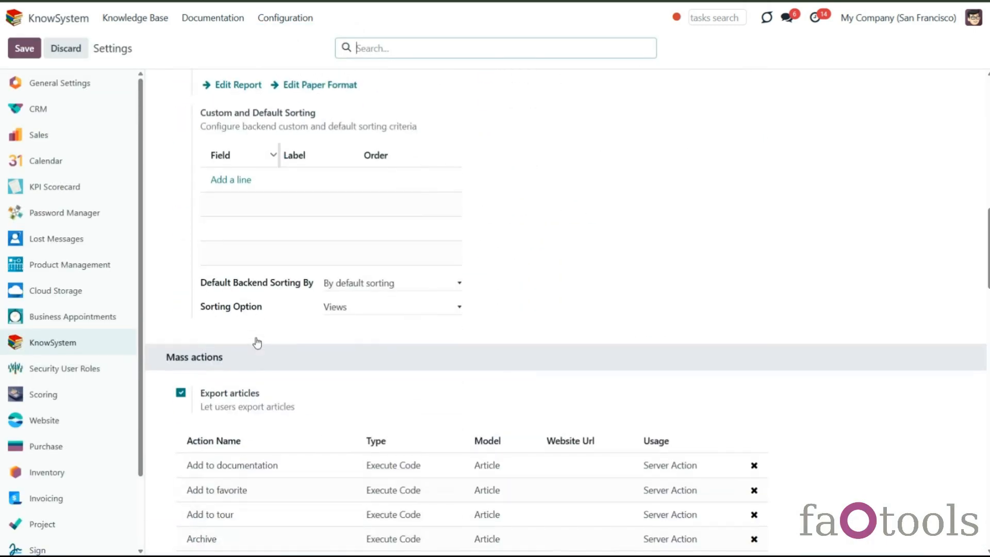
scroll(257, 343, down, 5)
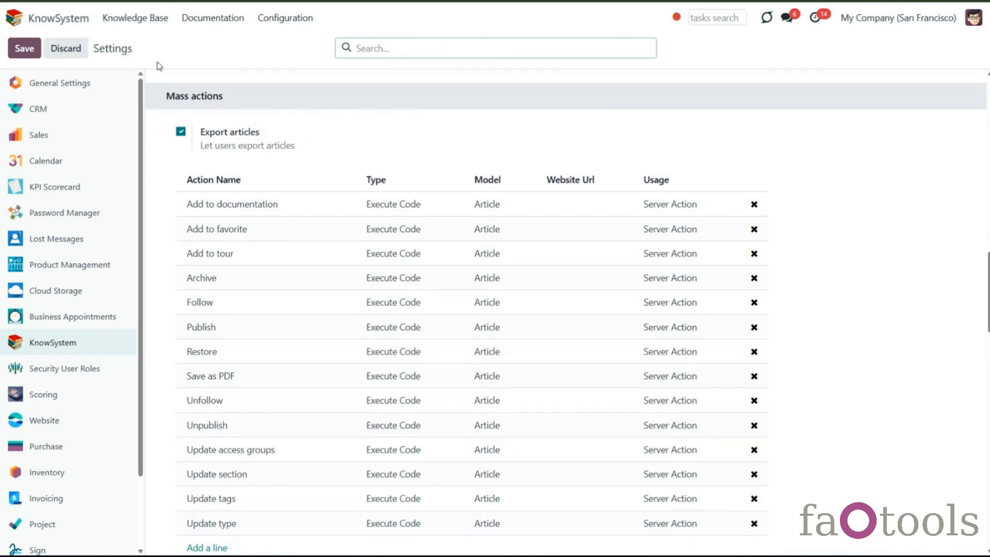
click(156, 20)
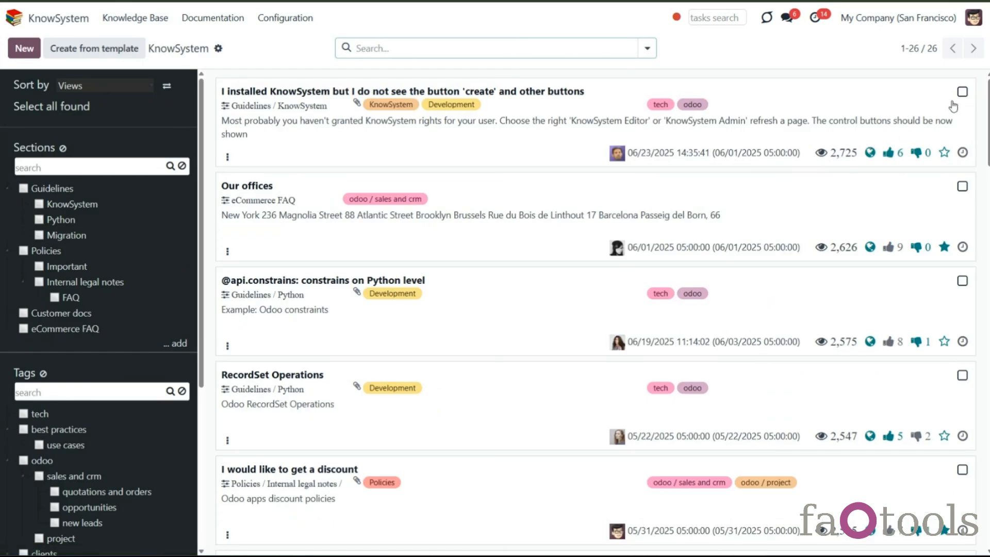
- Select the first four articles in the knowledge base list
click(962, 92)
click(754, 190)
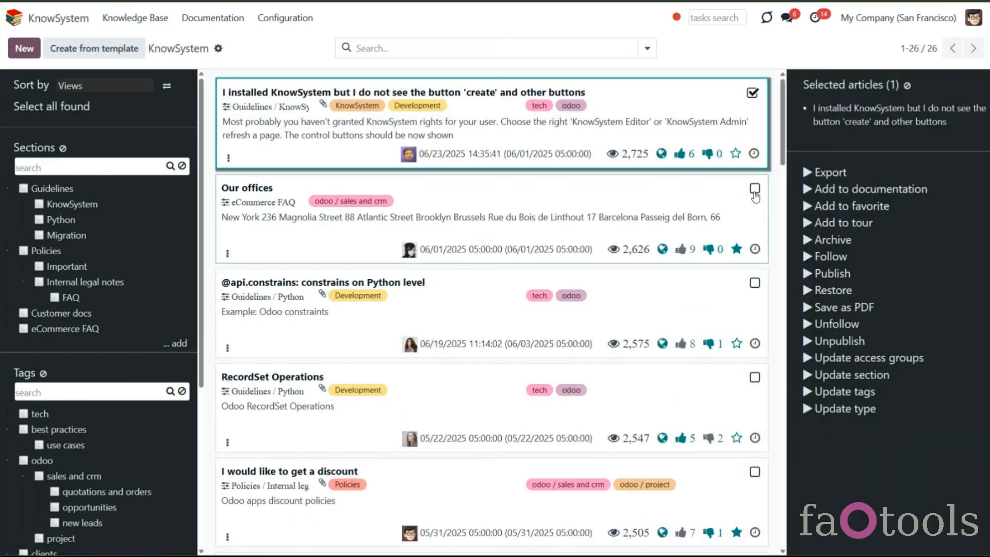
click(753, 286)
click(754, 382)
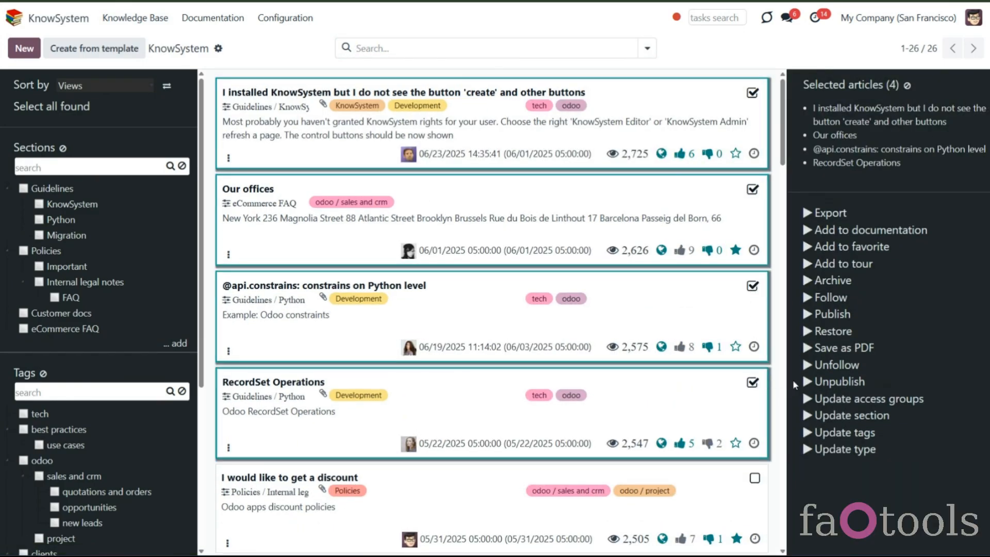
- Save the selected articles as PDF and browse through the pages of the generated document
click(843, 346)
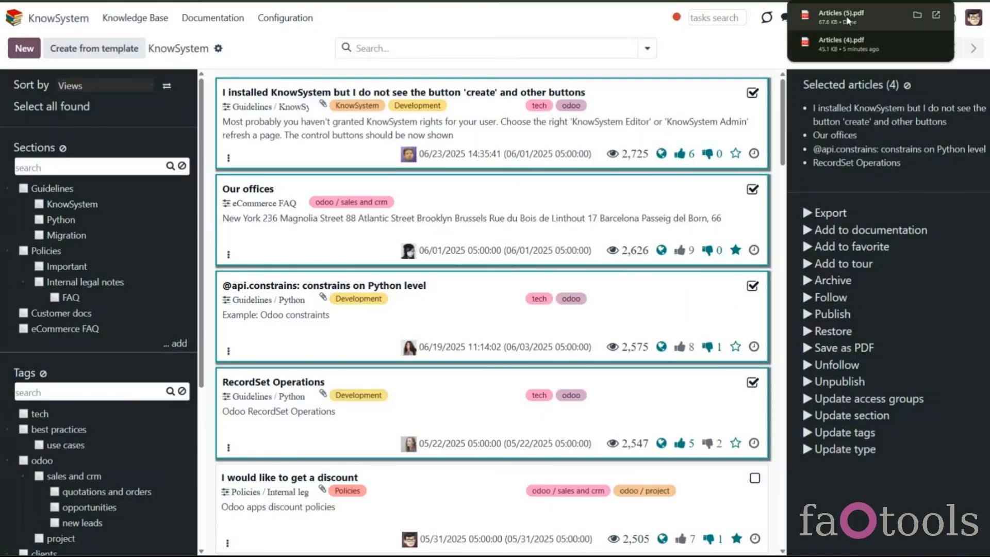
click(848, 20)
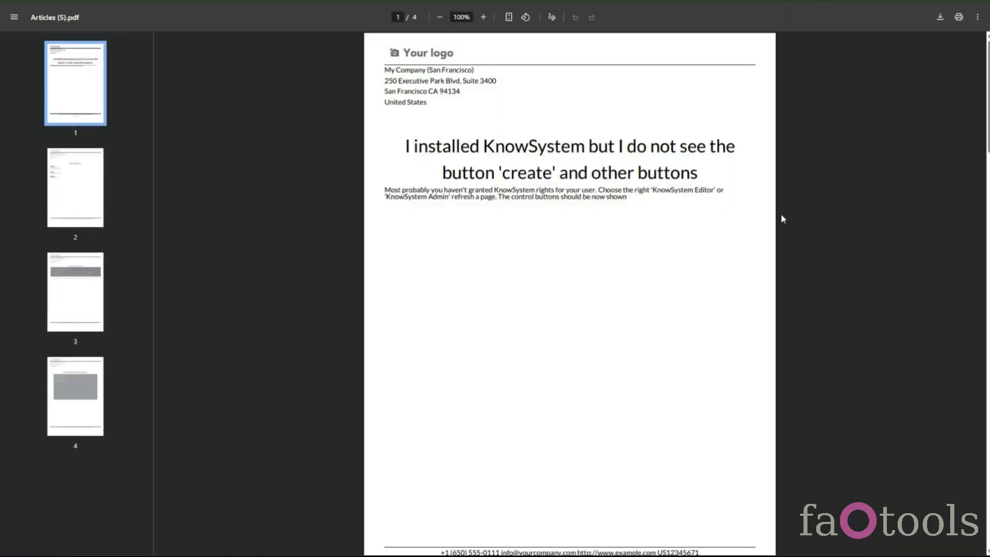
click(87, 196)
click(95, 296)
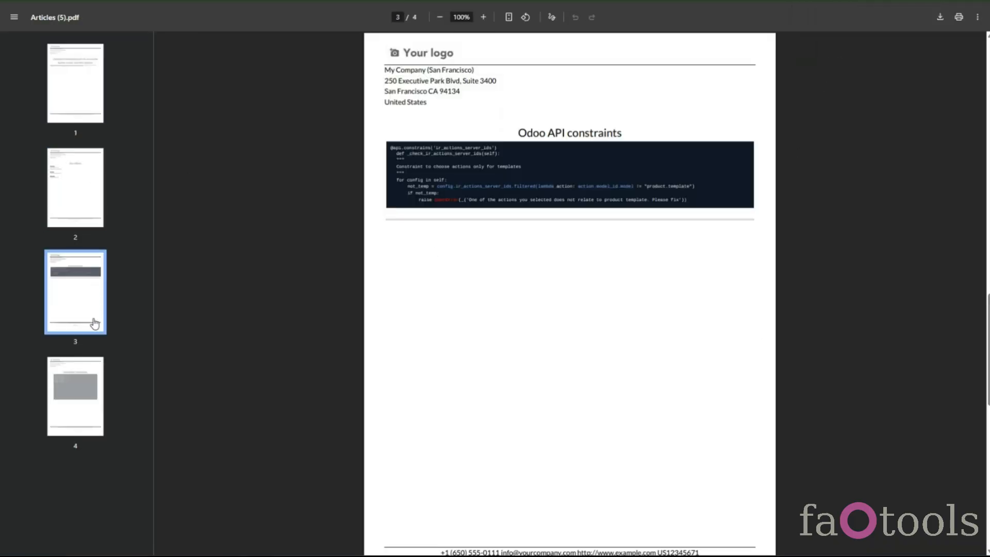
click(96, 386)
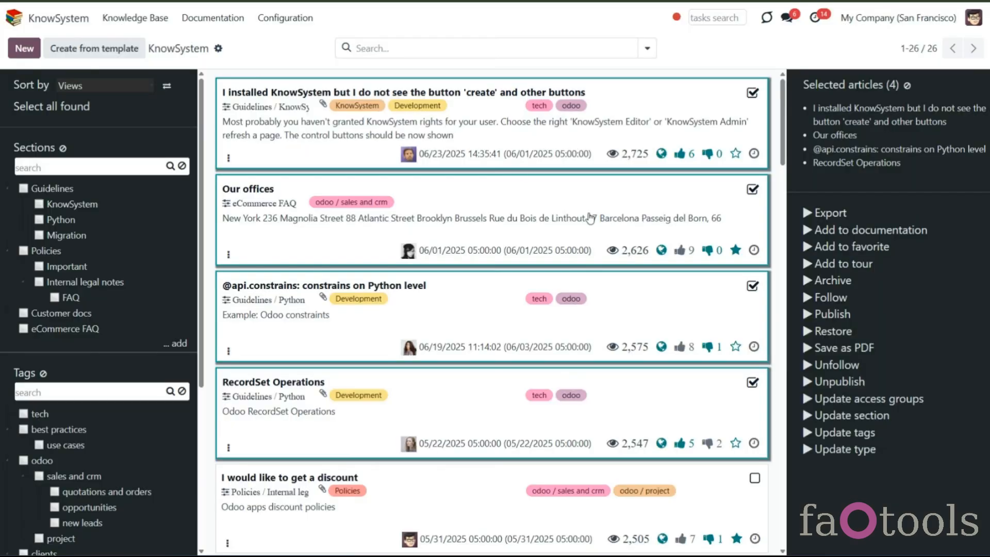
- Update the section of the selected articles to Policies using the mass action
click(849, 416)
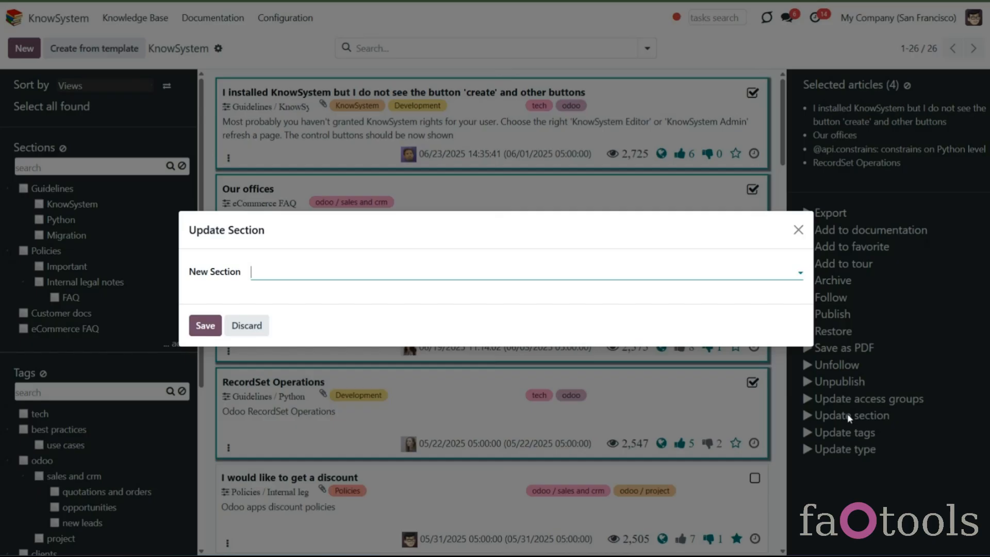
click(283, 274)
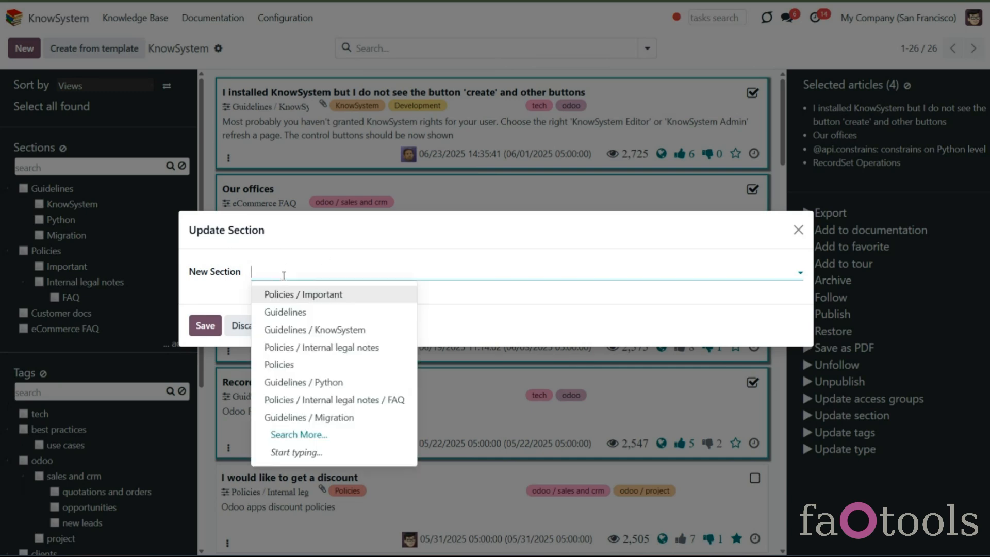
click(281, 364)
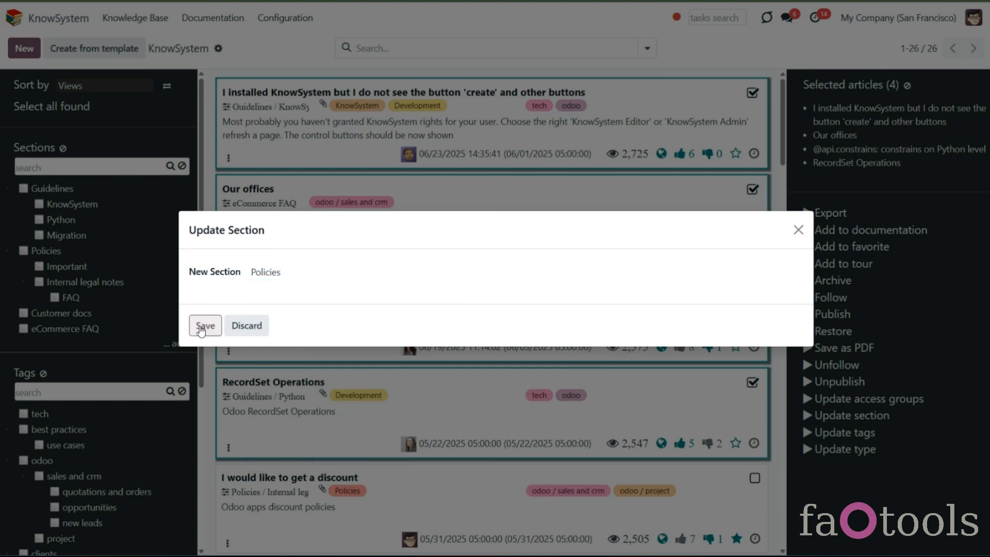
click(204, 325)
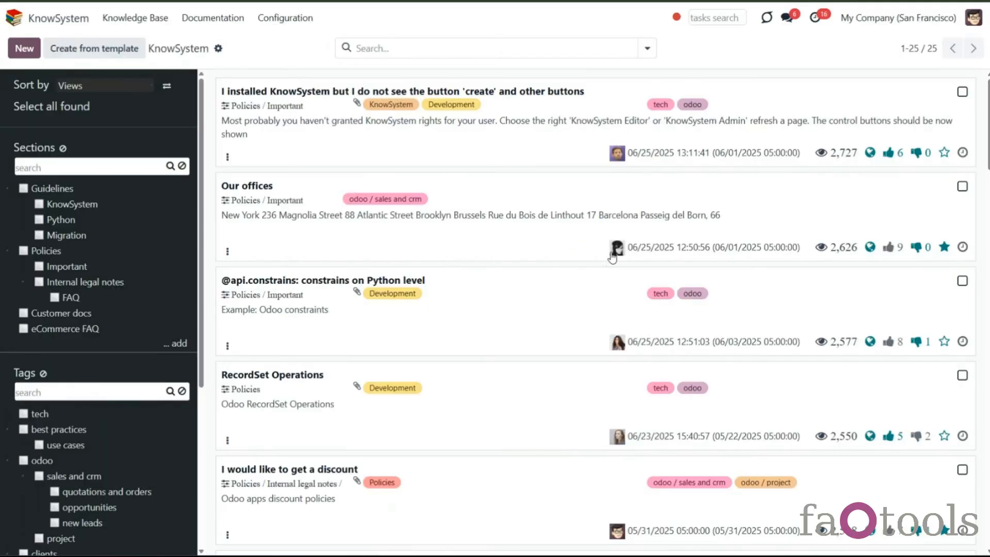
- Create a new article and paste the published title "How can I link articles between each other?"
mouse_move(613, 257)
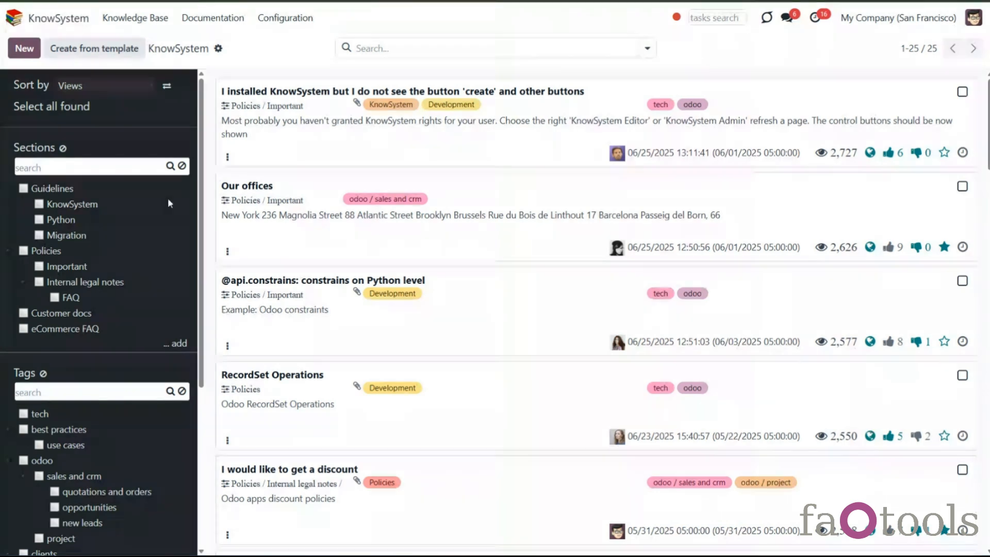
click(31, 48)
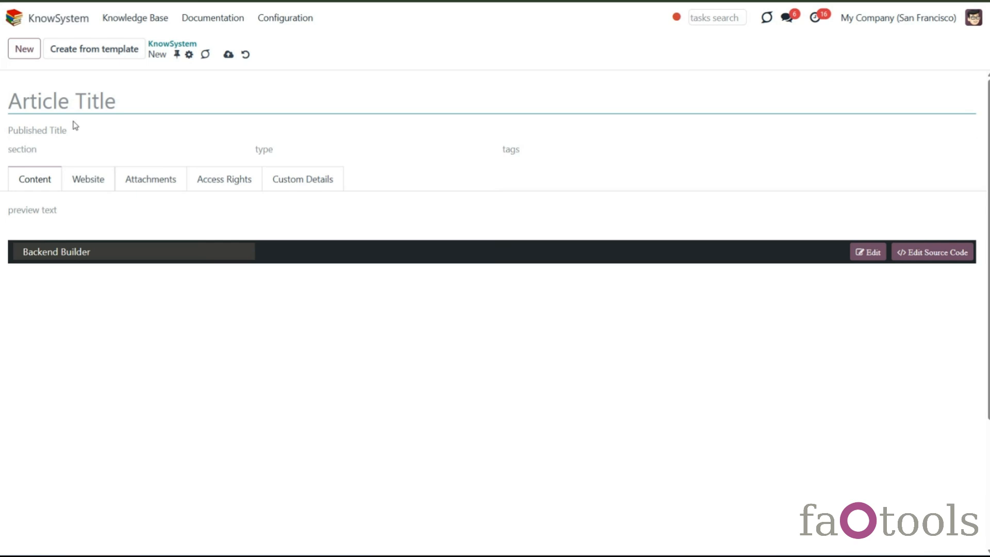
click(62, 131)
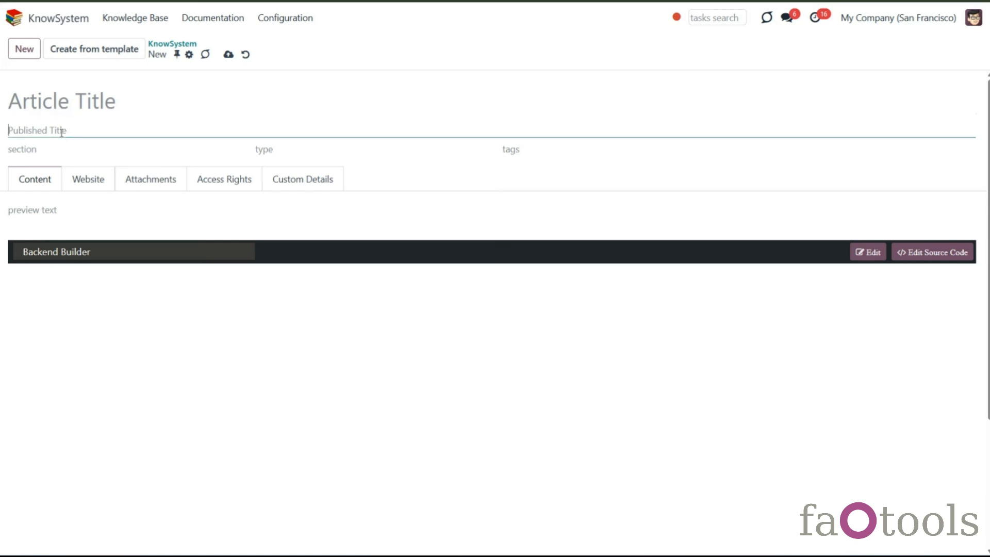
text(How can I link articles between each other?)
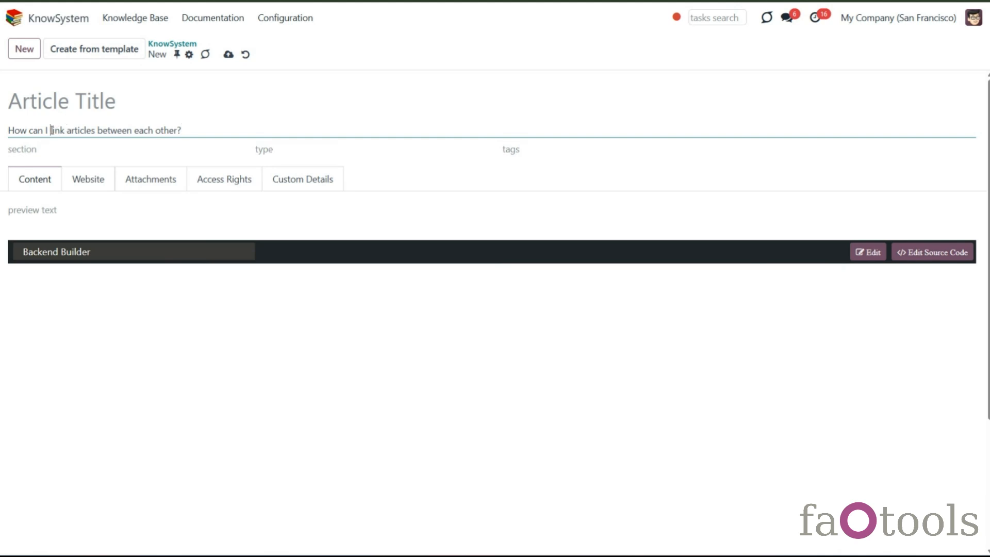
- Set the article title to "Linking articles between each other"
drag(51, 129, 170, 129)
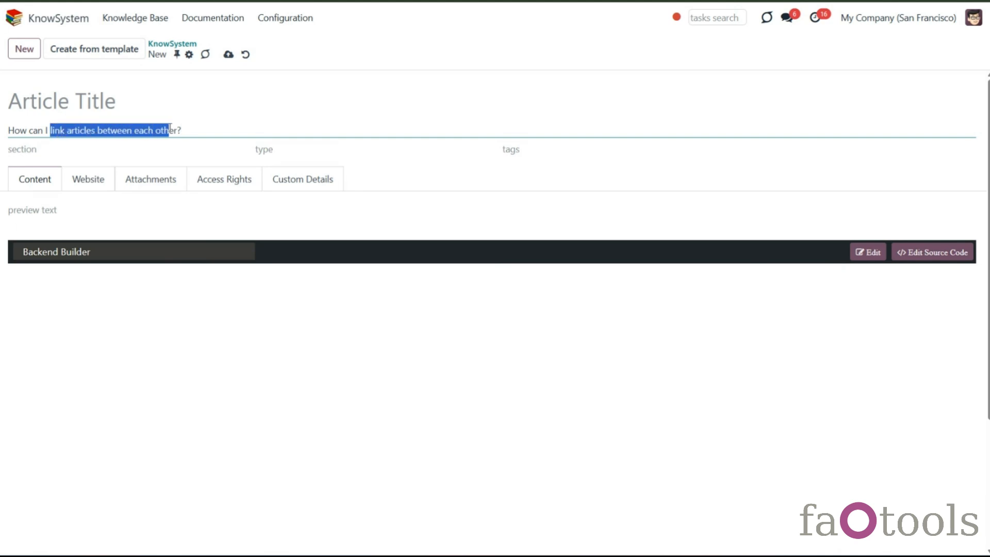
click(171, 104)
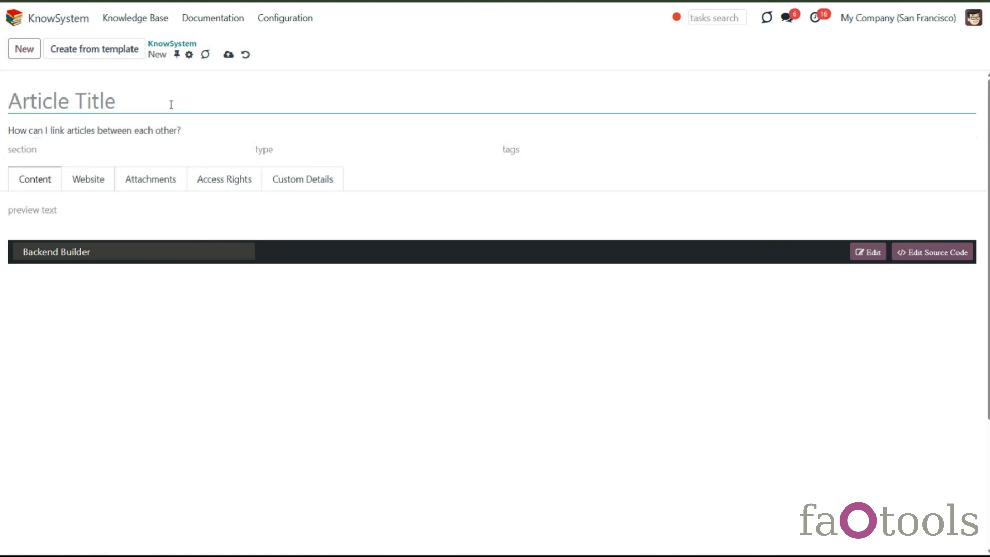
text(link articles between each other)
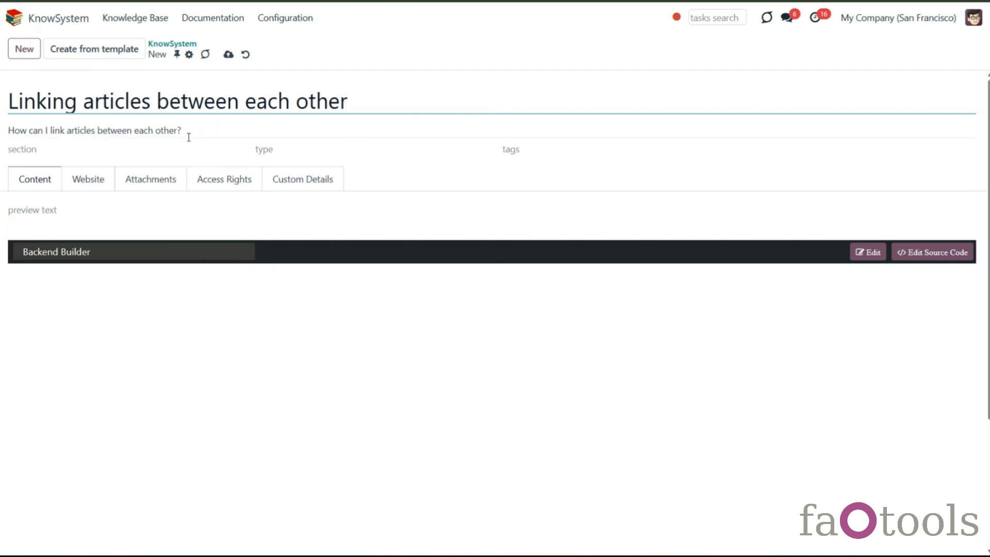
- Set the article's section and type both to Guidelines
click(132, 150)
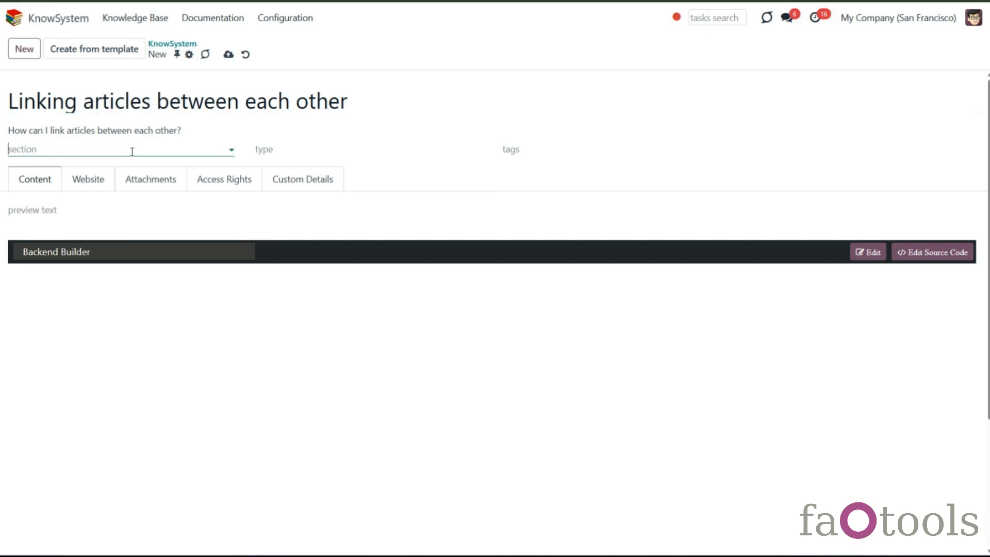
click(82, 189)
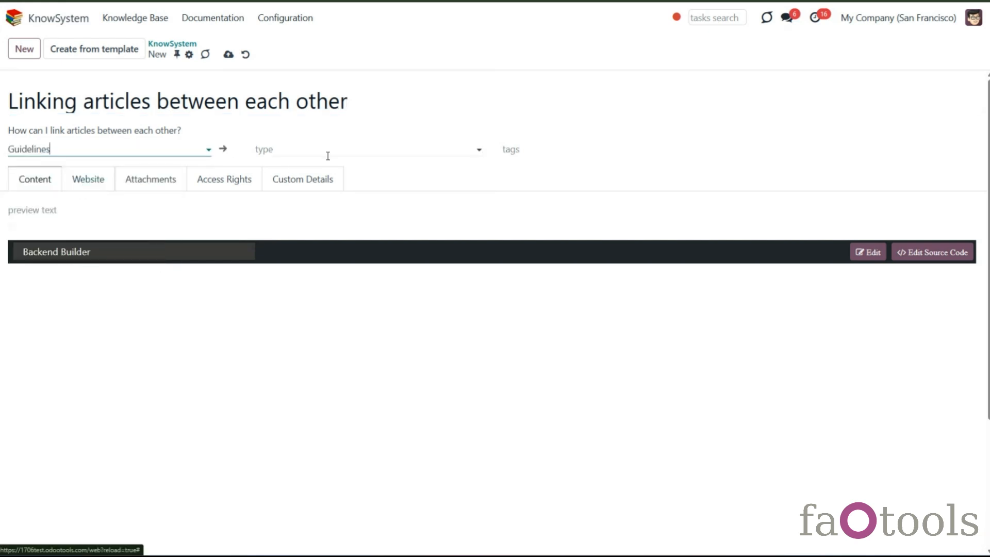
click(325, 152)
click(309, 189)
- Add the tags tech, best practices / use cases and best practices, and paste the preview text "Referencing articles: internal and external URLs"
click(559, 150)
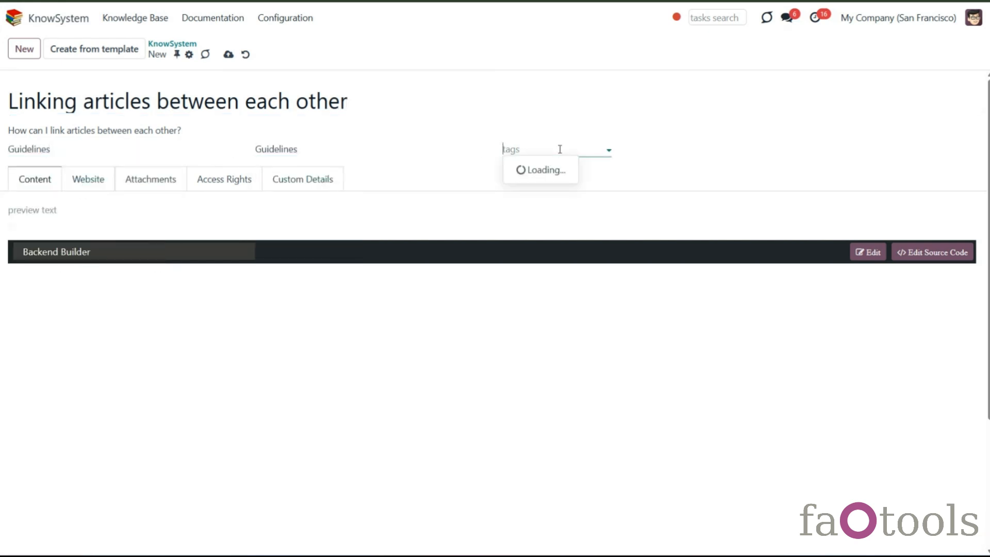
click(537, 203)
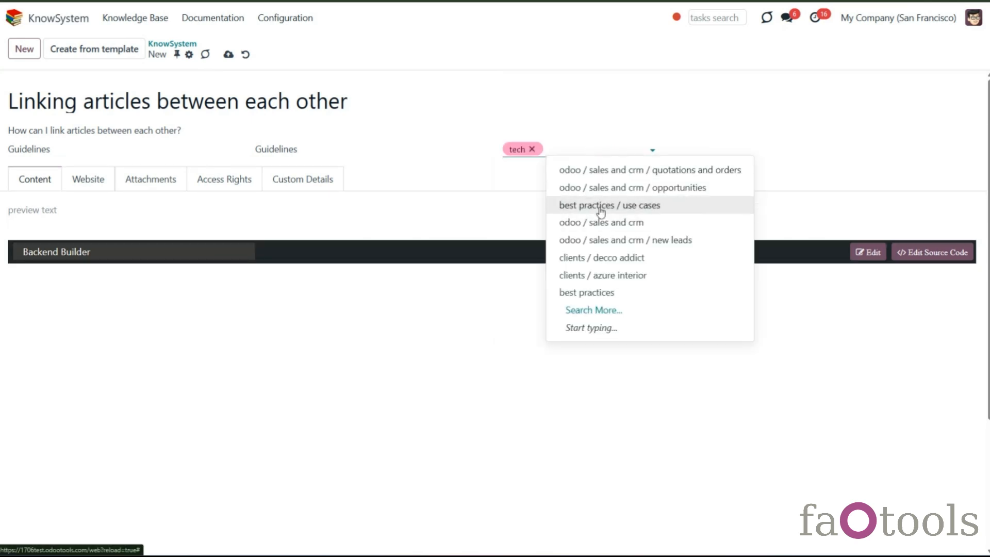
click(596, 204)
click(711, 275)
click(172, 211)
text(Referencing articles: internal and external URLs)
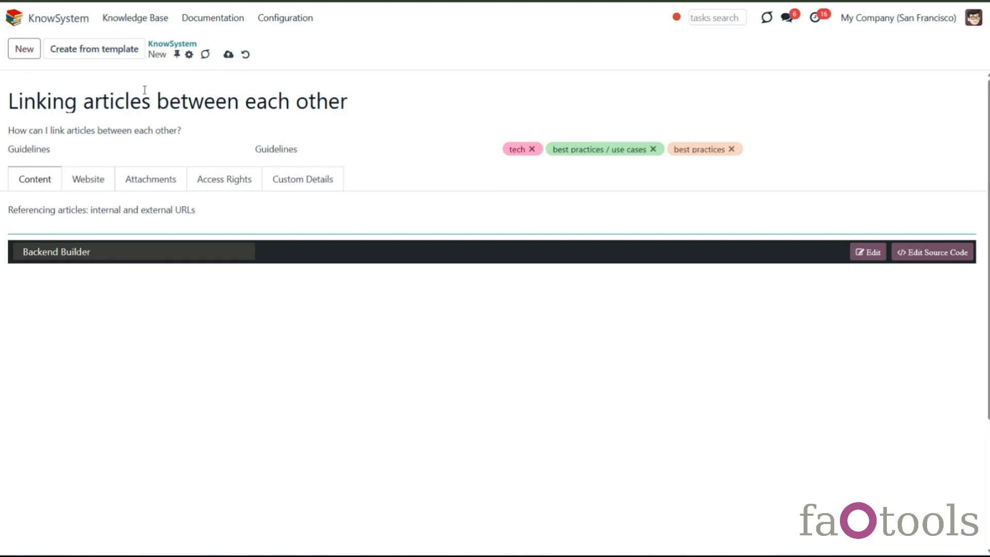
- Make the article visible on the current website
click(88, 184)
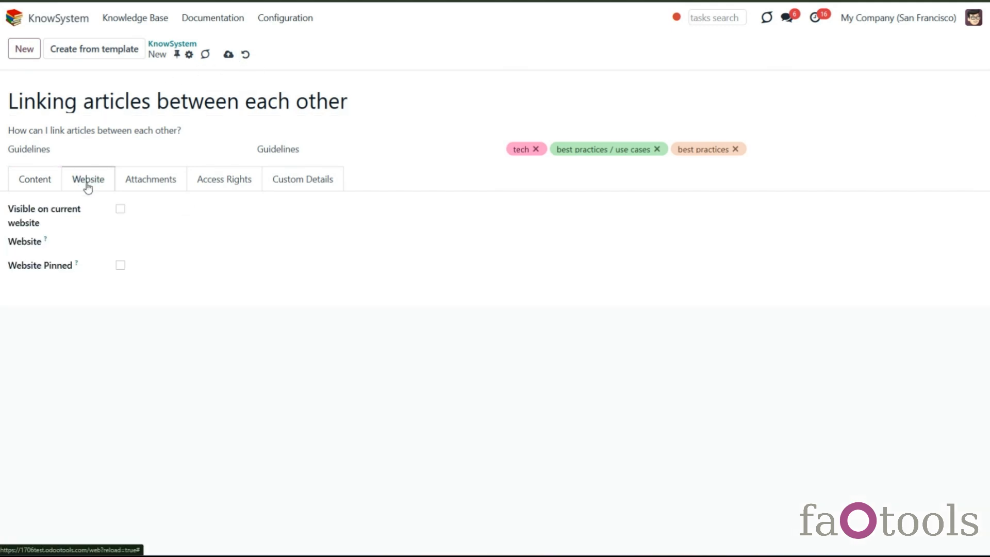
click(120, 209)
click(232, 247)
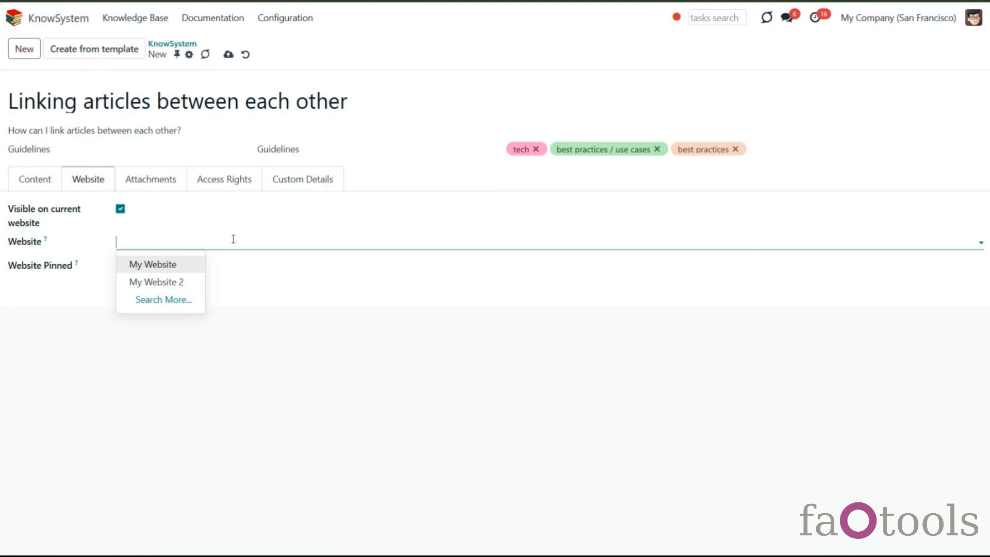
click(256, 283)
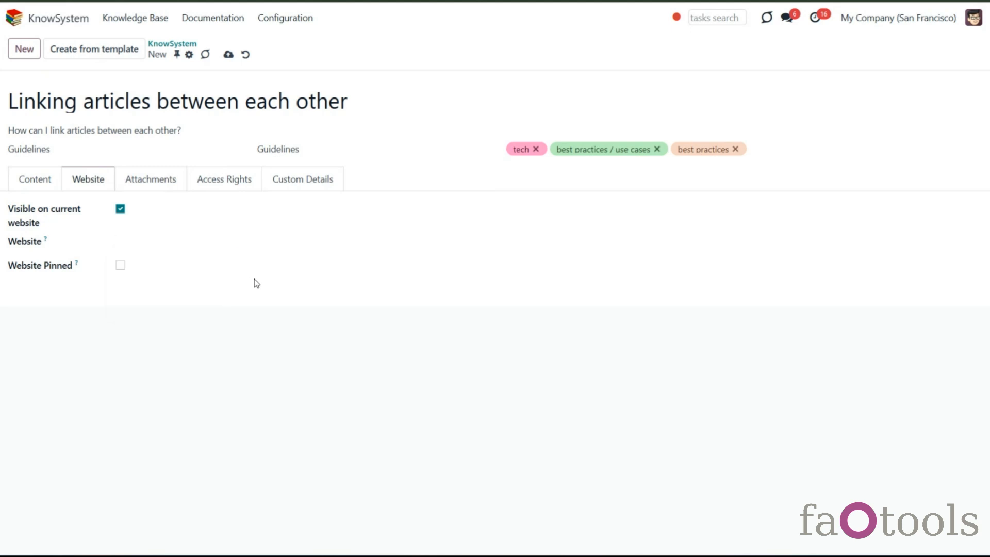
- Set read access groups Administration / Access Rights and Project / Administrator, update groups Sign / Administrator and Sales / Administrator, and save
click(162, 189)
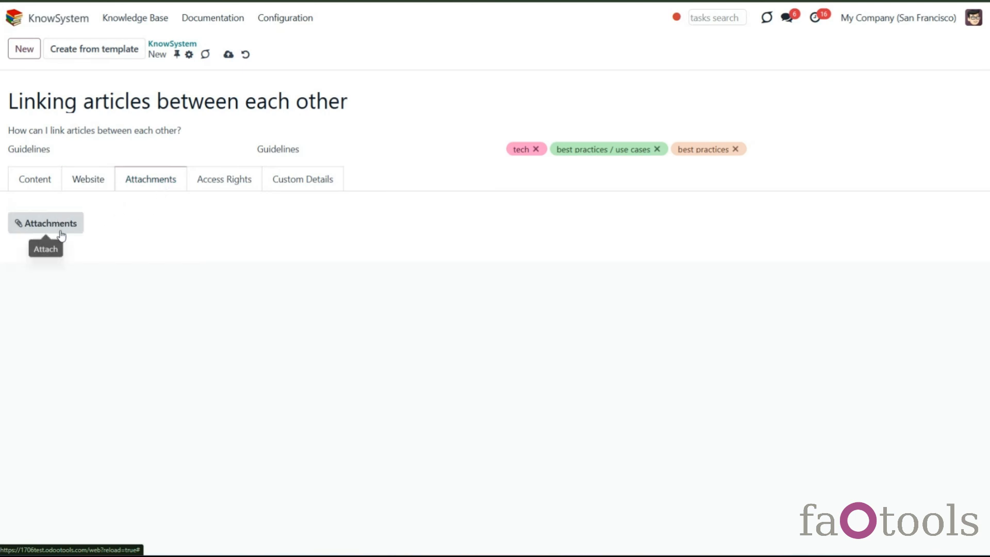
click(216, 191)
click(211, 208)
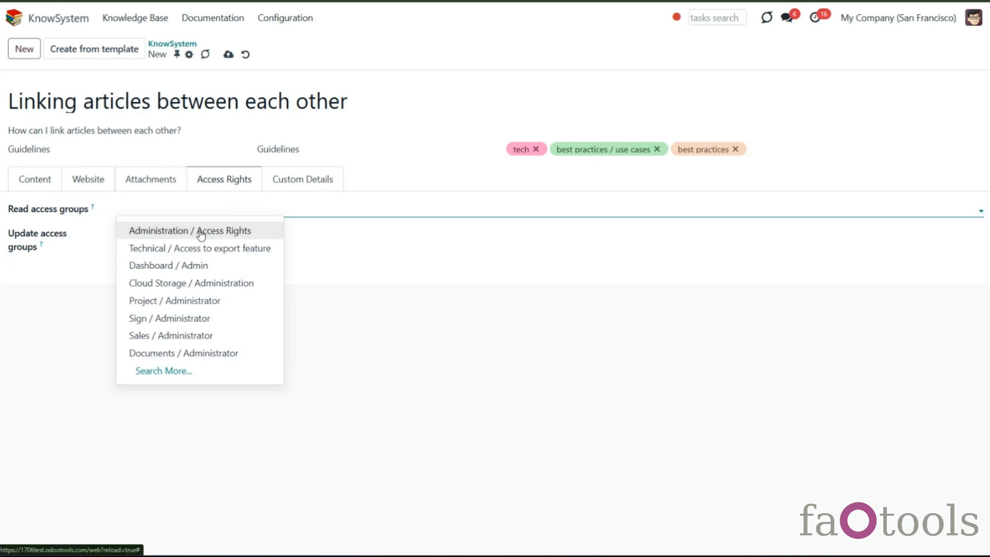
click(201, 234)
click(263, 212)
click(296, 299)
click(262, 236)
click(238, 340)
click(287, 242)
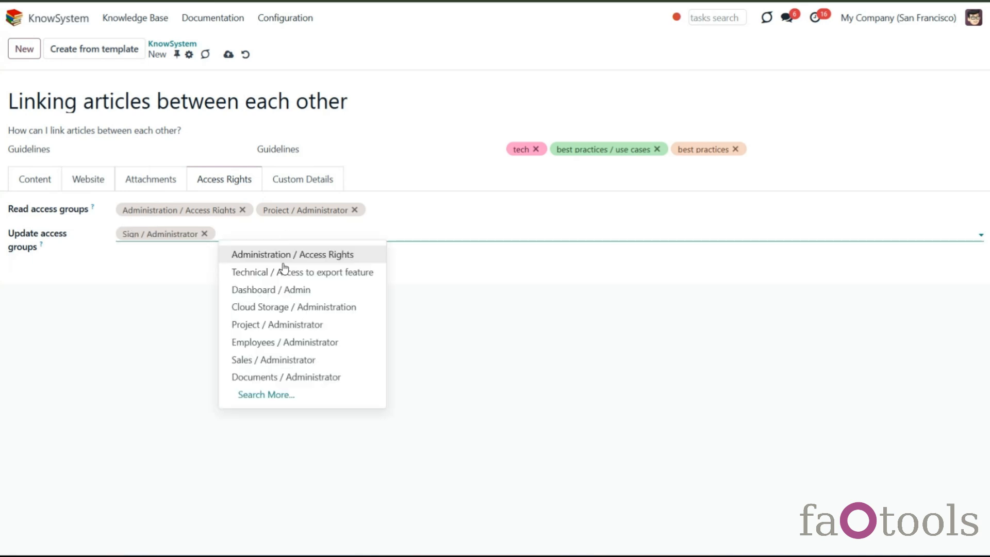
click(279, 361)
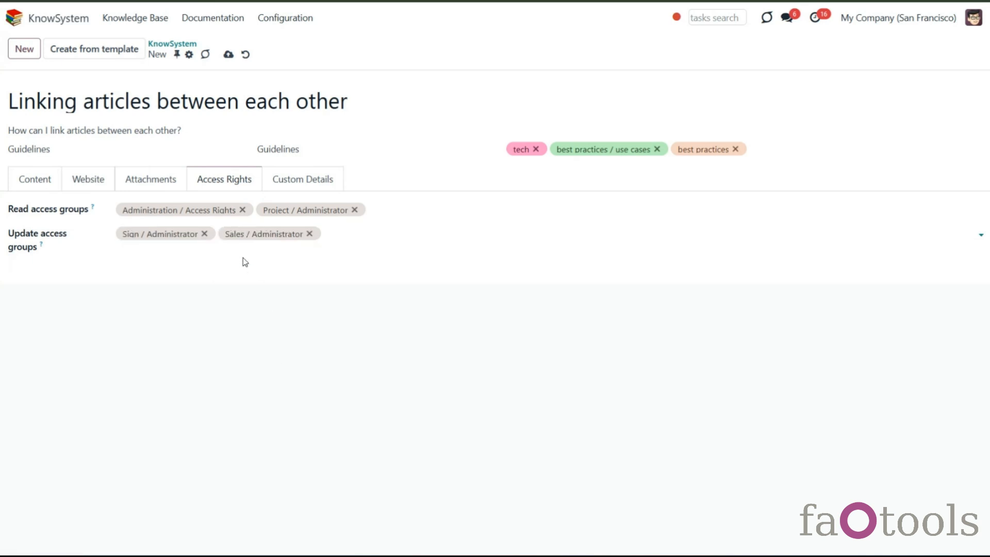
click(228, 54)
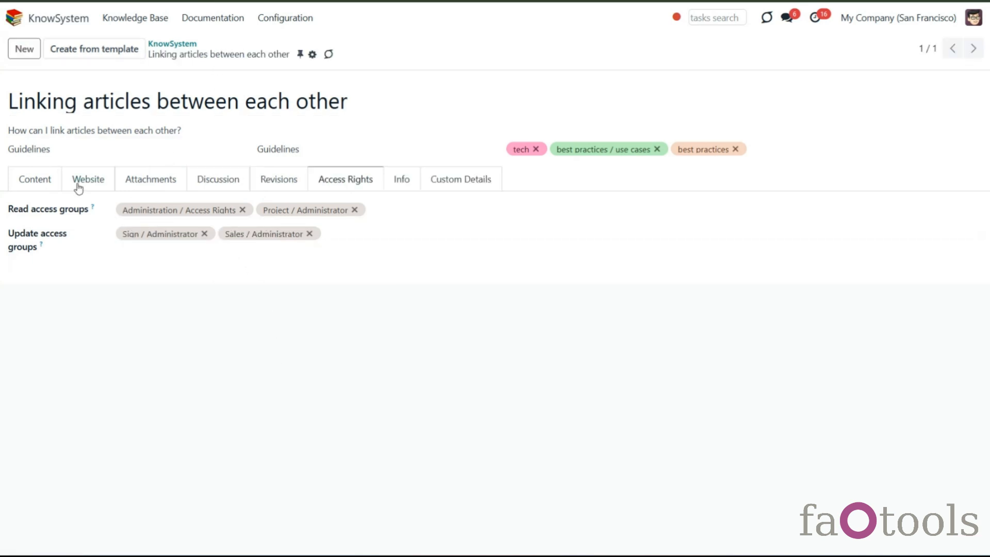
- Keep the Backend Builder editor, insert a Text block, replace its sample points with the pasted article content, and save
click(39, 179)
click(227, 252)
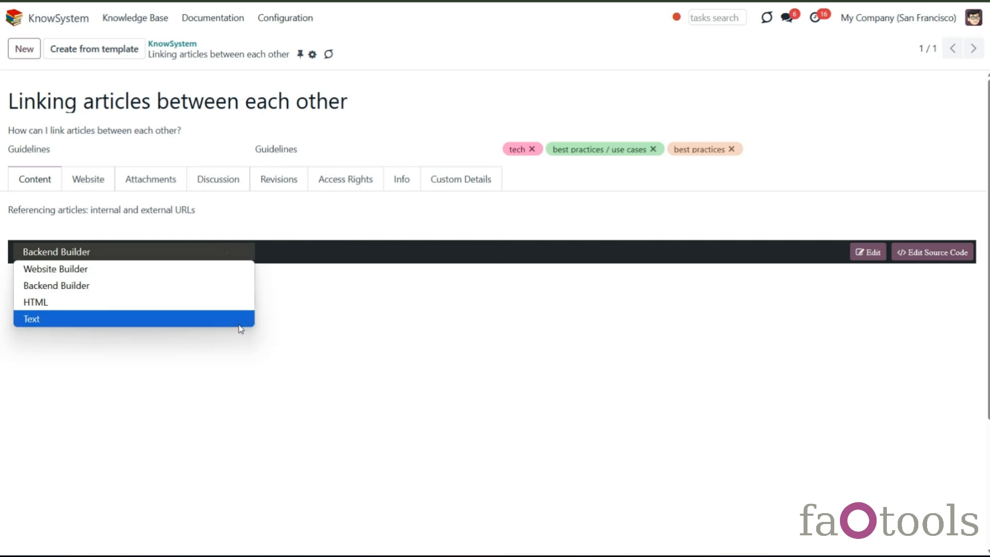
click(242, 285)
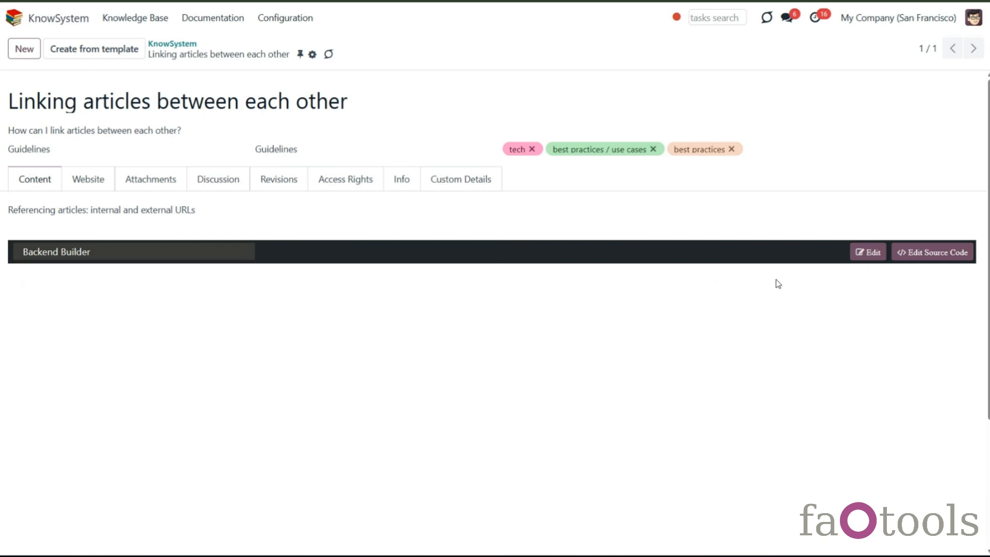
click(869, 252)
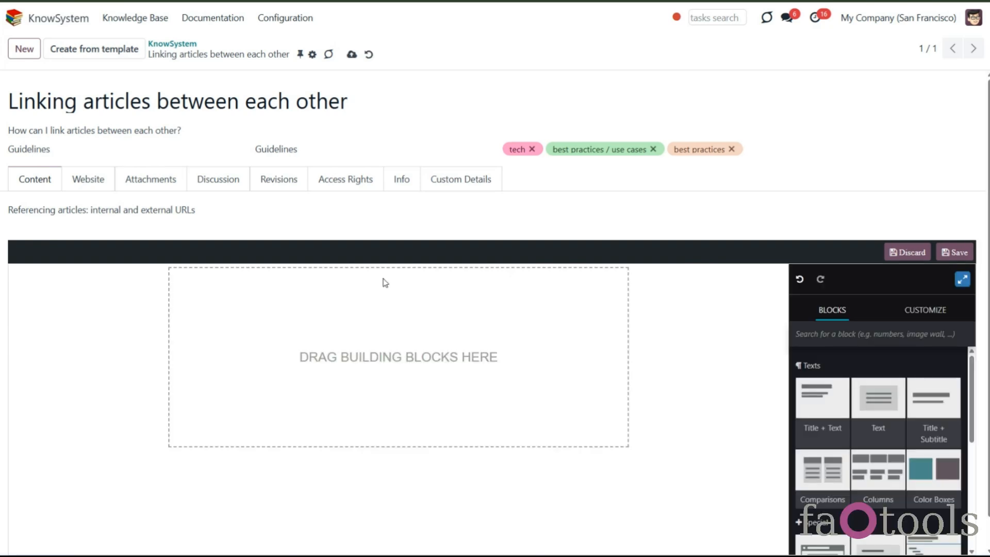
drag(878, 397, 541, 365)
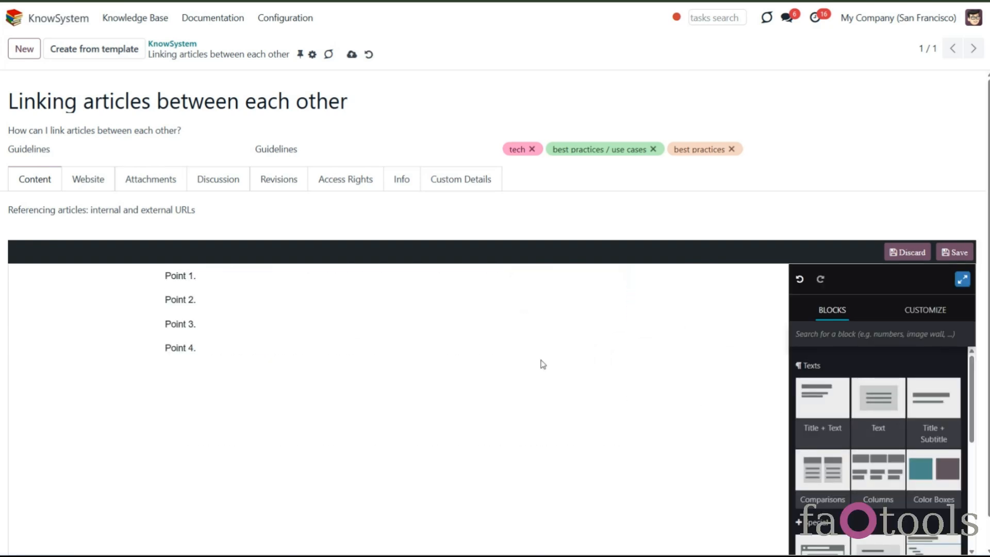
triple_click(216, 315)
drag(215, 316, 158, 245)
key(ctrl+v)
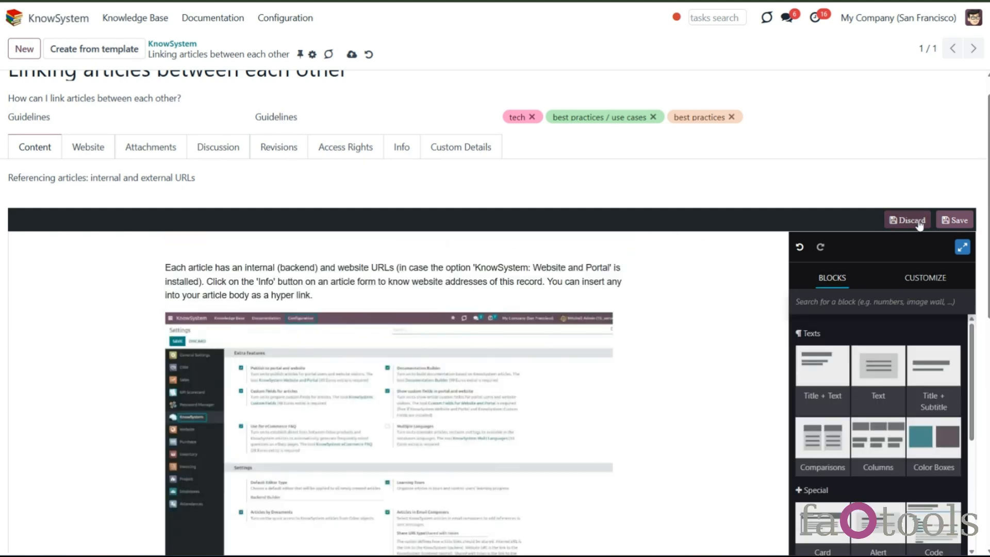
click(944, 221)
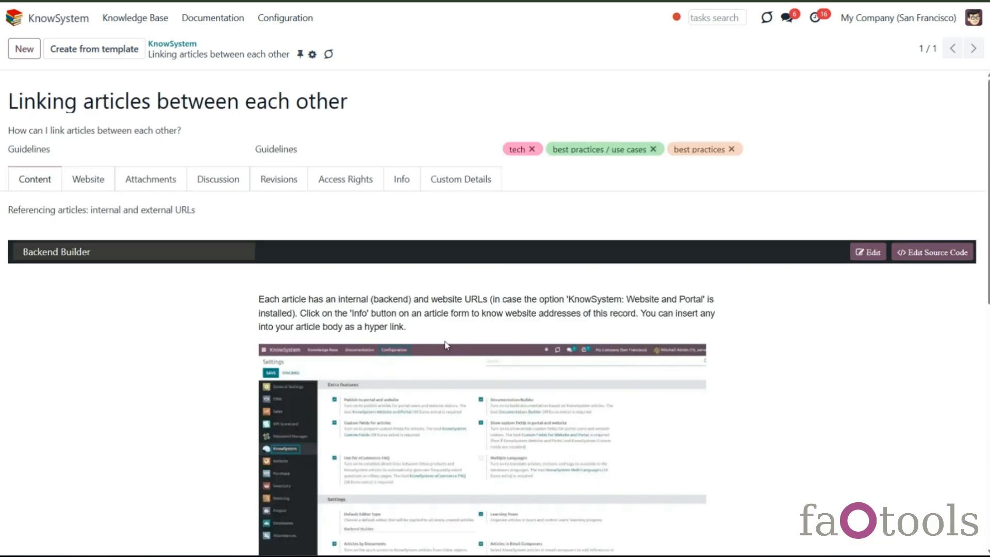
- Review the available editor types for the article and the Default Editor Type option in KnowSystem settings
click(241, 253)
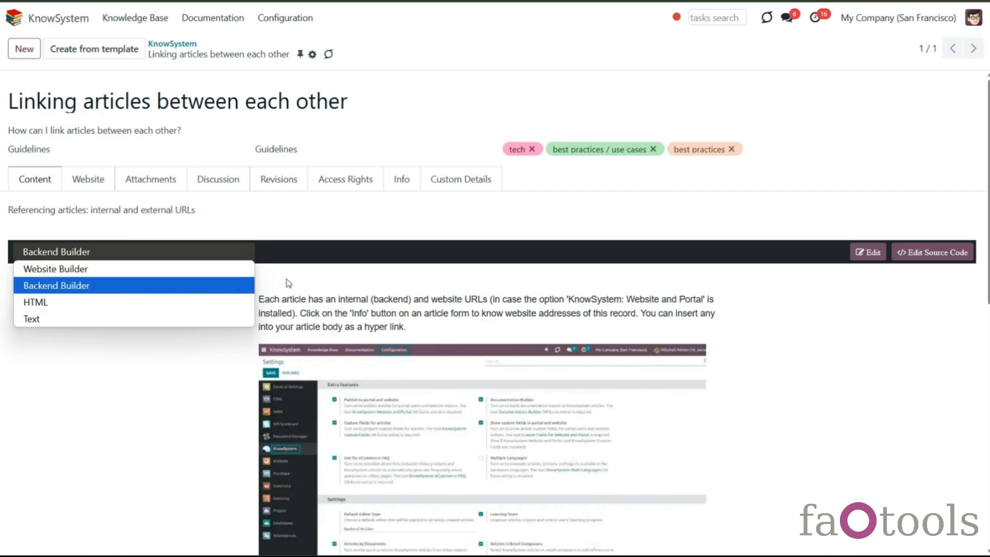
click(342, 295)
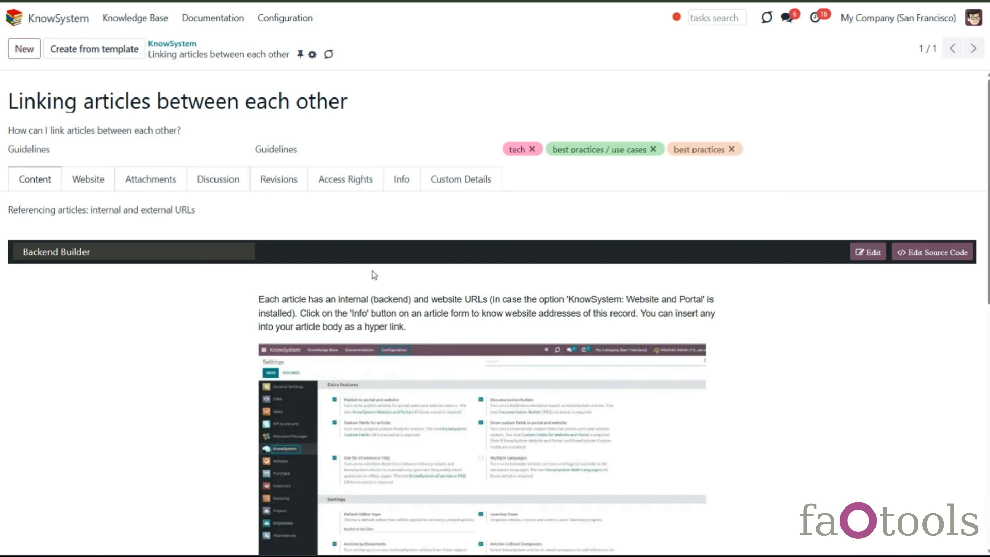
click(303, 22)
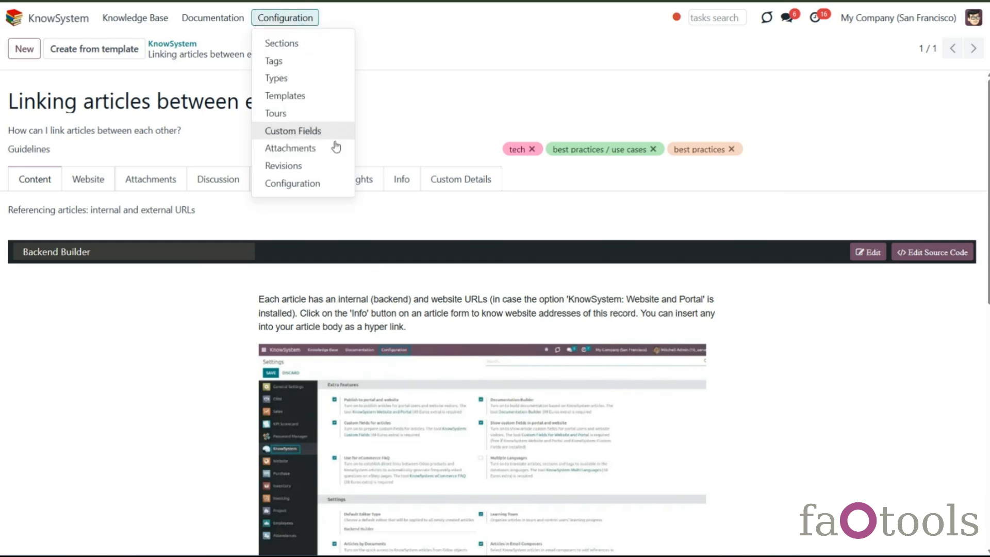
click(341, 188)
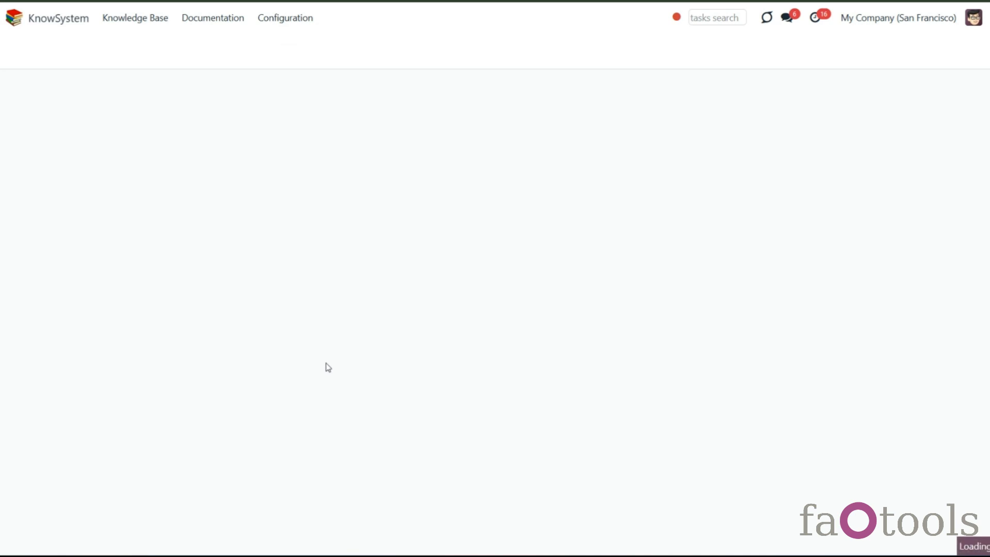
scroll(337, 358, down, 5)
scroll(337, 358, down, 1)
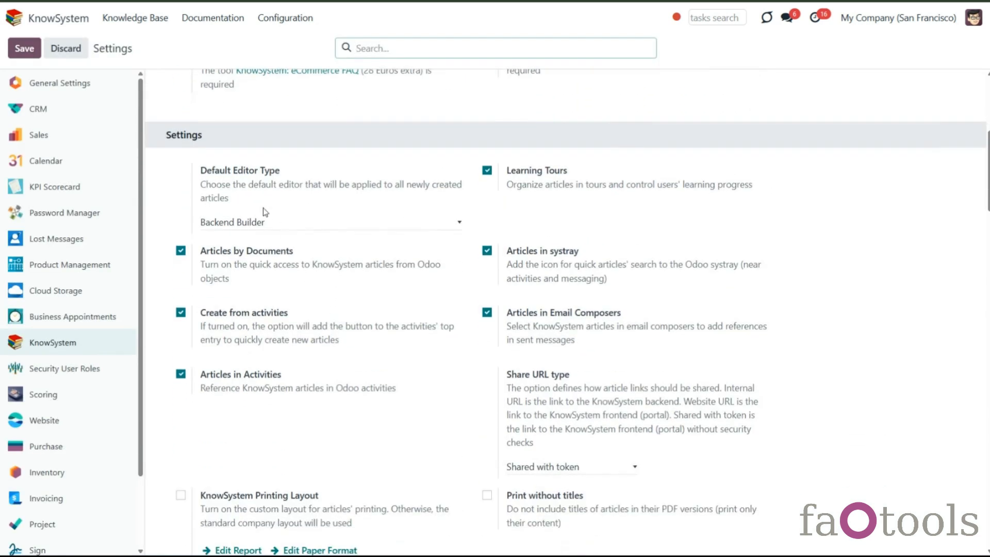
click(278, 223)
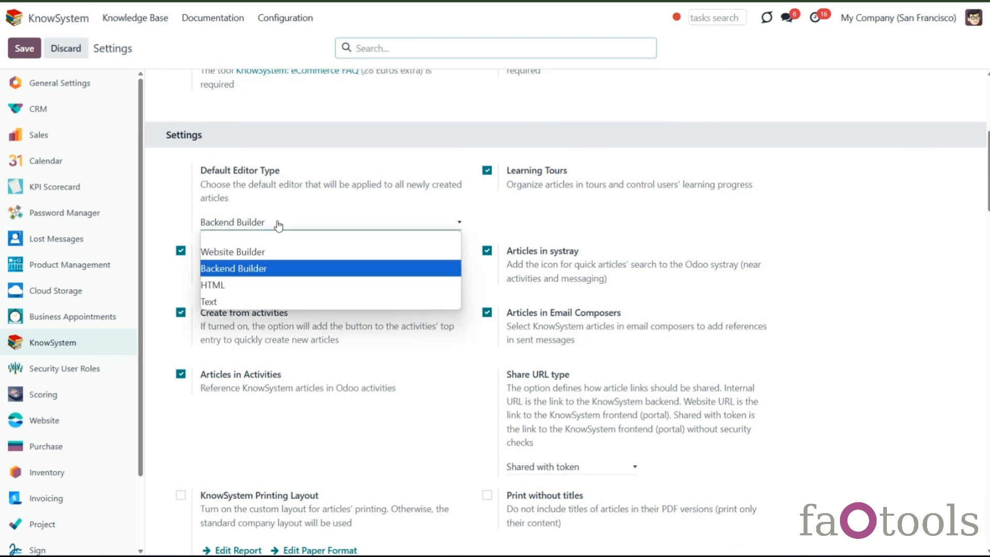
click(277, 162)
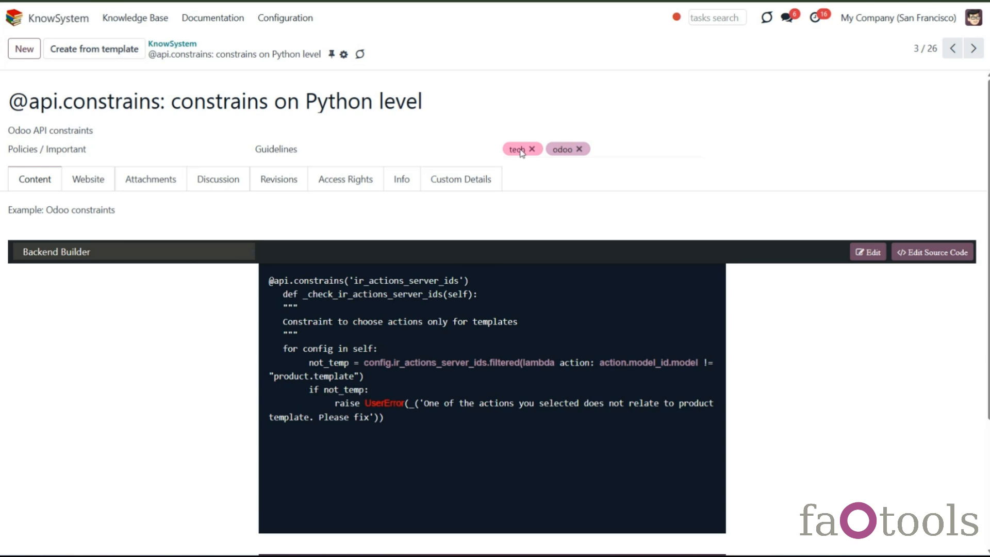
click(343, 55)
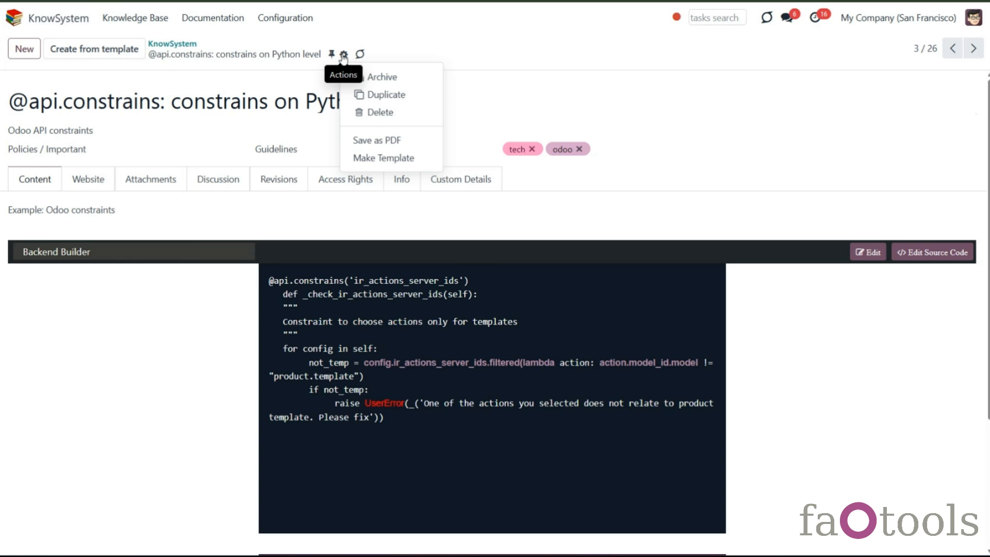
click(382, 158)
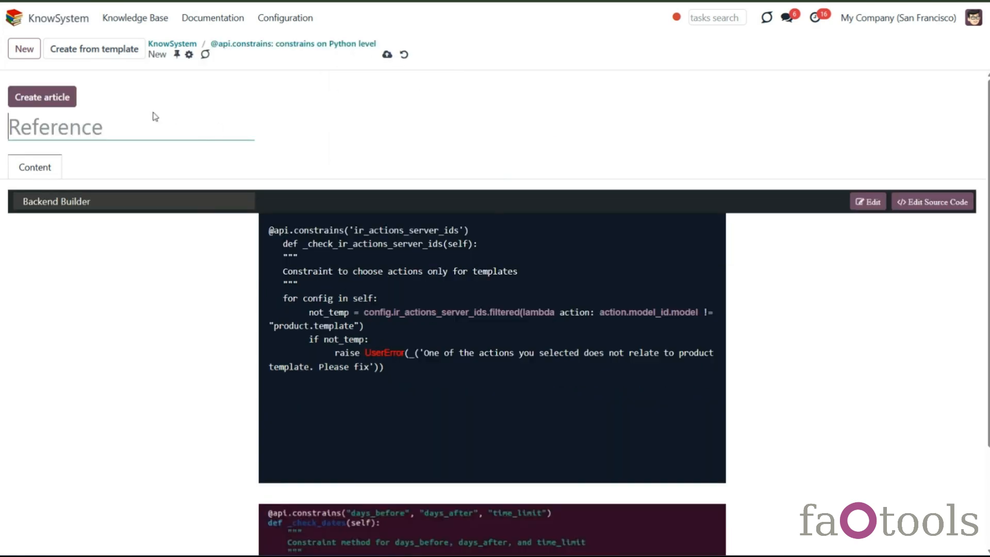
text(Code)
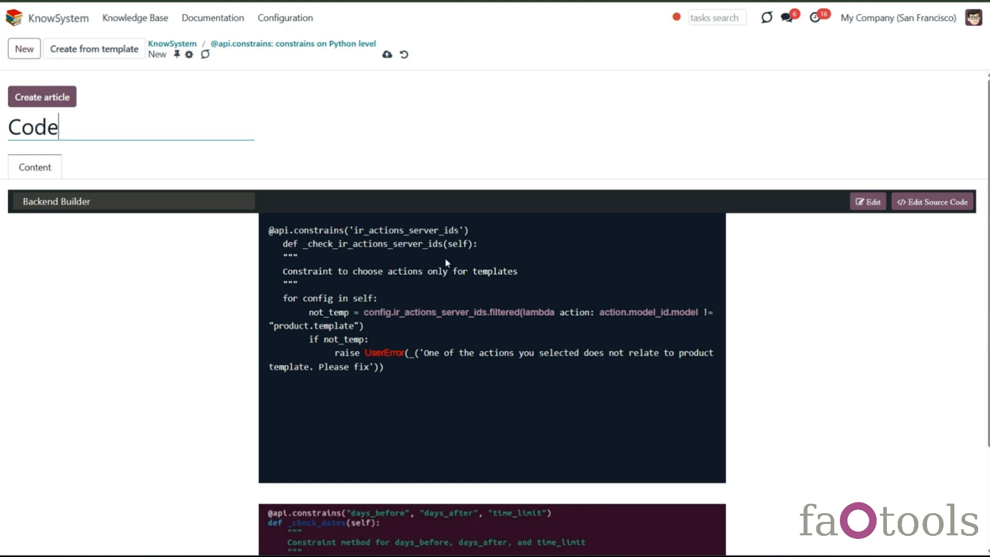
- Delete the caption text and the second code block from the template content, and save
click(868, 202)
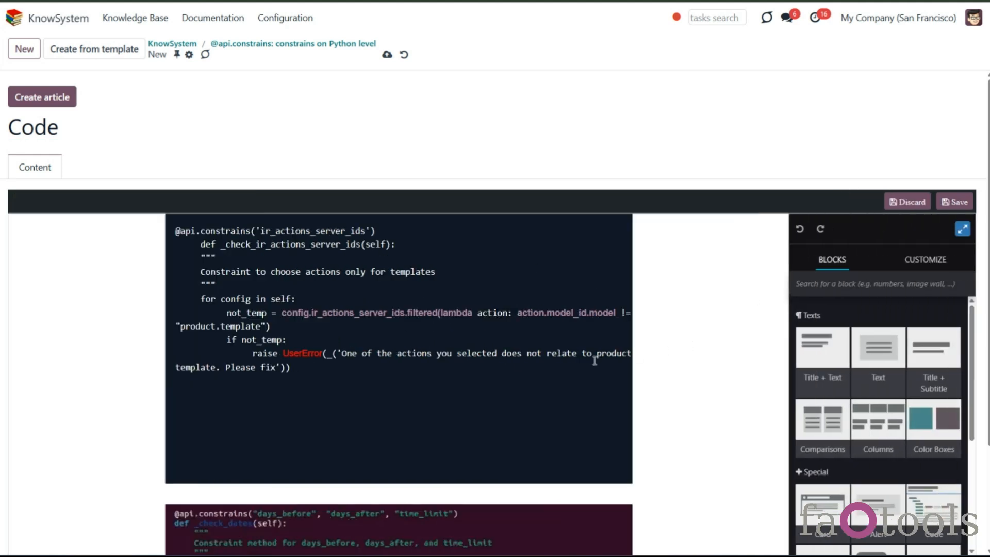
scroll(583, 354, down, 3)
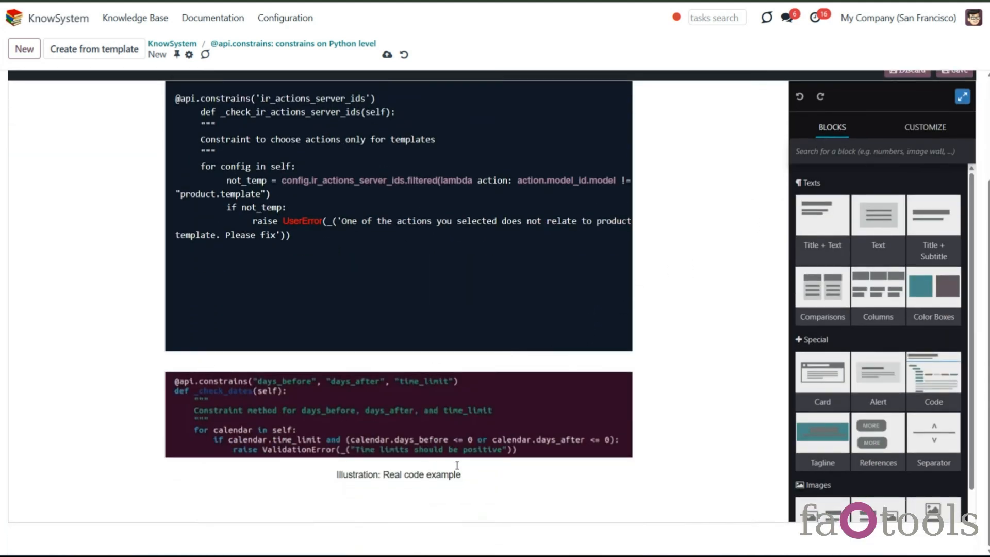
drag(479, 473, 287, 465)
key(BackSpace)
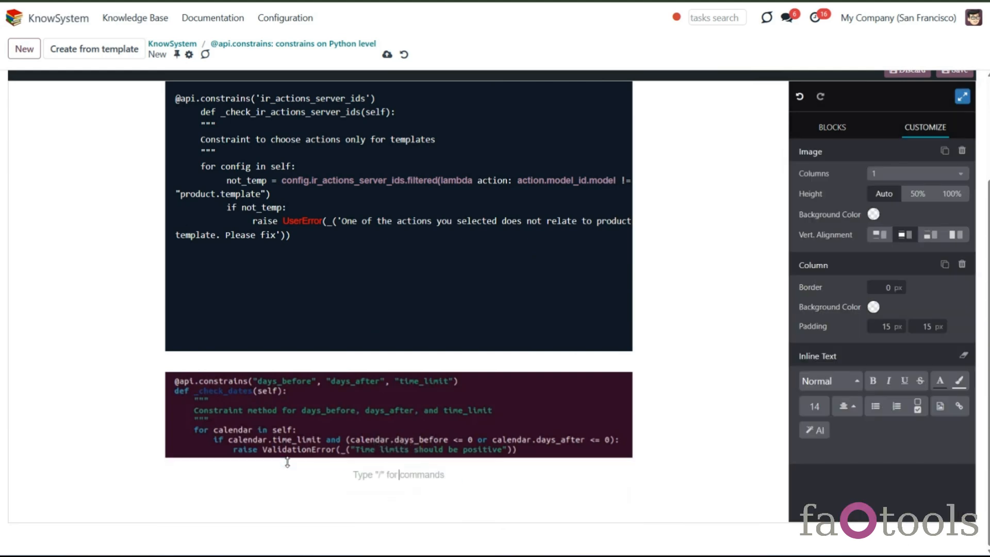
click(408, 444)
click(409, 358)
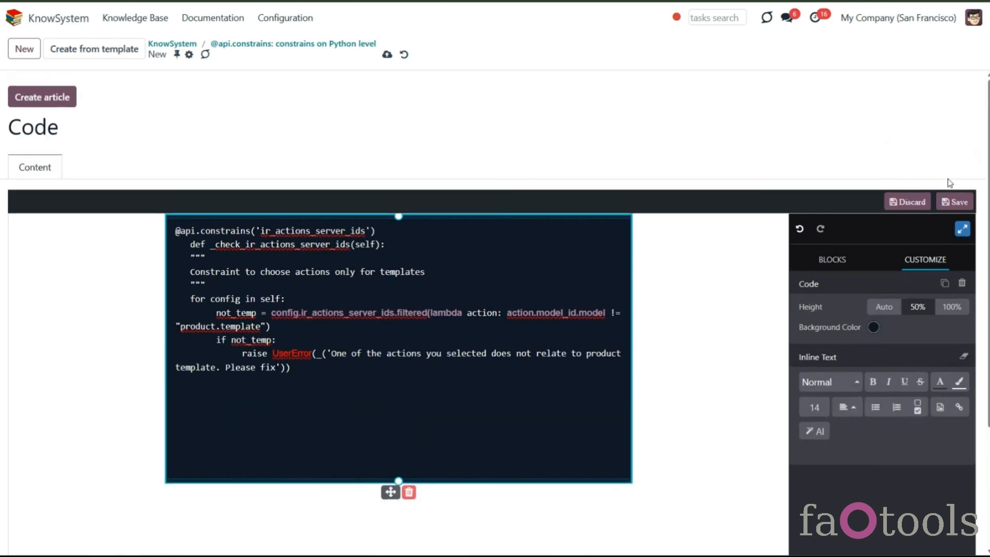
click(954, 202)
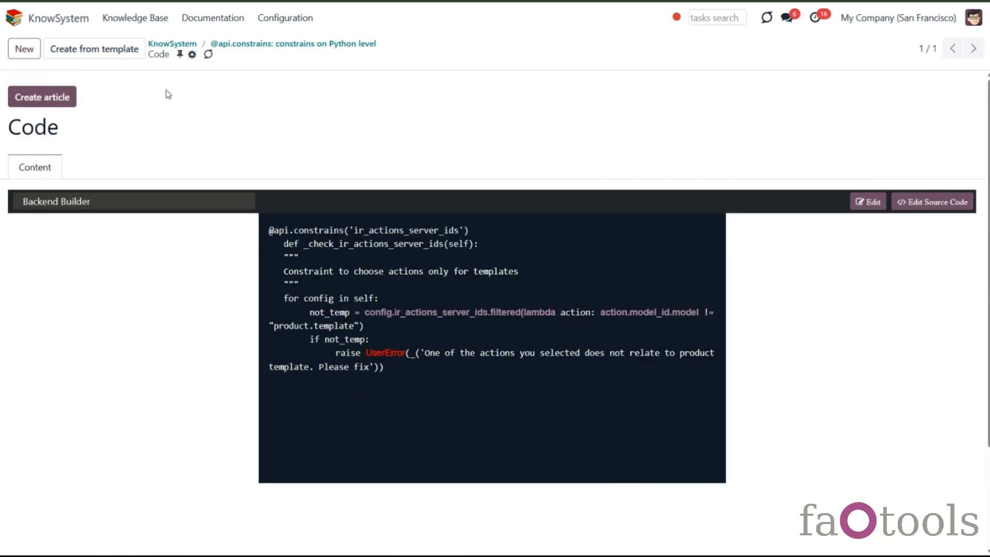
- Open the article templates list, then start and discard a new template
click(277, 20)
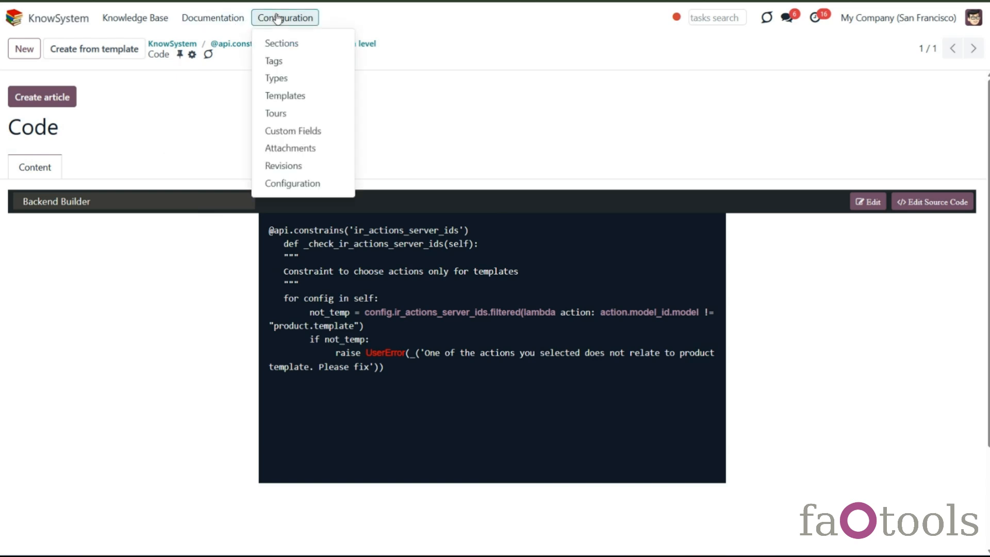
click(289, 97)
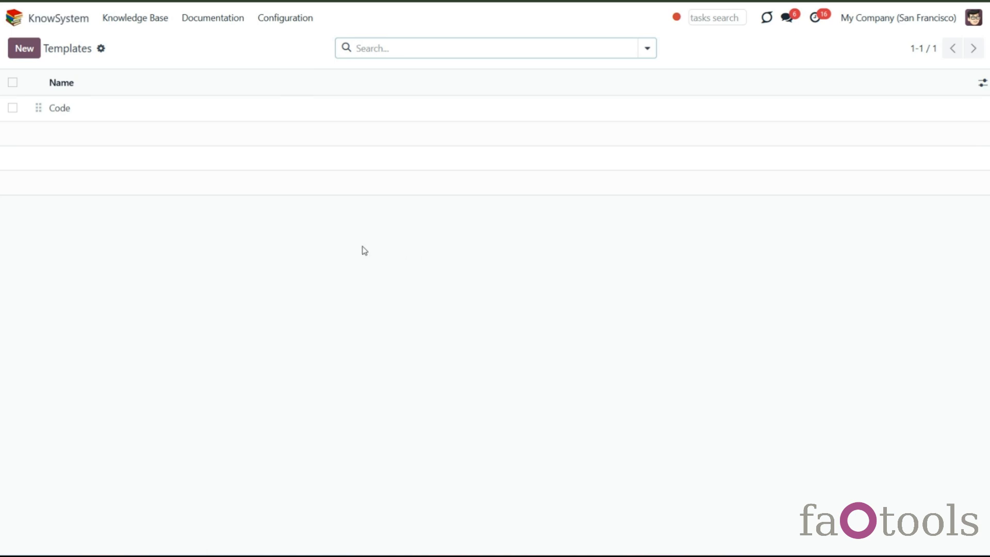
click(22, 48)
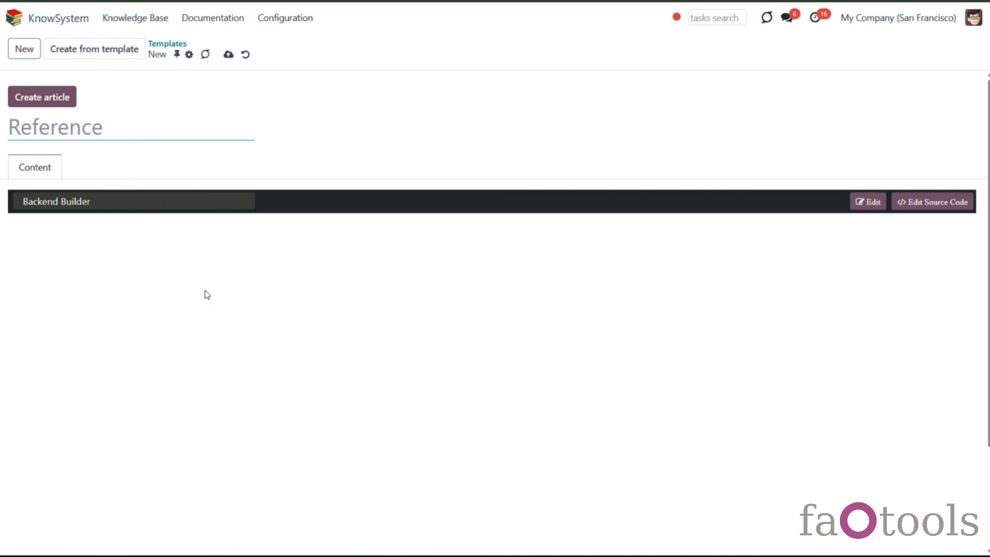
click(246, 60)
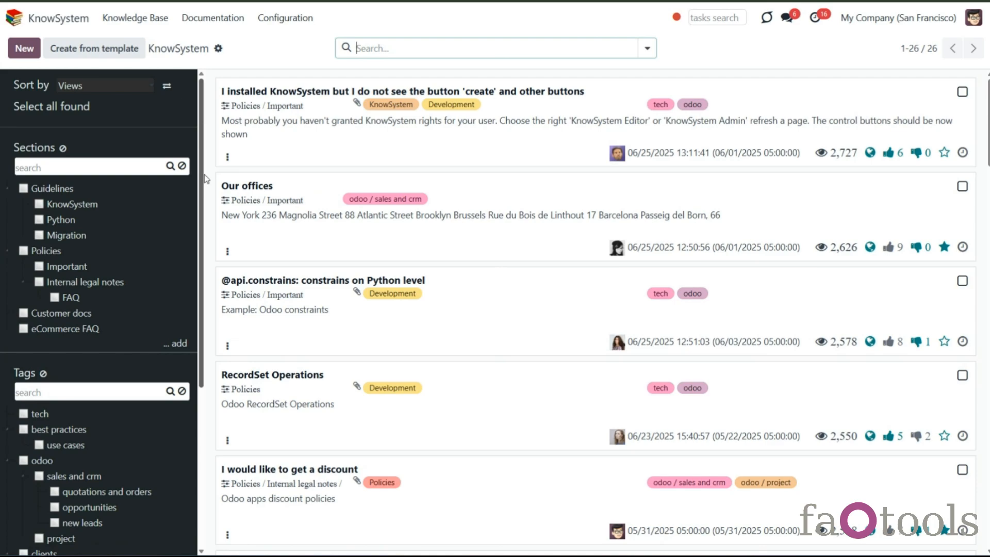
- Try to create a new article from a template
click(129, 56)
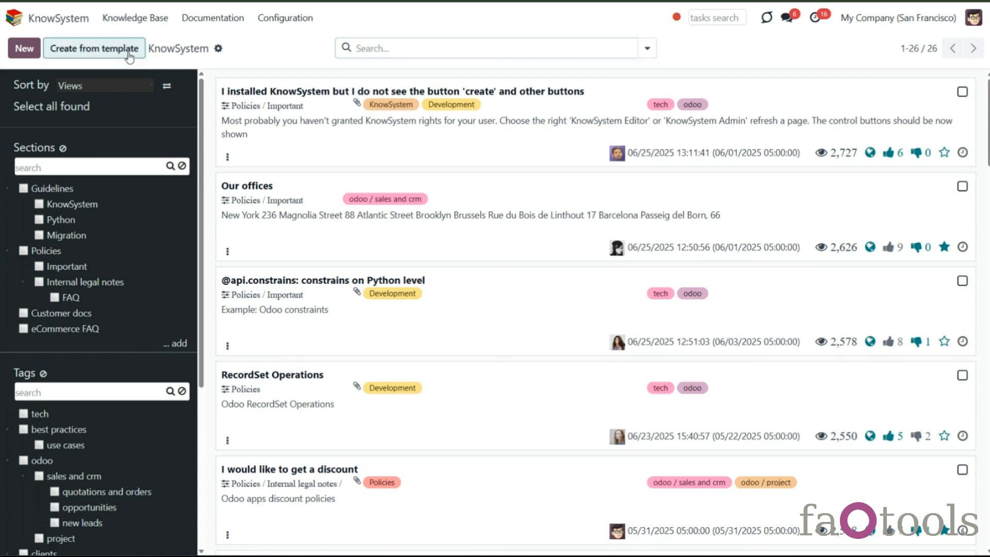
click(292, 271)
click(299, 302)
click(209, 330)
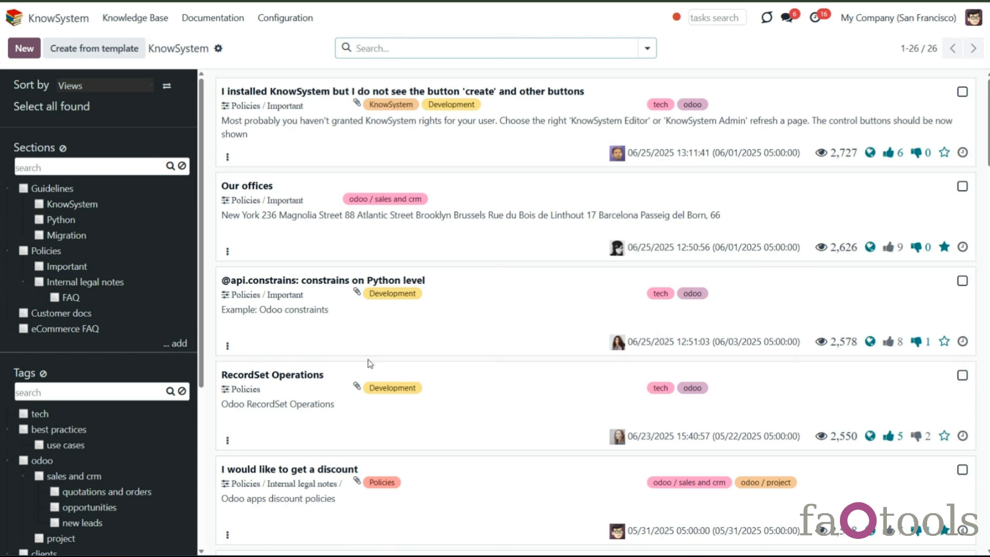
- Filter articles by the Policies / Important section and browse the matching articles and their editor types
click(79, 265)
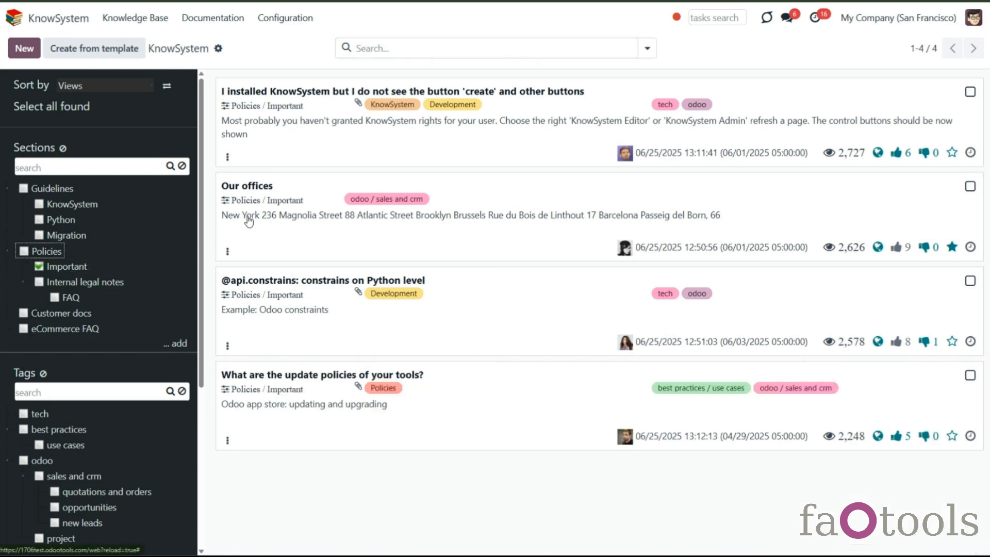
click(337, 155)
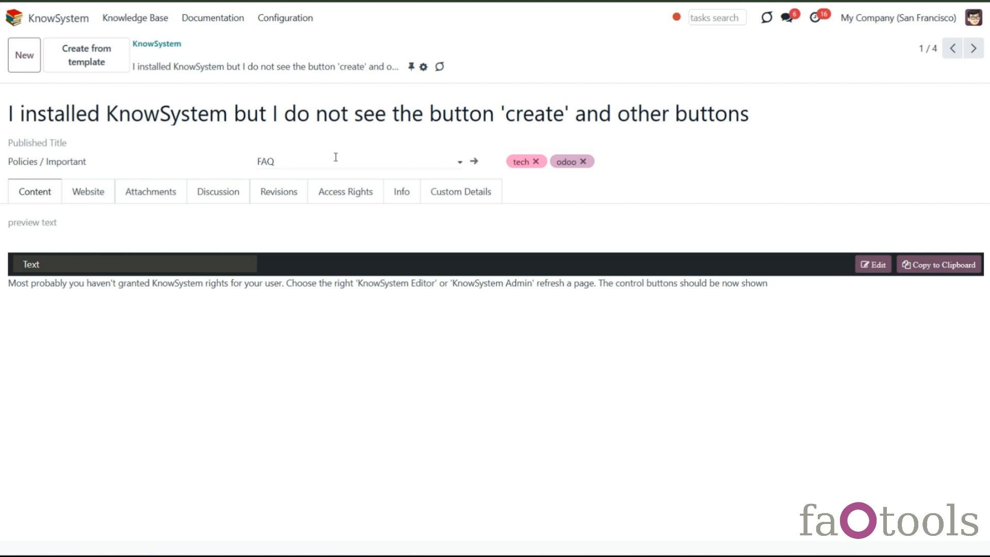
click(237, 265)
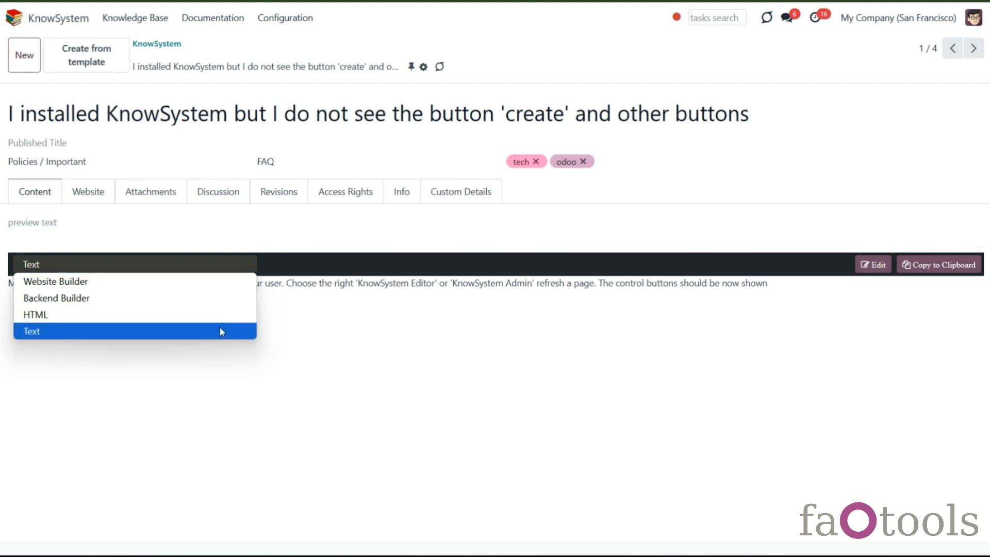
click(283, 313)
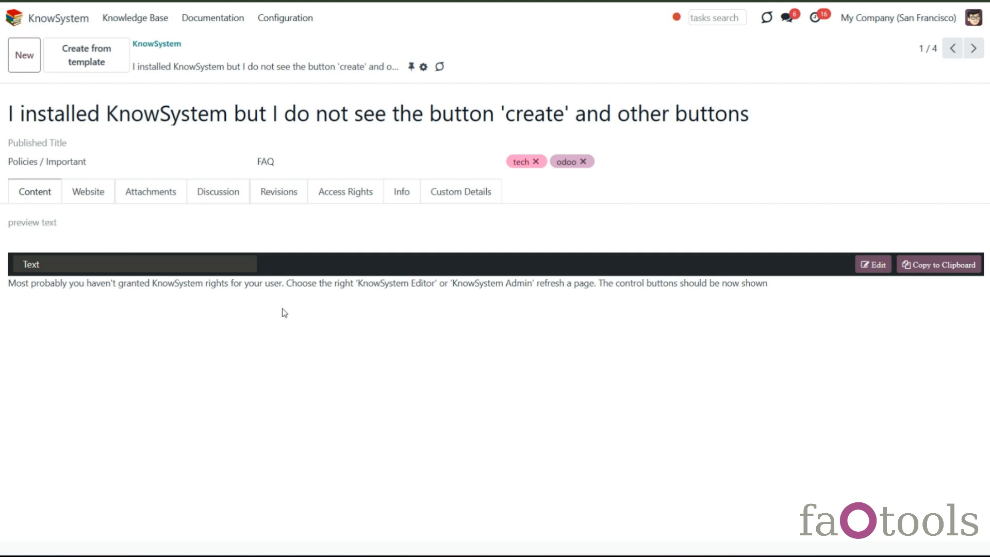
click(972, 49)
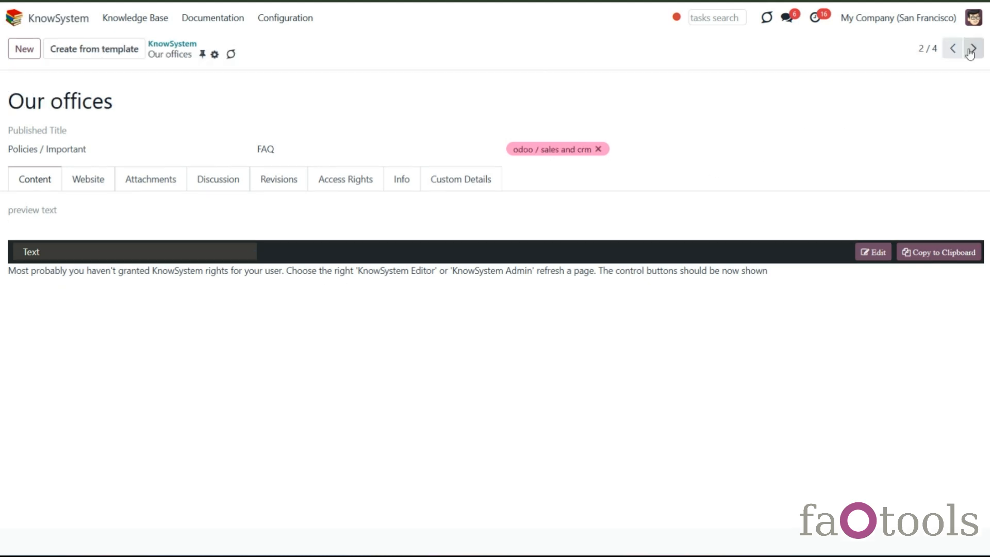
click(972, 49)
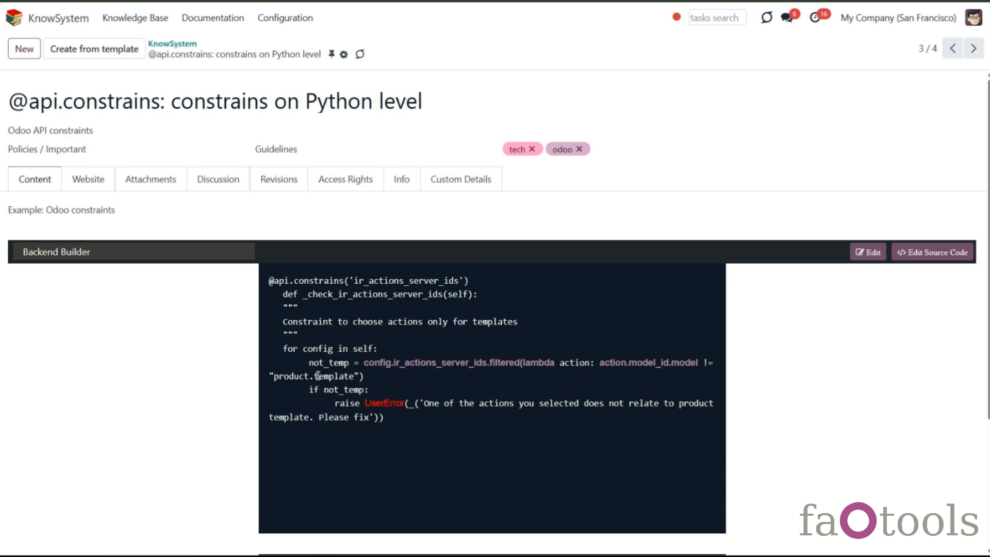
- Try adding a Columns block between the two code blocks in the backend builder, then discard the edit
click(868, 253)
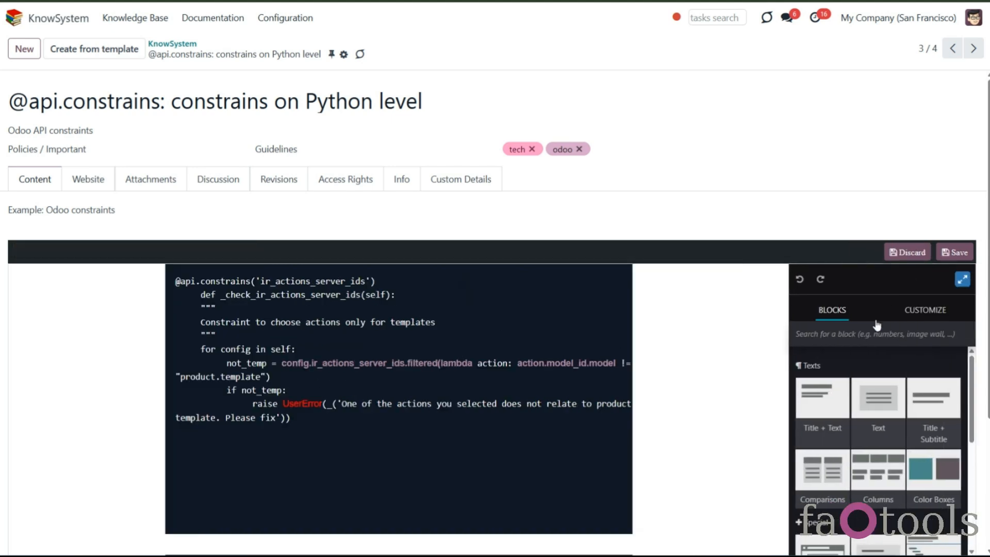
scroll(847, 326, down, 3)
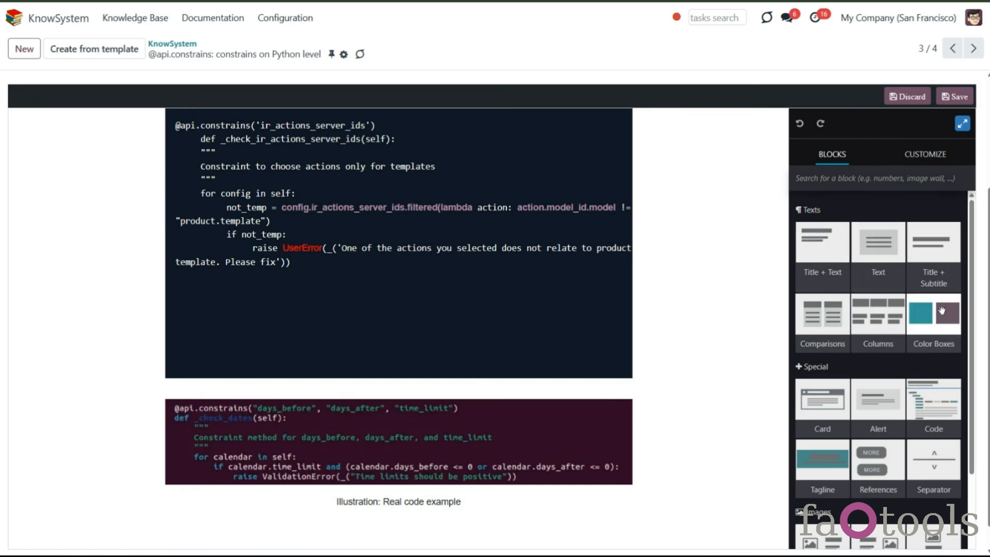
scroll(899, 428, down, 1)
scroll(900, 428, down, 3)
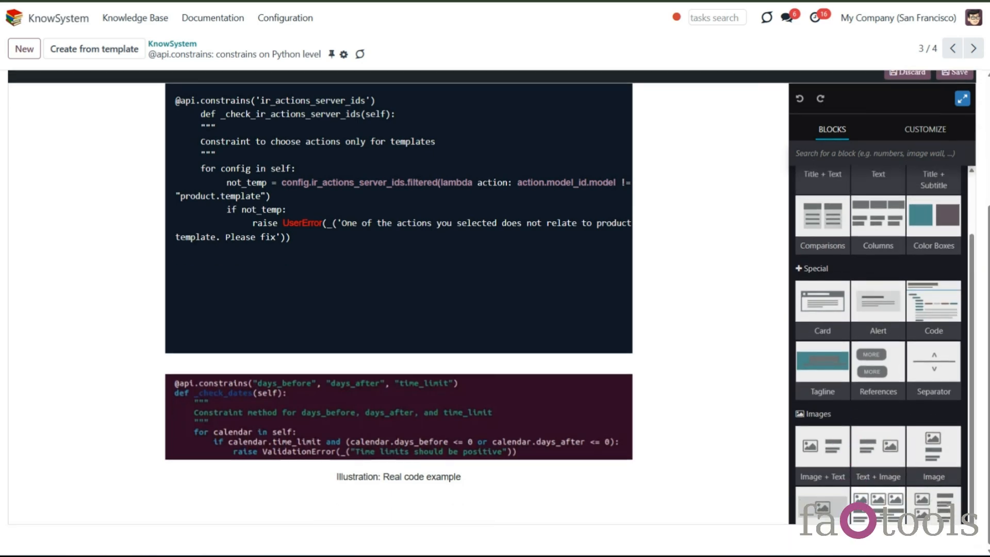
scroll(986, 447, up, 1)
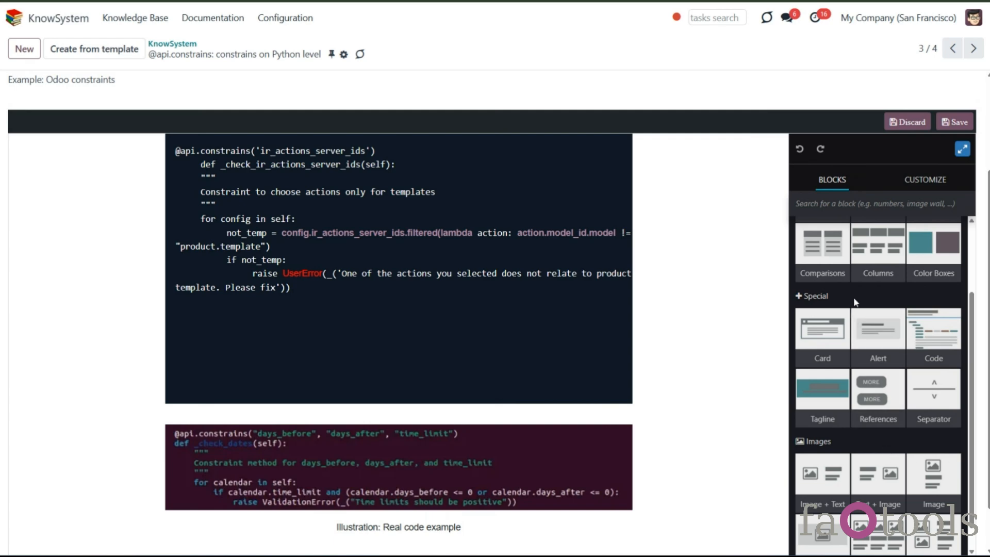
drag(886, 259, 486, 427)
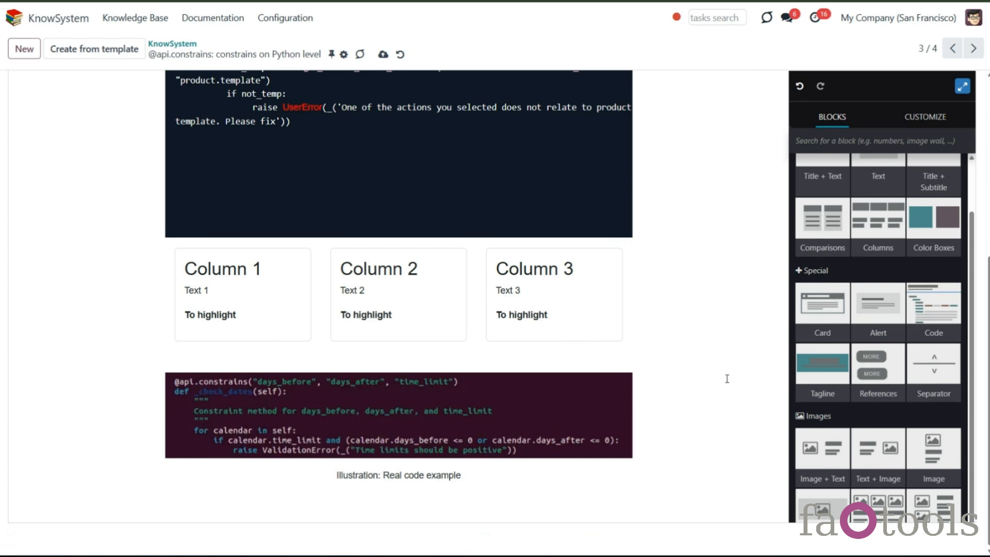
scroll(756, 339, up, 5)
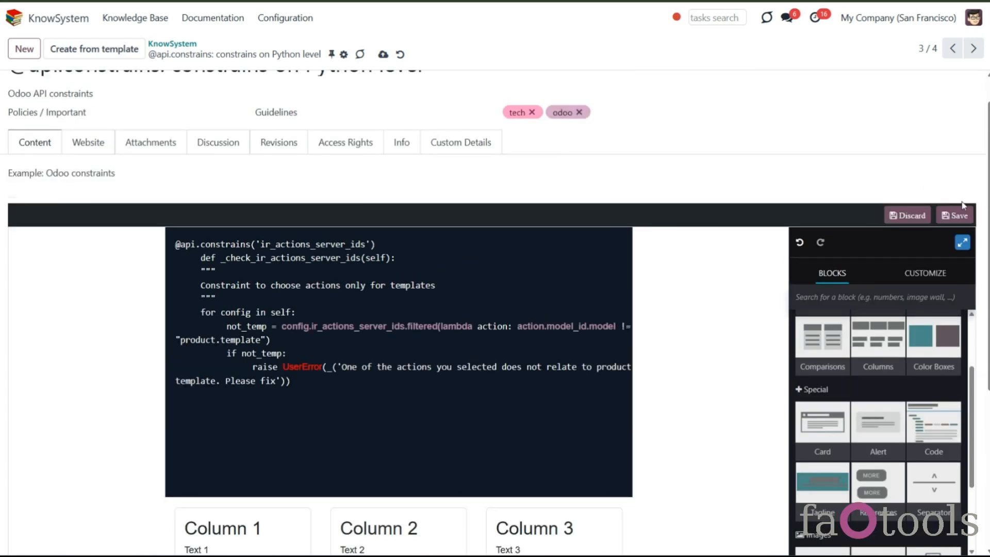
click(926, 220)
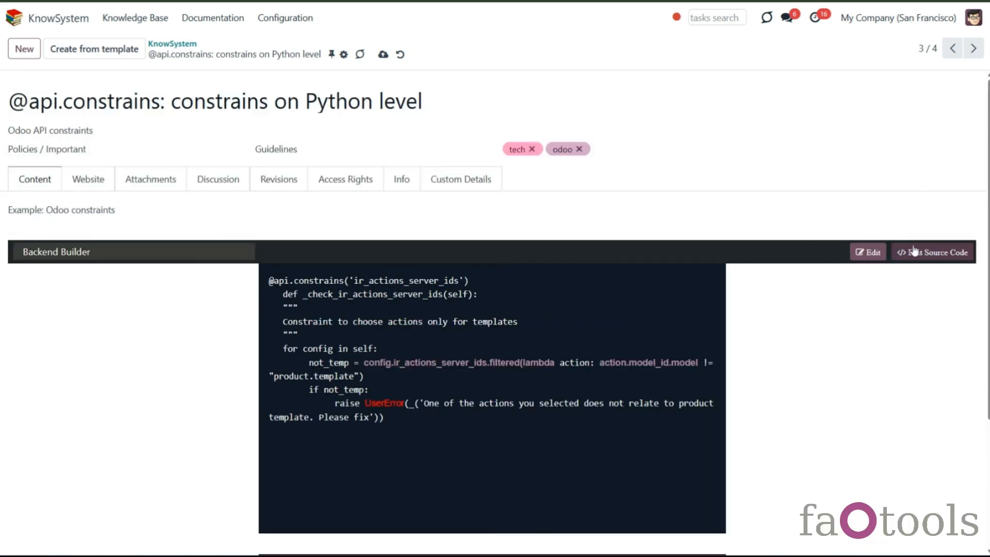
- Open the article's HTML source code view and close it without changes
click(933, 252)
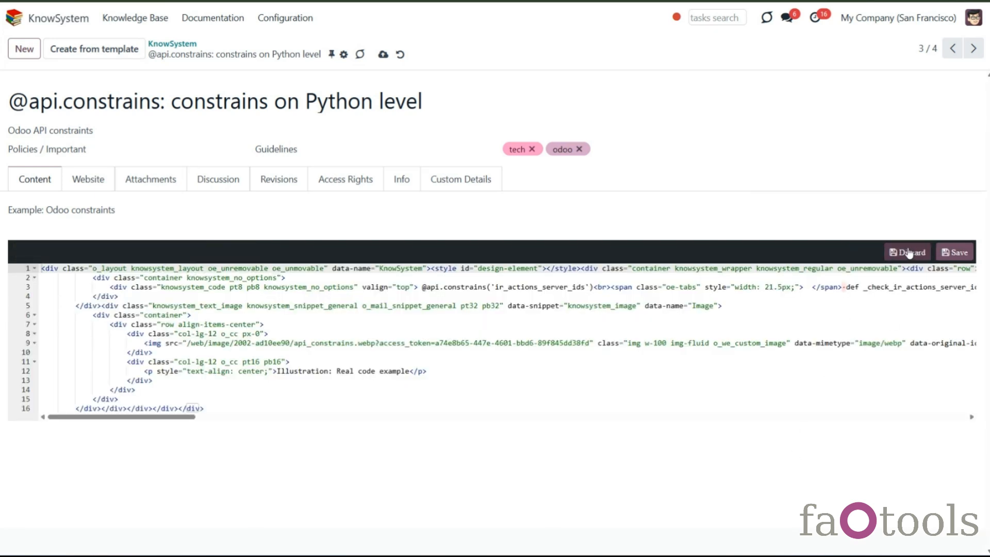
click(909, 253)
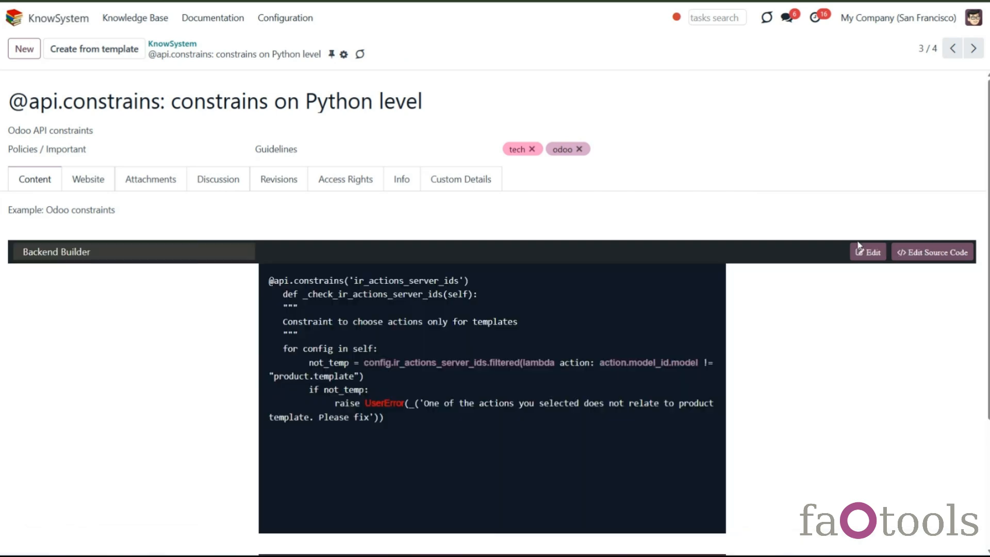
- Move to the next article and review its editor type options and content
click(973, 48)
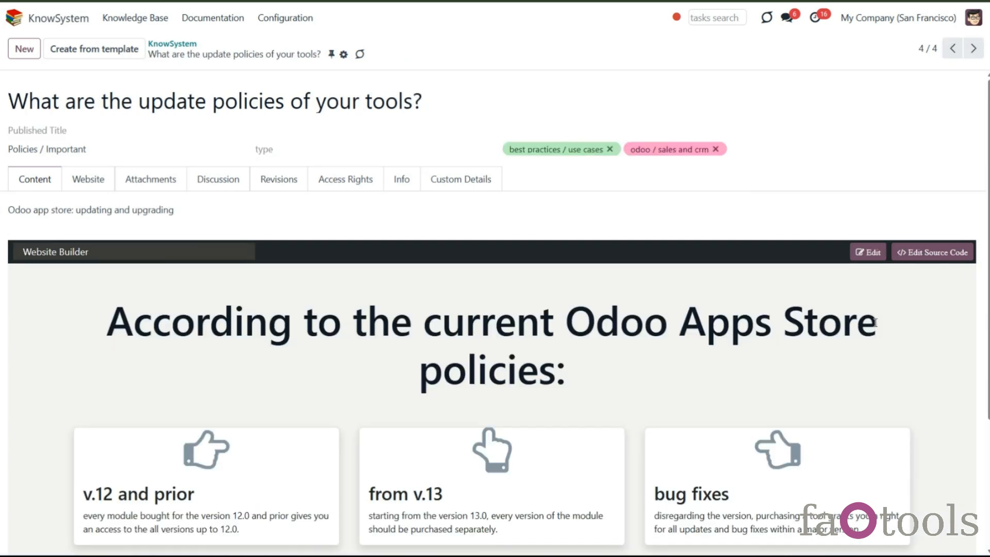
click(206, 253)
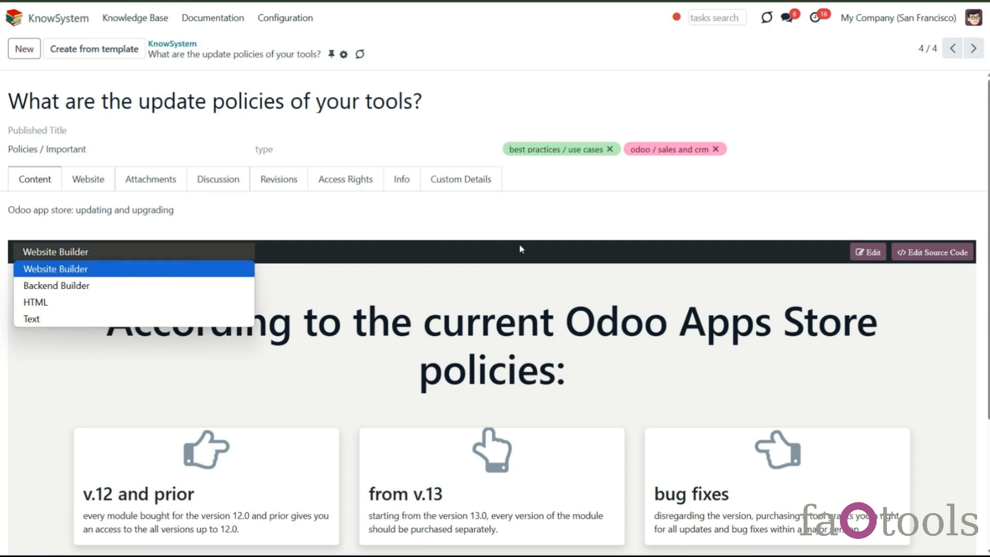
click(539, 240)
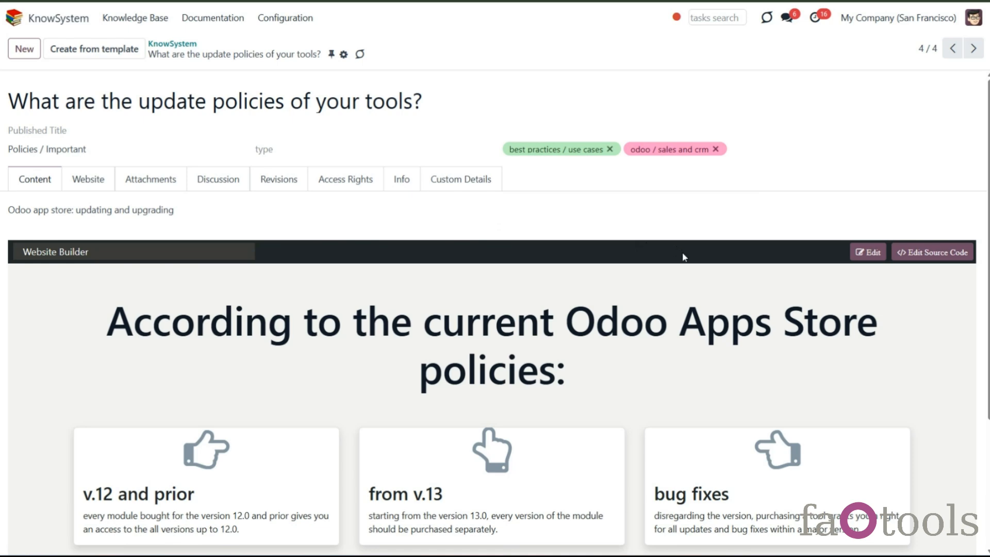
scroll(699, 268, down, 3)
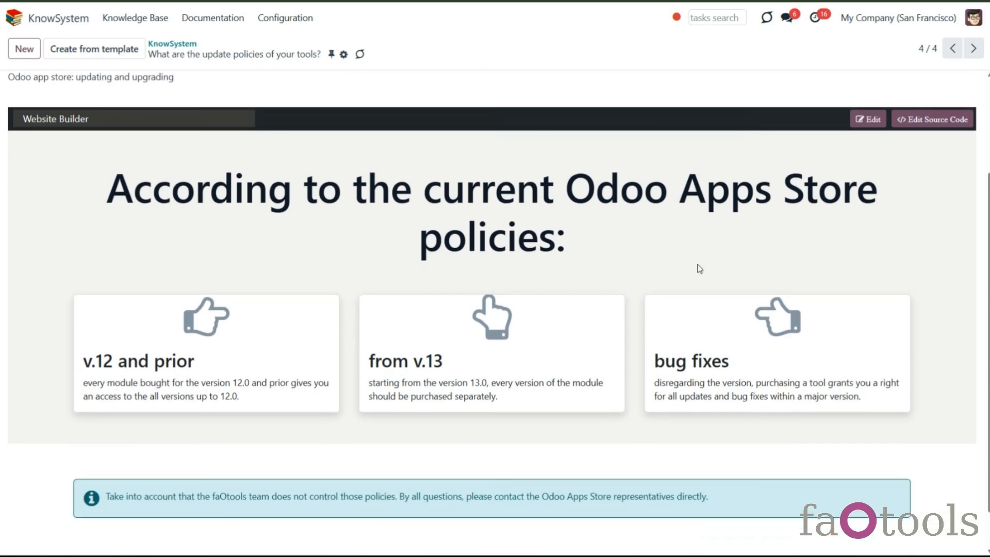
scroll(700, 268, up, 2)
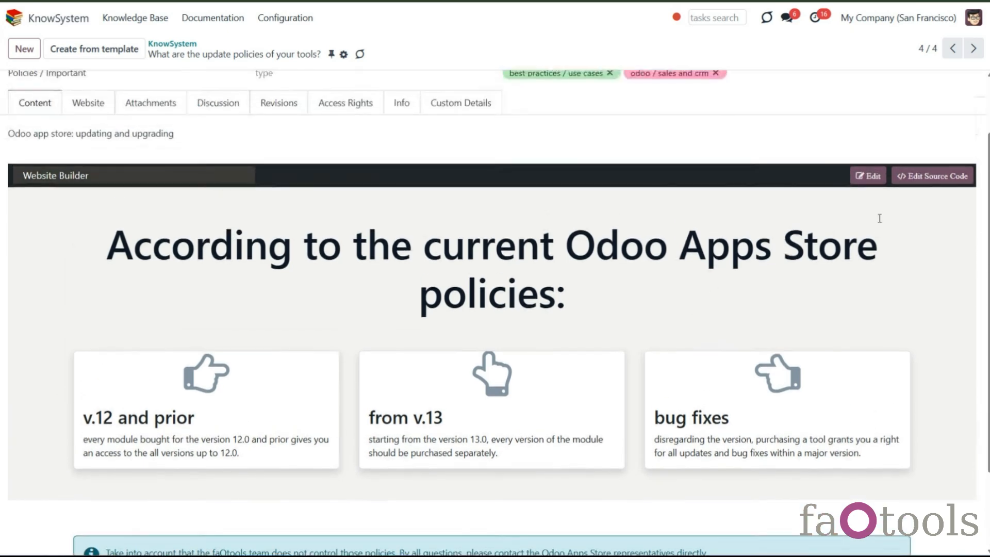
- Open the article in the website builder and browse the available building blocks
click(871, 177)
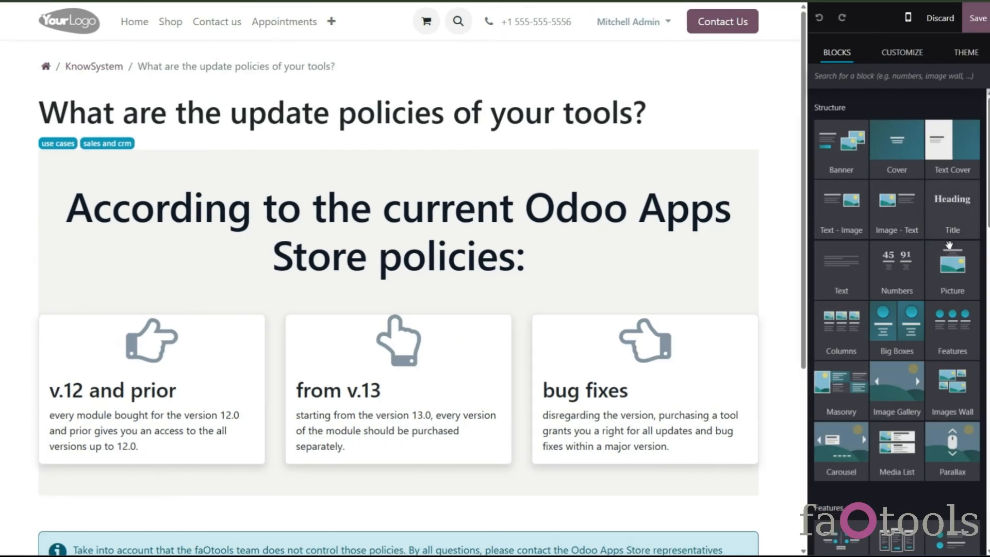
scroll(947, 330, down, 5)
scroll(947, 332, down, 4)
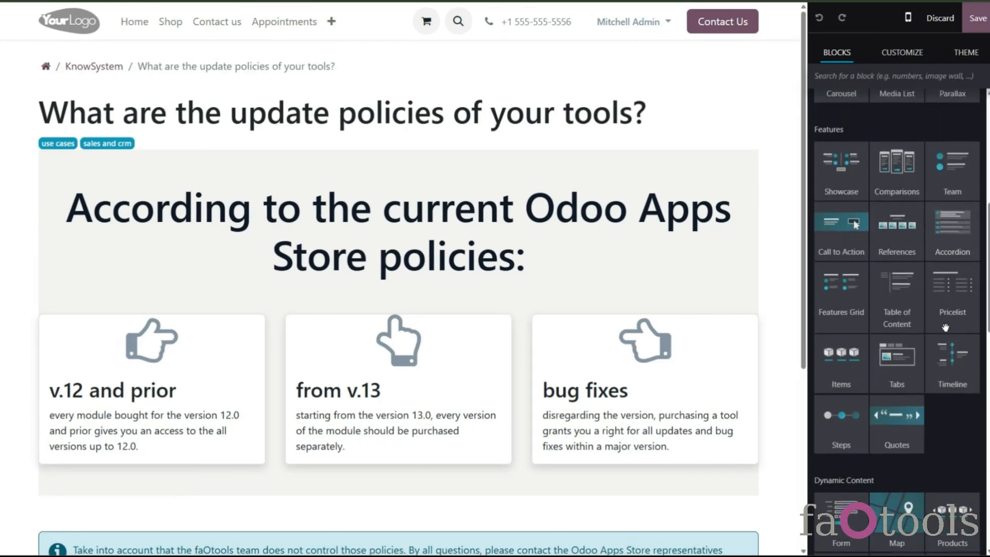
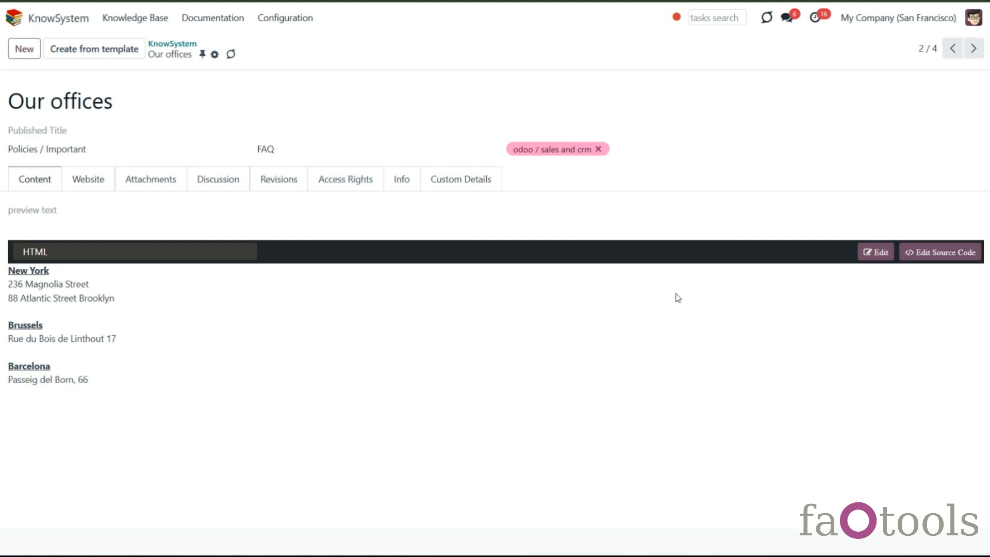
- Open the HTML article in the editor and try bold, italic, underline, strikethrough, clear-format, colour and size options on the Brooklyn address line
click(876, 254)
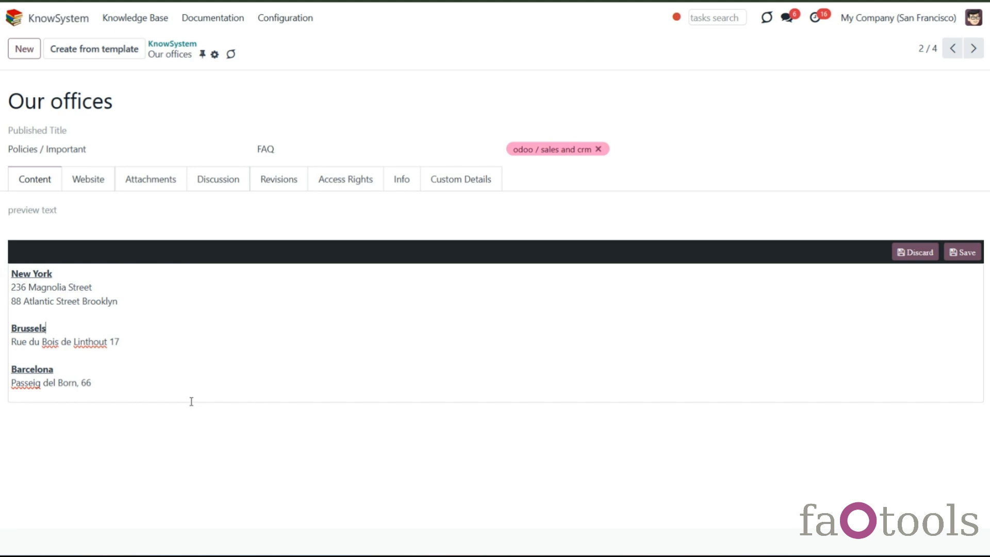
drag(127, 301, 2, 303)
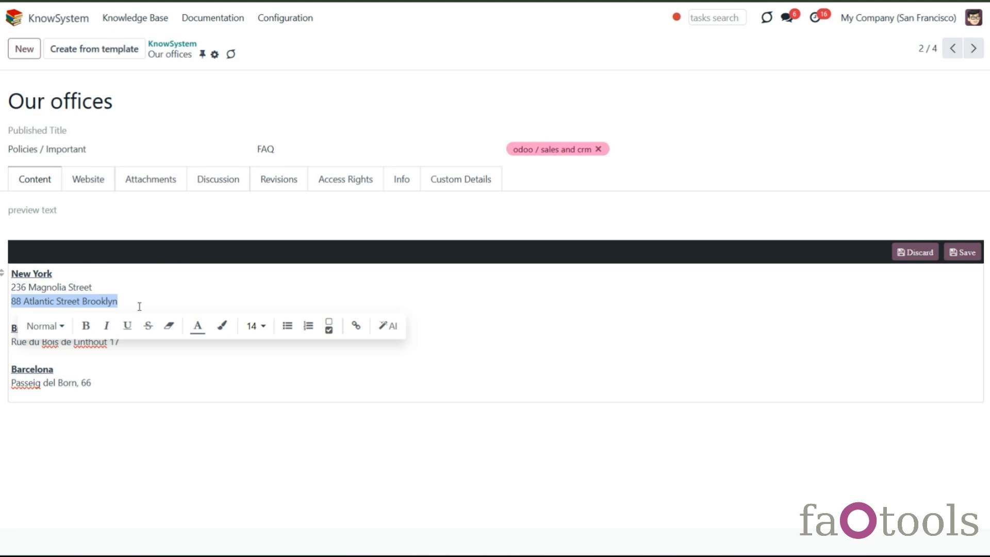
click(62, 327)
click(61, 327)
click(86, 325)
click(107, 326)
click(128, 330)
click(147, 331)
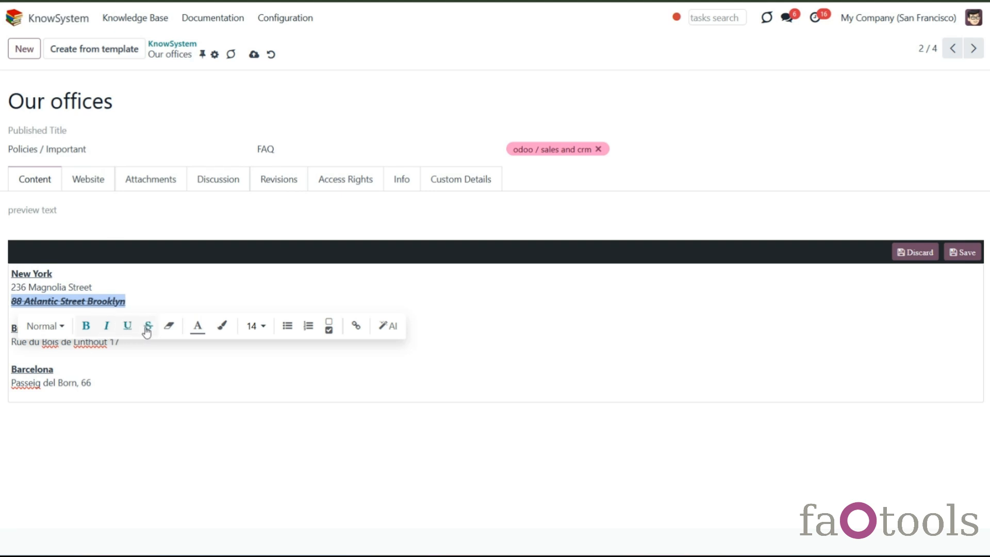
click(147, 331)
click(128, 328)
click(169, 327)
click(204, 331)
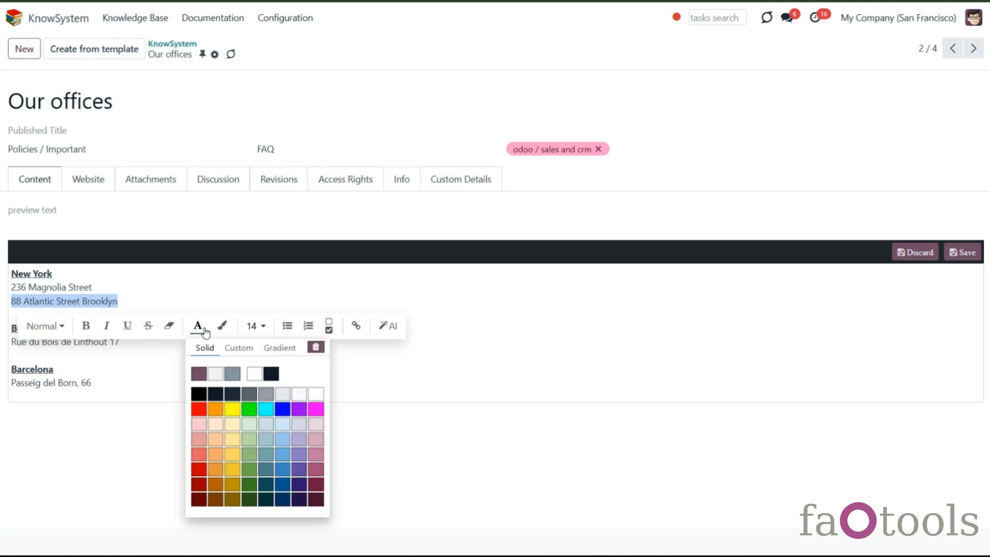
click(223, 329)
click(256, 331)
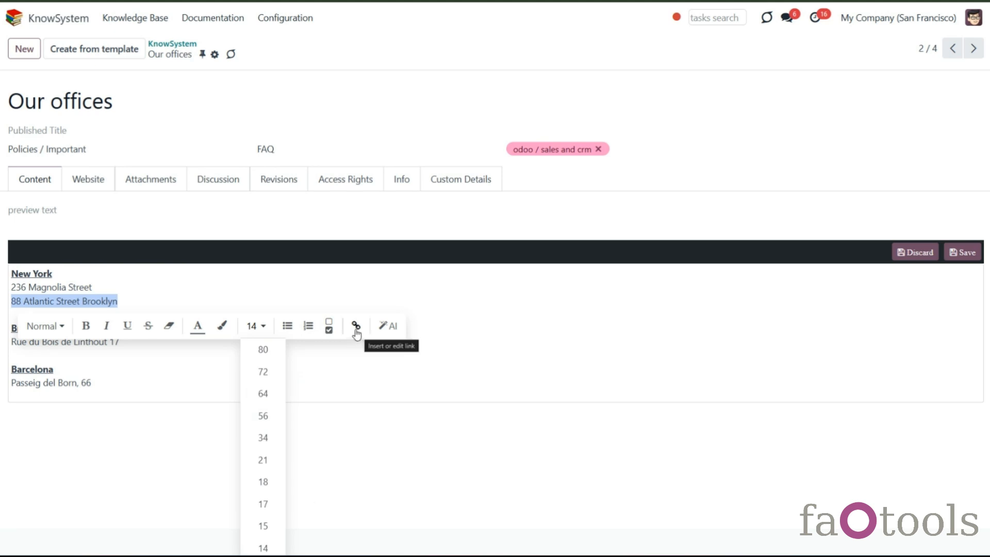
- Add a new line after the New York address and insert a 4x4 table from the command menu
click(102, 311)
key(Return)
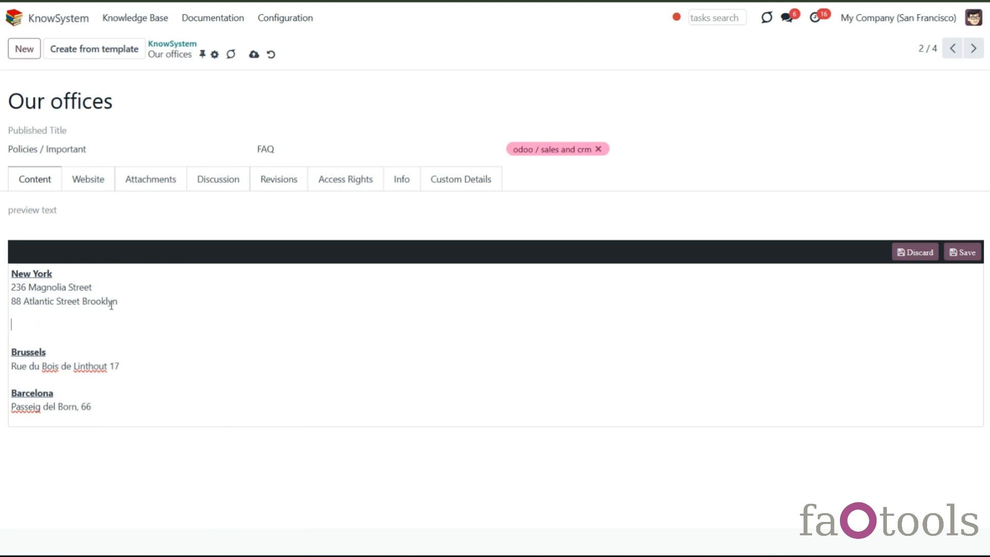
text(/)
scroll(118, 385, down, 2)
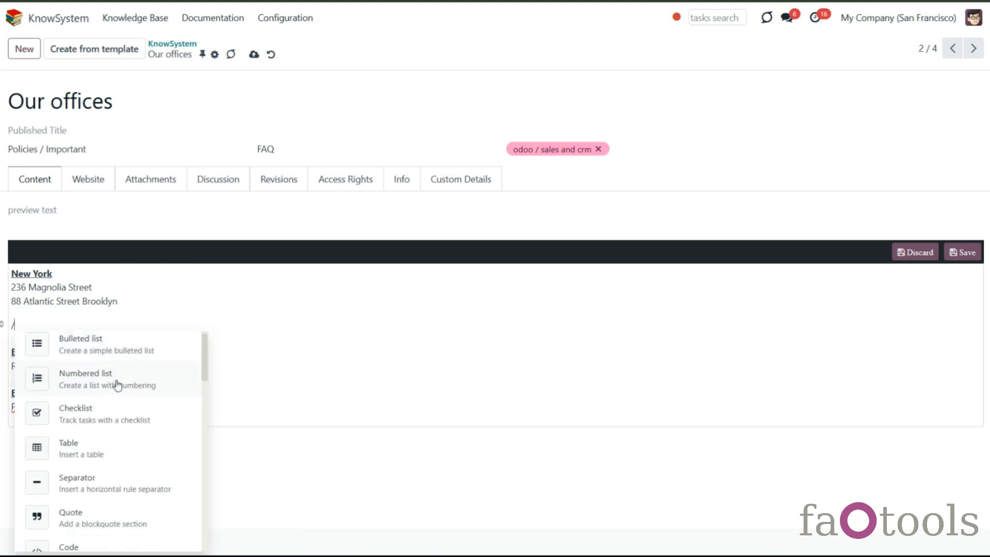
scroll(117, 385, down, 2)
scroll(115, 444, down, 3)
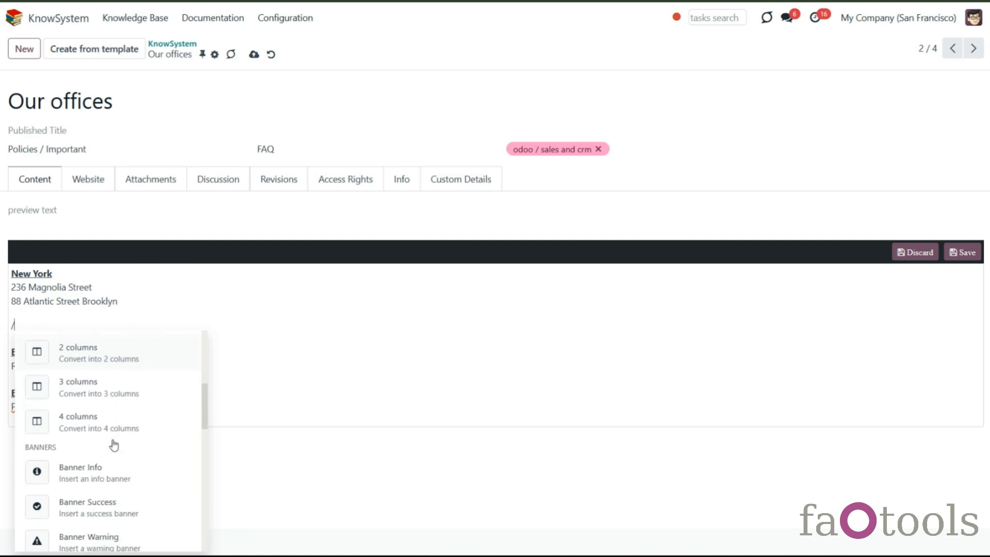
scroll(114, 446, down, 4)
scroll(114, 447, up, 4)
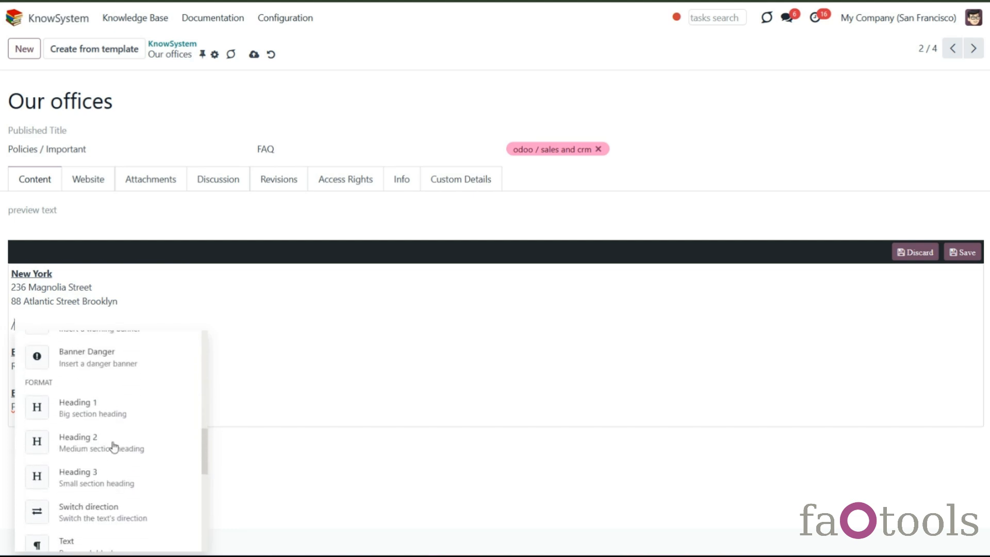
scroll(114, 447, up, 5)
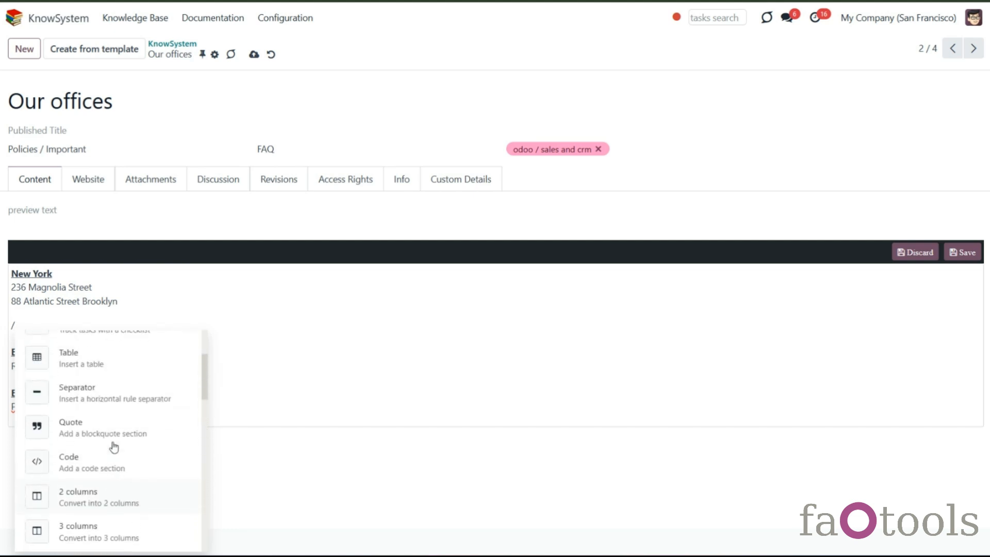
click(110, 433)
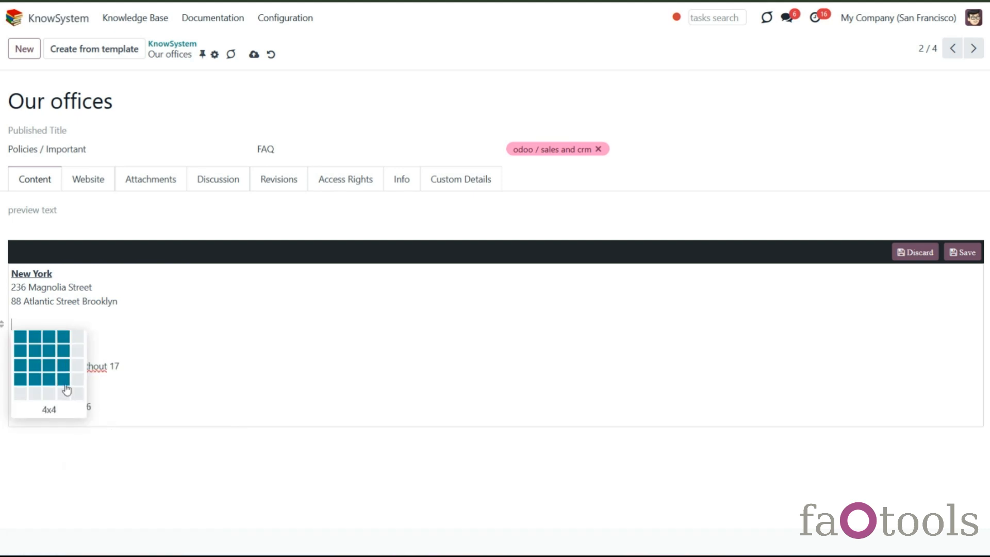
click(68, 388)
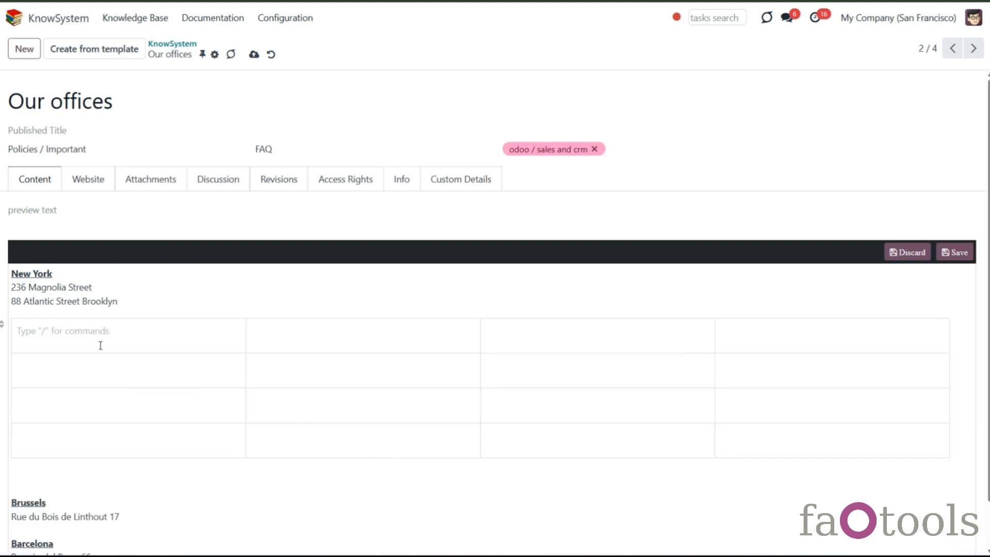
- Browse the command menu below the table, then discard all edits to the article
click(109, 475)
text(/)
scroll(110, 439, down, 4)
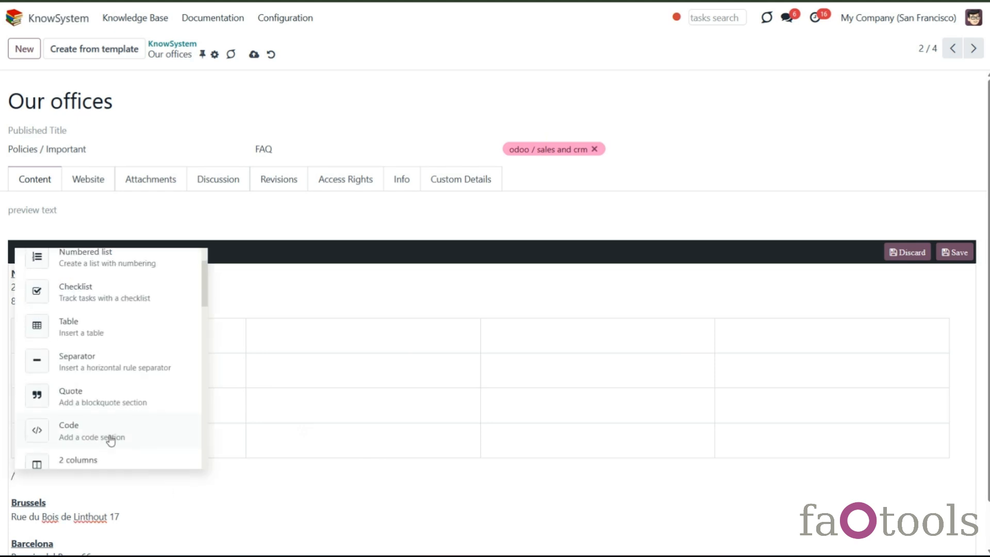
scroll(111, 440, down, 8)
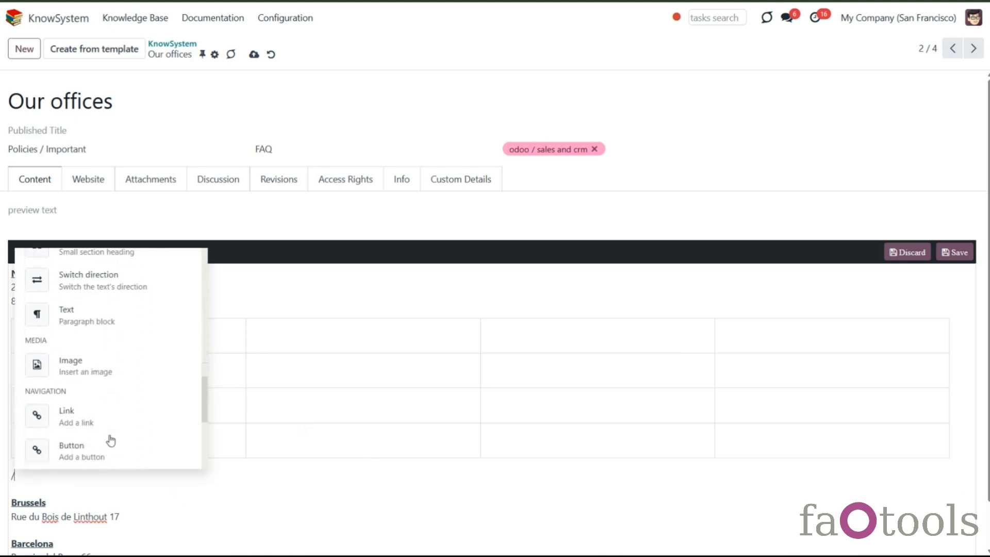
scroll(110, 439, down, 5)
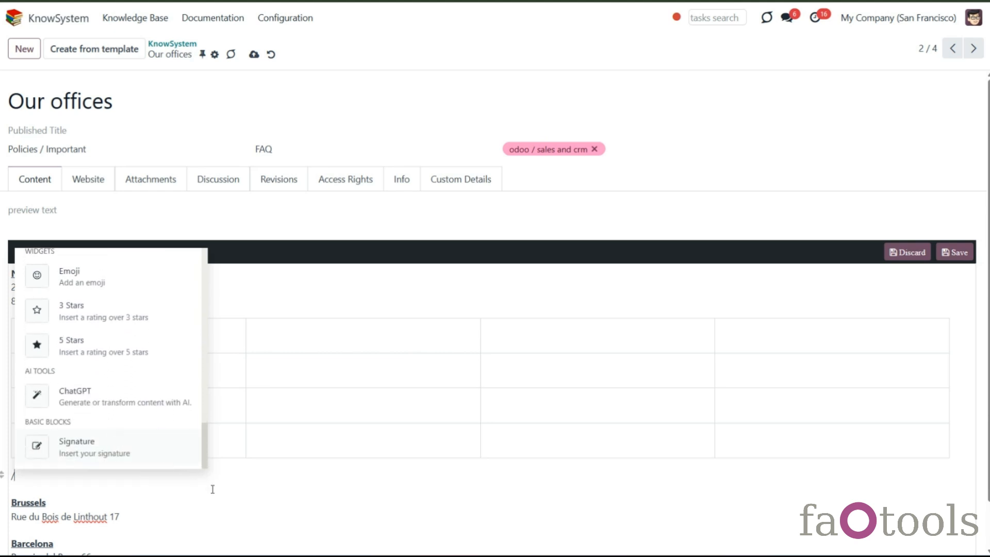
click(902, 254)
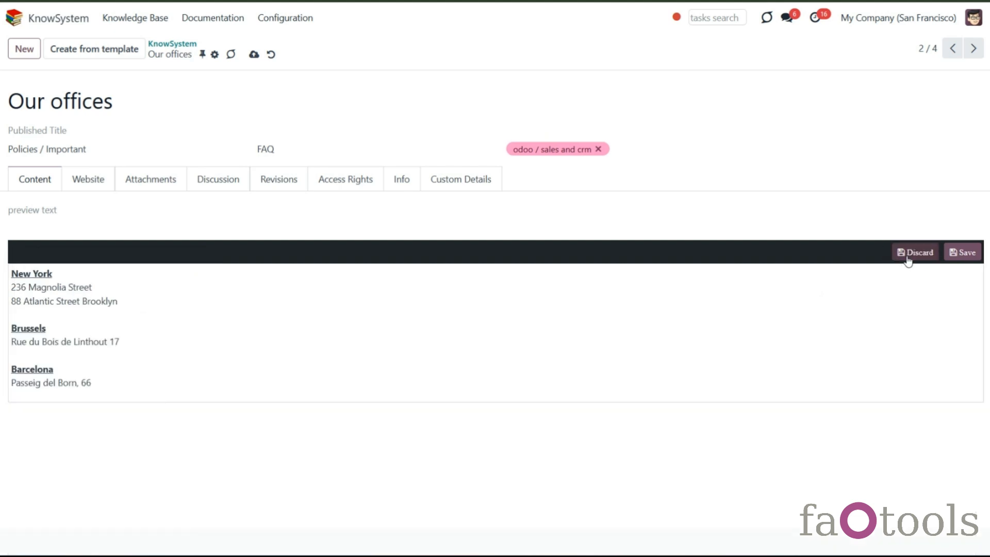
- Go to the first article, copy its text to the clipboard, paste it into the preview text and clear it again
click(952, 48)
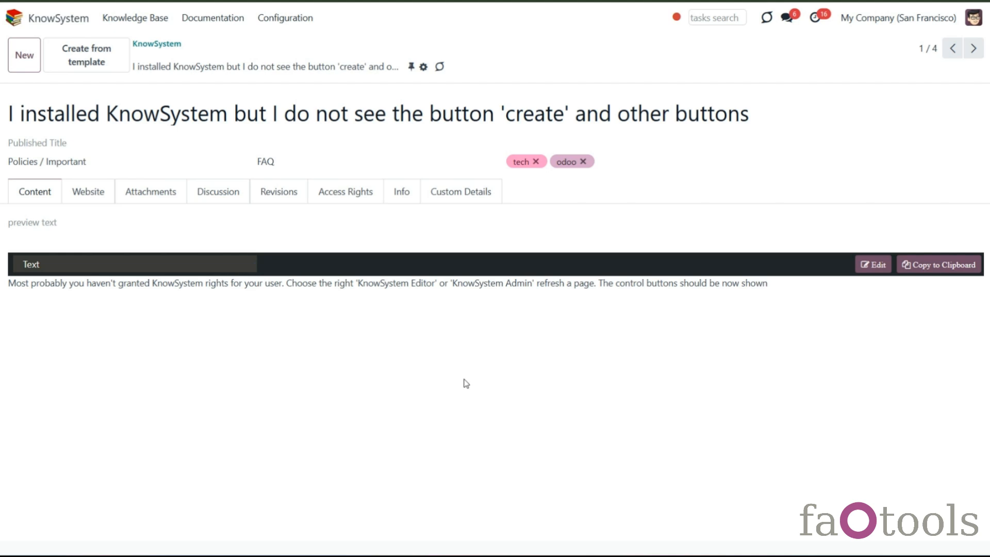
click(907, 265)
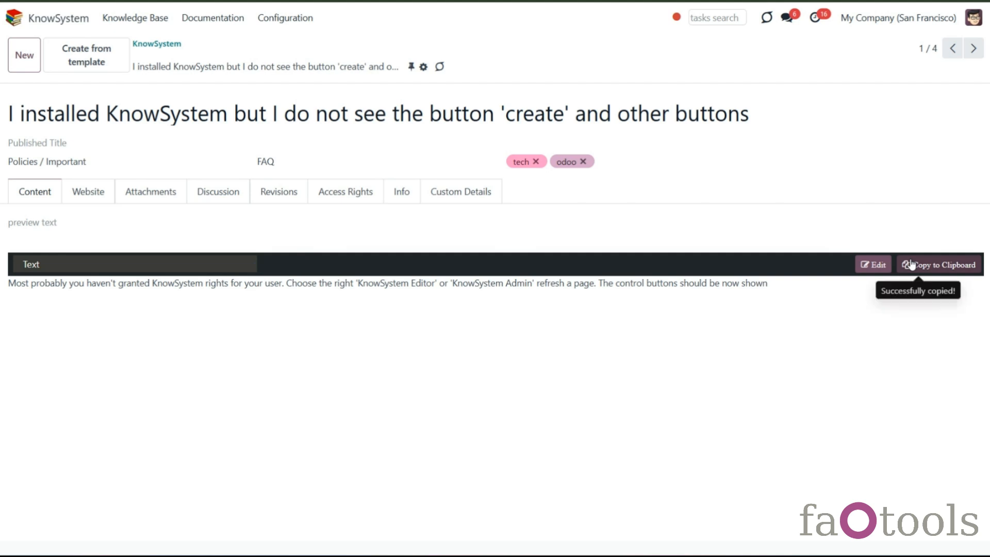
click(216, 223)
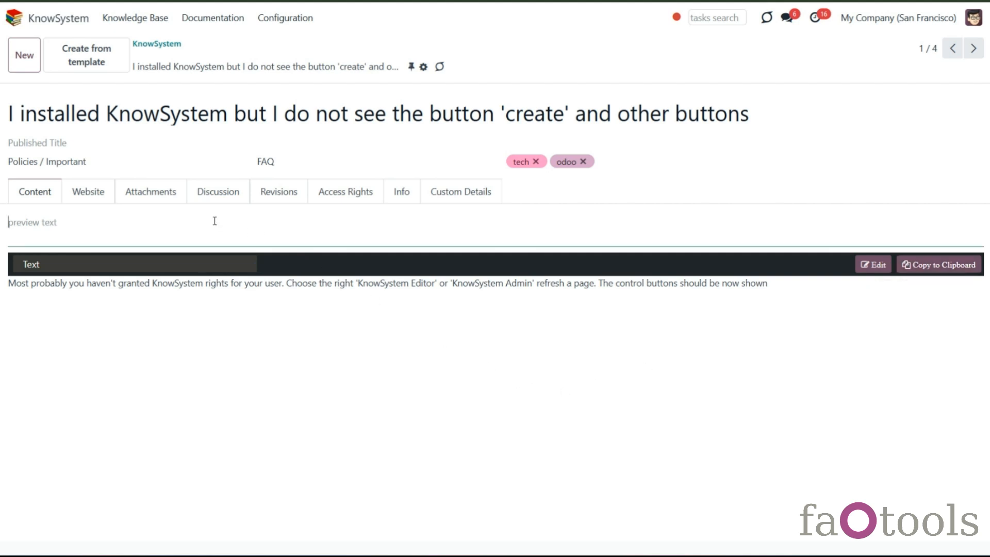
key(ctrl+v)
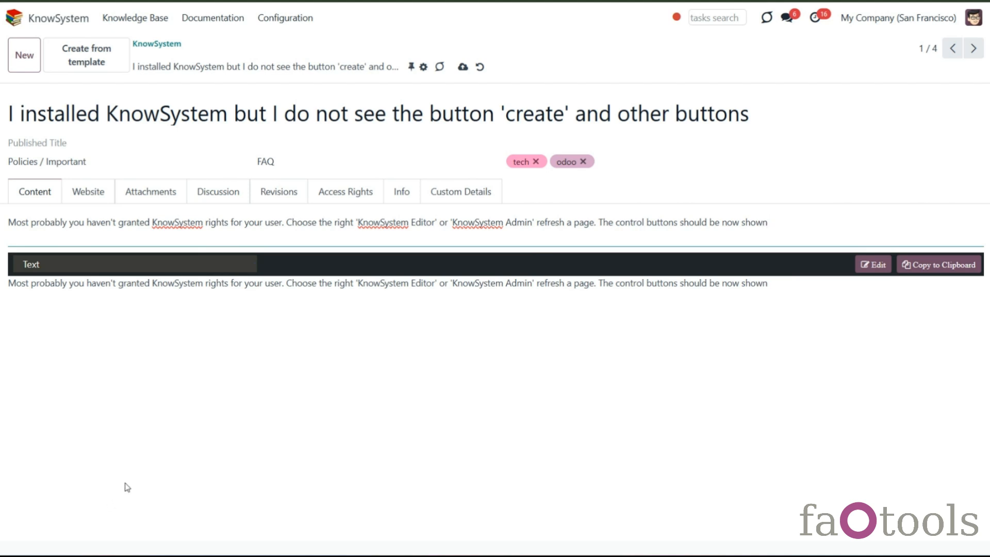
key(ctrl+a)
key(BackSpace)
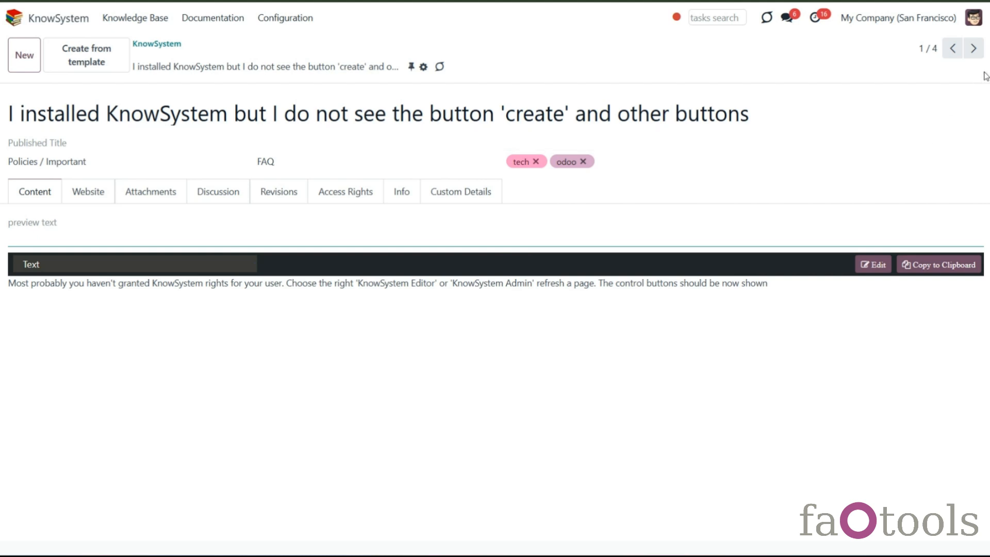
- Step through the following articles and open the source code of the update policies article
click(974, 49)
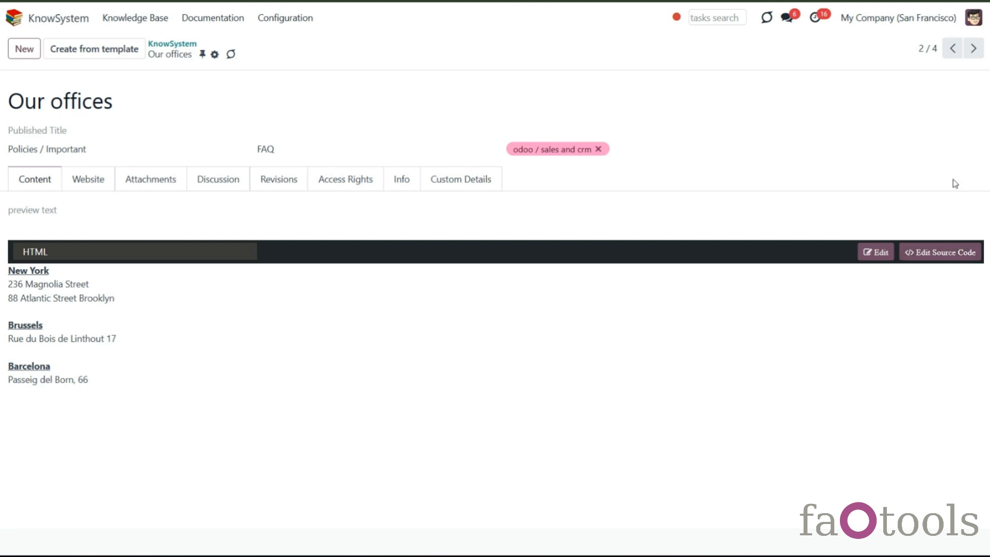
click(973, 48)
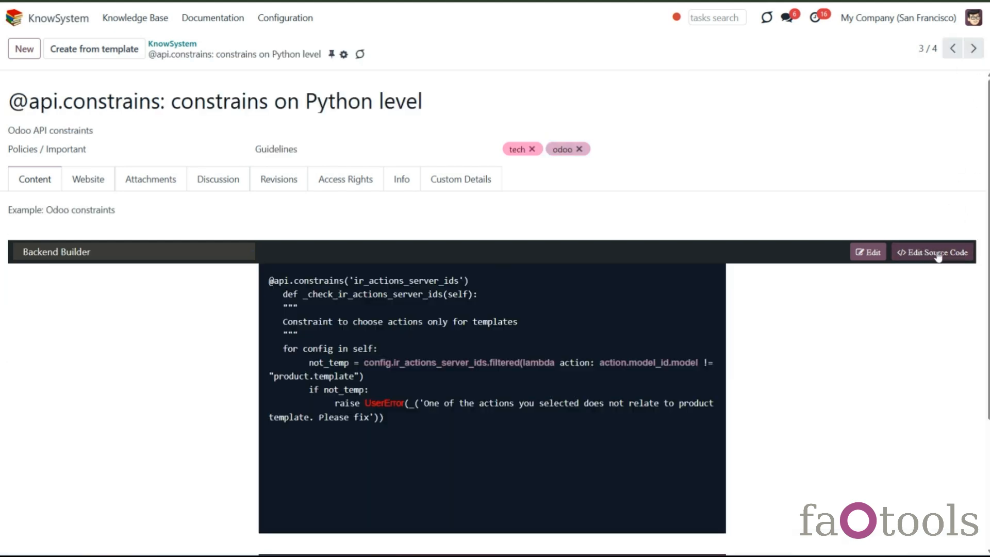
click(974, 48)
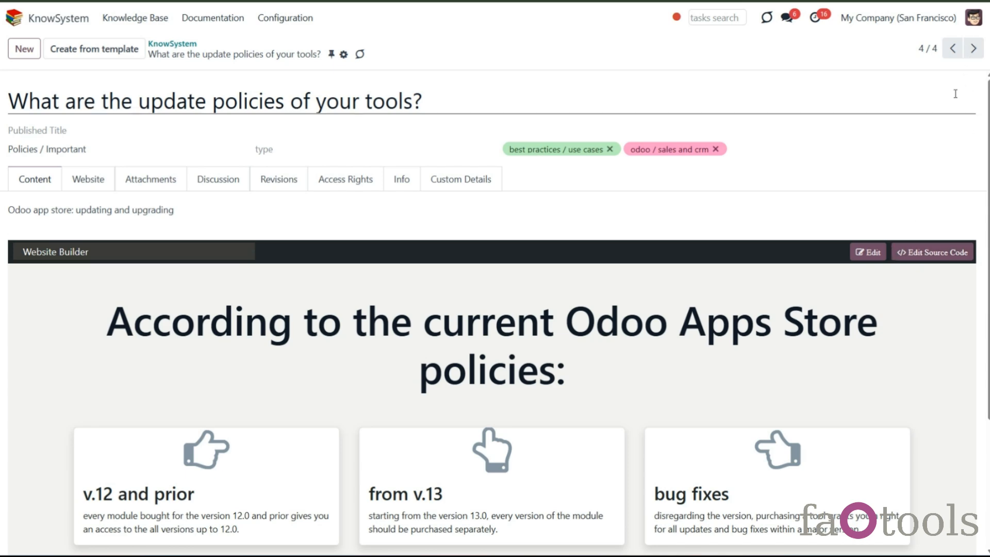
click(933, 252)
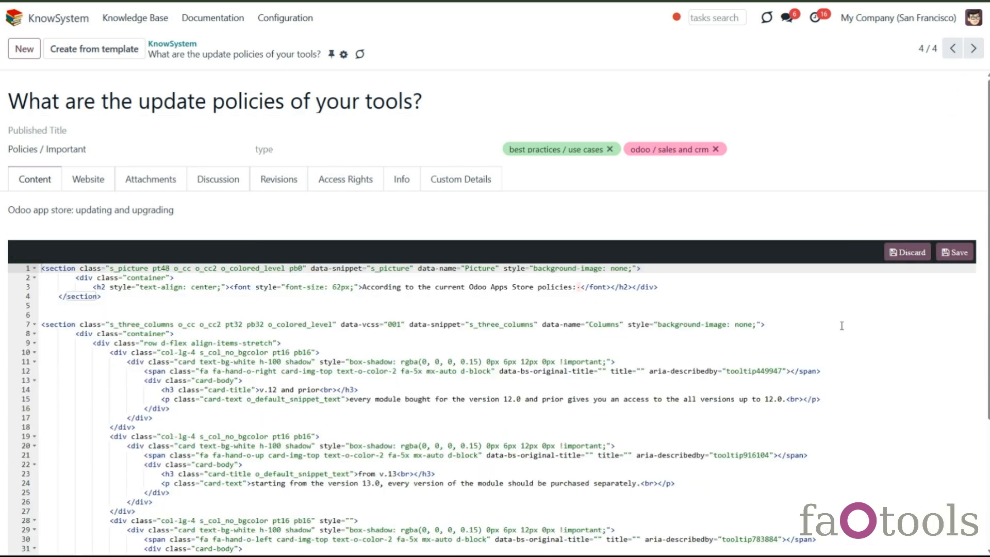
scroll(828, 343, down, 5)
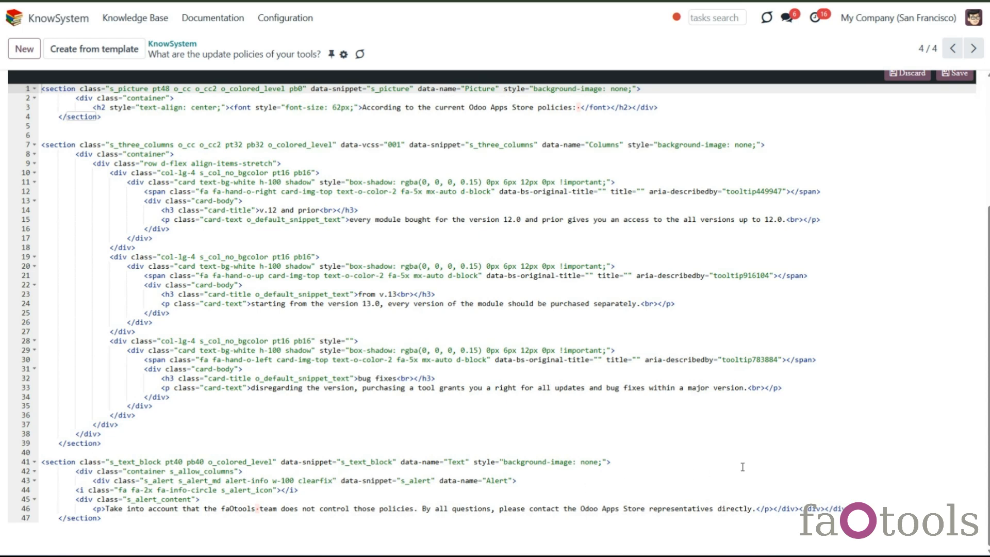
scroll(811, 442, up, 4)
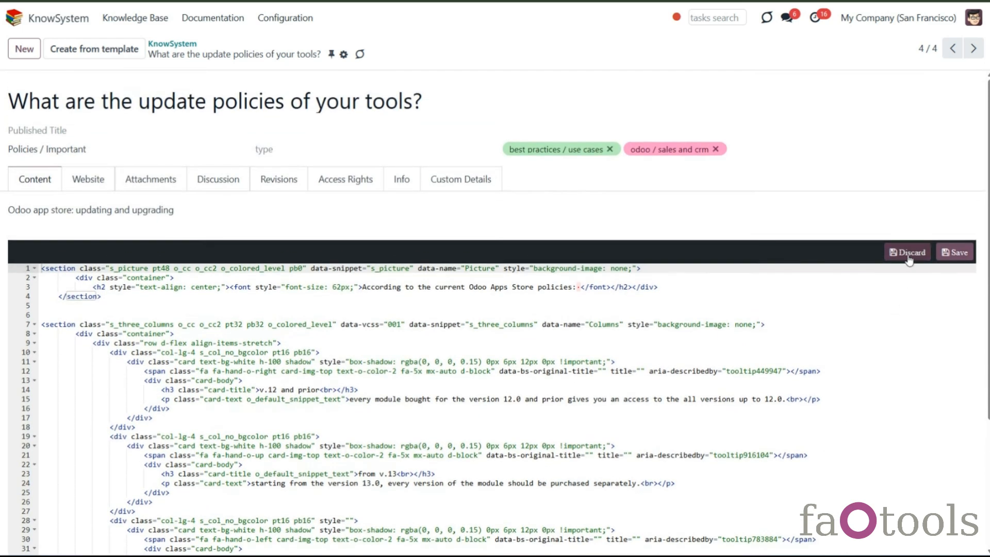
- Leave and return to the update policies article, reopen its source code and discard it
click(973, 50)
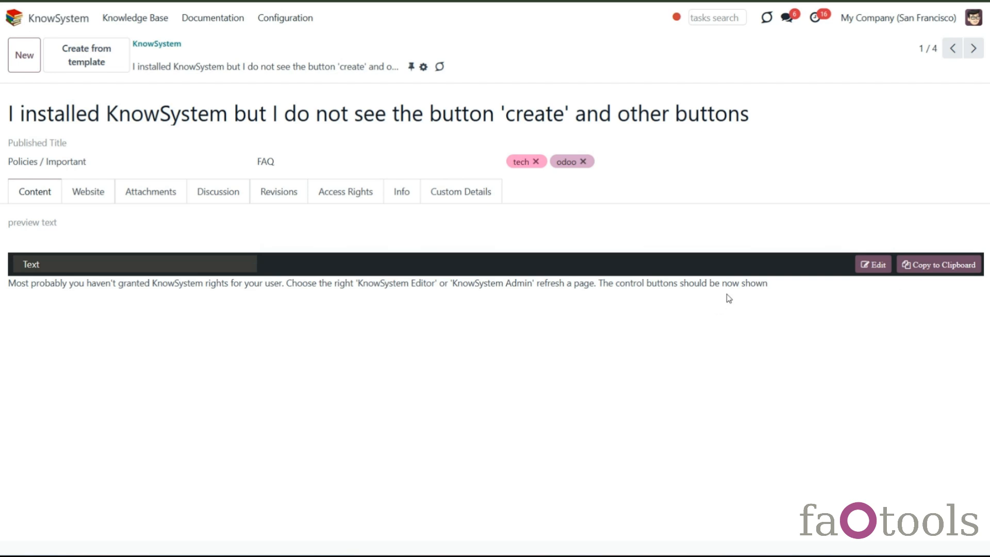
click(949, 56)
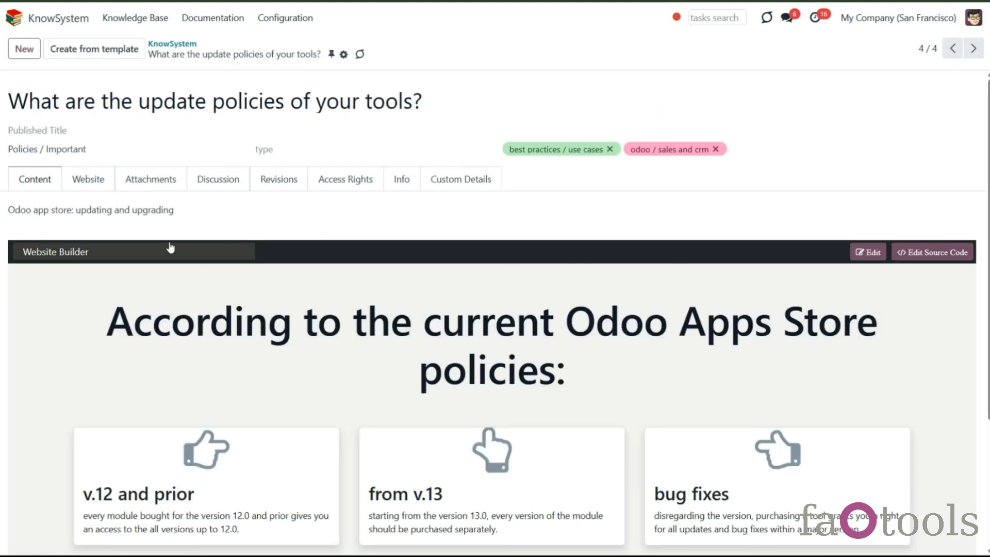
click(923, 252)
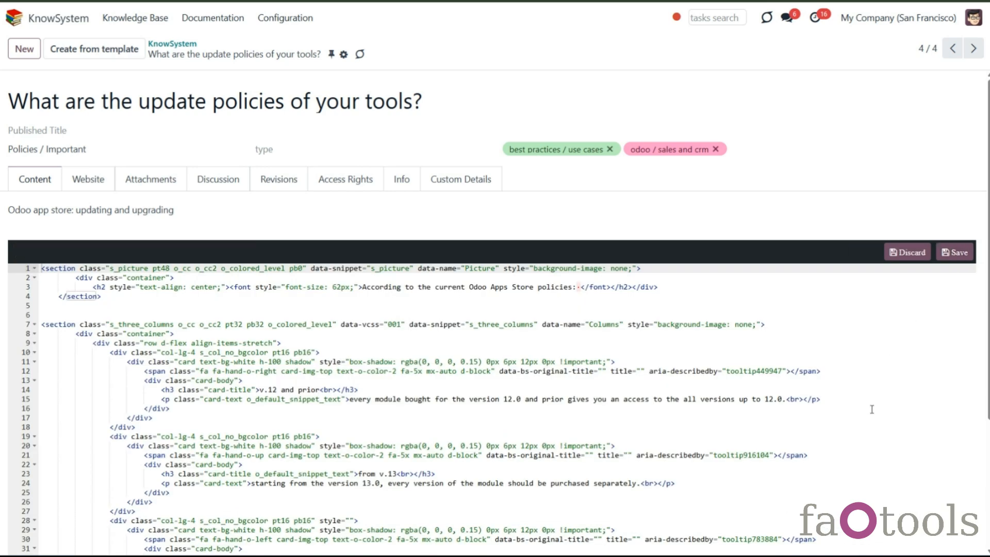
click(908, 252)
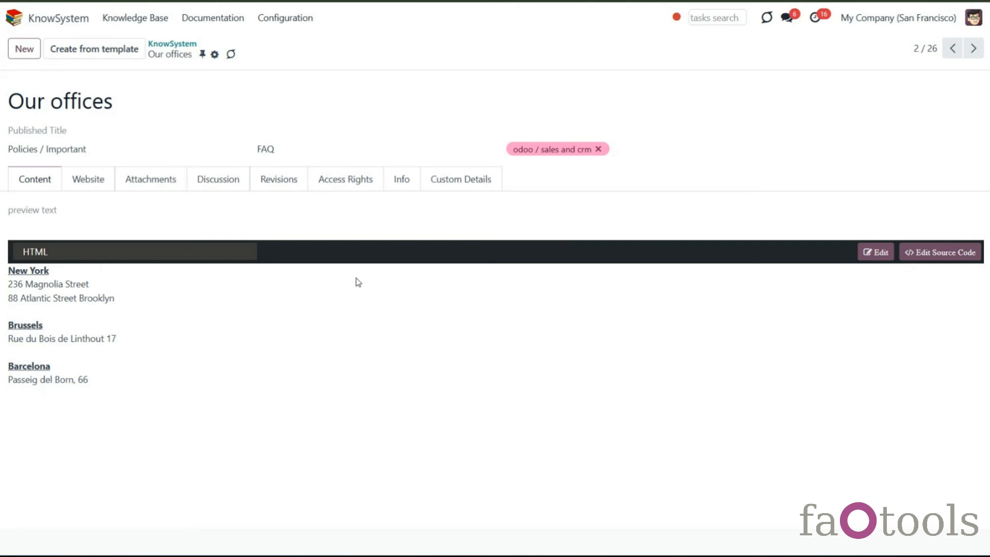
- Open the Our offices article's category list and close it without a change
click(126, 132)
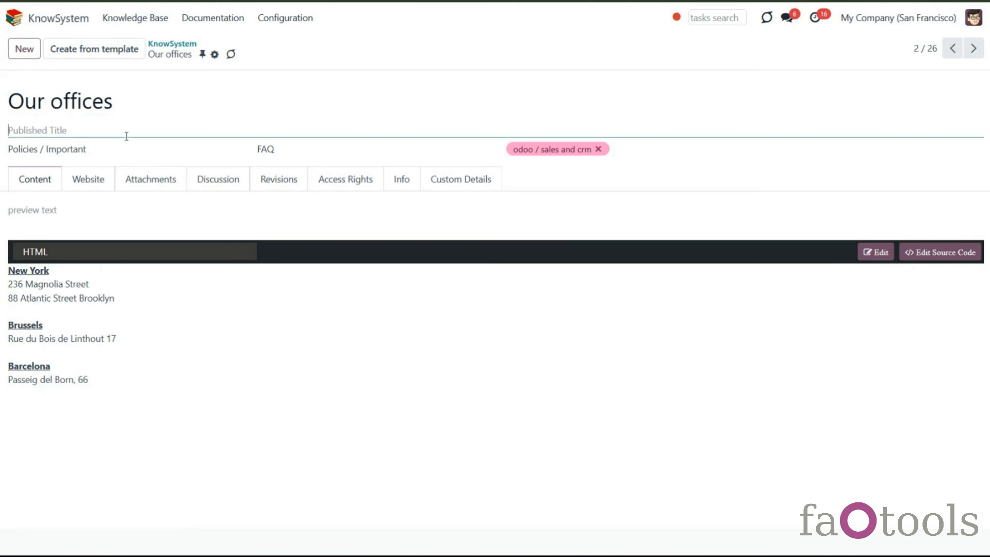
click(110, 150)
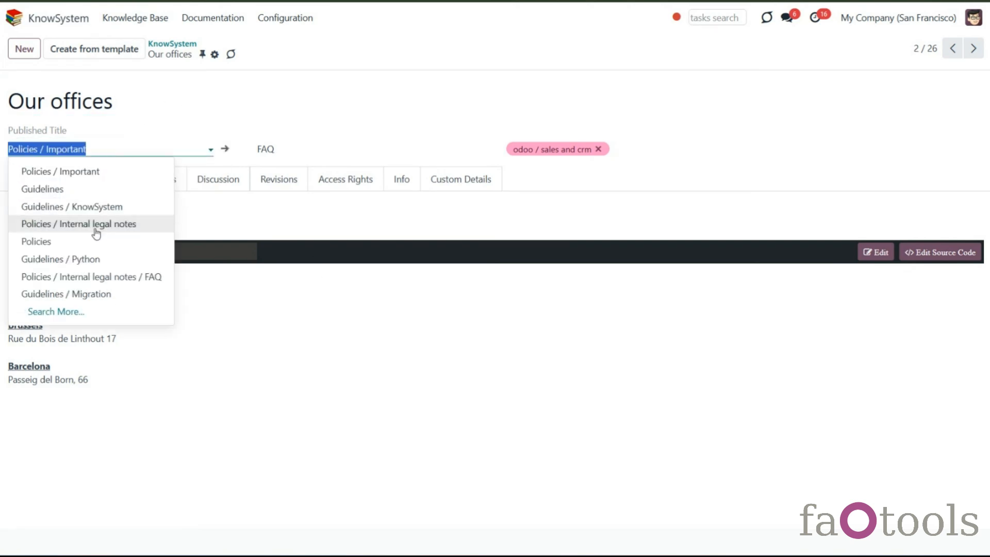
click(206, 211)
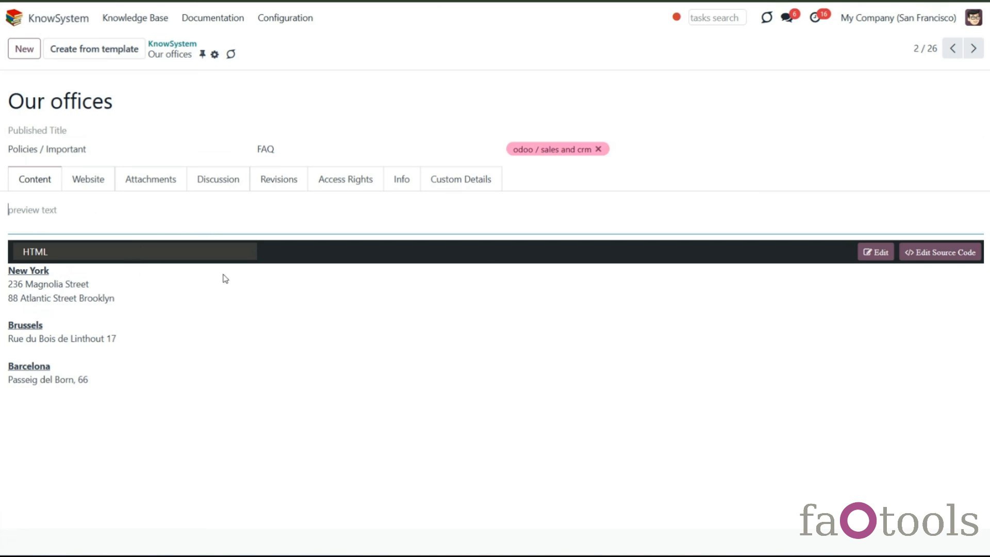
- Select the New York address lines, open the article content editor and discard it
click(77, 289)
drag(59, 284, 132, 299)
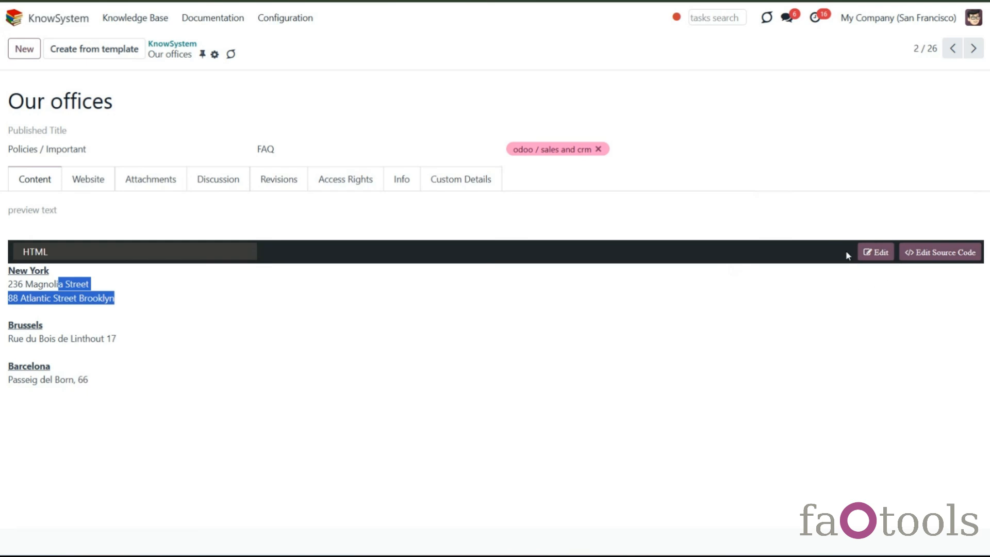
click(871, 261)
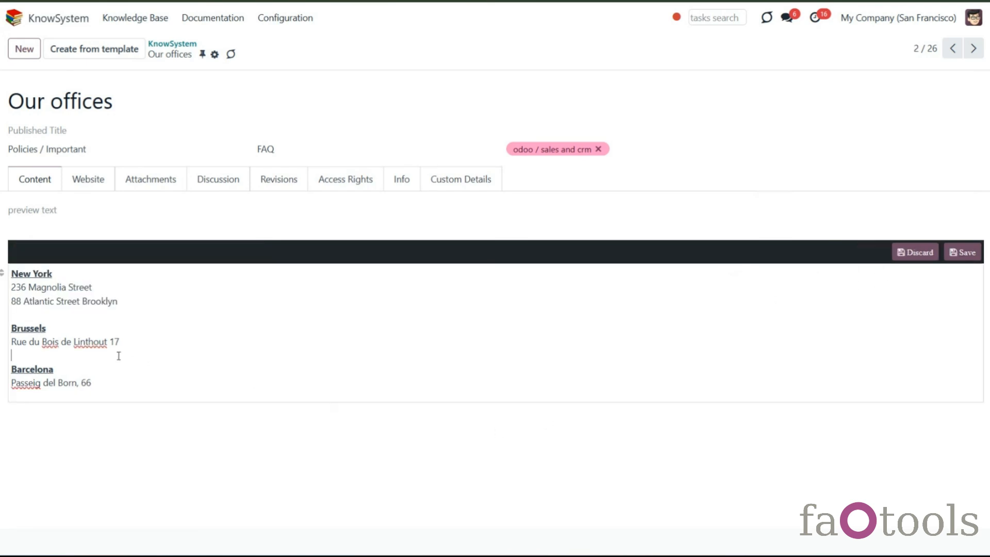
click(920, 253)
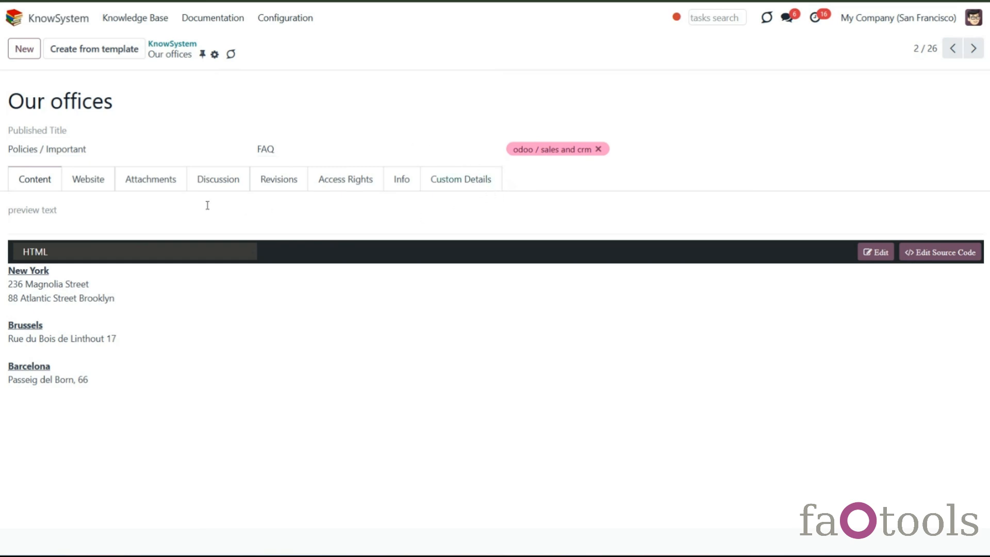
click(26, 50)
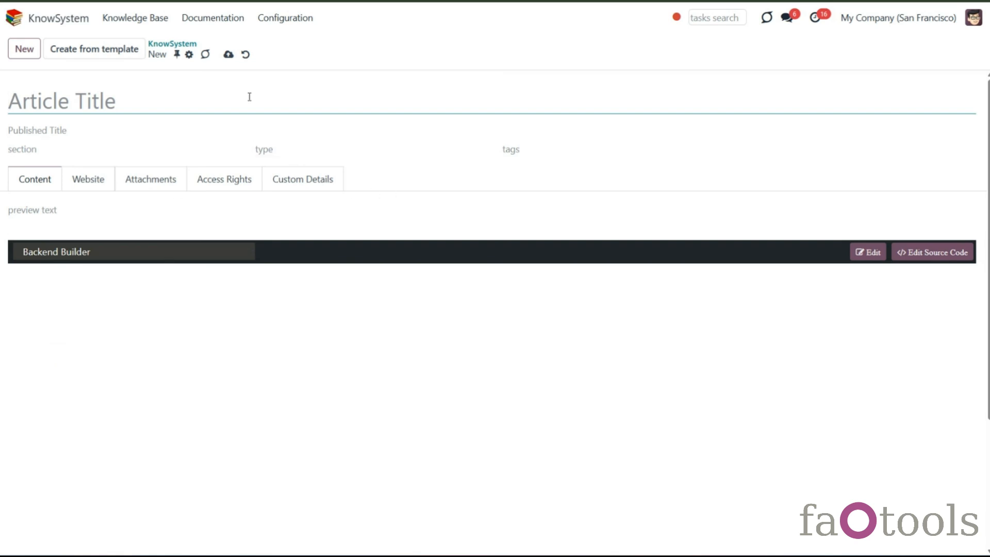
click(246, 54)
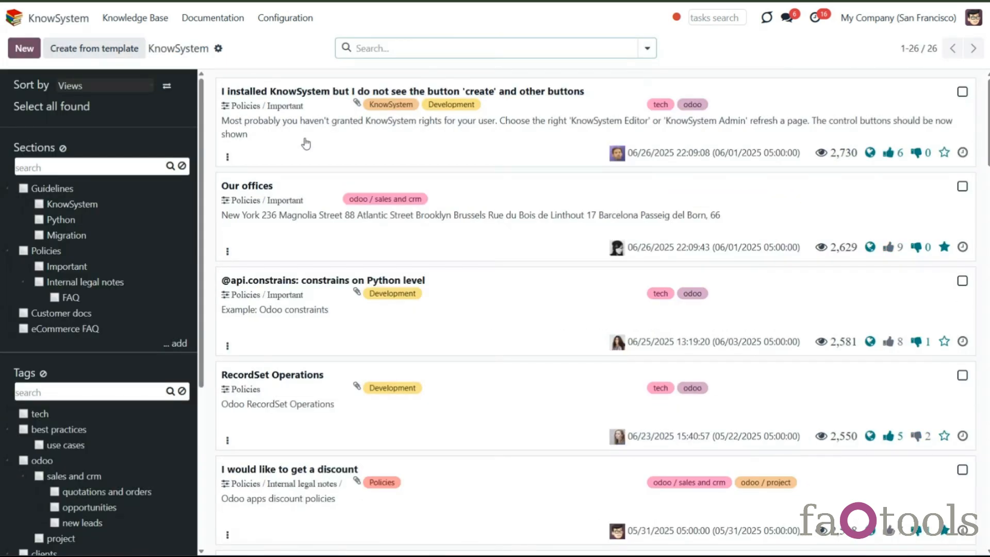
click(339, 234)
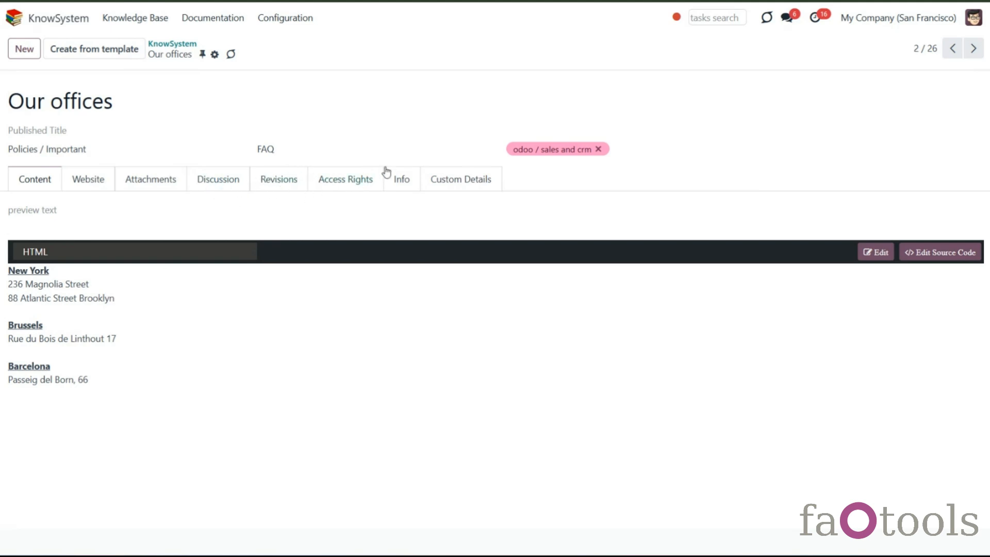
- Post a discussion message 'Hello!' with a smiley emoji and an attached screenshot on the Our offices article
click(216, 187)
scroll(305, 347, down, 5)
scroll(293, 371, down, 1)
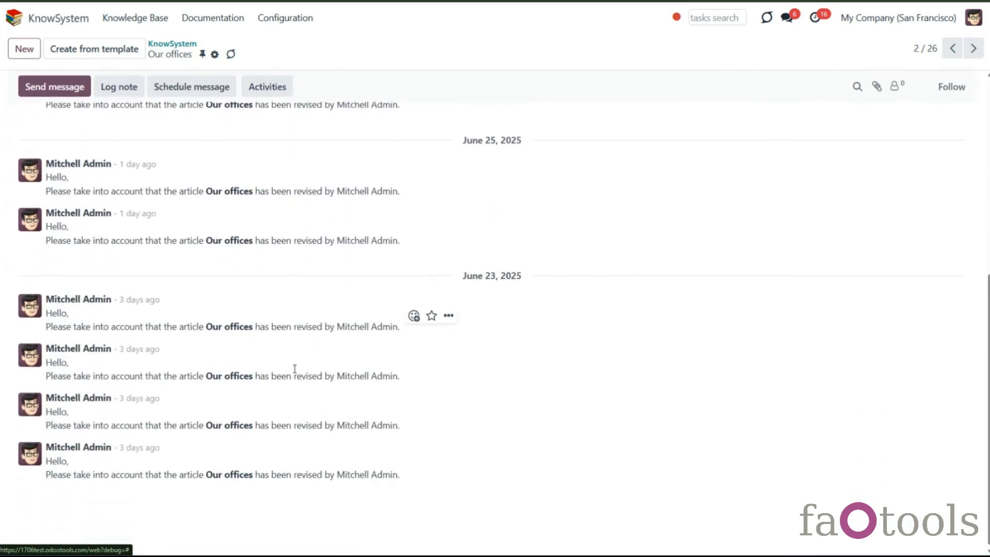
scroll(295, 372, up, 3)
scroll(296, 371, up, 2)
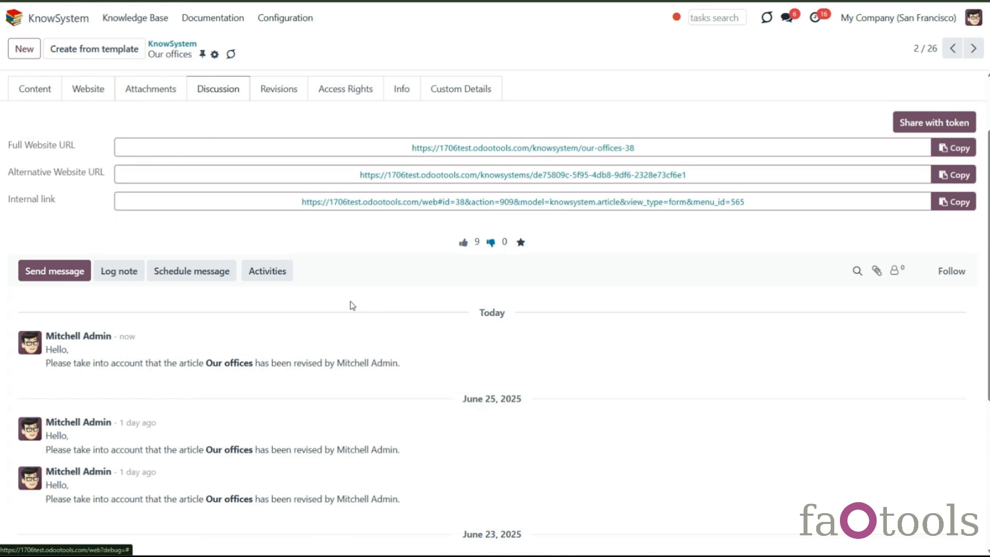
click(79, 272)
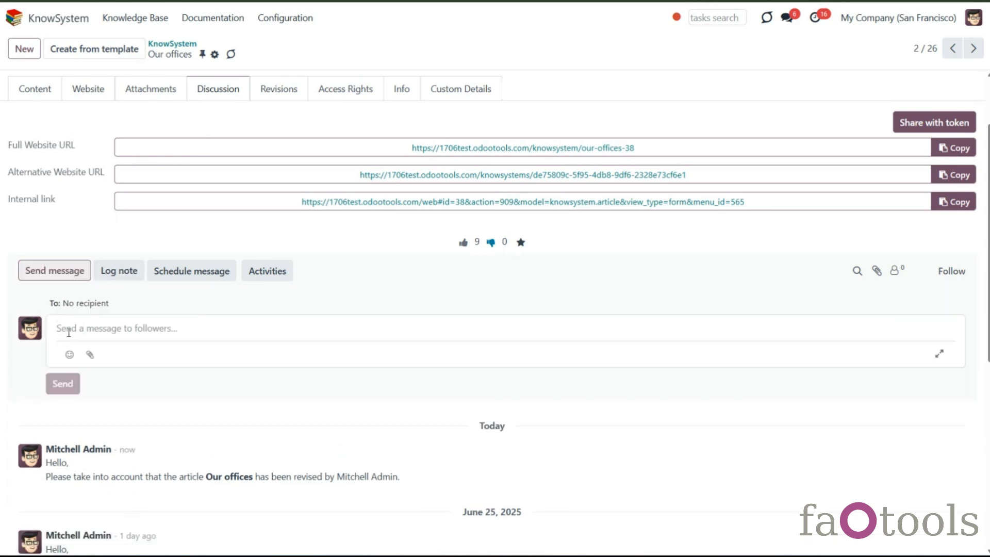
text(Hello!)
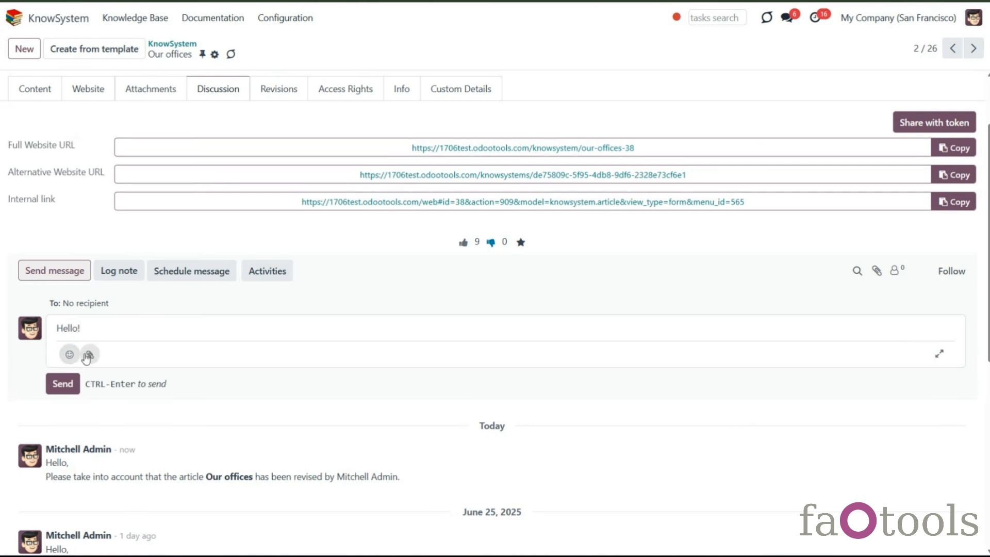
click(69, 354)
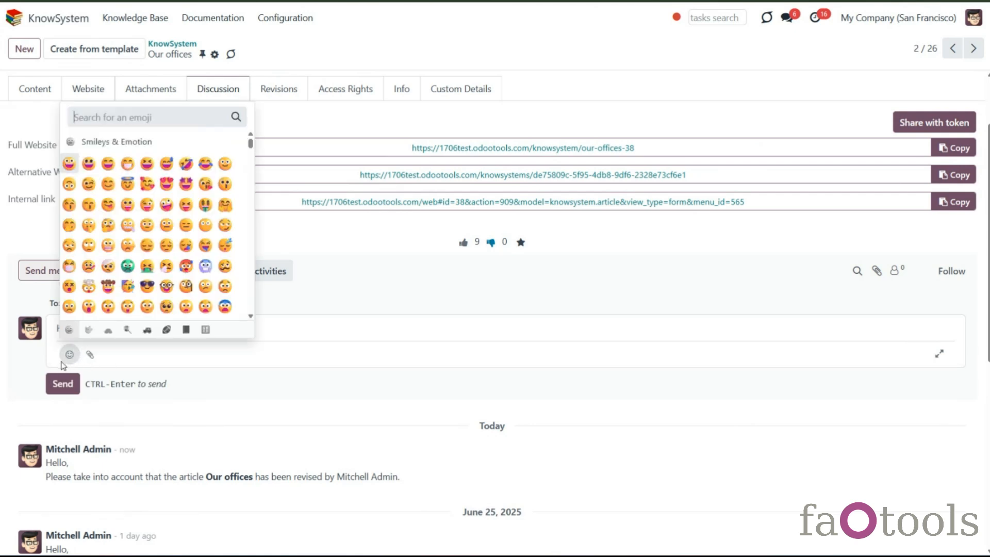
click(70, 166)
click(90, 355)
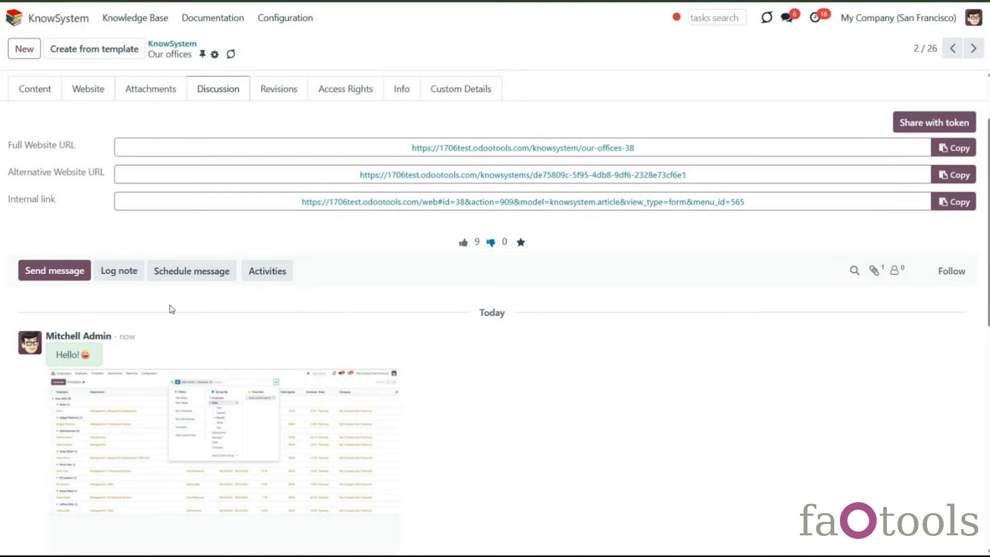
- Open the log note composer and the Schedule Activity dialog, then cancel the dialog
click(118, 272)
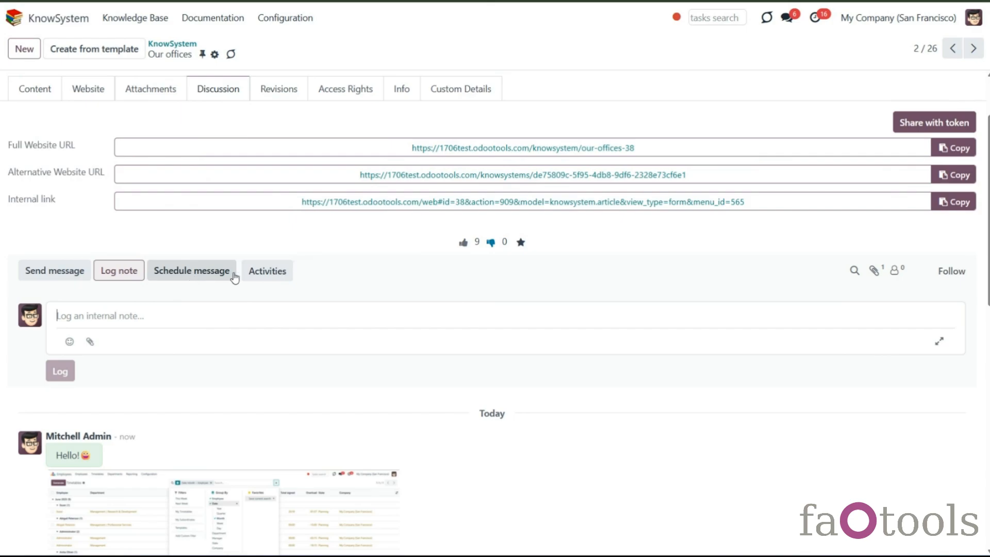
click(261, 274)
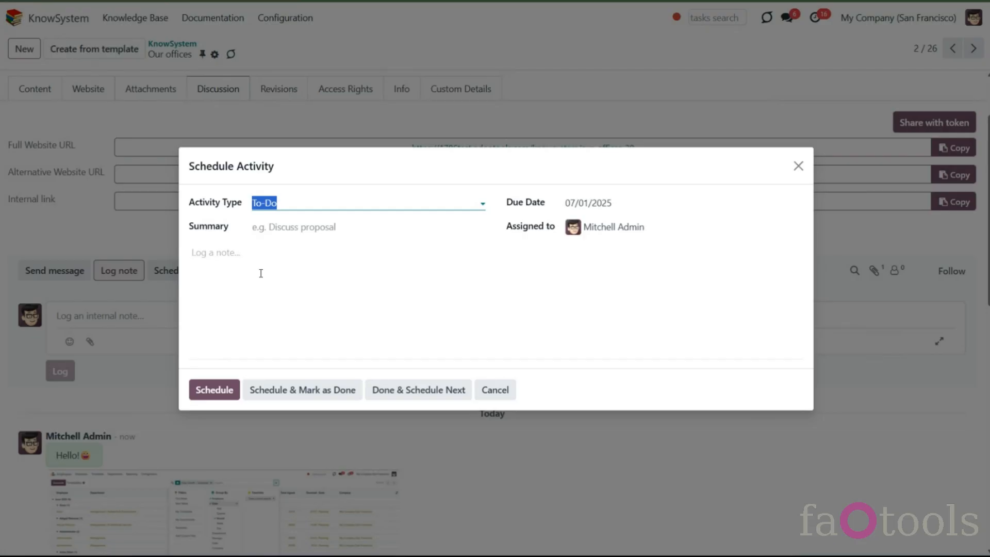
click(497, 390)
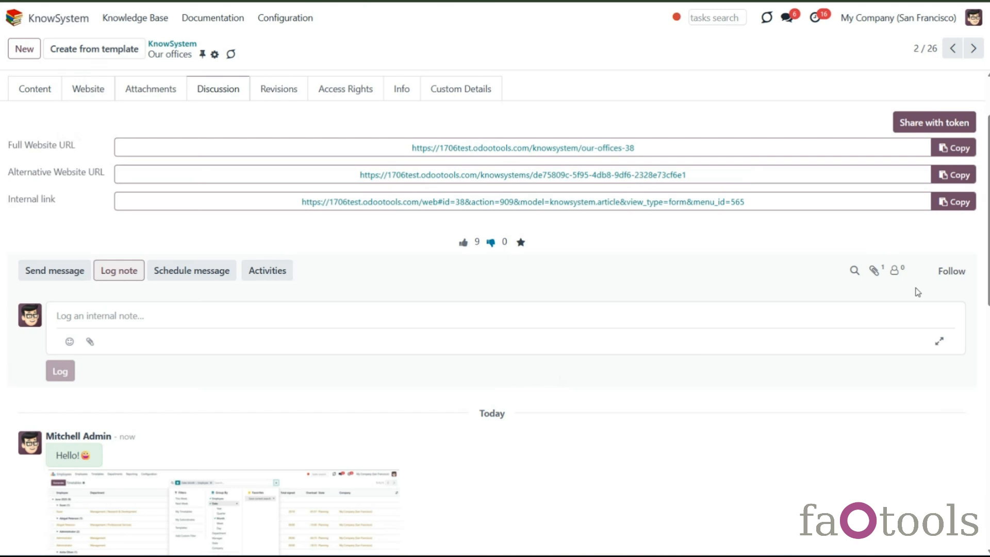
- Follow the article and invite two contacts as additional followers
click(958, 271)
click(943, 274)
click(951, 271)
click(896, 270)
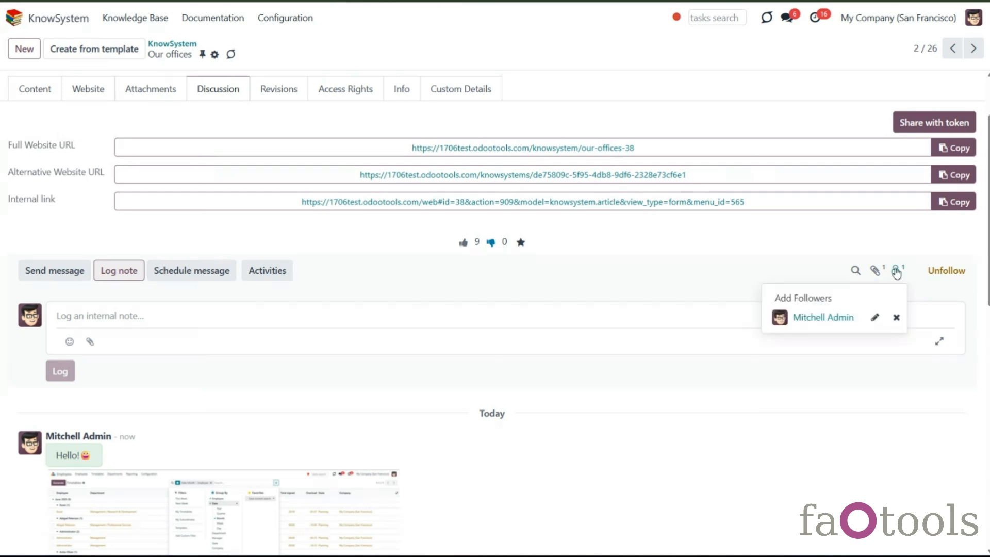
click(815, 303)
click(353, 202)
click(419, 215)
click(458, 202)
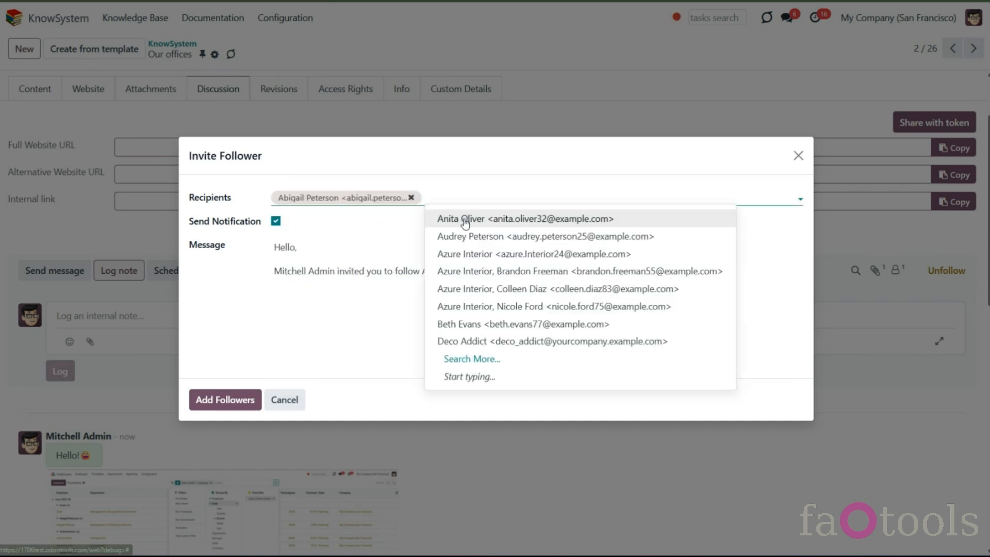
click(466, 219)
click(238, 397)
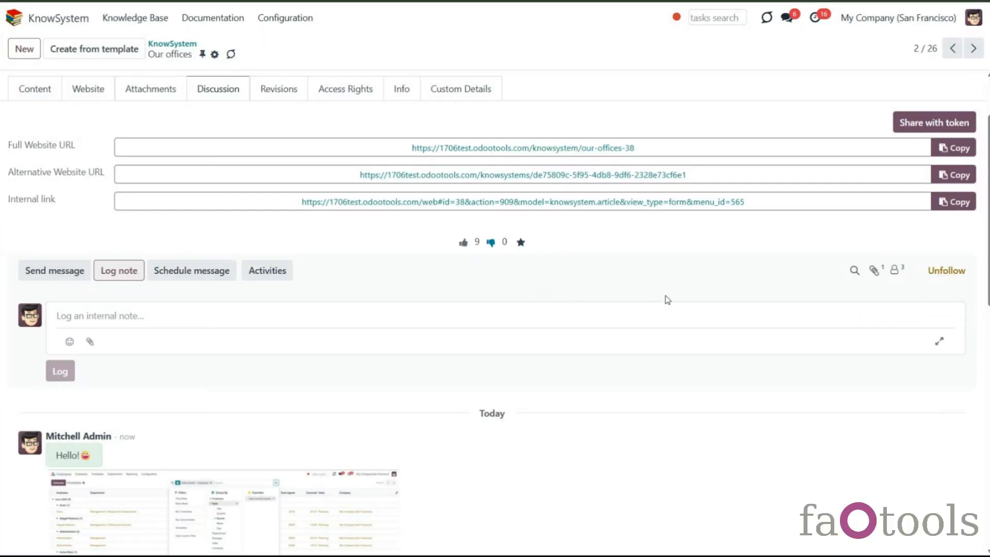
- Share the article with token to a contact of Azure Interior and check the posted invitation
scroll(666, 299, up, 2)
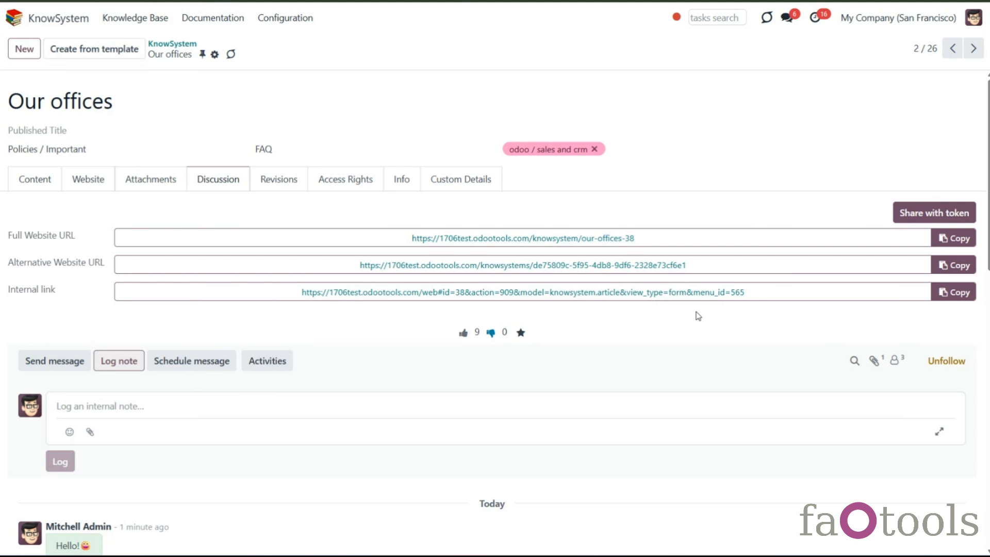
click(924, 222)
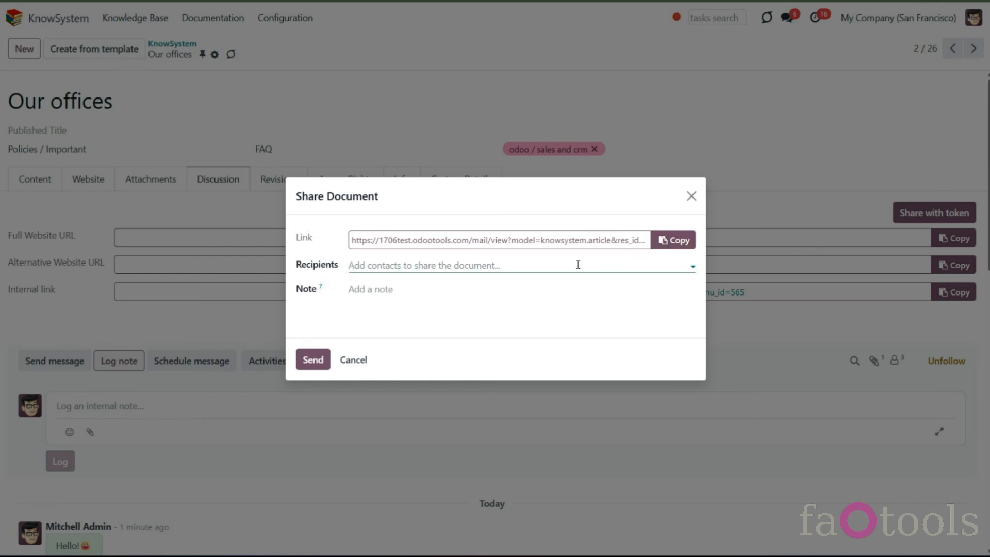
click(556, 270)
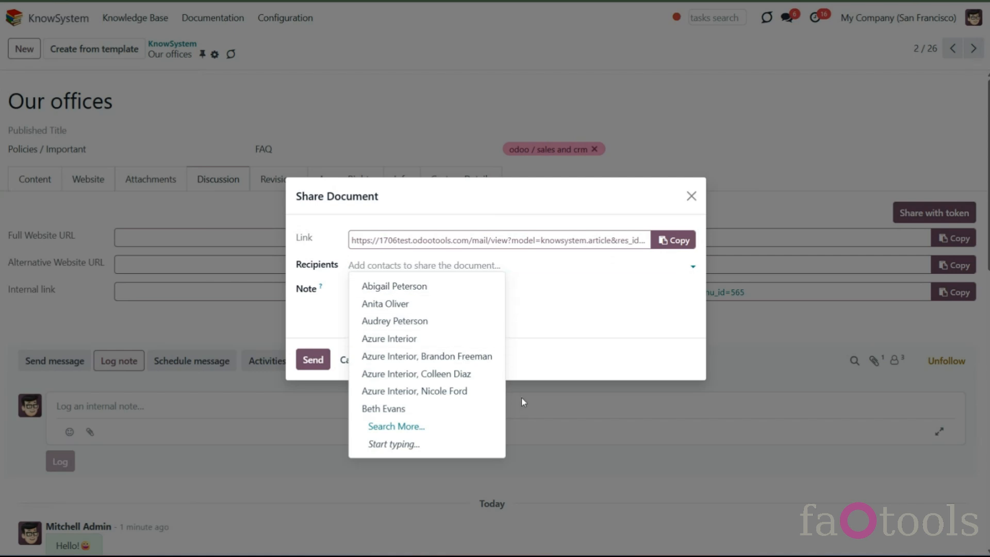
click(448, 356)
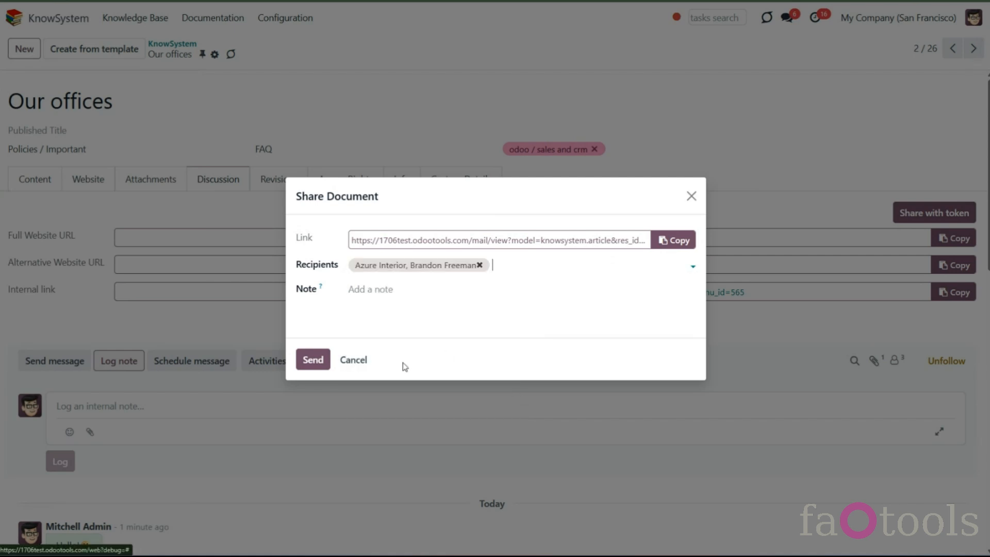
click(312, 363)
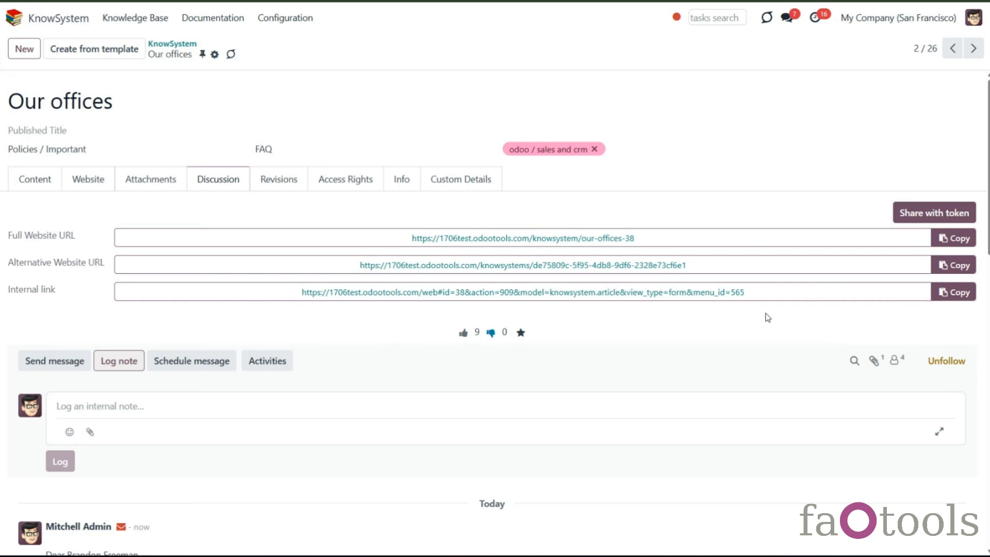
scroll(342, 427, down, 3)
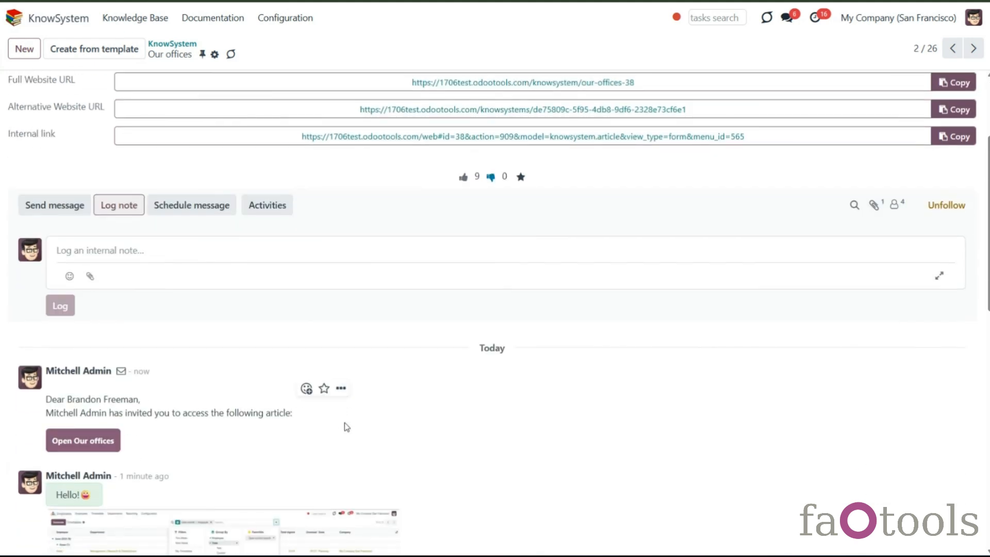
scroll(345, 422, up, 3)
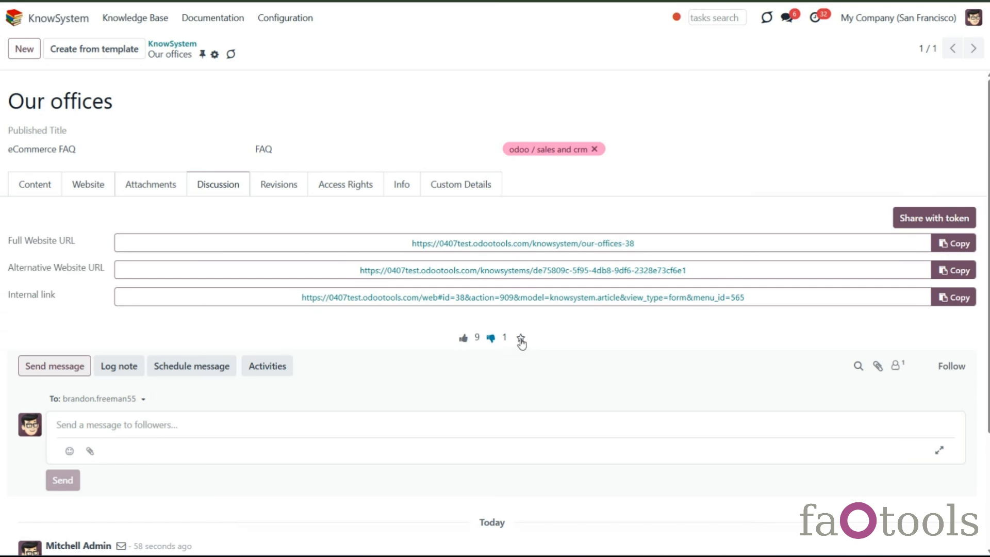
- Mark the article as a favourite and toggle its like and dislike votes
click(521, 339)
click(491, 338)
click(464, 339)
click(491, 340)
click(464, 338)
- Restore the 06/23/2025 10:40:57 revision as the main article version and return to the revision list
click(215, 55)
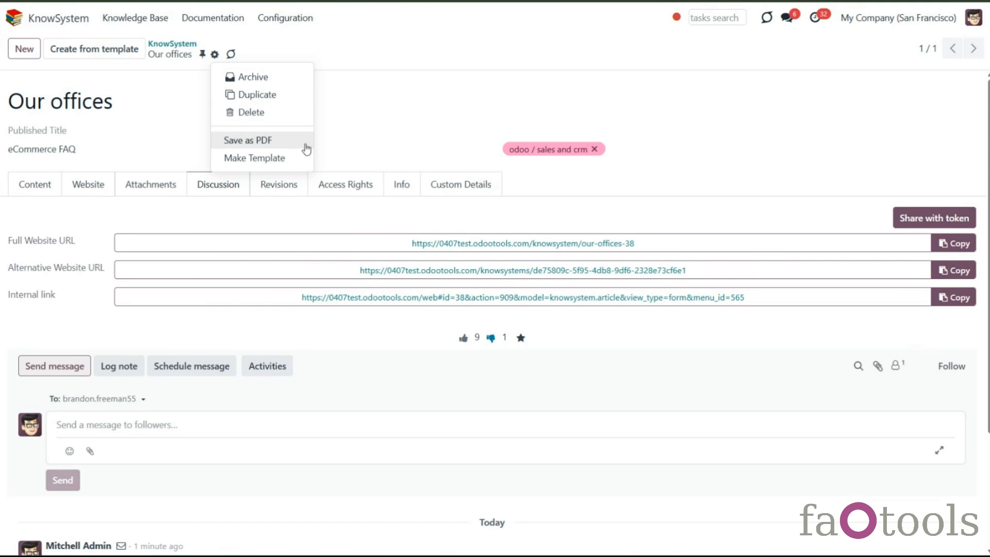
click(298, 214)
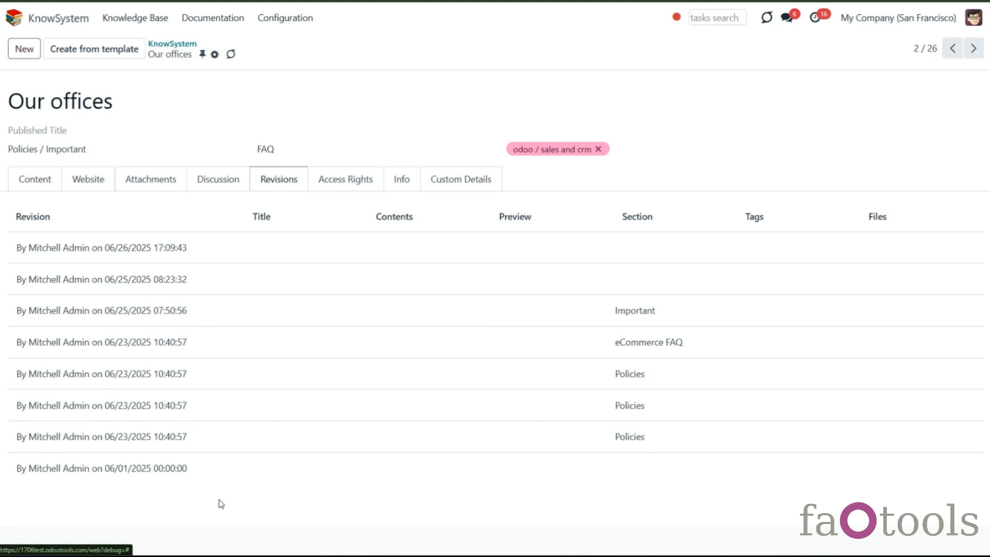
click(334, 342)
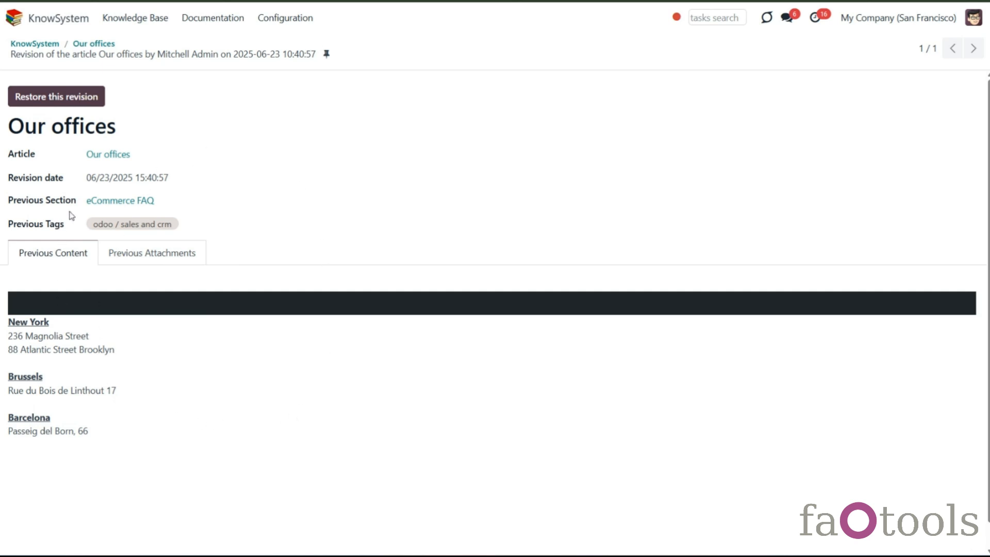
click(65, 99)
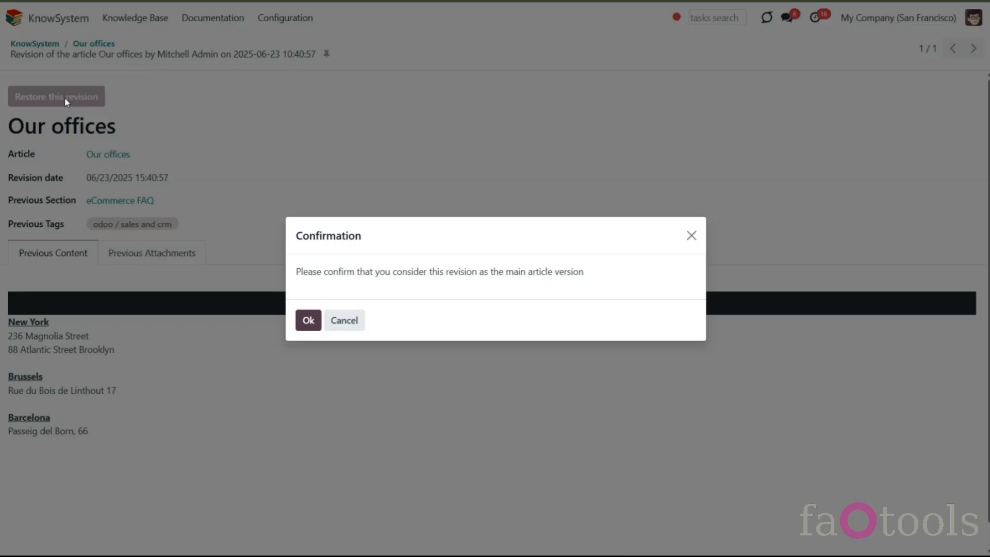
click(304, 321)
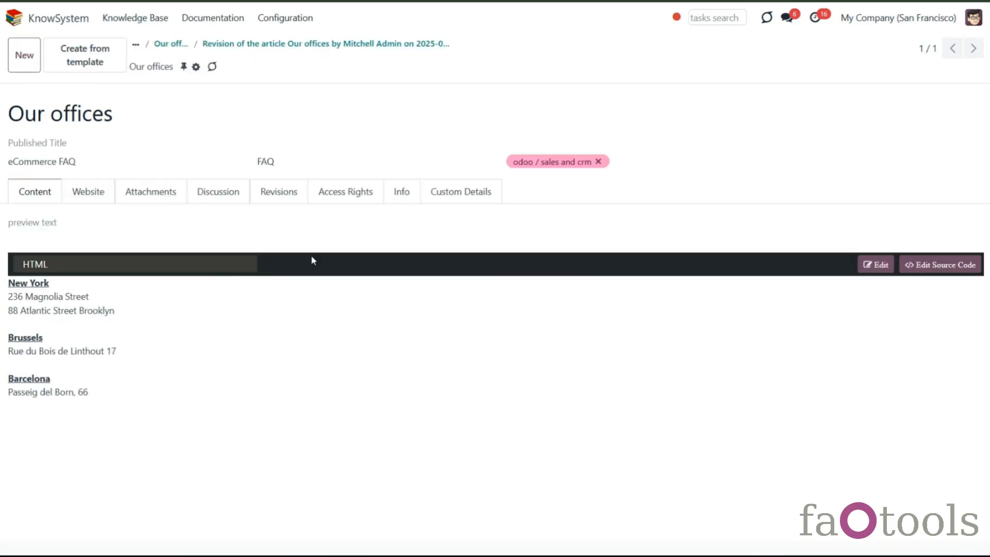
click(287, 194)
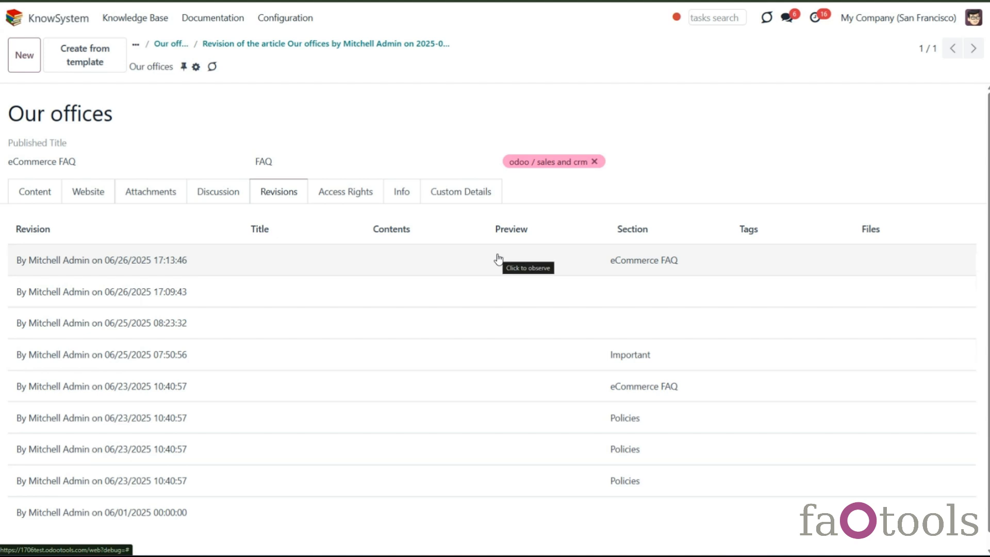
- Set the article's Active till date to 07/03/2025 among its info settings
click(406, 202)
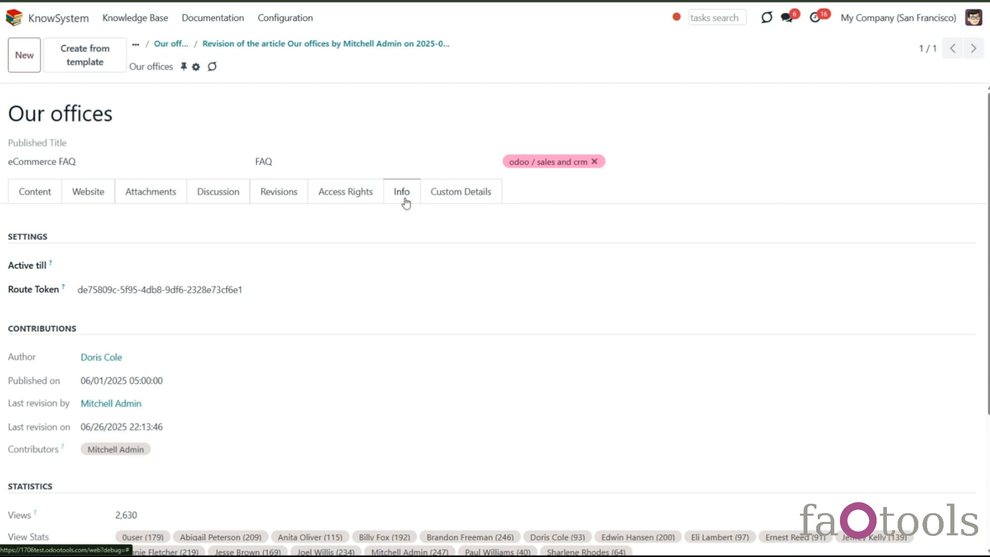
scroll(406, 208, down, 2)
scroll(408, 210, down, 1)
scroll(407, 210, up, 1)
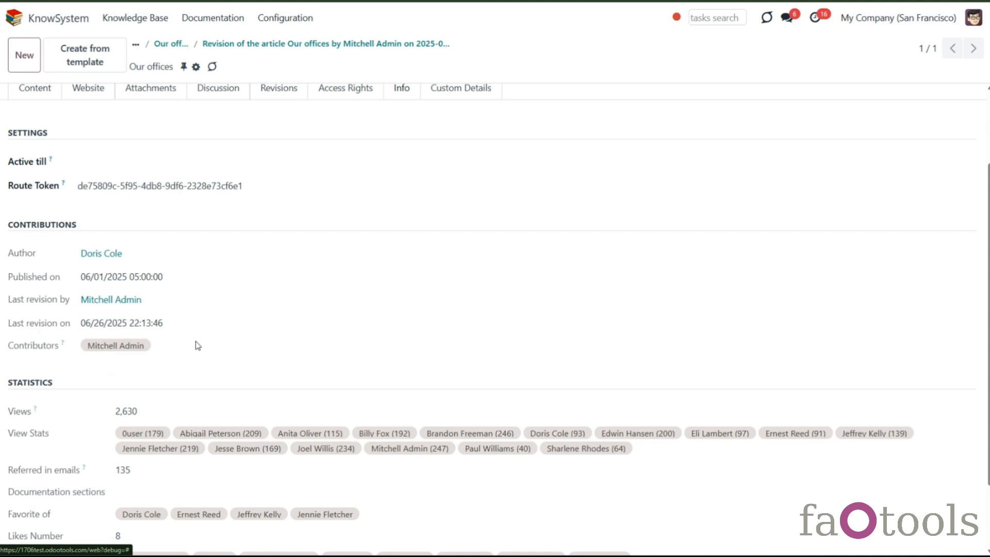
click(137, 169)
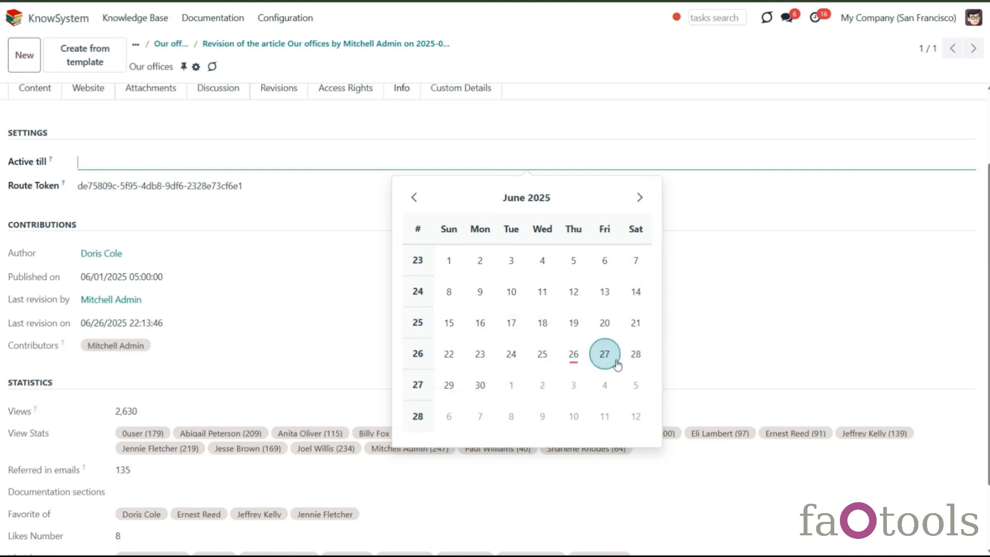
click(573, 387)
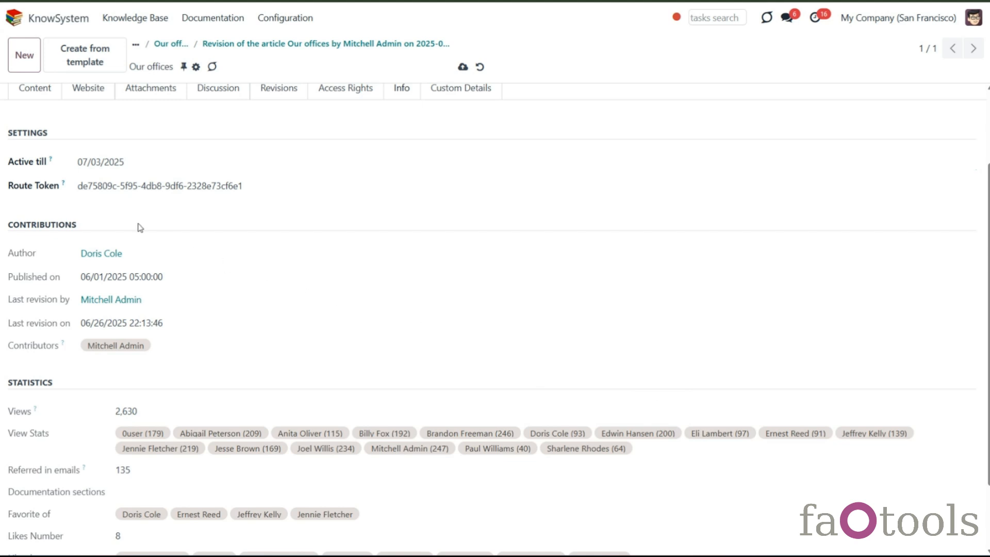
- Open the article's revision history list
mouse_move(52, 161)
scroll(146, 215, down, 2)
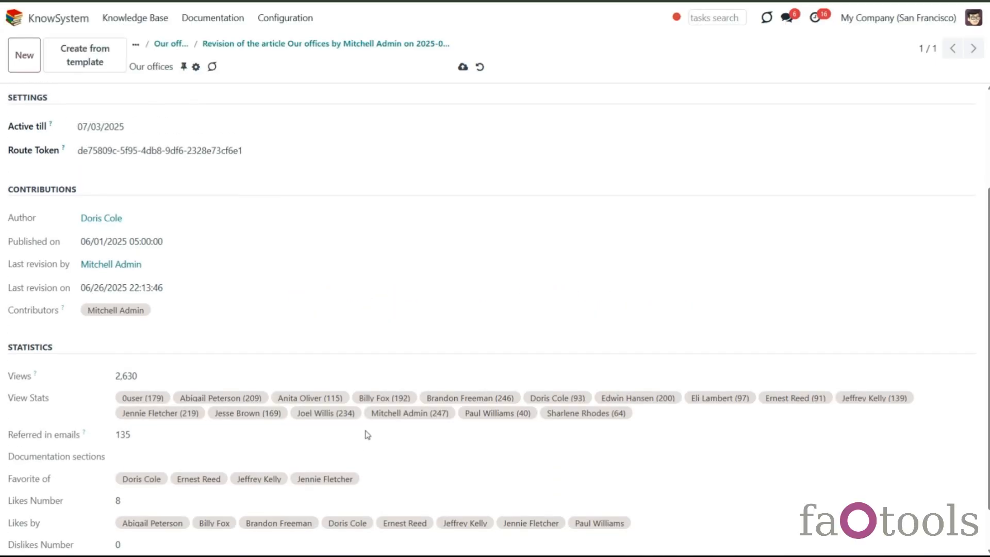
scroll(365, 434, up, 3)
click(278, 193)
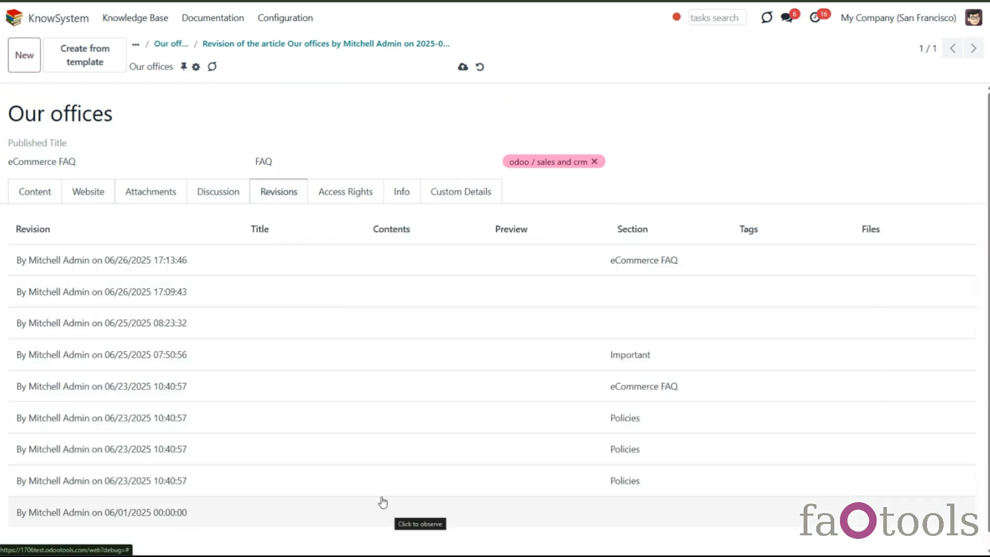
- Rename the article to Our new offices and save it
click(51, 114)
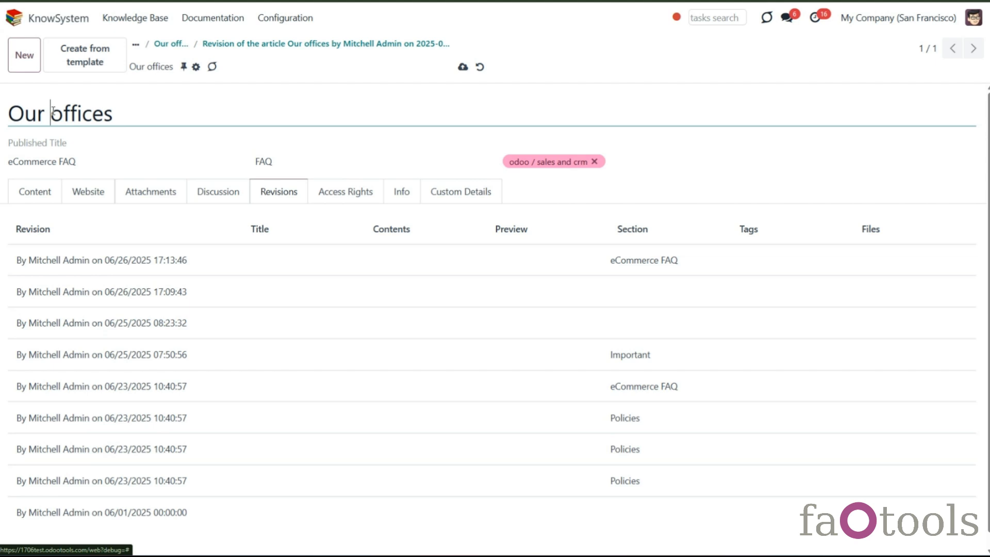
text(new)
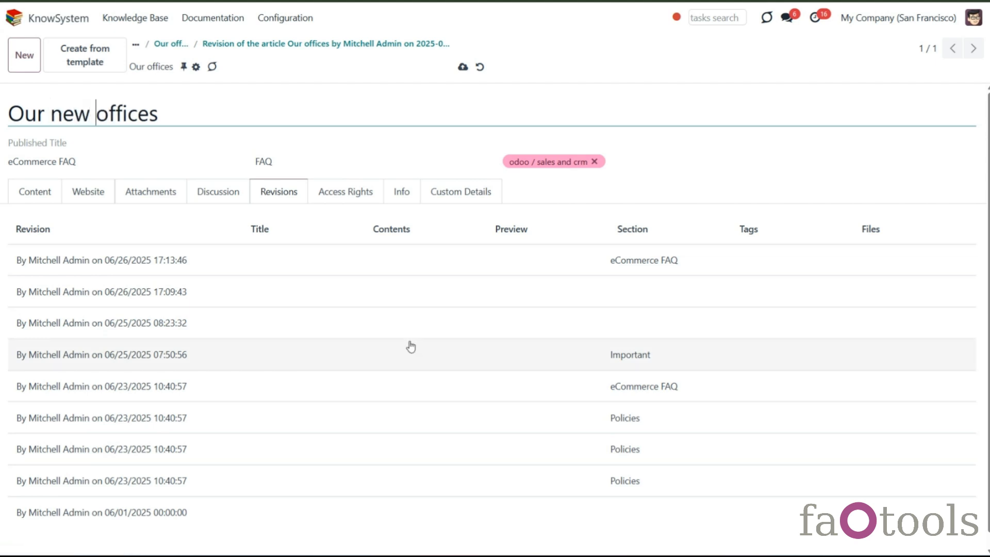
click(463, 67)
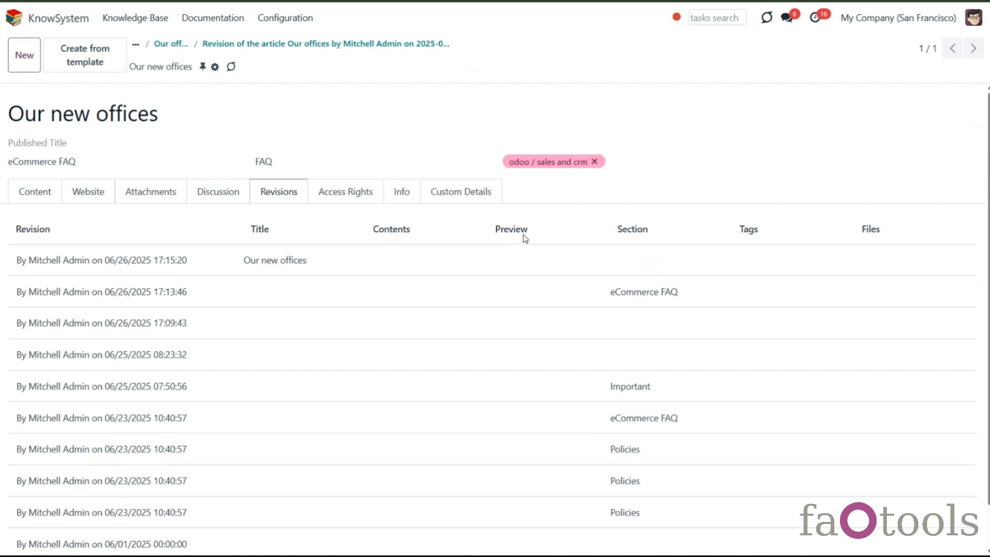
- Change the article's section to Guidelines and save
click(354, 160)
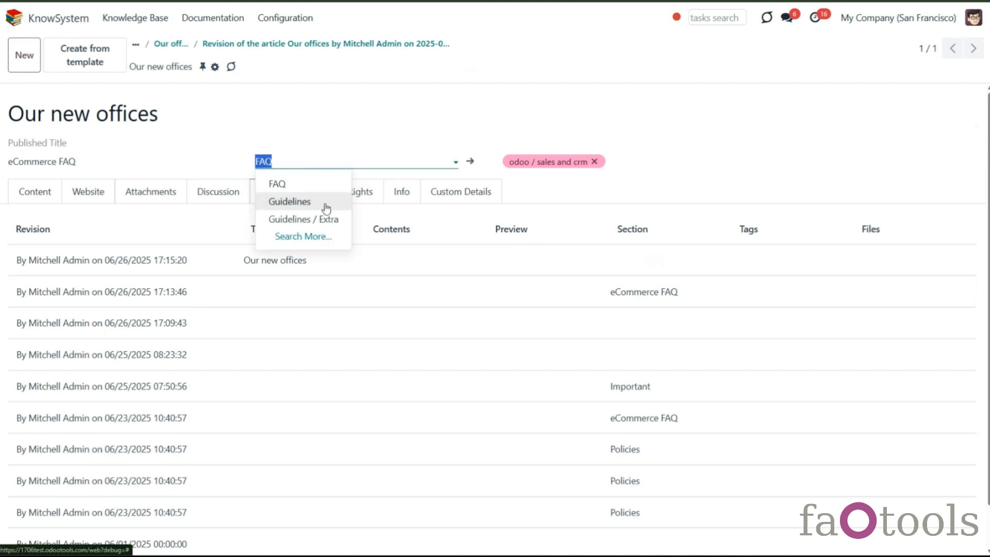
click(326, 202)
click(463, 67)
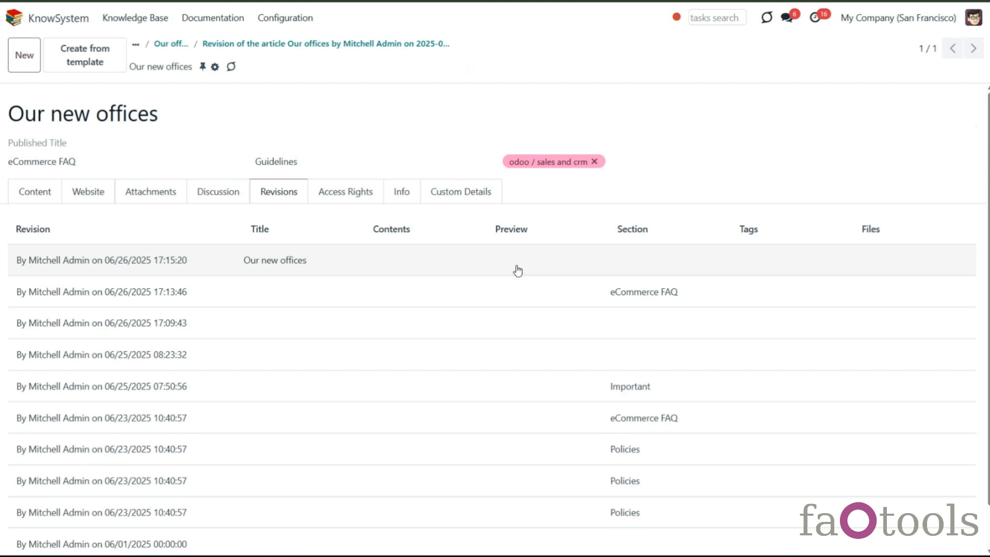
- Add the odoo / sales and crm / quotations and orders and clients / azure interior tags to the article and save
click(644, 162)
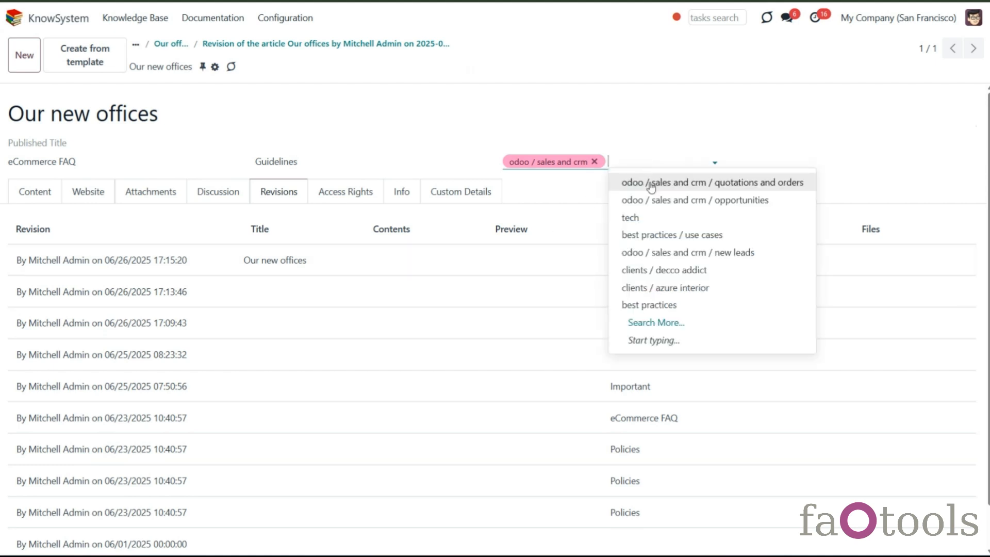
click(669, 182)
click(771, 163)
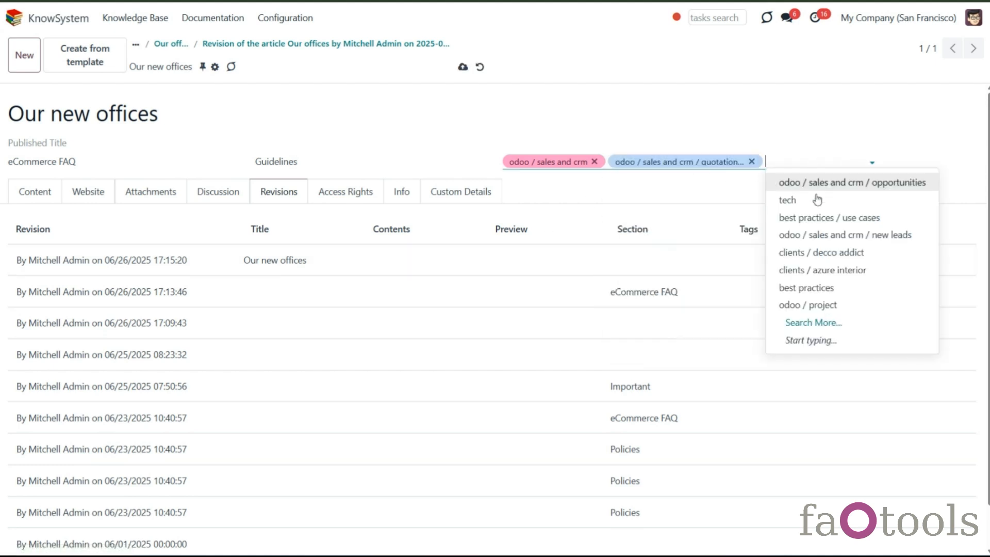
click(824, 270)
click(463, 67)
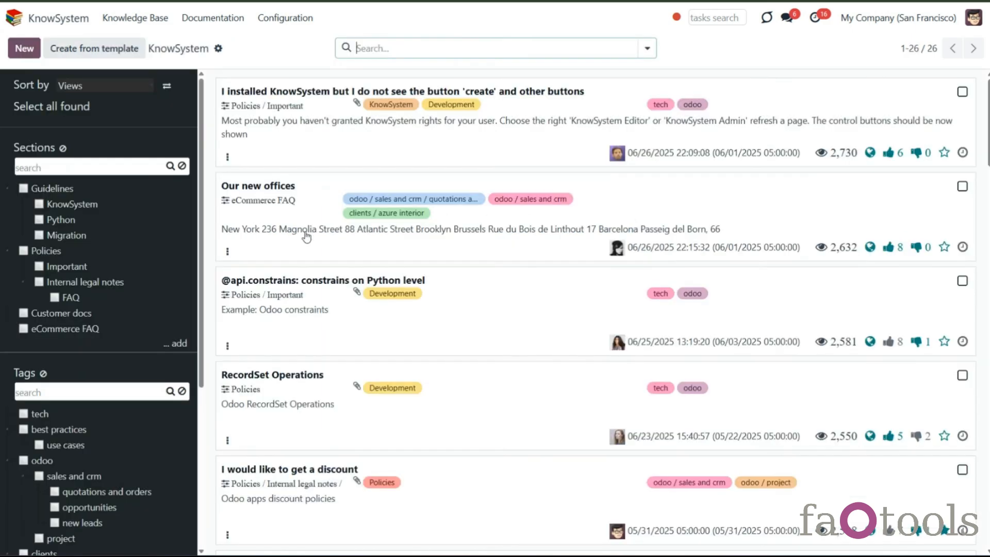
- Open Our new offices and browse its revision list and the next article's revisions
click(307, 238)
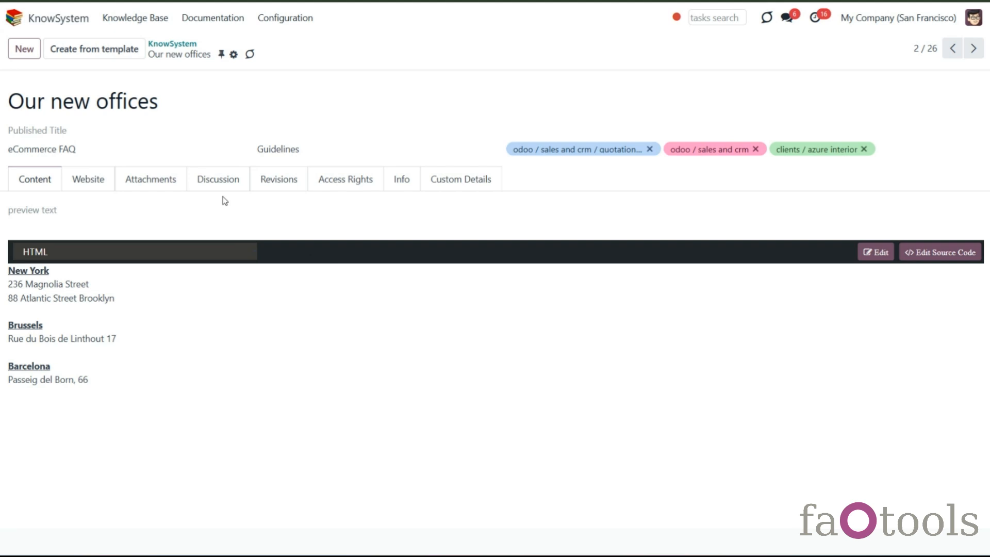
click(288, 183)
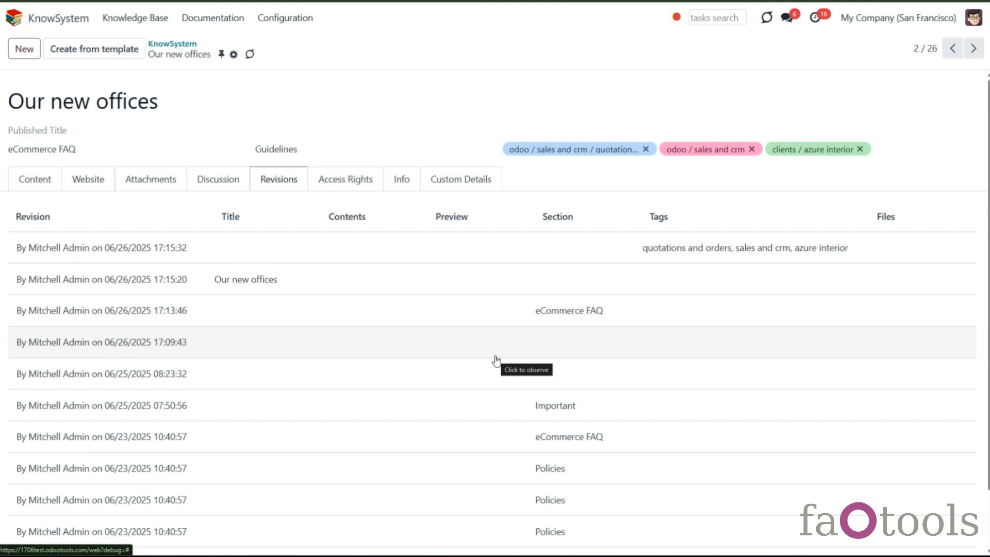
click(974, 49)
scroll(509, 404, down, 2)
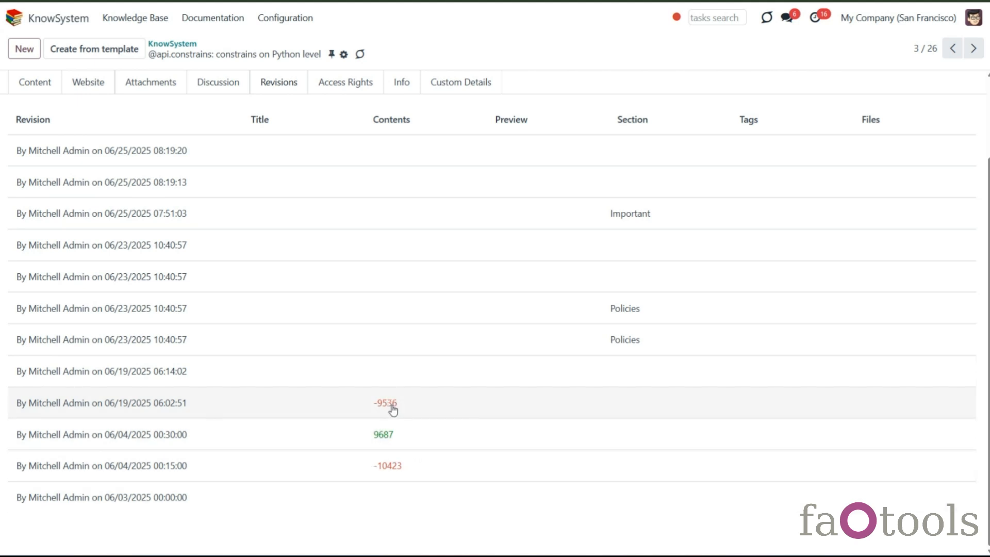
scroll(462, 386, up, 2)
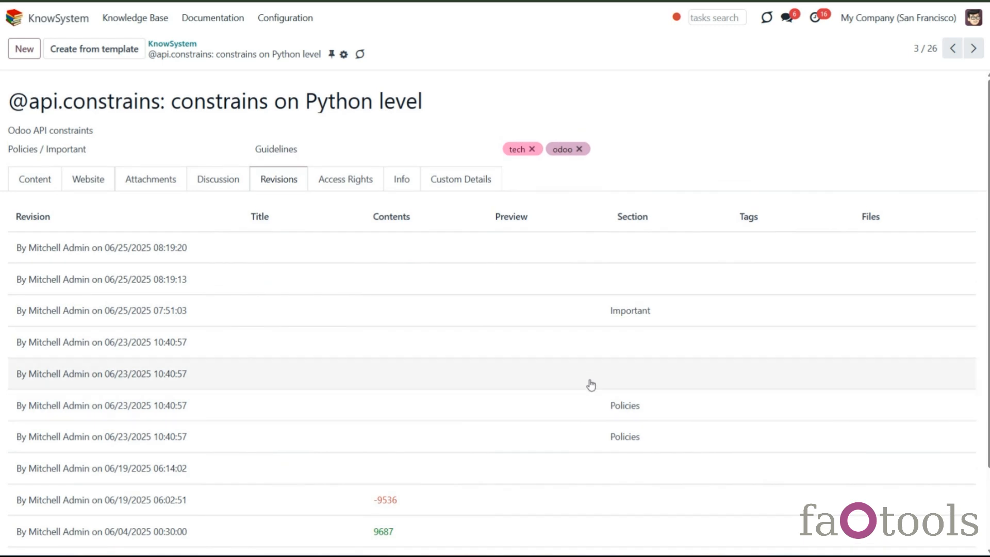
click(951, 51)
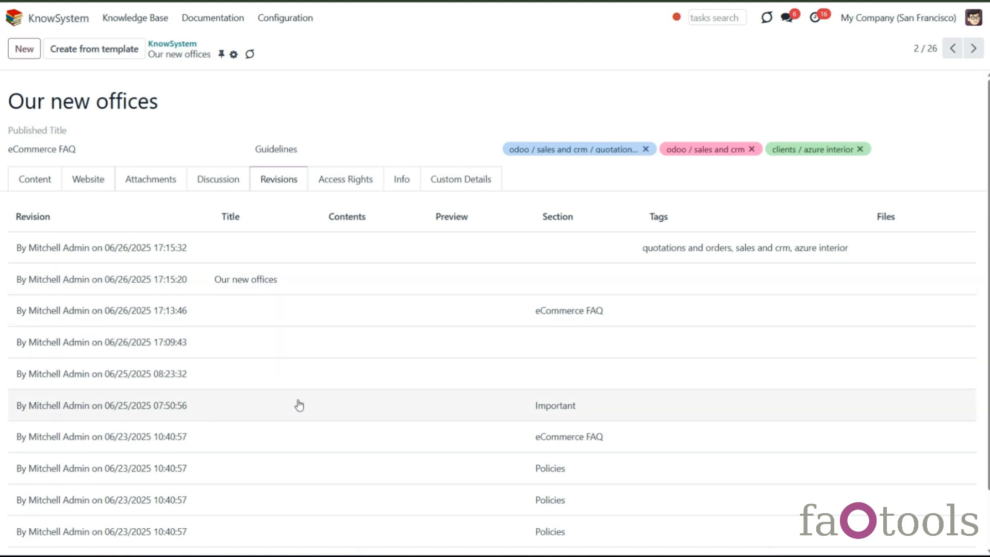
- Open the 06/25/2025 07:50:56 revision of Our new offices and restore it
click(299, 406)
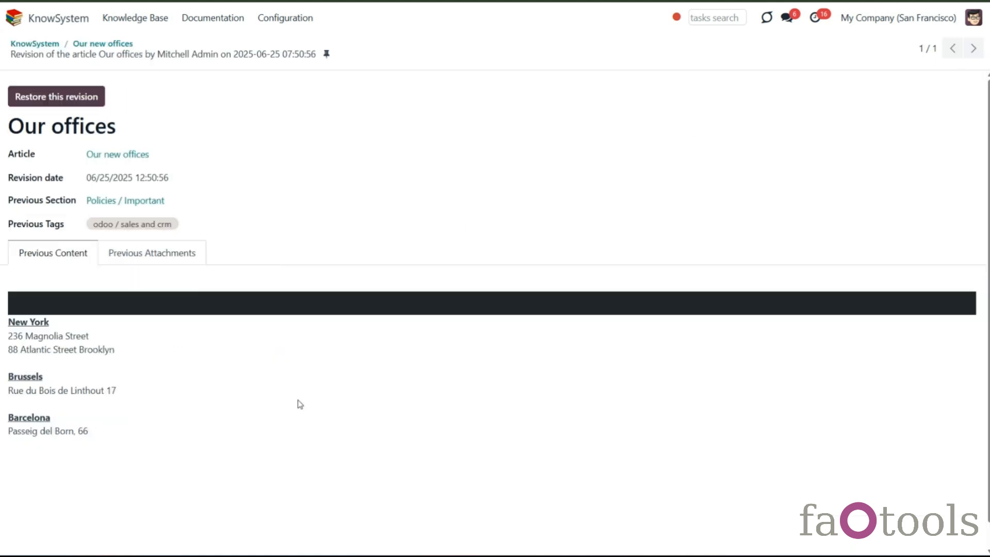
click(73, 103)
click(351, 319)
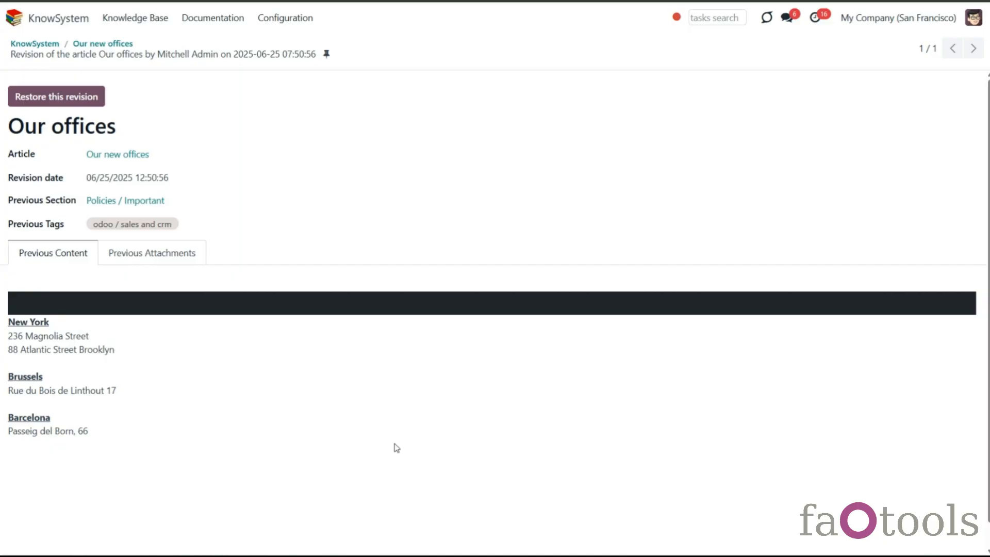
click(275, 195)
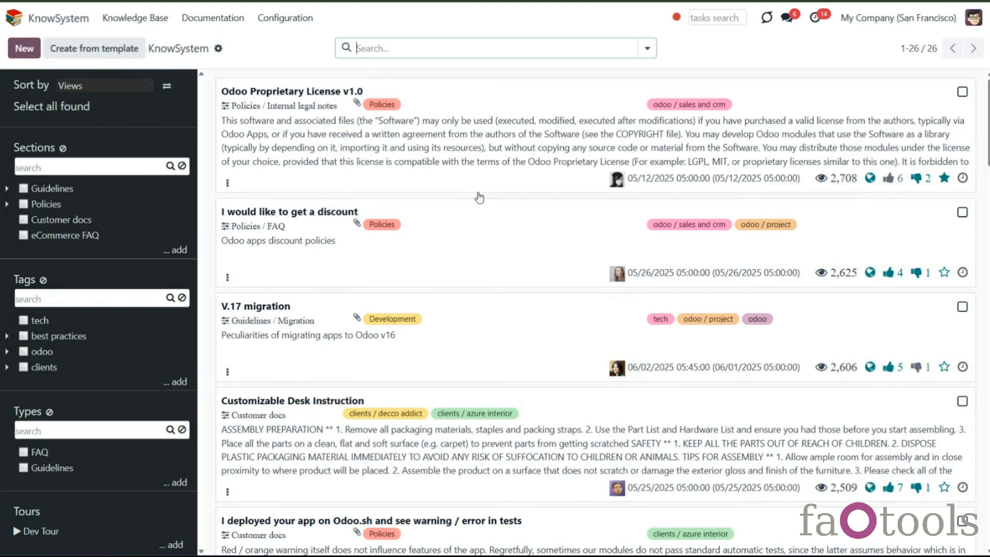
- Open the KnowSystem configuration settings, review them, save, and return to the knowledge base
click(285, 17)
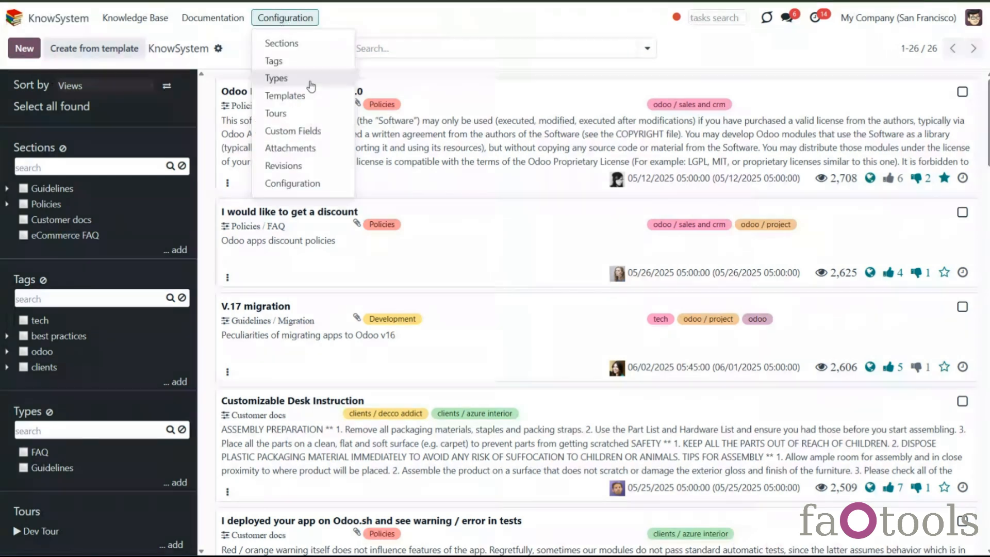
click(325, 183)
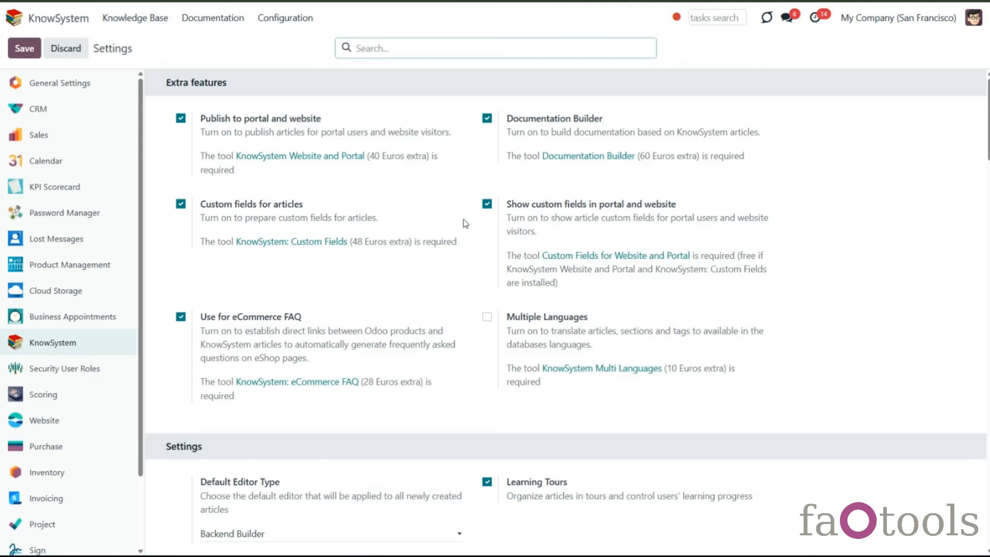
scroll(453, 230, down, 2)
scroll(454, 230, down, 5)
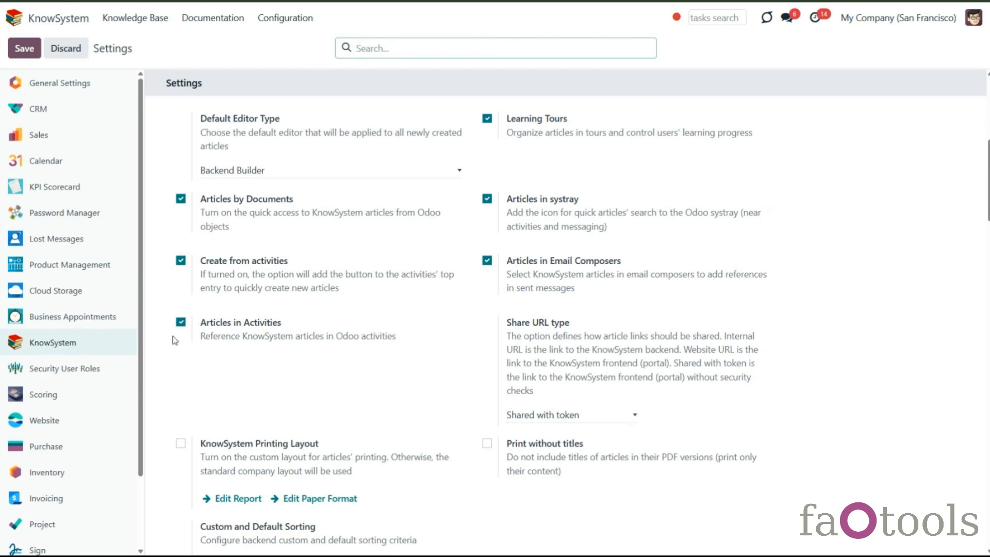
click(24, 50)
click(137, 20)
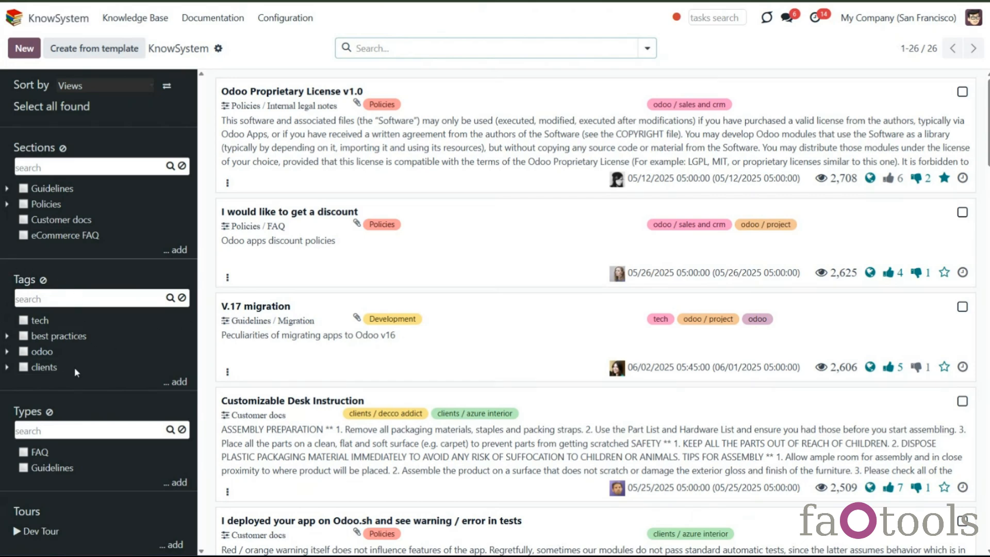
- Expand the best practices, odoo and sales and crm branches of the tag tree
click(6, 336)
click(8, 367)
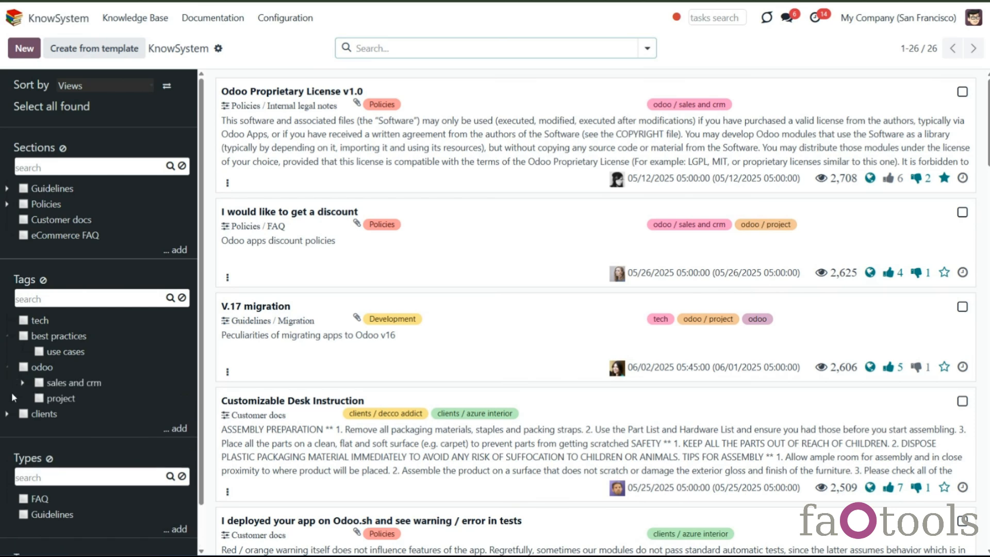
click(22, 382)
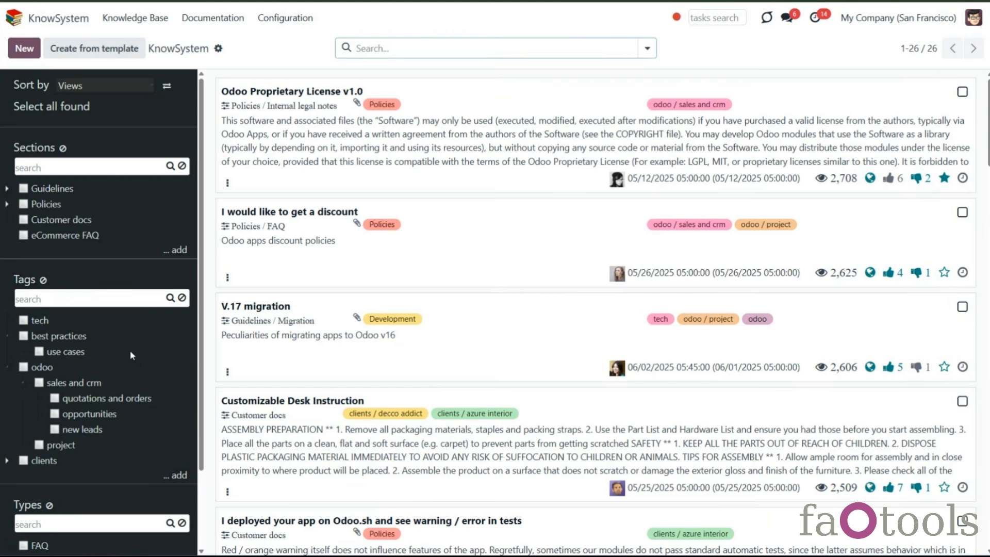
- Edit the best practices tag settings to apply it to all documents and save
right_click(58, 337)
click(56, 403)
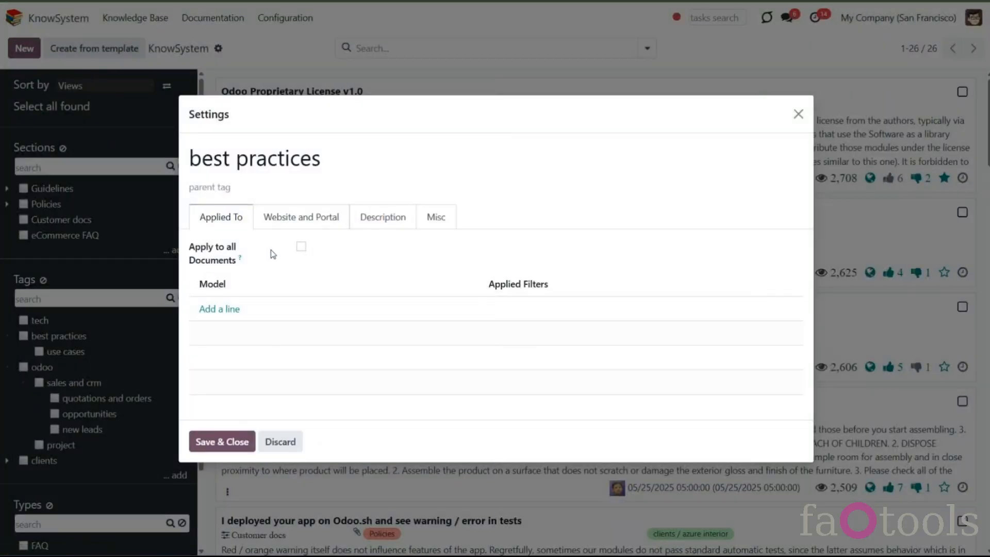
click(301, 246)
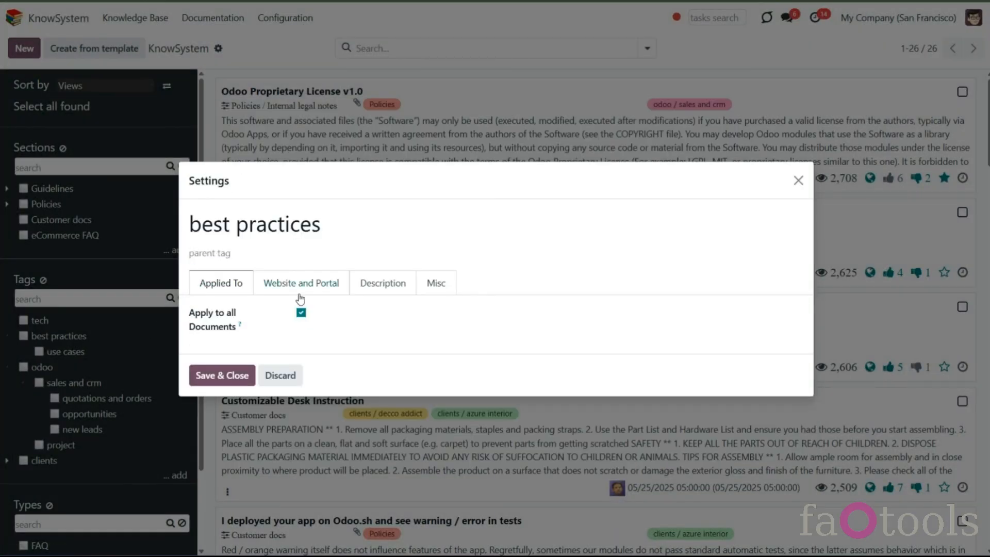
click(226, 375)
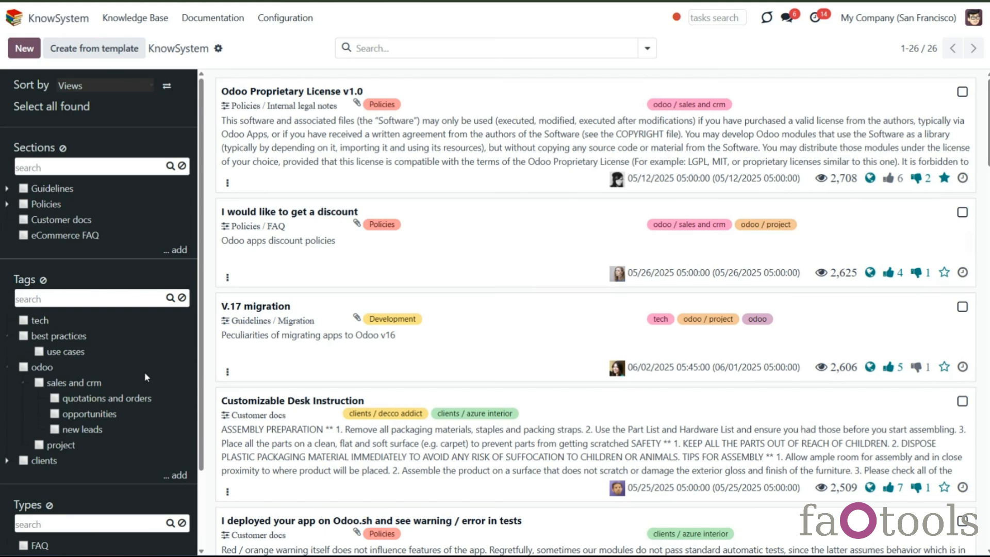
- Open the sales and crm tag settings and add Sales Order as an applied-to model
right_click(87, 387)
click(71, 445)
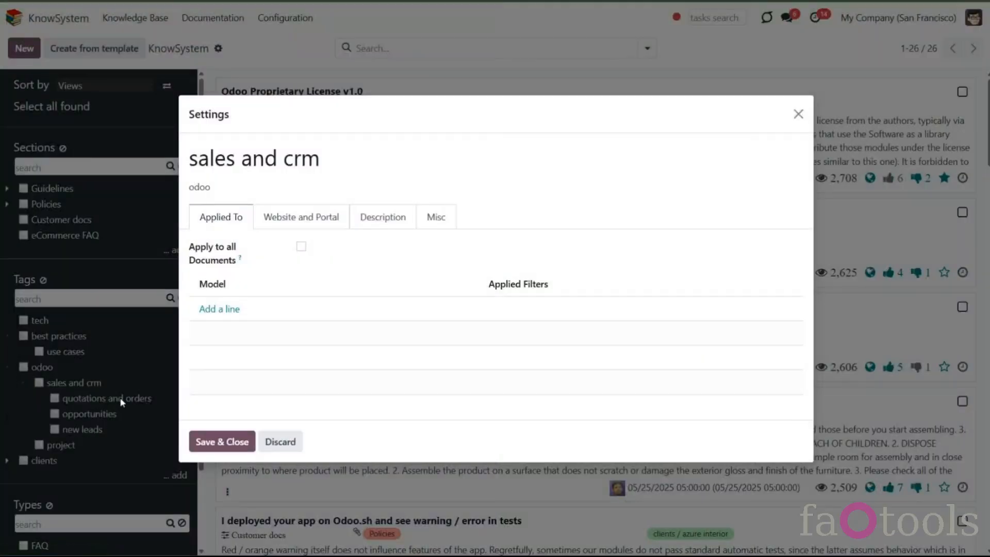
click(218, 310)
click(254, 275)
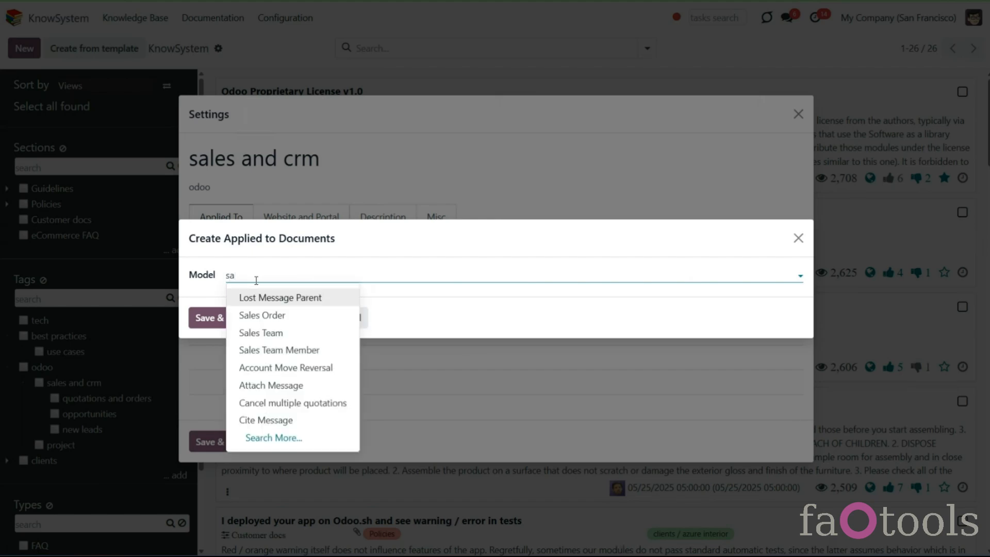
click(263, 316)
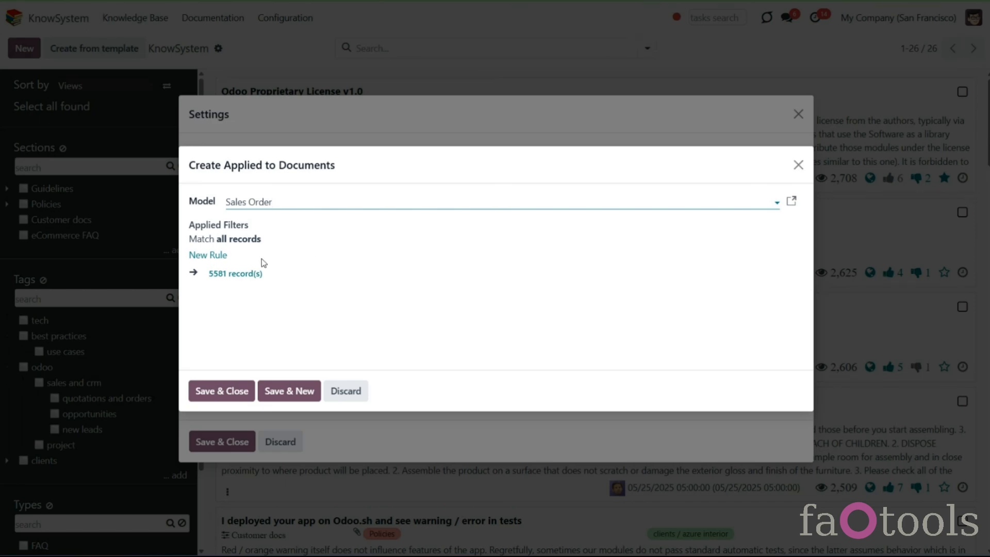
- Add a rule to the Sales Order applied-to line filtering orders whose Total is >= 1000
click(212, 256)
click(242, 267)
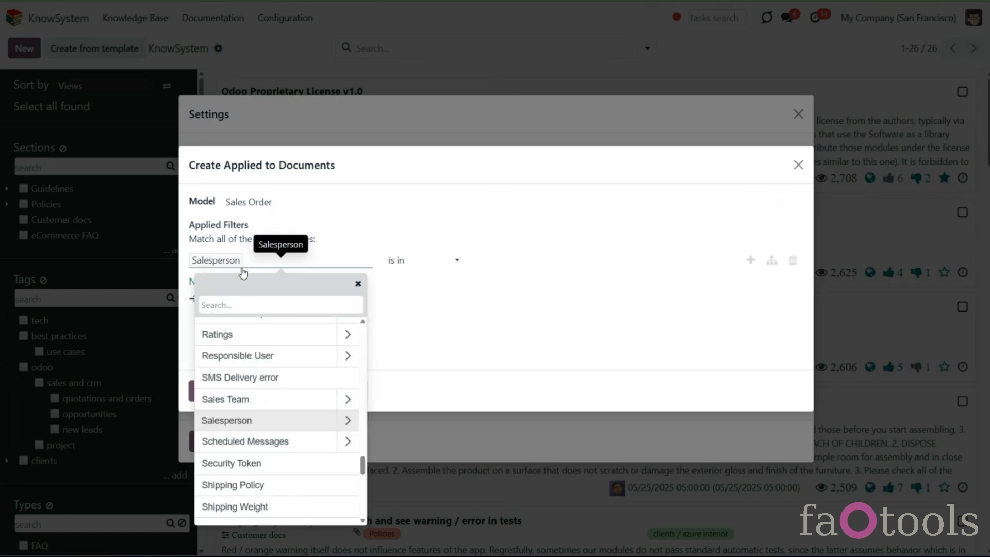
text(to)
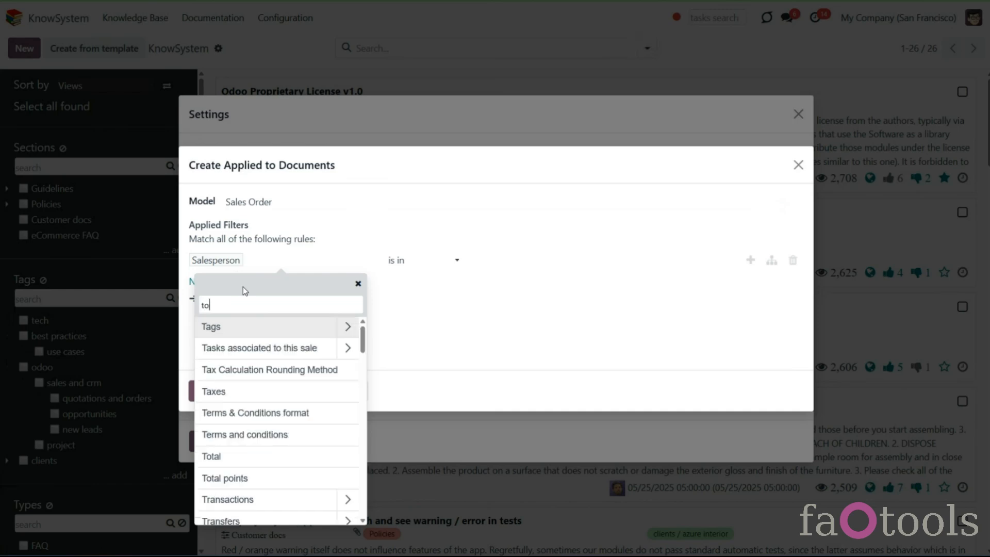
click(257, 330)
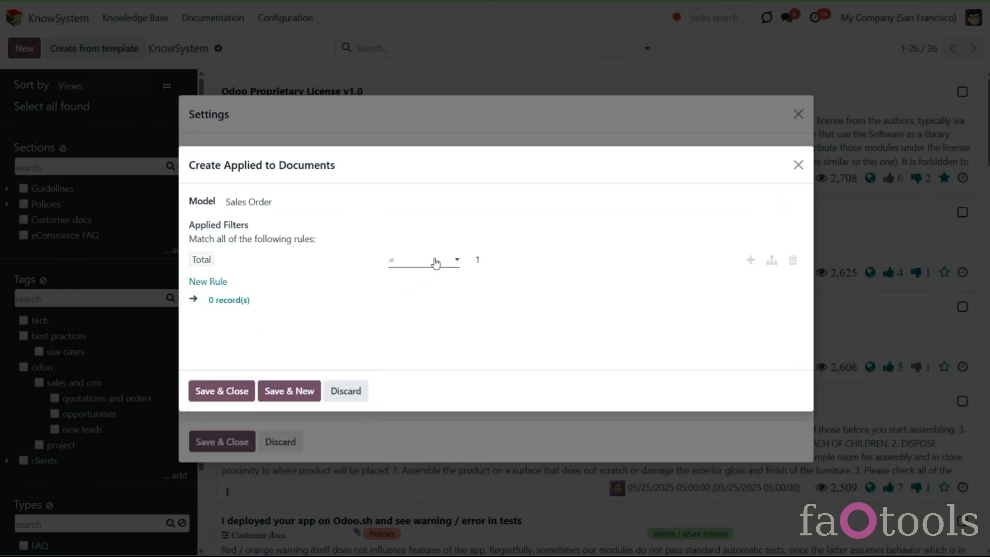
click(436, 263)
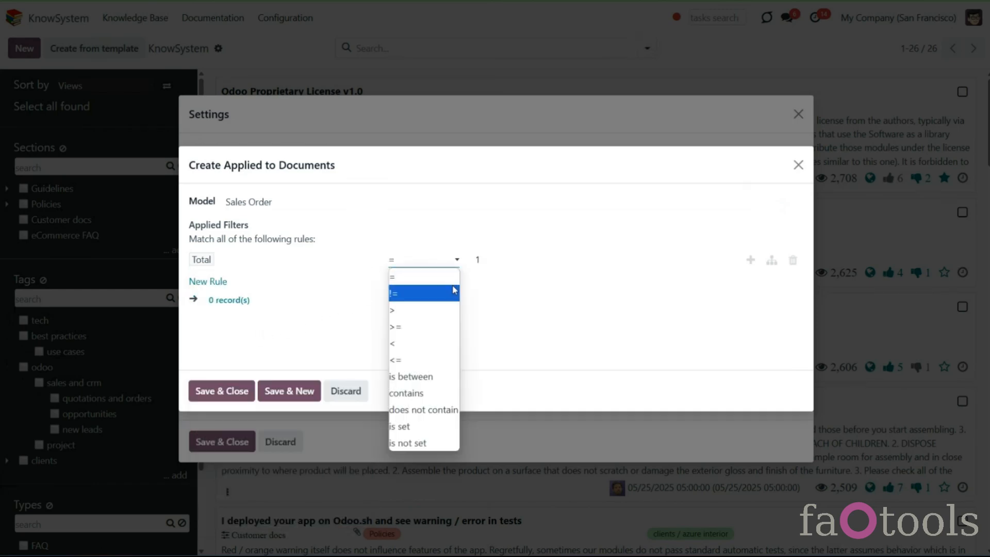
click(457, 326)
click(490, 262)
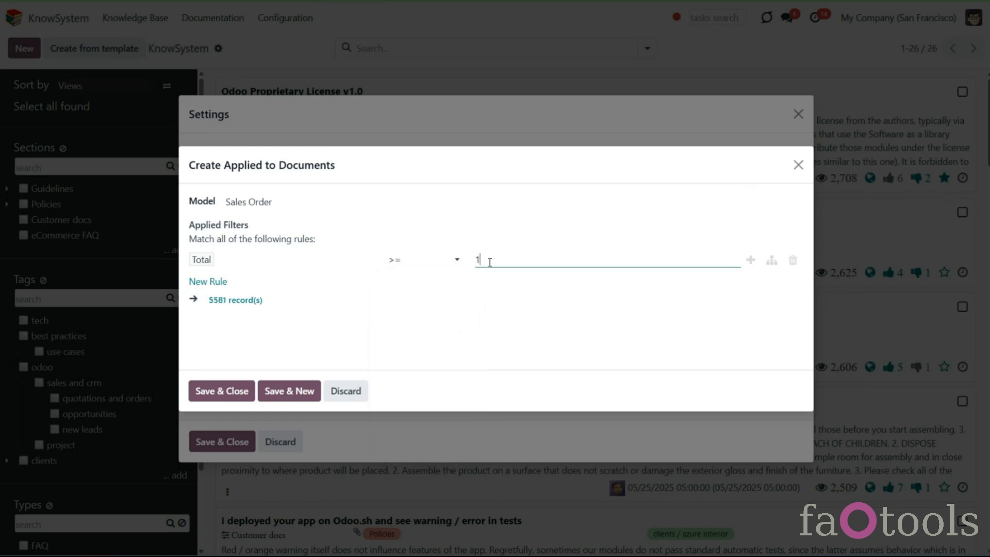
click(486, 299)
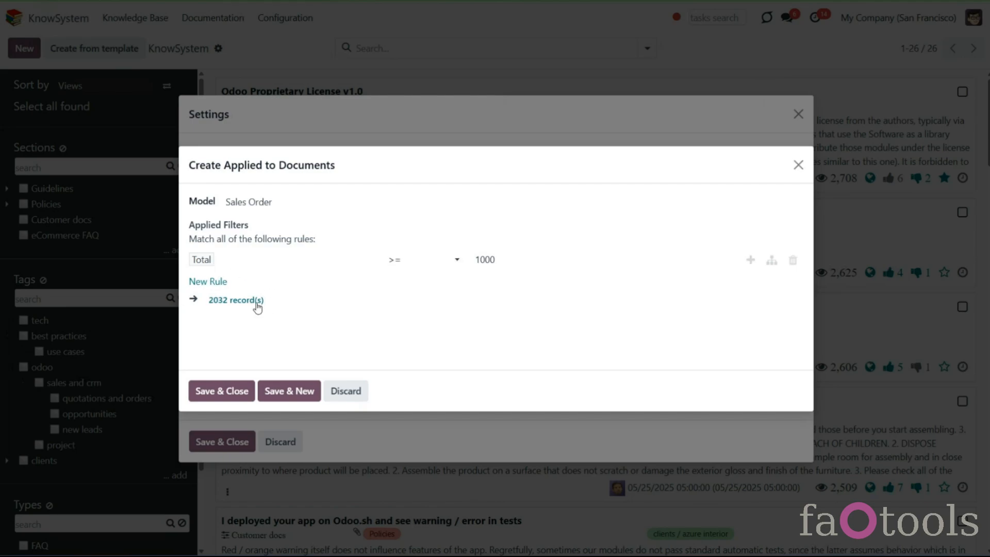
- Review the list of sales orders matching the Total filter rule
click(235, 300)
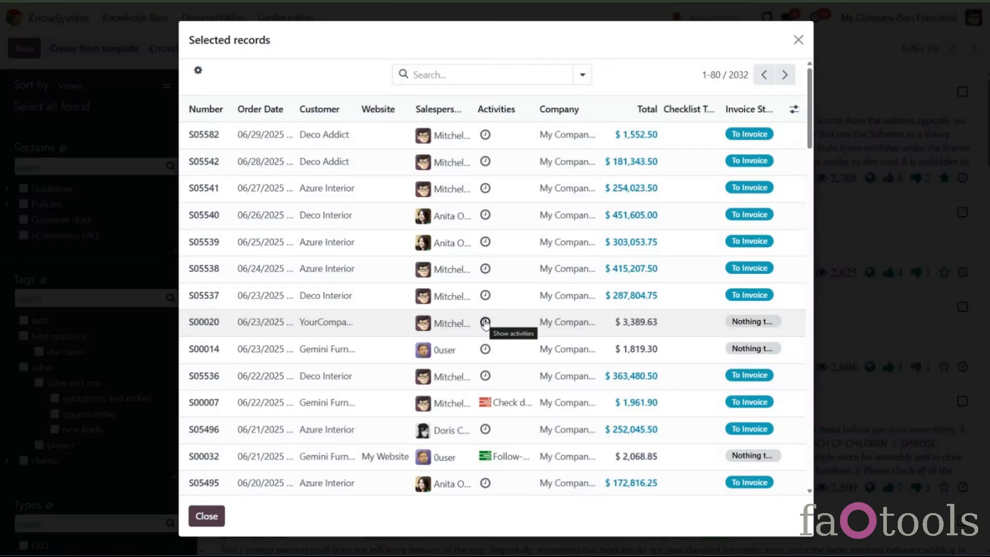
drag(187, 134, 218, 140)
click(272, 87)
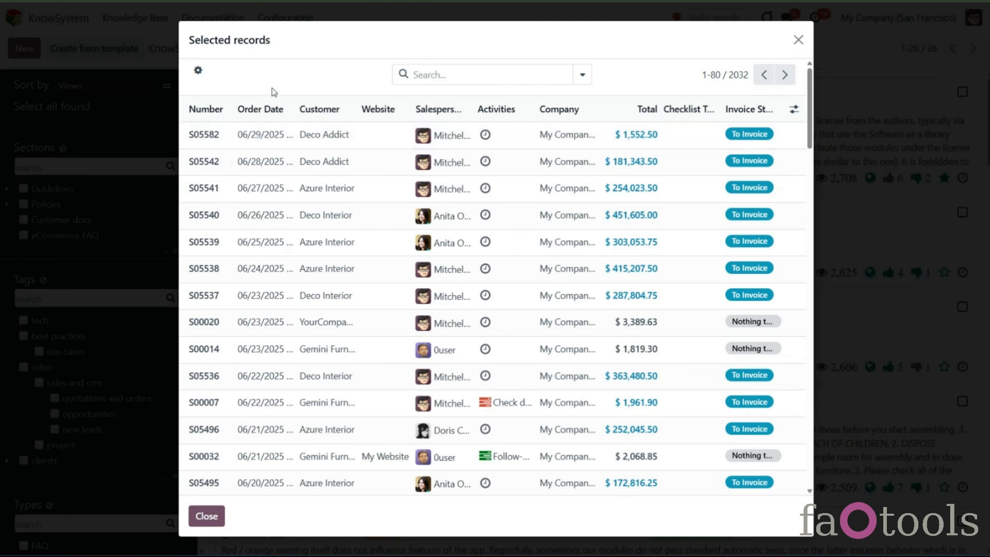
click(799, 40)
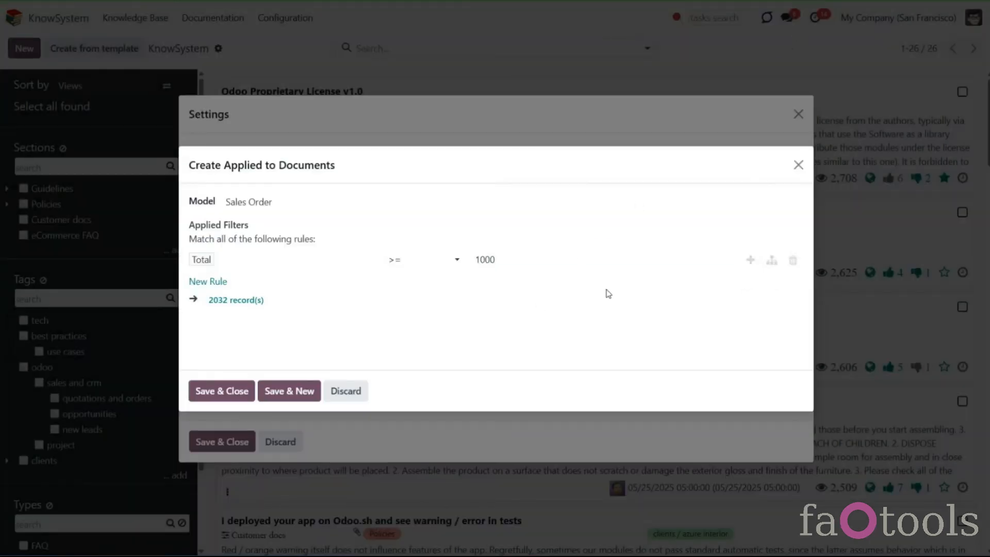
- Remove the duplicated rule and save the Sales Order applied-to line
click(751, 261)
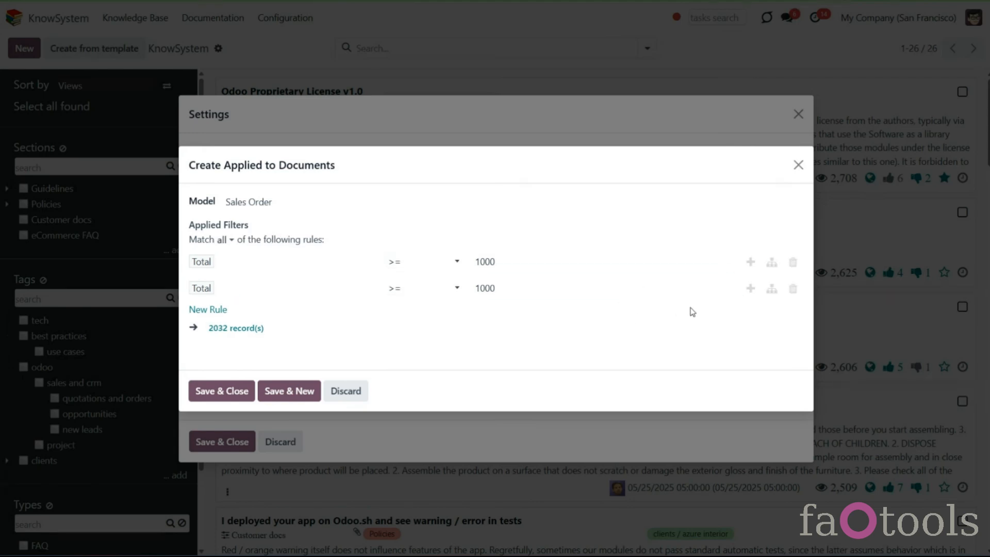
click(793, 289)
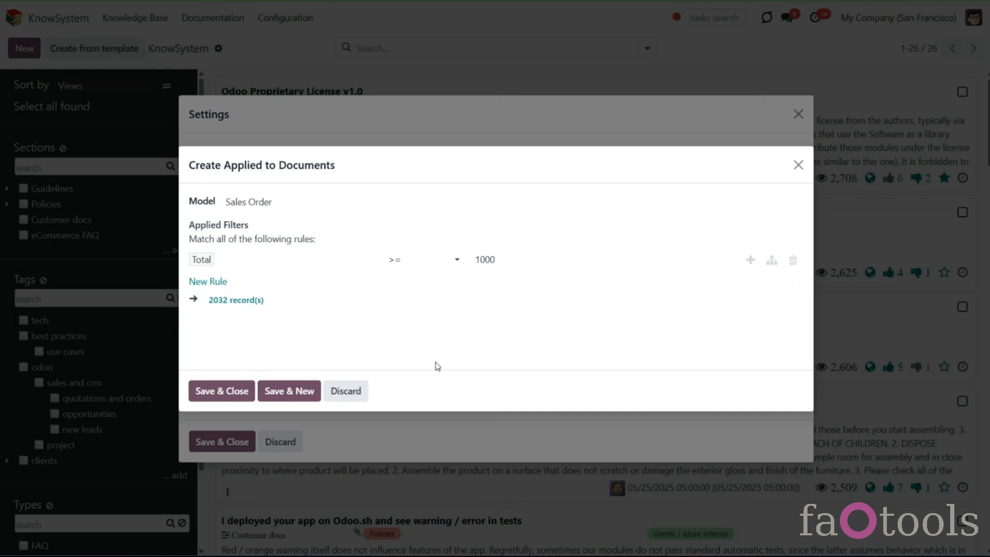
click(235, 391)
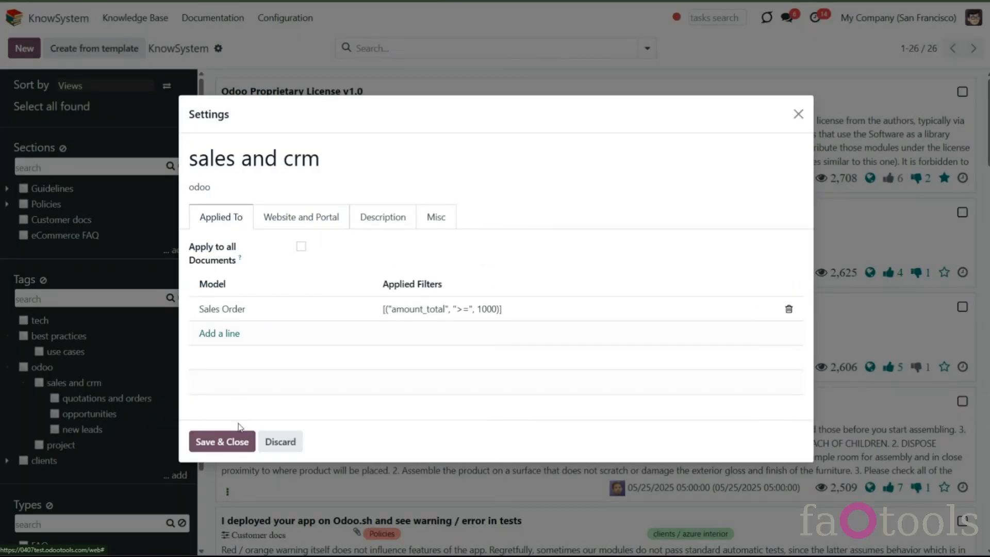
- Recheck the Sales Order line's matching records and save the sales and crm tag settings
click(298, 311)
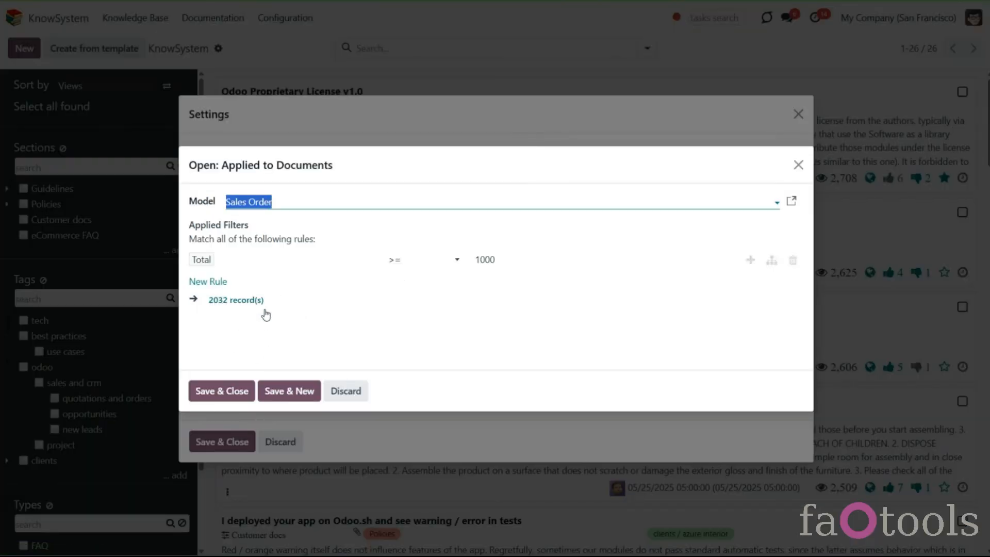
click(257, 301)
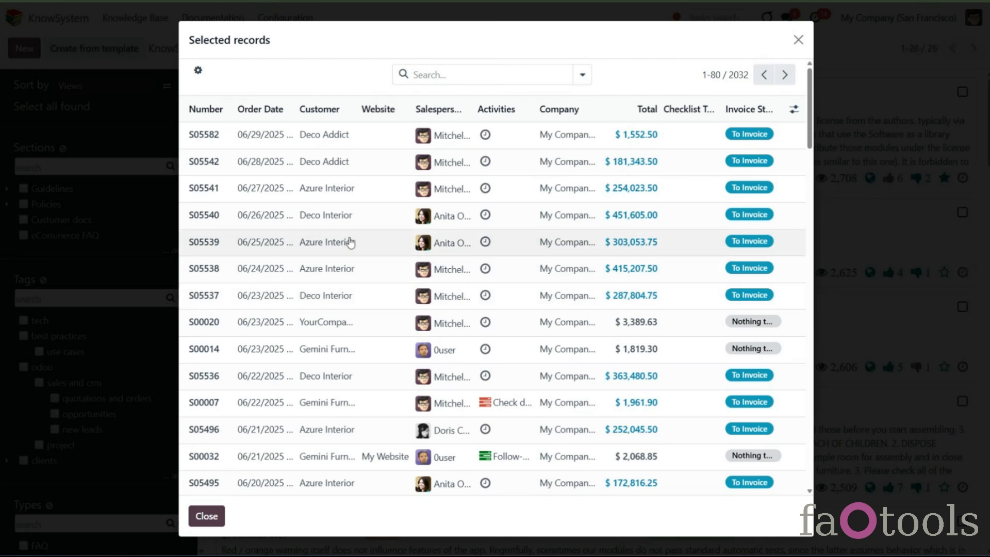
click(799, 40)
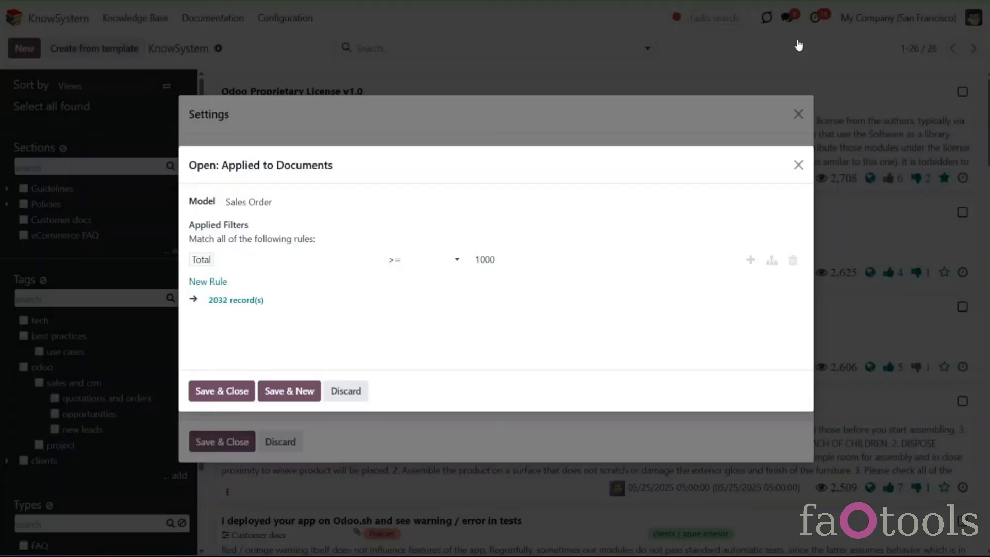
click(247, 395)
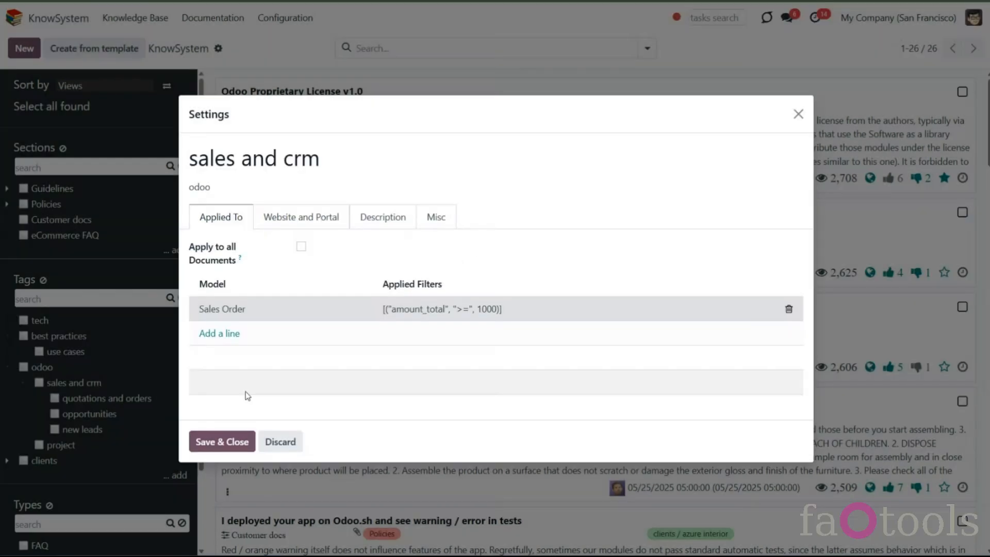
click(230, 446)
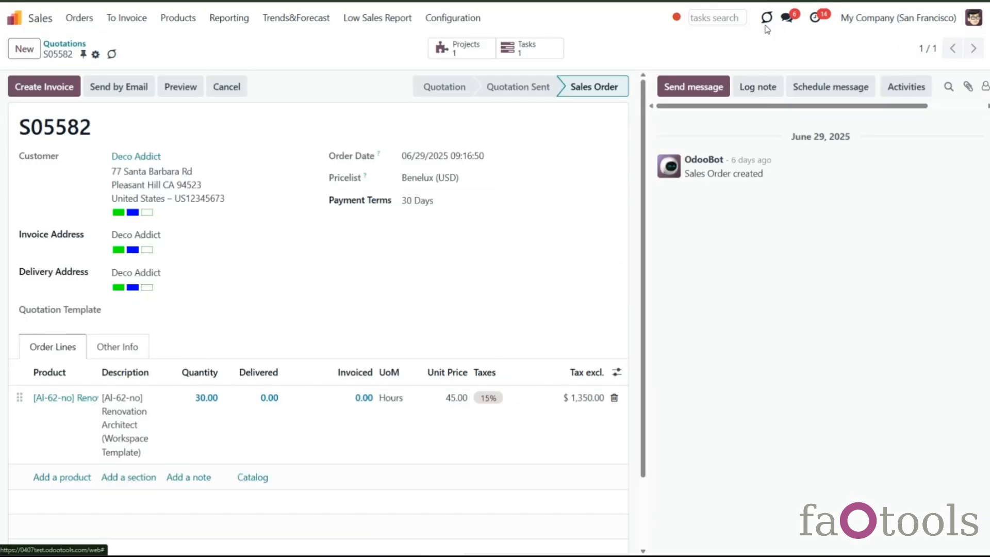
- Open the quick knowledge base articles panel for the current sales order, then close it
click(767, 25)
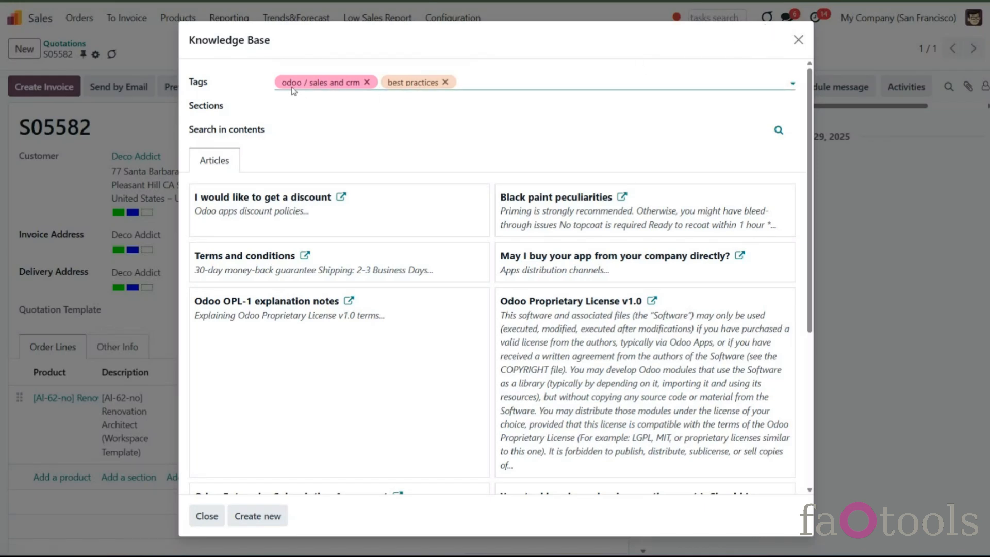
click(799, 39)
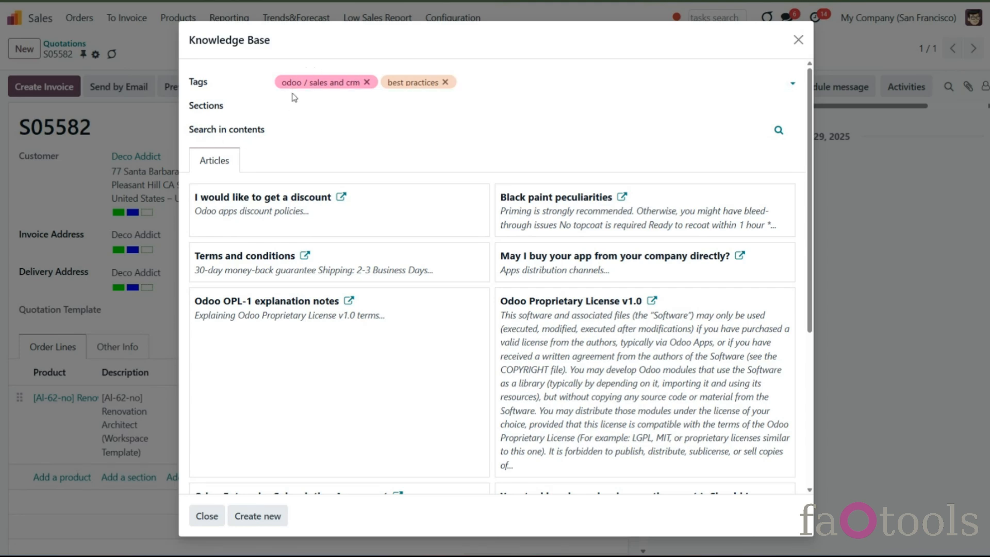
click(798, 40)
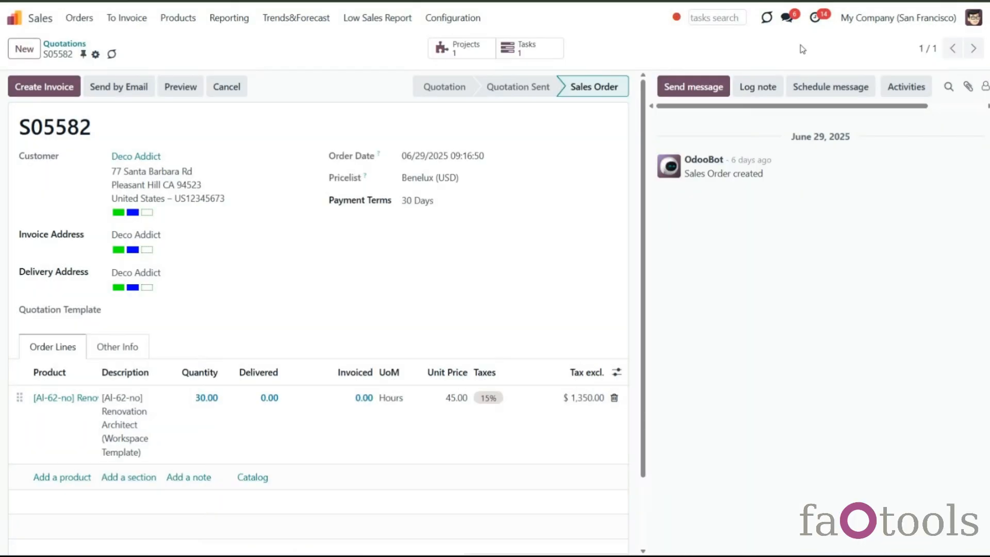
- Open the KnowSystem configuration settings and review the document-related options
click(29, 19)
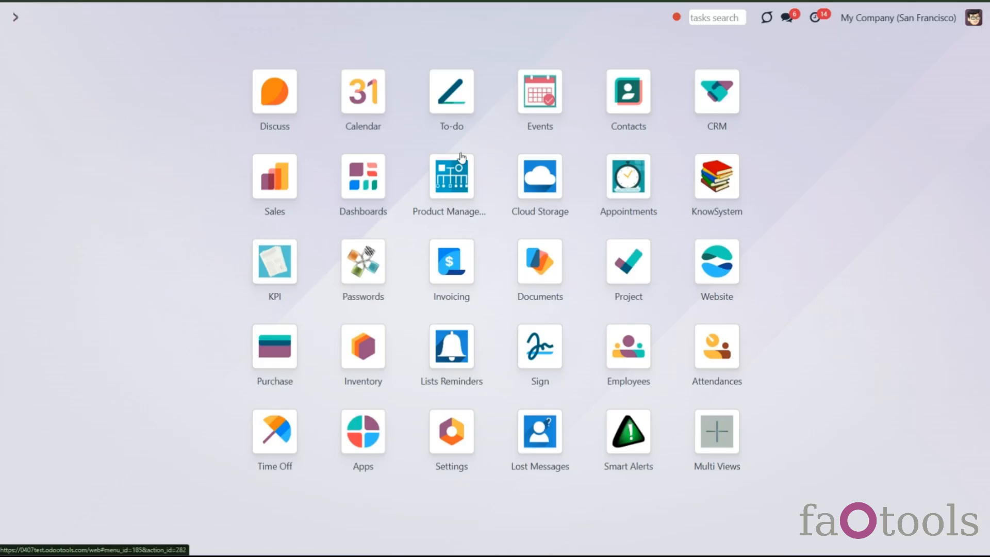
click(694, 199)
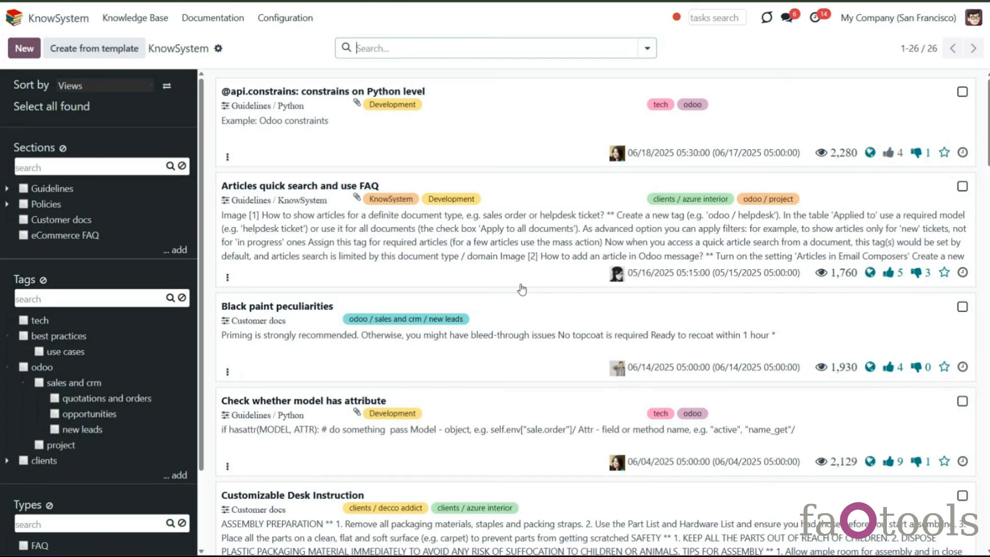
click(311, 21)
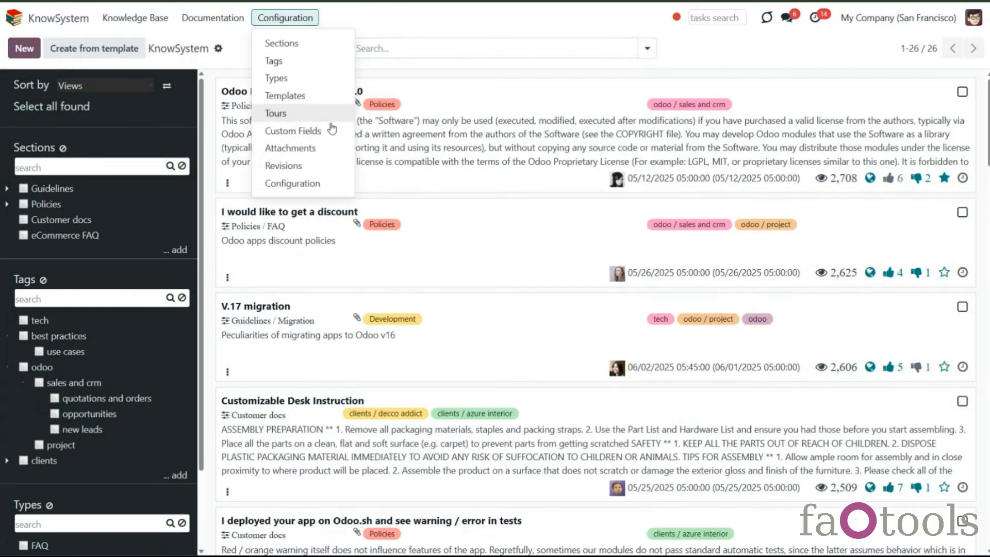
click(320, 183)
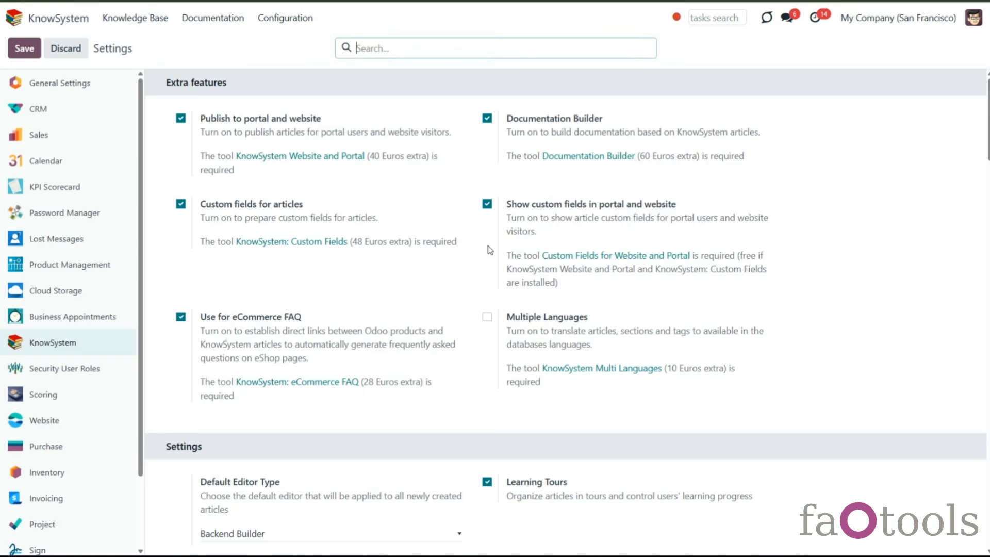
scroll(489, 247, down, 5)
scroll(501, 258, down, 1)
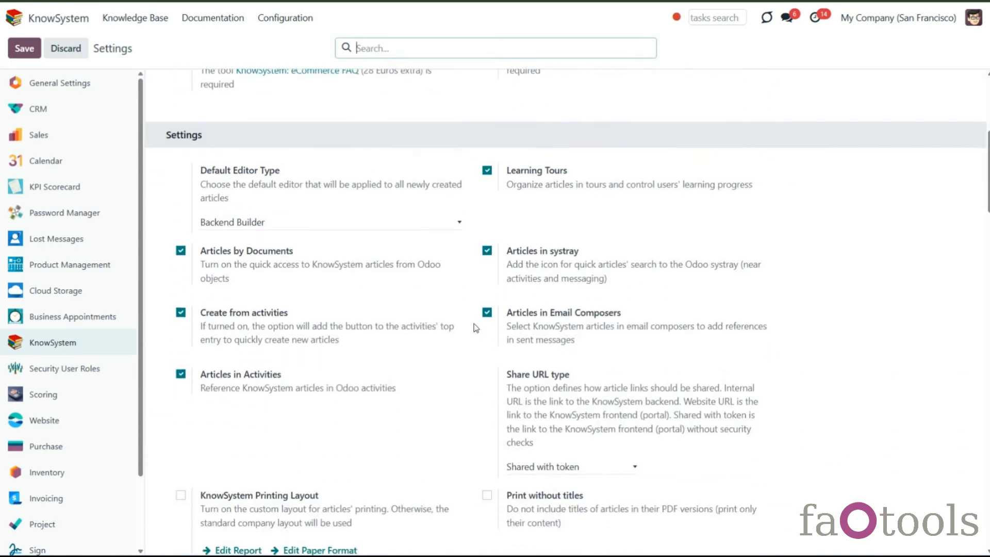
- Open the Azure Interior company contact in Contacts
click(53, 25)
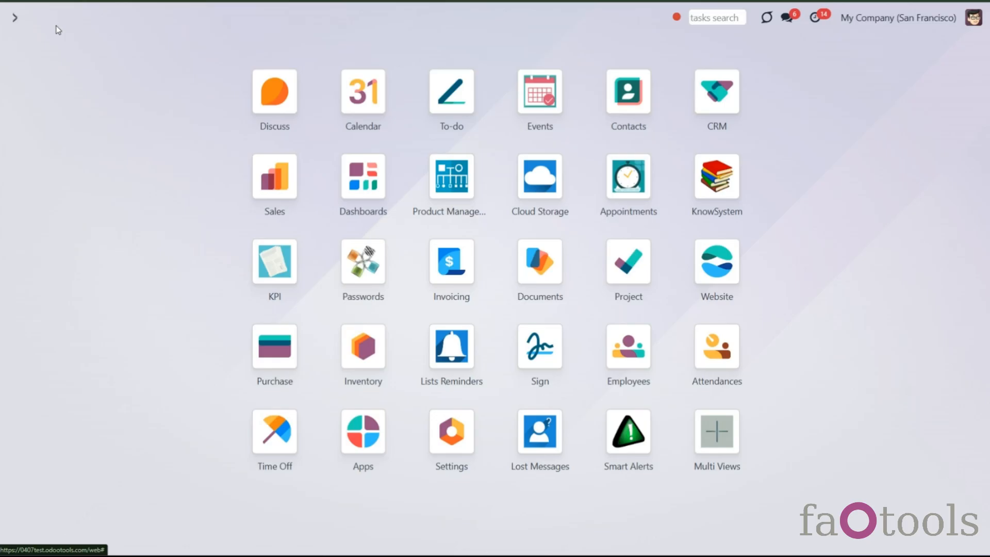
click(629, 109)
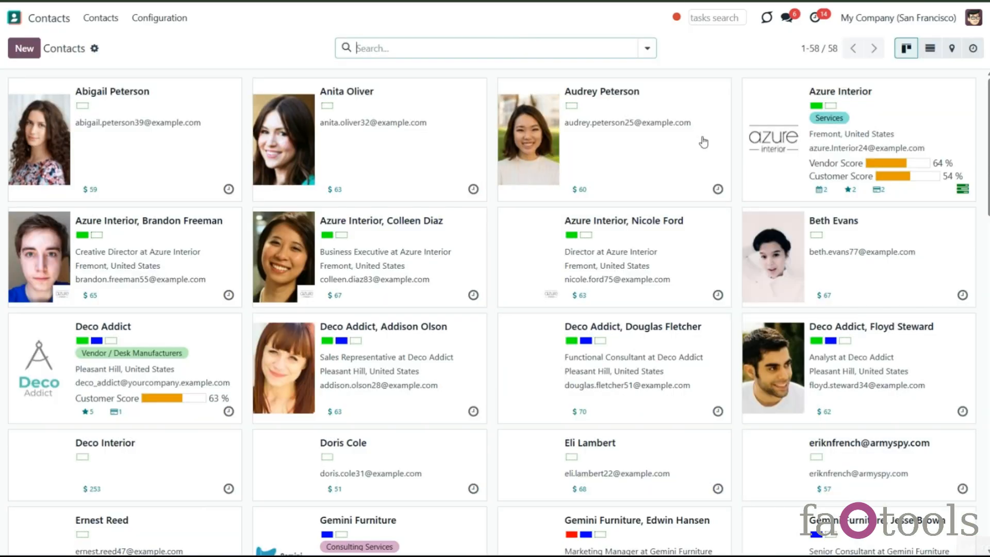
click(742, 93)
click(713, 97)
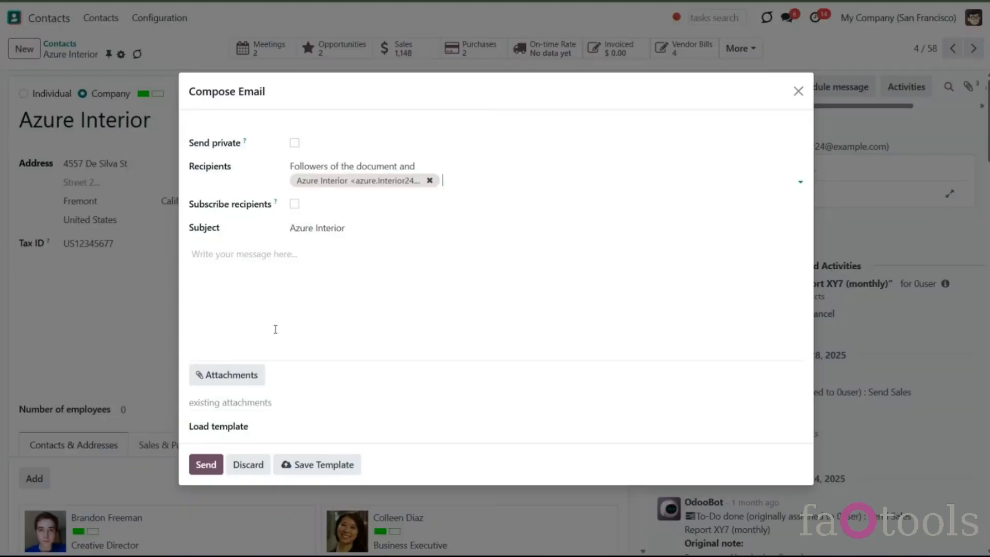
- Compose an email to the contact and insert knowledge base articles through the slash command
click(278, 300)
text(/)
scroll(248, 310, down, 10)
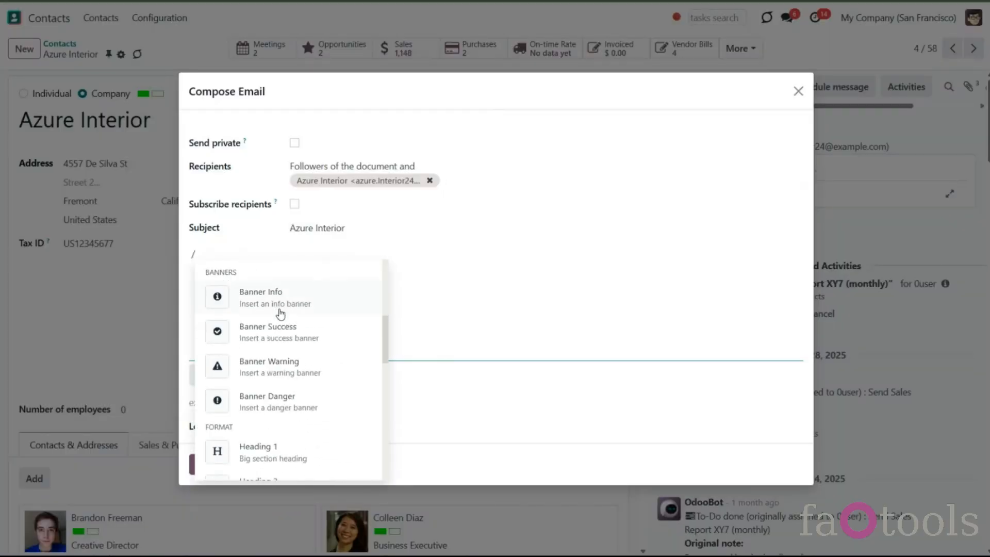
click(280, 436)
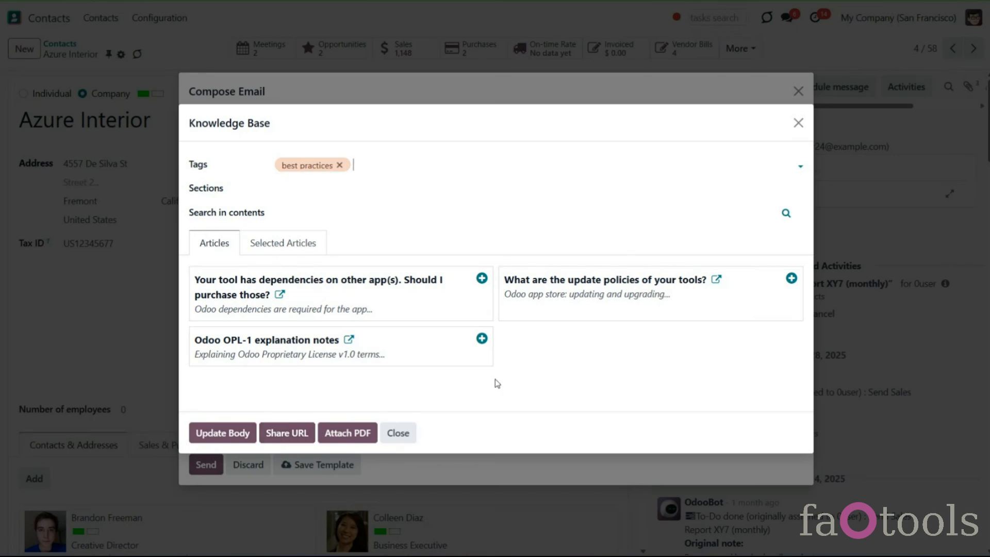
- Filter the knowledge base articles by the tech tag and the Policies section instead of best practices
click(340, 165)
click(391, 82)
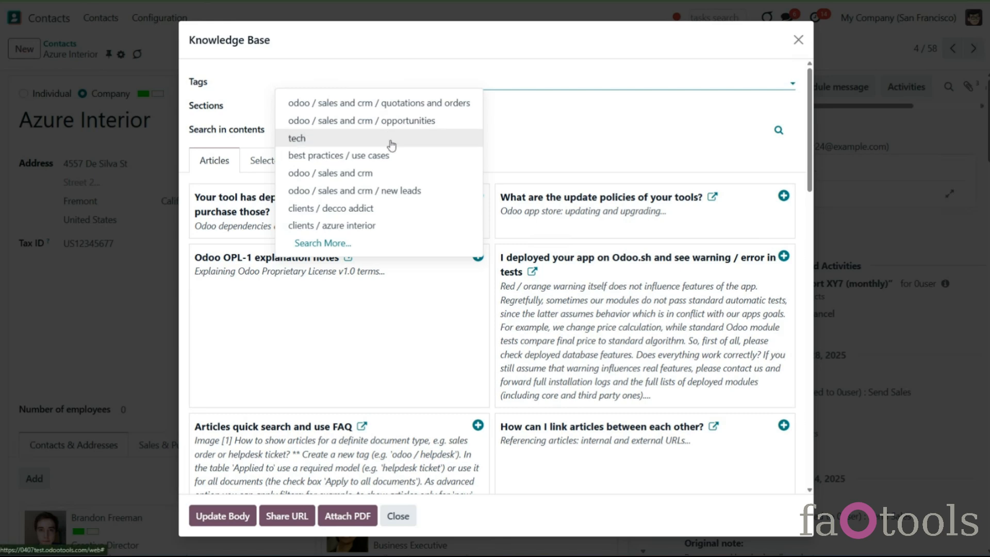
click(395, 138)
click(377, 116)
click(378, 138)
click(392, 231)
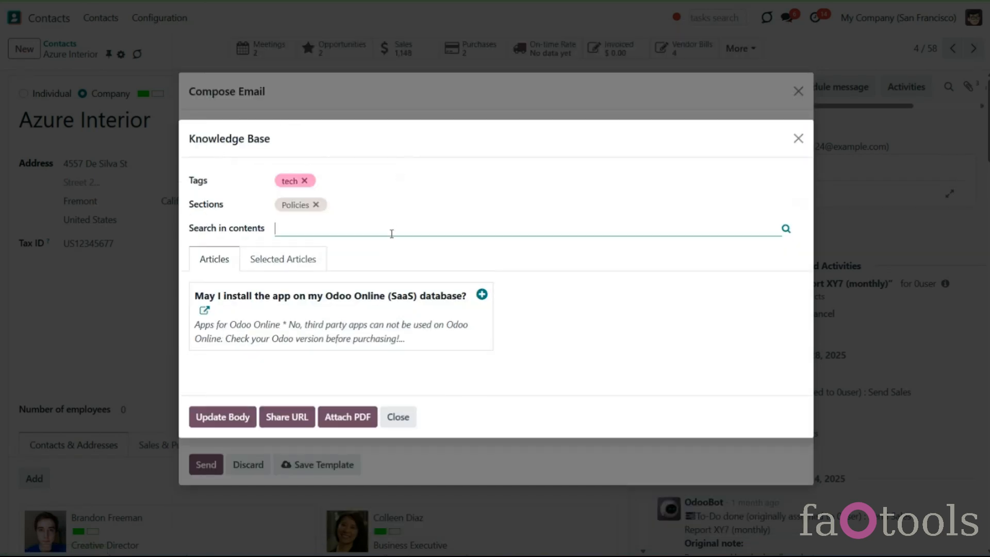
- Clear the tag and section filters and preview the article about installing the app on Odoo Online
click(316, 205)
click(308, 96)
click(305, 93)
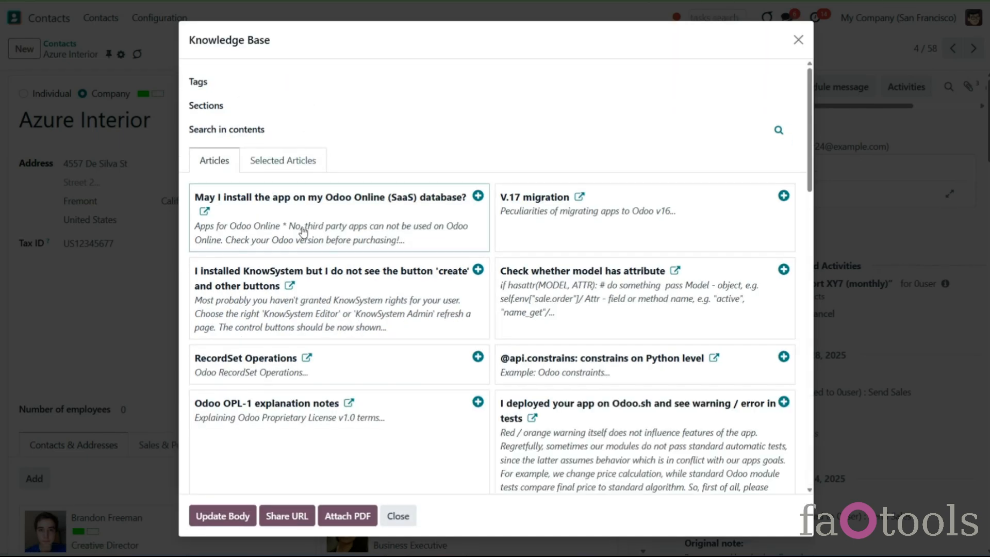
click(307, 239)
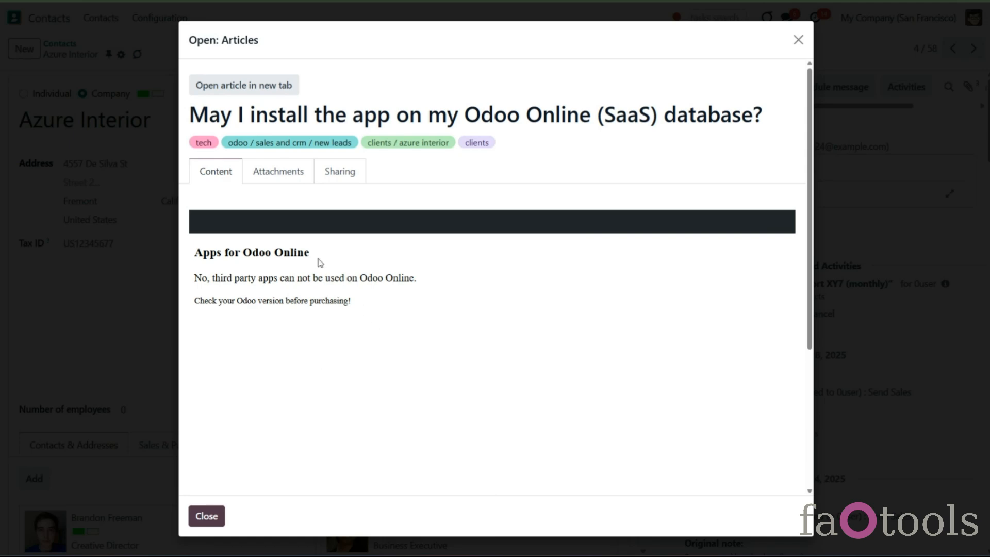
click(206, 517)
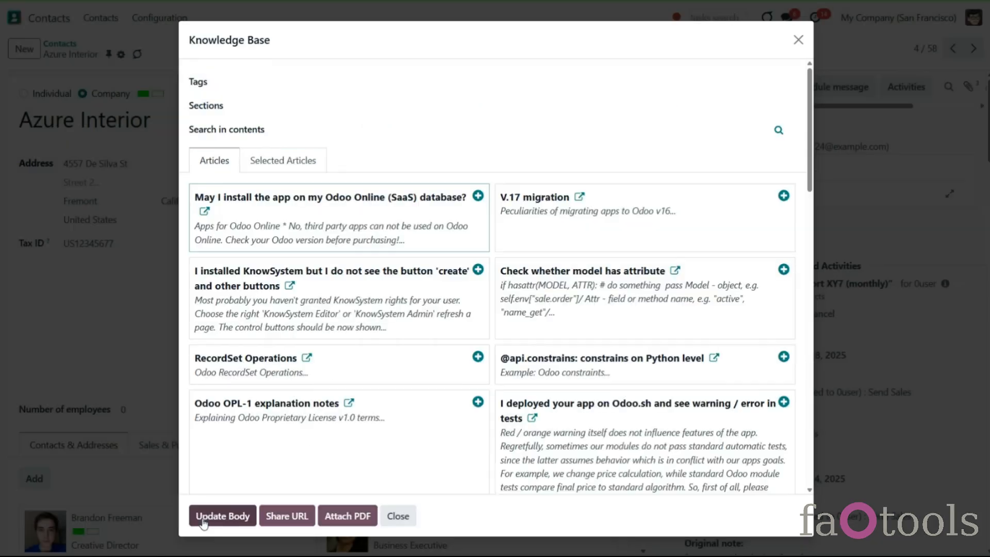
- Add several knowledge base articles to the selection and open the list of selected articles
click(479, 197)
click(479, 197)
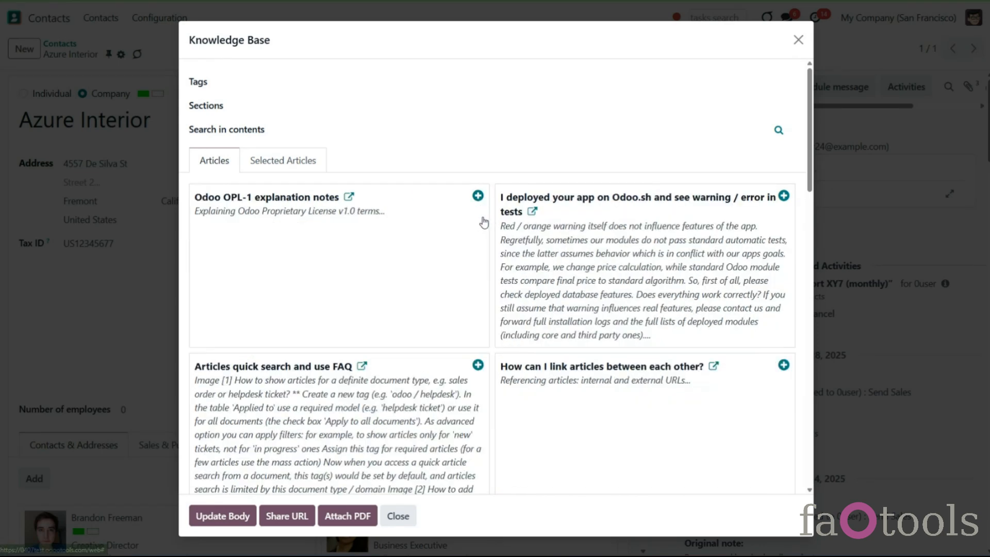
click(784, 196)
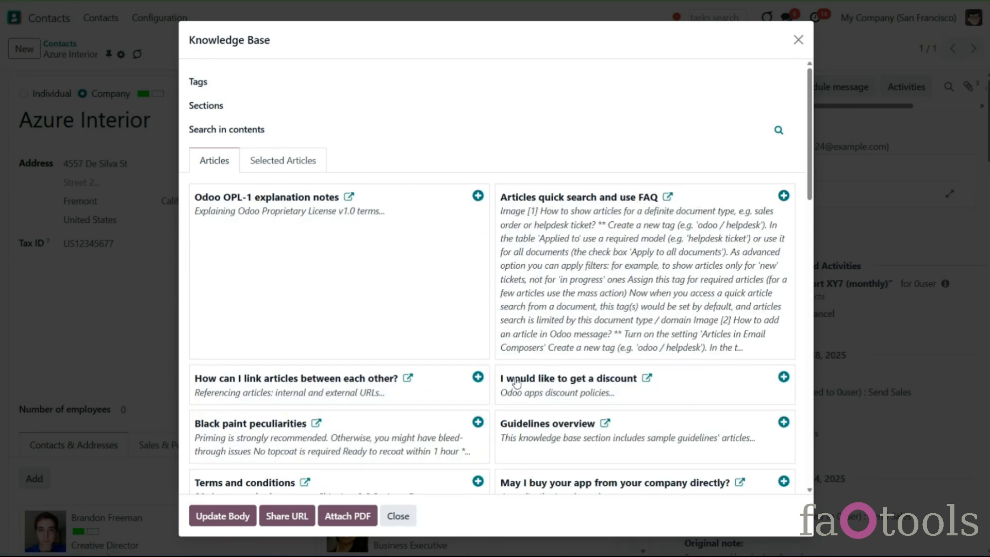
click(478, 377)
click(784, 377)
click(270, 162)
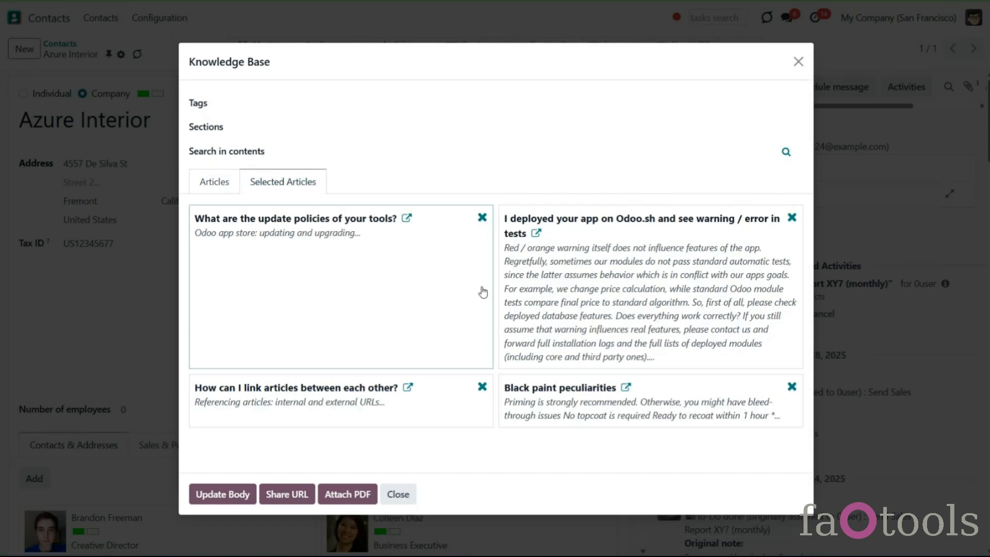
- Remove the update policies and Odoo.sh warning articles from the selection and insert the remaining ones into the email body
click(482, 218)
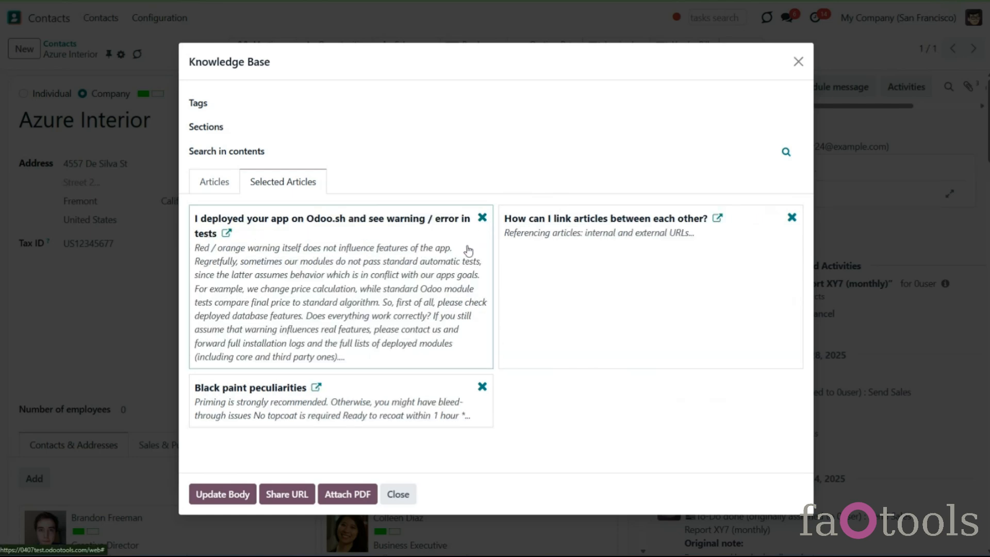
click(482, 218)
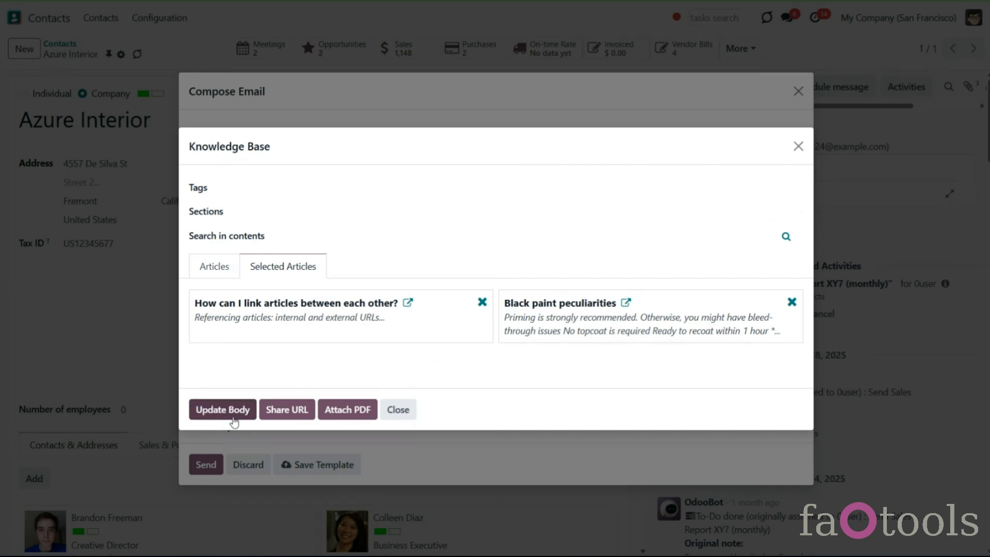
click(222, 409)
- Start a new line in the email body and add a best-practices article through the KnowSystem slash command
scroll(247, 404, down, 8)
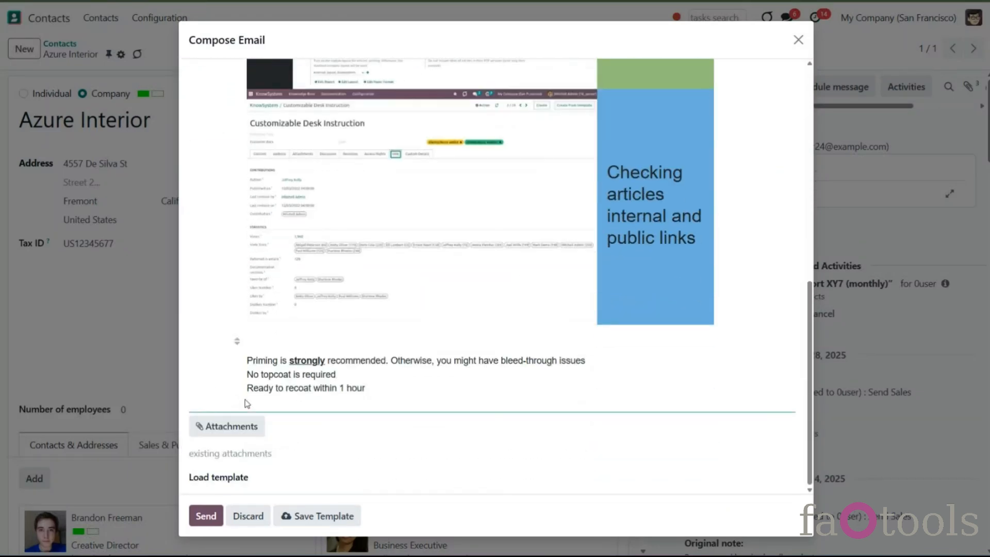
click(369, 404)
key(Return)
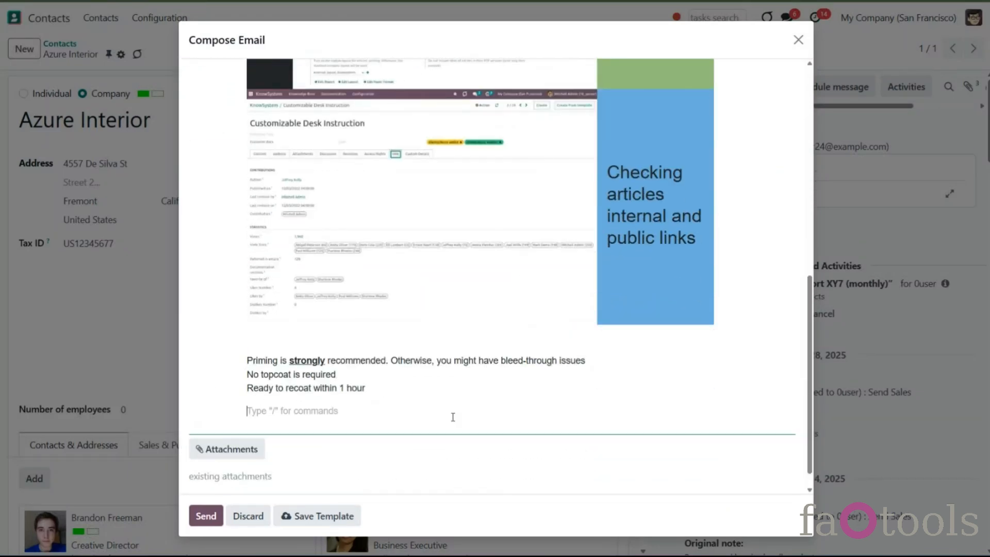
text(/)
scroll(426, 349, down, 6)
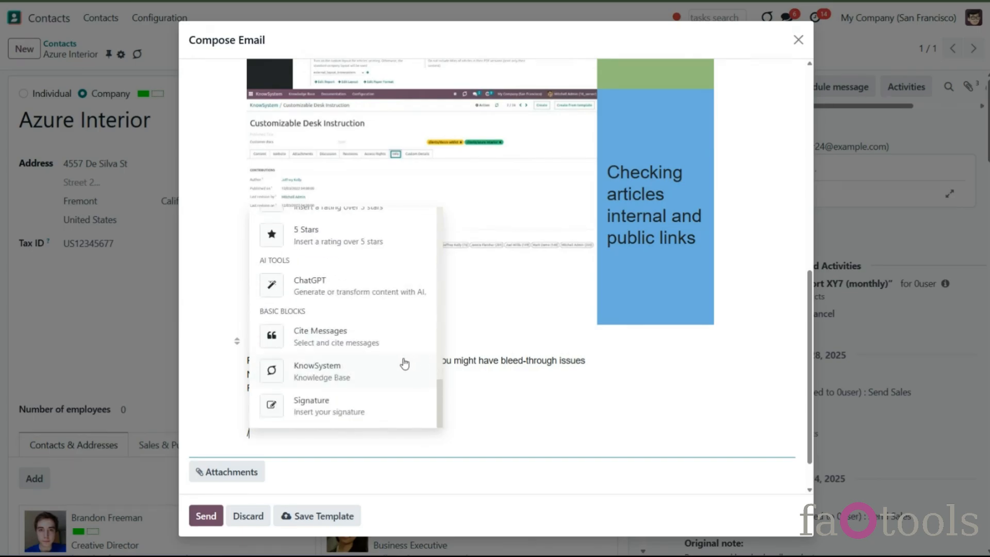
click(404, 364)
click(482, 279)
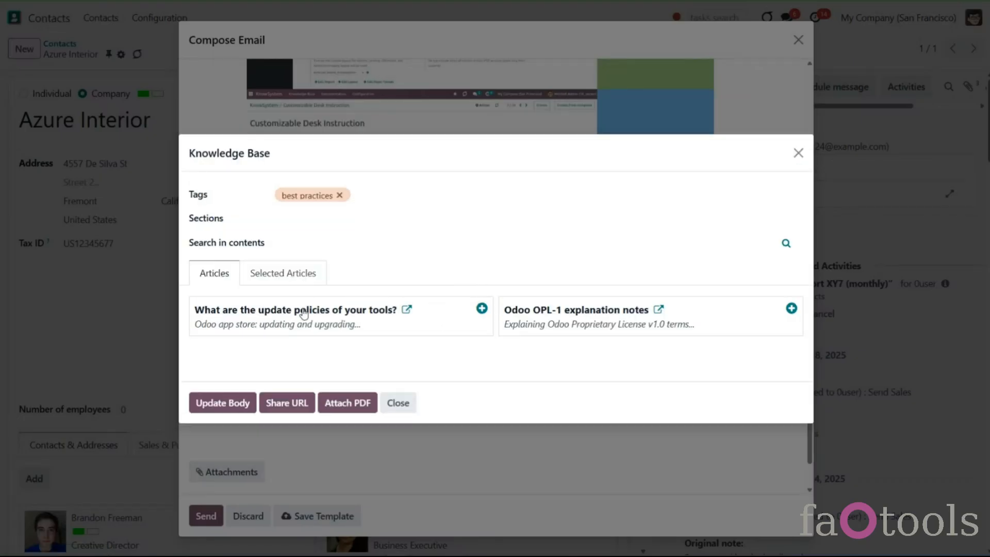
click(299, 409)
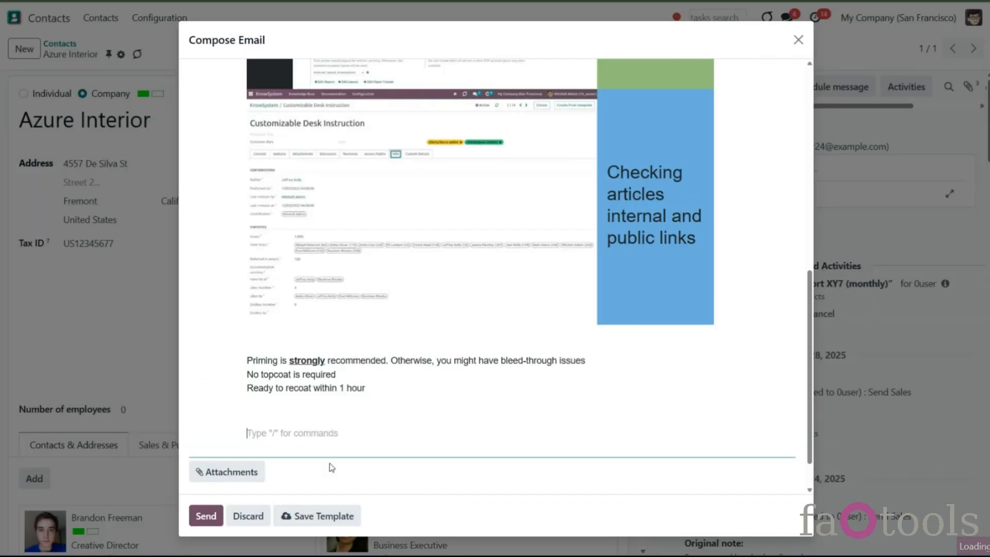
- Share the update policies article as a link in the email body through the KnowSystem command and send the email
click(315, 430)
text(/)
scroll(395, 372, down, 15)
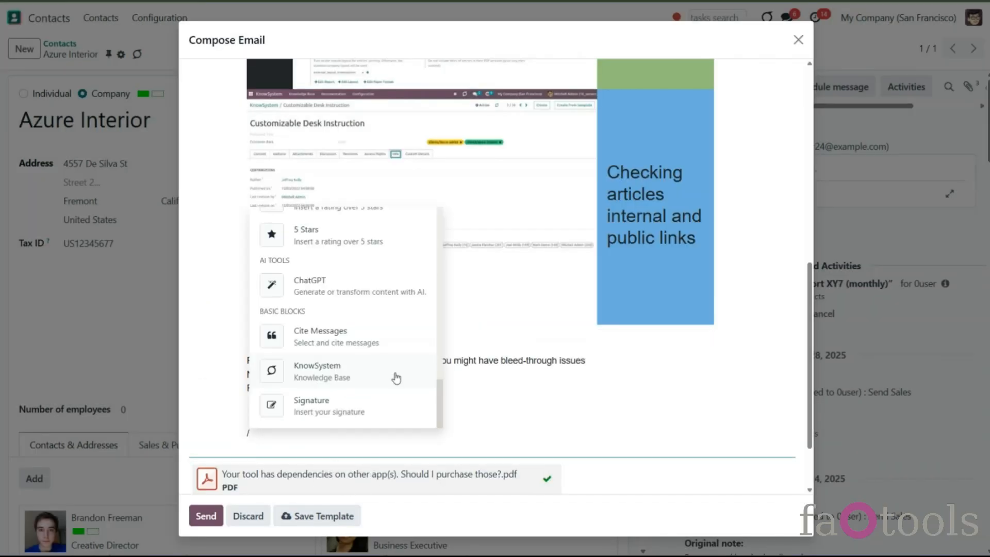
click(394, 372)
click(481, 278)
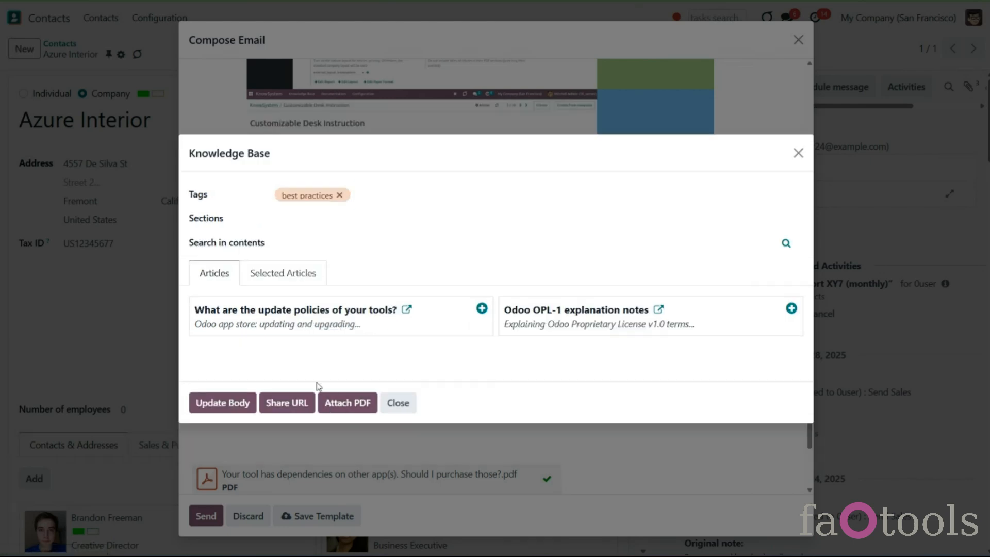
click(481, 308)
click(304, 403)
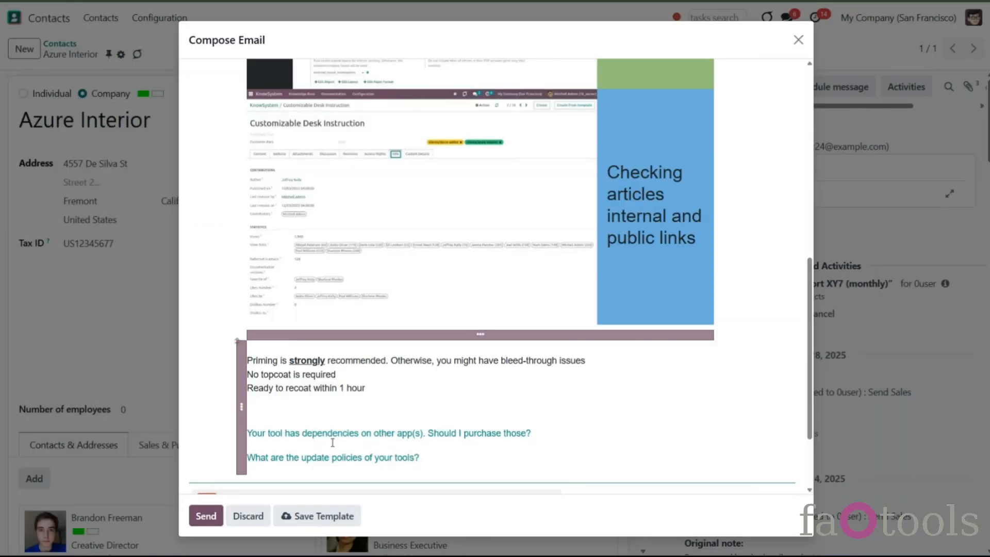
scroll(378, 444, down, 3)
click(211, 518)
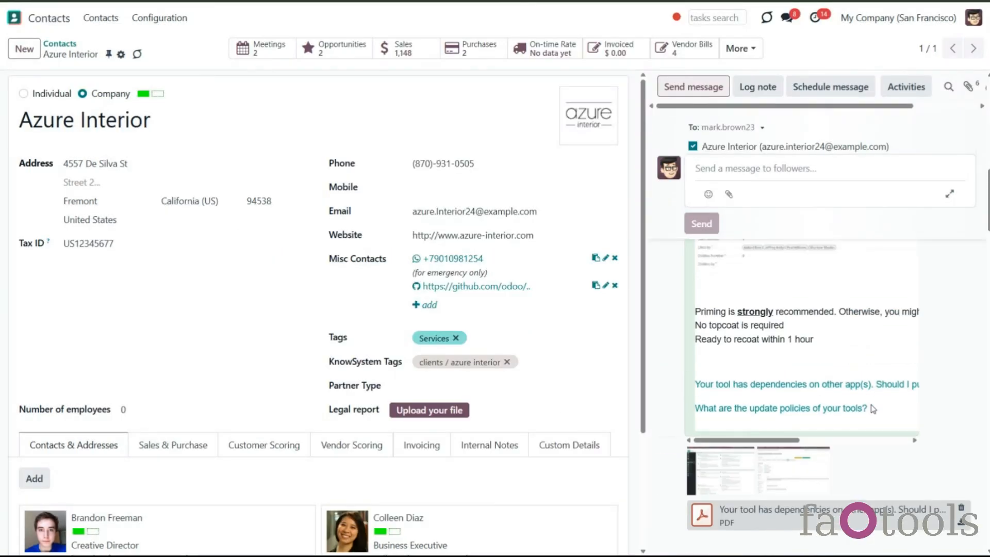
- Open the KnowSystem settings and review the Share URL type options
click(15, 21)
click(717, 176)
click(304, 21)
click(314, 183)
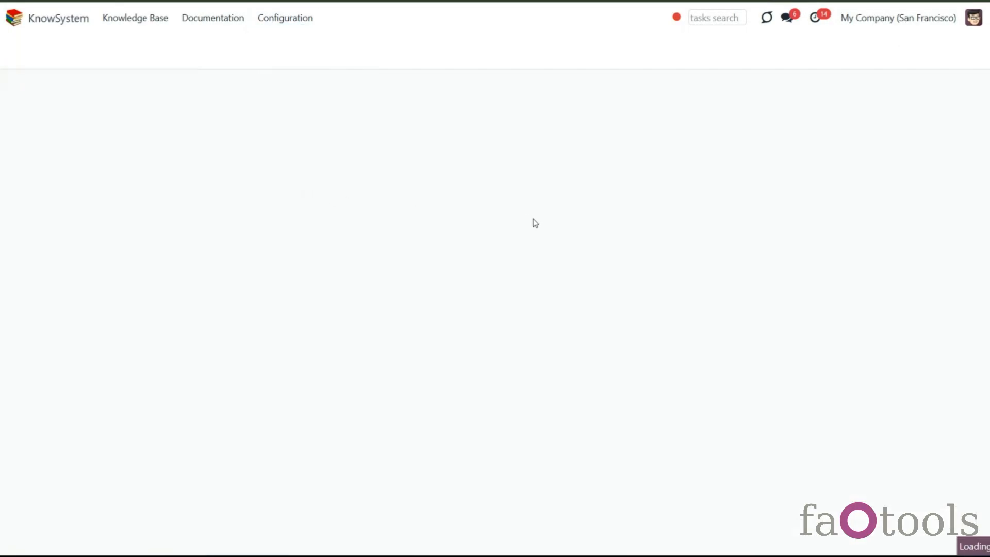
scroll(546, 229, down, 2)
scroll(548, 233, down, 5)
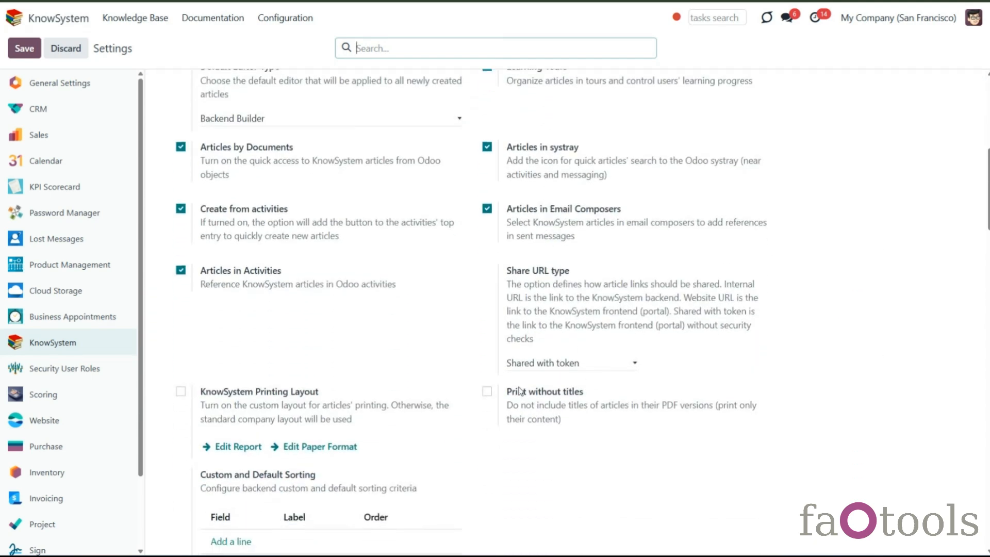
click(635, 365)
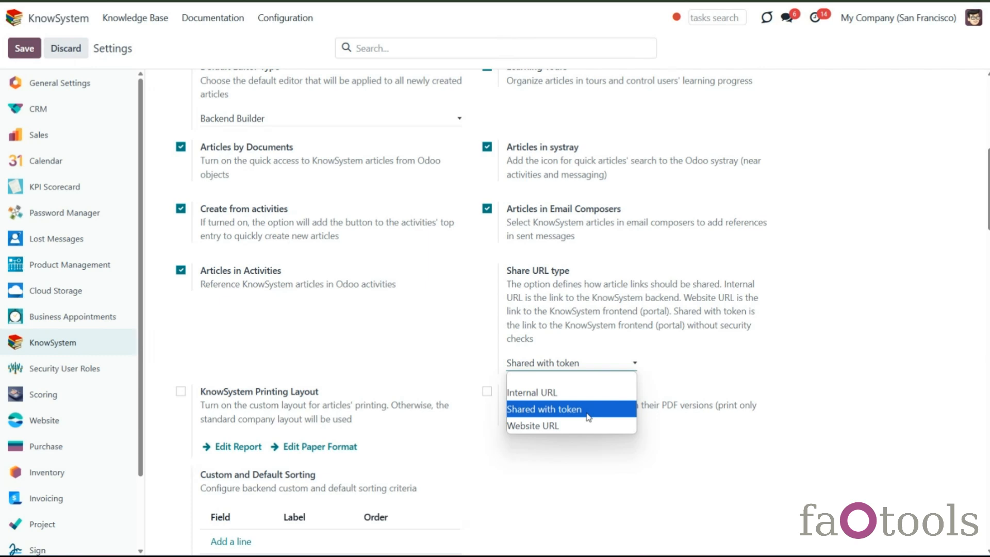
click(462, 432)
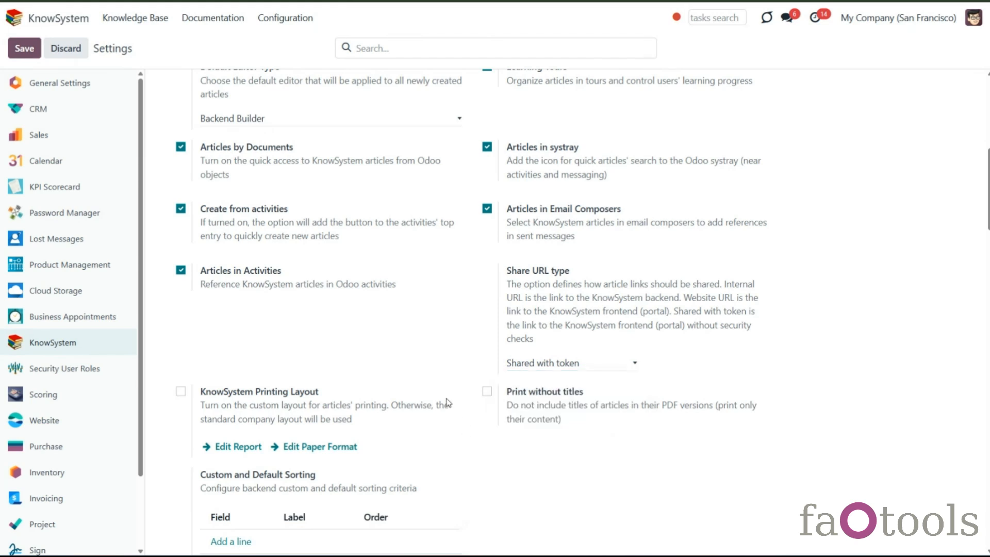
scroll(441, 374, up, 1)
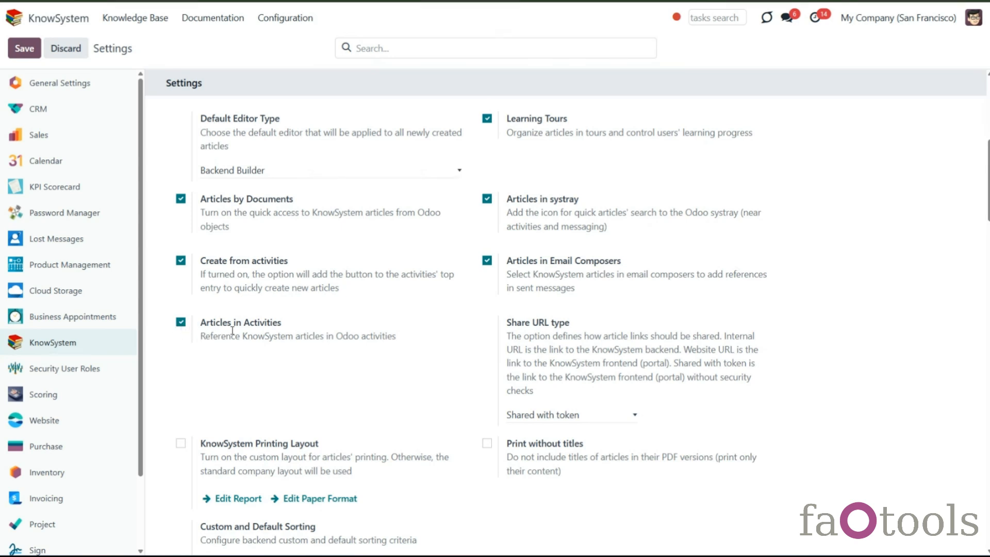
- Open sales order S05582 in the Sales app
click(125, 18)
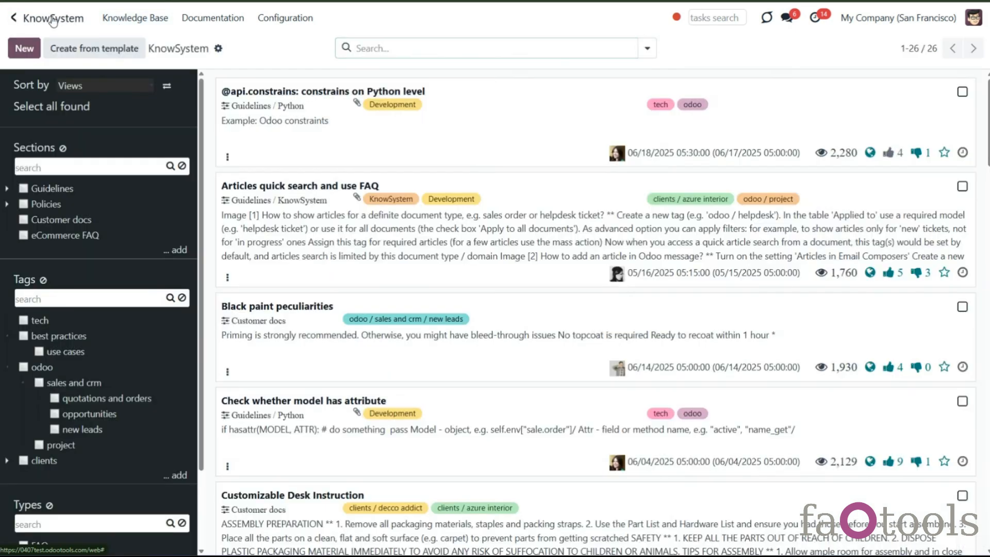
click(53, 20)
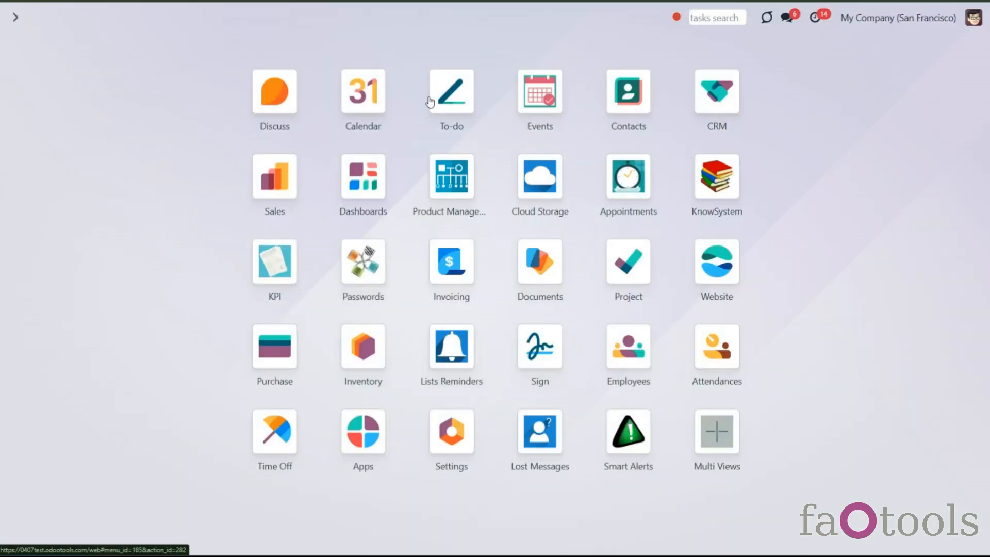
click(275, 196)
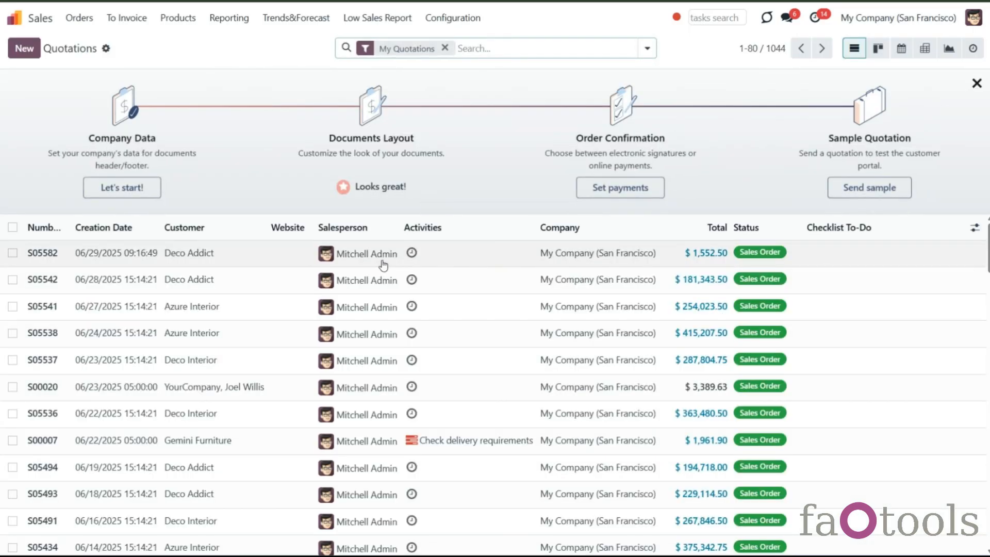
click(380, 260)
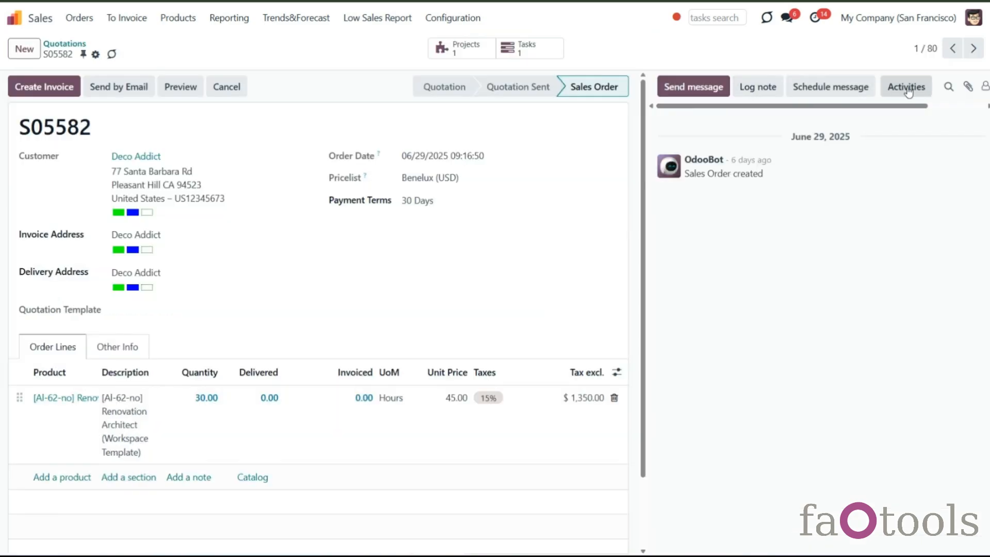
- Schedule an activity on the order and open the KnowSystem knowledge base from its note using the slash command
click(906, 86)
click(447, 300)
text(/)
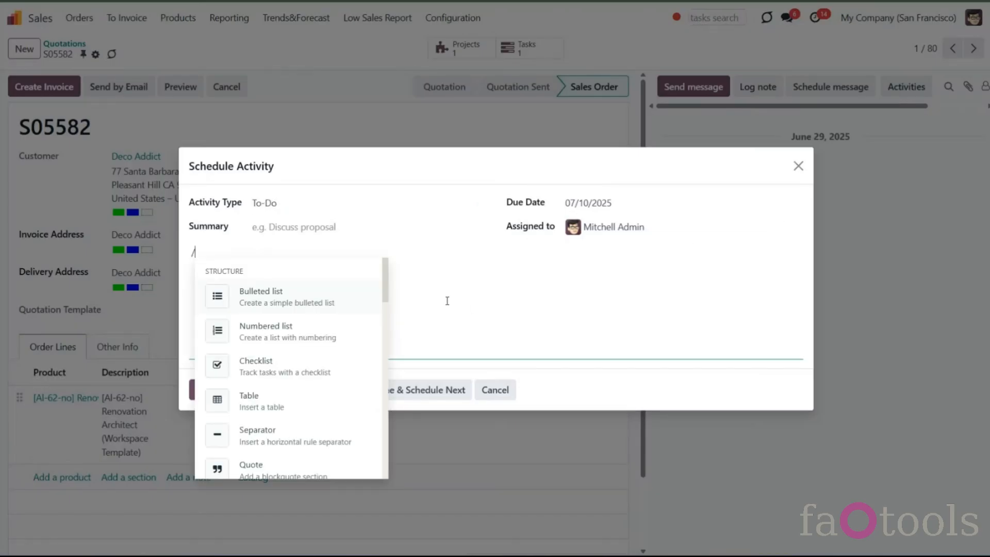
text(kn)
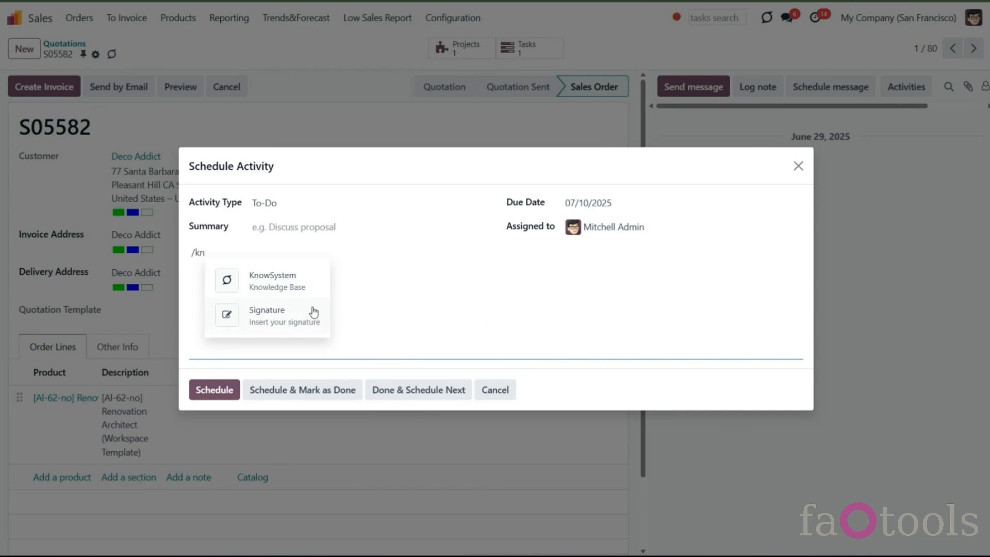
click(292, 279)
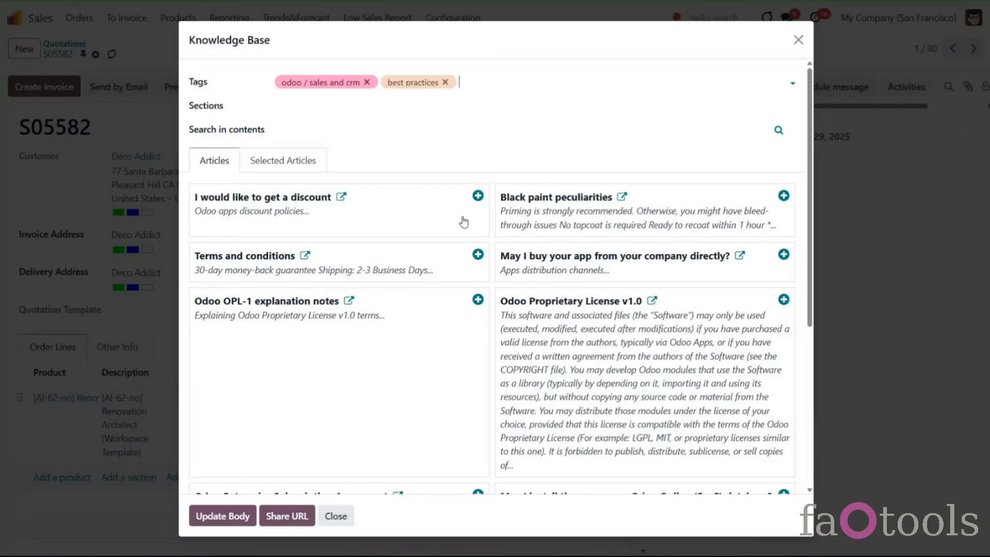
- Remove the best practices and odoo / sales and crm tags and search article contents for odoo
click(445, 83)
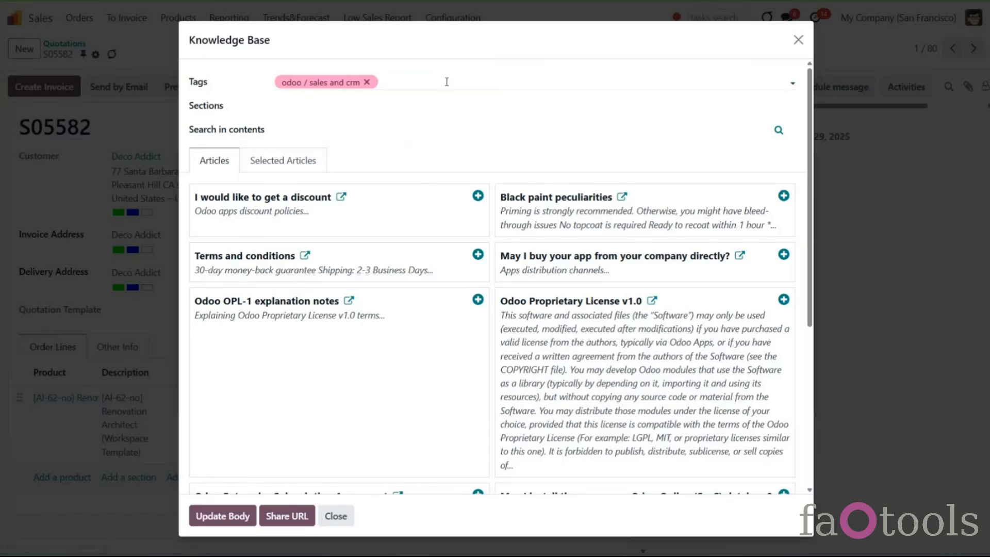
click(366, 83)
click(341, 134)
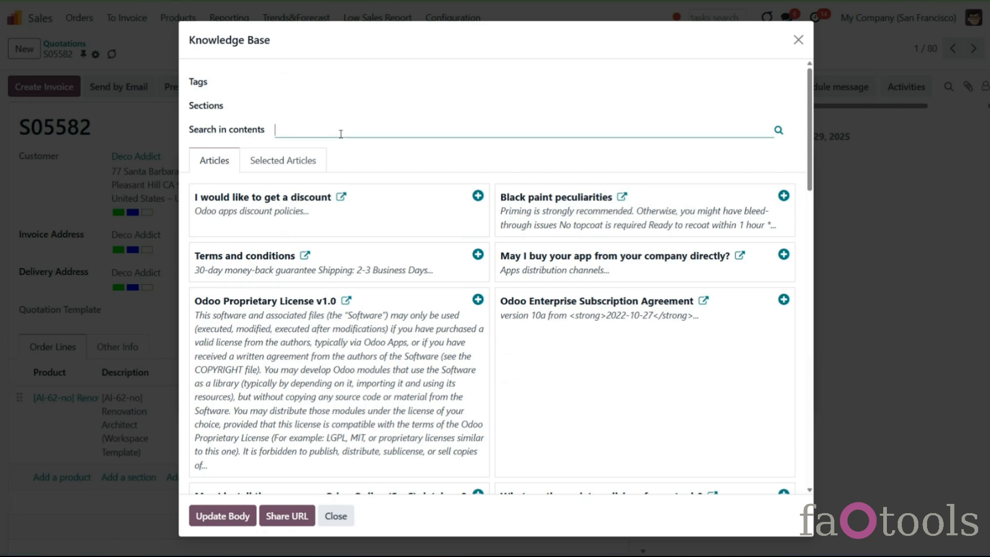
text(odoo)
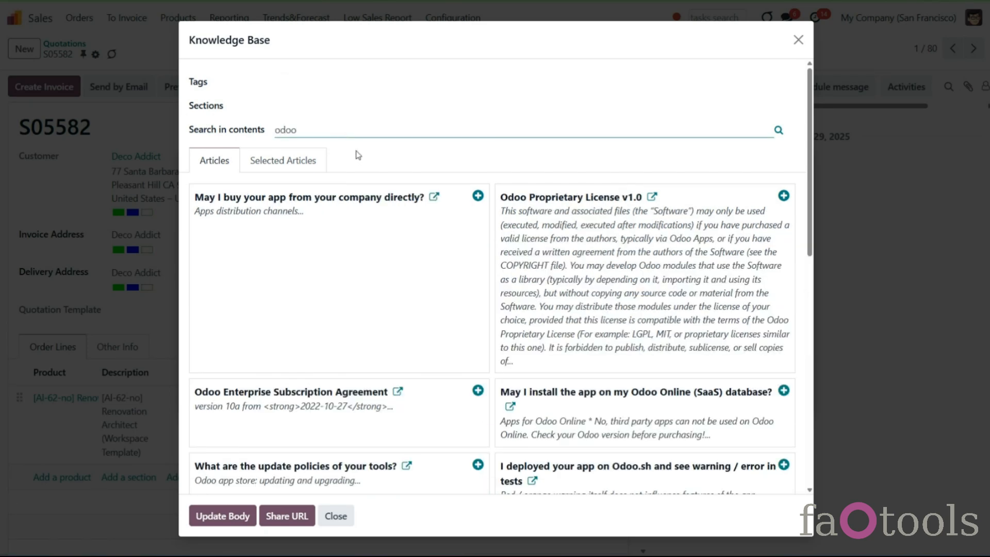
- Select the buying-directly, Odoo Proprietary License v1.0 and update policies articles, then drop the license article from the selection
click(478, 196)
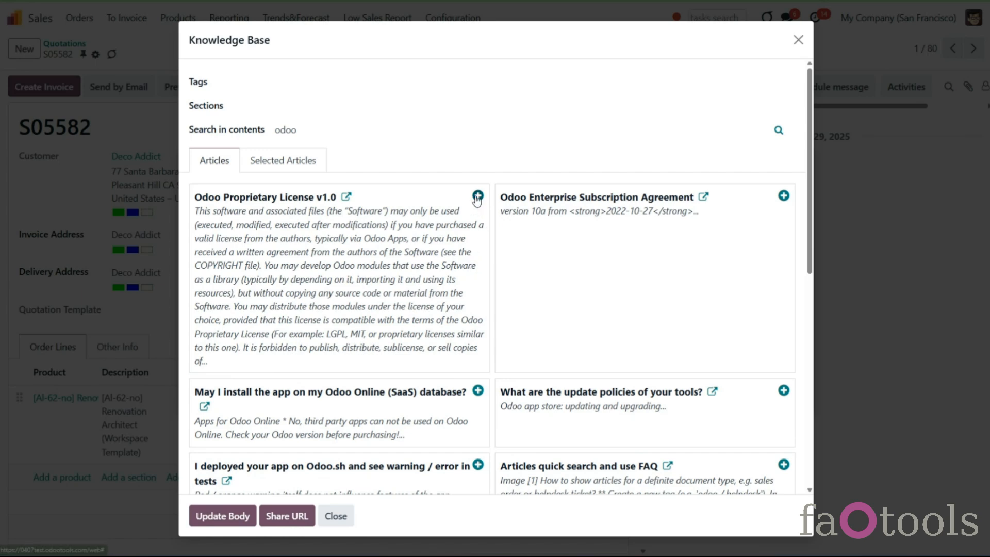
click(477, 196)
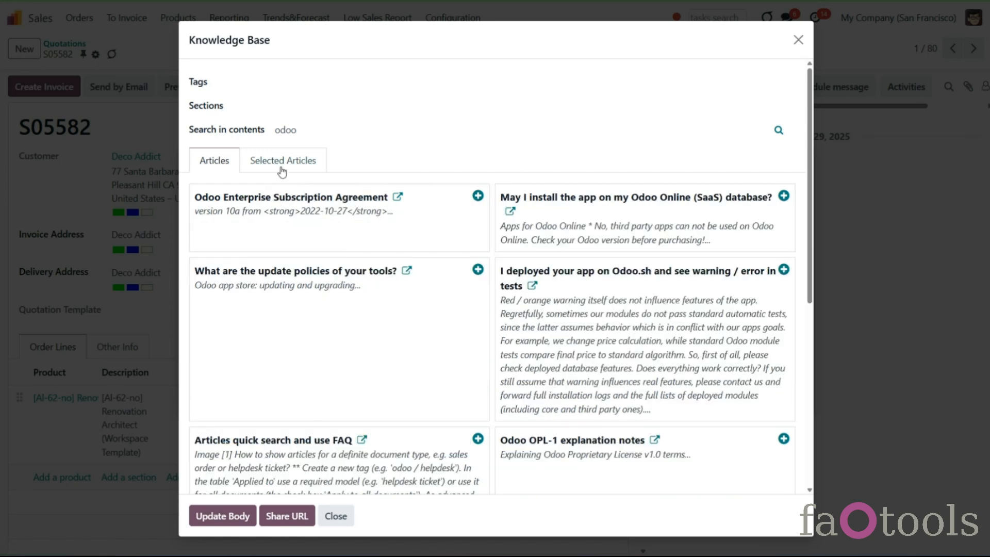
click(272, 227)
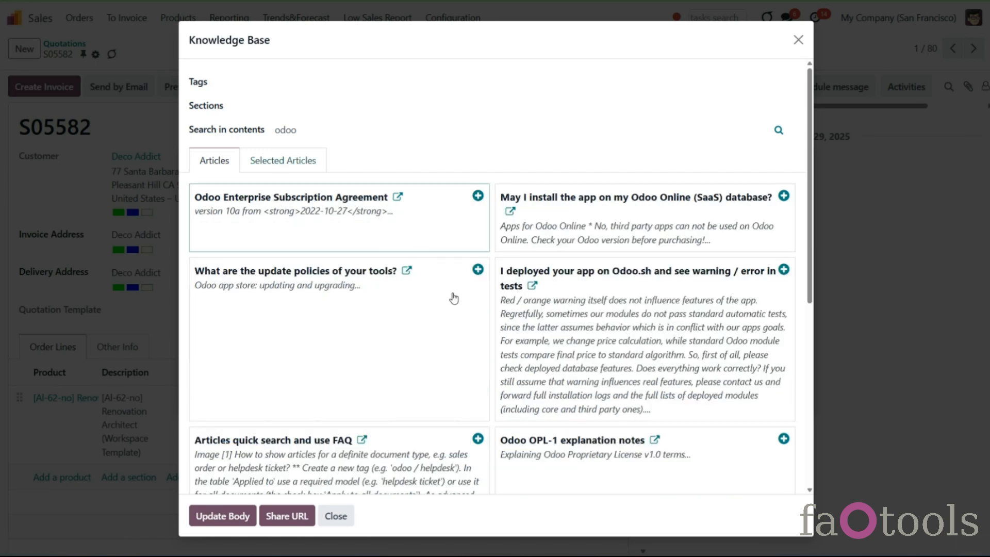
click(202, 515)
click(478, 269)
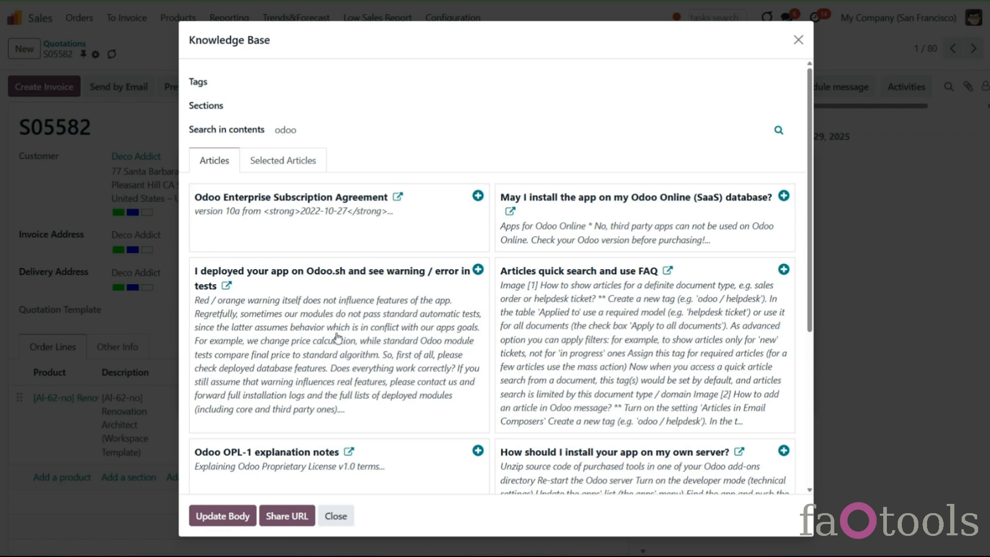
click(300, 166)
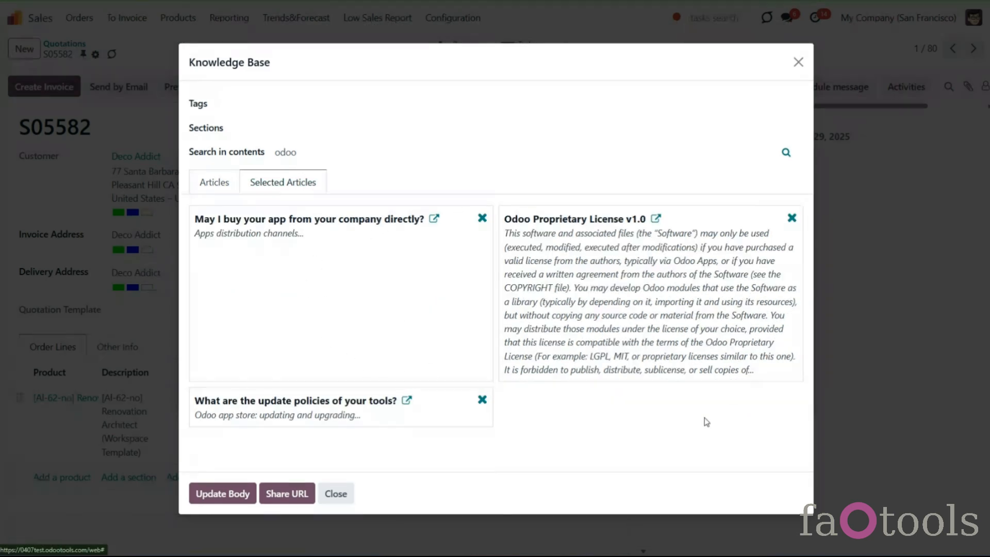
click(792, 218)
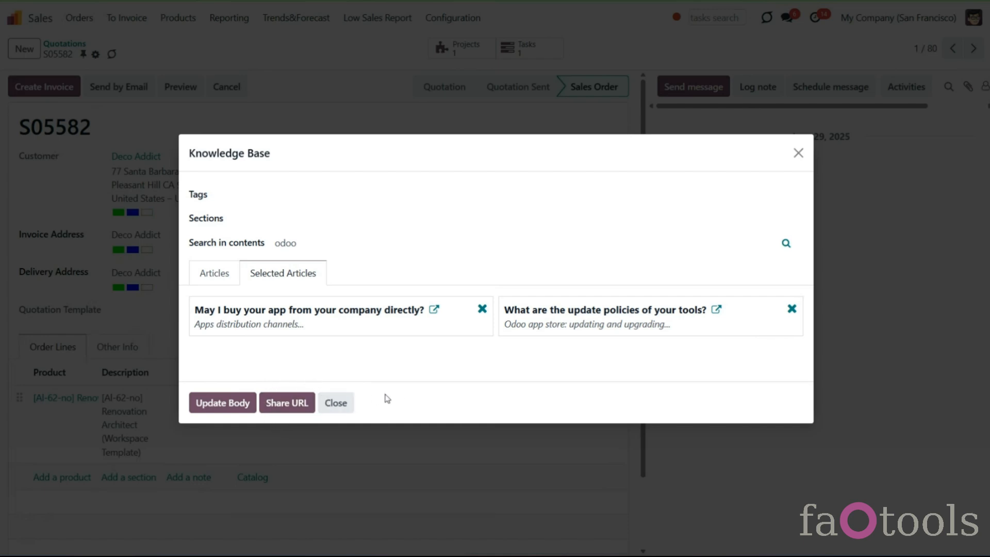
- Insert the two selected articles as share URLs into the activity note and schedule the activity
click(293, 405)
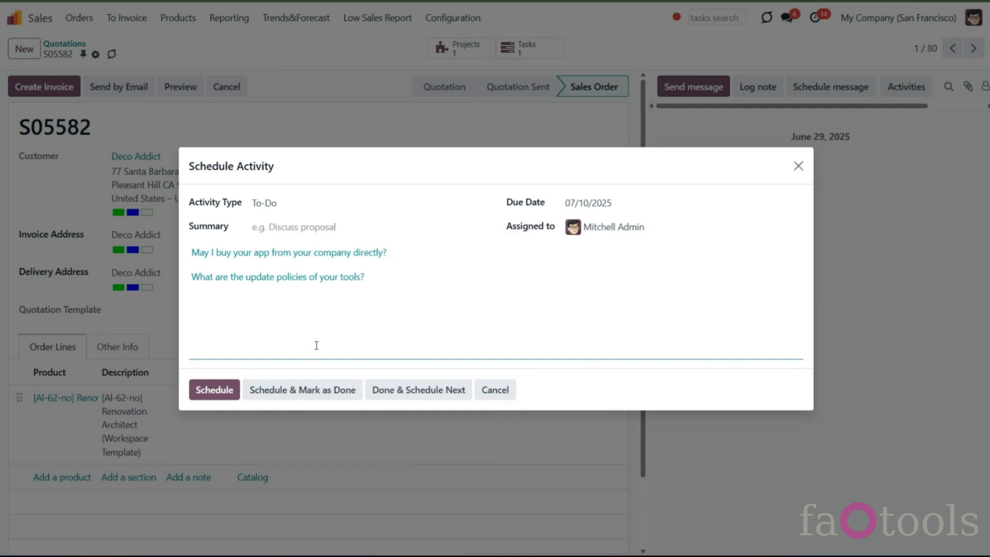
click(231, 392)
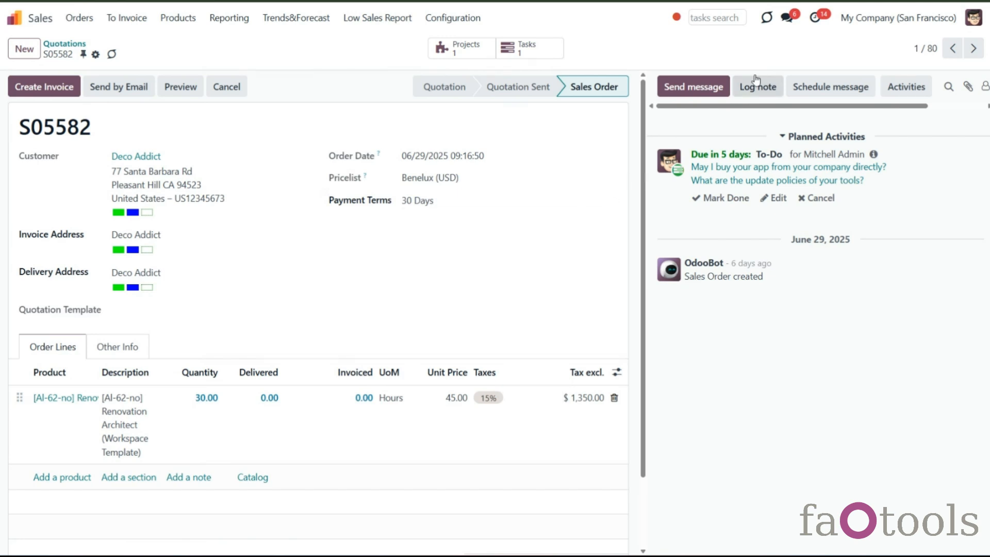
- Open a new article form from the activities menu's Create new article entry
click(814, 19)
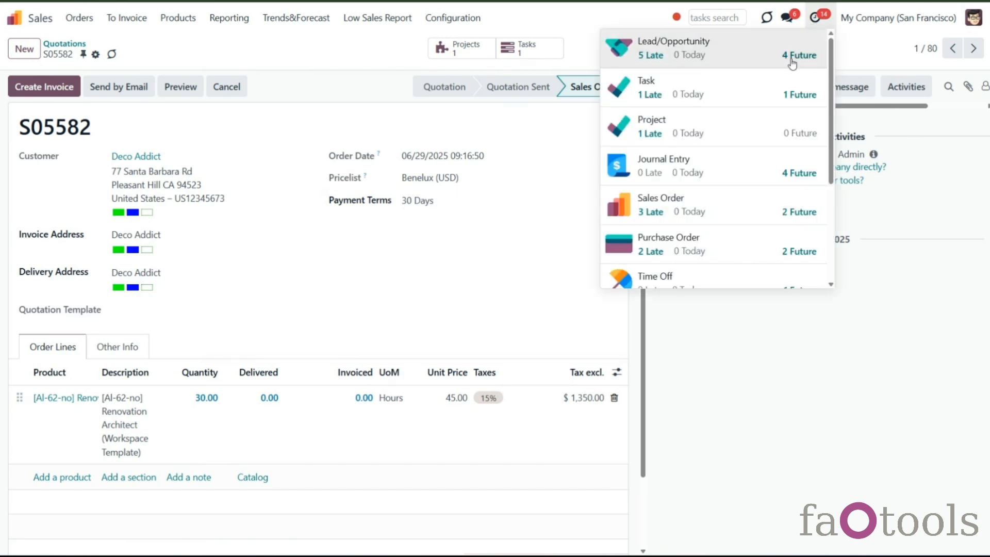
scroll(776, 124, down, 4)
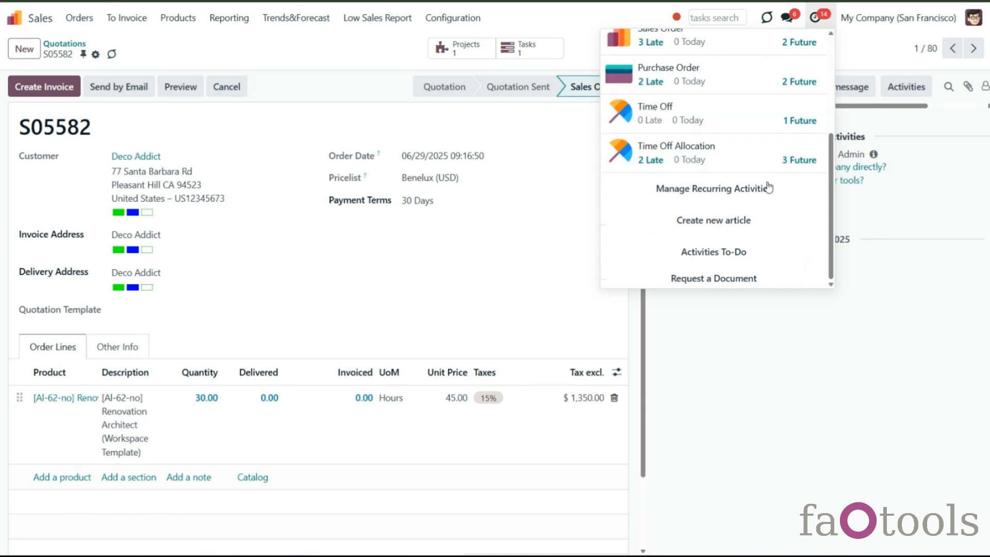
click(729, 223)
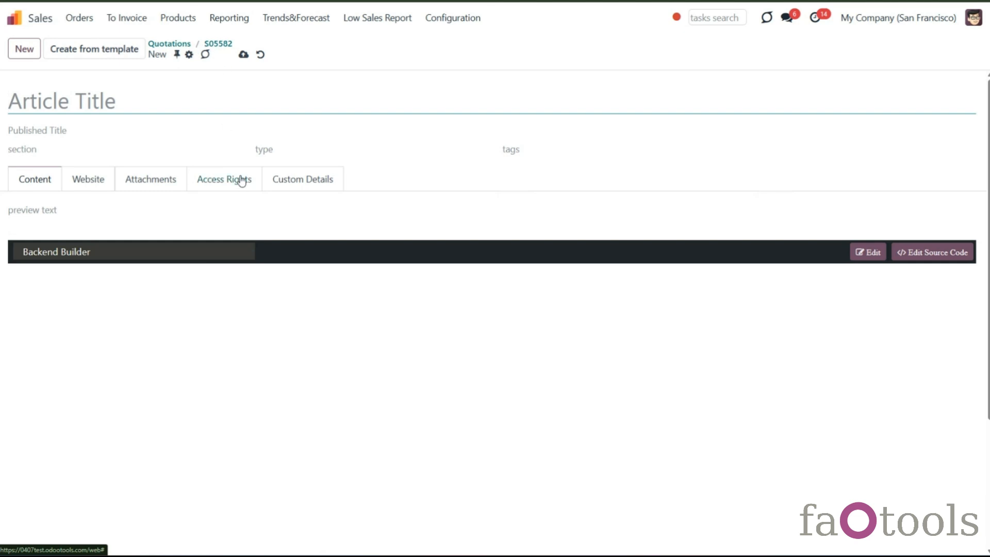
- Open the KnowSystem configuration settings and review the Settings section's integration options
click(14, 18)
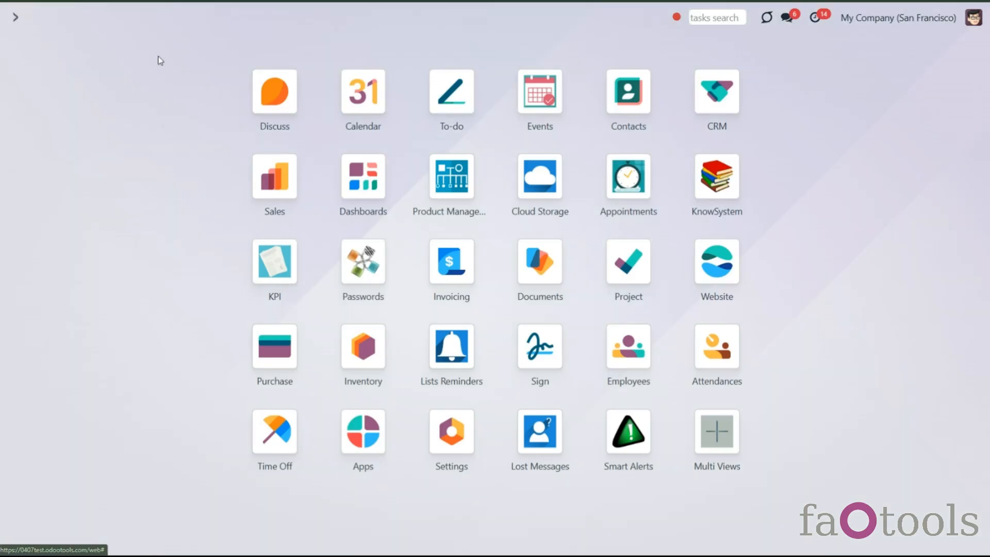
click(686, 173)
click(285, 18)
click(335, 186)
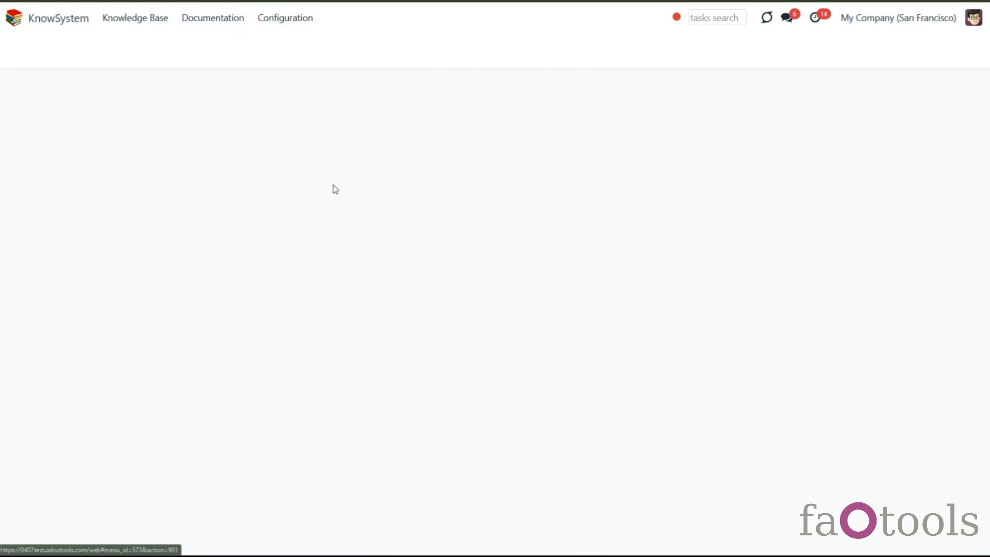
scroll(430, 380, down, 6)
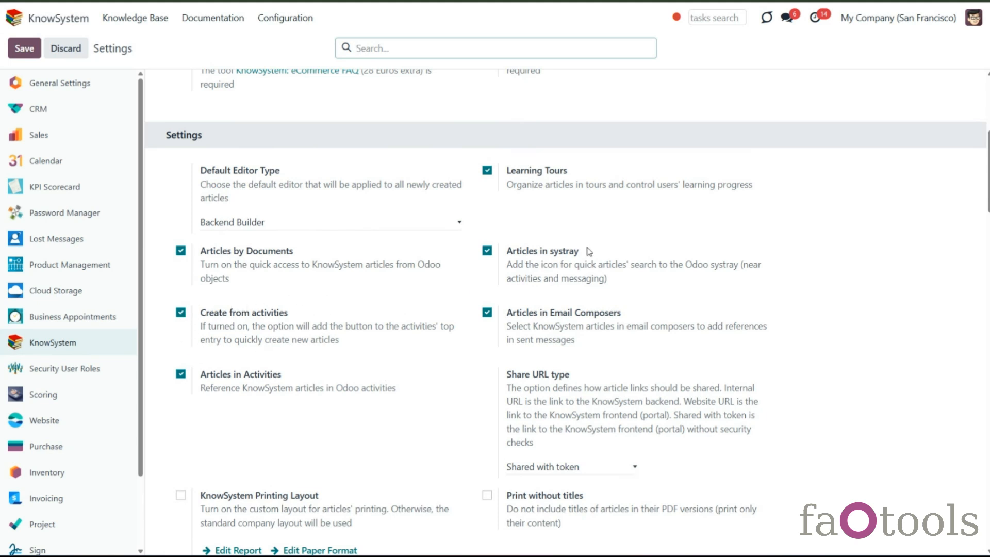
- Open the activities menu to view its Create new article entry, then close it
click(814, 18)
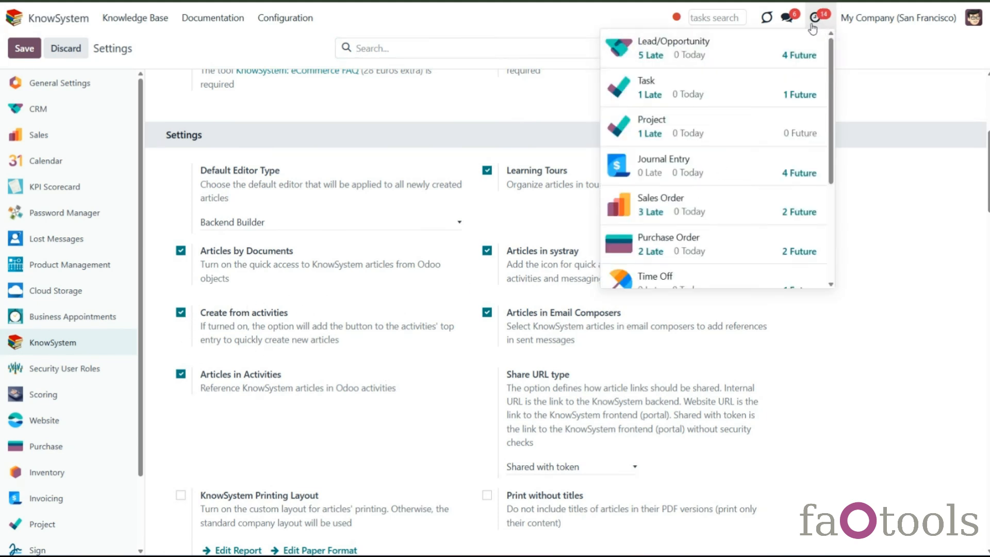
scroll(809, 124, down, 3)
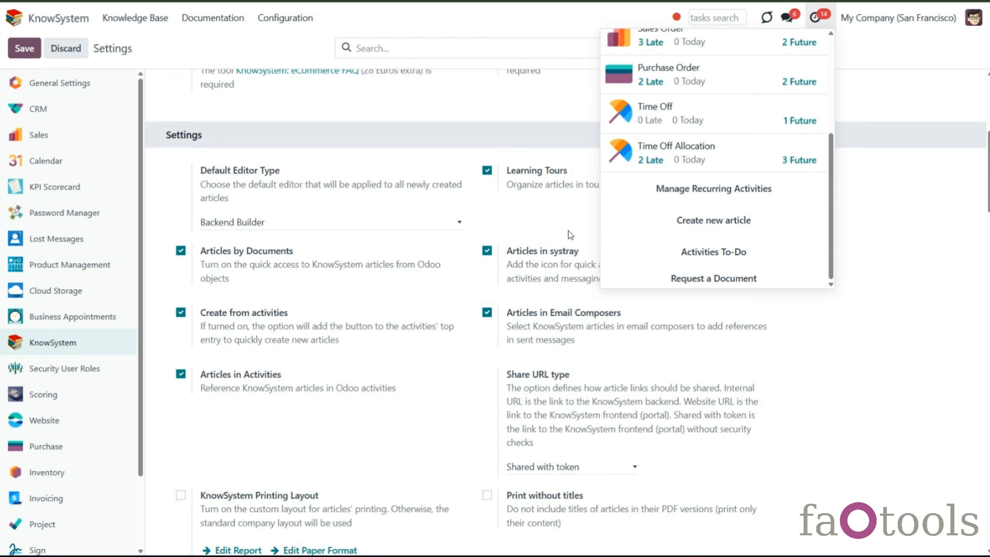
click(460, 199)
- Open the knowledge base, view the I would like to get a discount article, and return to the list
click(135, 17)
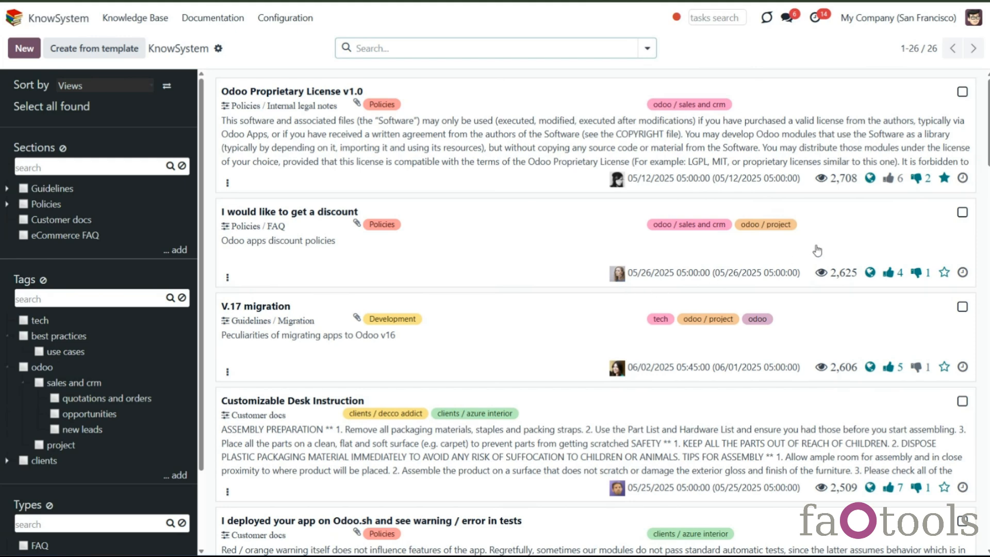
click(946, 216)
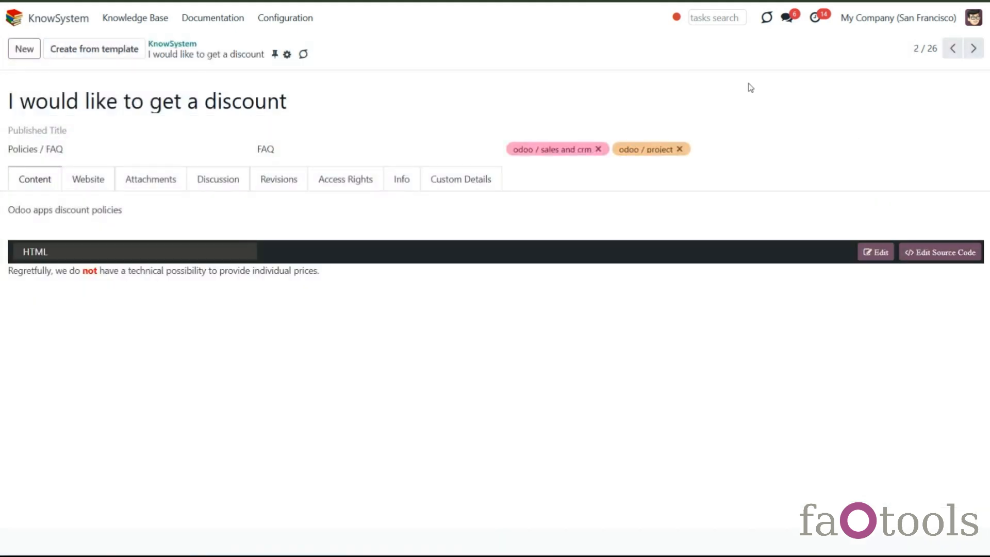
click(287, 55)
click(328, 141)
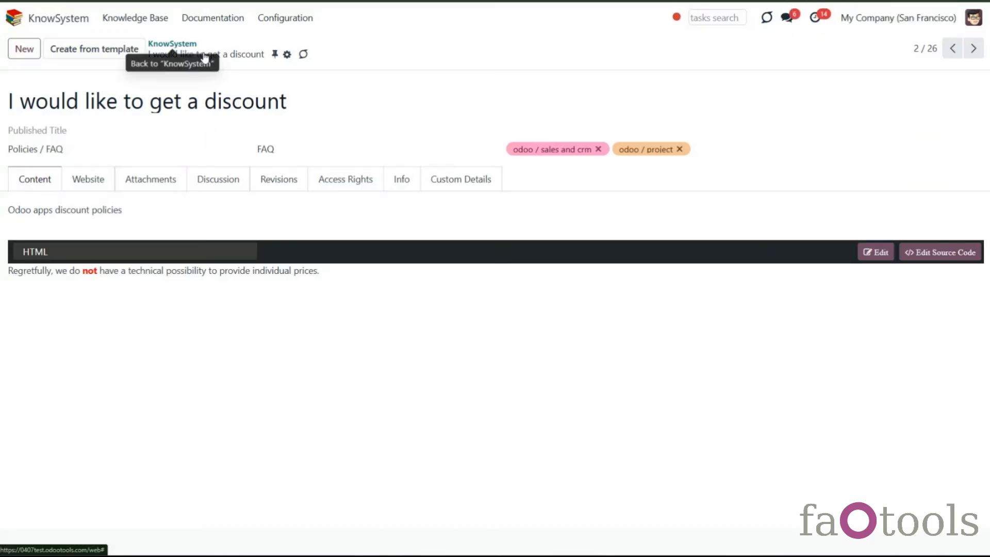
click(172, 44)
- Select the first three articles and then all found articles to show mass actions, and clear the selection
click(963, 92)
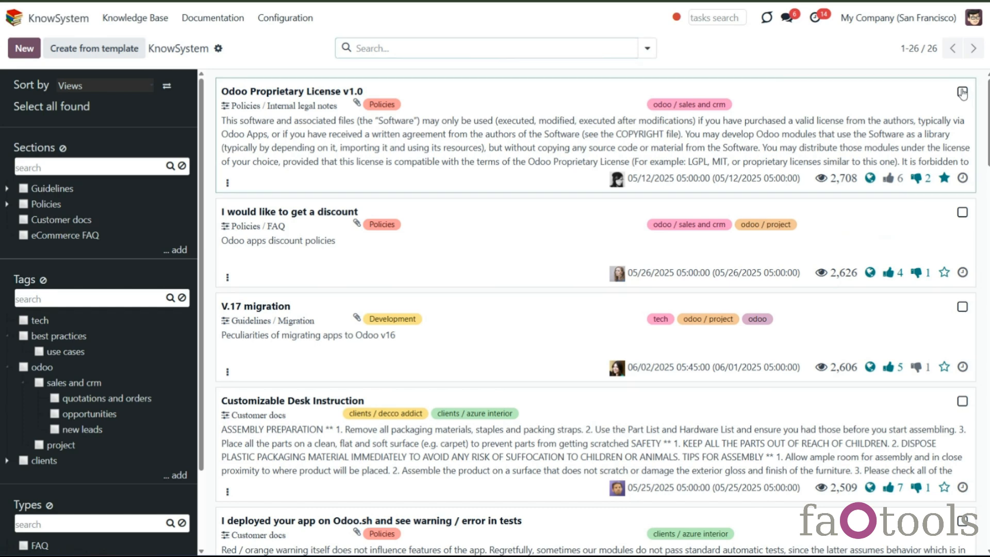
click(754, 214)
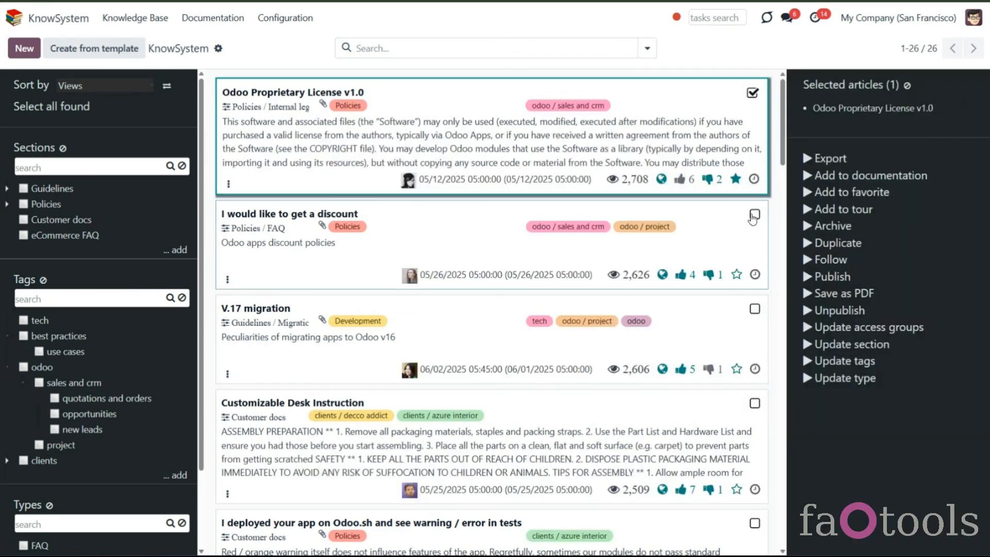
click(755, 311)
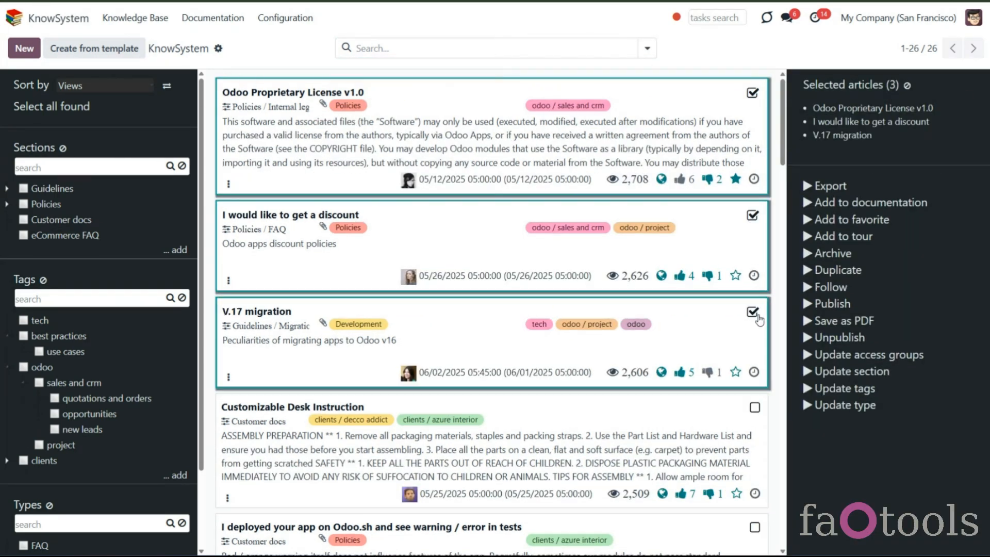
click(832, 322)
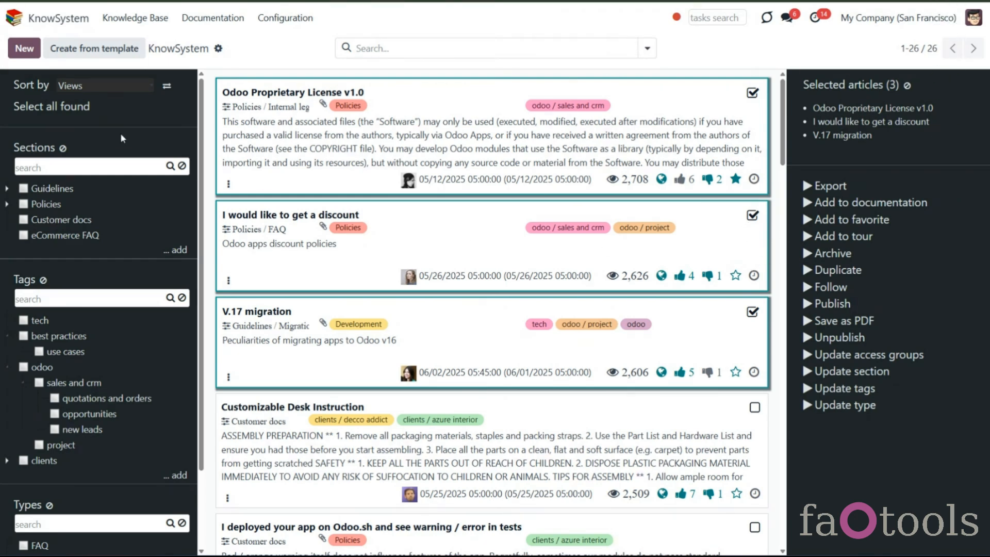
click(83, 106)
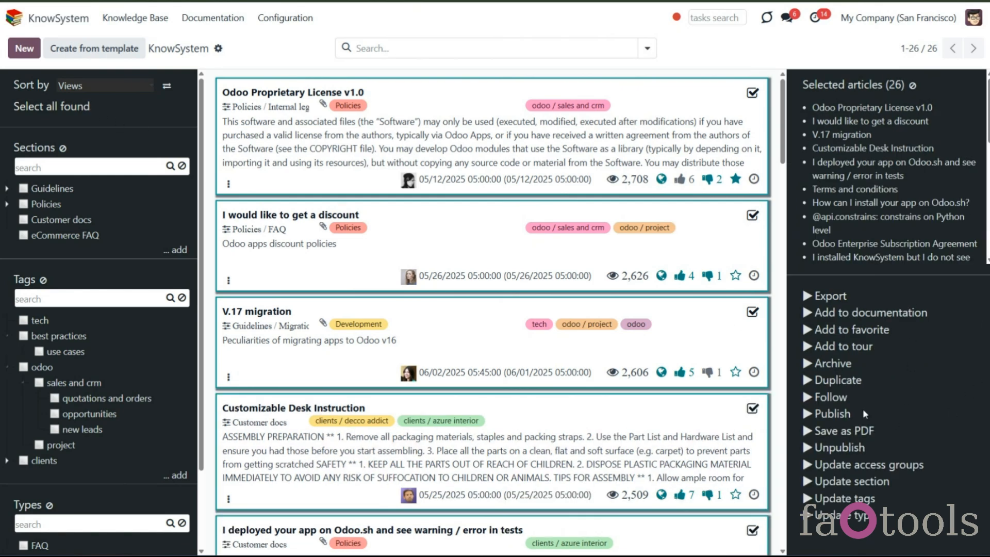
click(913, 85)
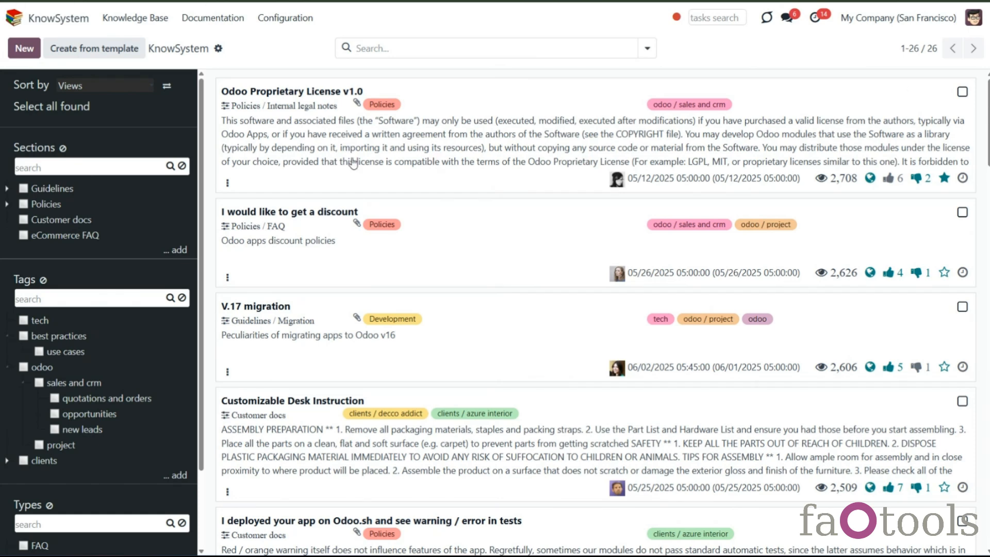
- Print the eCommerce FAQ section, the opportunities tag and the Guidelines type from their context menus
scroll(39, 294, down, 2)
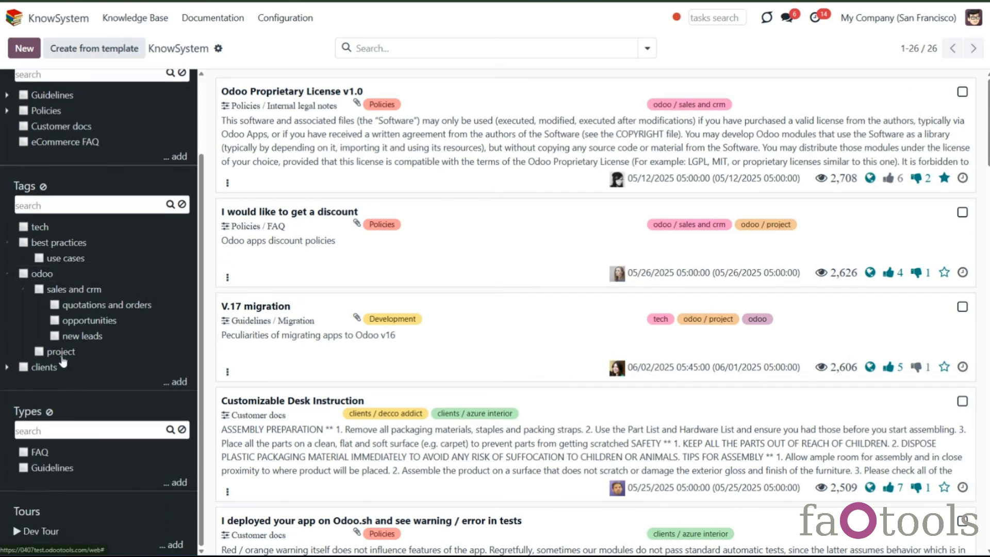
right_click(74, 149)
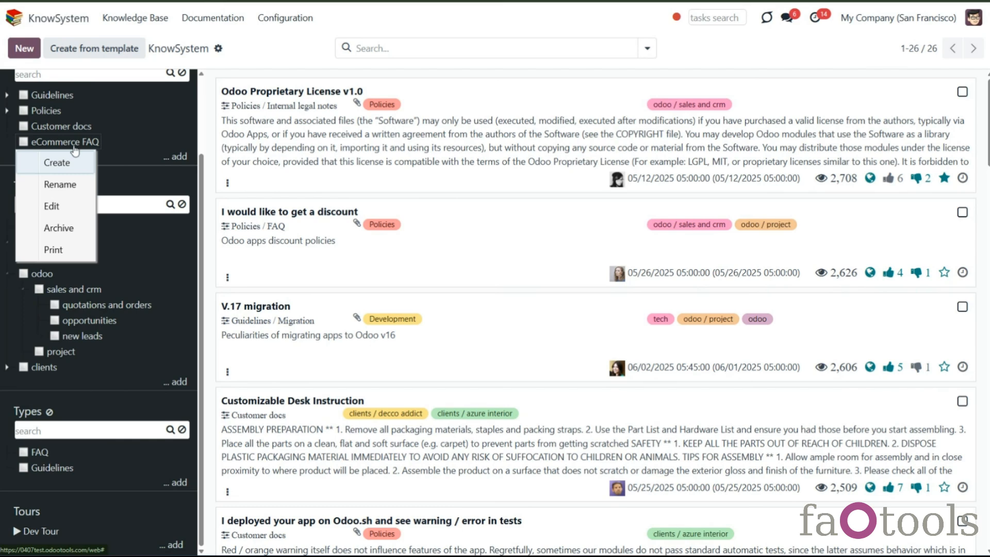
click(63, 254)
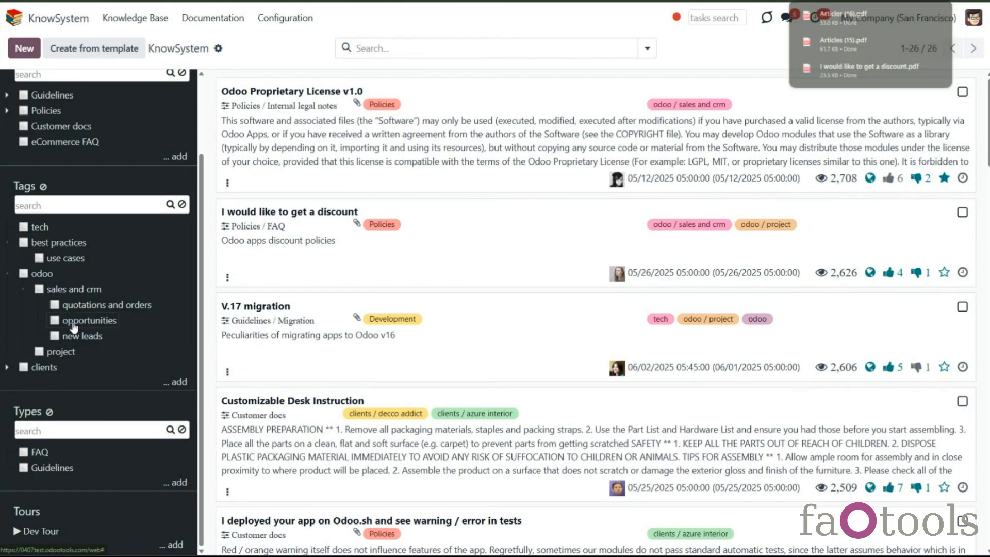
right_click(72, 322)
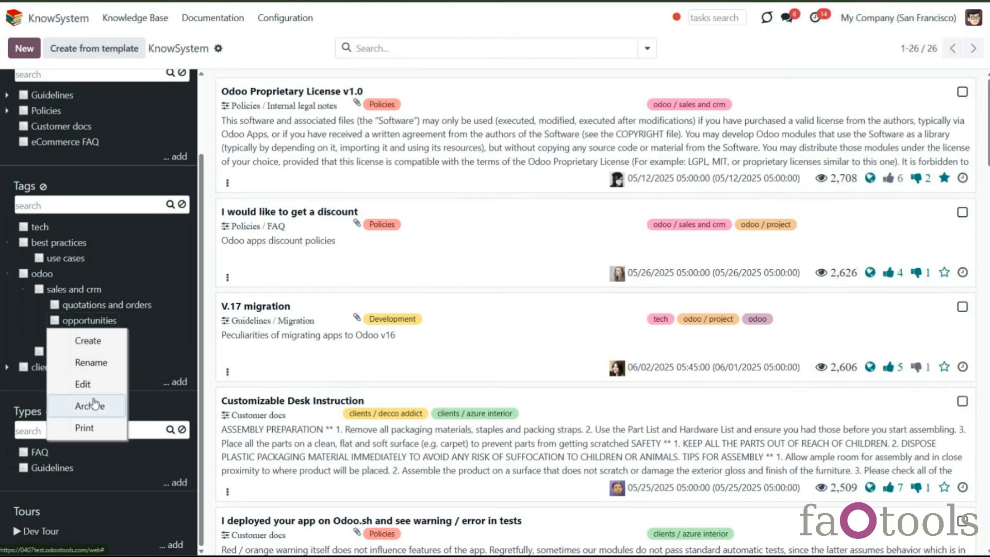
click(96, 428)
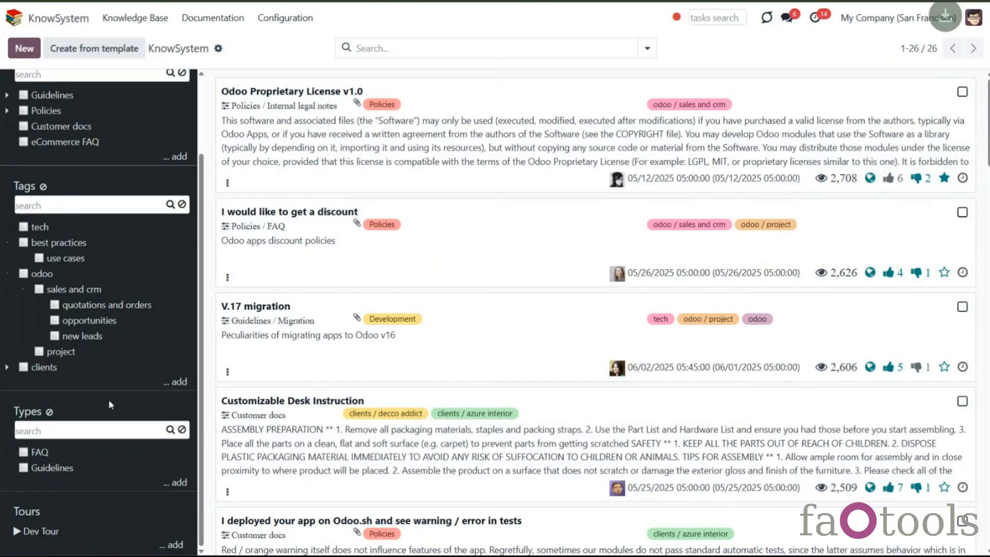
right_click(67, 470)
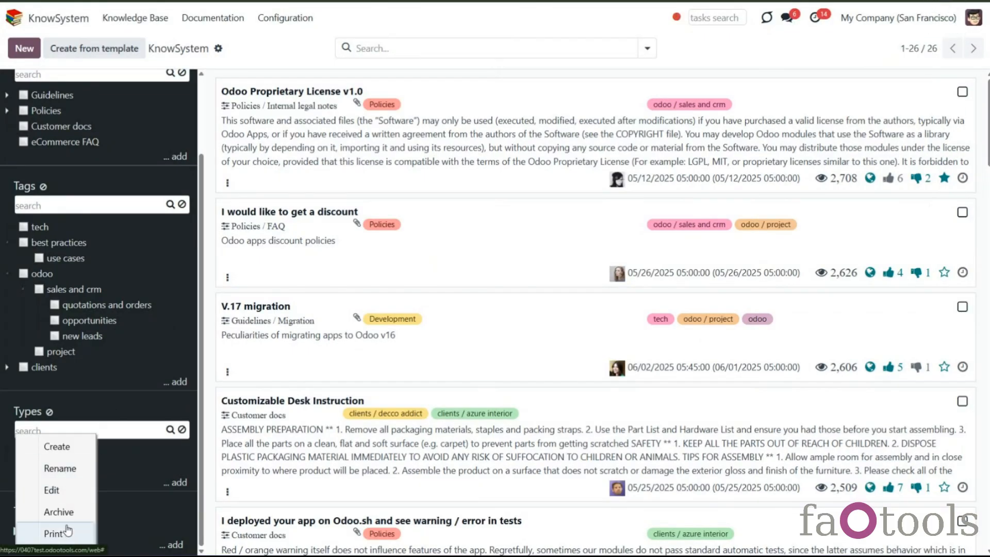
click(52, 532)
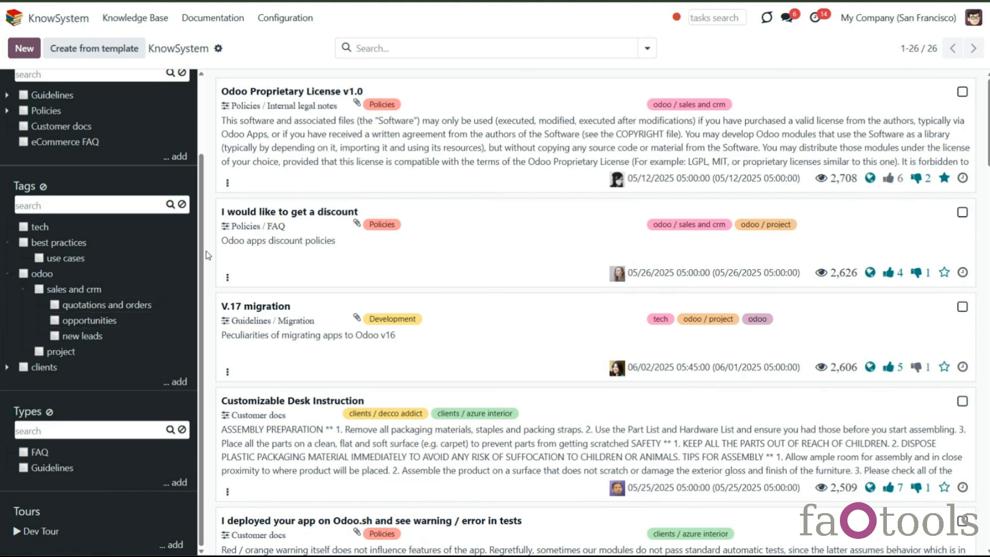
- Open the Odoo Proprietary License article and open its editor type list without changing it
scroll(187, 251, up, 3)
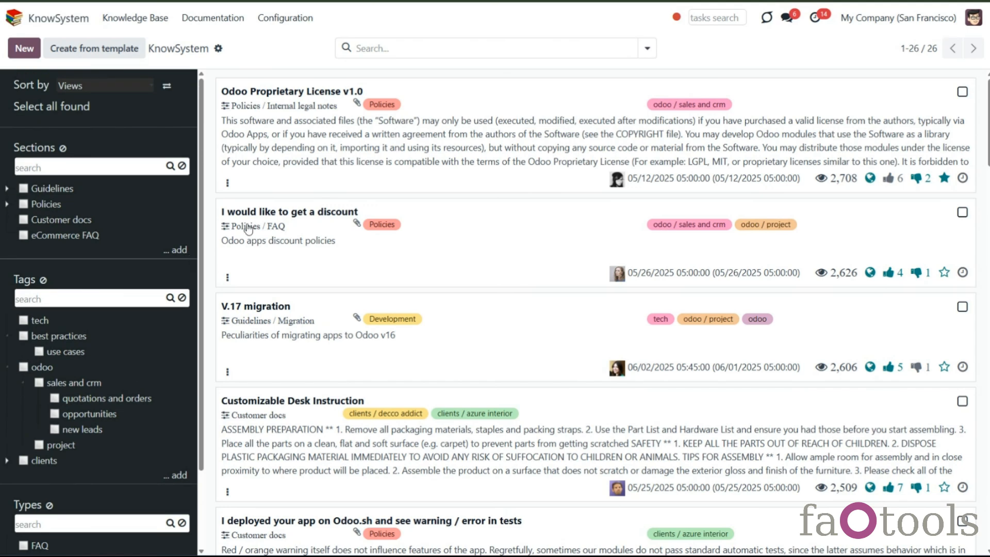
click(277, 195)
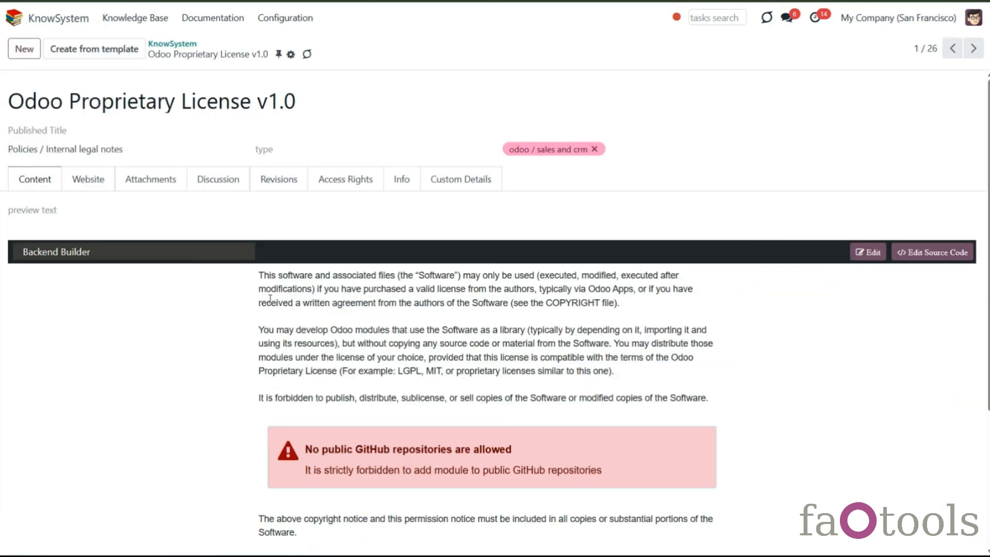
click(158, 258)
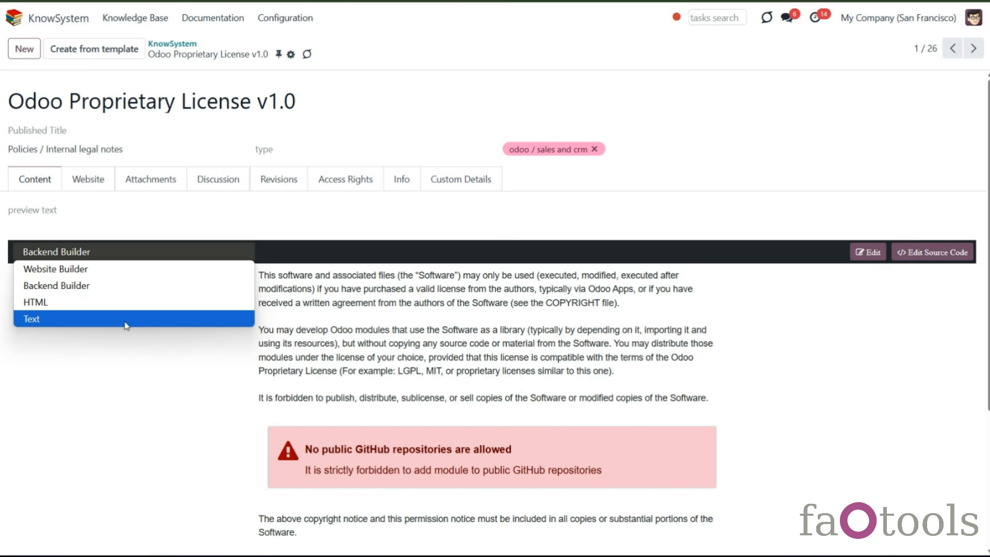
click(118, 355)
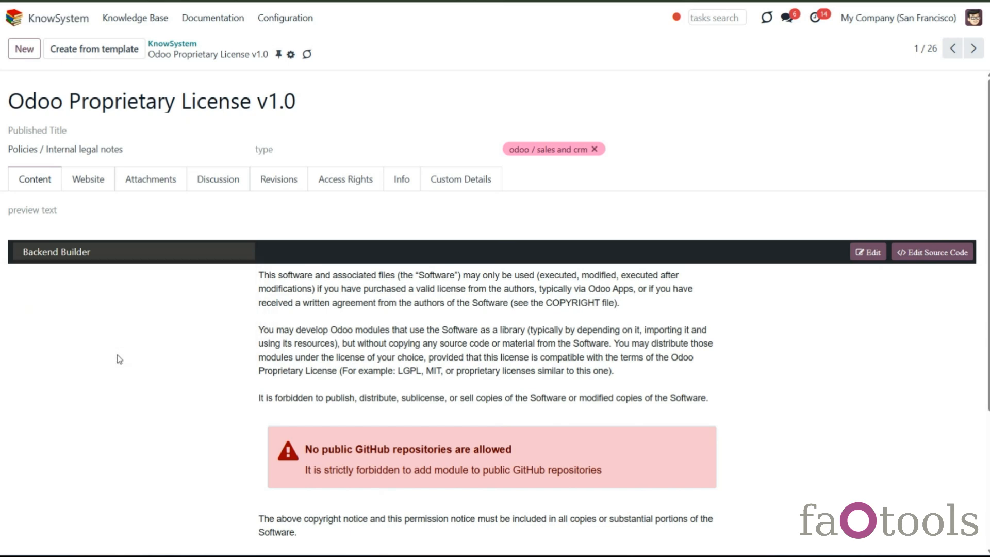
- Open the KnowSystem settings and review the Share URL type and portal and website view options
click(284, 18)
click(310, 166)
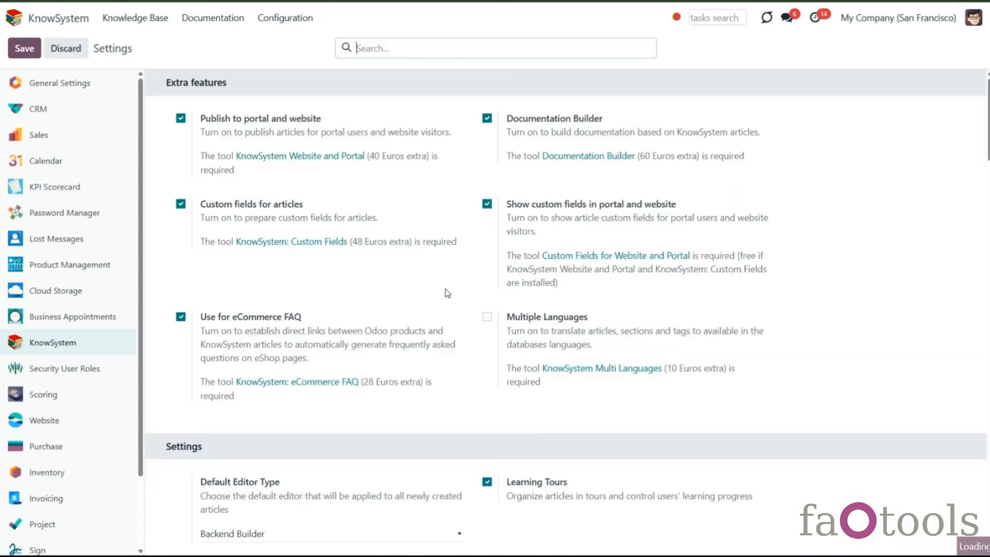
scroll(506, 343, down, 3)
scroll(506, 343, down, 4)
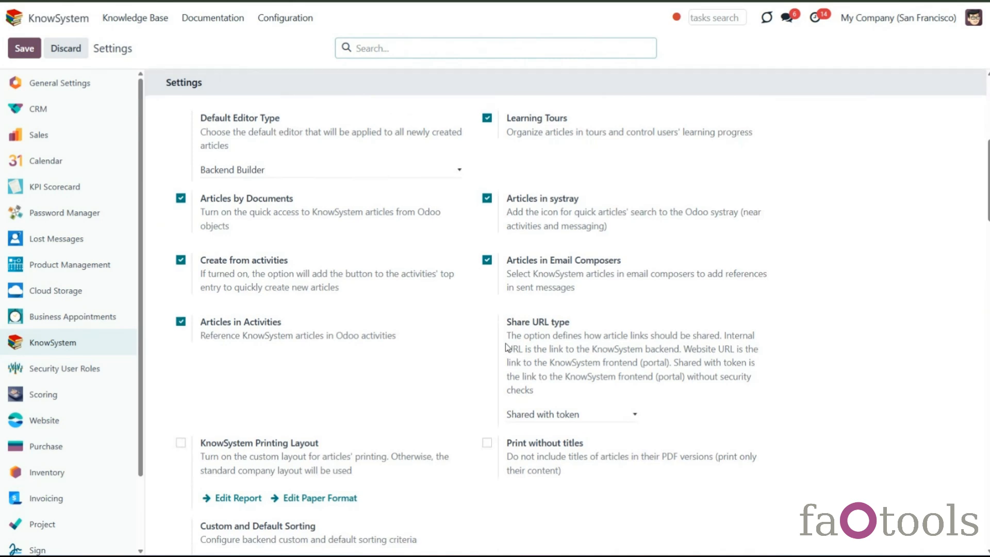
scroll(506, 347, down, 3)
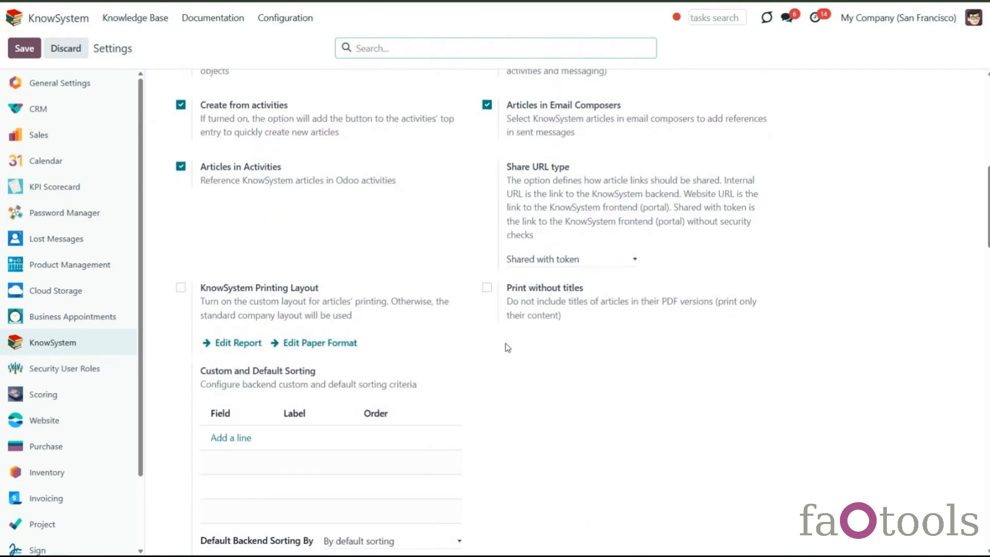
scroll(507, 347, down, 12)
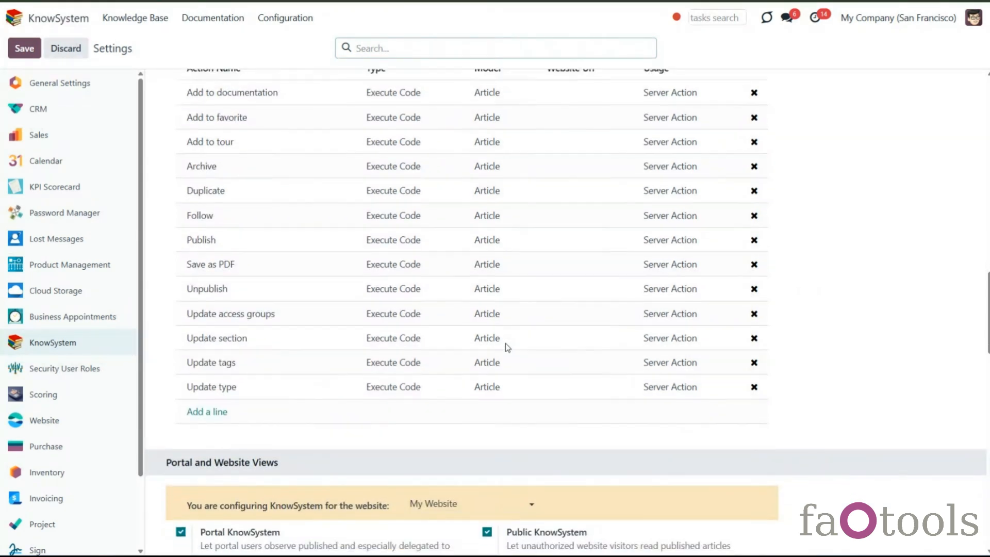
scroll(505, 343, down, 6)
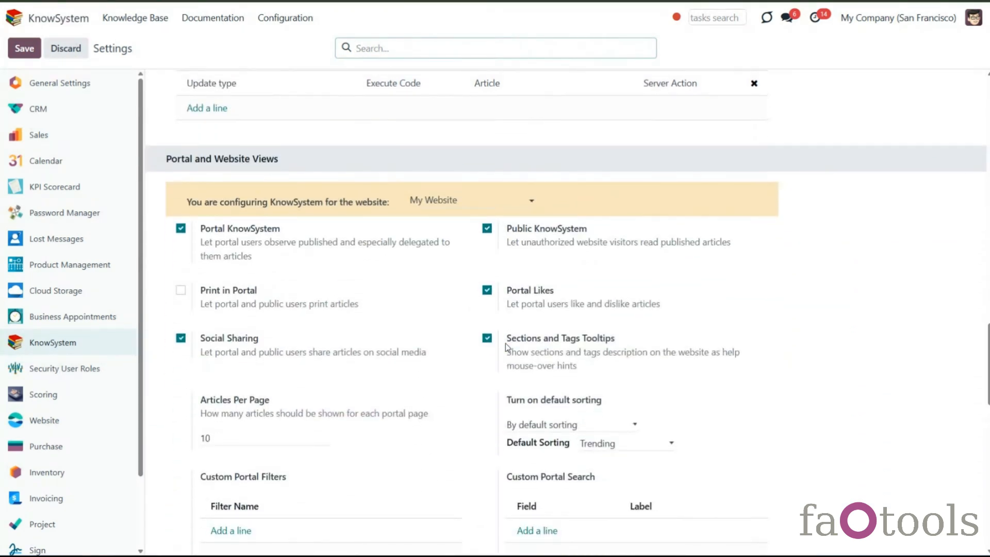
- Enable Print in Portal, save, and print the Odoo Proprietary License article from the website portal
click(181, 290)
click(24, 49)
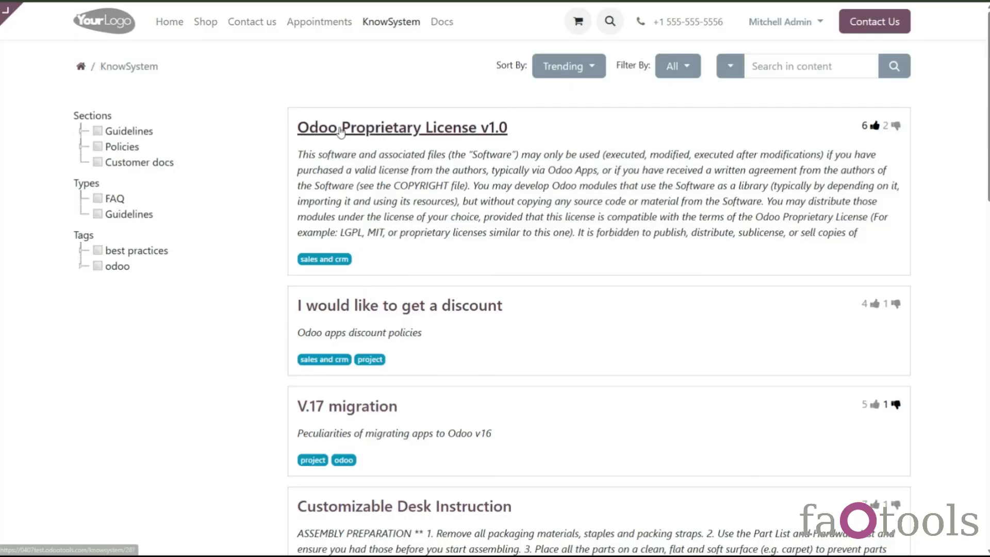
click(408, 123)
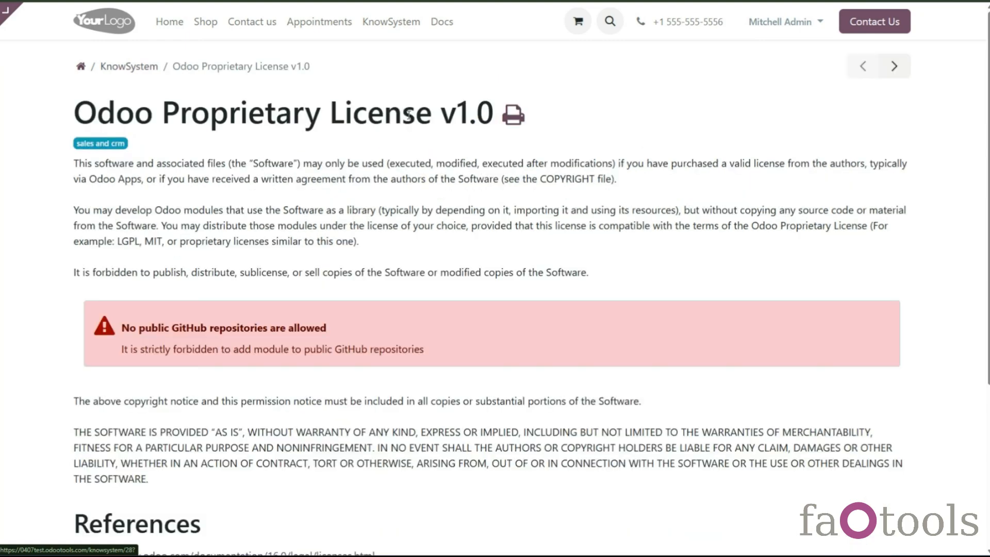
click(519, 119)
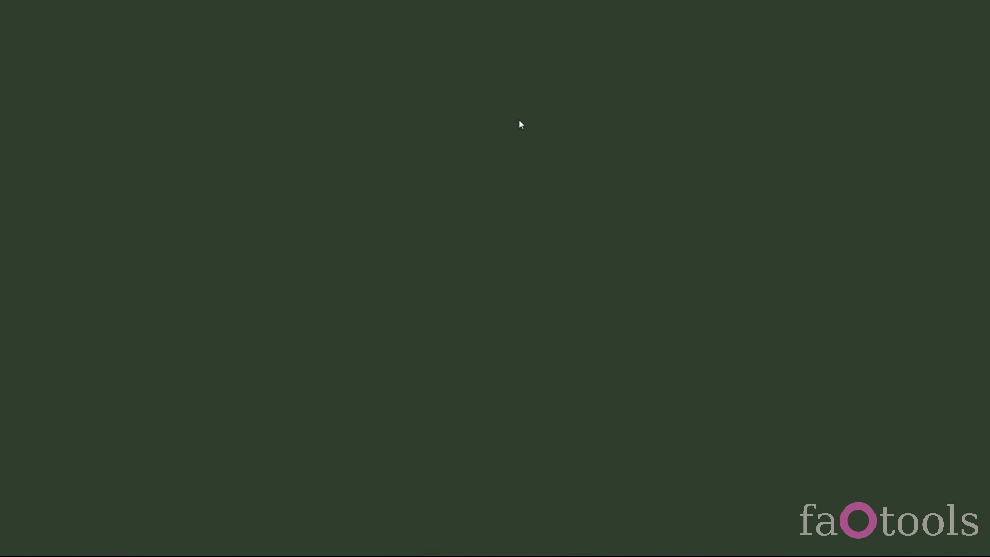
scroll(502, 407, down, 1)
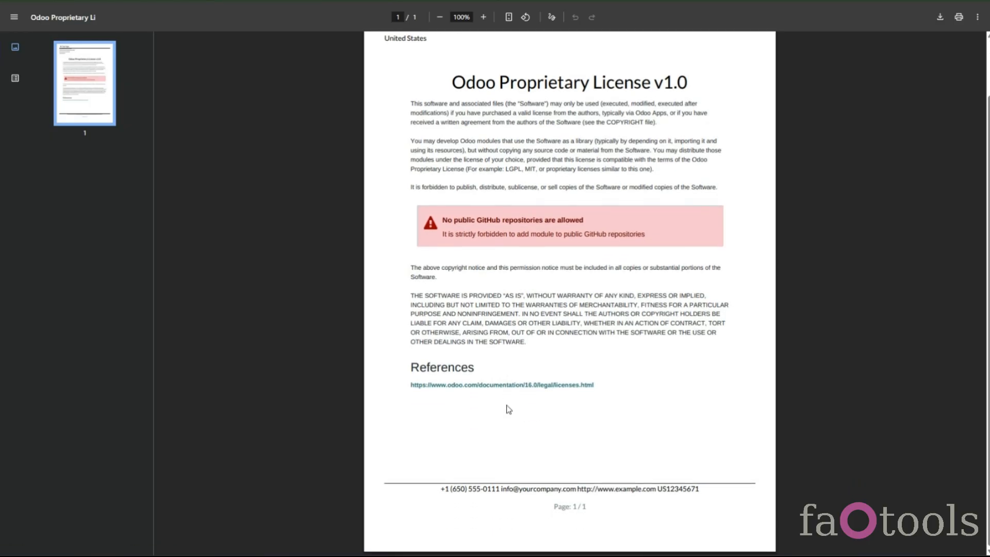
scroll(508, 409, up, 1)
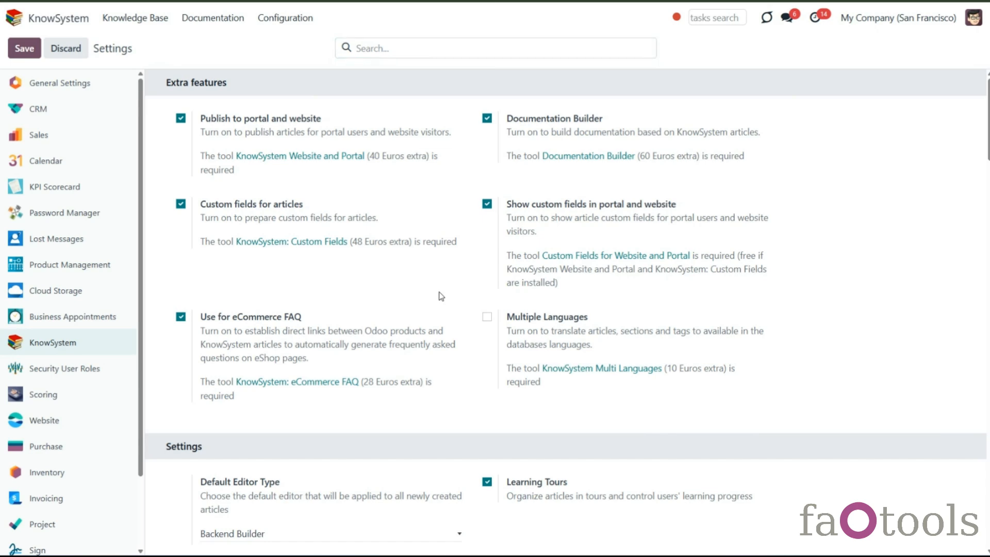
- Enable the KnowSystem Printing Layout option and open its layout list without changing it
scroll(441, 295, down, 10)
scroll(441, 296, down, 1)
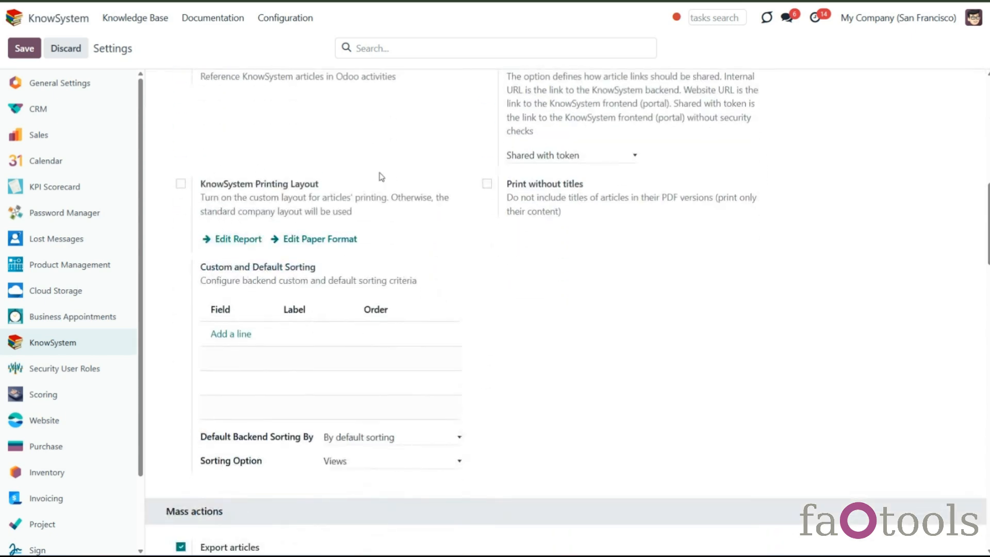
click(180, 184)
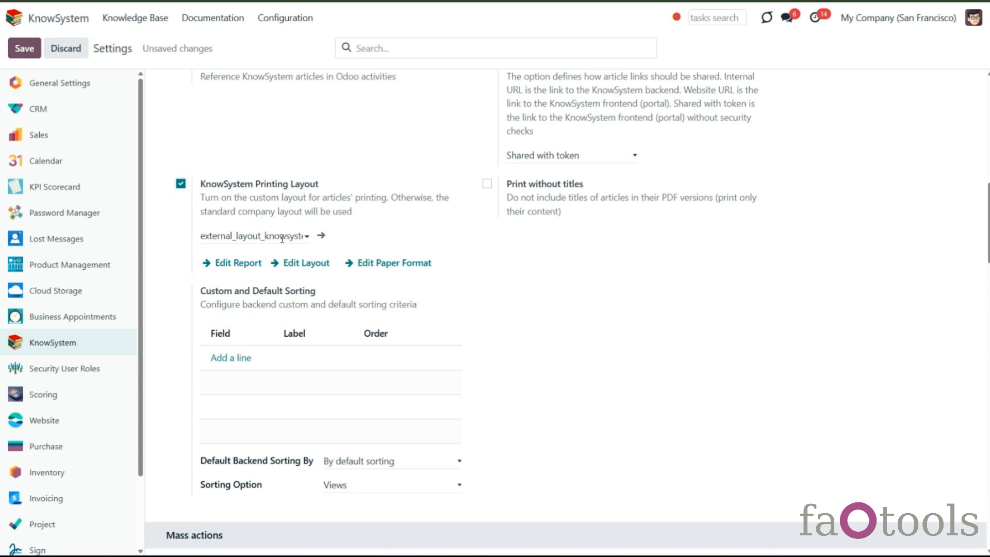
click(304, 238)
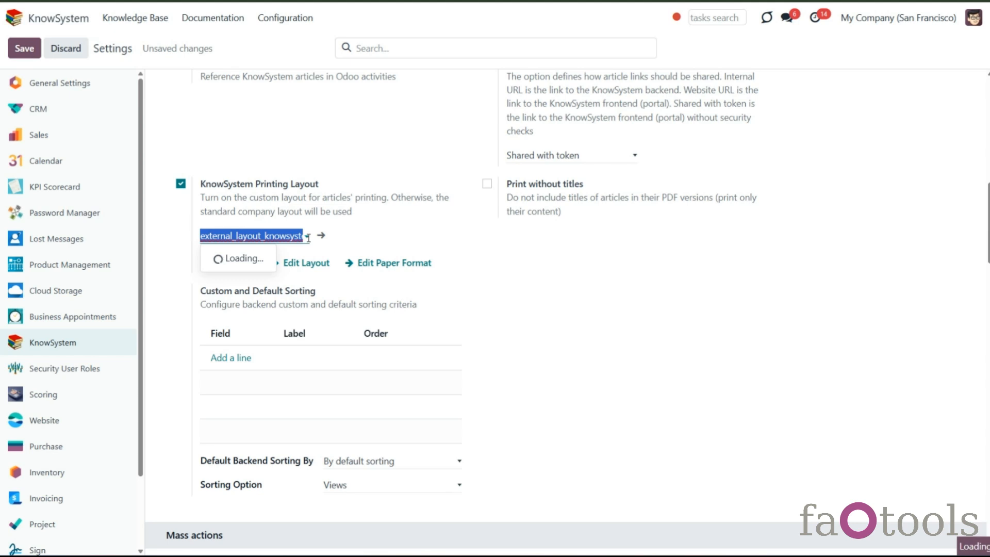
click(391, 242)
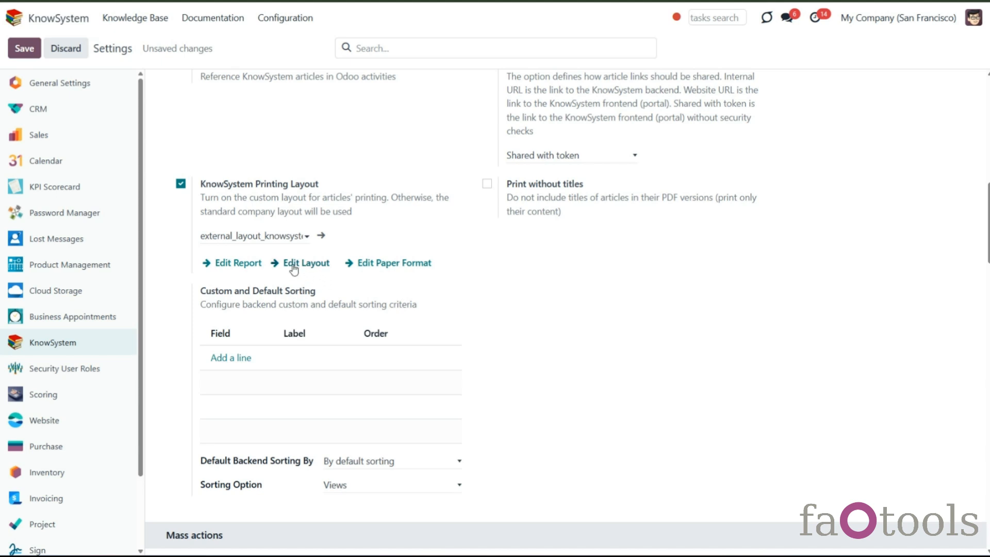
- Open the printing report and layout views from the settings in turn, returning to the settings each time
click(227, 264)
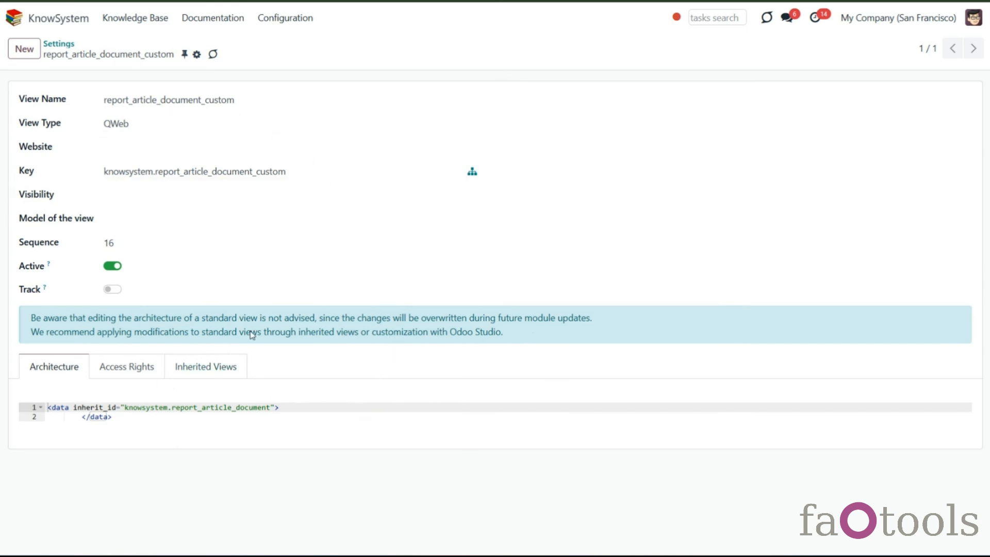
click(63, 44)
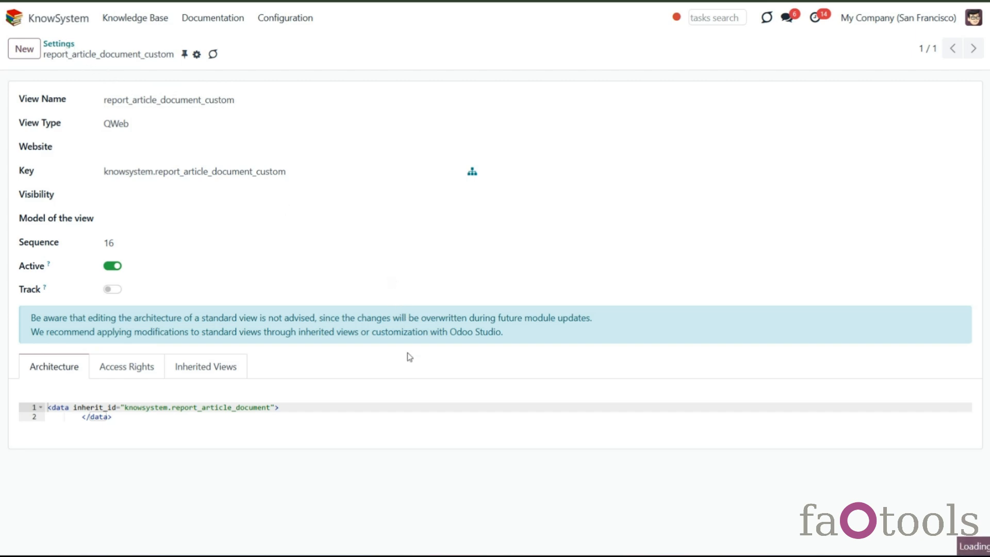
scroll(411, 364, down, 10)
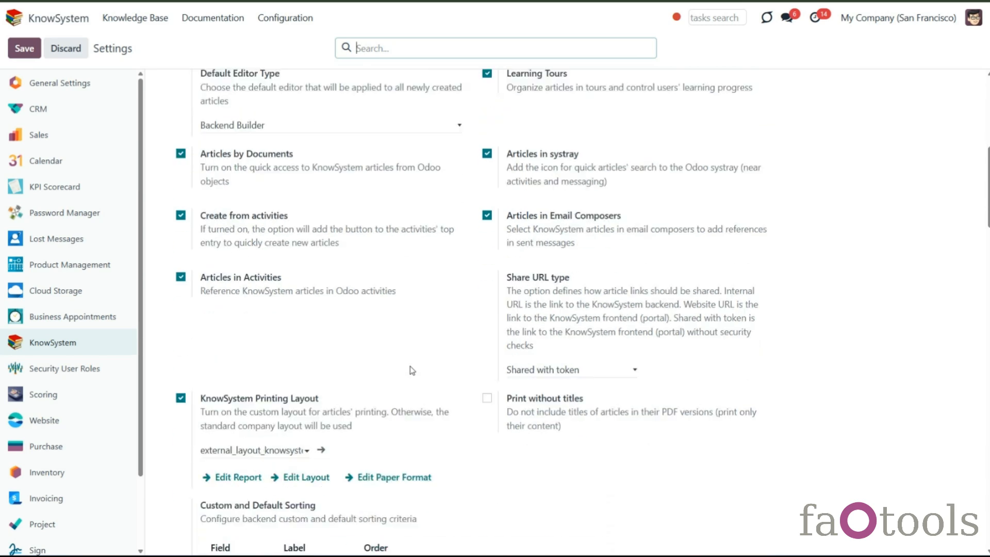
scroll(412, 370, up, 1)
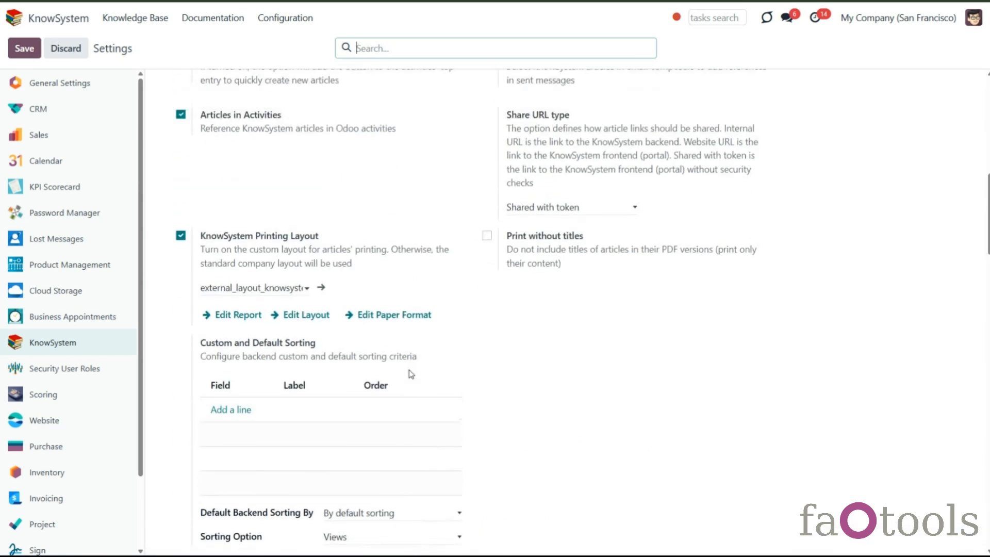
click(315, 316)
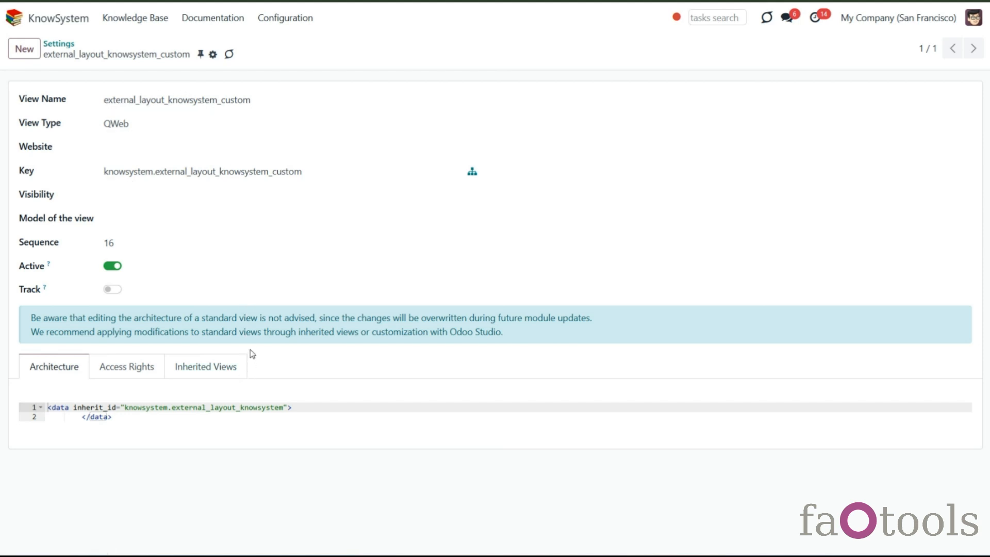
click(59, 44)
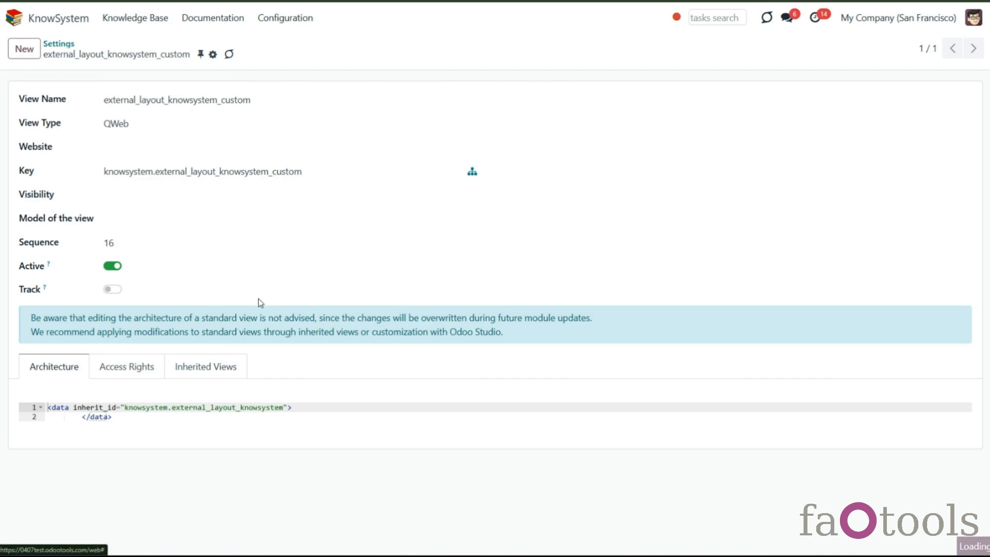
scroll(296, 335, down, 10)
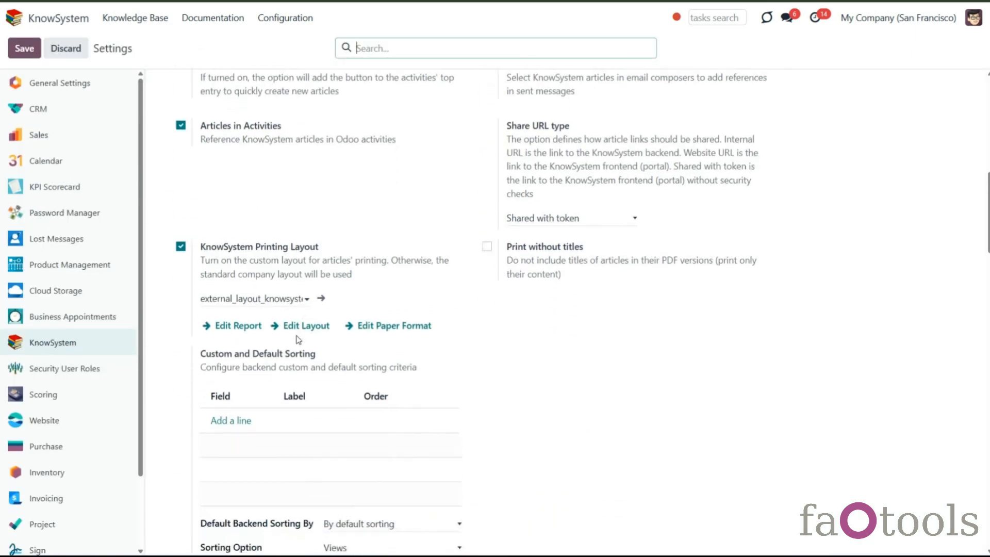
click(374, 322)
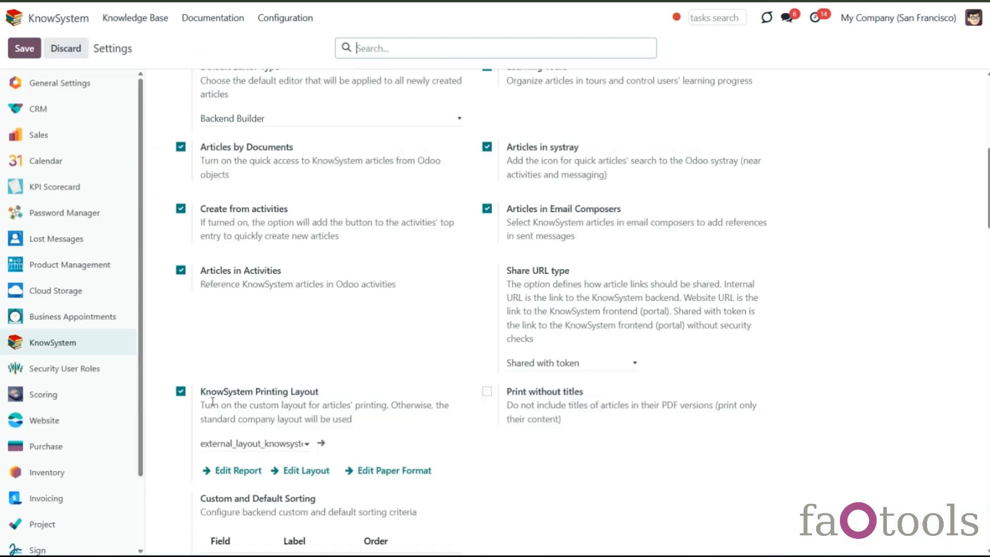
- Disable KnowSystem Printing Layout, enable Print without titles, and save the settings
click(181, 392)
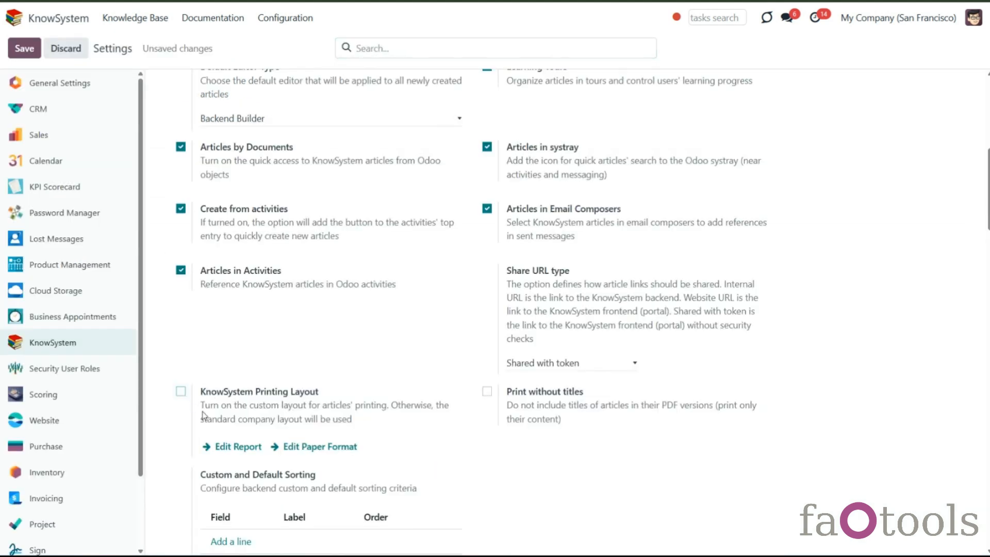
scroll(300, 411, down, 1)
scroll(300, 411, down, 3)
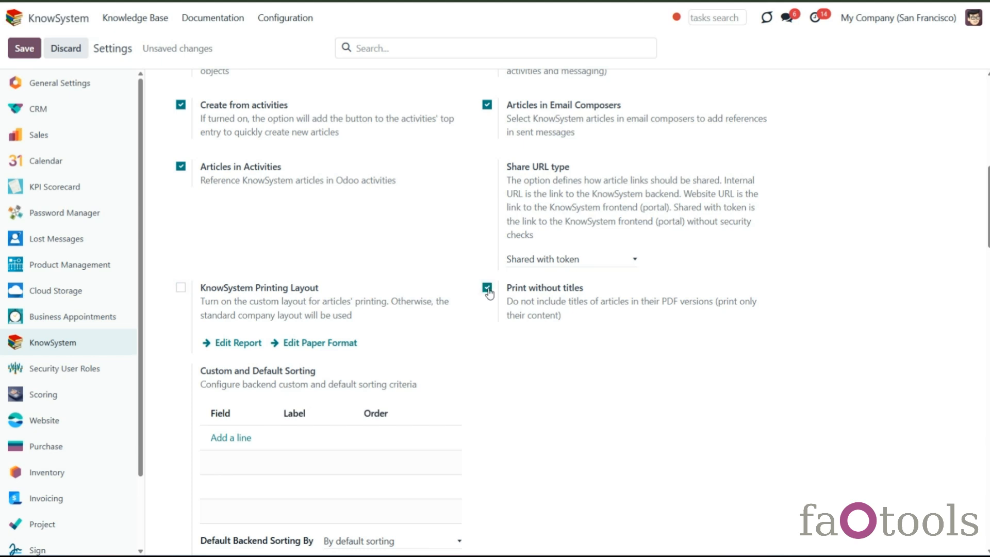
click(24, 47)
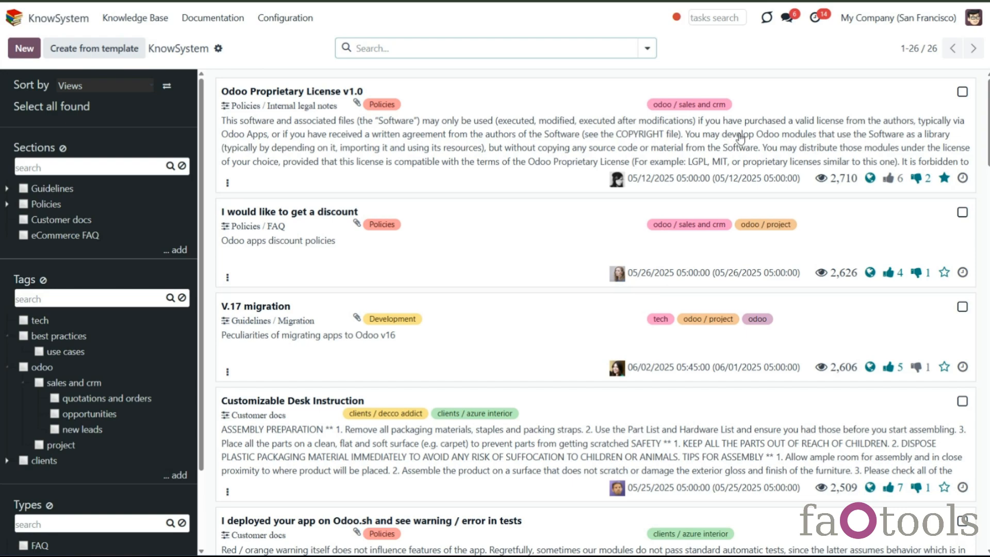
- Select the first three articles and save them as a PDF with the mass action
click(971, 95)
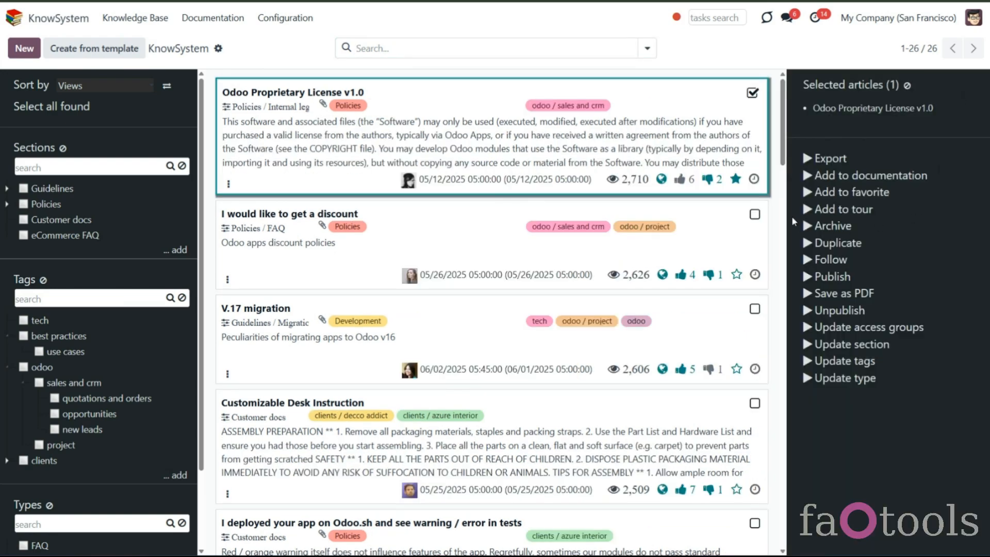
click(754, 214)
click(754, 309)
click(828, 322)
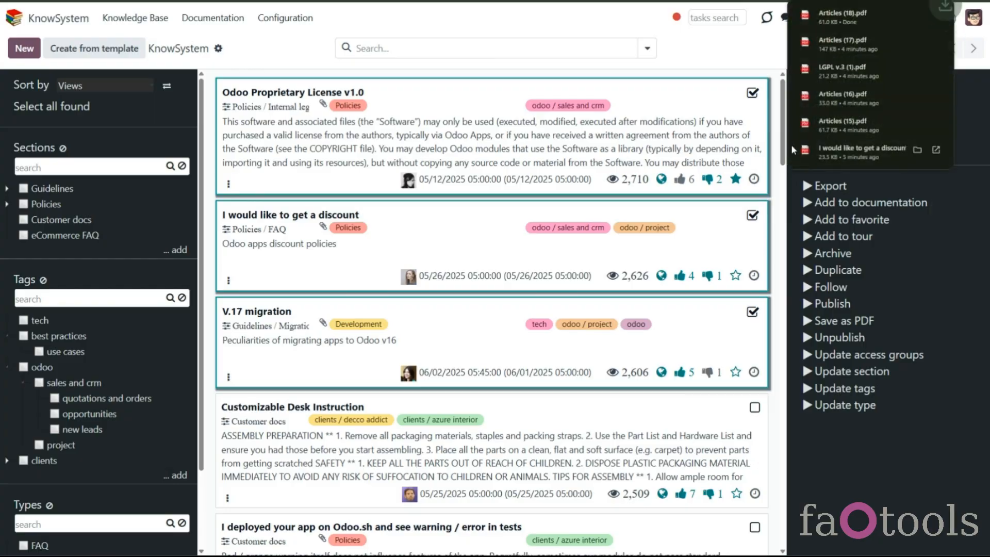
click(825, 19)
scroll(566, 280, down, 10)
scroll(566, 280, down, 12)
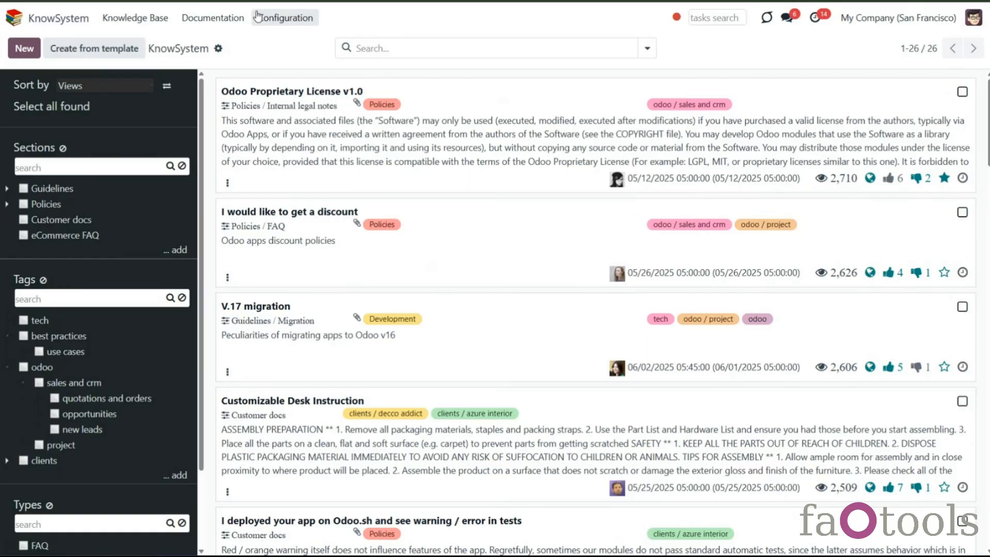
- Open an item from the Configuration menu
click(271, 19)
click(304, 183)
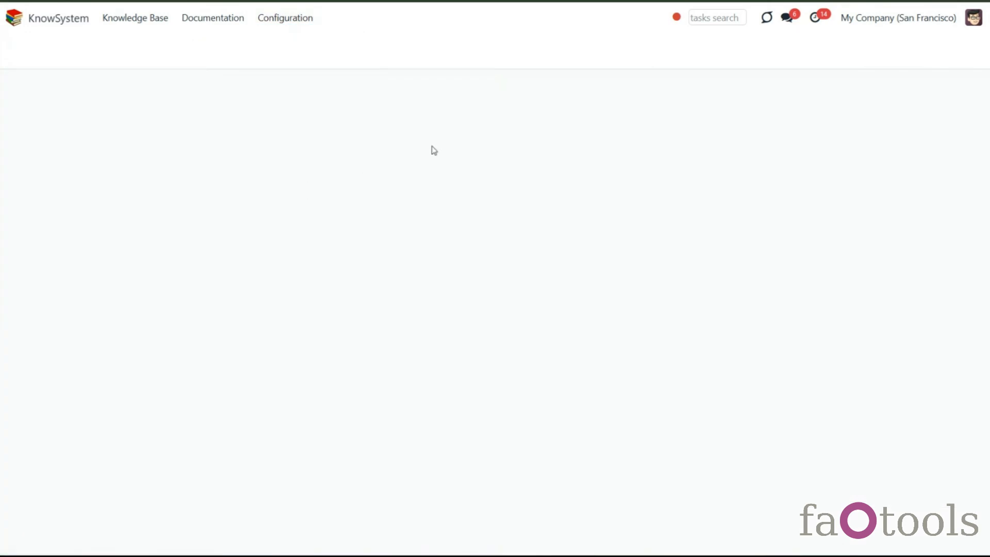
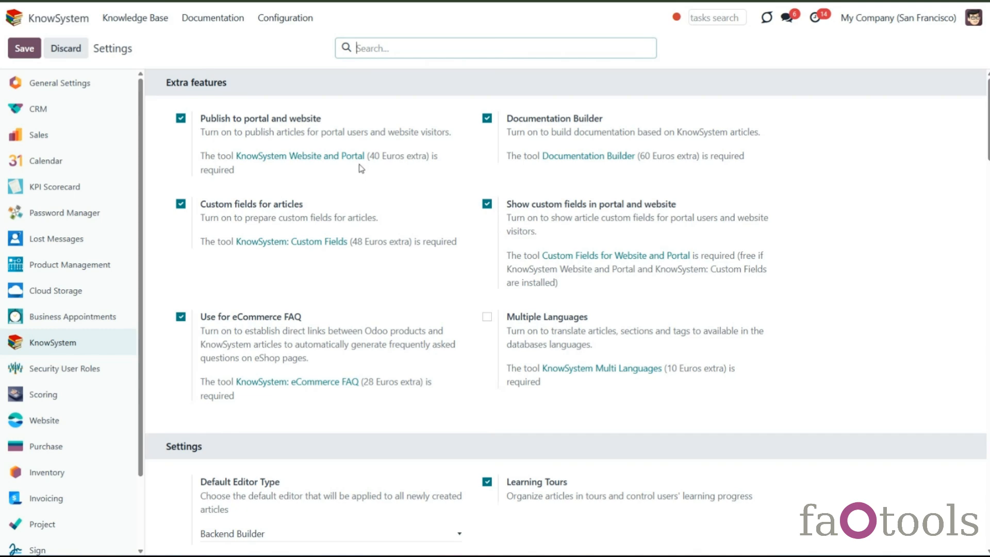
- Switch the portal configuration to the website My Website 2 and enable Portal KnowSystem for it
scroll(363, 170, down, 10)
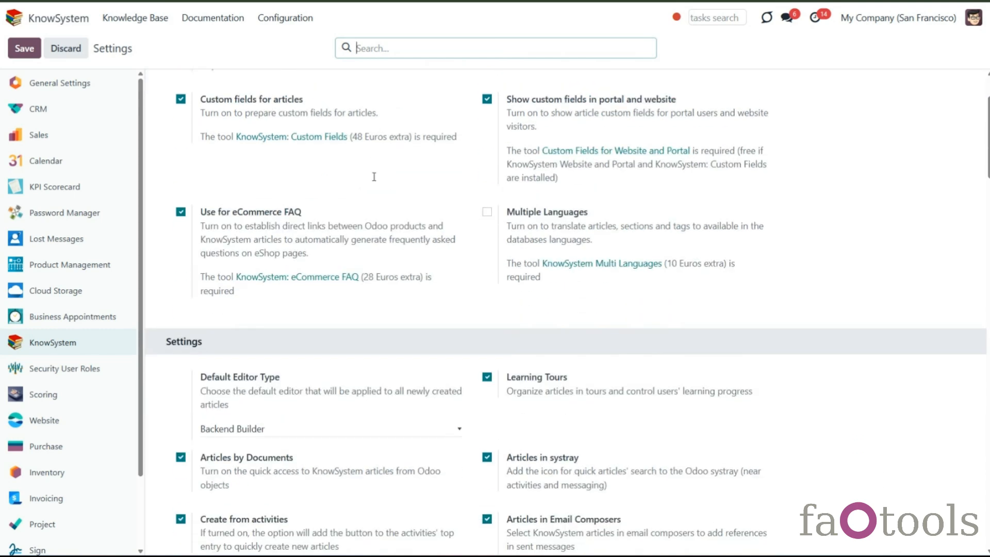
scroll(380, 191, down, 15)
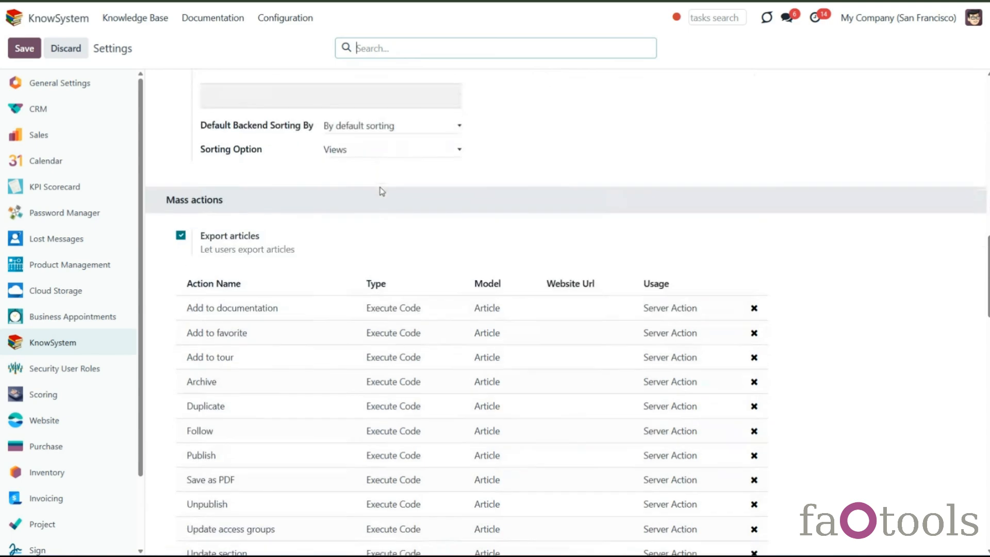
scroll(384, 194, up, 1)
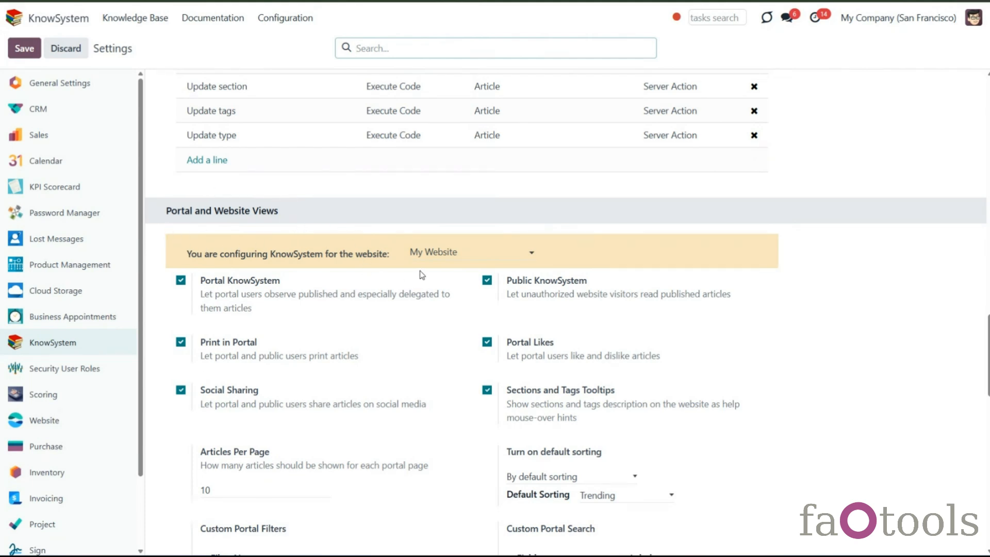
click(445, 251)
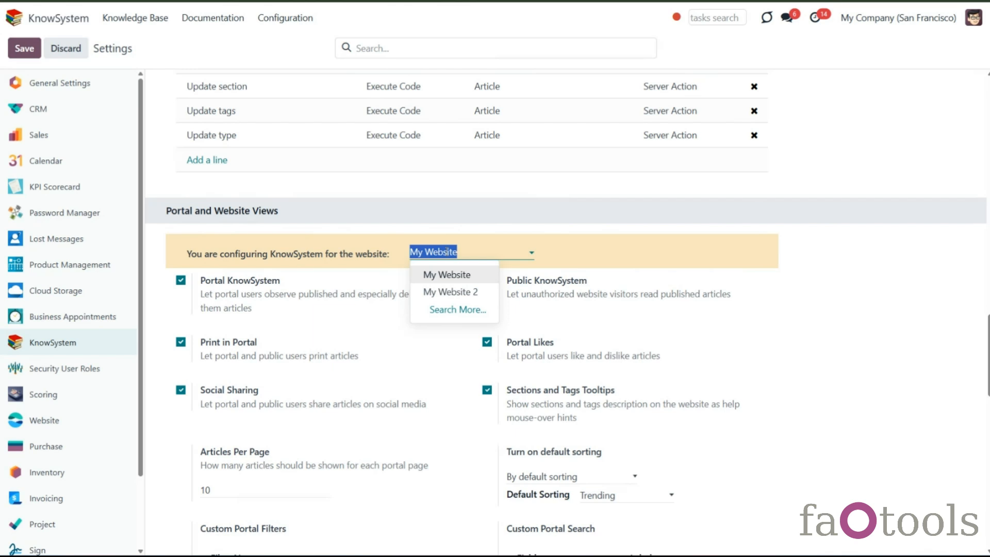
click(432, 293)
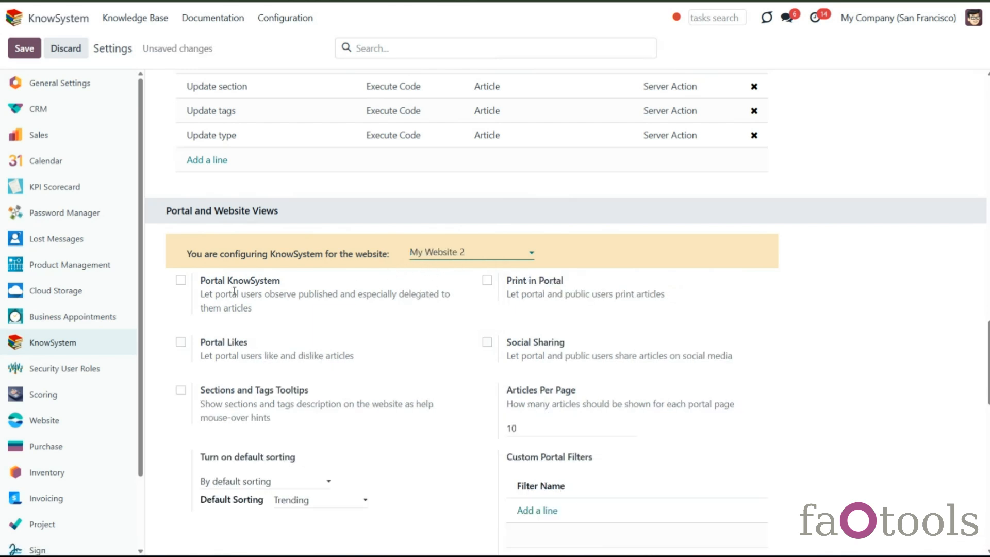
click(181, 282)
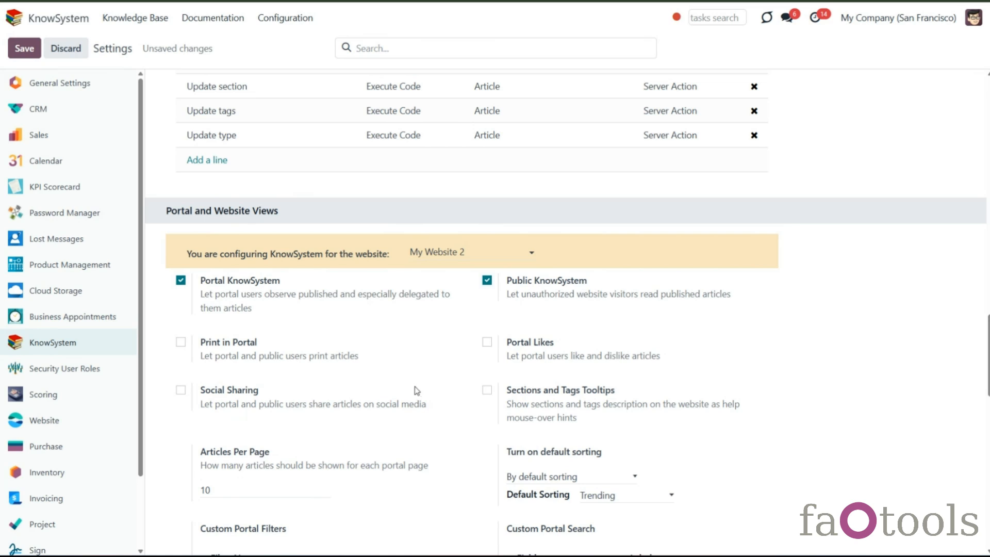
- Switch the portal configuration back to My Website and save the settings
click(443, 256)
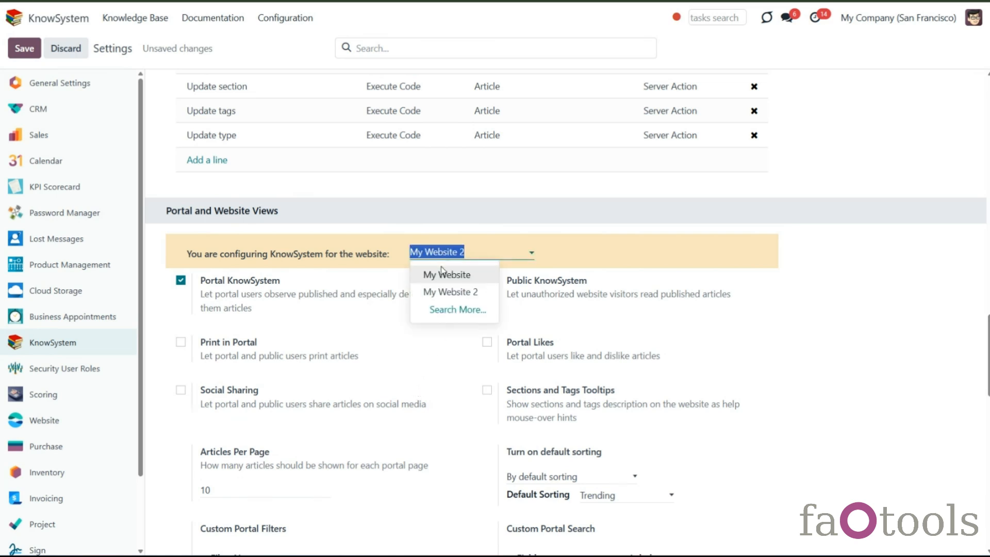
click(444, 274)
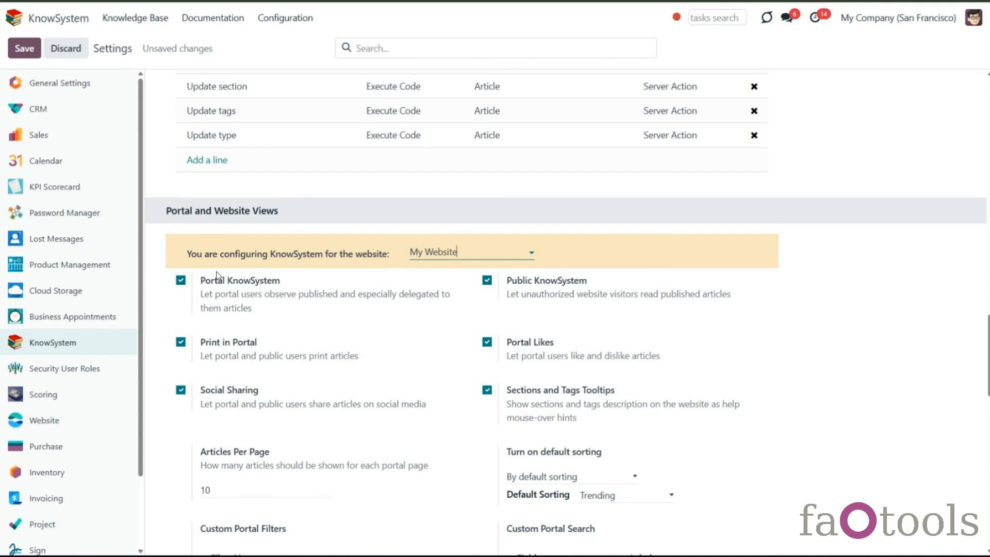
click(24, 48)
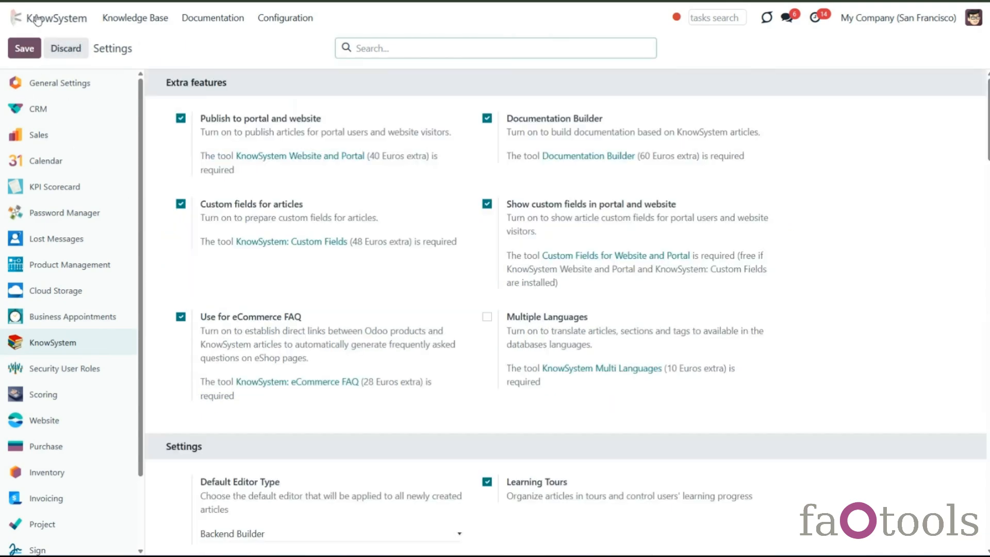
- Go to the portal account page and open the KnowSystem knowledge base from it
click(37, 21)
click(715, 276)
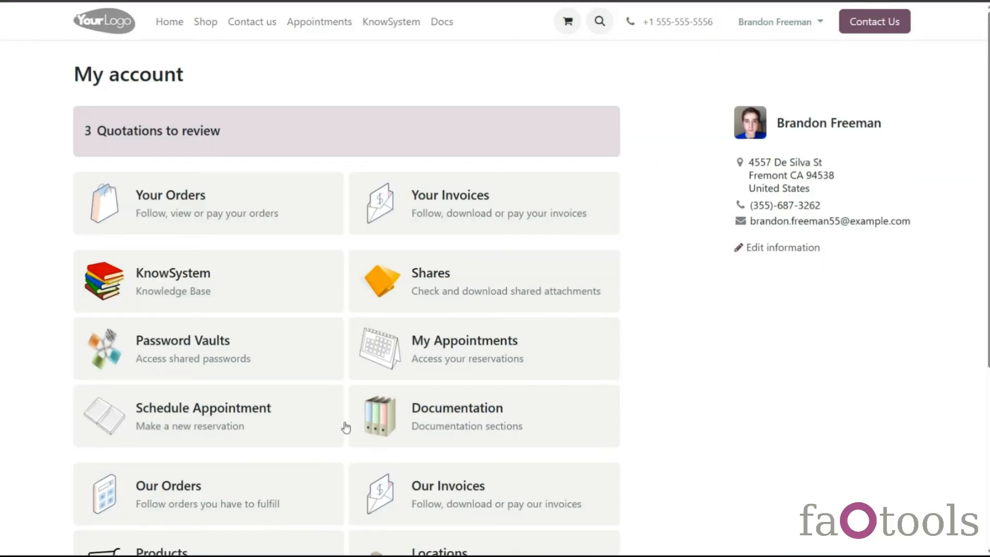
scroll(345, 421, down, 3)
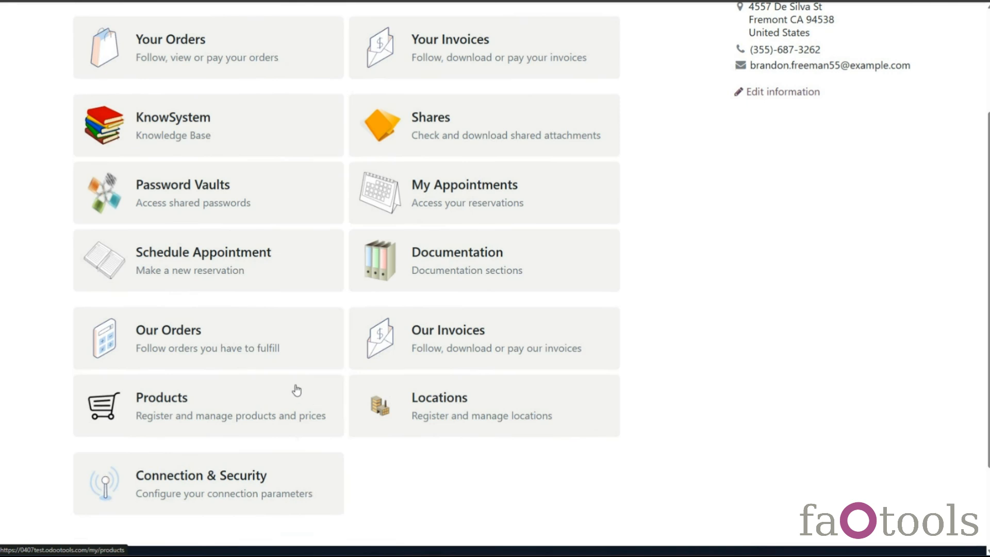
click(217, 143)
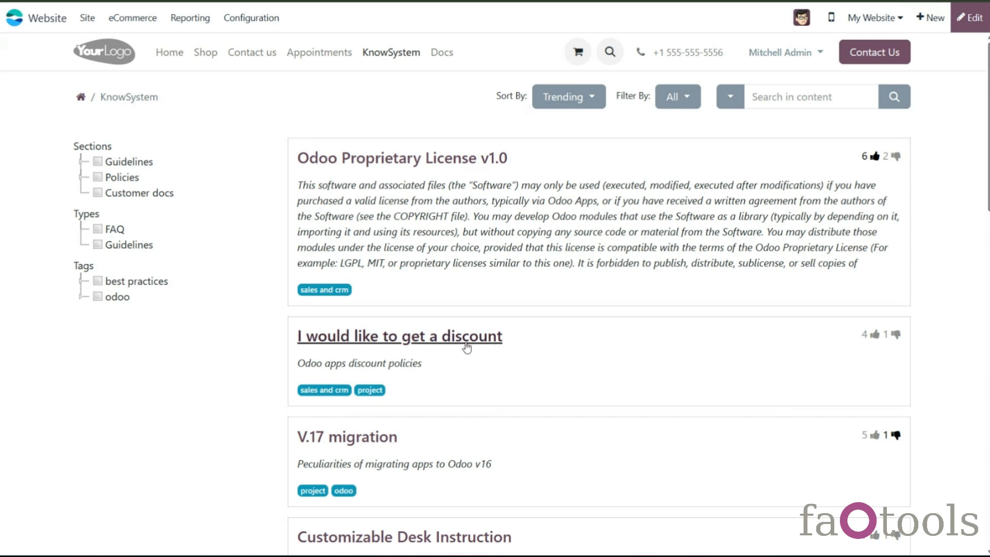
- Open the 'I would like to get a discount' article and return to the KnowSystem list
click(614, 322)
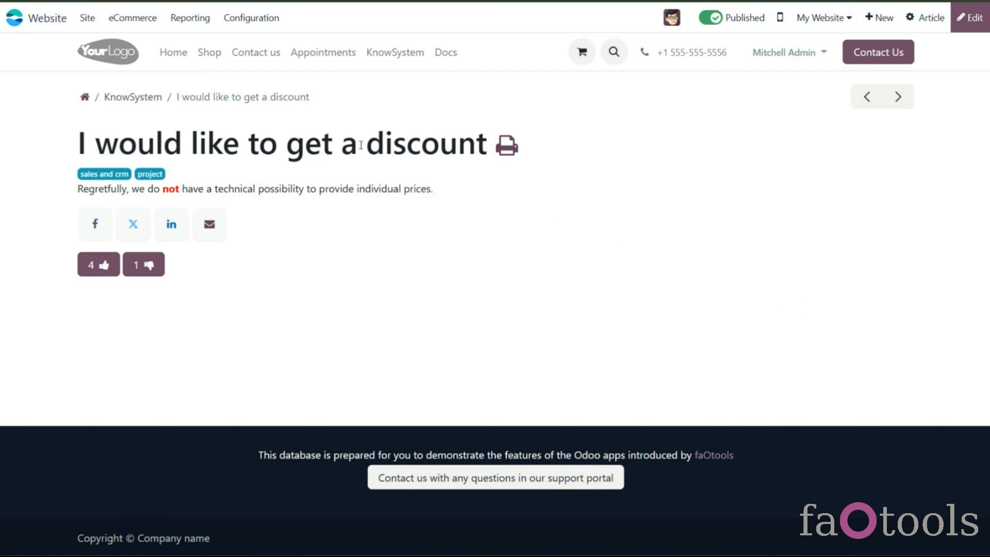
click(152, 103)
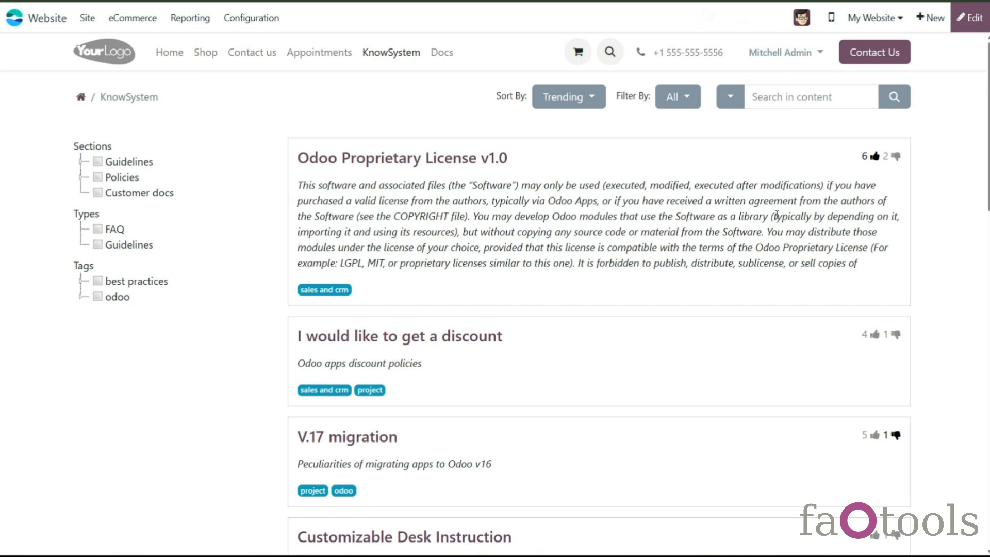
- Enter website edit mode and delete the word 'policies' from the discount article's summary
scroll(311, 285, down, 1)
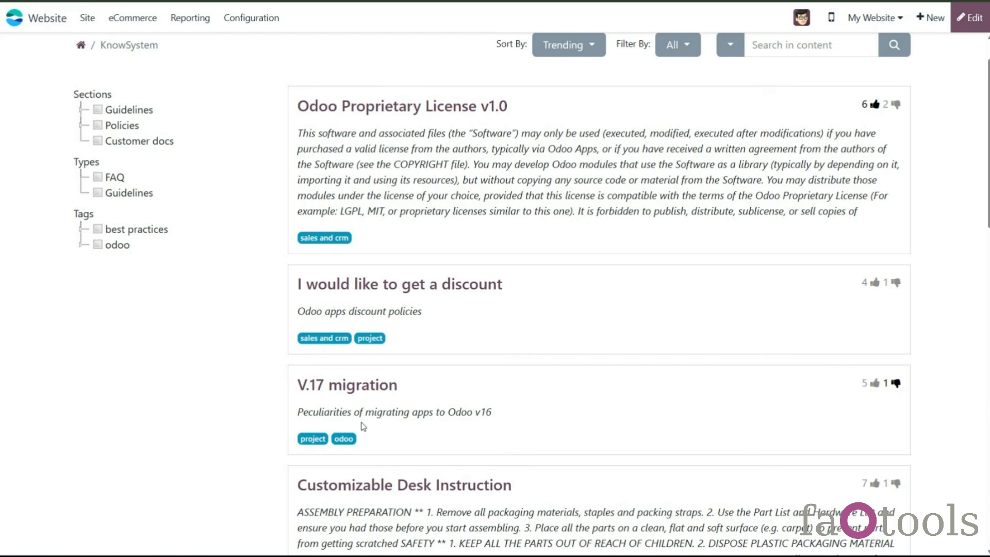
click(966, 19)
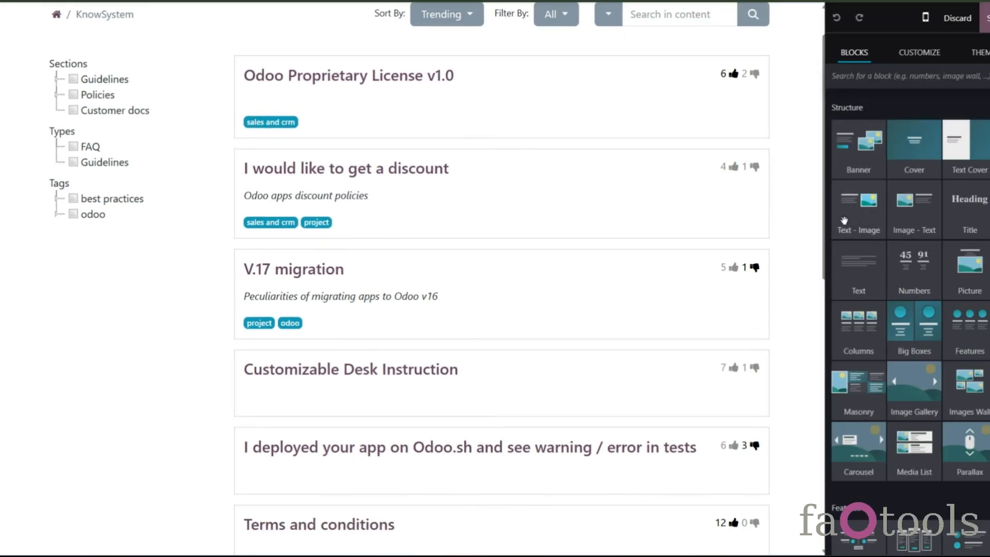
click(324, 203)
drag(321, 203, 366, 206)
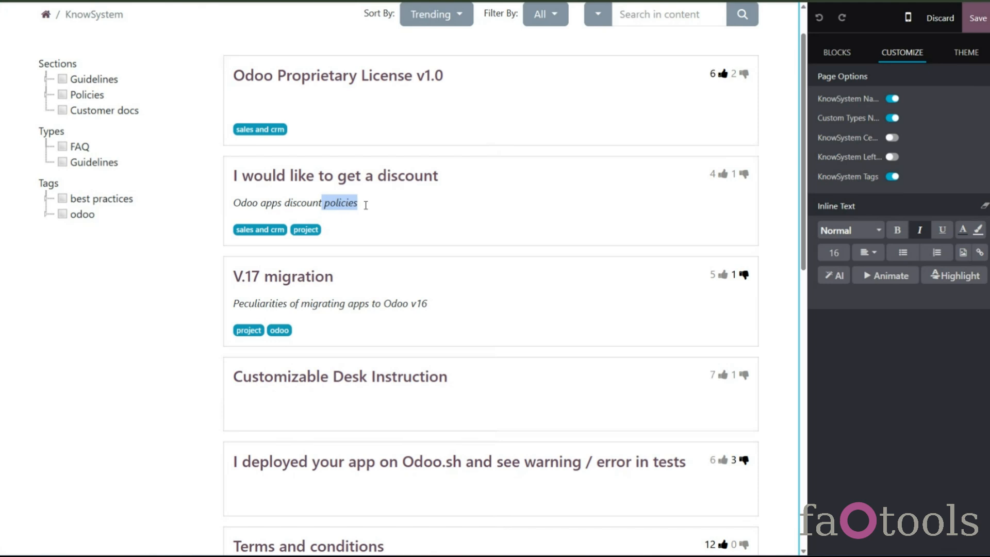
key(BackSpace)
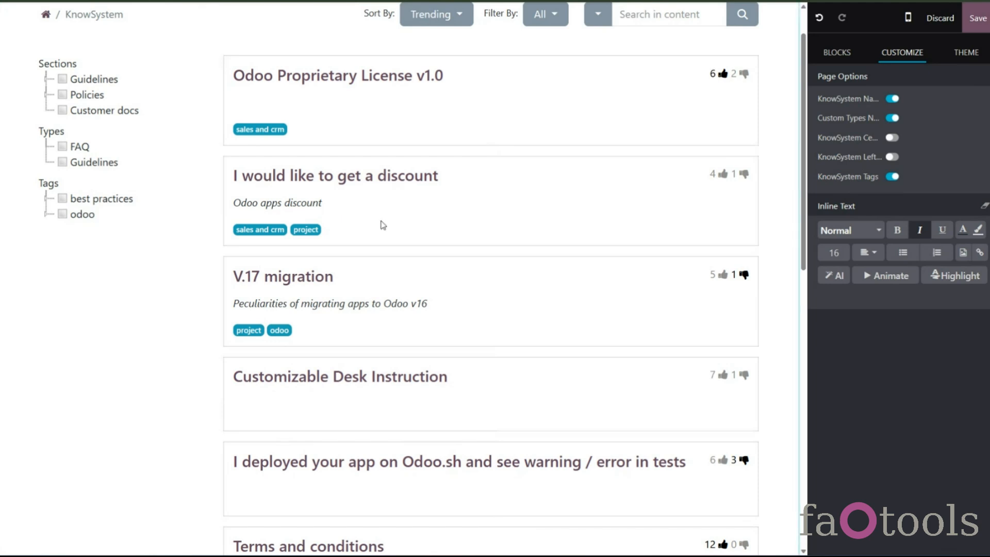
- Insert Title and Text blocks into the Customizable Desk Instruction card and discard all page edits
click(831, 50)
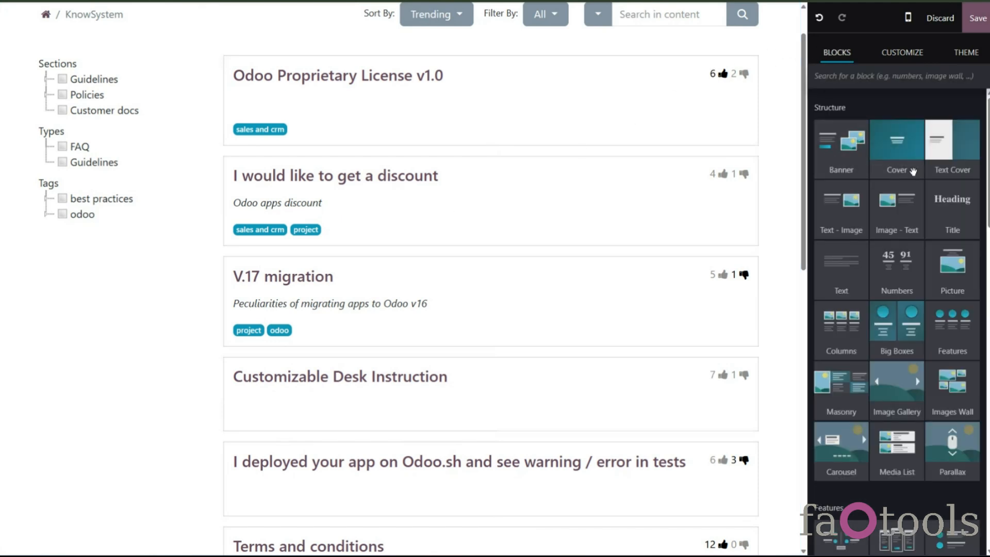
drag(943, 206, 428, 452)
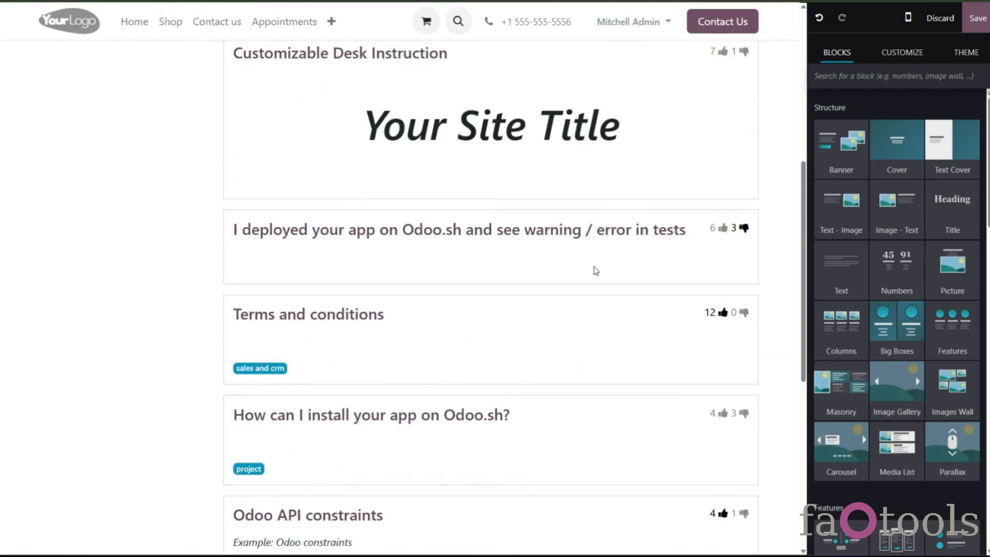
drag(837, 285, 567, 207)
scroll(699, 334, up, 4)
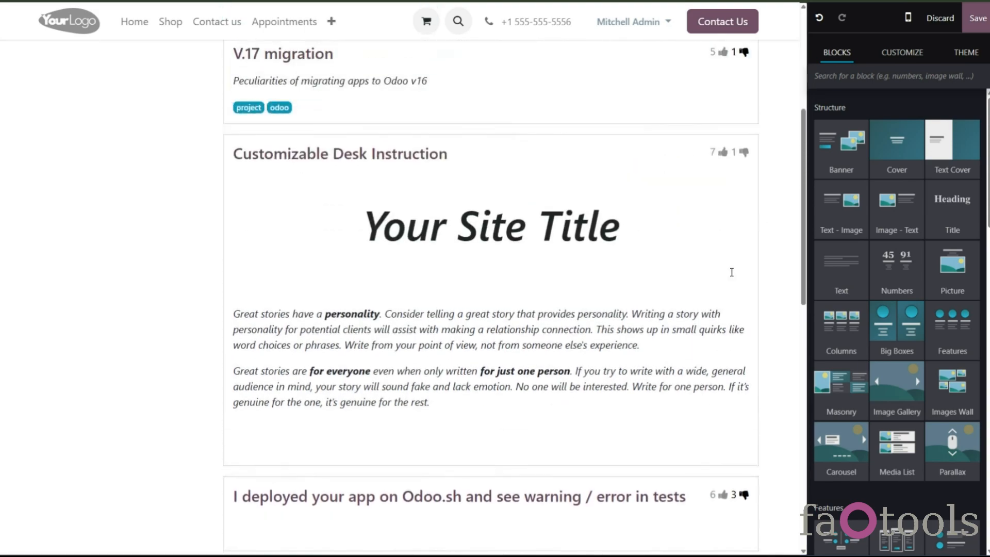
click(940, 18)
click(310, 323)
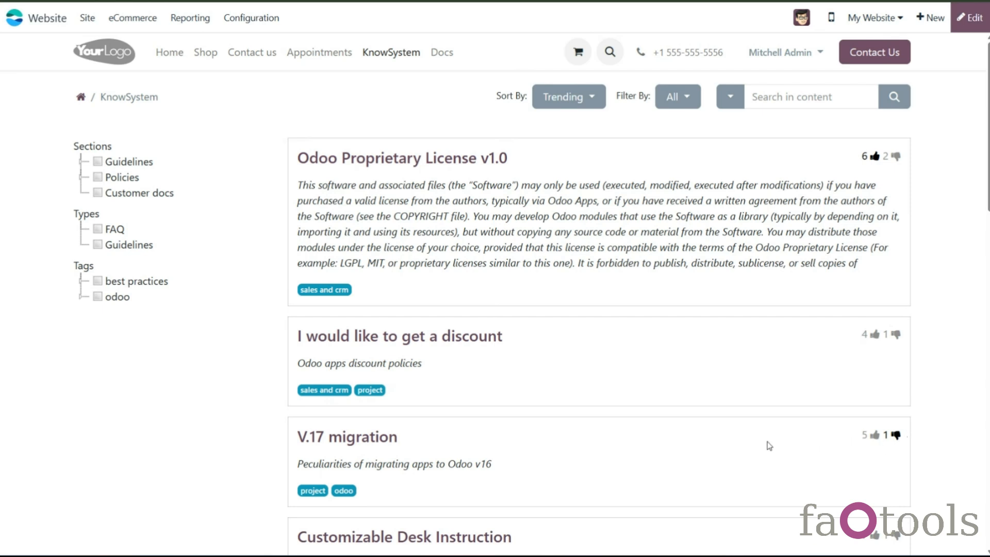
- Open the V.17 migration article and give it a like
scroll(769, 443, down, 1)
scroll(769, 444, down, 1)
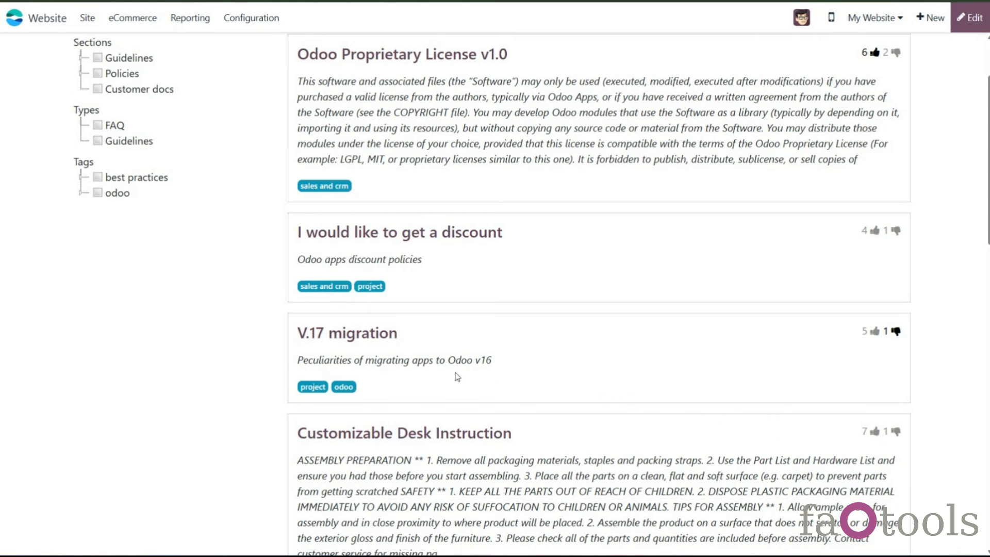
click(345, 336)
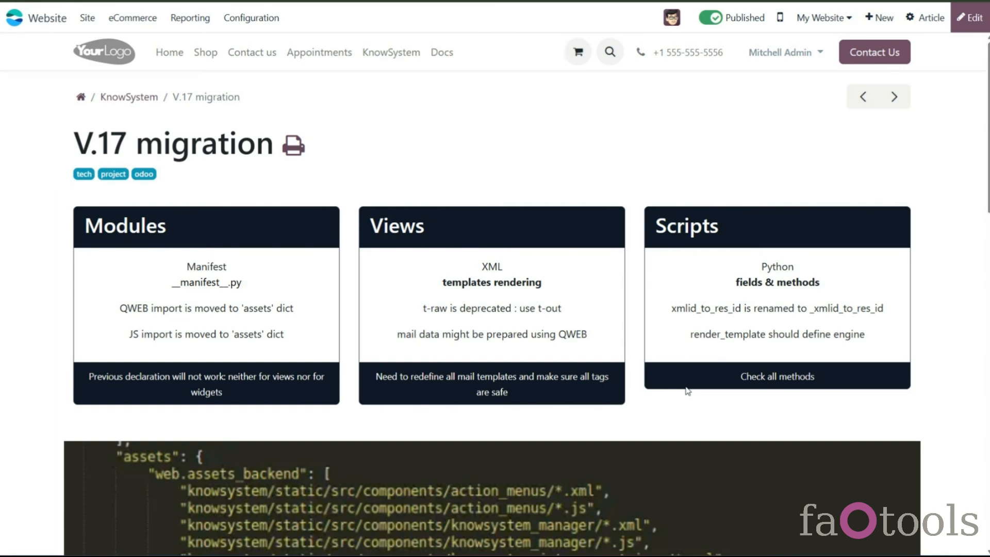
scroll(666, 378, down, 4)
scroll(665, 377, down, 10)
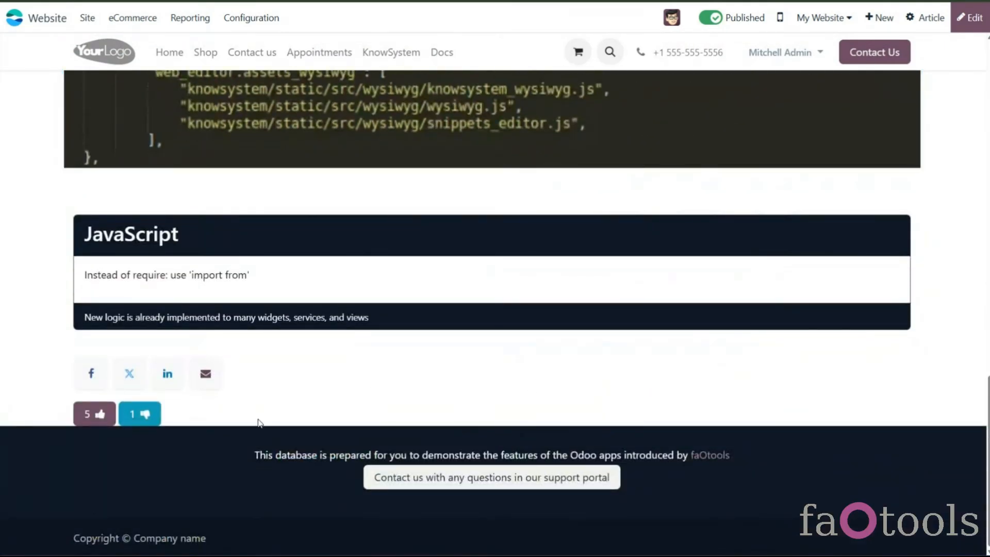
click(111, 419)
click(137, 417)
click(86, 419)
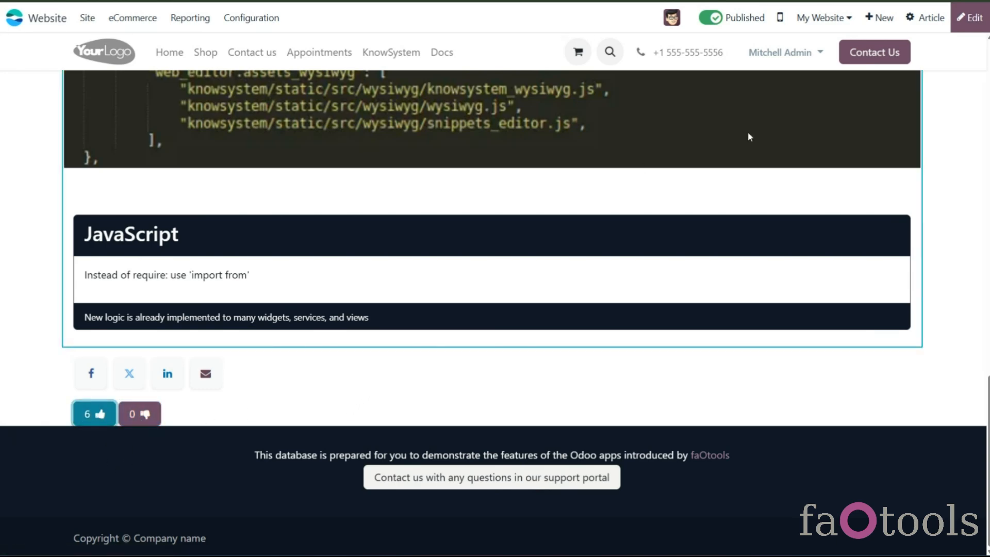
- Return to the KnowSystem article list and scroll through the articles
scroll(818, 221, up, 15)
scroll(827, 240, up, 3)
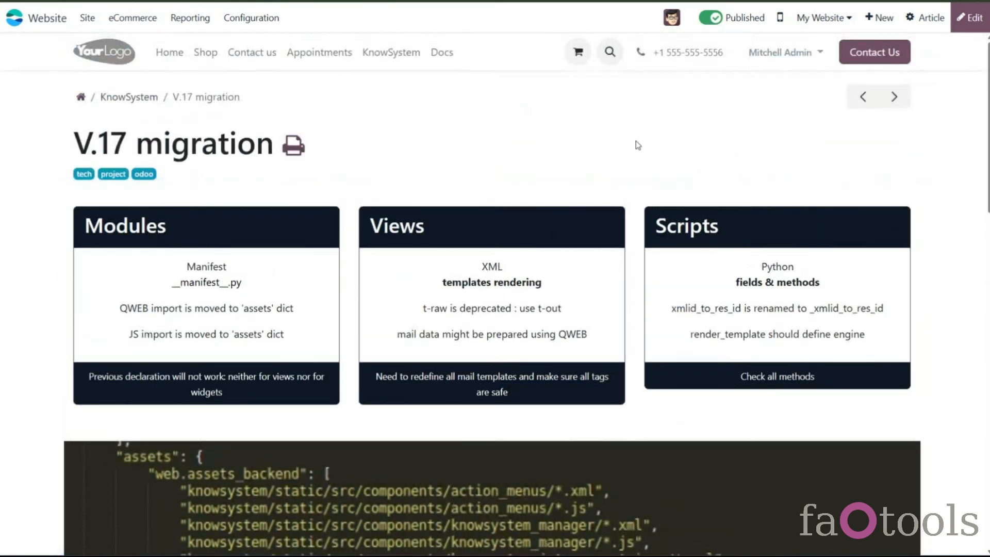
click(135, 96)
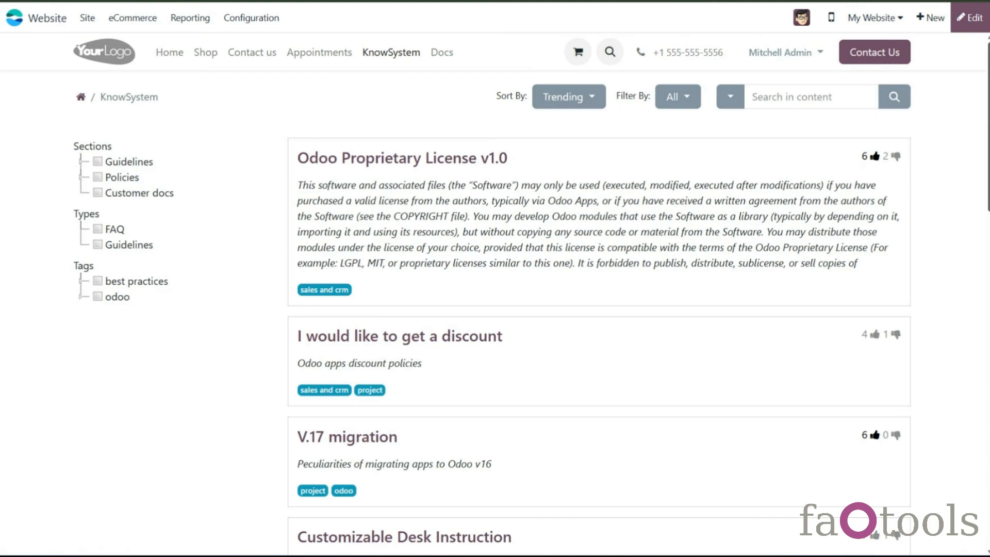
scroll(773, 163, down, 2)
scroll(679, 440, down, 10)
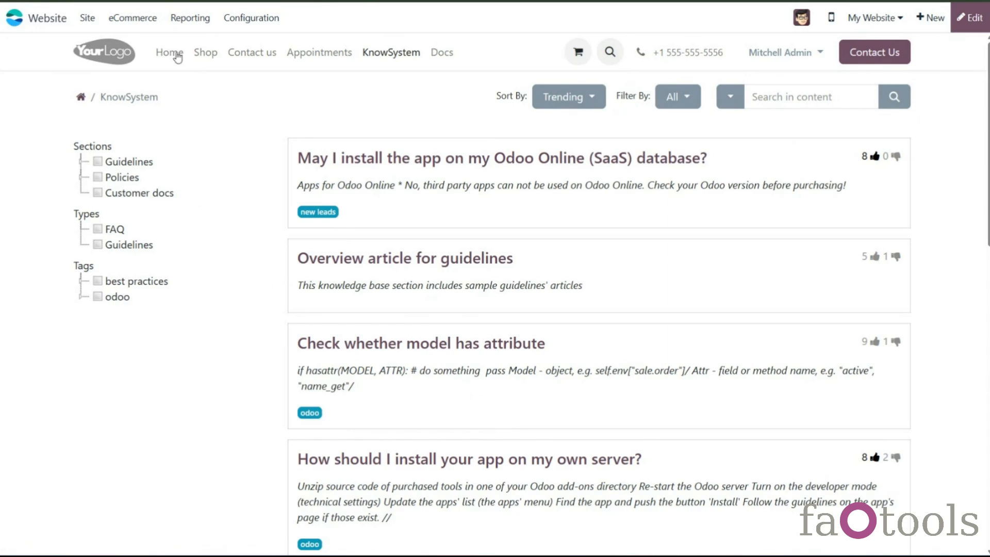
- Open the KnowSystem app's configuration settings
click(14, 17)
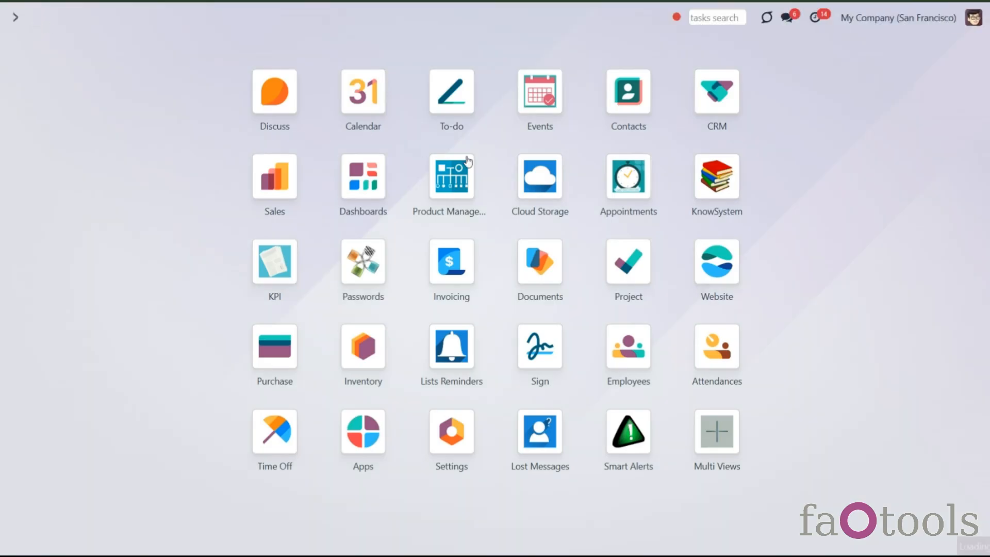
click(691, 204)
click(298, 25)
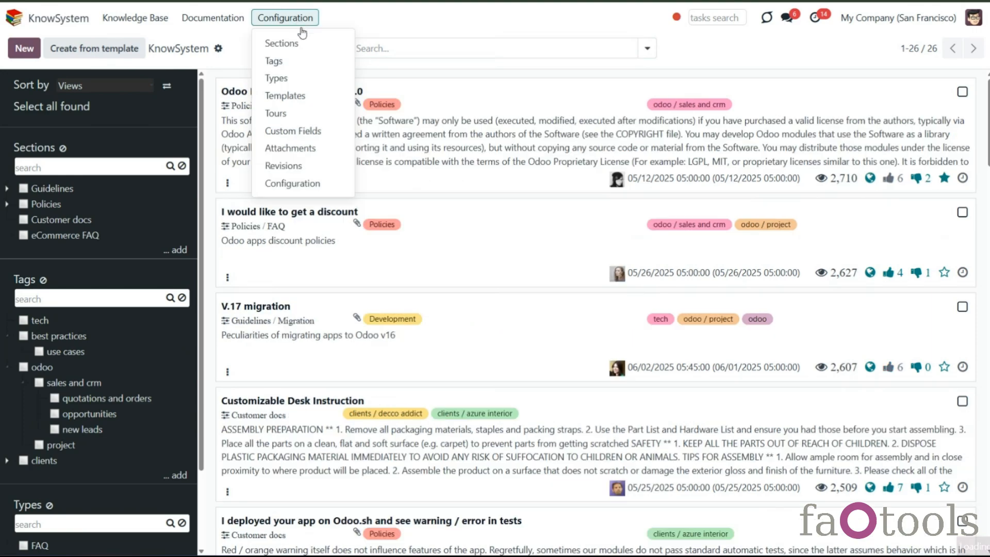
click(338, 188)
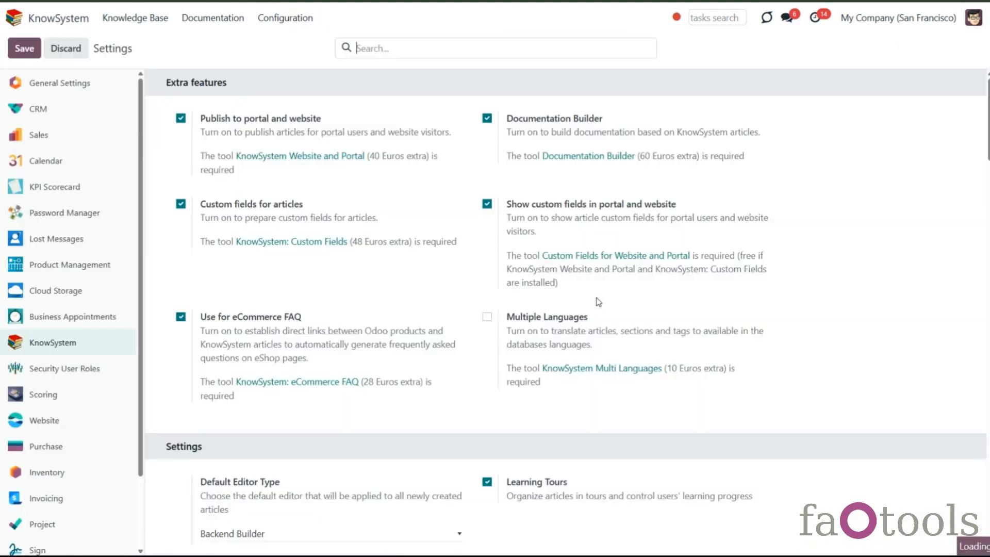
- Set the portal Articles Per Page to 15 and save the settings
scroll(601, 305, down, 10)
scroll(611, 317, down, 15)
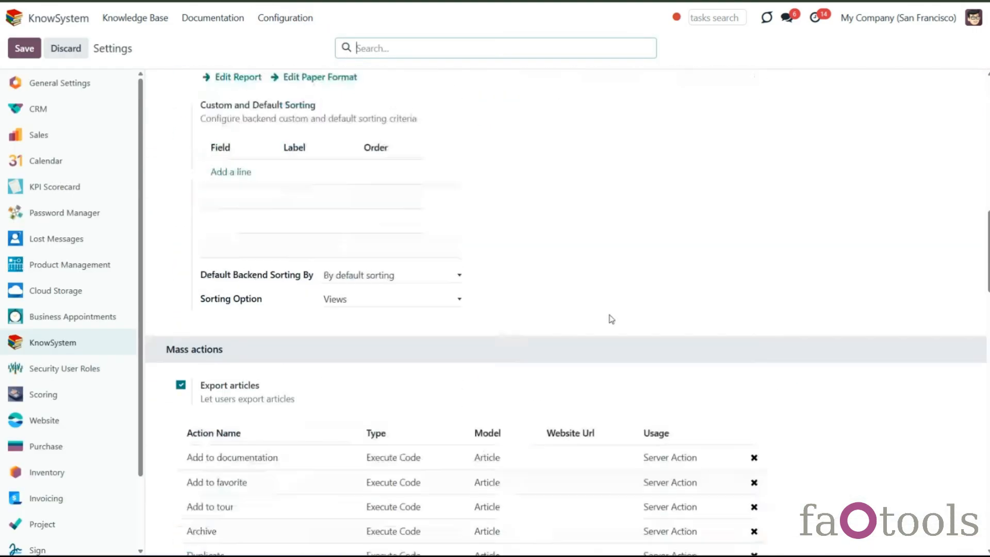
scroll(612, 322, down, 3)
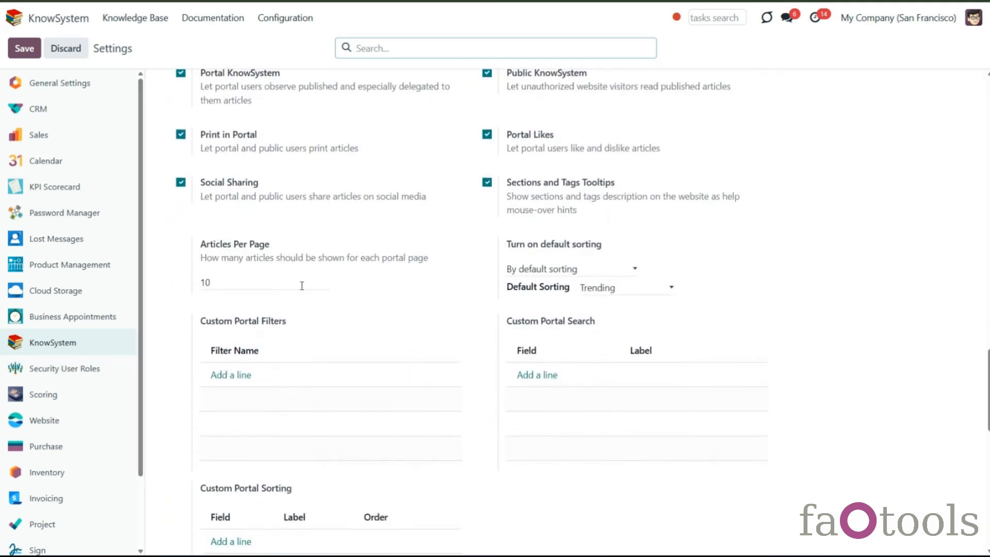
click(202, 284)
click(218, 286)
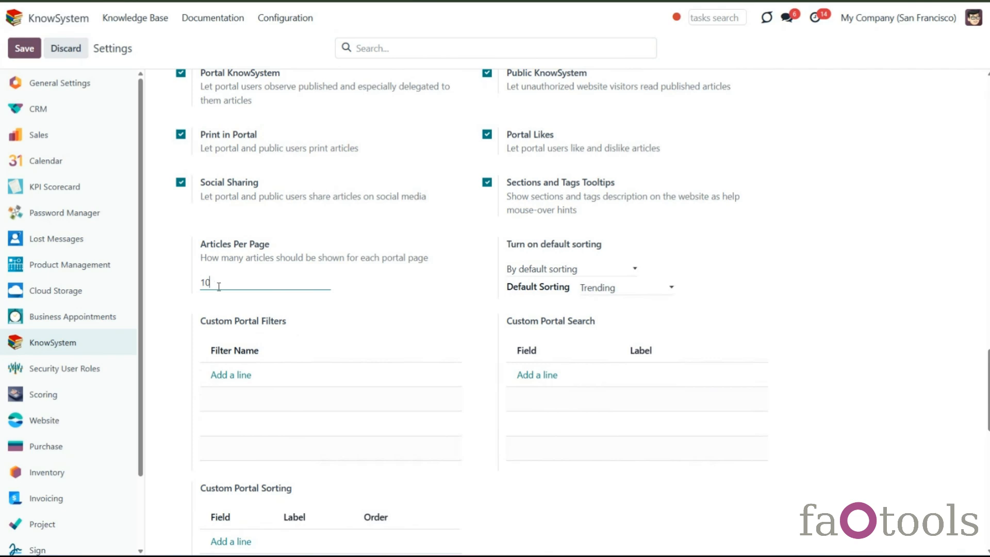
text(5)
click(24, 48)
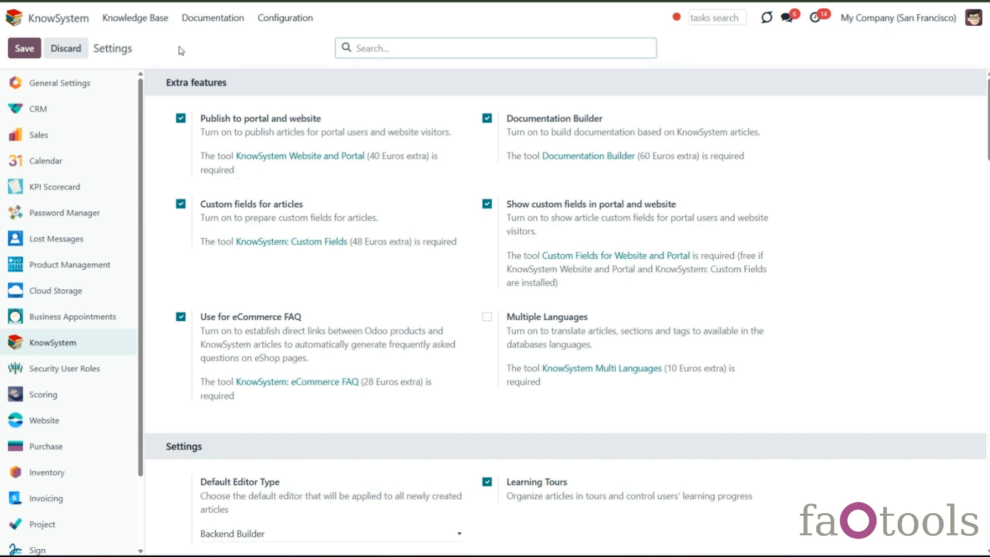
- Open the Terms and conditions article from the article list and view its Website settings
click(156, 20)
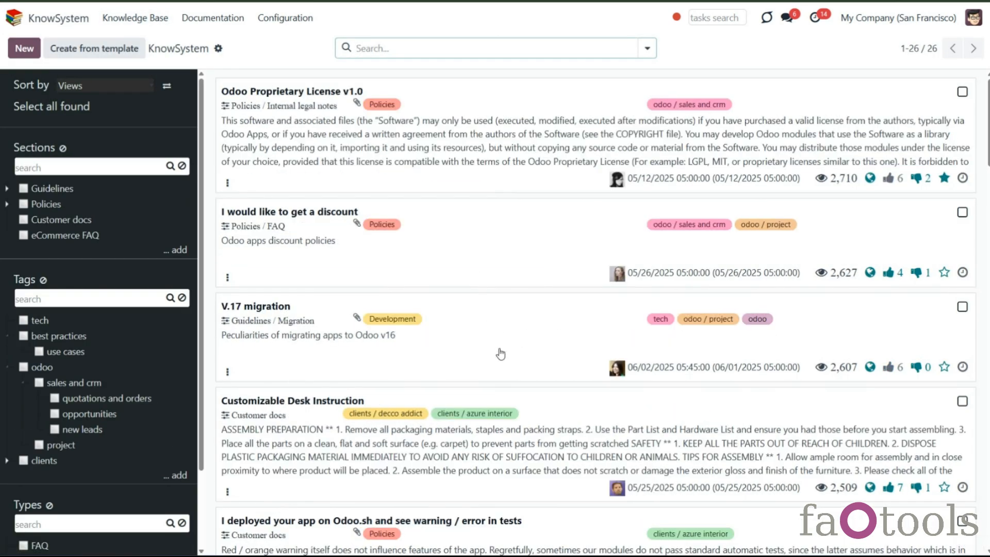
scroll(507, 325, down, 5)
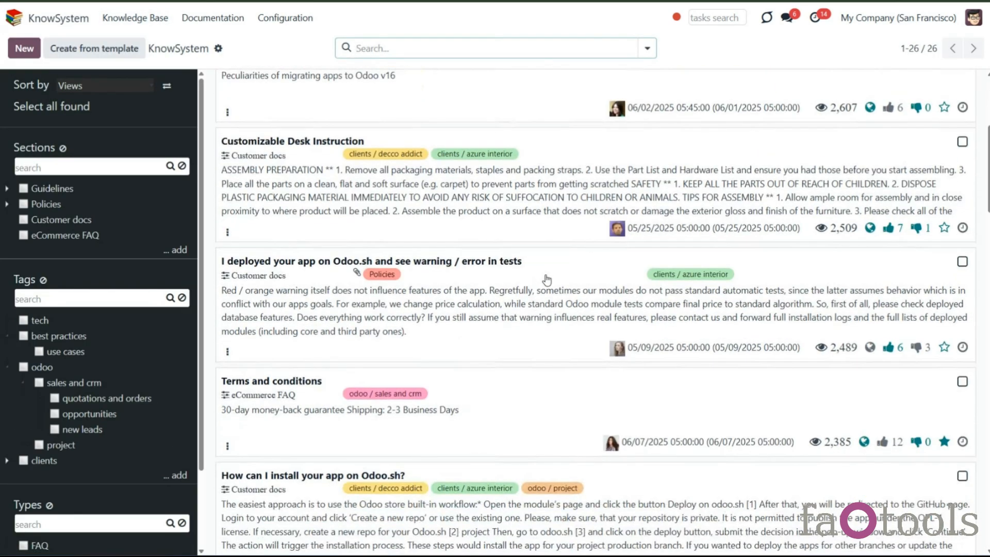
click(406, 397)
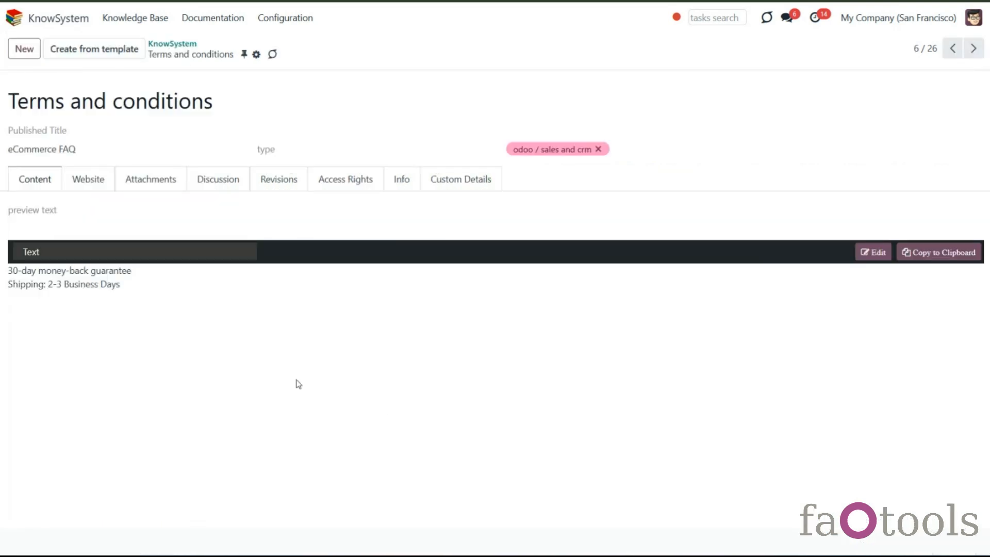
click(95, 190)
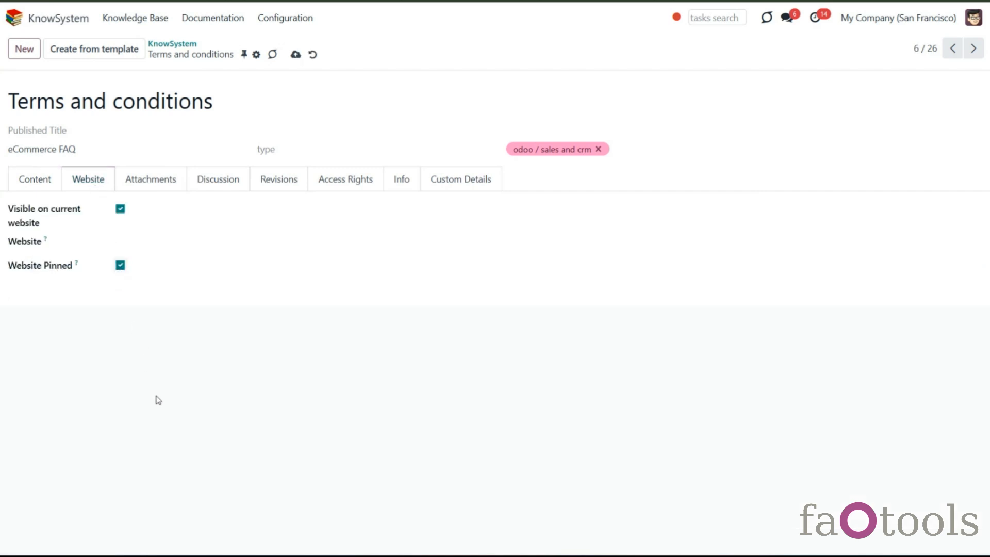
- Open the KnowSystem article list on the website and go to its second page
click(295, 55)
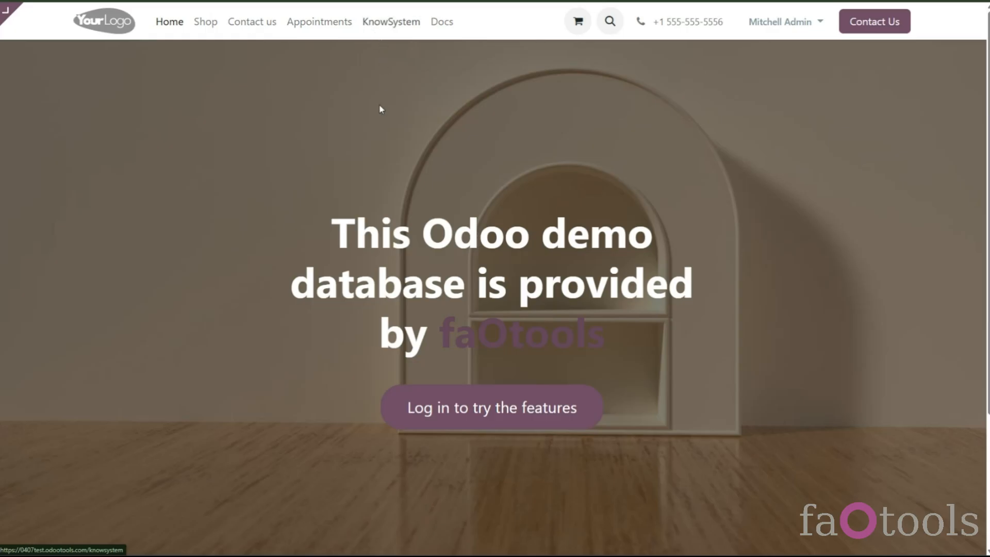
scroll(469, 298, down, 15)
scroll(468, 299, down, 12)
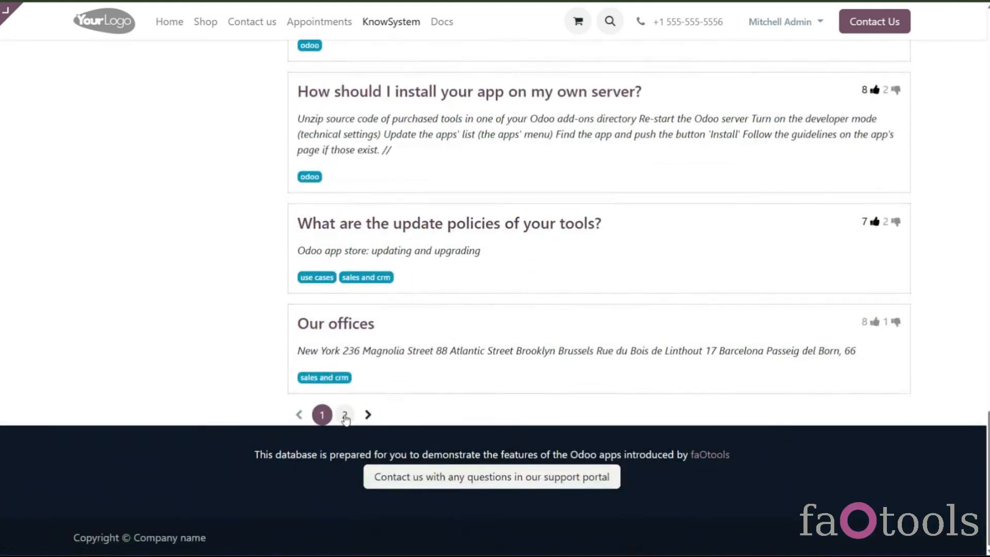
click(344, 416)
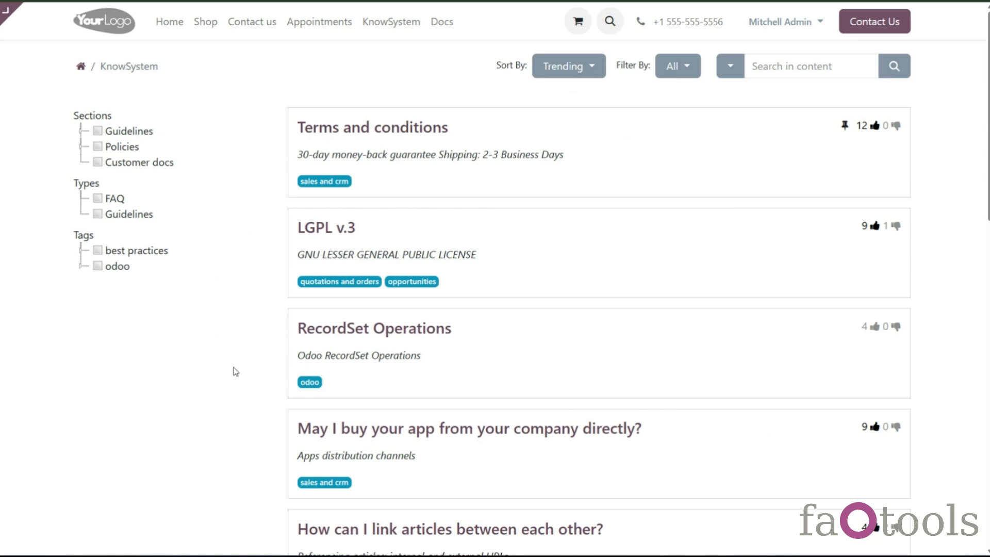
- Enter website edit mode and switch on the KnowSystem Ce... page option for the article list
mouse_move(10, 15)
click(61, 15)
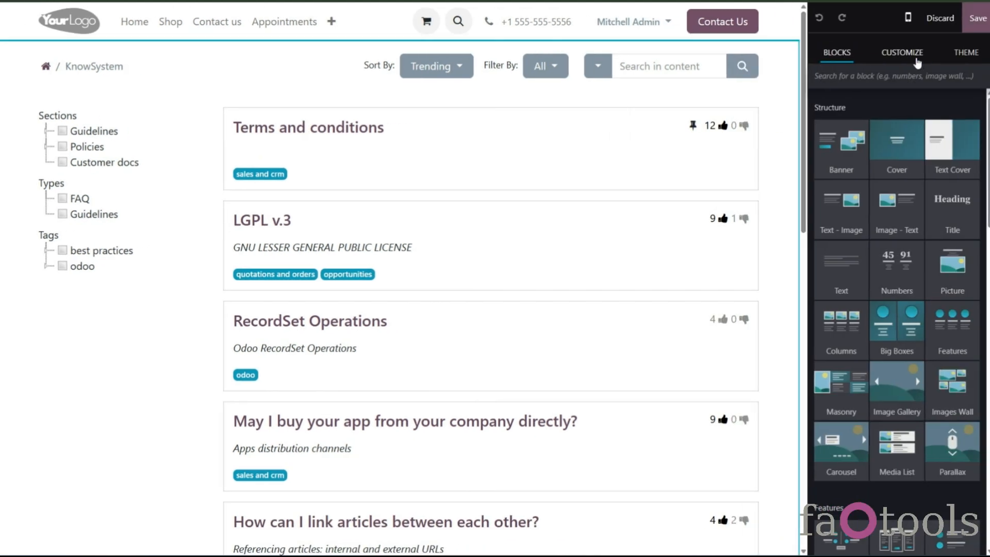
click(918, 63)
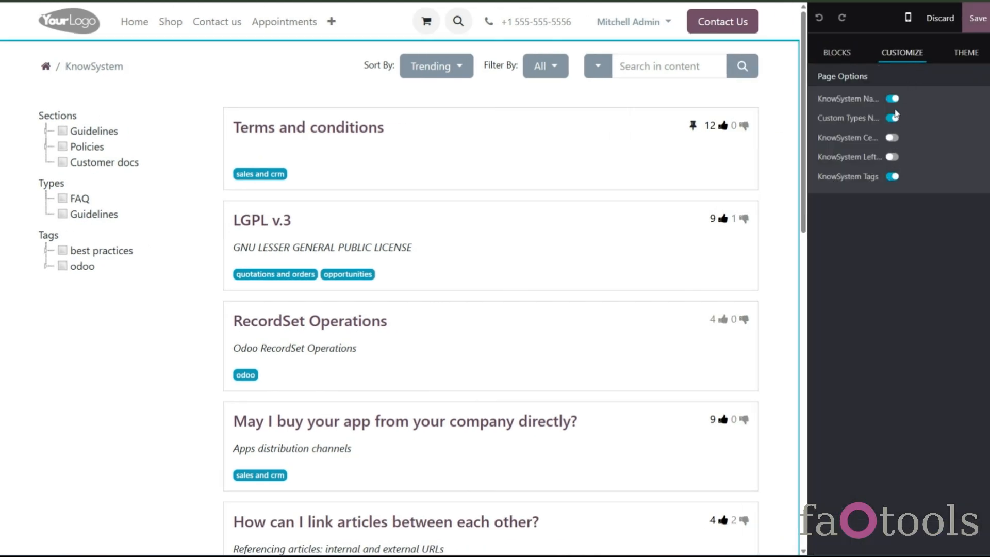
click(893, 140)
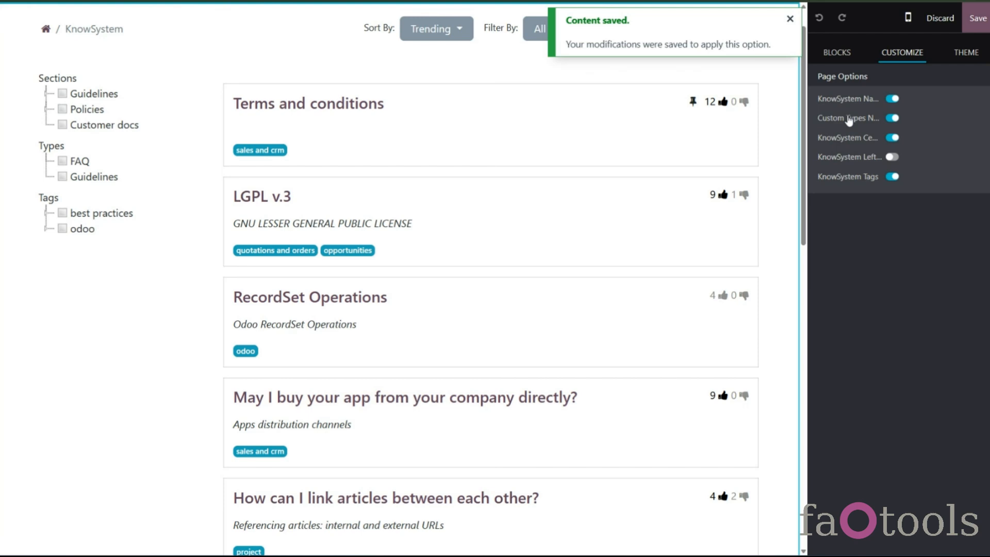
- Try dropping Title and Cover blocks above the website article list, deleting each again
click(838, 52)
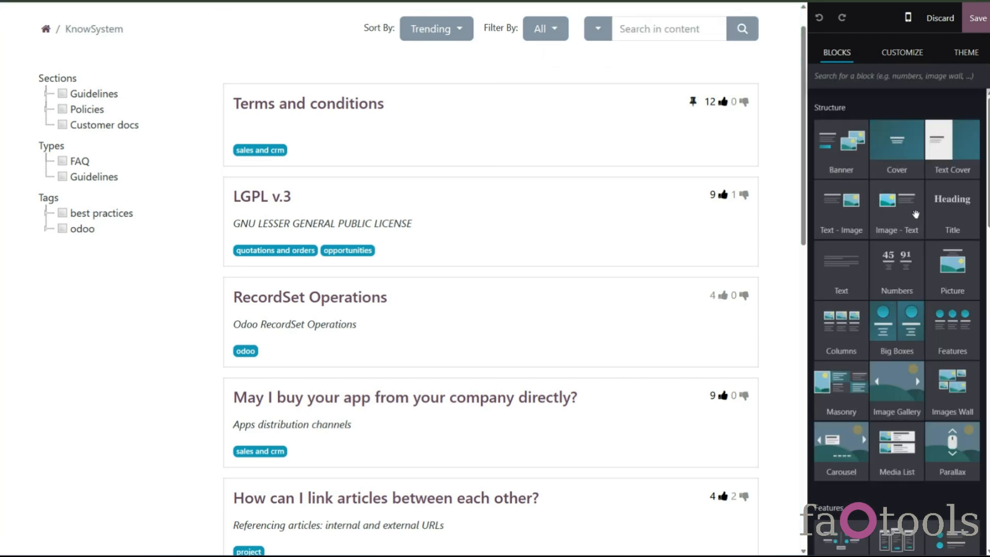
drag(948, 215, 498, 126)
triple_click(497, 126)
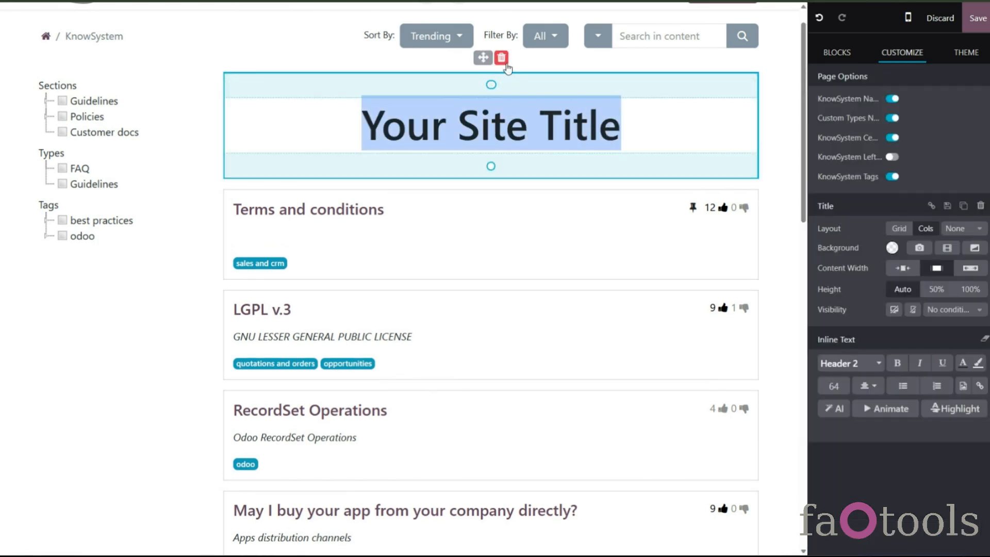
scroll(505, 65, up, 1)
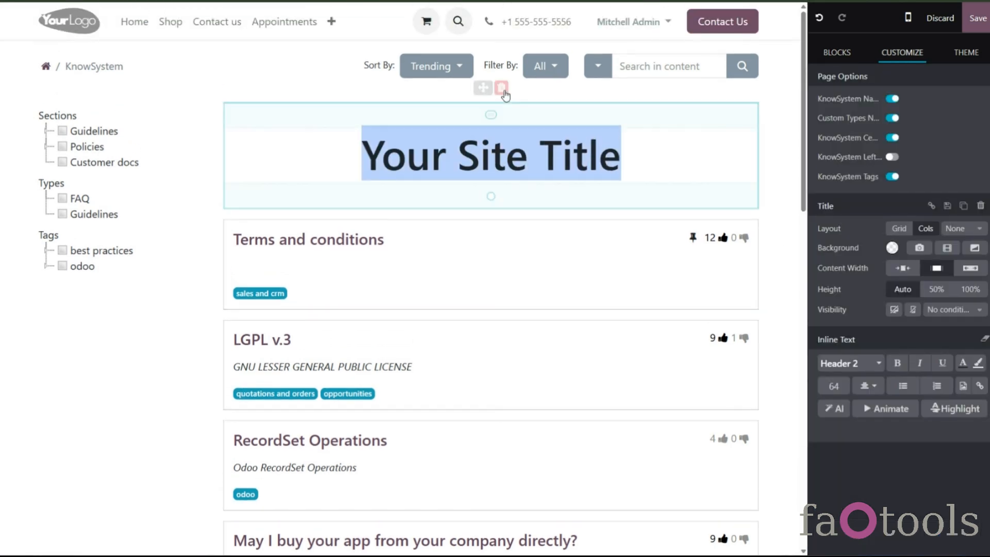
click(501, 89)
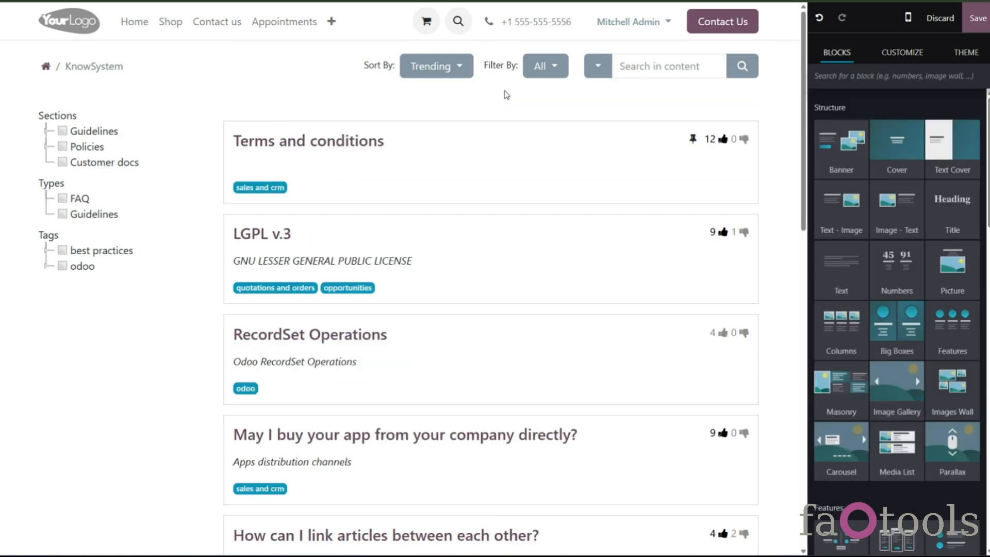
drag(841, 139, 738, 84)
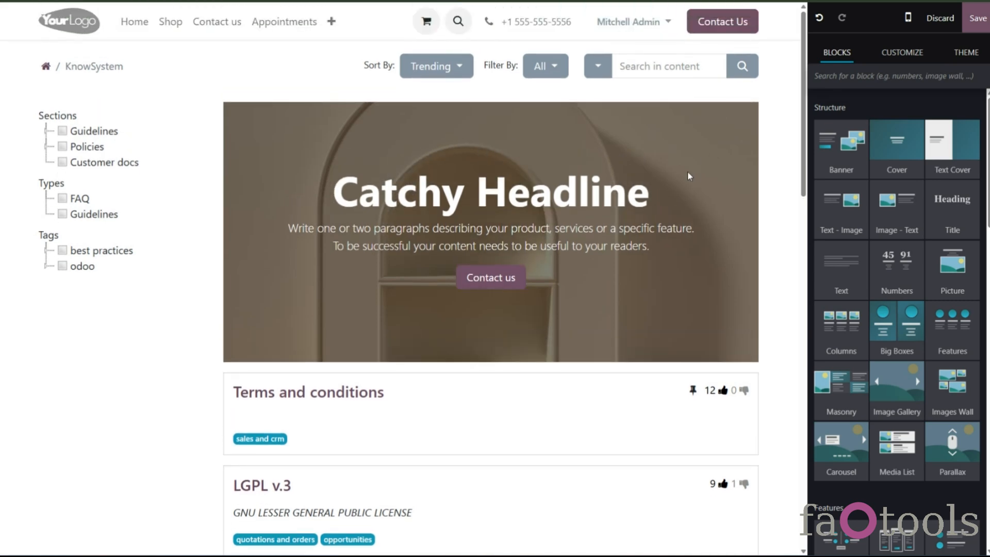
click(501, 88)
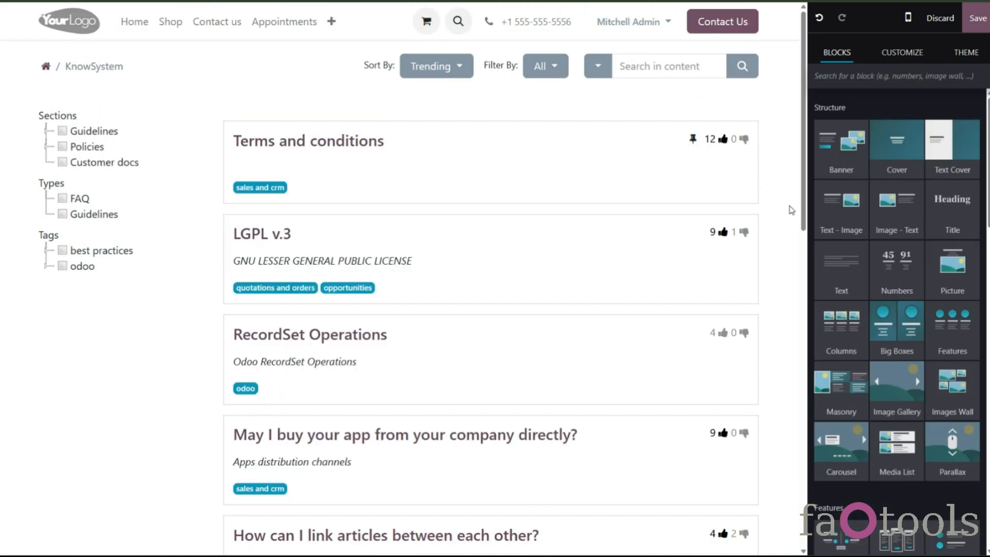
- Switch the KnowSystem Na... page option off and back on
drag(953, 265, 895, 245)
click(901, 56)
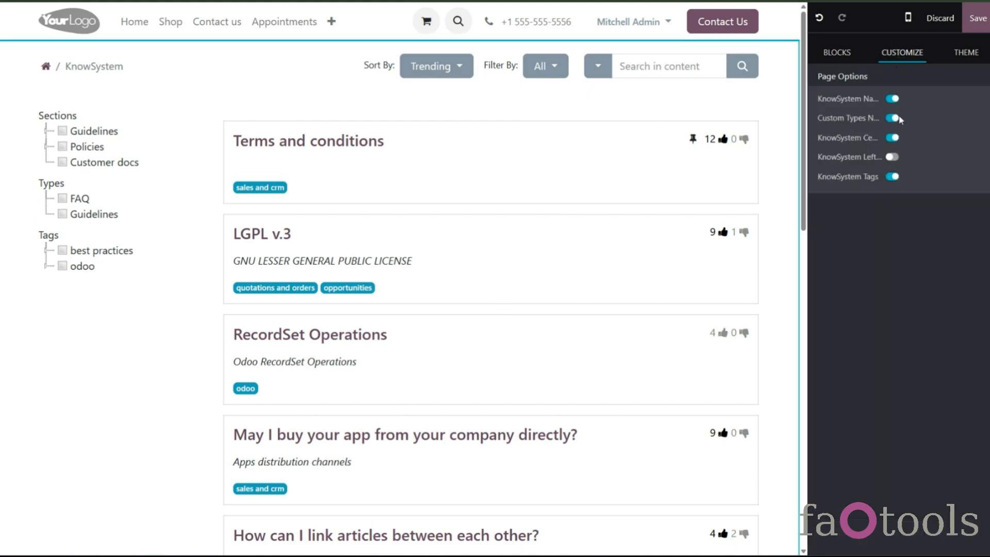
click(890, 99)
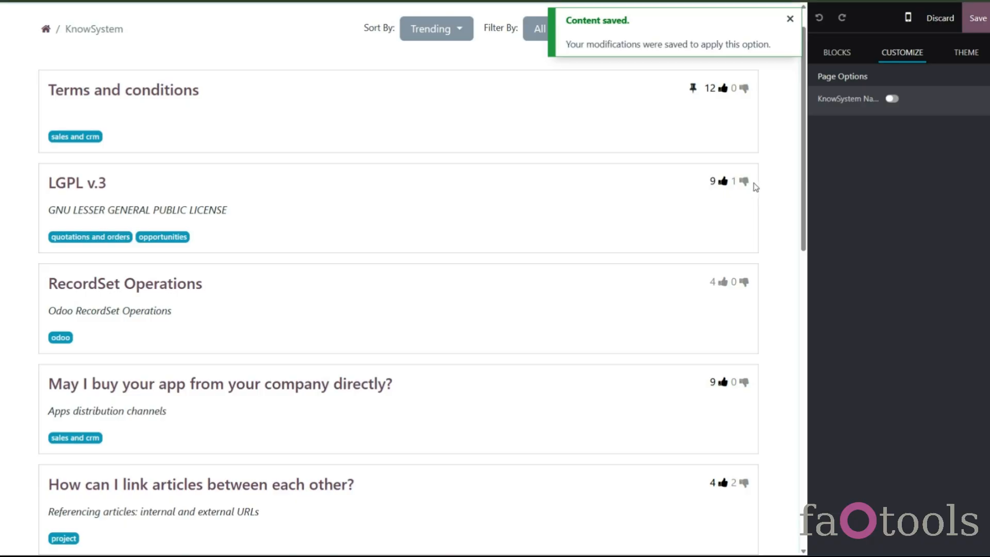
scroll(776, 156, up, 1)
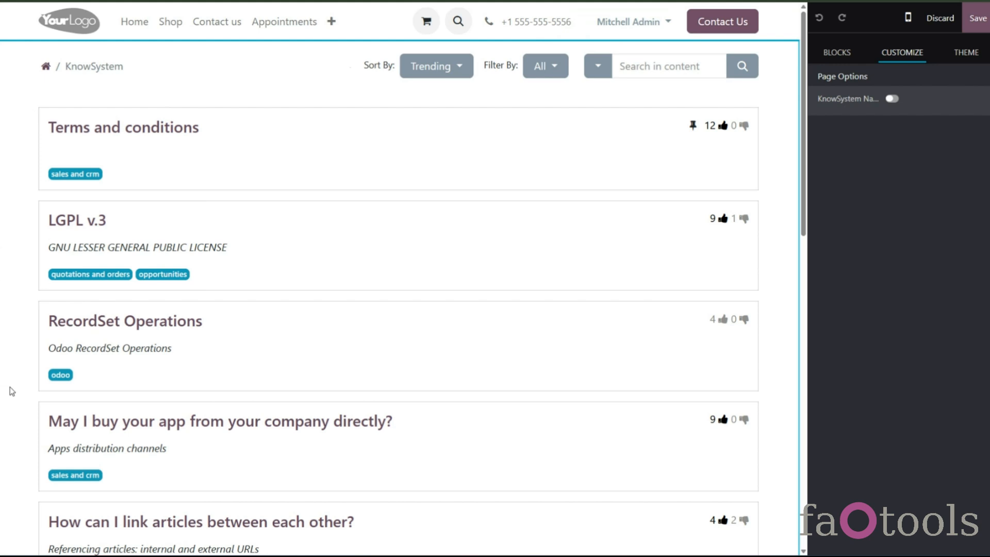
click(892, 98)
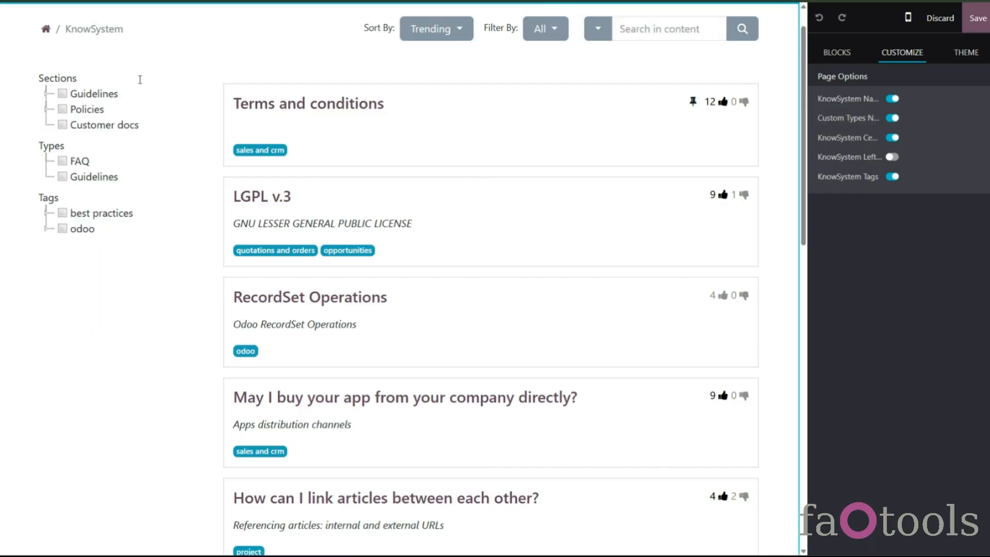
- Expand the Guidelines, Policies, best practices and odoo trees in the article list sidebar
click(46, 93)
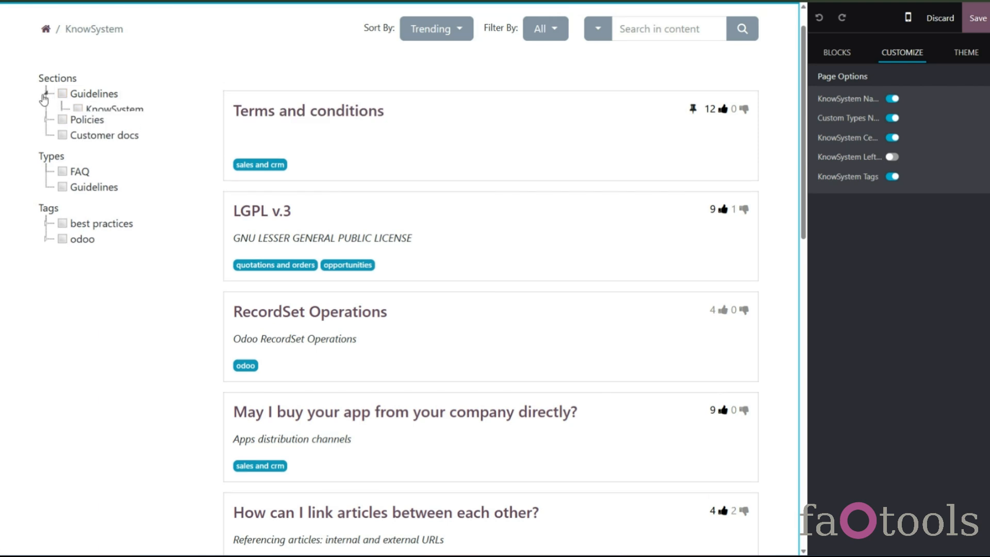
click(46, 156)
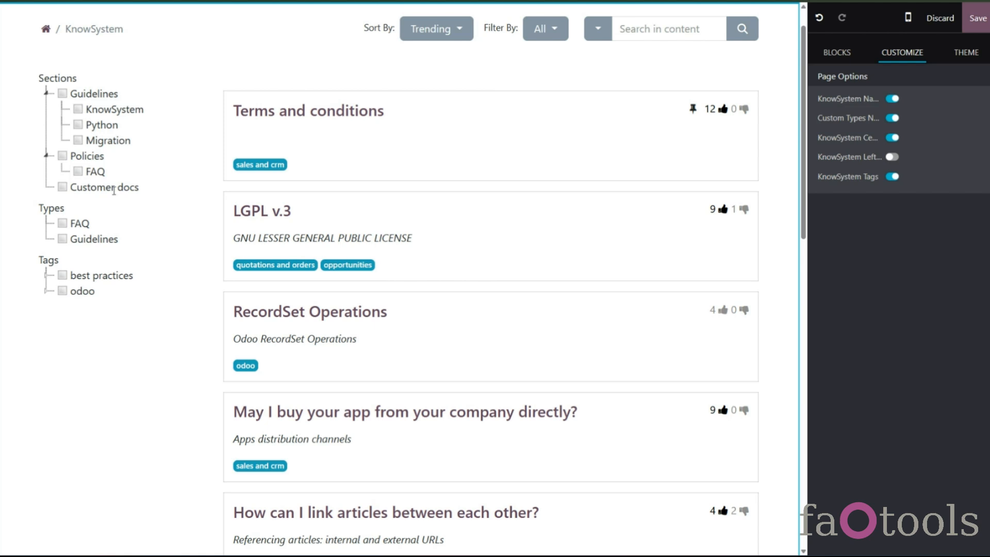
click(45, 276)
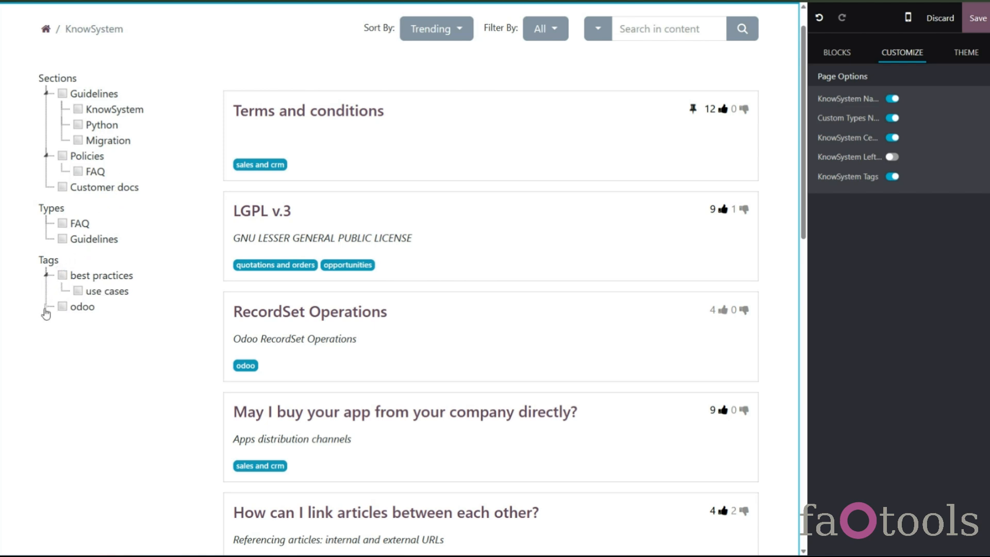
click(46, 308)
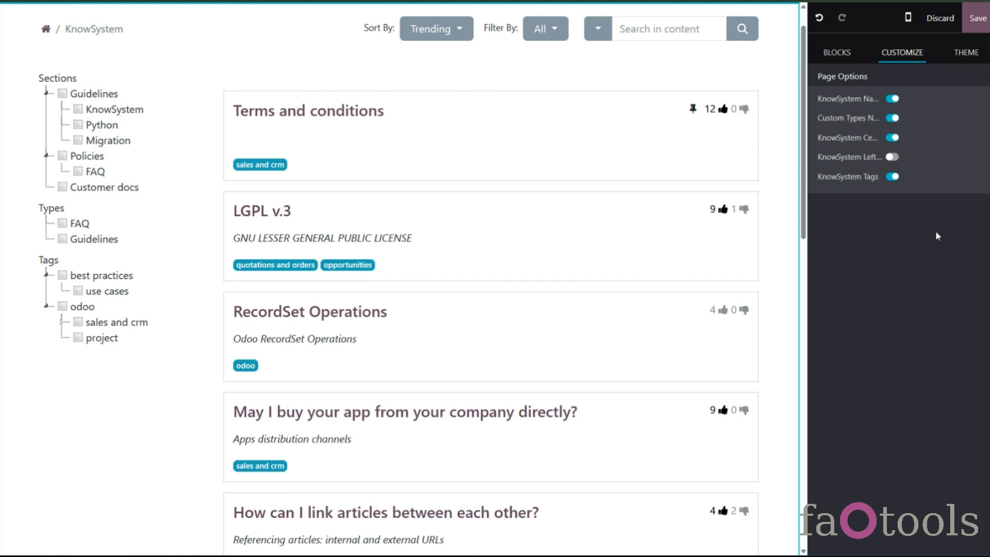
- Discard the page edits and open the article list's Sort By options
click(940, 18)
click(308, 322)
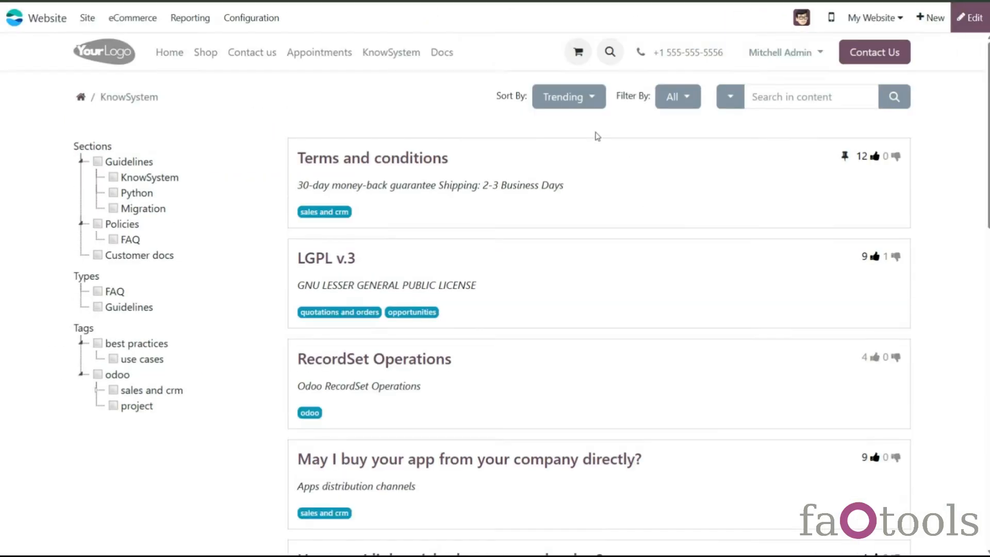
click(578, 106)
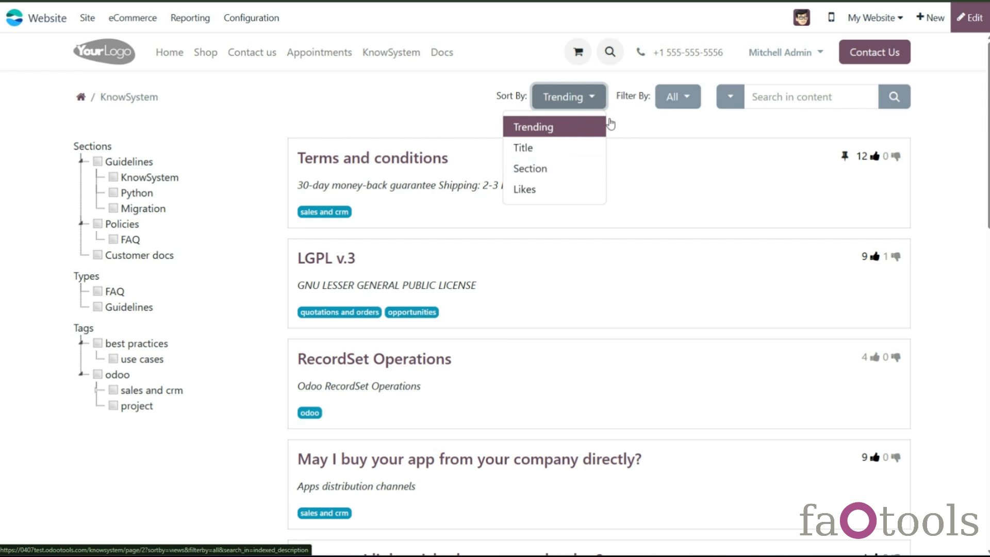
click(644, 127)
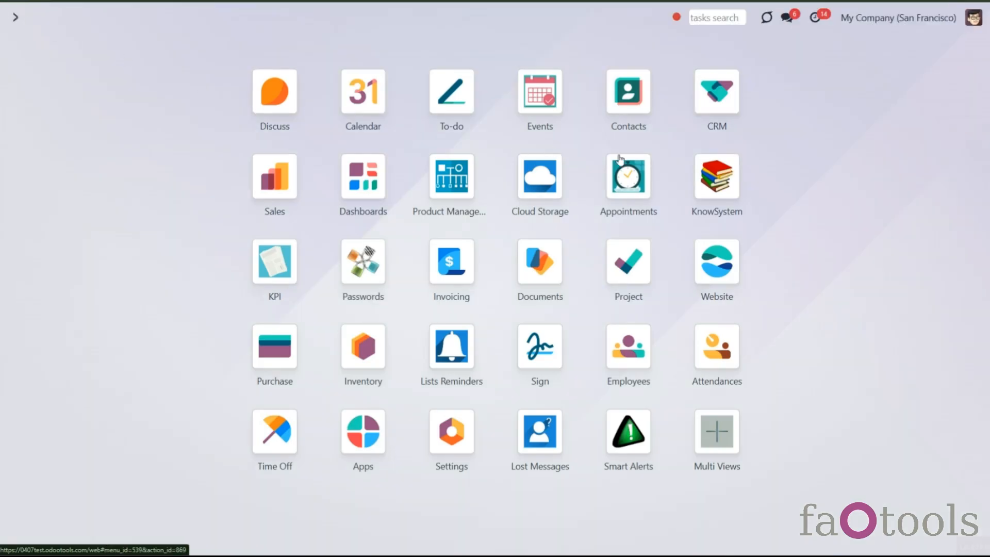
- Open the KnowSystem configuration settings and scroll to the portal options
click(714, 178)
click(298, 17)
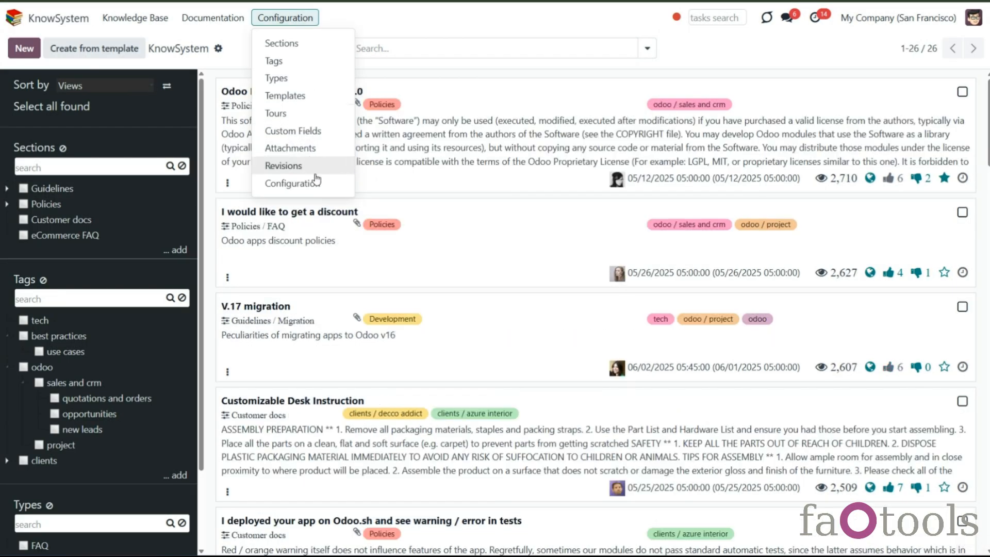
click(319, 183)
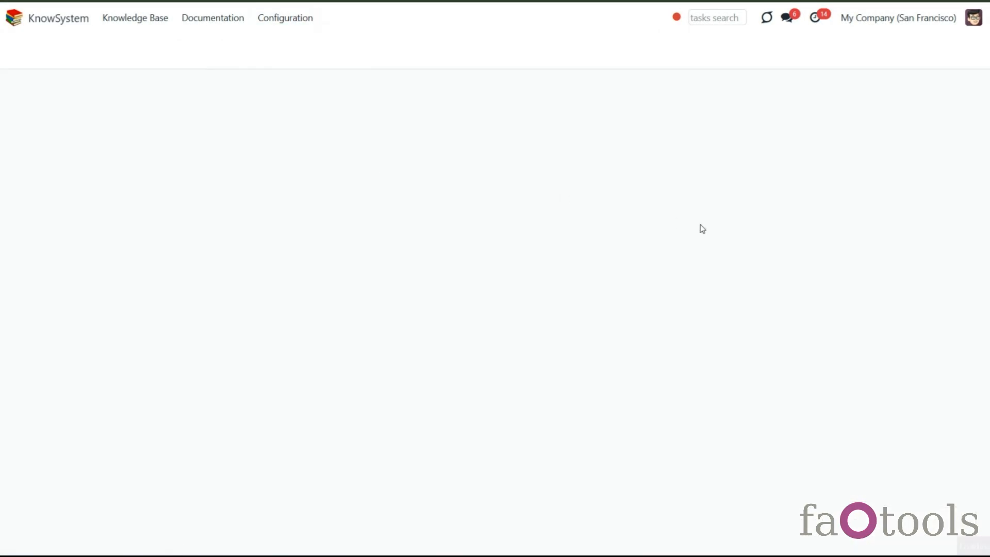
scroll(703, 227, down, 6)
scroll(728, 221, down, 20)
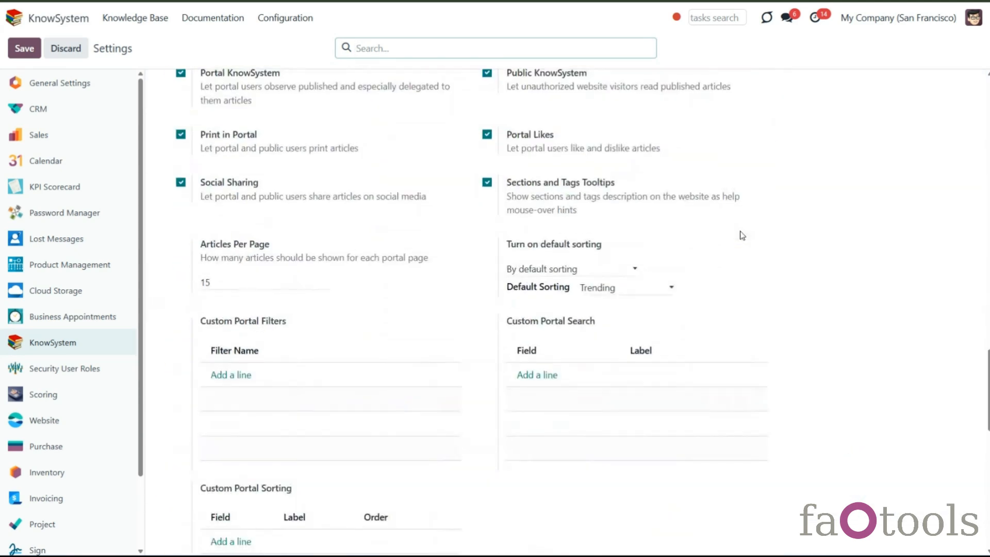
scroll(742, 235, down, 1)
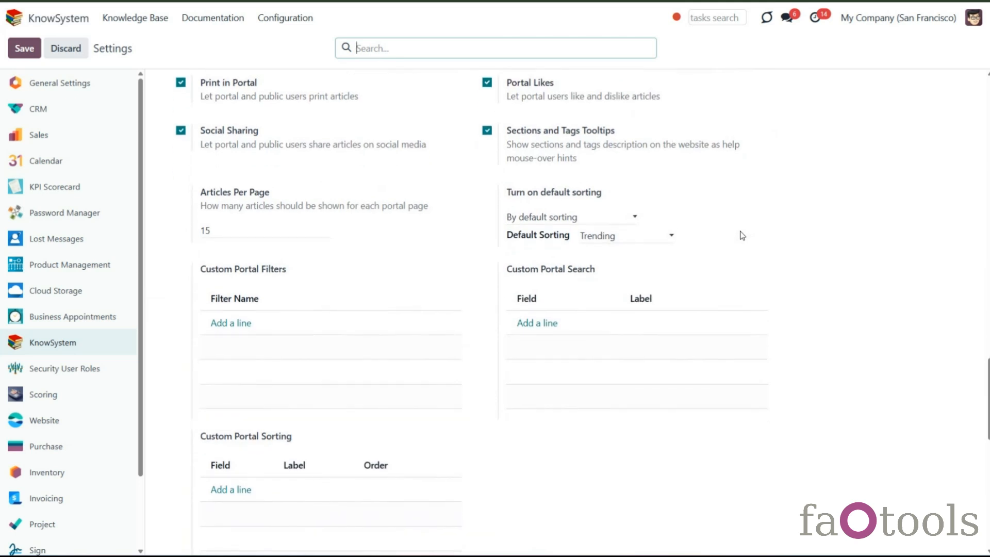
- Add a custom portal sorting on Created on (Article) labelled Newest in Descending order, and save the settings
scroll(392, 362, down, 3)
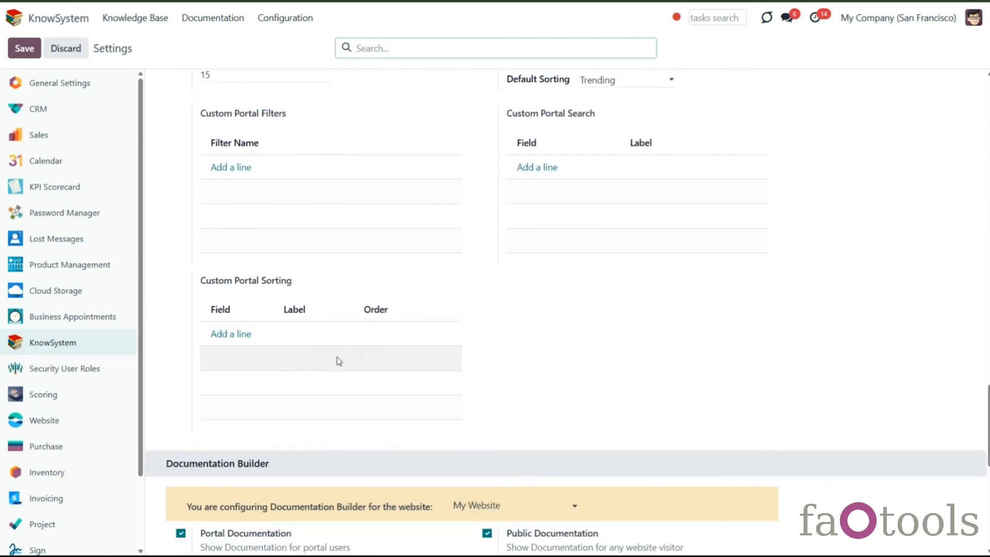
click(236, 335)
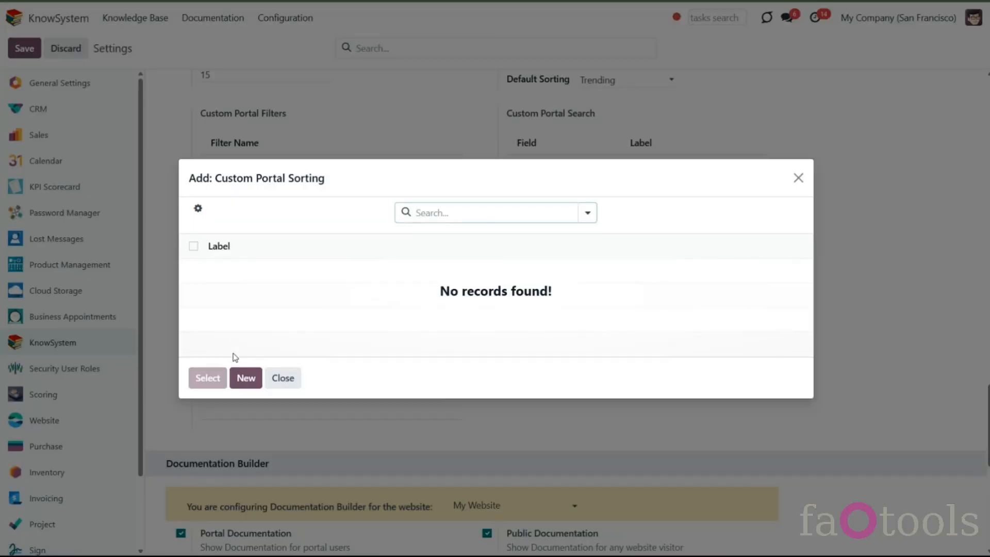
click(241, 380)
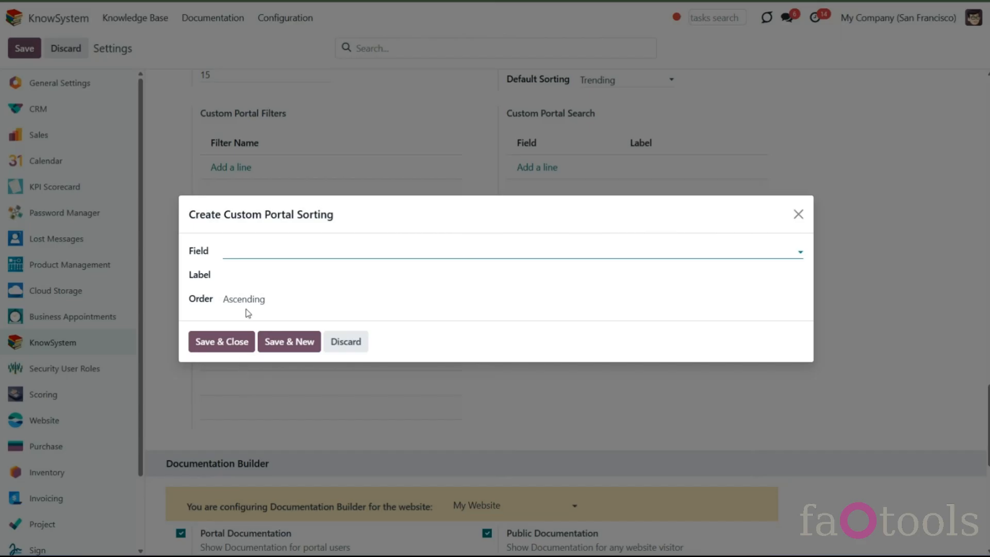
click(250, 249)
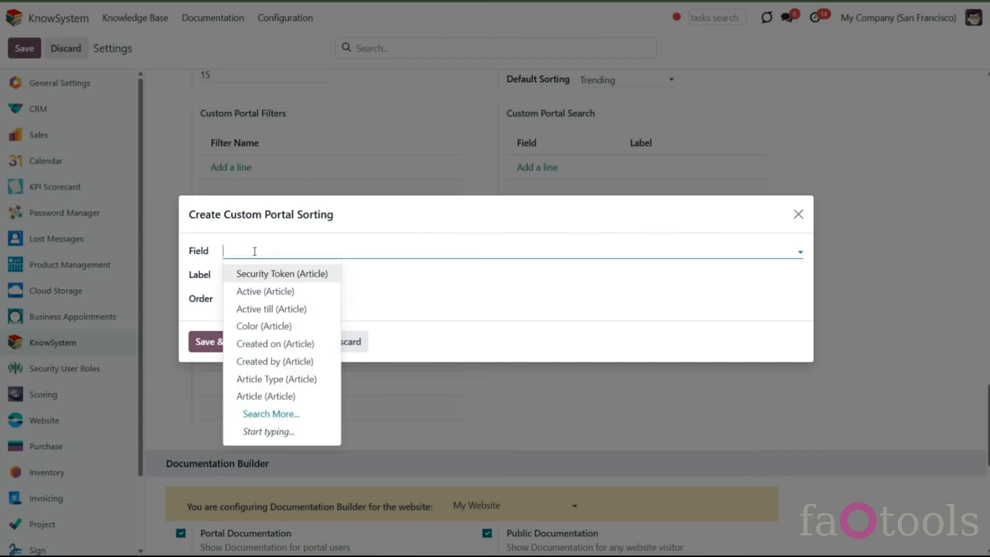
click(266, 345)
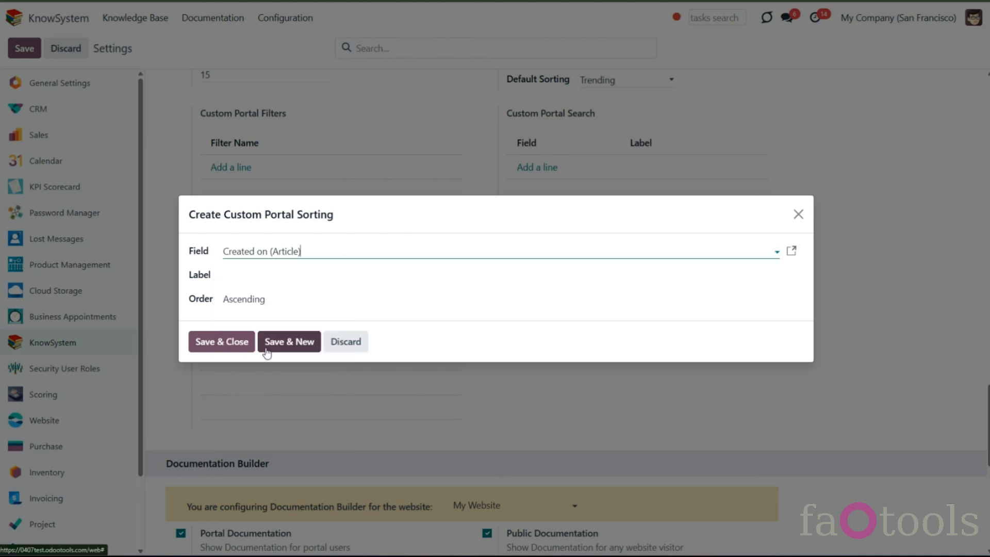
click(230, 275)
text(Newest)
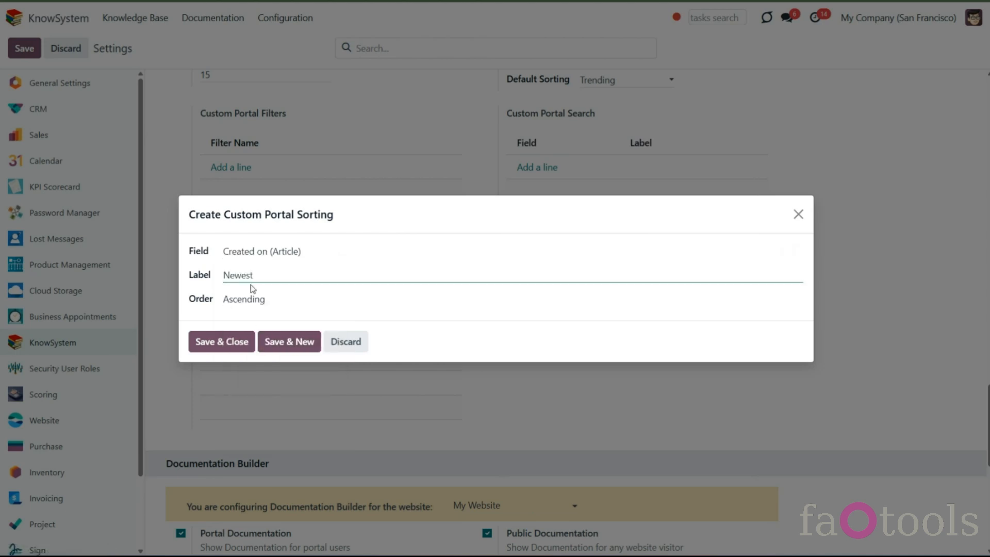
click(272, 300)
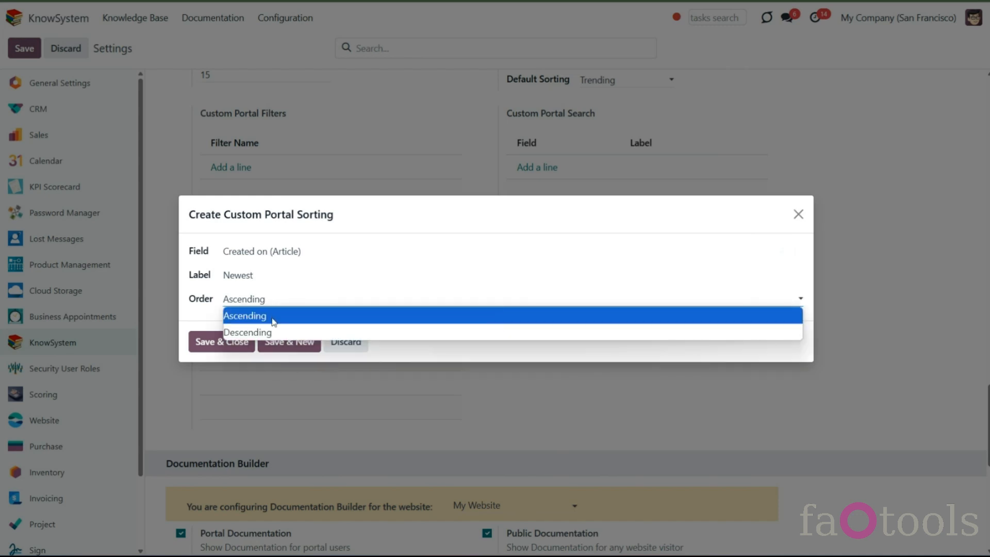
click(272, 333)
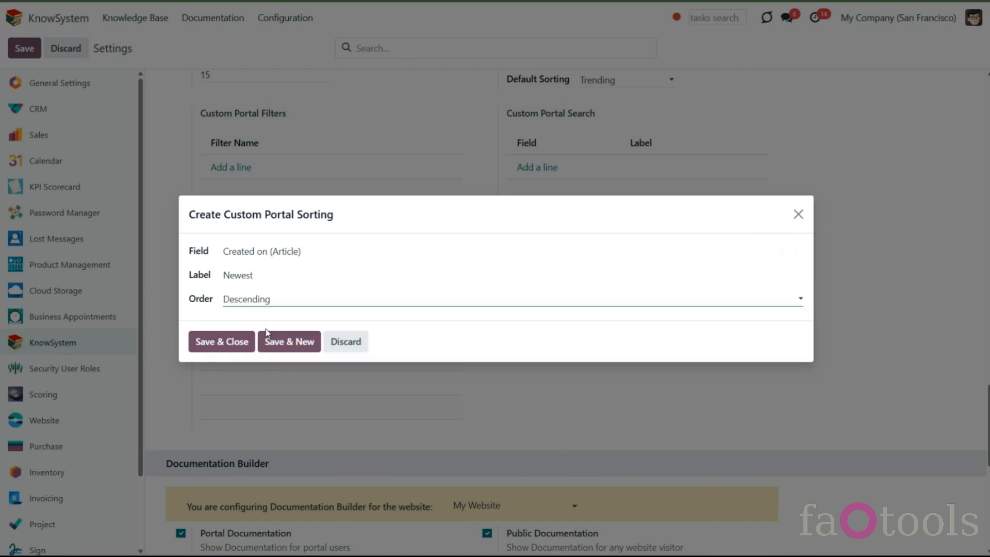
click(227, 342)
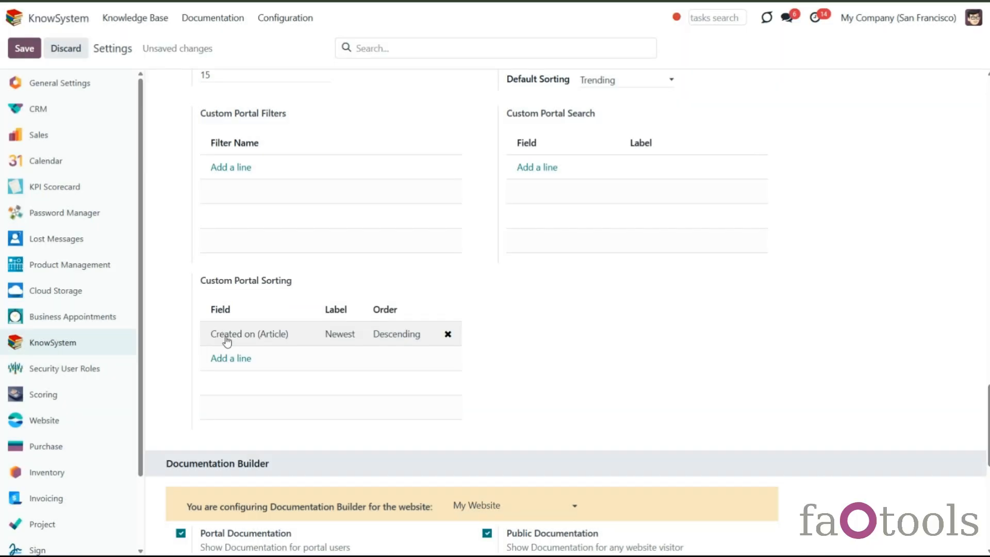
click(30, 54)
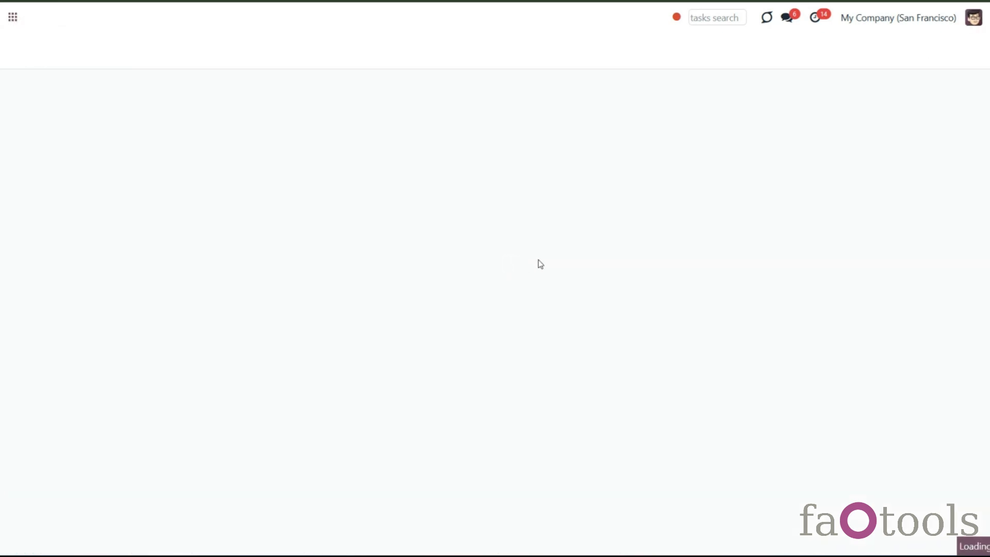
- Switch the portal default sorting to By custom sorting and choose Newest as the custom default sorting
scroll(573, 260, down, 12)
scroll(574, 263, up, 8)
scroll(575, 266, up, 2)
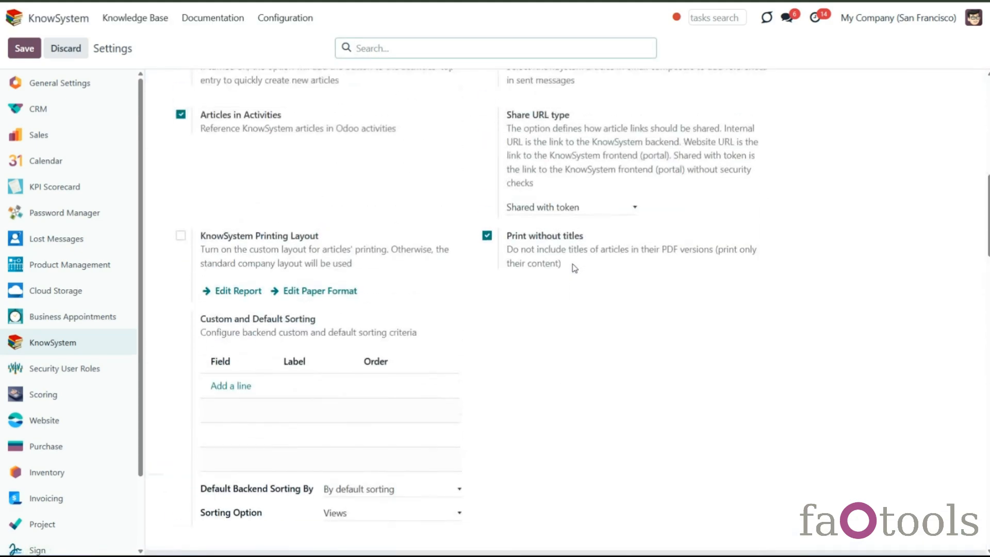
scroll(575, 268, down, 20)
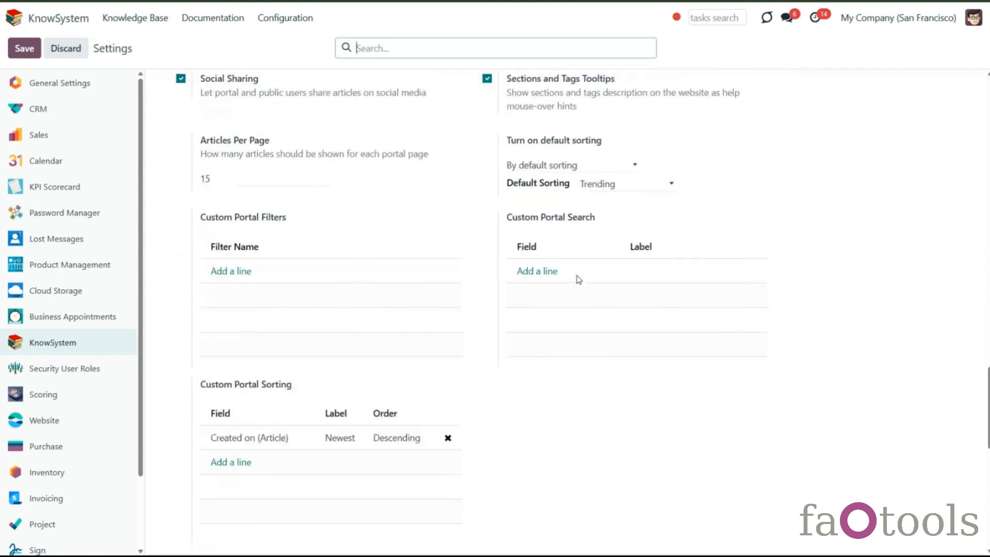
scroll(576, 299, down, 1)
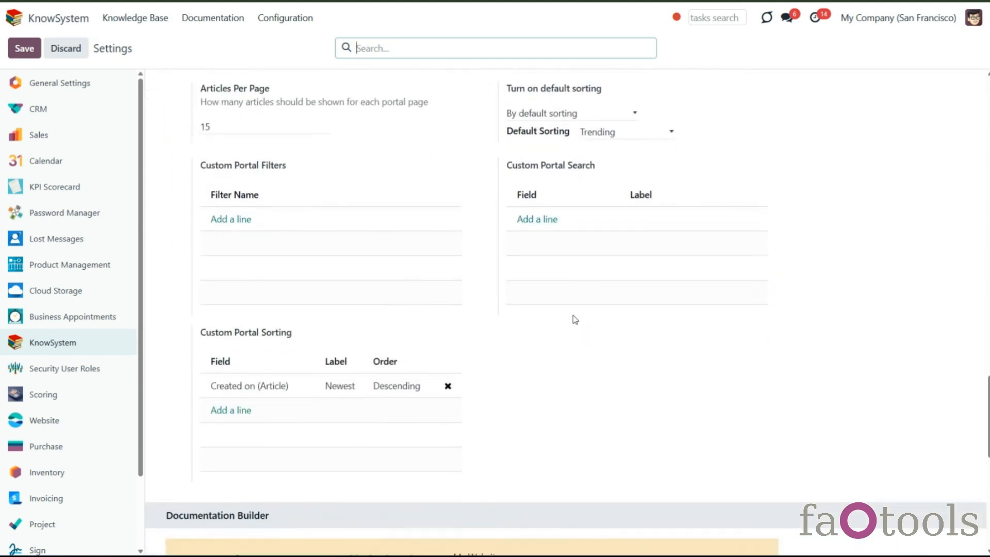
scroll(575, 320, up, 2)
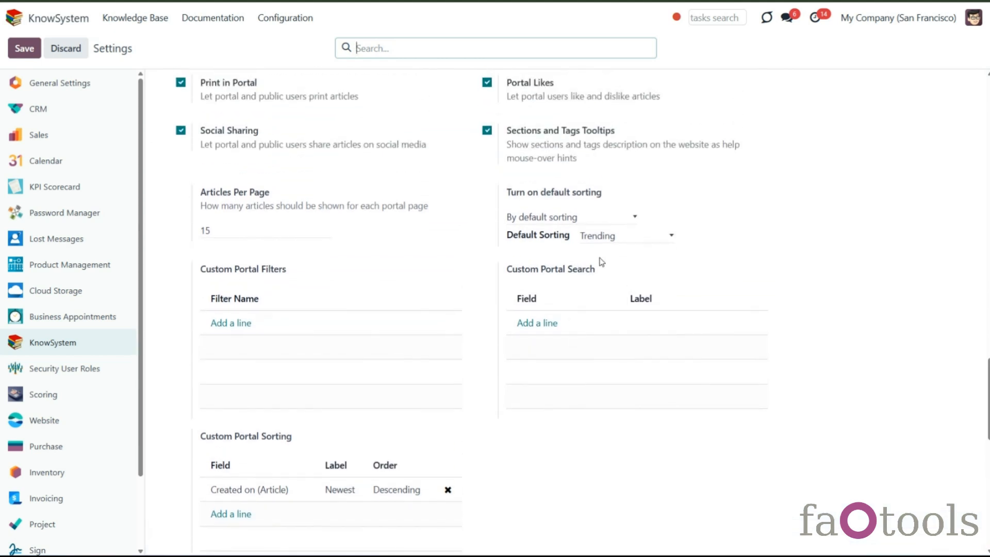
click(553, 222)
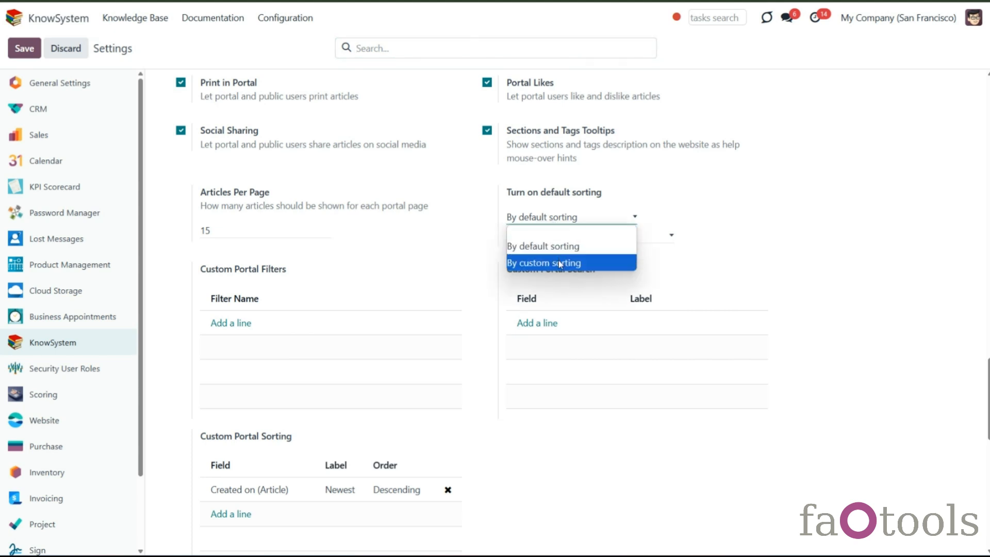
click(562, 262)
click(625, 237)
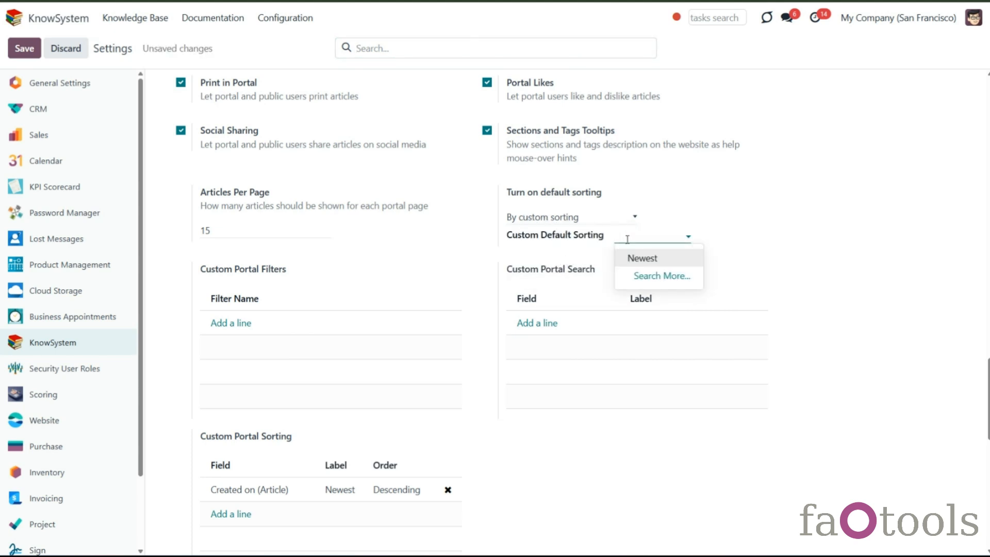
click(641, 259)
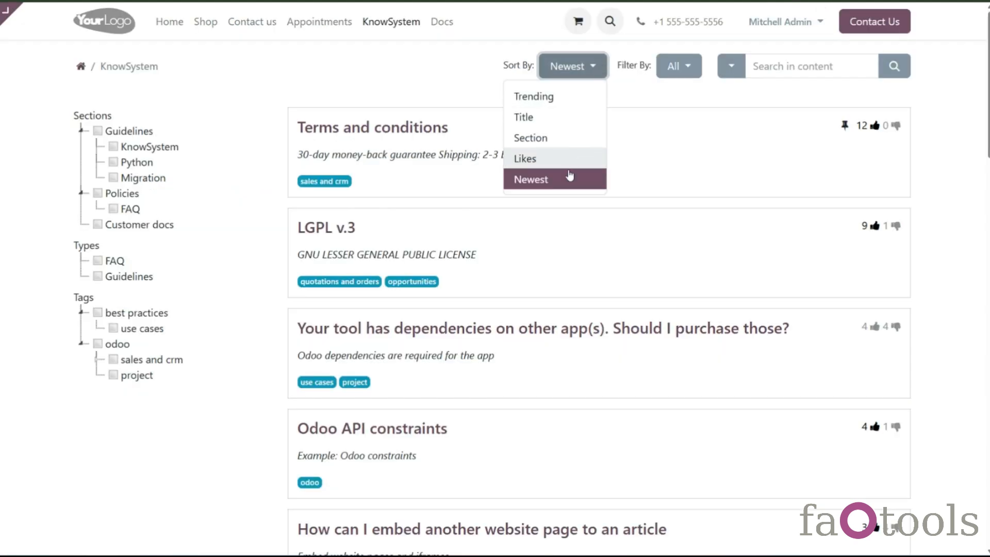
- Try the Newest, Likes and Trending sort options on the website article list
click(524, 176)
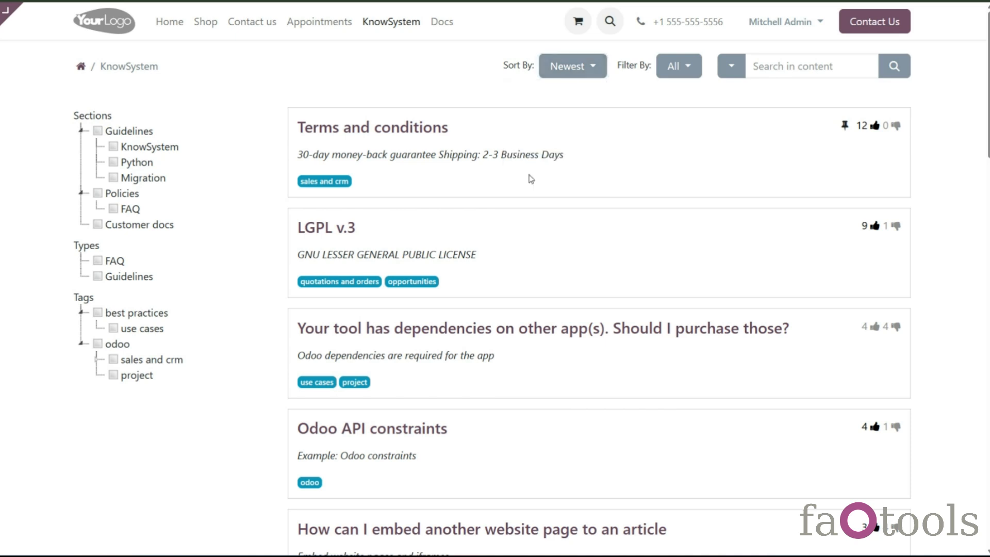
click(571, 70)
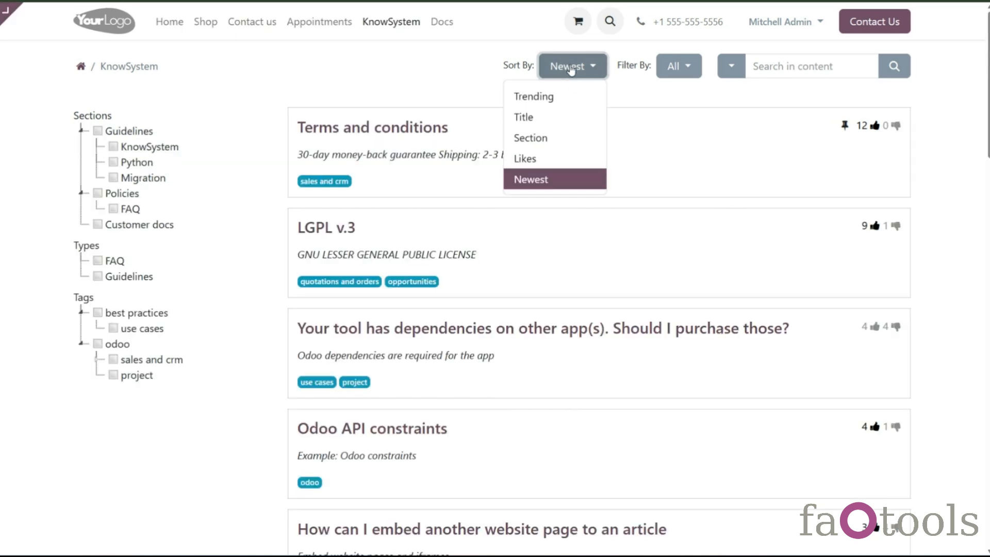
click(545, 158)
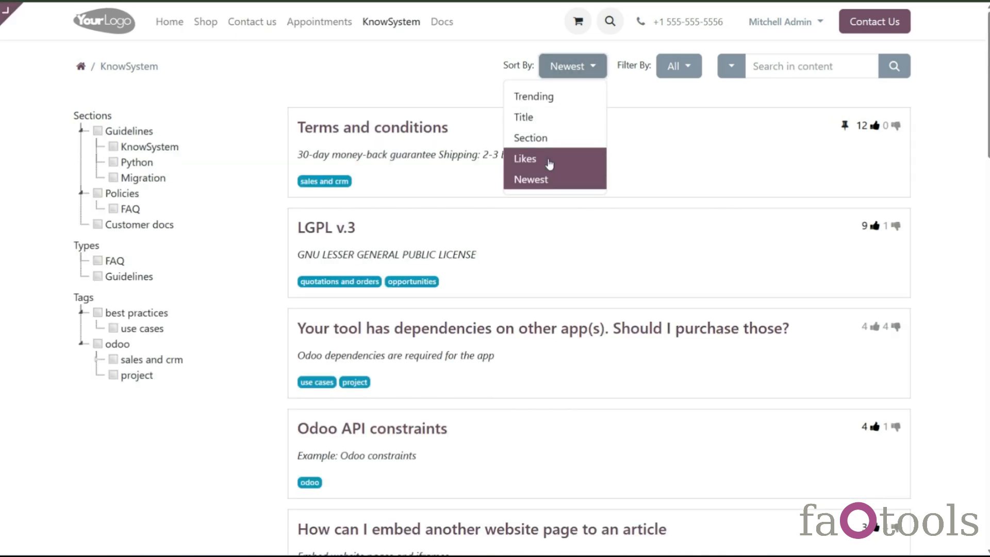
click(559, 75)
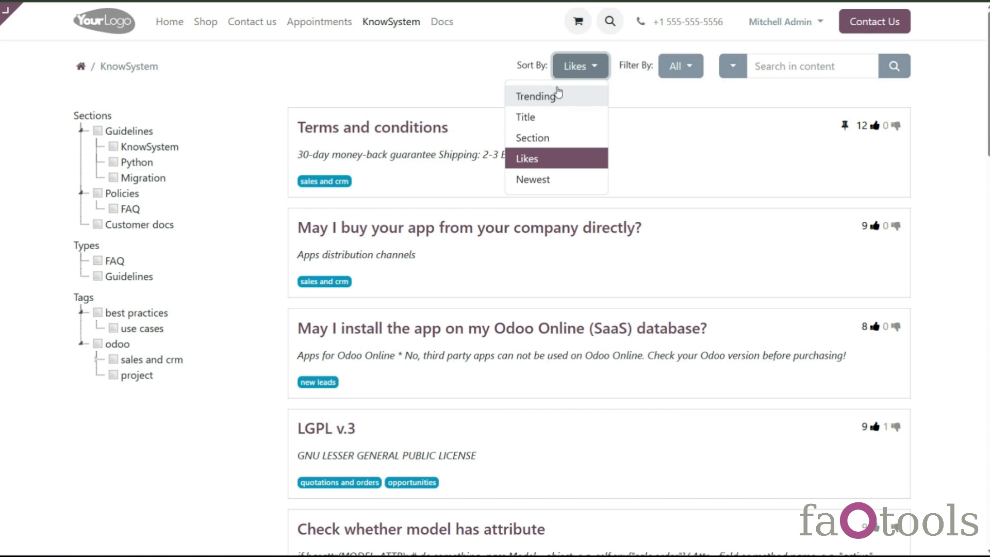
click(567, 101)
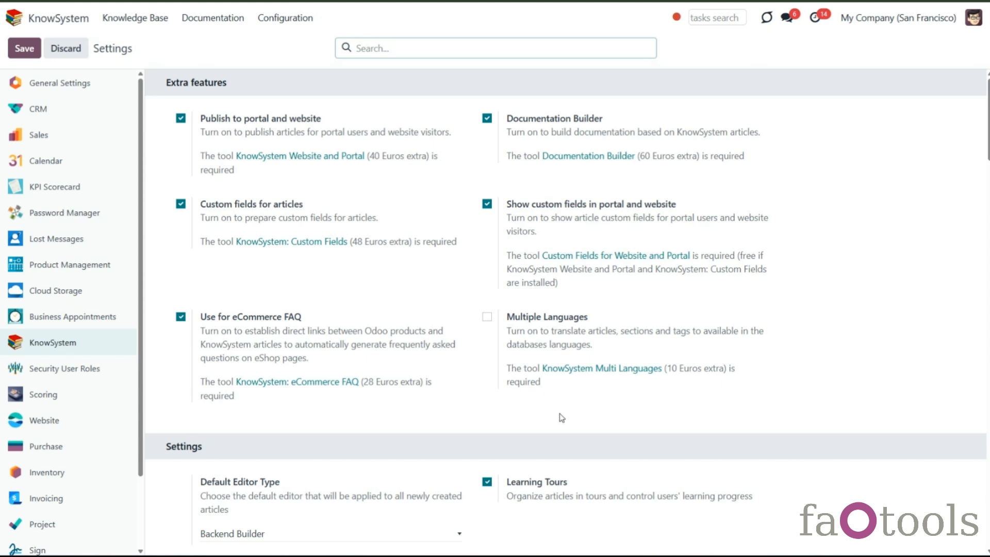
- Create a new custom portal filter named Favorite in the portal settings
scroll(562, 418, down, 15)
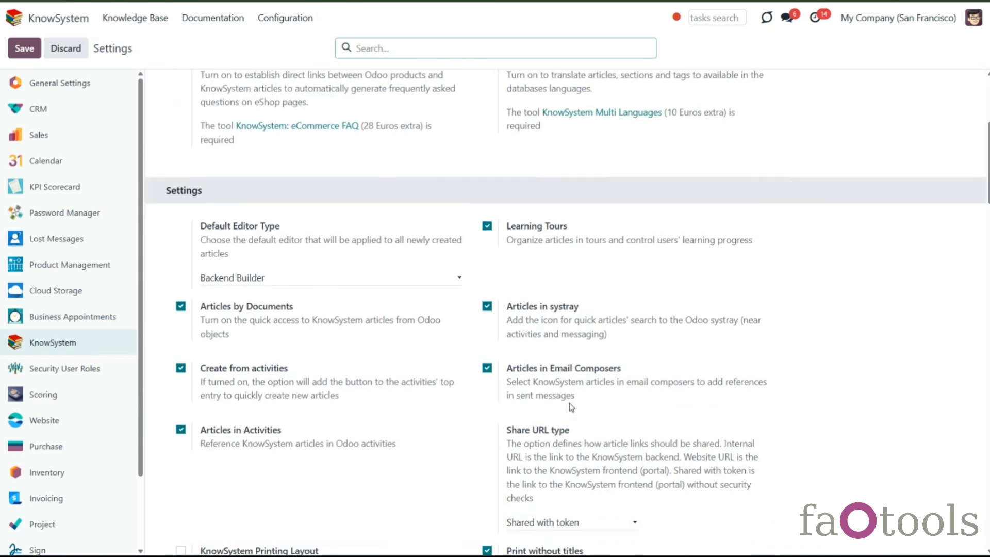
scroll(579, 403, down, 20)
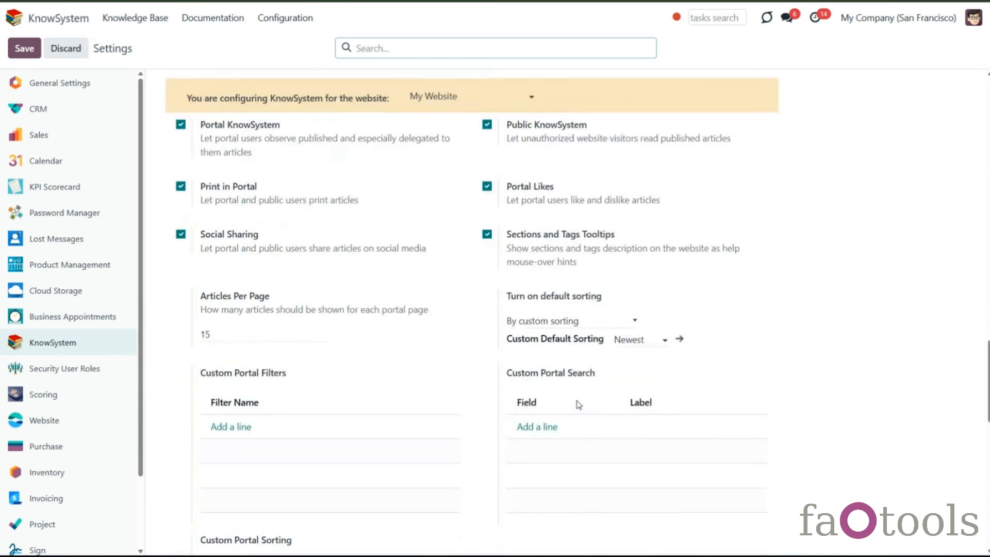
scroll(578, 407, up, 4)
click(481, 442)
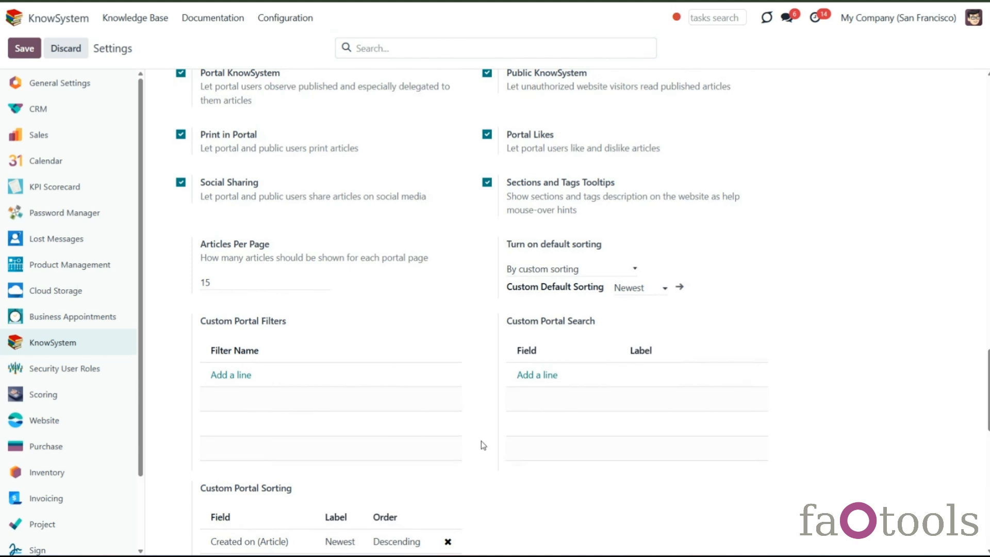
click(230, 375)
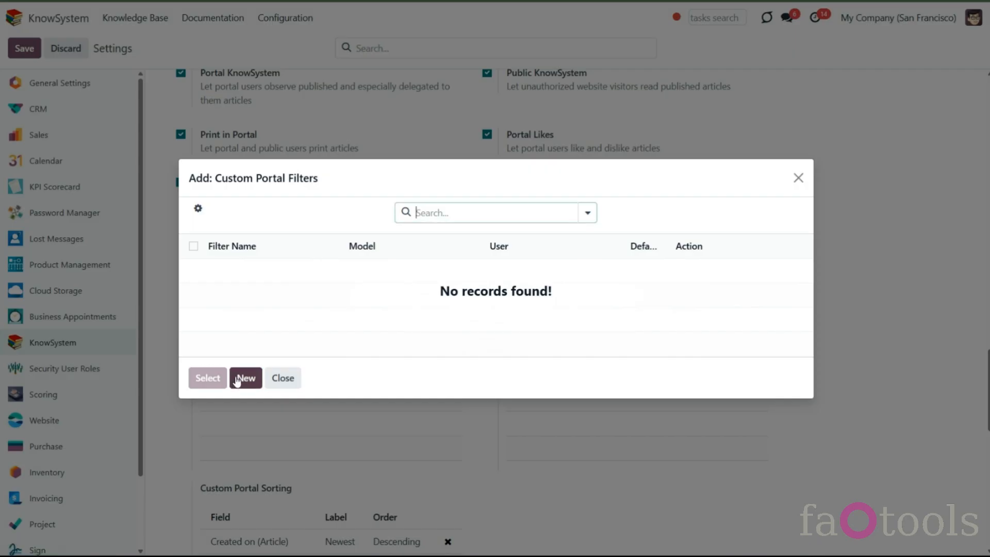
click(246, 385)
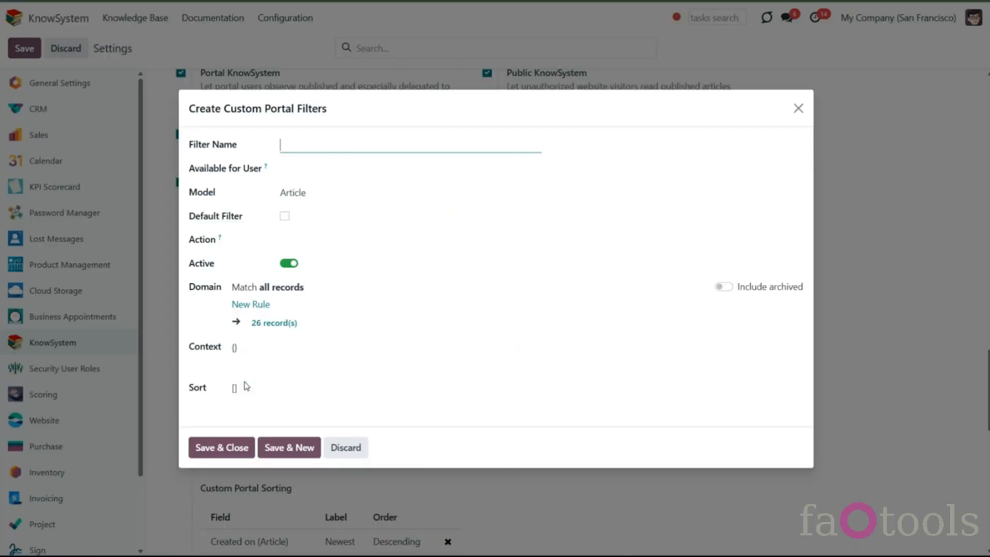
text(Favot)
- Give the Favorite filter a domain rule Likes Number > 1 and save it
click(253, 305)
click(267, 298)
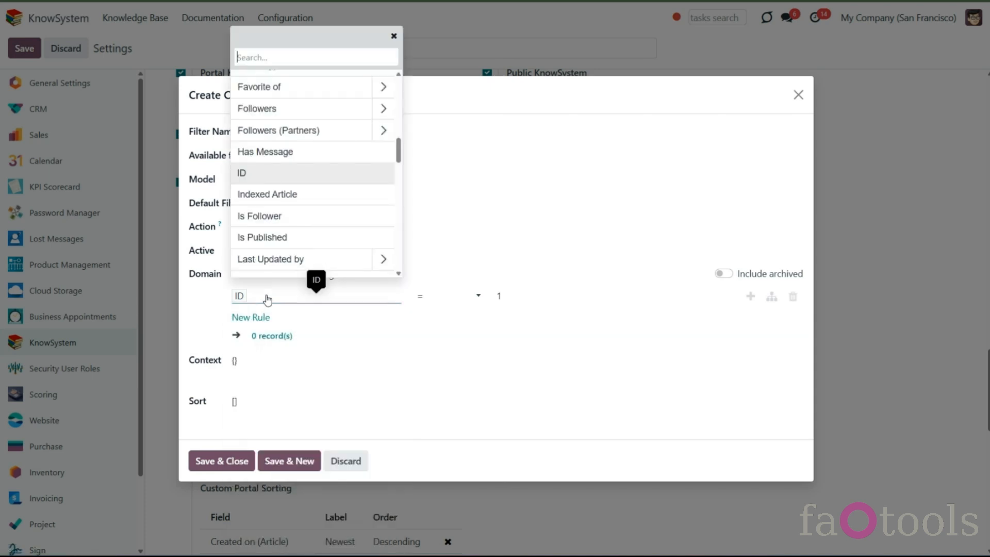
text(li)
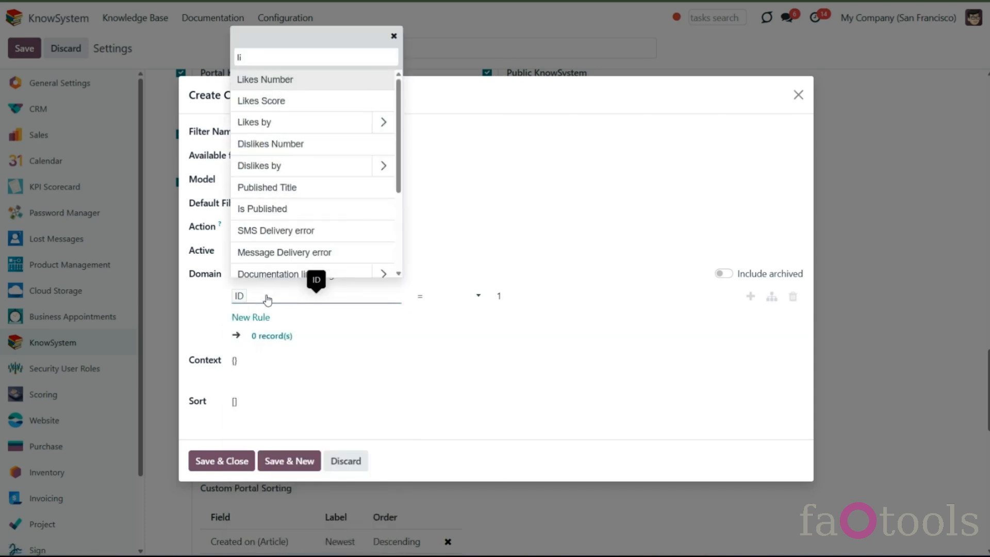
click(297, 81)
click(450, 298)
click(464, 341)
click(498, 297)
double_click(495, 298)
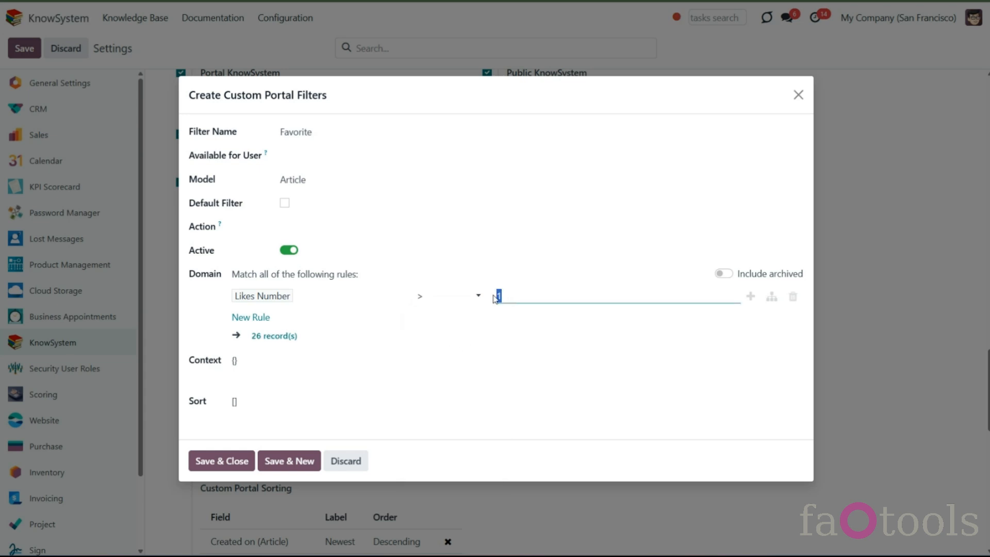
text(1)
click(222, 461)
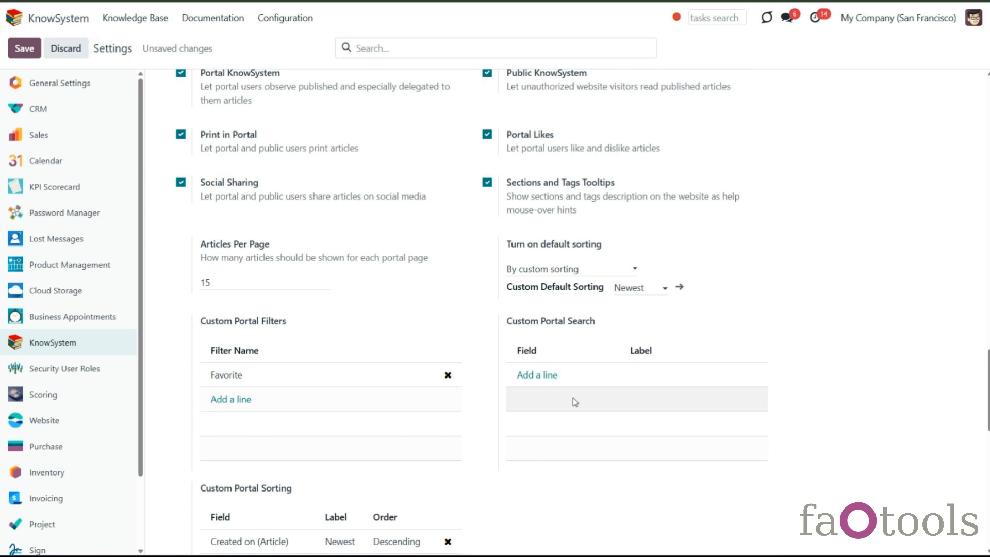
- Add a custom portal search line on the Preview Summary (Article) field labelled Preview Summary and save the settings
click(535, 379)
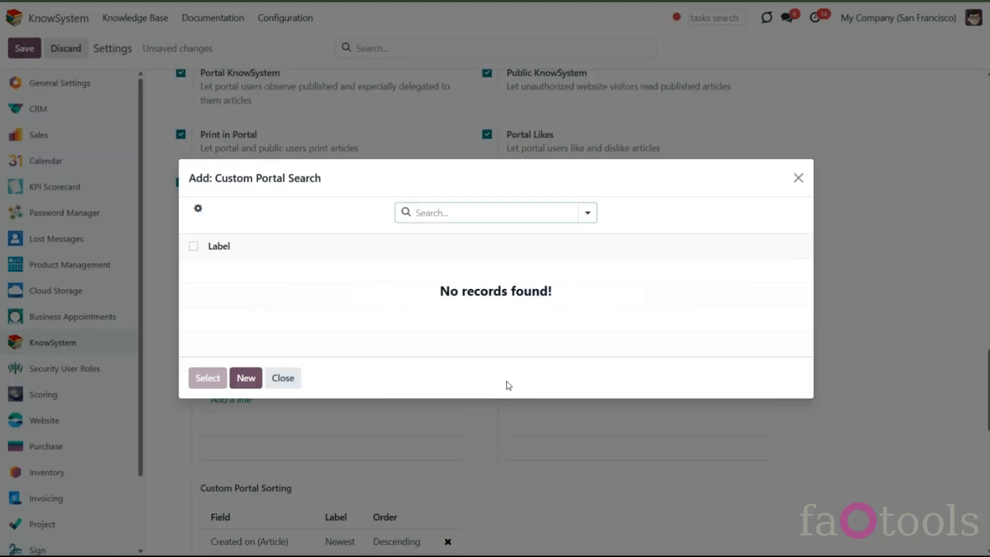
click(240, 380)
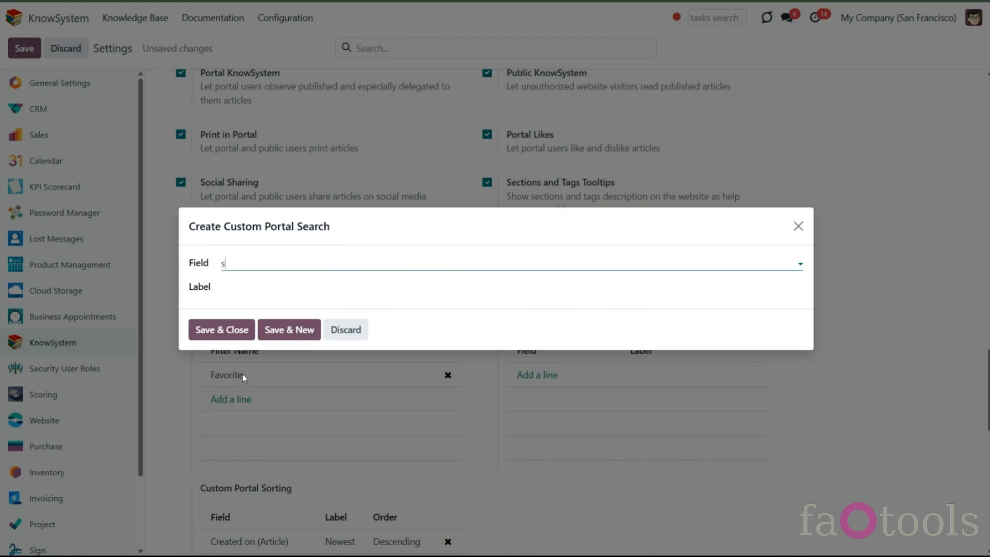
text(s)
text(p)
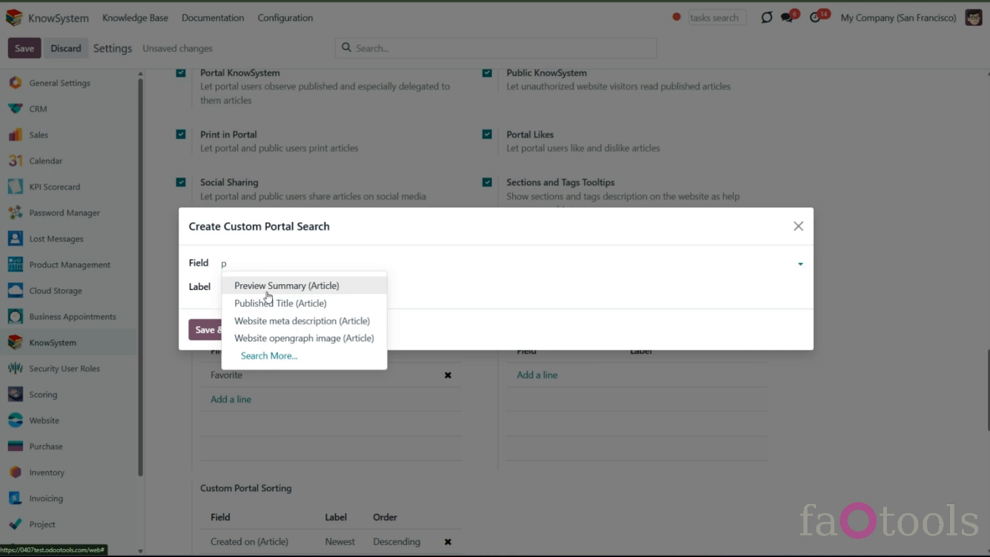
click(268, 292)
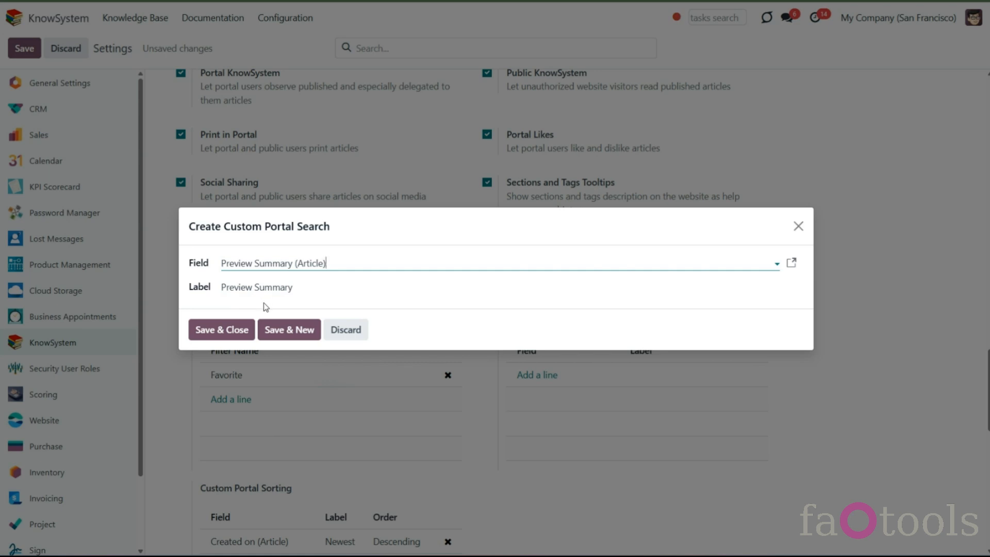
click(227, 330)
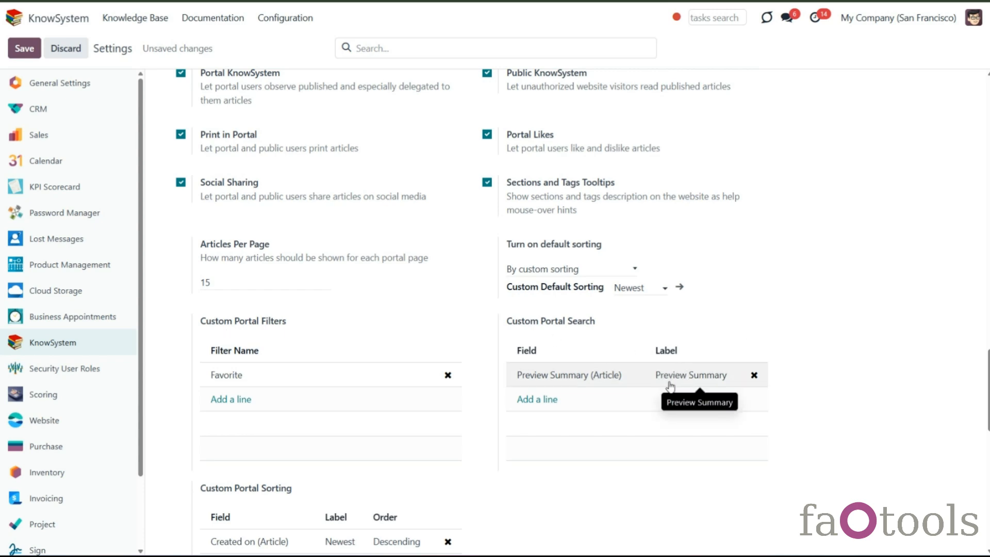
click(650, 373)
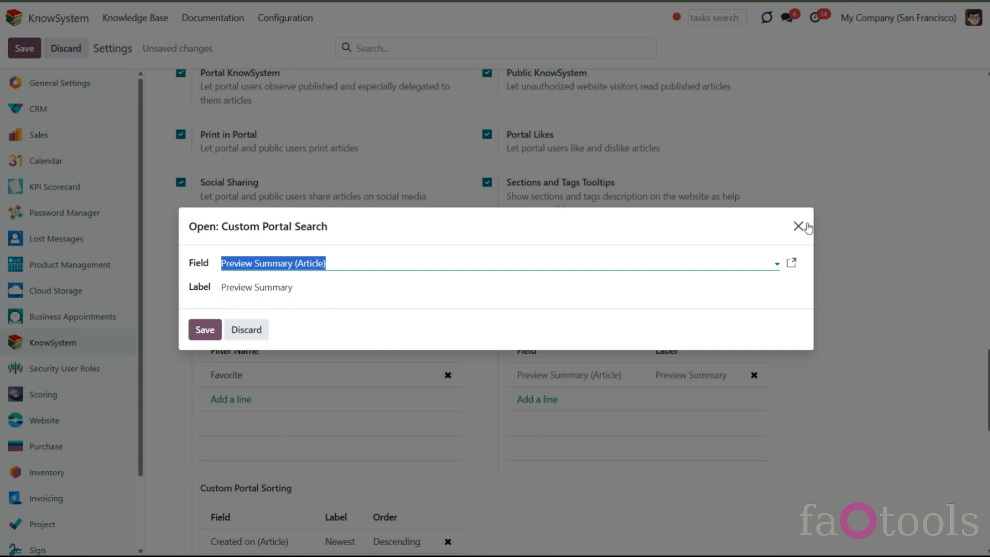
click(799, 226)
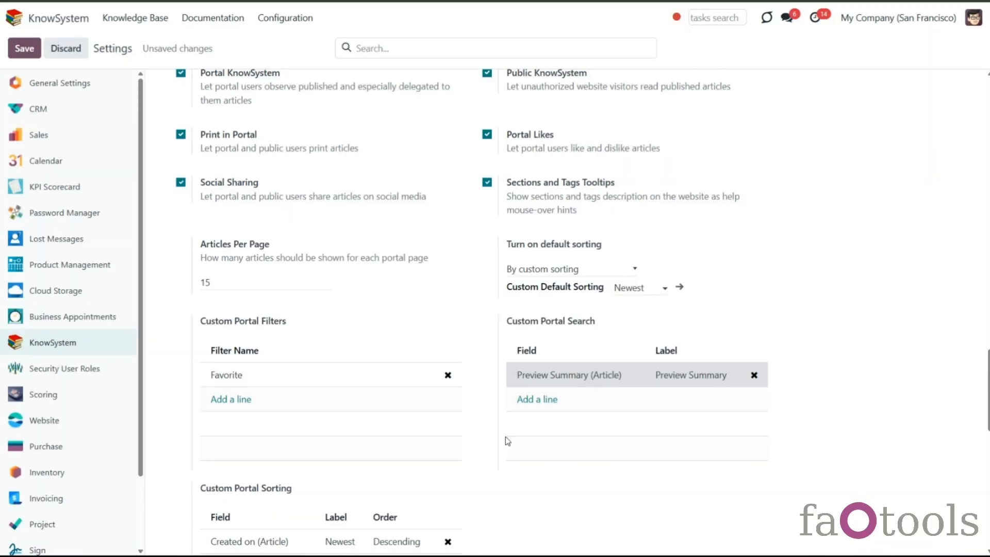
click(24, 48)
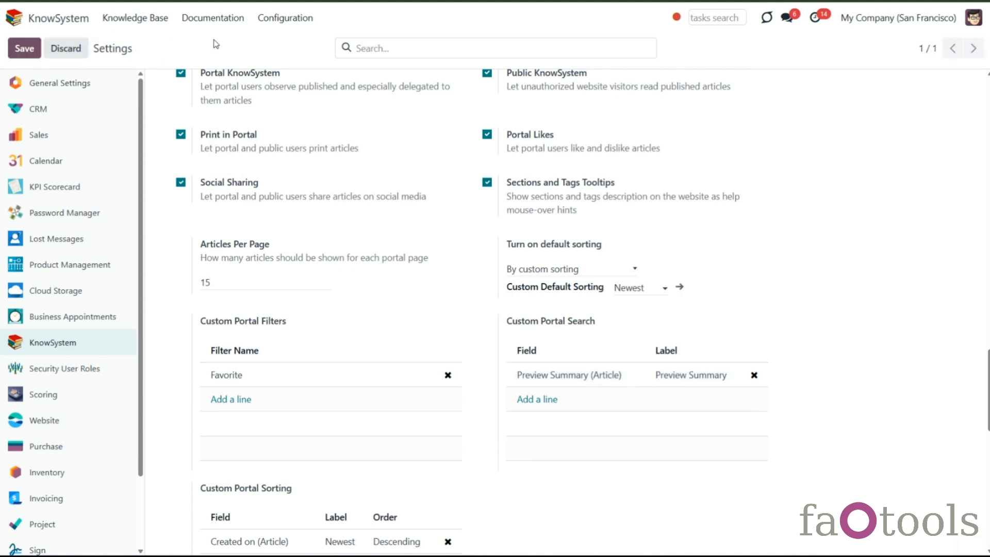
- On the website article list, apply the Favorite filter and then reset the filter to All
click(227, 1)
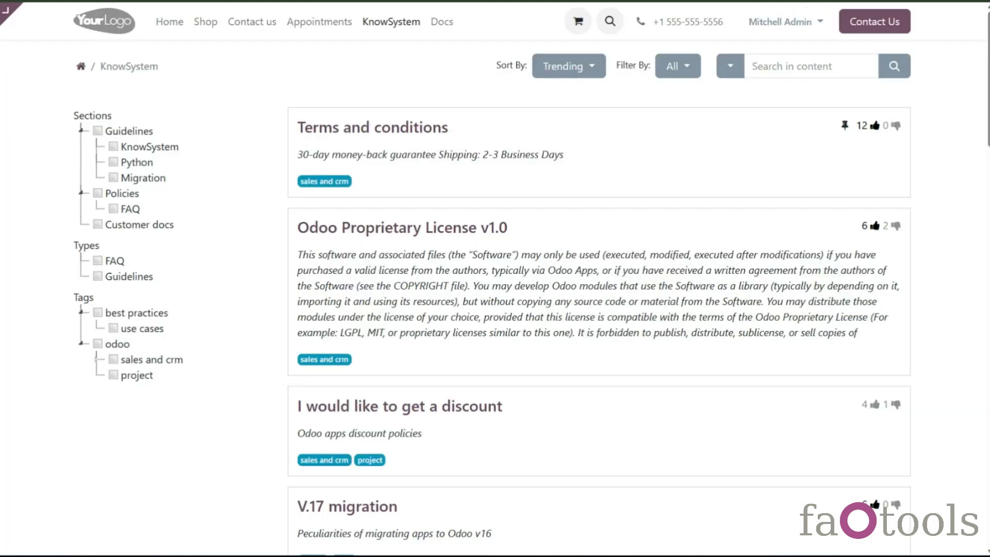
click(688, 66)
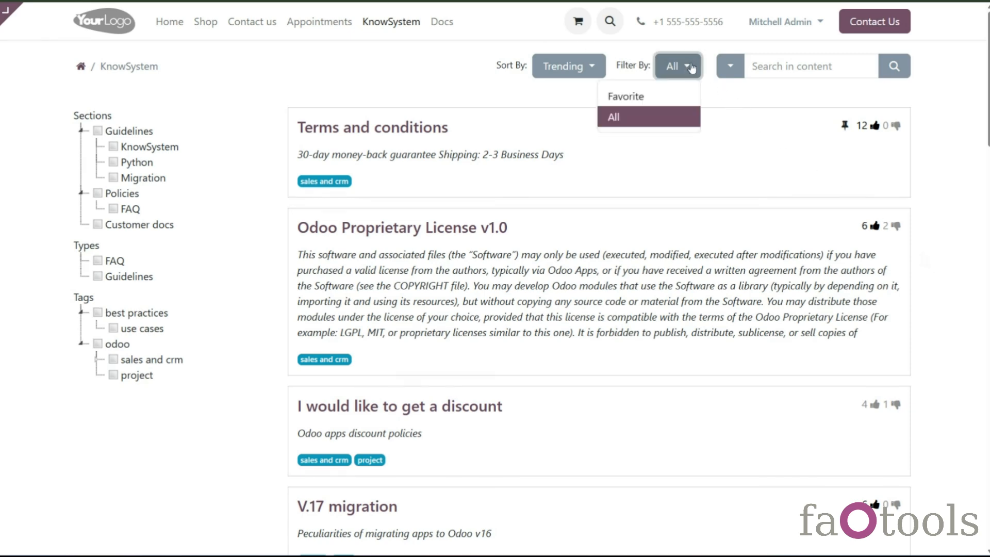
click(701, 105)
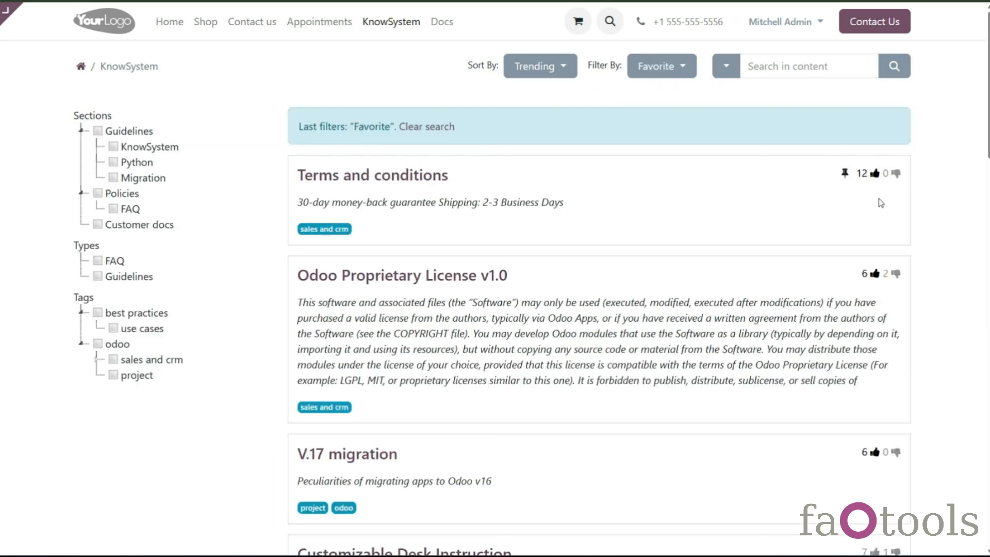
scroll(885, 485, down, 4)
scroll(880, 489, up, 4)
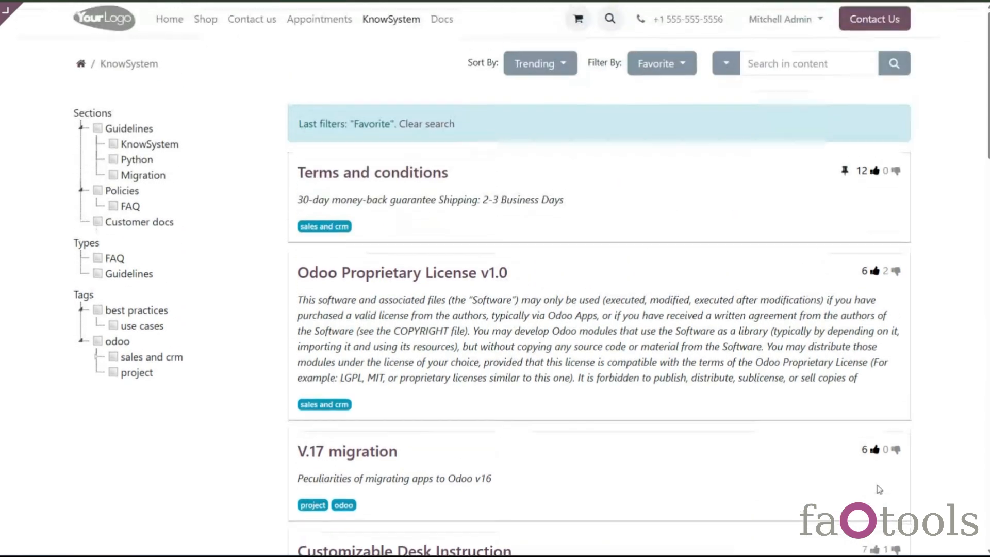
click(659, 70)
click(665, 117)
- Search the article content for odoo, then search for dfgdfg
click(788, 65)
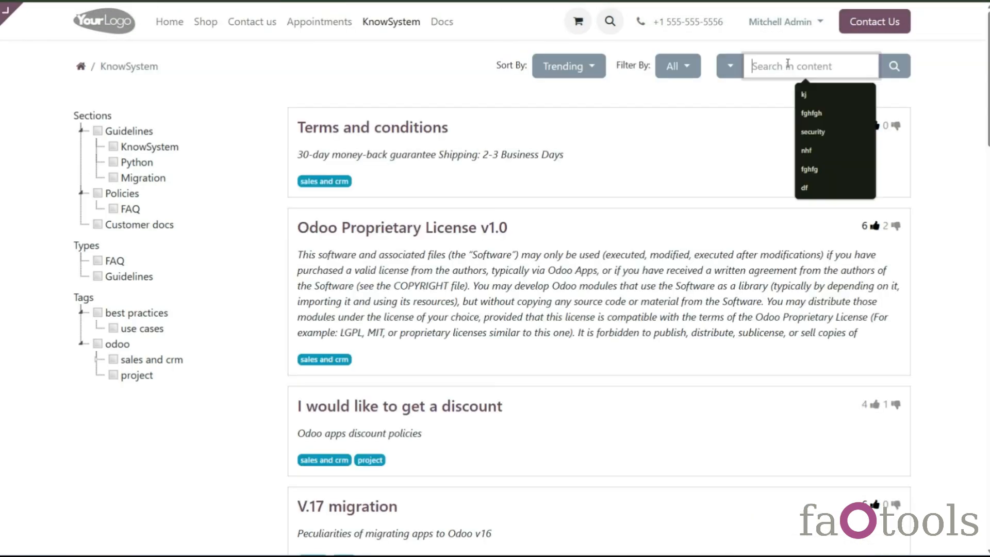
text(odoo)
key(Return)
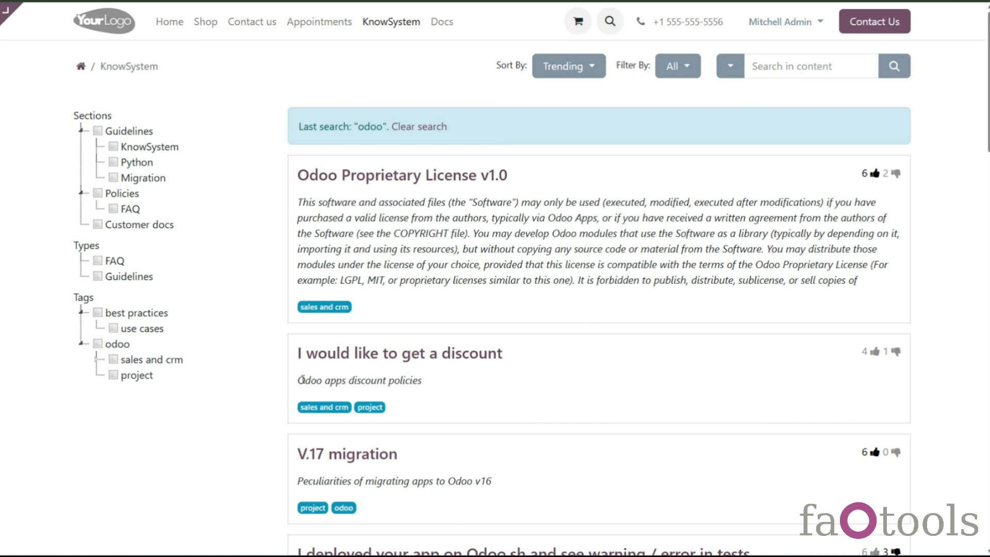
click(779, 67)
text(dfgdfg)
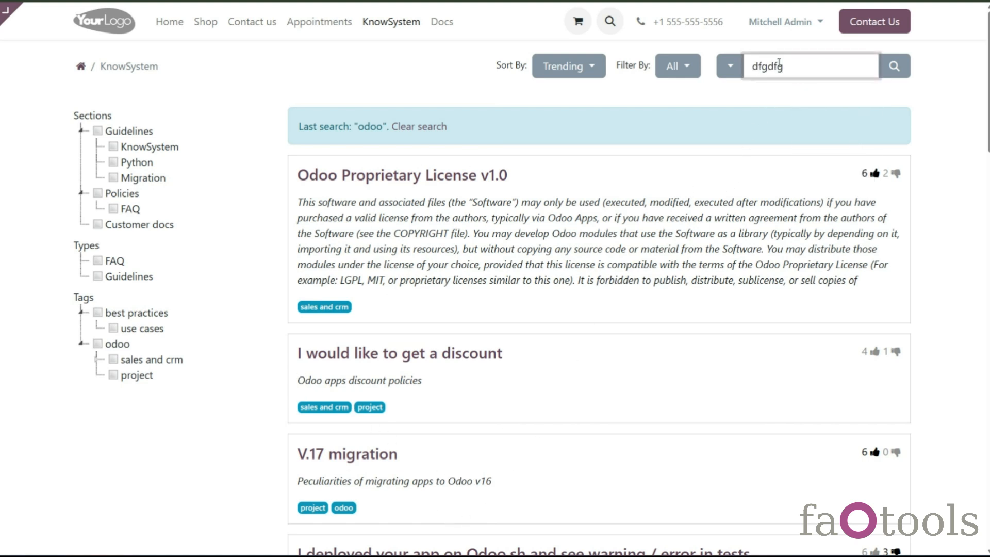
key(Return)
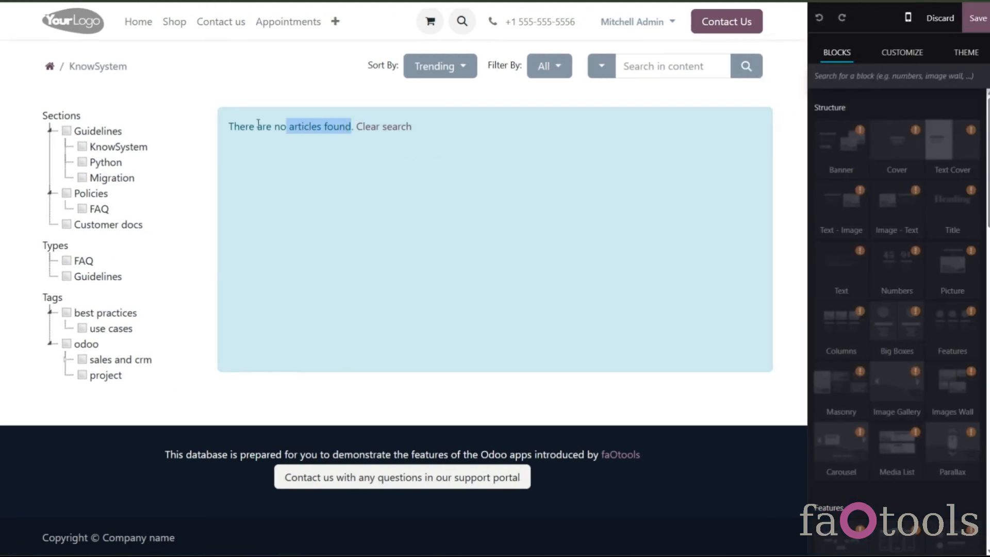
- Make the 'There are no articles found' message bold and italic and save the page
drag(259, 123, 228, 125)
click(897, 230)
click(919, 230)
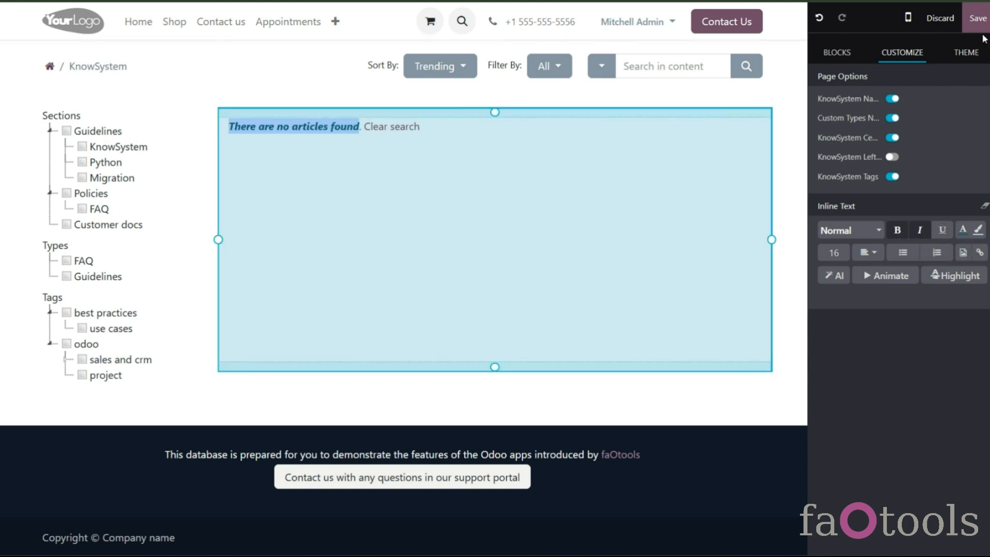
click(978, 18)
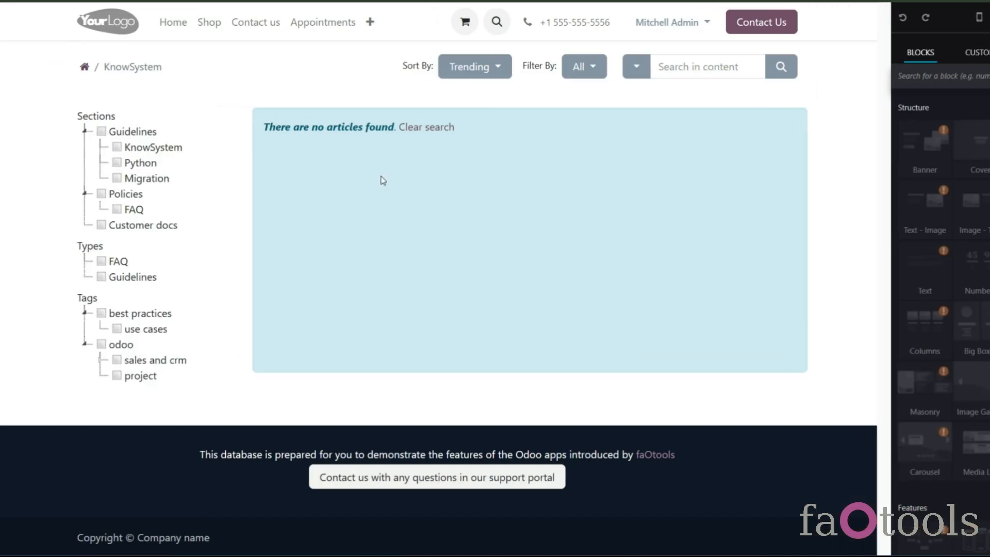
click(456, 158)
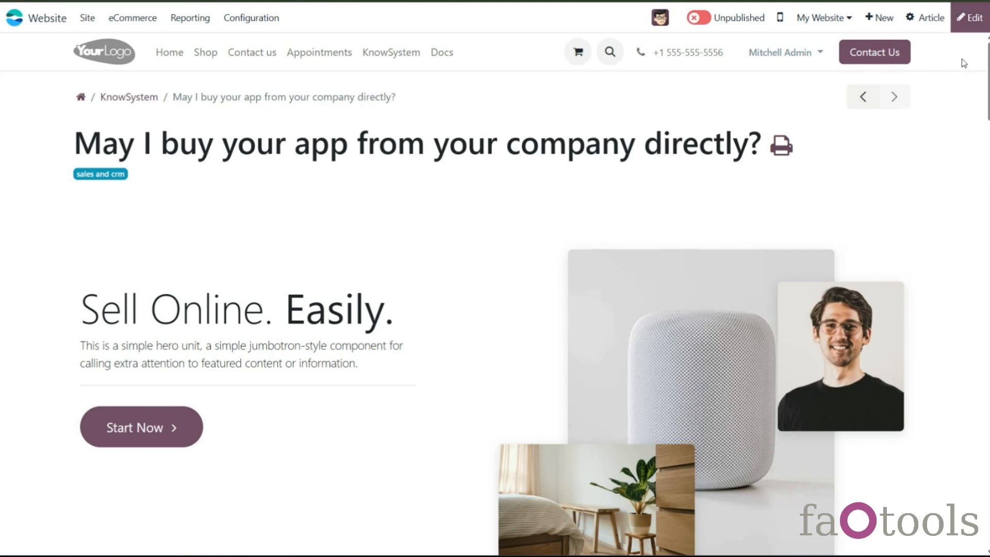
click(970, 17)
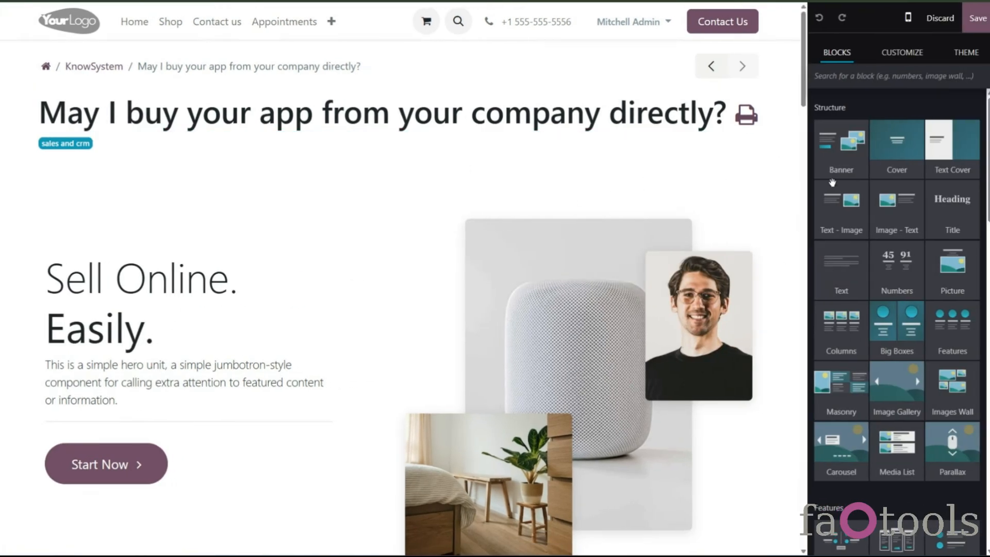
drag(832, 182, 737, 221)
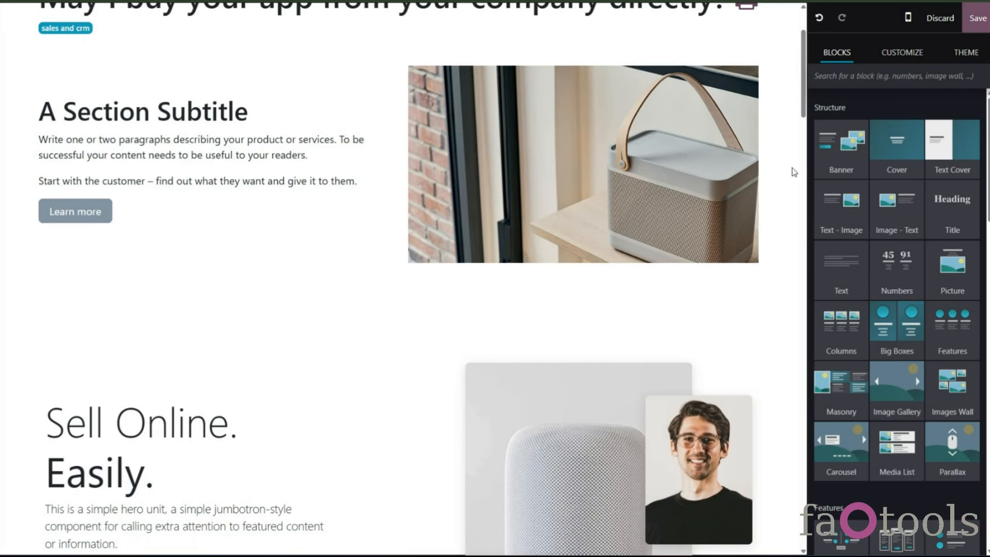
scroll(792, 168, up, 2)
click(940, 18)
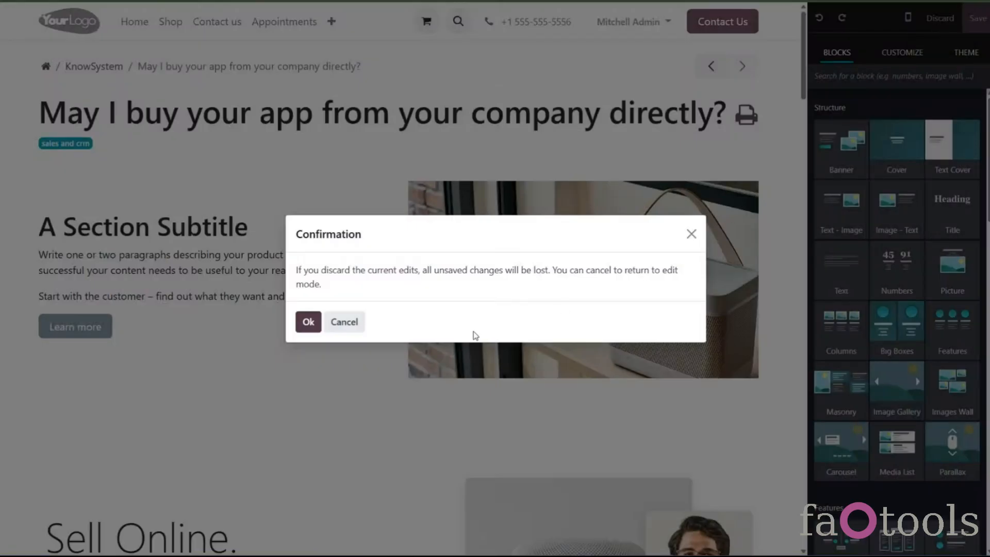
click(309, 322)
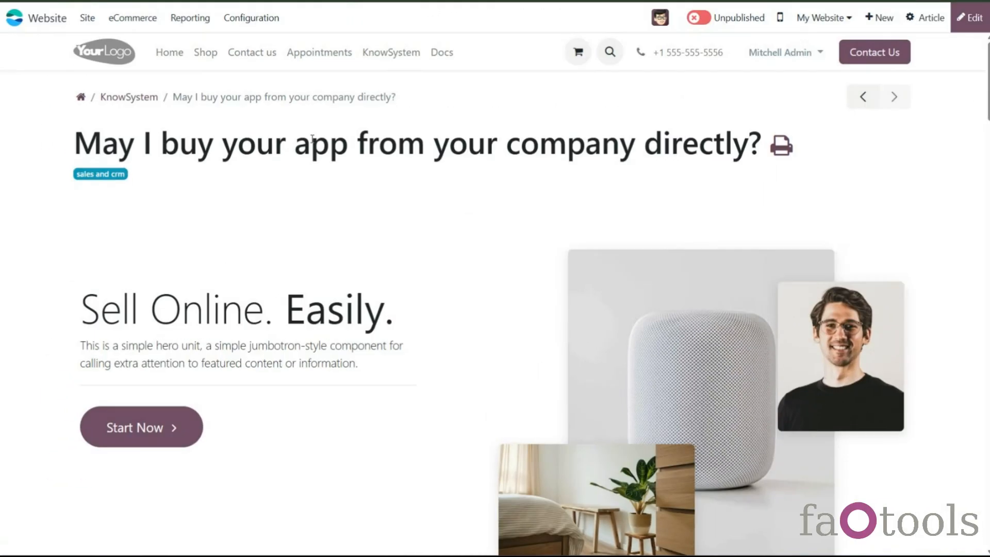
- Open the article's backend form, review the content editor type options and open then discard the website editor
click(939, 16)
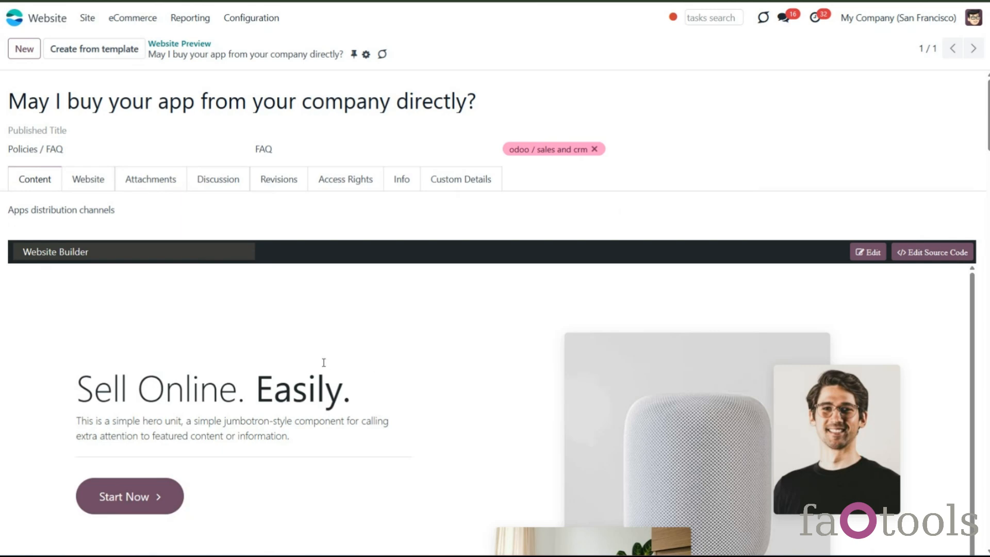
click(228, 252)
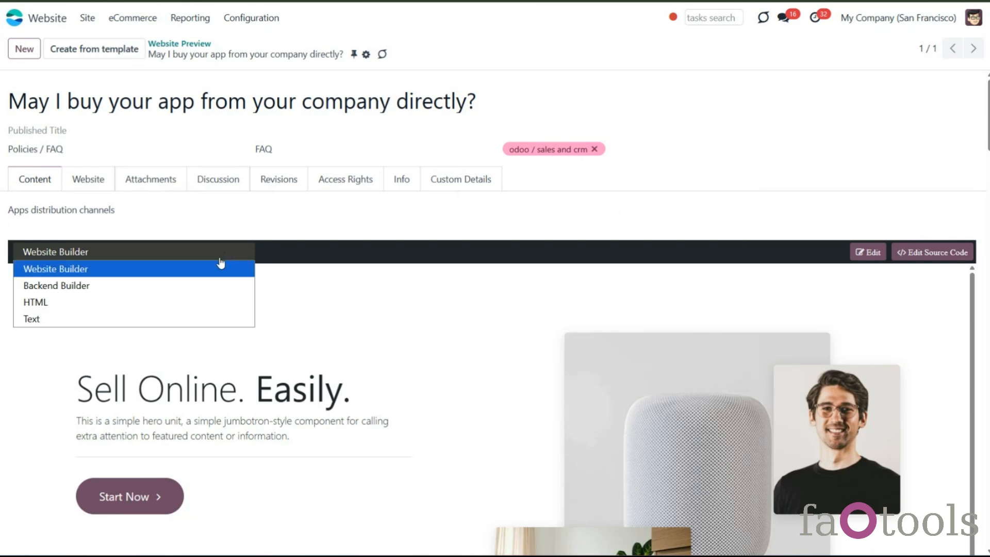
click(789, 277)
click(869, 252)
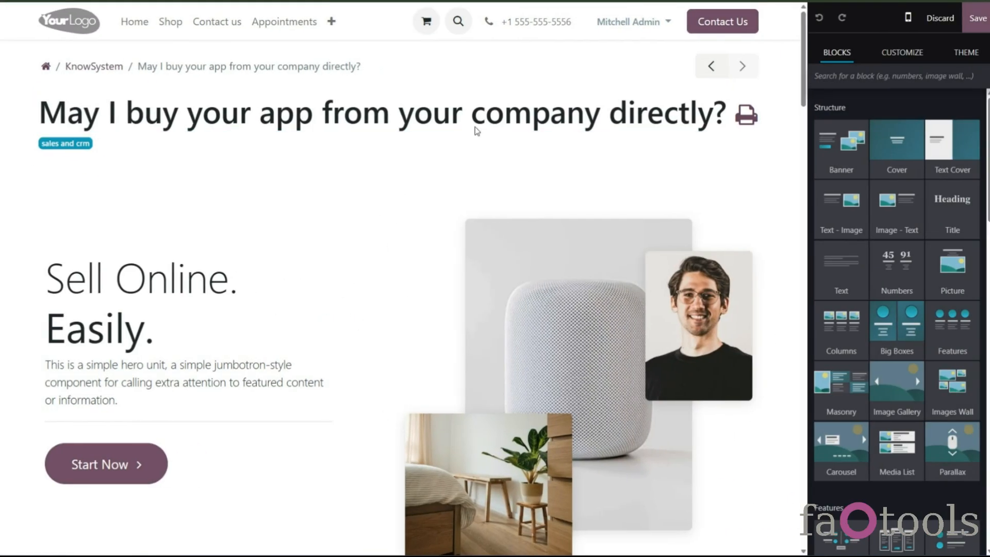
click(940, 18)
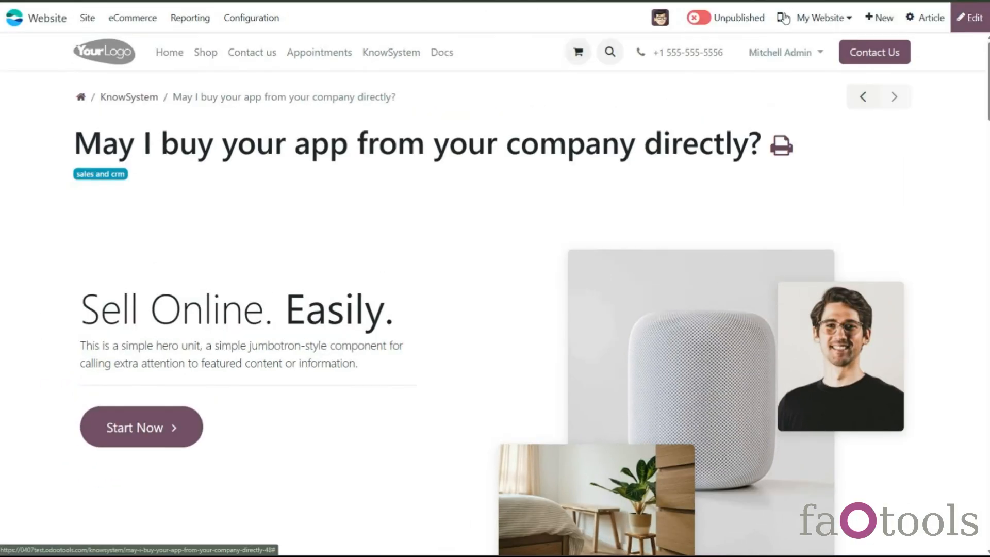
- Preview the article in mobile view, scroll through it and switch back to desktop view
click(784, 18)
scroll(527, 311, down, 15)
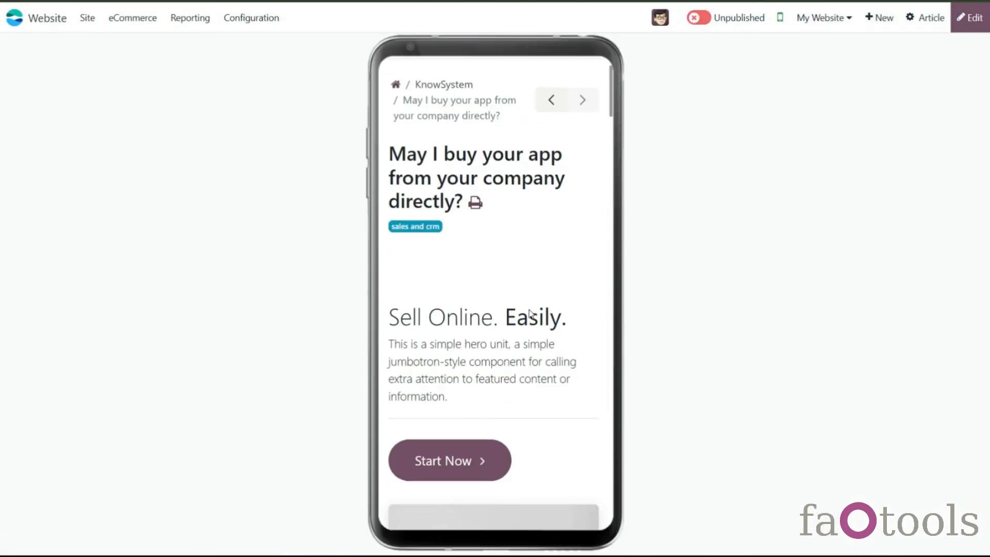
scroll(527, 311, down, 4)
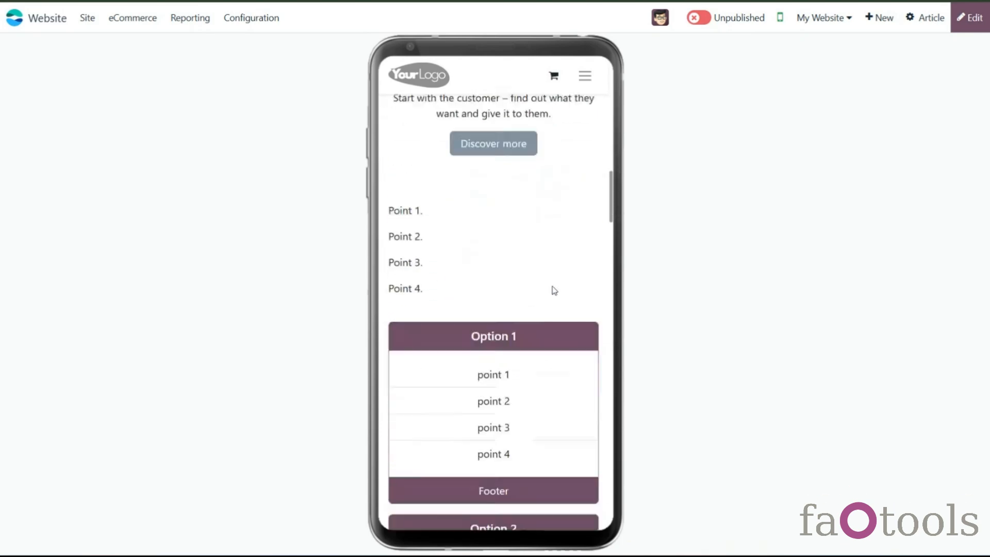
scroll(598, 282, up, 9)
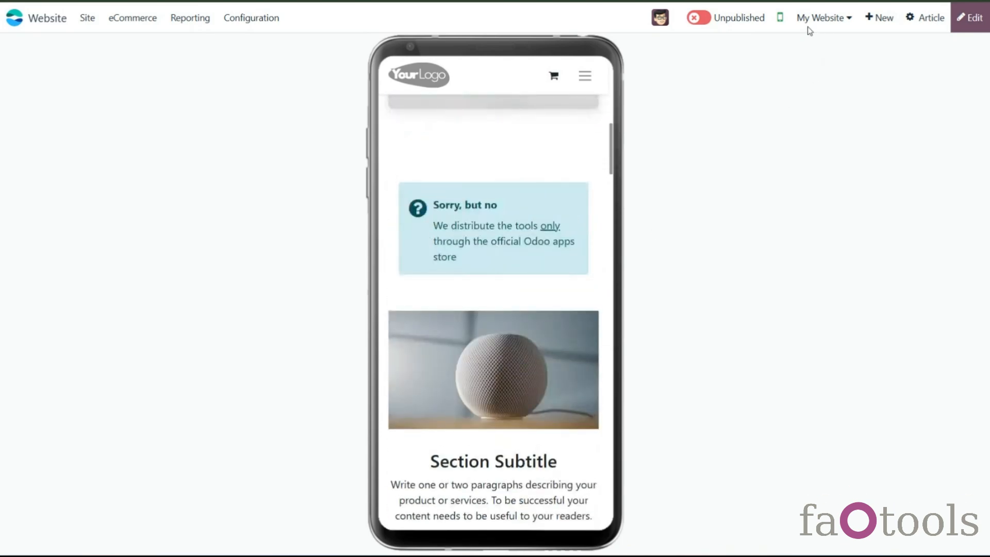
click(780, 18)
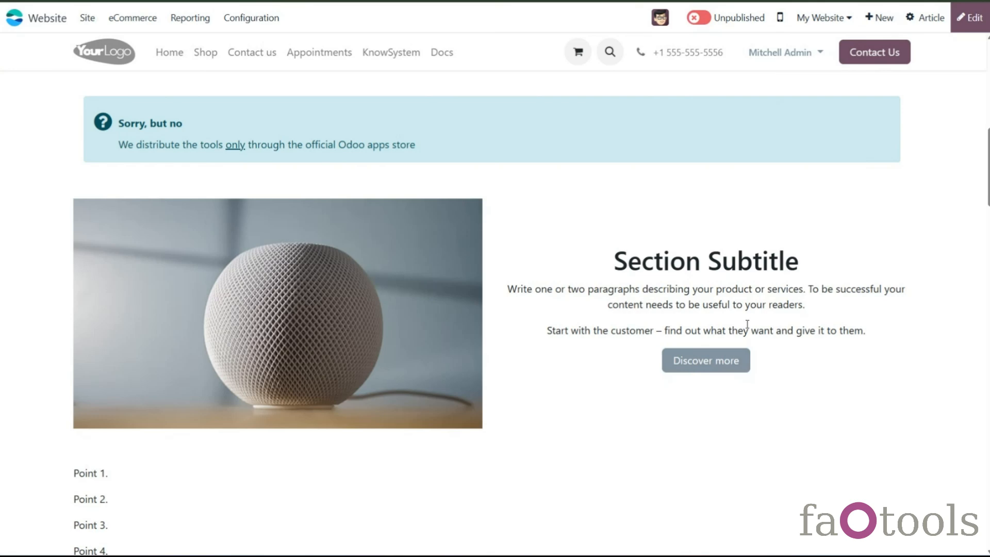
scroll(748, 324, up, 10)
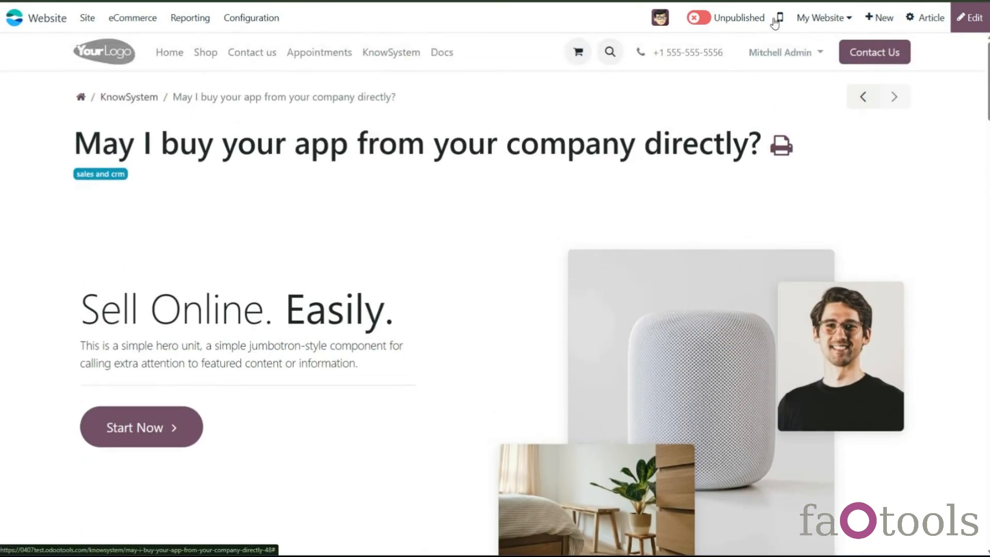
- Open the KnowSystem Configuration settings
click(700, 20)
click(716, 22)
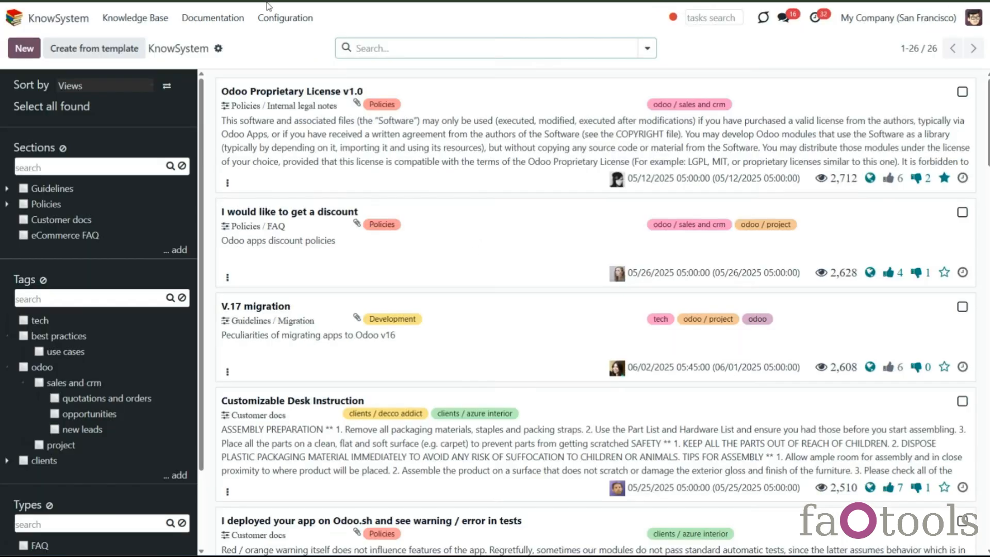
click(286, 16)
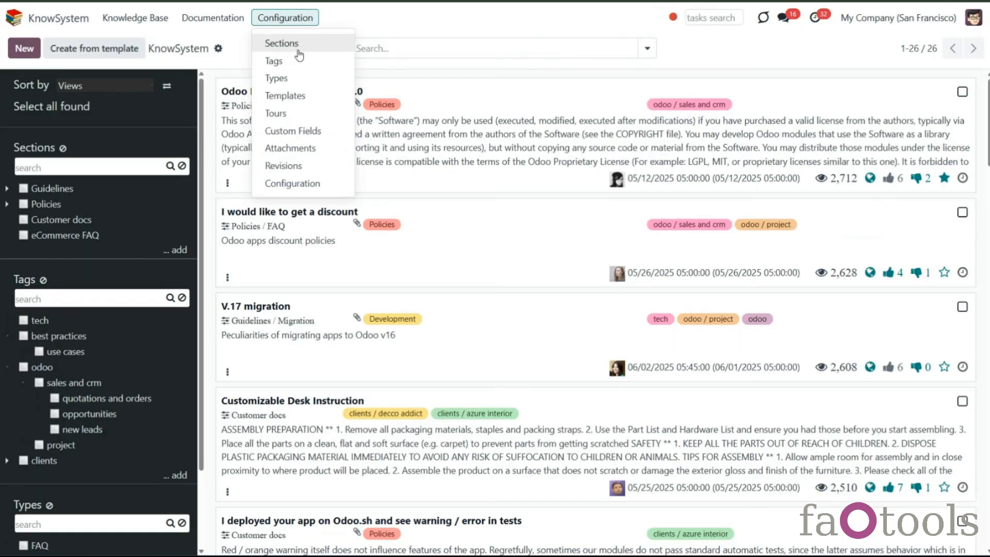
click(310, 187)
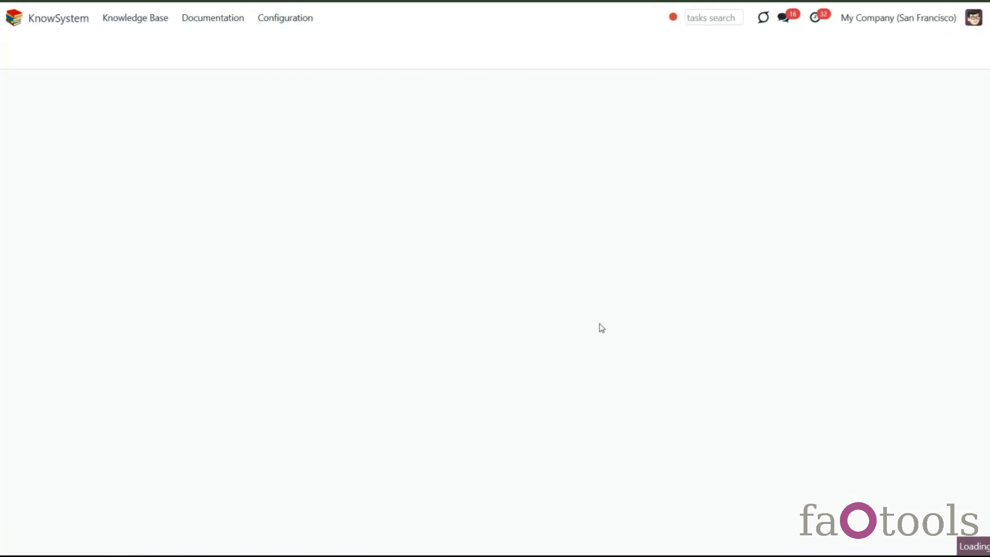
- Review the extra features settings and browse website articles with the previous and next article arrows
scroll(609, 325, down, 10)
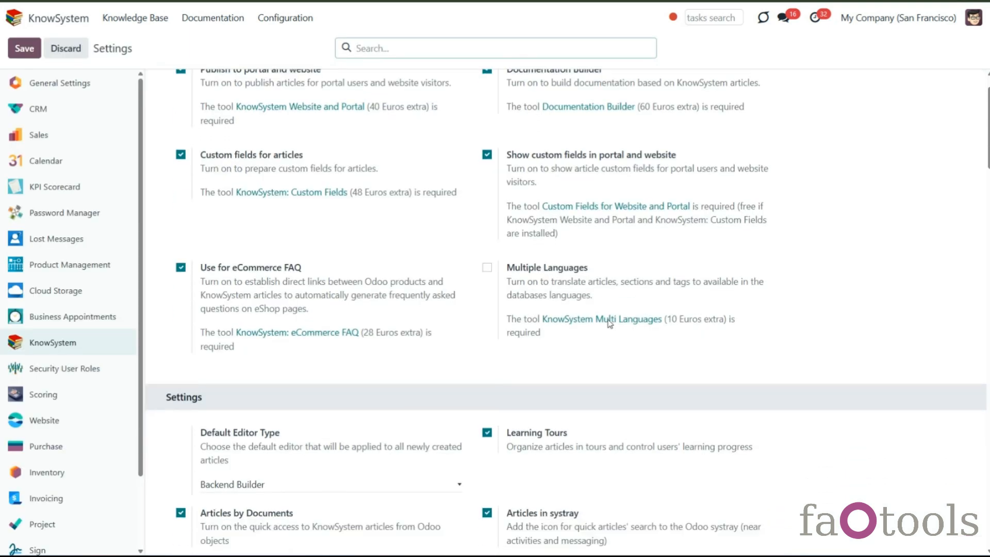
scroll(610, 337, down, 18)
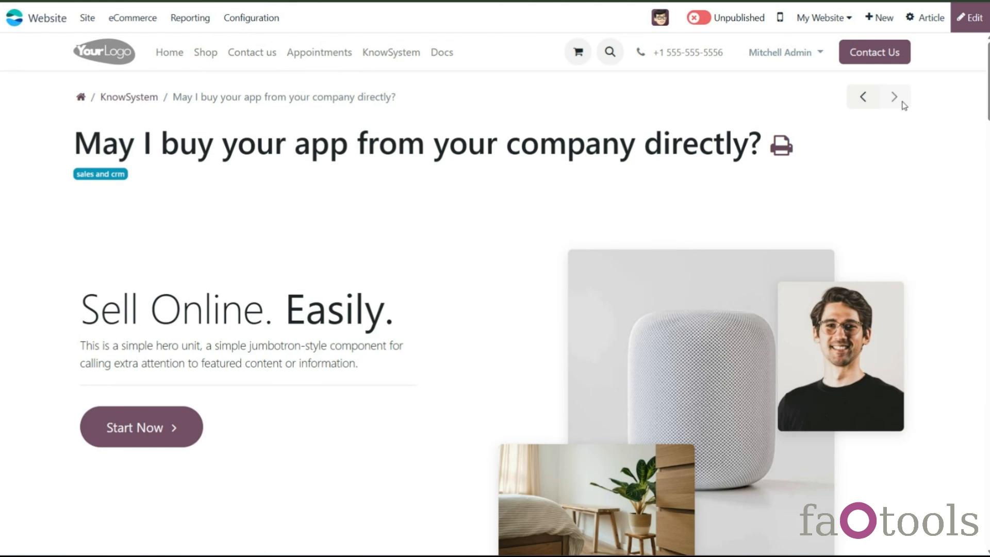
click(865, 100)
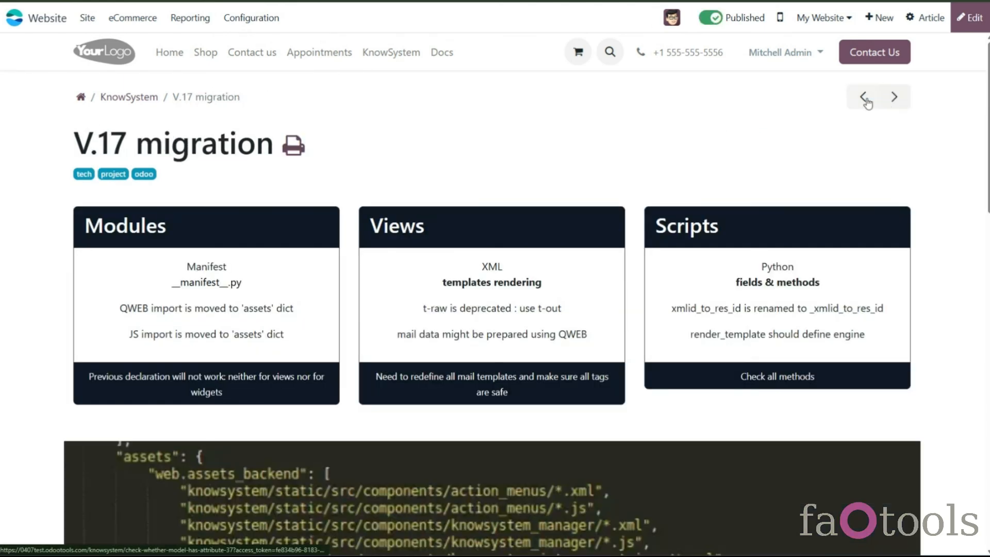
click(866, 99)
click(867, 99)
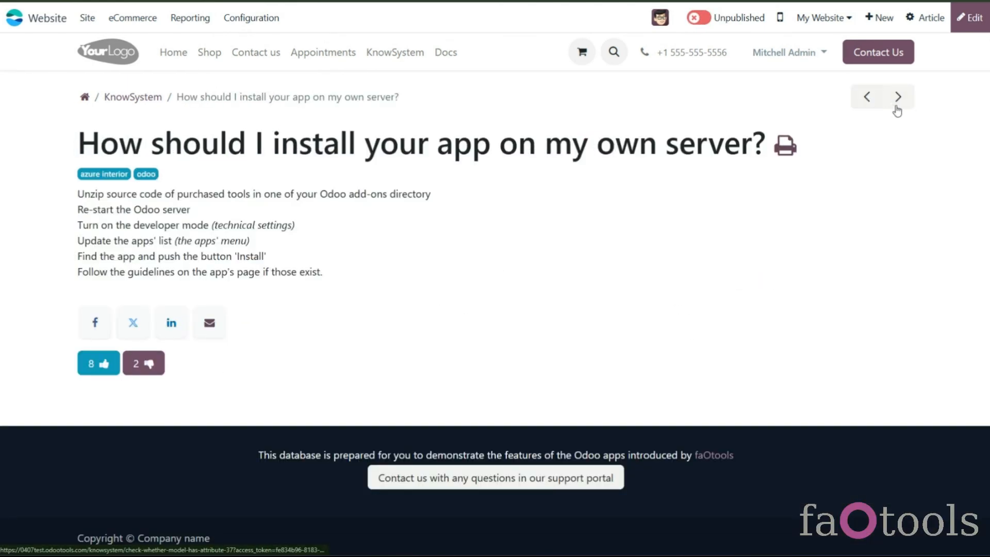
click(898, 99)
click(898, 99)
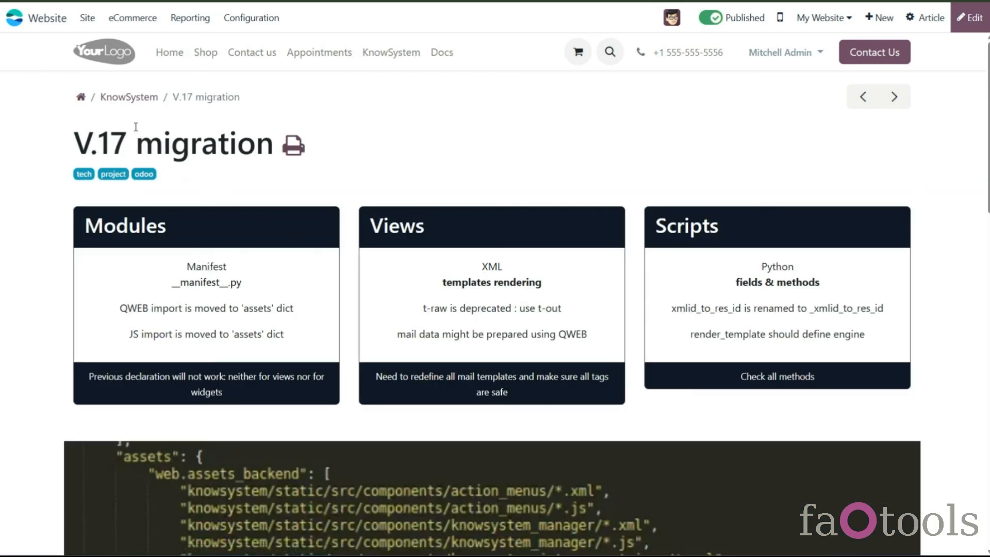
- Open the website Docs page, enter the Policies documentation and open its LGPL v.3 article
click(125, 98)
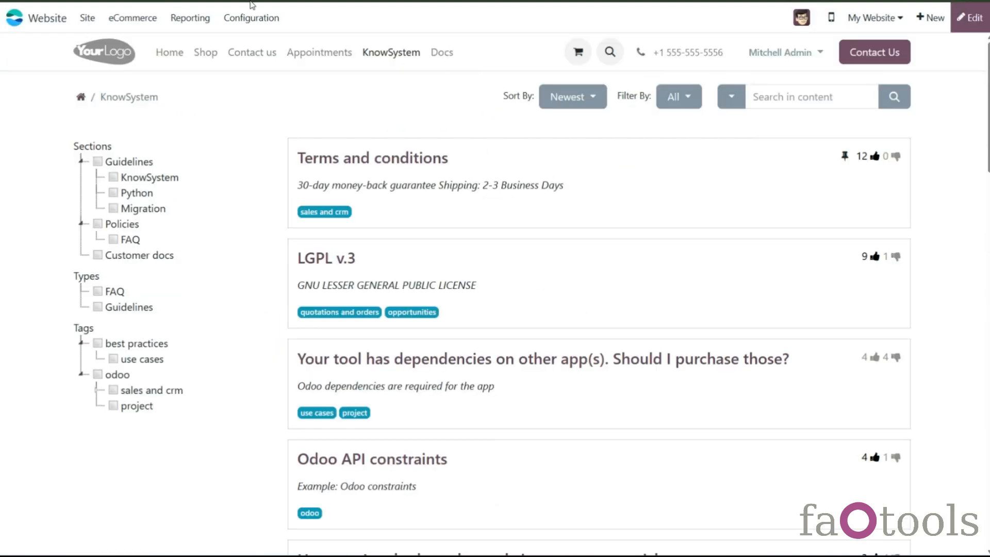
click(453, 52)
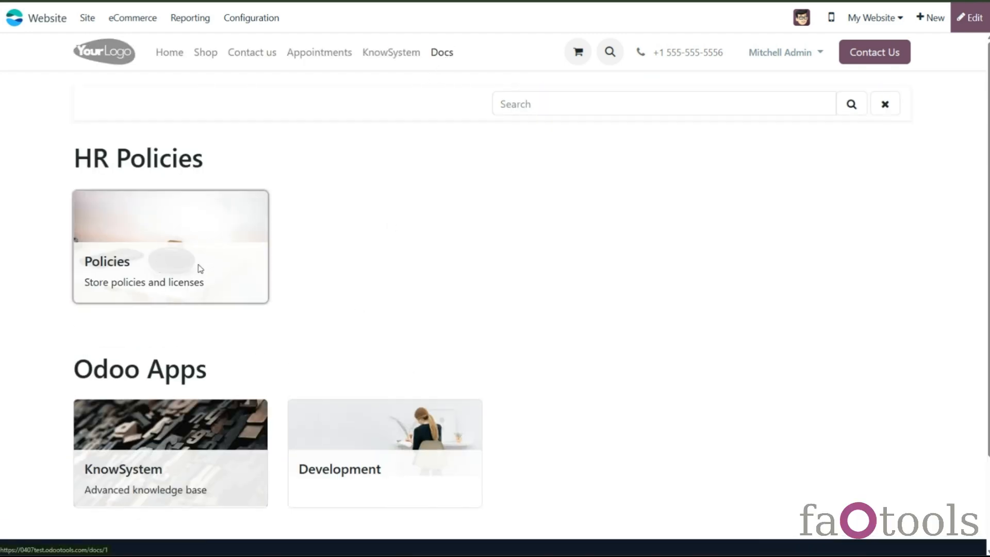
click(215, 257)
scroll(226, 252, down, 1)
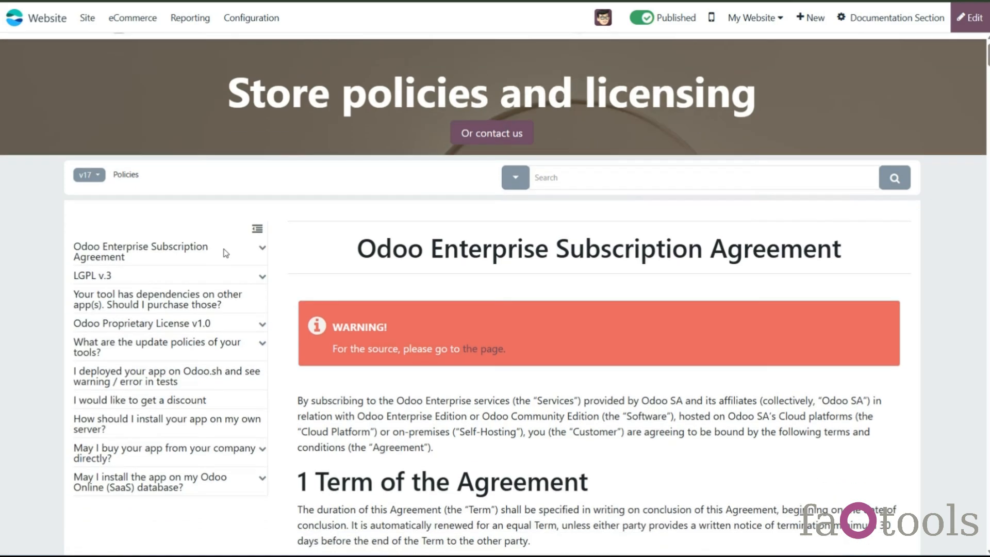
scroll(226, 253, down, 2)
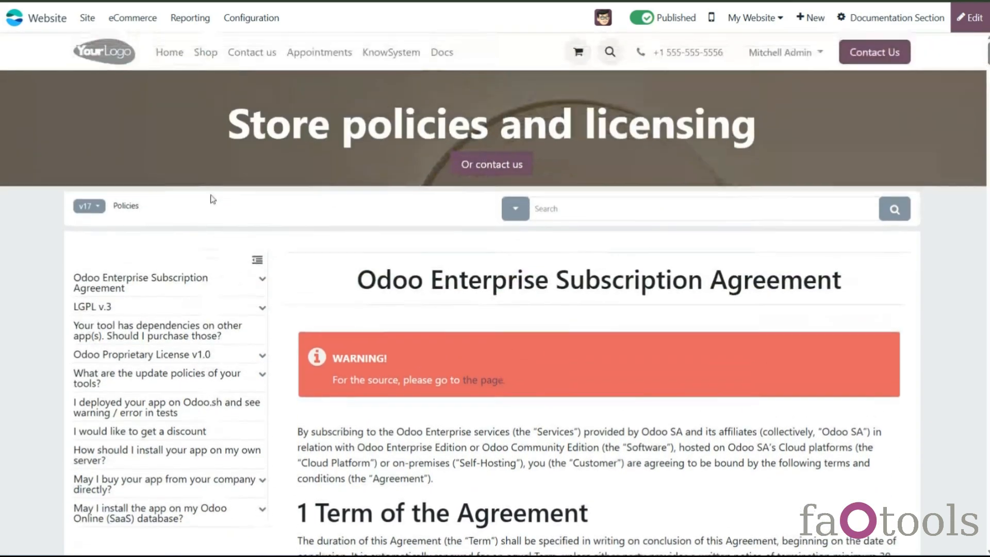
scroll(219, 208, down, 1)
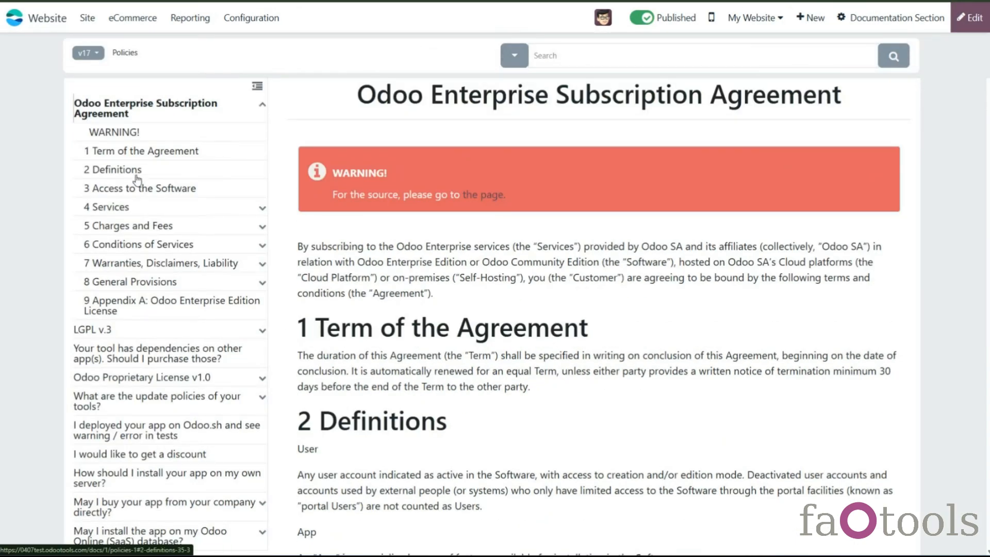
click(86, 333)
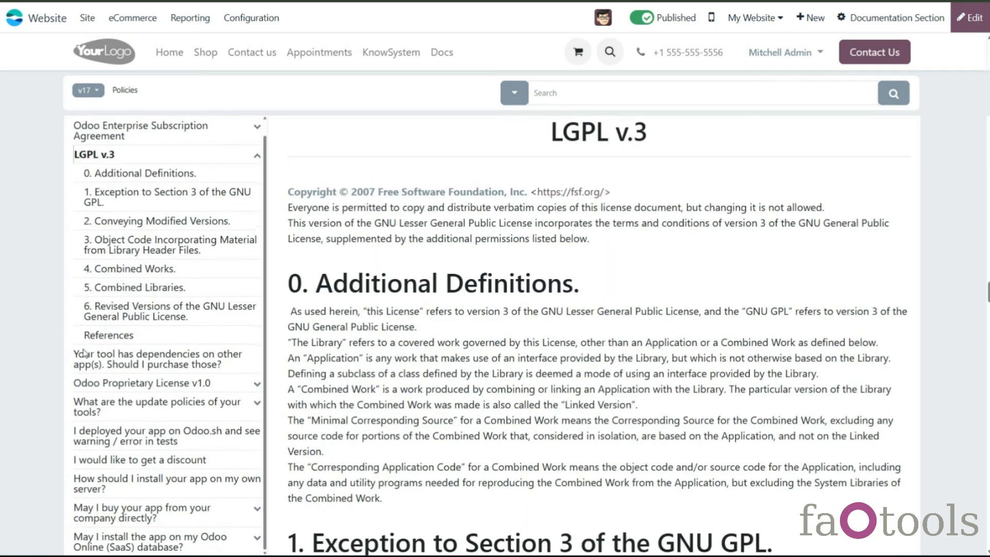
- Review the KnowSystem portal, website and Documentation Builder settings
click(435, 54)
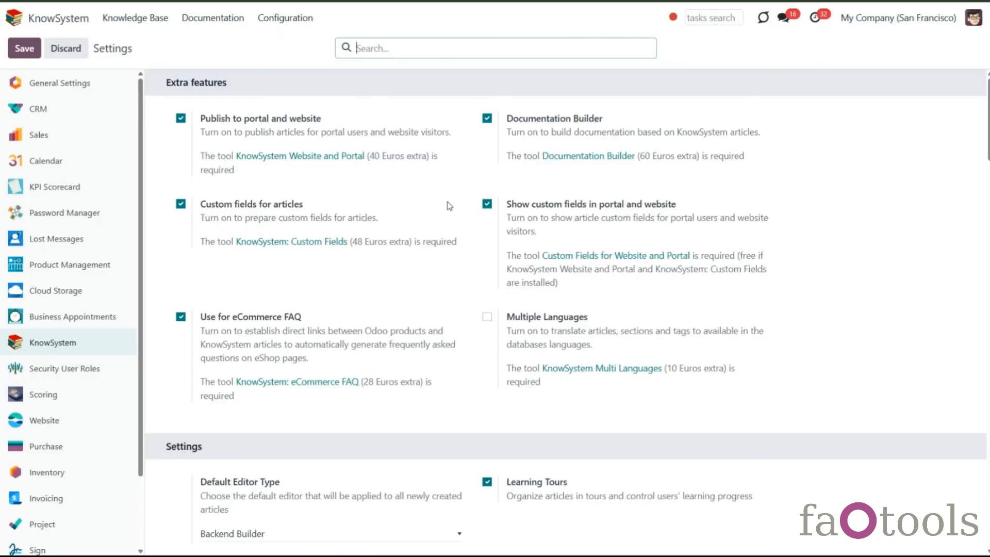
scroll(451, 201, down, 20)
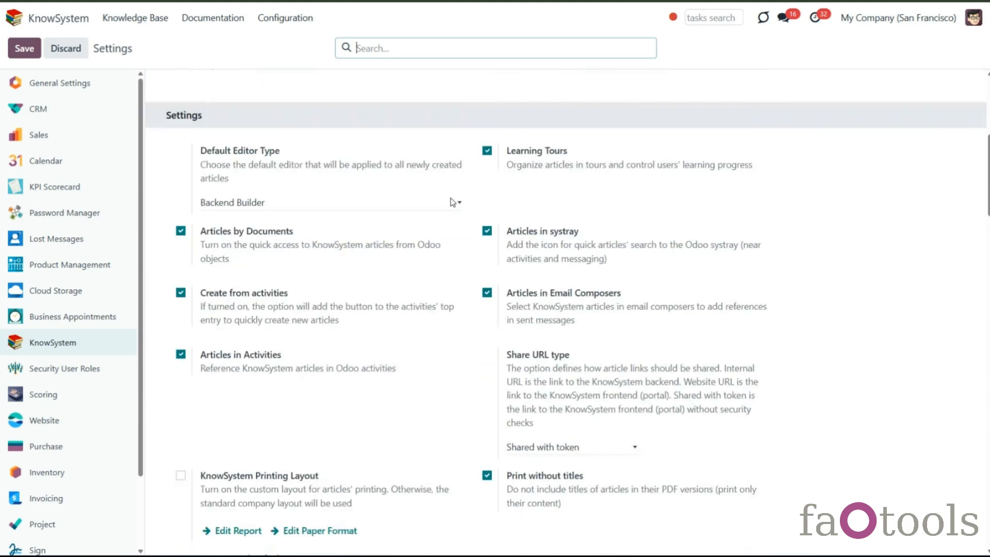
scroll(453, 200, down, 20)
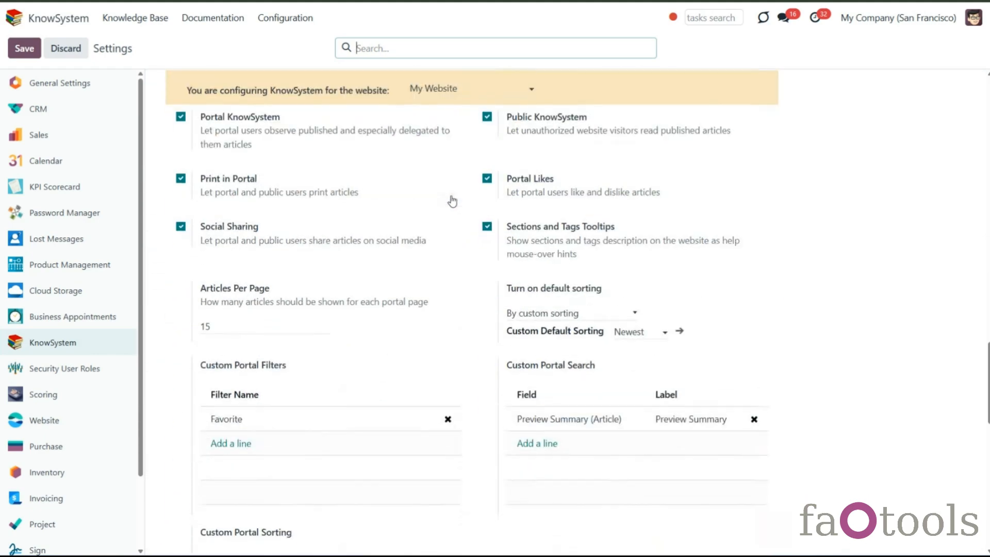
scroll(453, 200, down, 2)
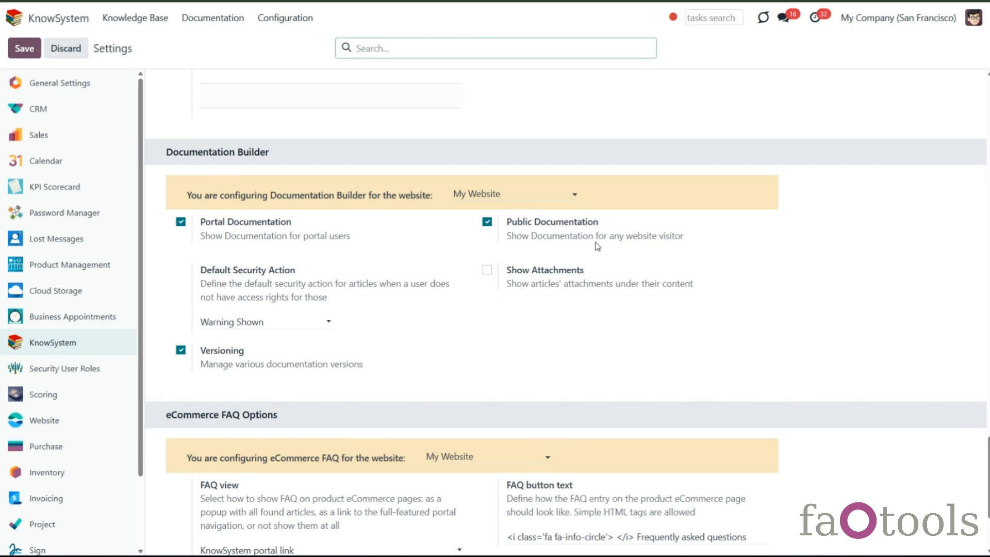
- In the Policies documentation section, replace the last article with 'Customizable Desk Instruction' and save the section
click(215, 18)
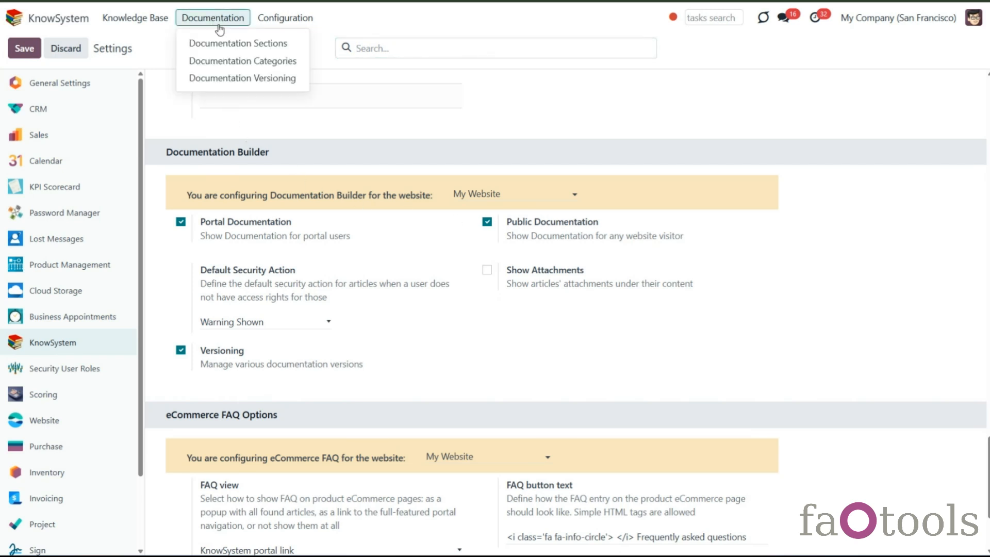
click(227, 49)
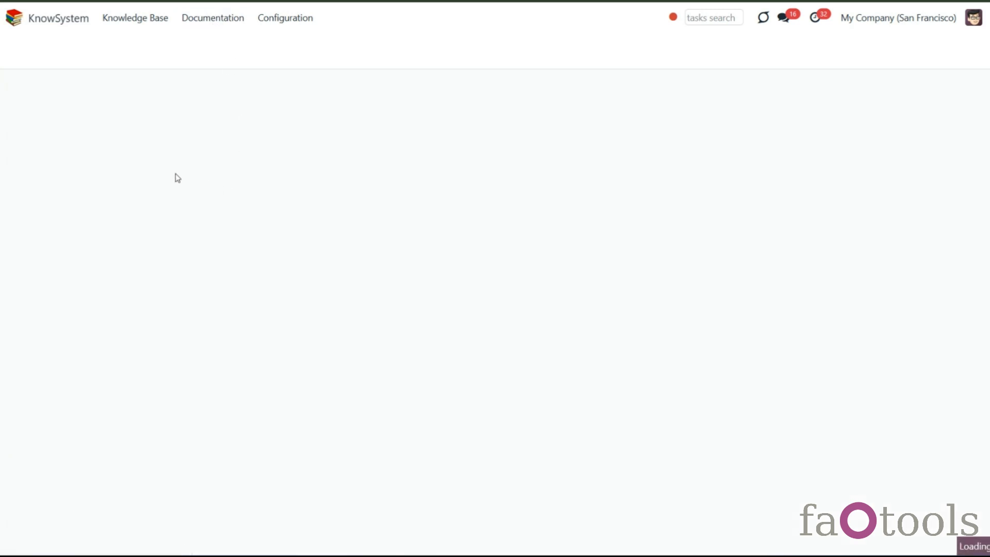
click(172, 166)
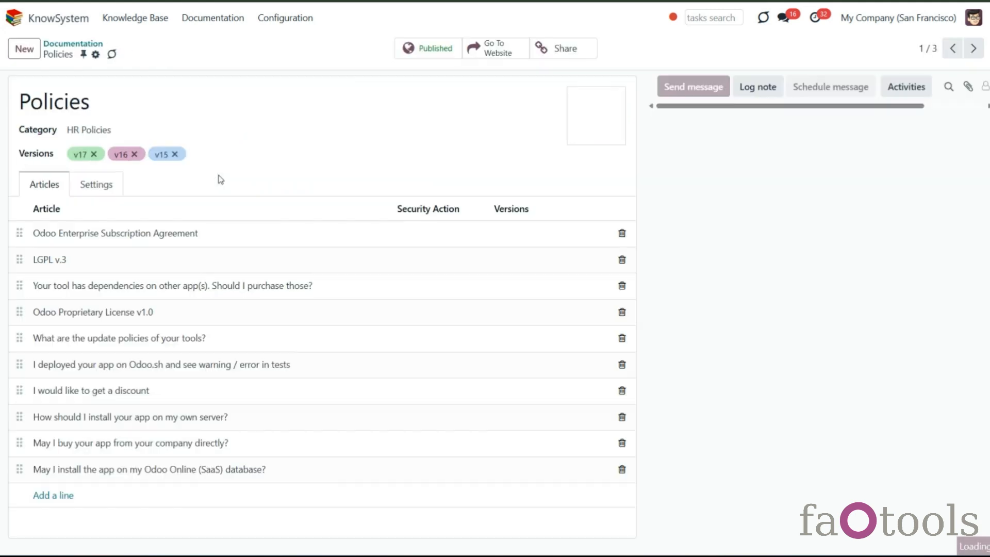
click(622, 469)
click(59, 470)
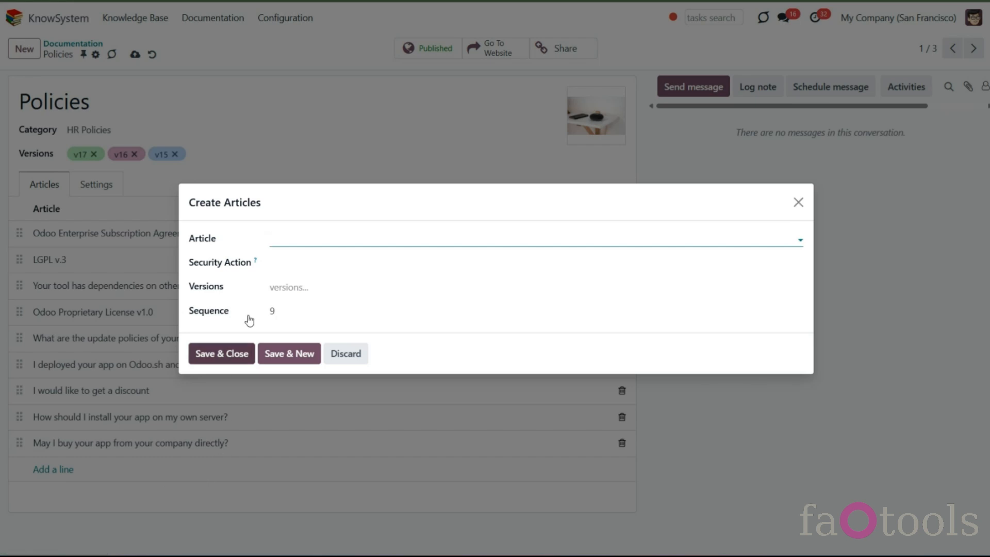
click(290, 237)
click(310, 314)
click(240, 353)
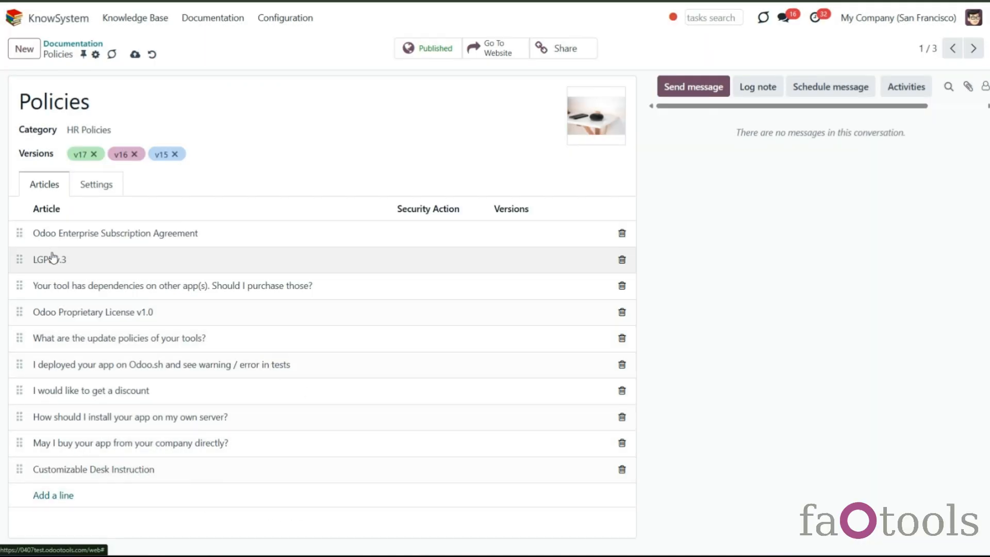
click(135, 55)
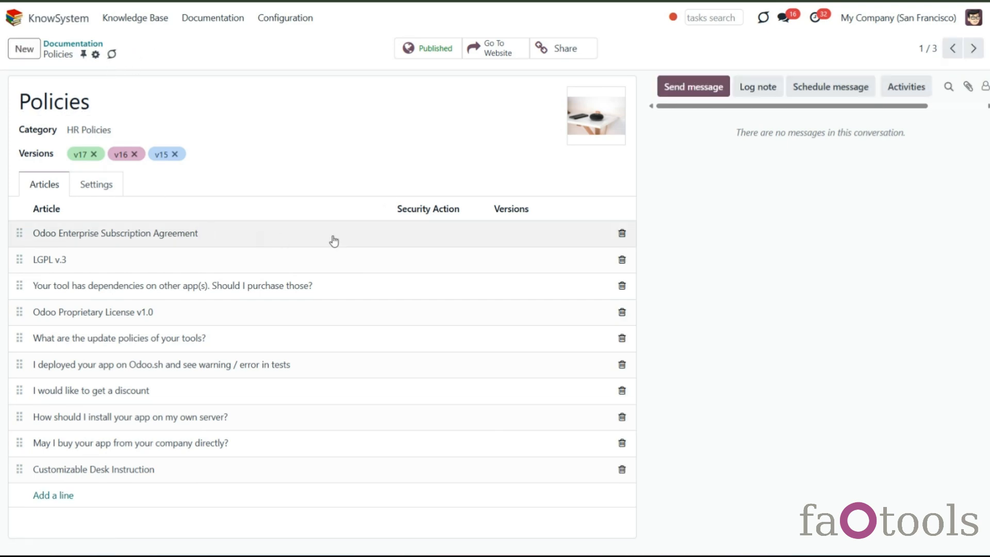
- Open the 'I would like to get a discount' article and examine its Info tab statistics and documentation sections
click(182, 18)
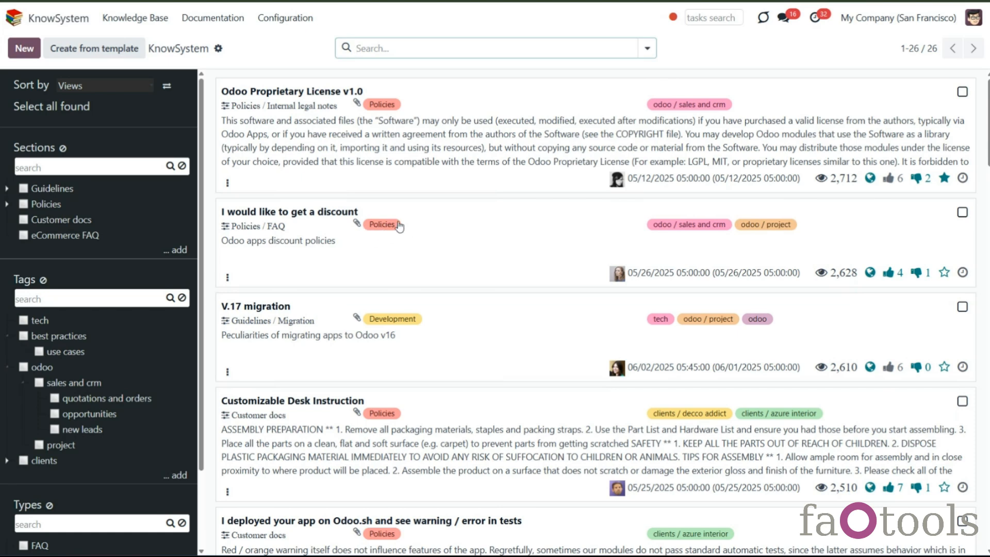
click(378, 219)
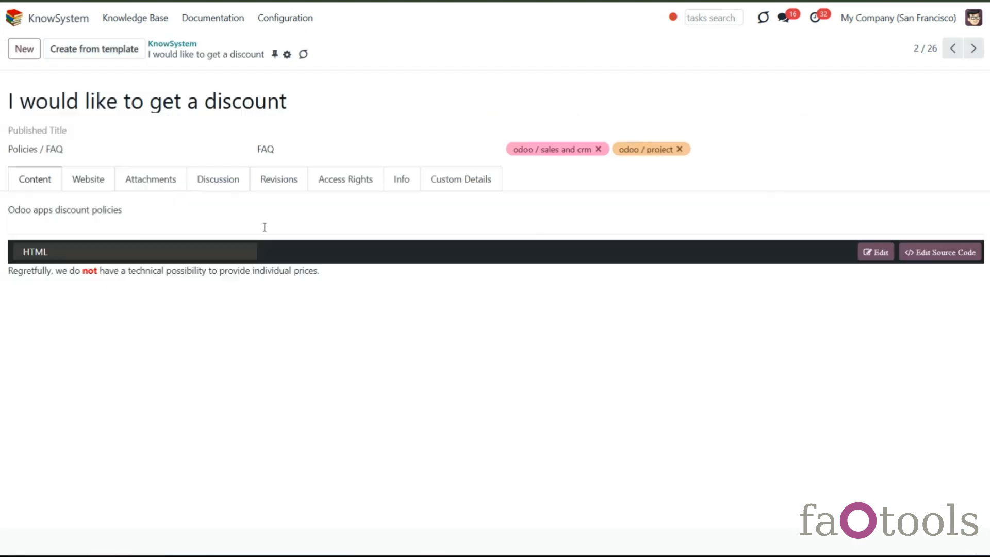
click(425, 188)
click(411, 184)
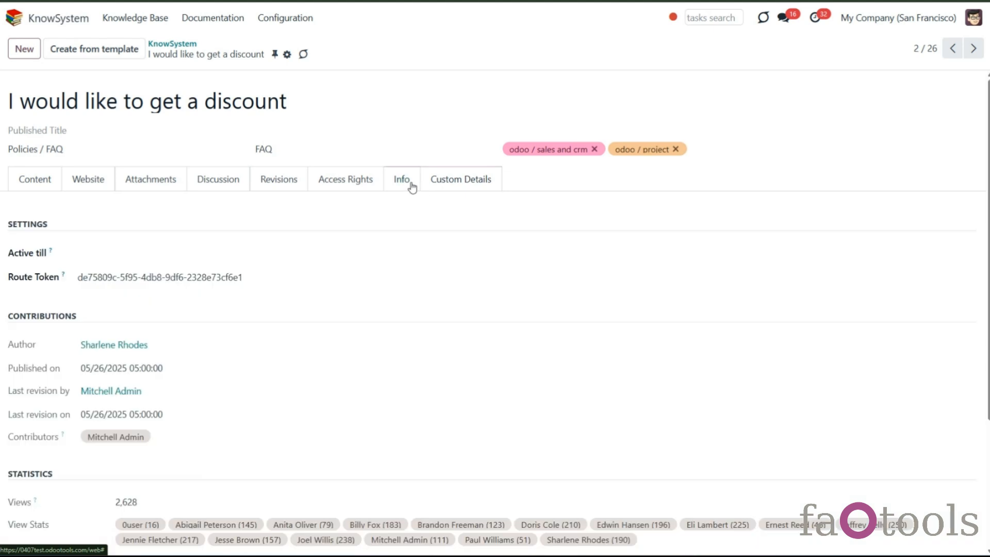
scroll(352, 268, down, 3)
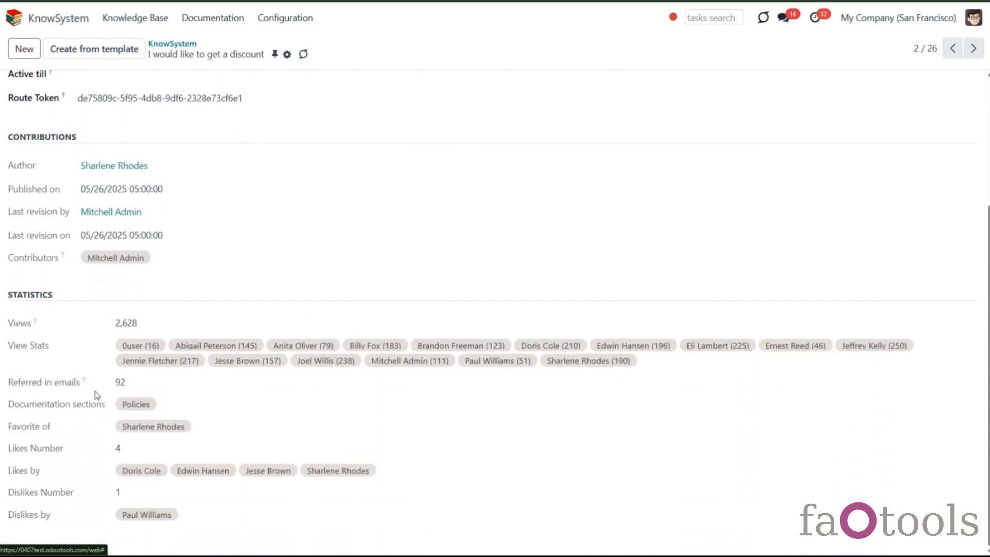
click(157, 20)
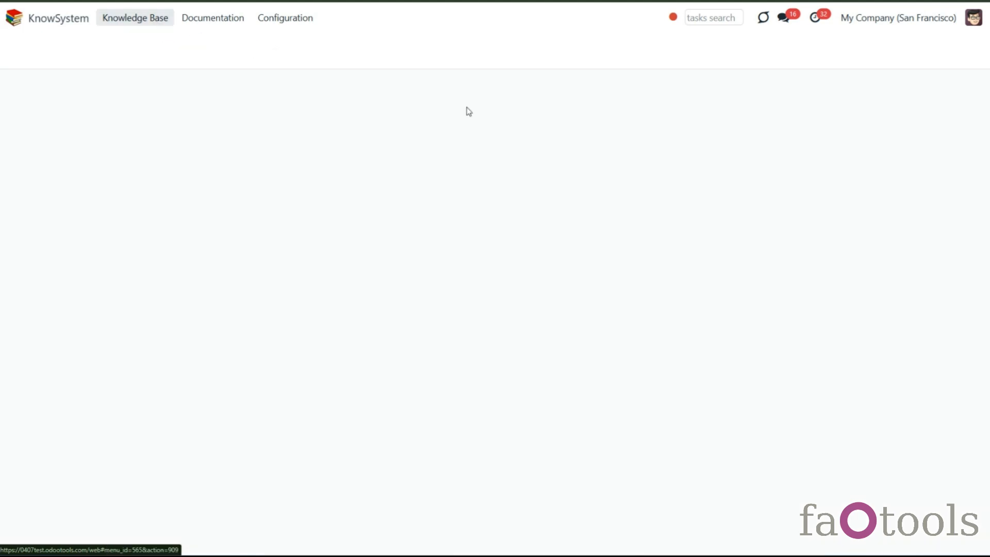
- Filter the knowledge base by articles used in documentation, browse the results and clear the filter
click(645, 52)
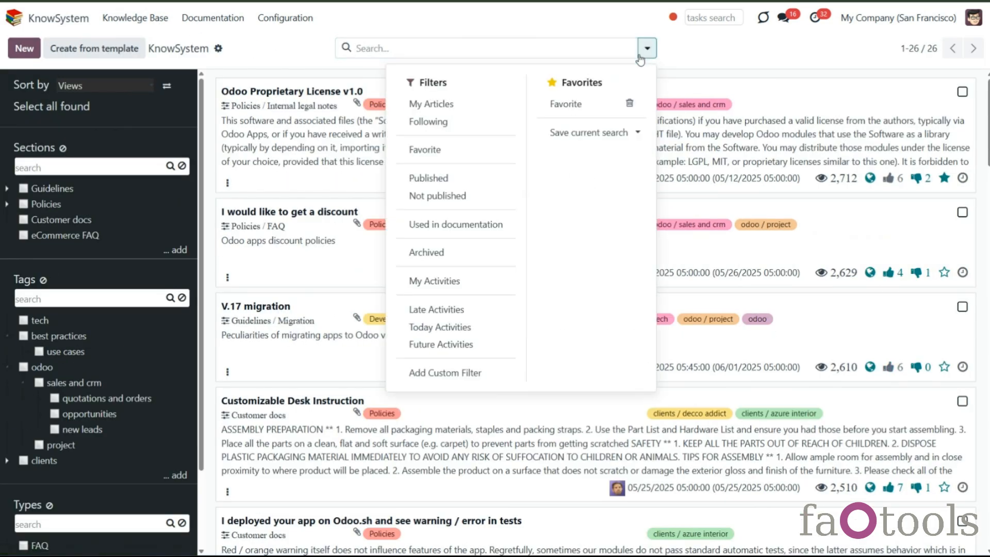
click(486, 224)
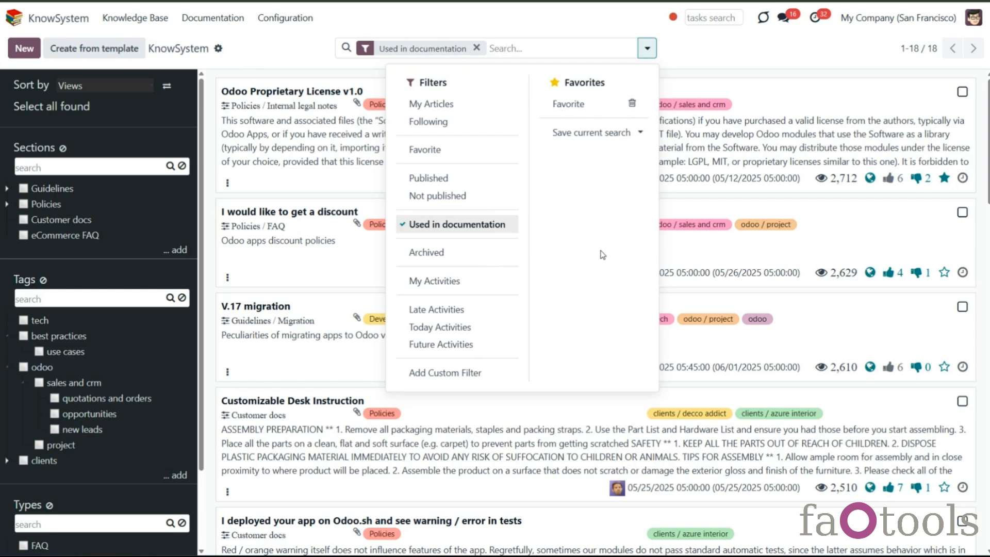
click(775, 67)
scroll(490, 212, down, 5)
scroll(486, 216, down, 4)
scroll(487, 211, up, 9)
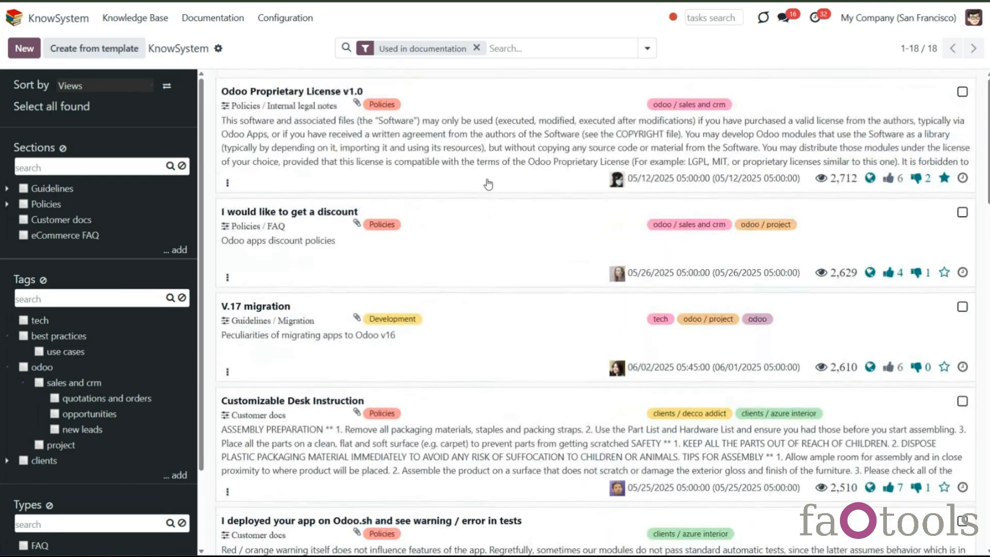
click(477, 47)
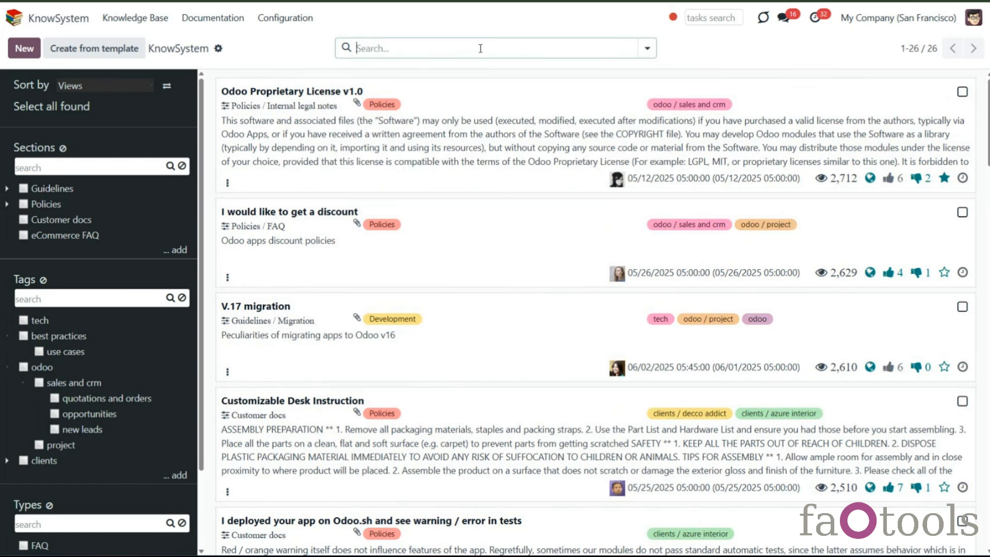
- Search articles by documentation sections for 'dev' and clear the search
text(dev)
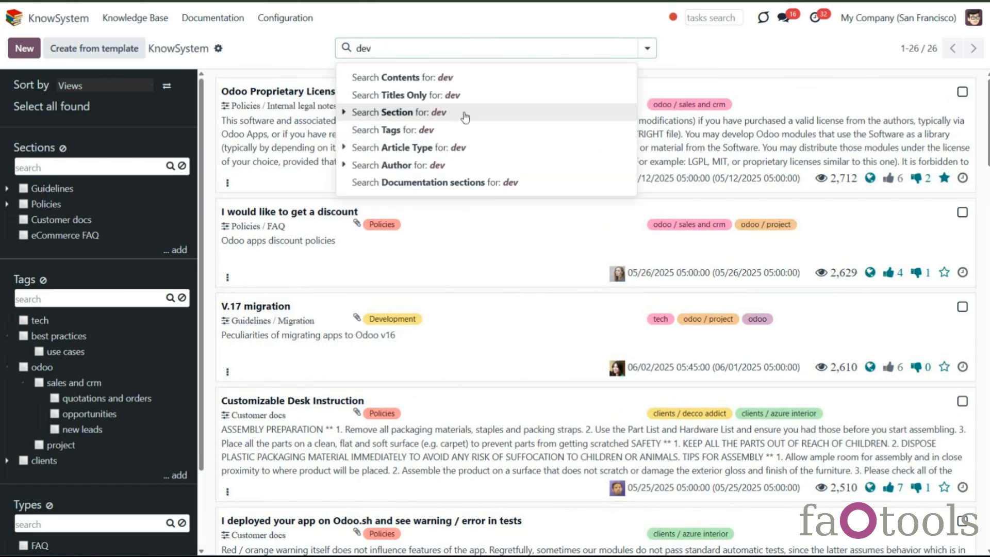
click(452, 181)
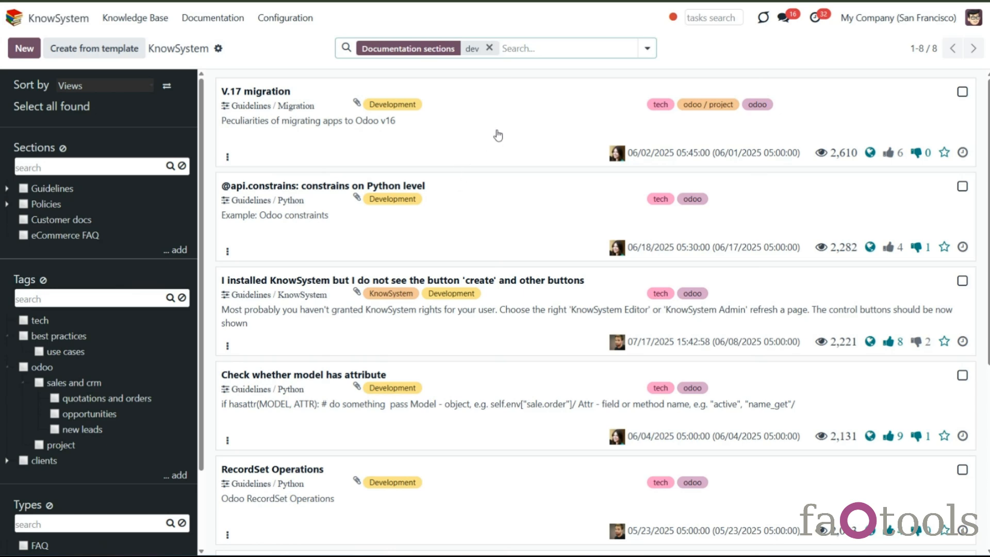
click(489, 48)
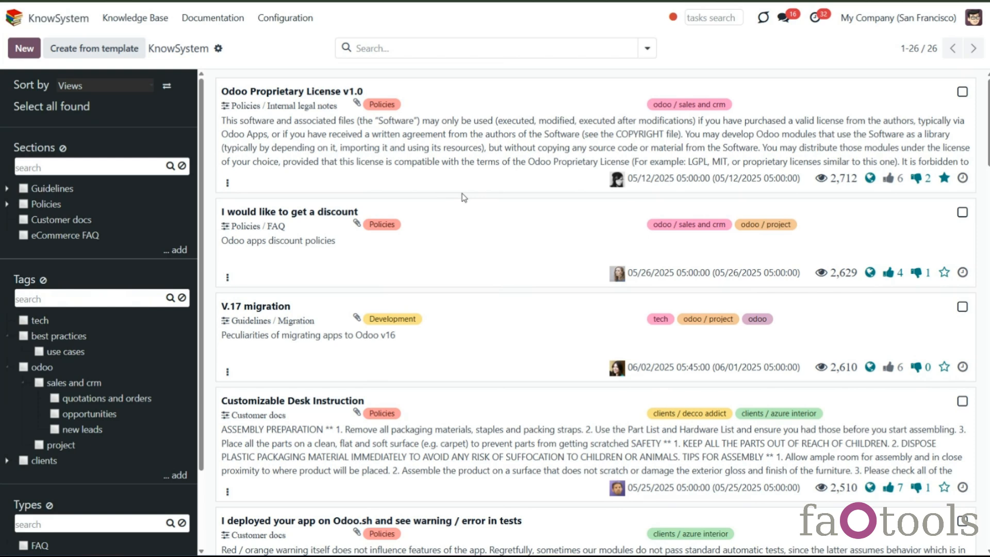
- Create a new documentation category named 'Extra' and save it
click(217, 20)
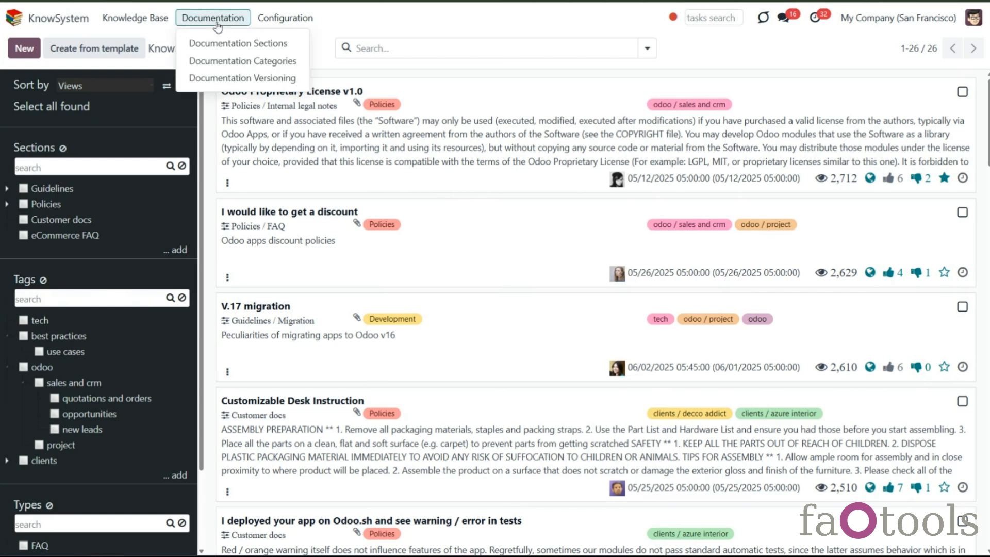
click(238, 62)
click(21, 52)
text(Extra)
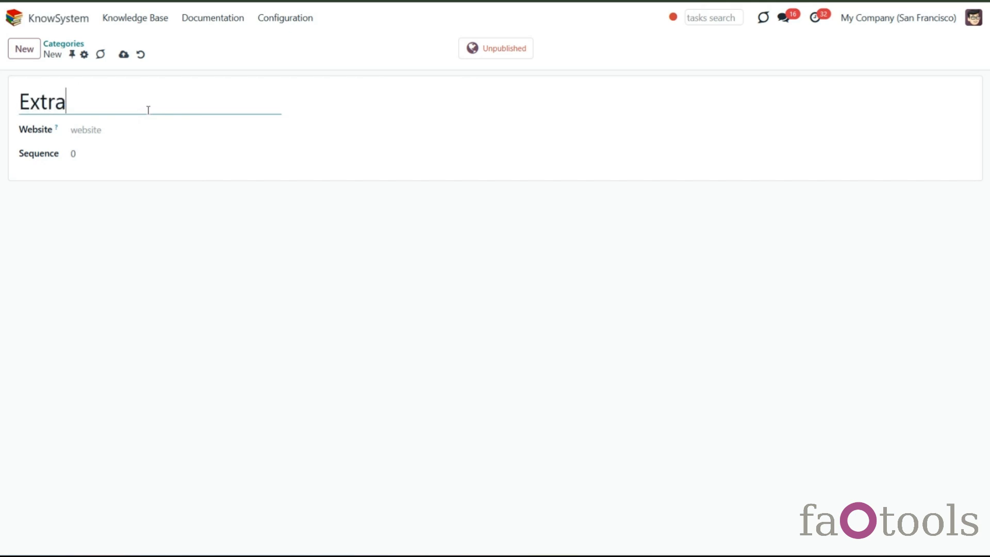
click(124, 55)
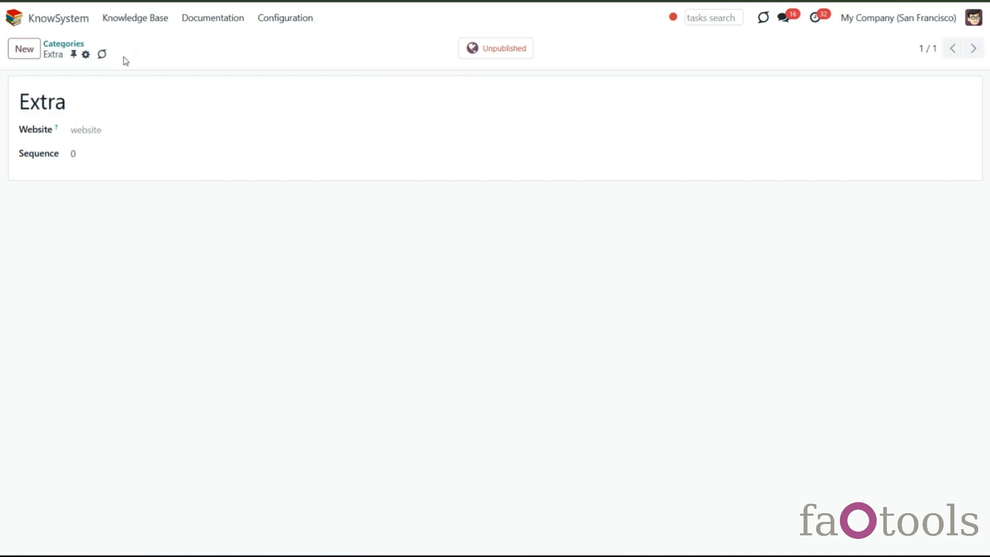
- On the documentation sections board, reorder the category columns to Odoo Apps, HR Policies, then Extra
click(202, 24)
click(210, 45)
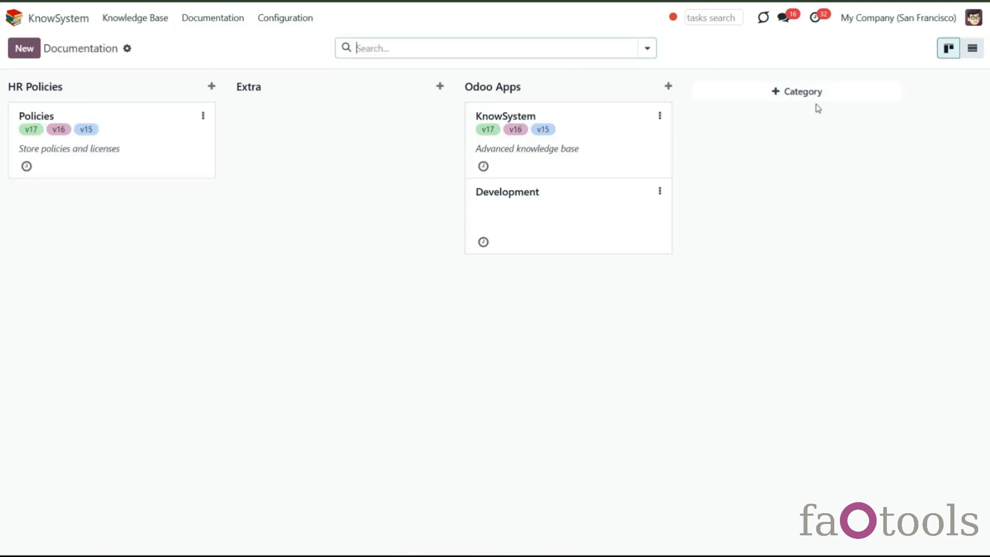
click(797, 96)
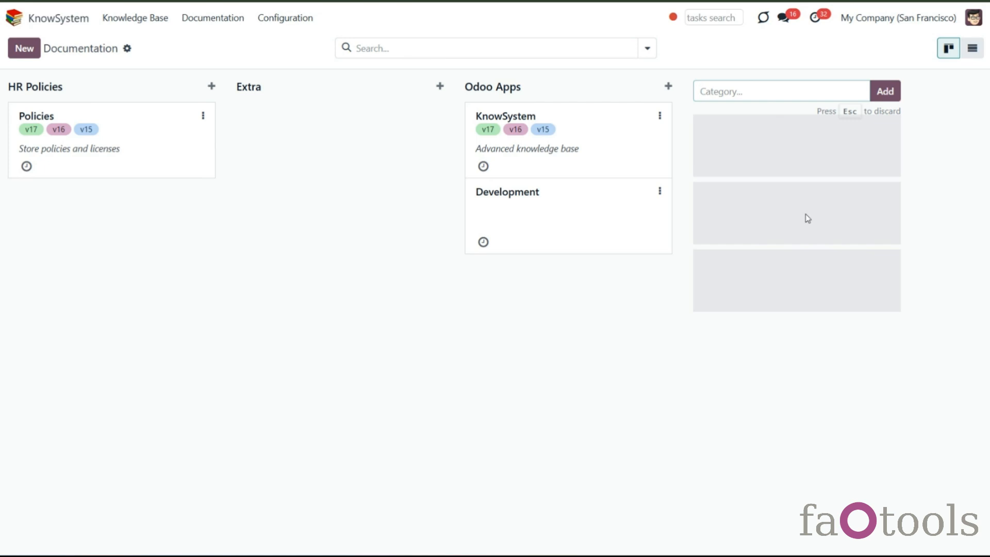
key(Escape)
drag(308, 87, 563, 91)
drag(389, 80, 256, 168)
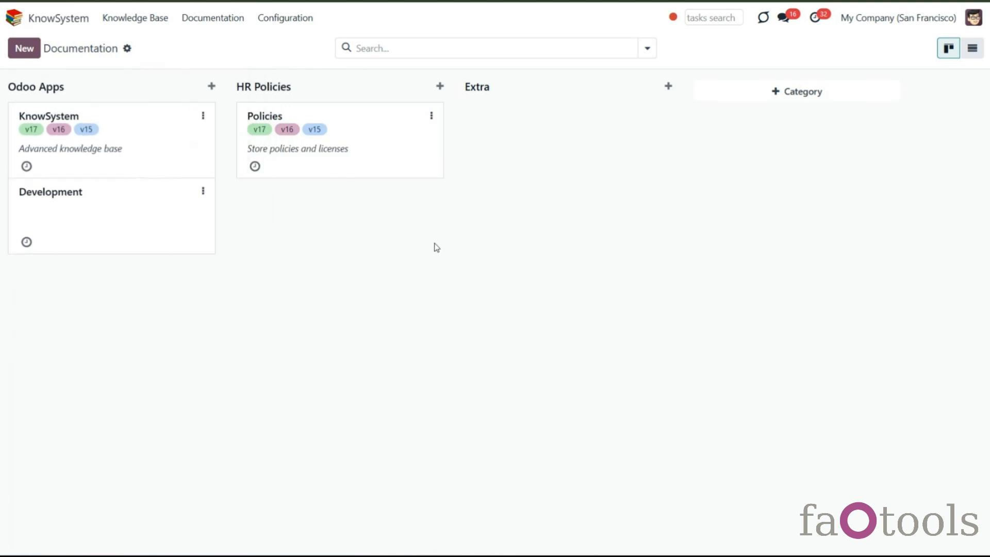
- Open the KnowSystem documentation section and return to the documentation sections board
click(149, 170)
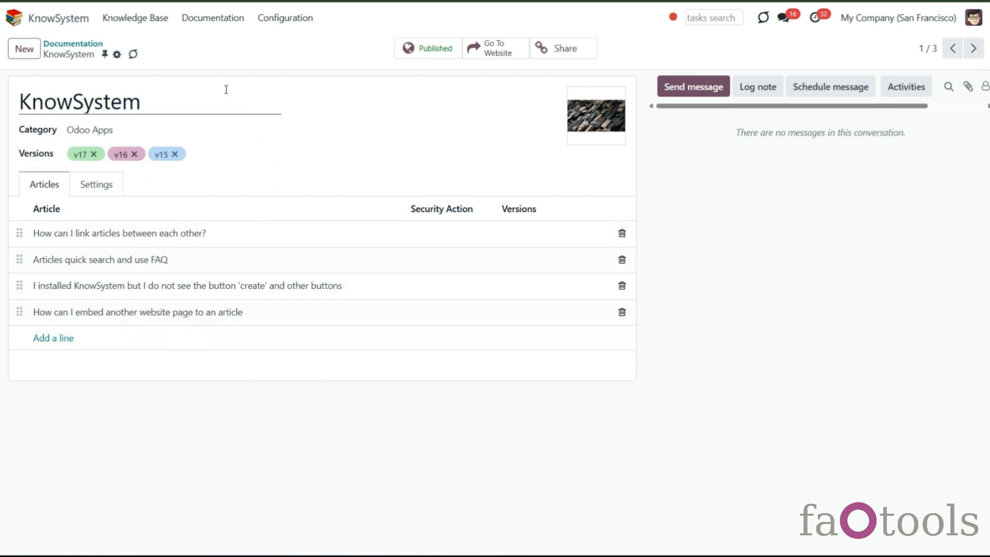
click(212, 20)
click(229, 46)
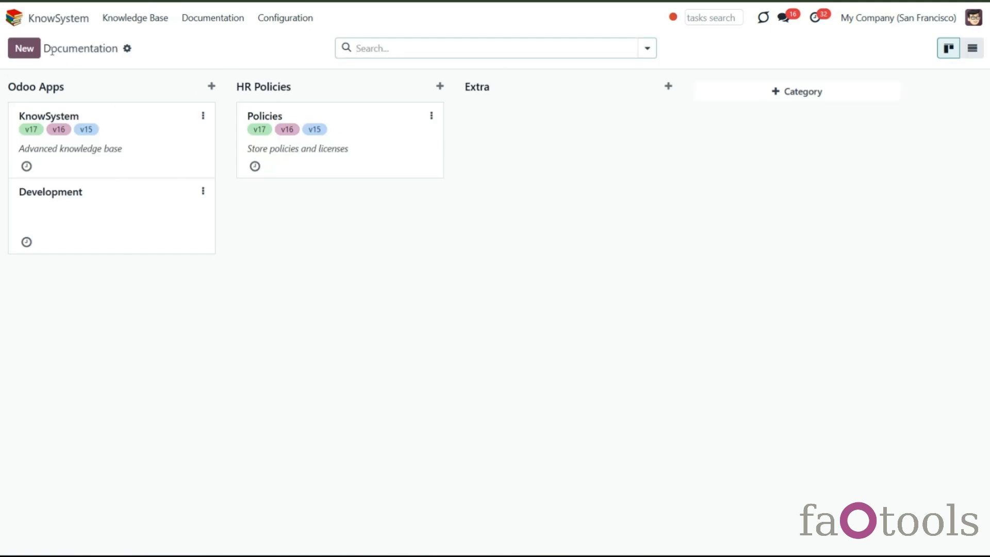
- Create a new documentation section titled 'FAQ' in the Extra category and save it
click(23, 48)
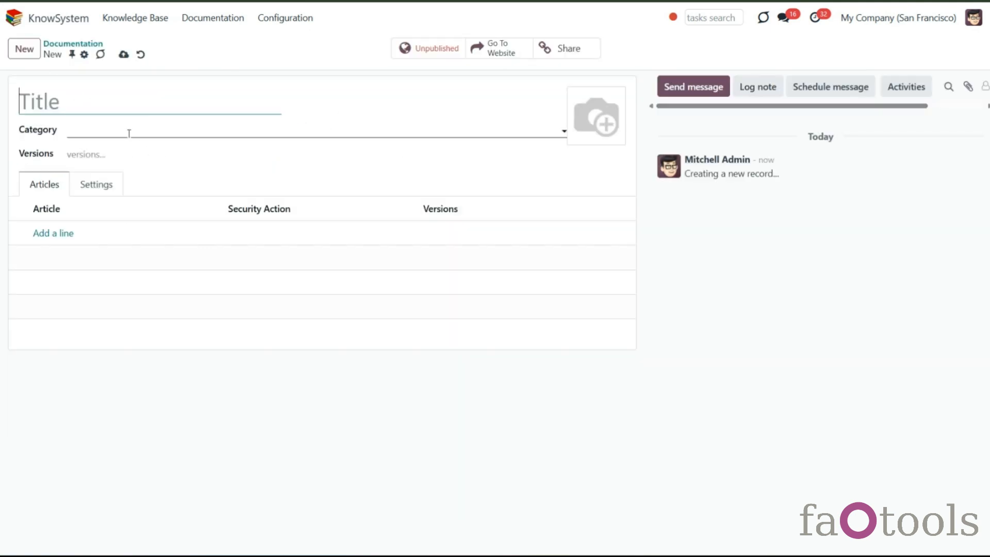
text(FAQ)
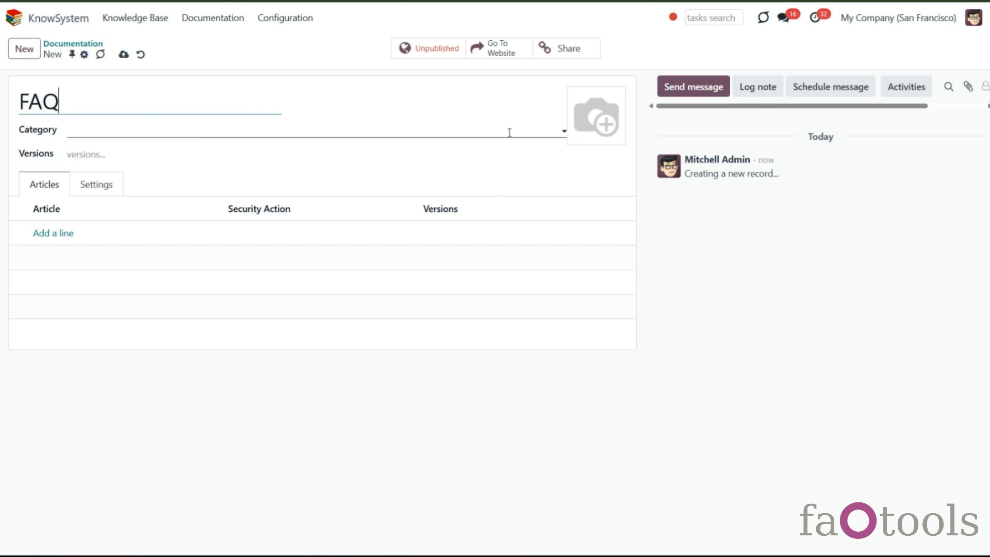
click(389, 135)
click(114, 188)
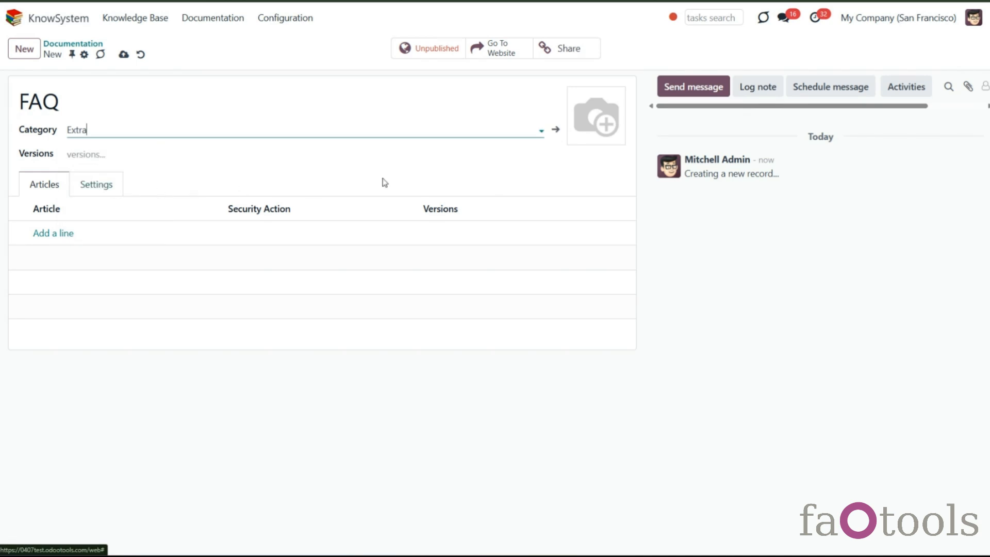
click(551, 156)
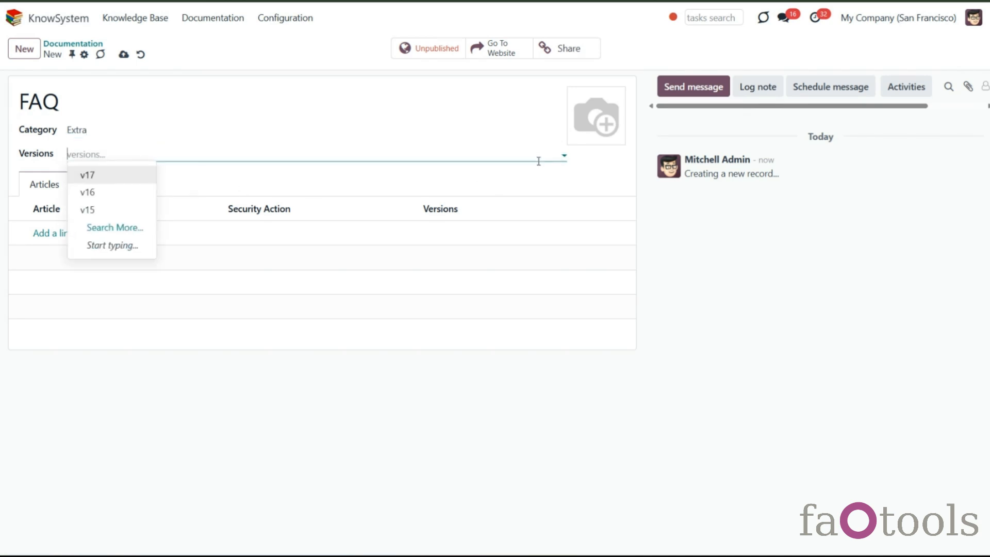
click(220, 183)
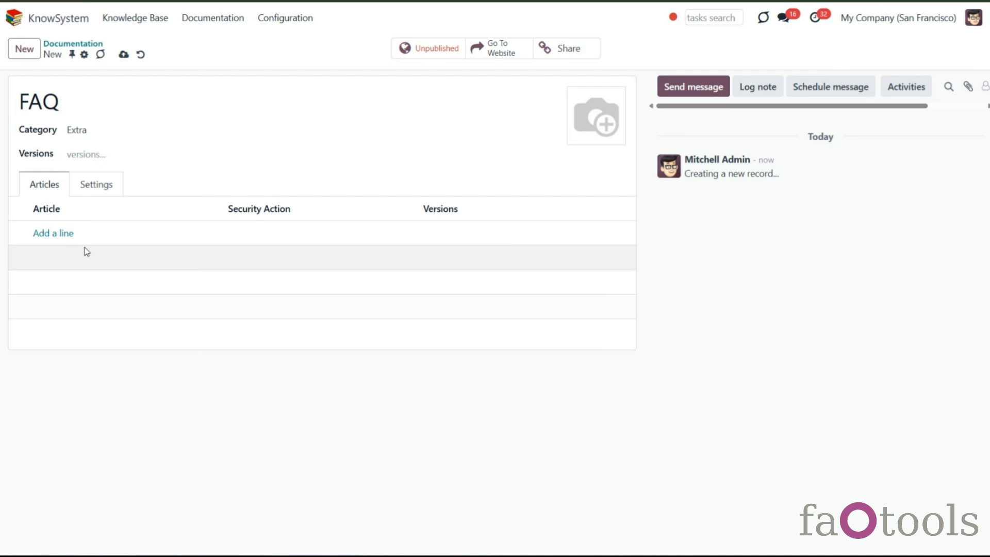
click(124, 54)
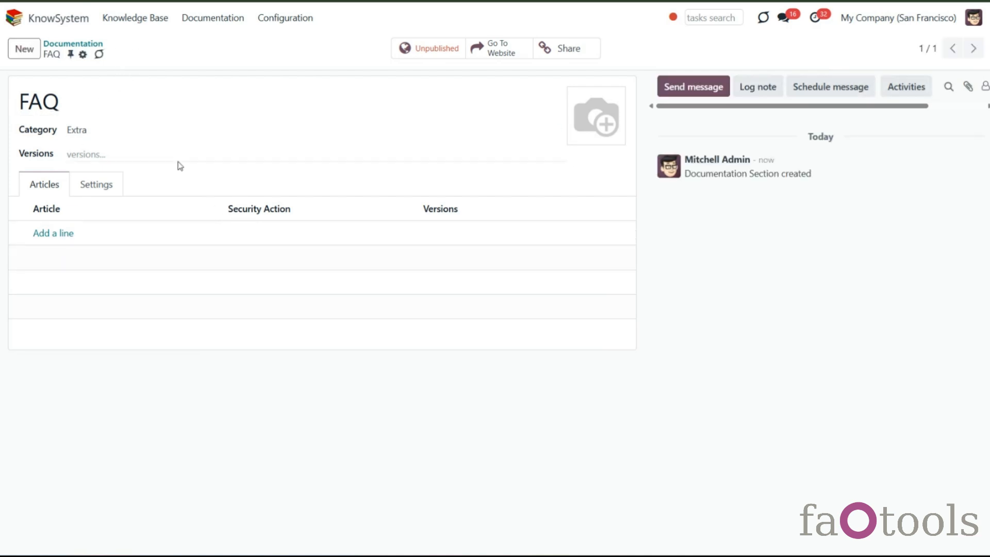
- In the knowledge base, select the first five articles and add them to the FAQ documentation section
click(129, 17)
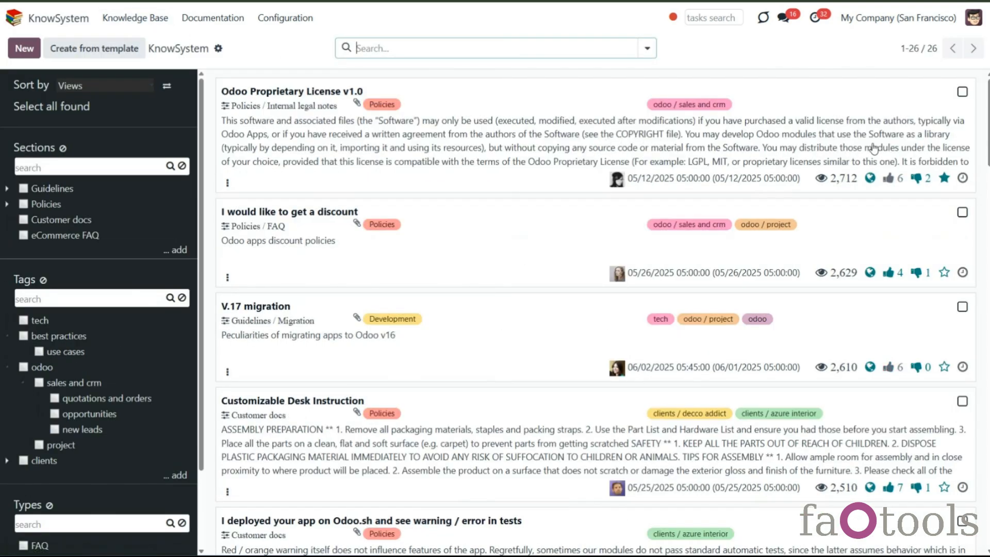
click(963, 92)
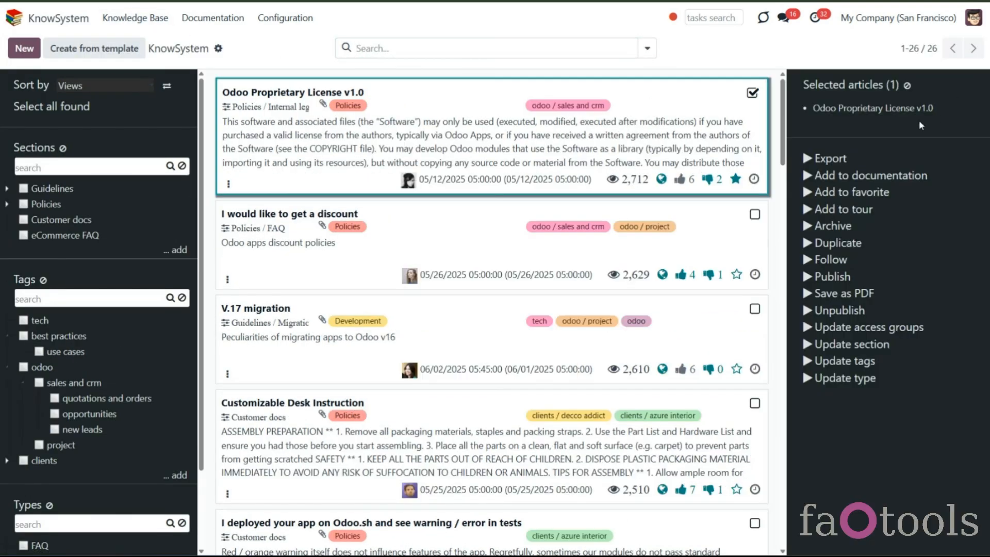
click(755, 217)
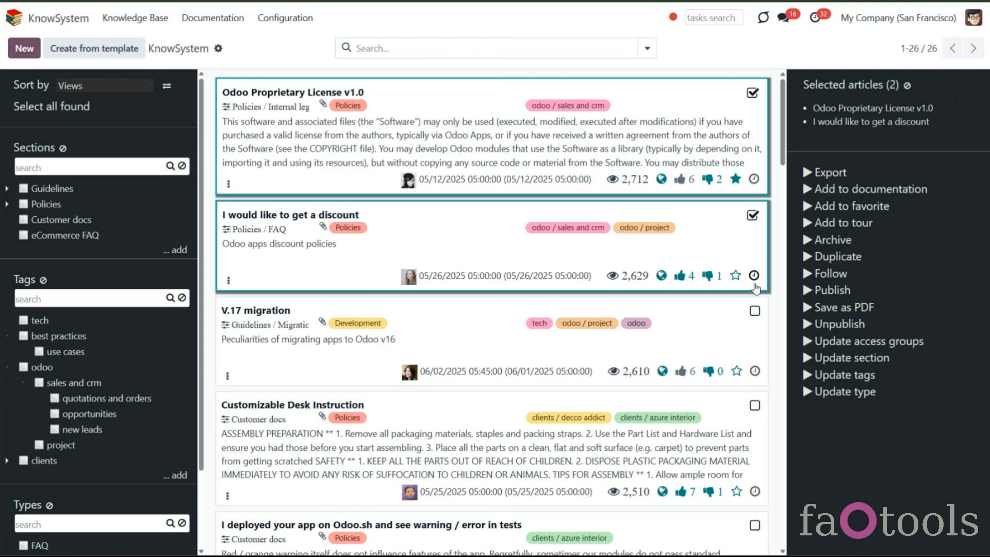
click(754, 315)
click(755, 408)
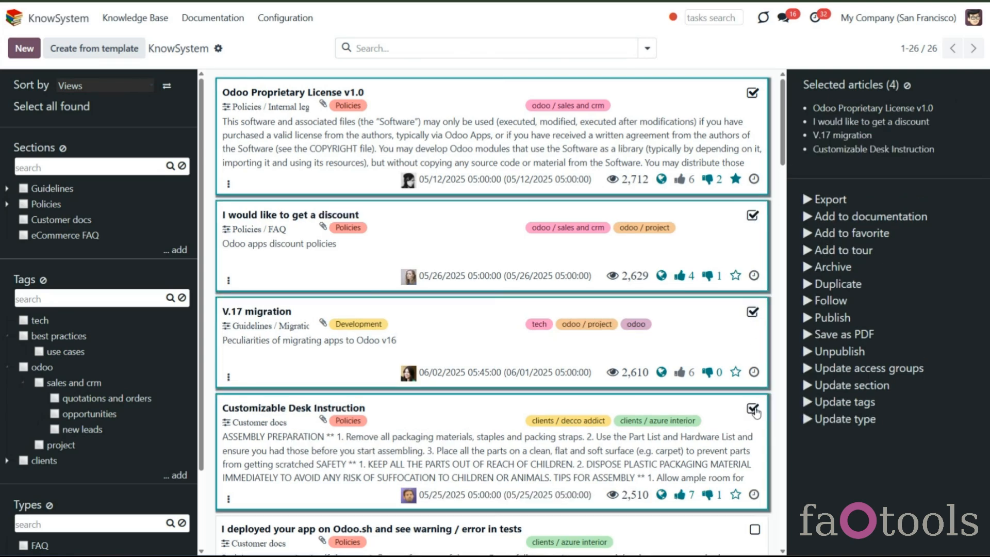
click(753, 534)
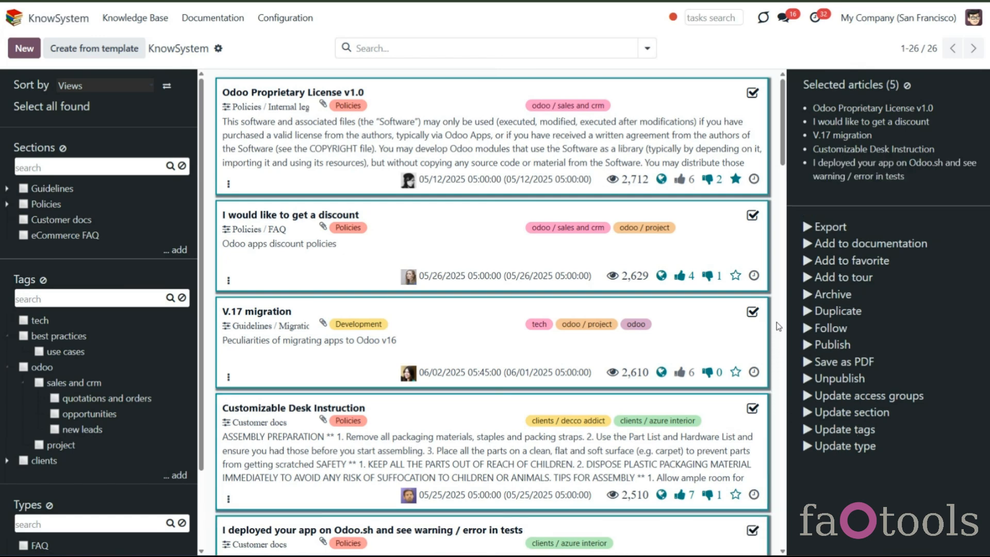
click(841, 247)
click(361, 261)
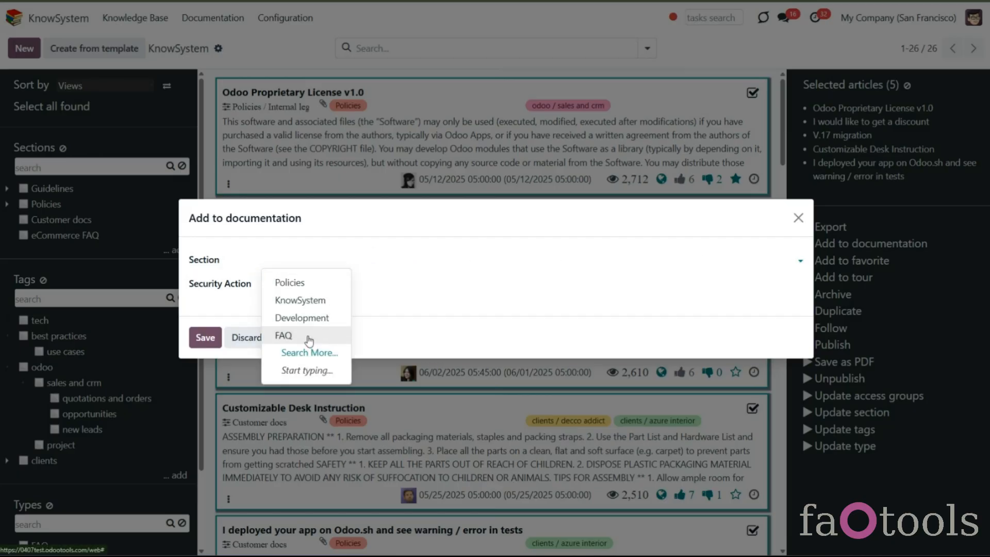
click(309, 339)
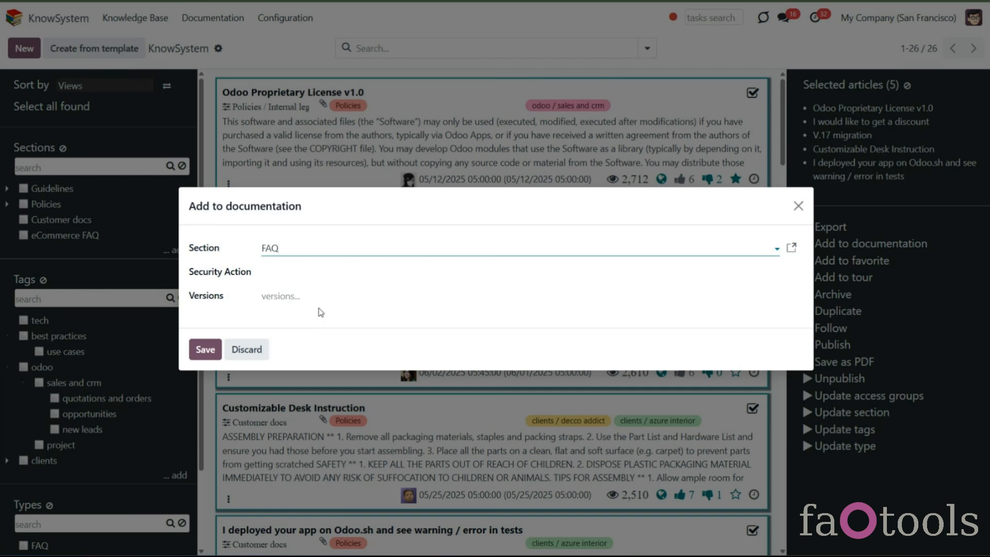
click(300, 280)
click(268, 297)
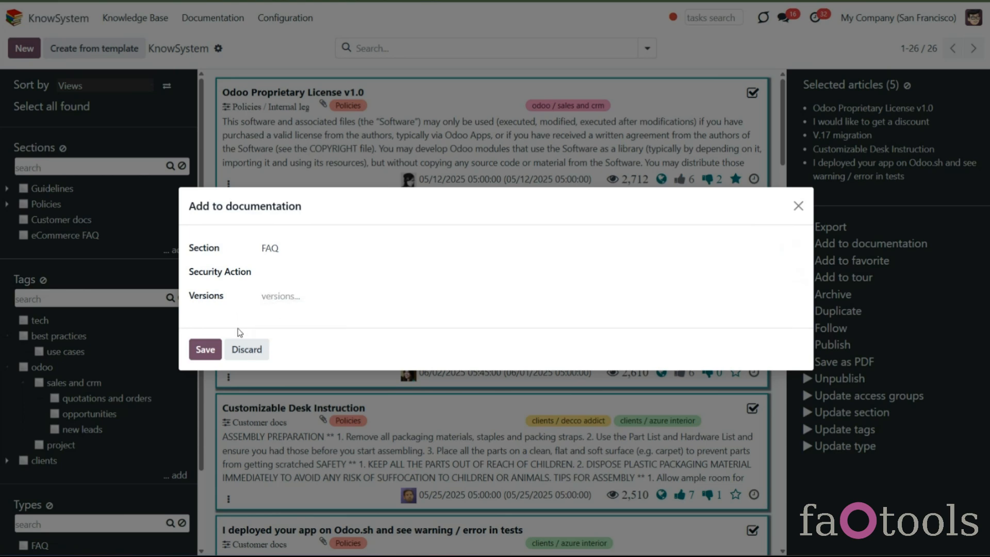
click(205, 350)
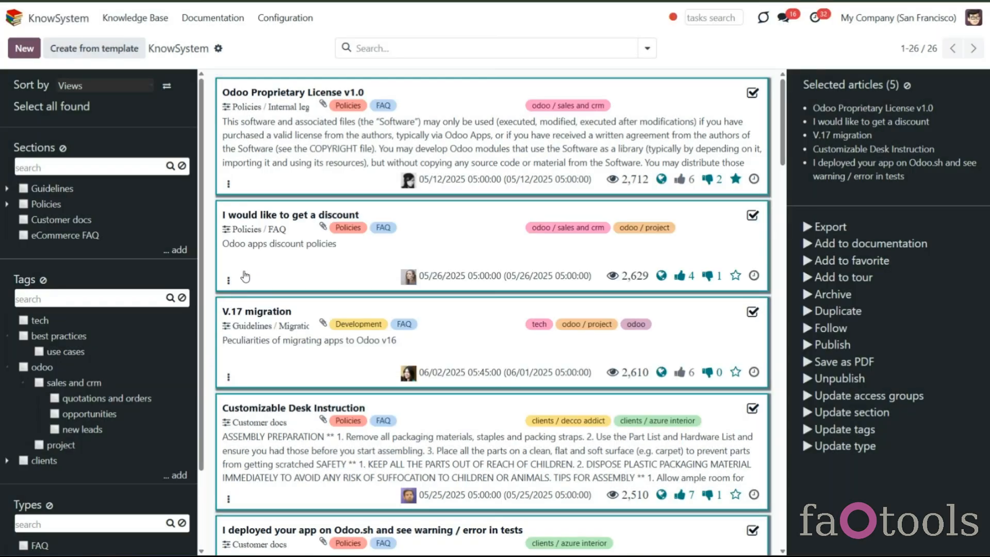
- Open the FAQ section, add the article 'How can I install your app on Odoo.sh?' and save the section
click(213, 17)
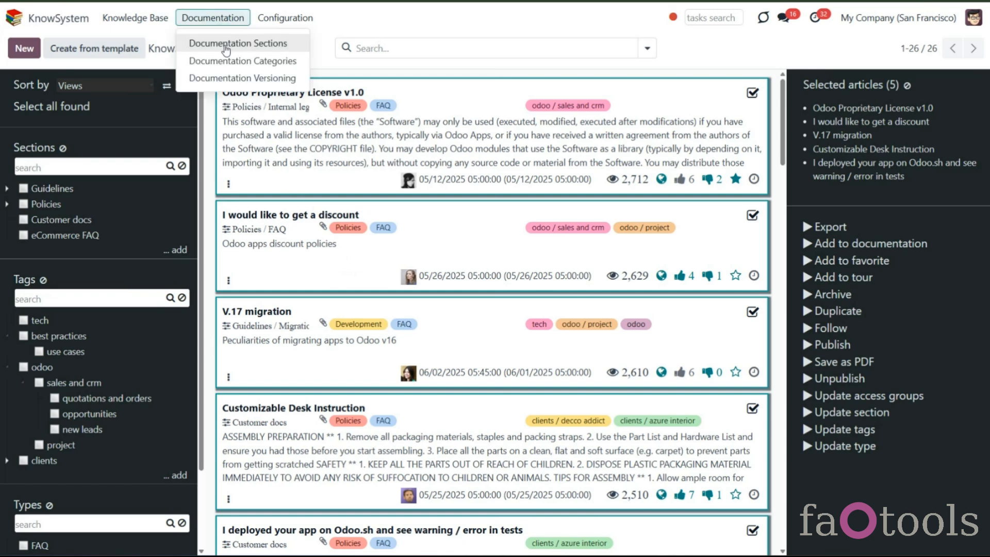
click(223, 45)
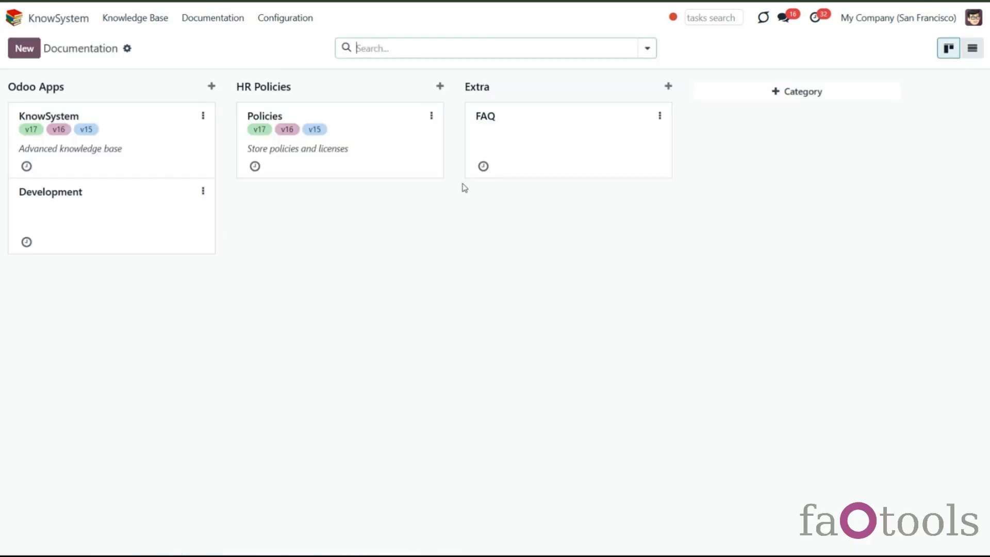
click(526, 164)
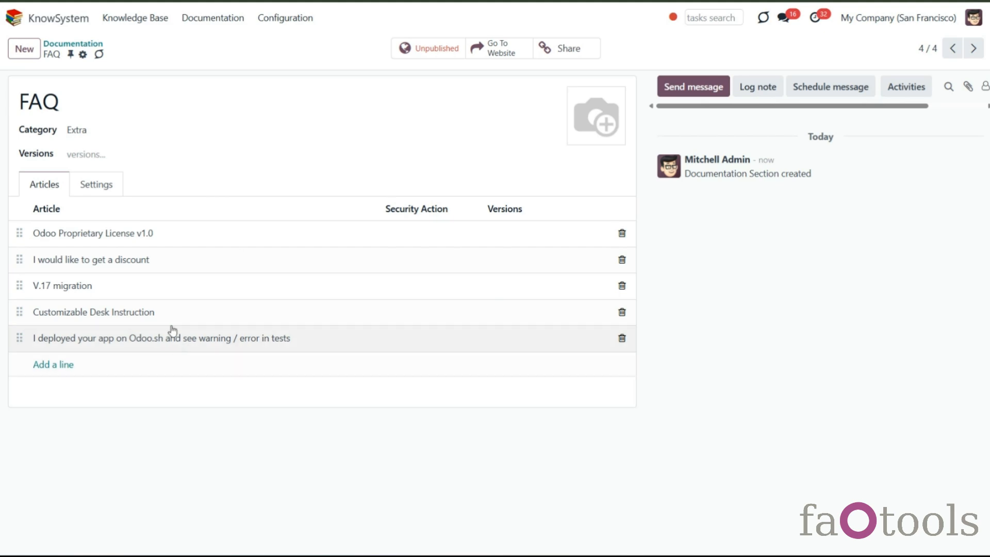
click(54, 364)
click(398, 234)
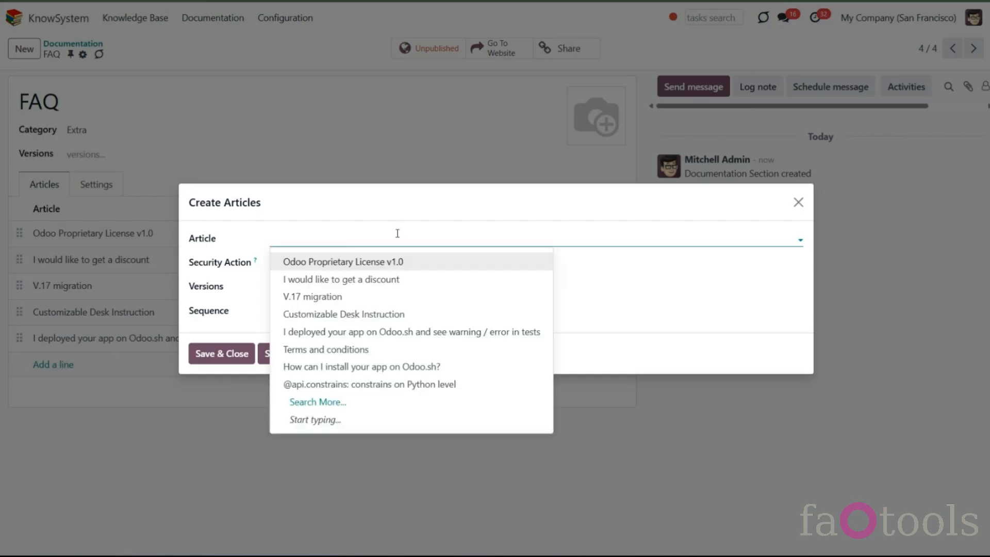
click(390, 366)
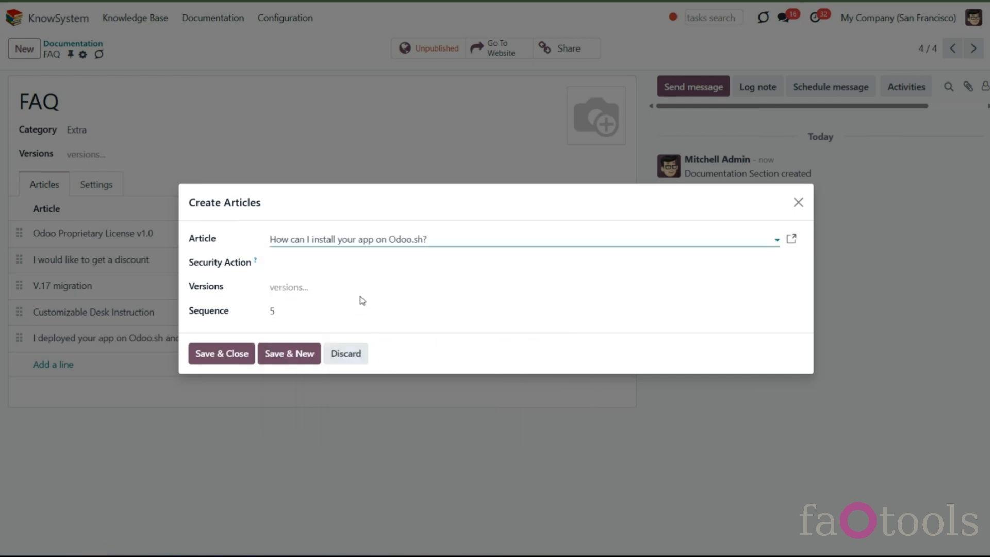
click(369, 265)
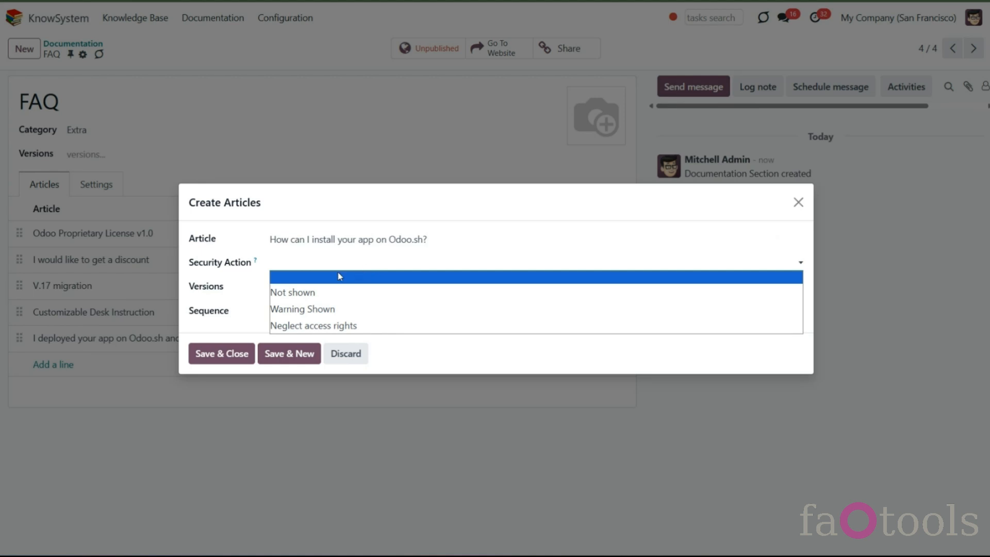
click(228, 293)
click(222, 354)
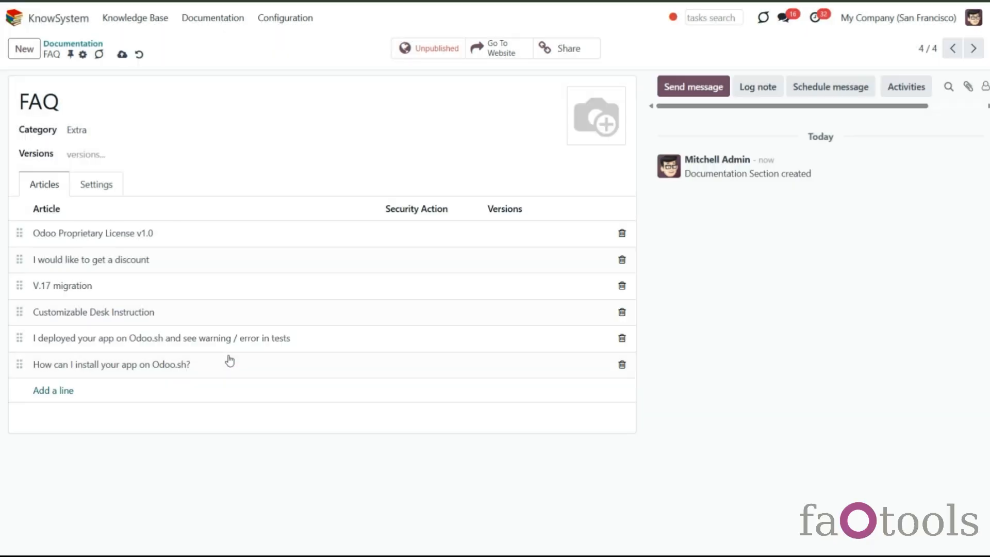
click(122, 54)
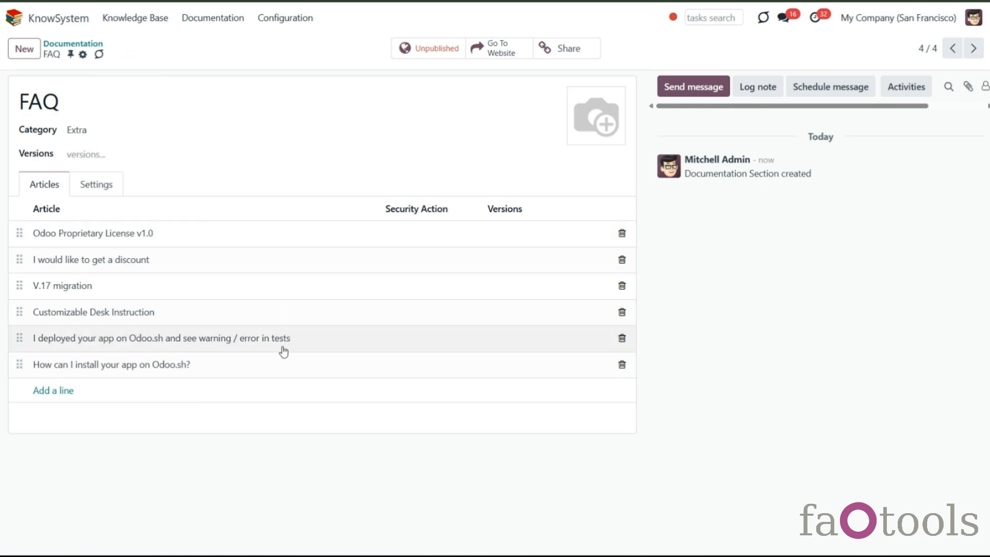
- In the FAQ section settings, enter the preview text 'The most frequently asked questions' and add the tags tech and best practices / use cases
click(92, 185)
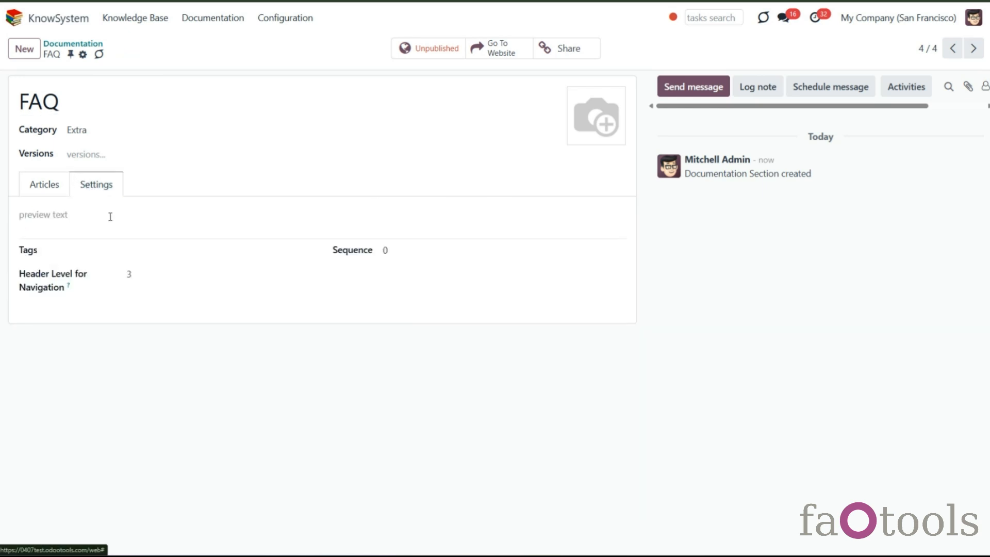
click(66, 217)
text(The most frequently asked questions)
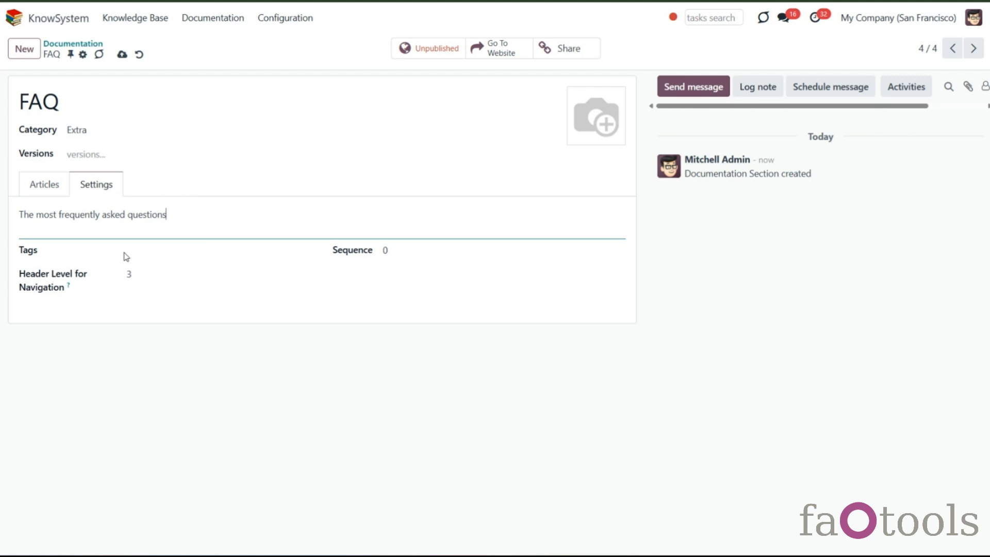
click(206, 251)
click(199, 270)
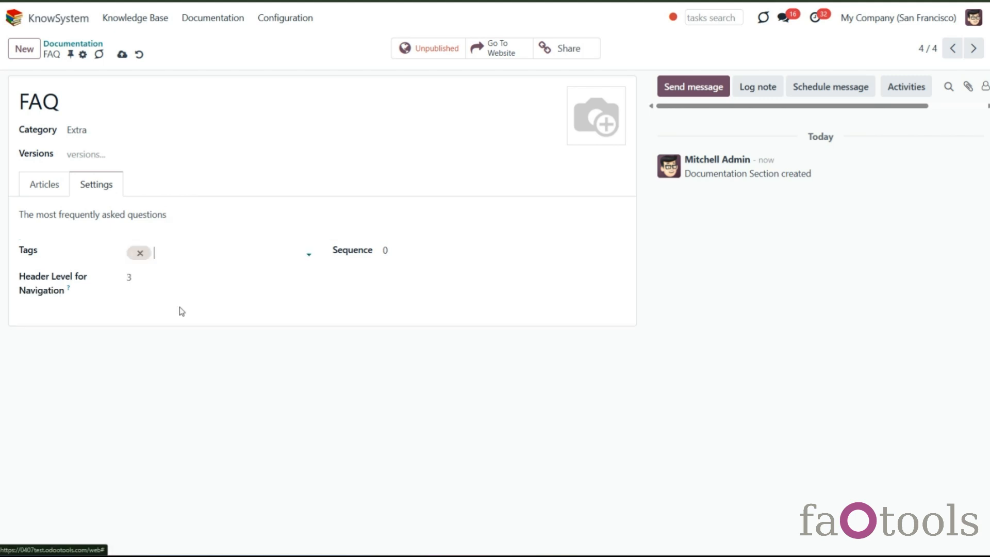
click(219, 253)
click(222, 307)
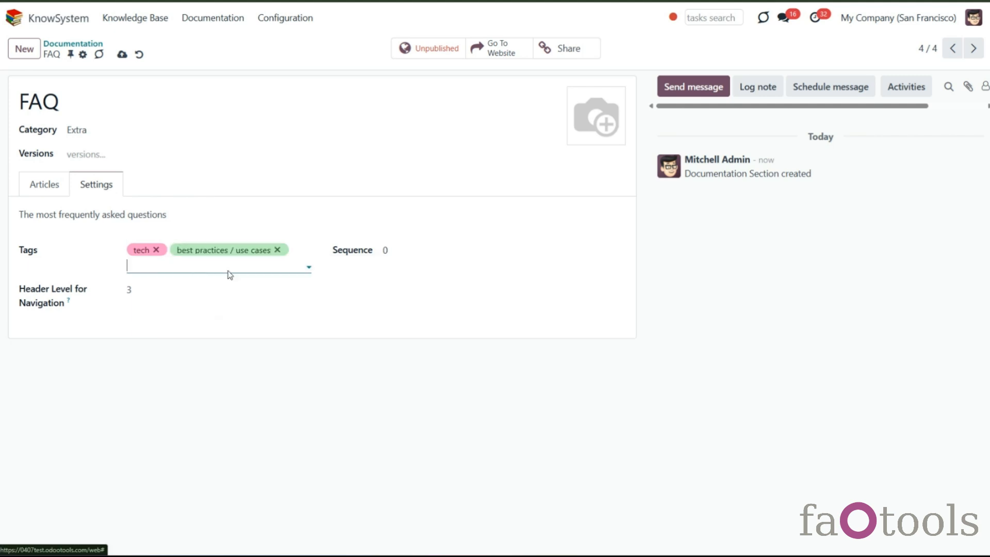
- Add the odoo / project tag to the FAQ section, set Header Level for Navigation to 4, and save
click(258, 268)
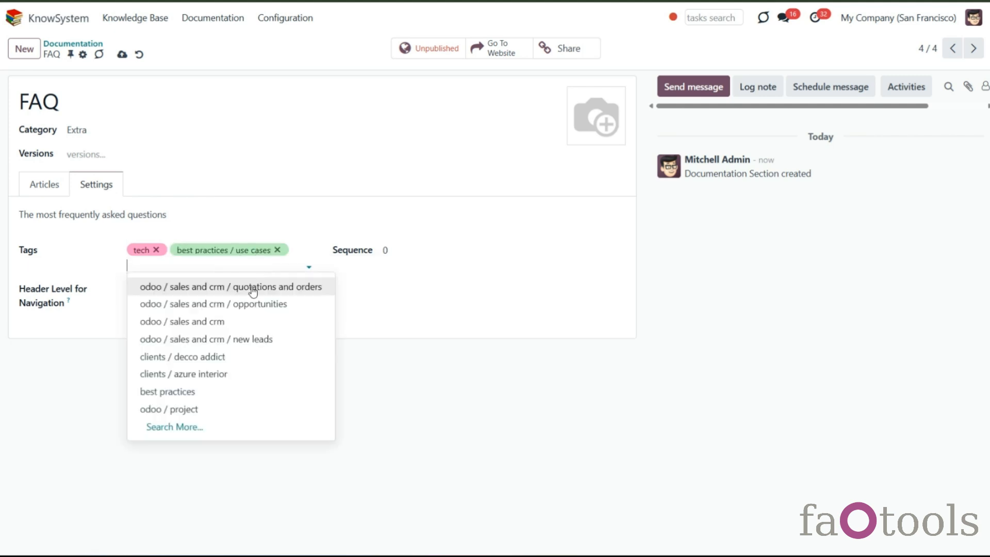
click(217, 409)
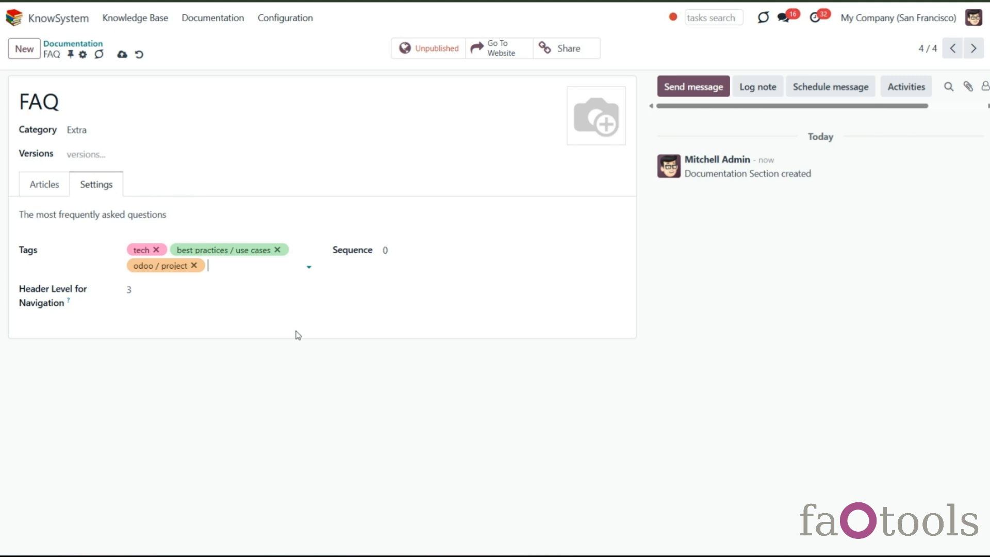
click(228, 297)
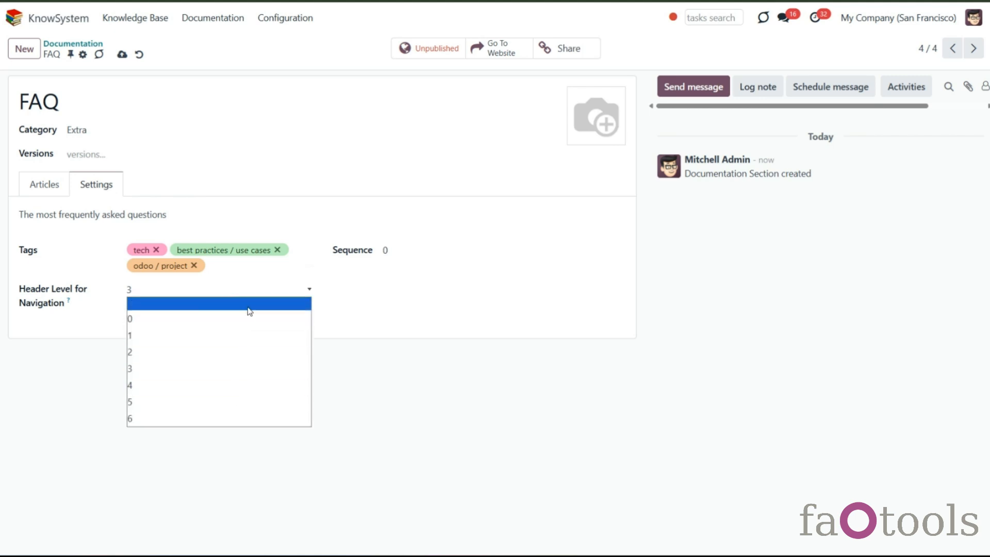
click(248, 386)
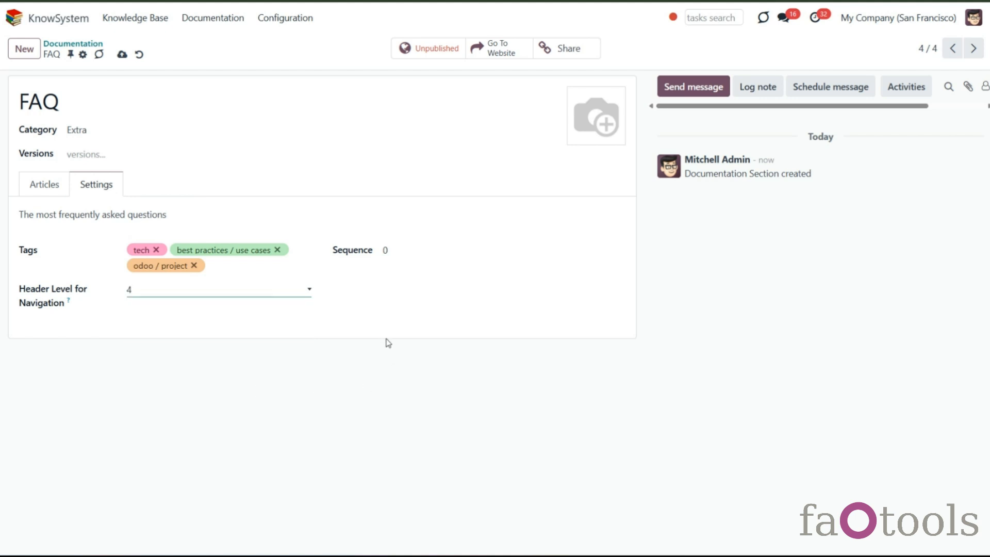
click(122, 54)
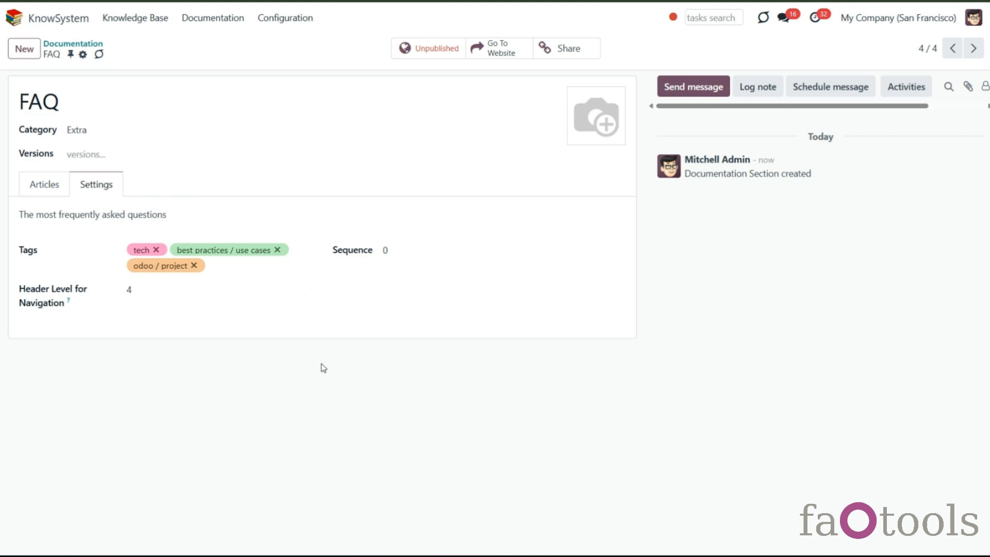
- Publish the FAQ section and review its share link dialog before closing it
click(51, 190)
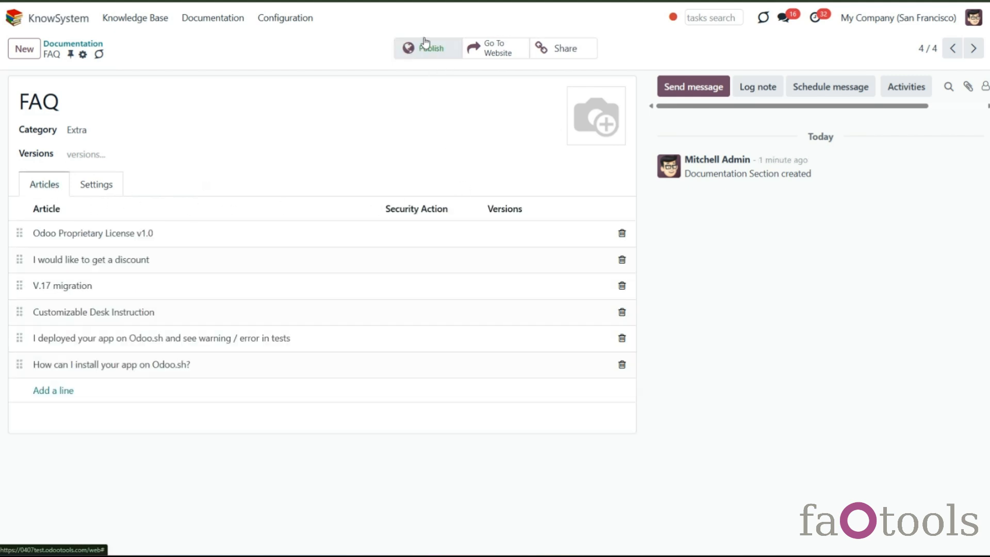
click(425, 55)
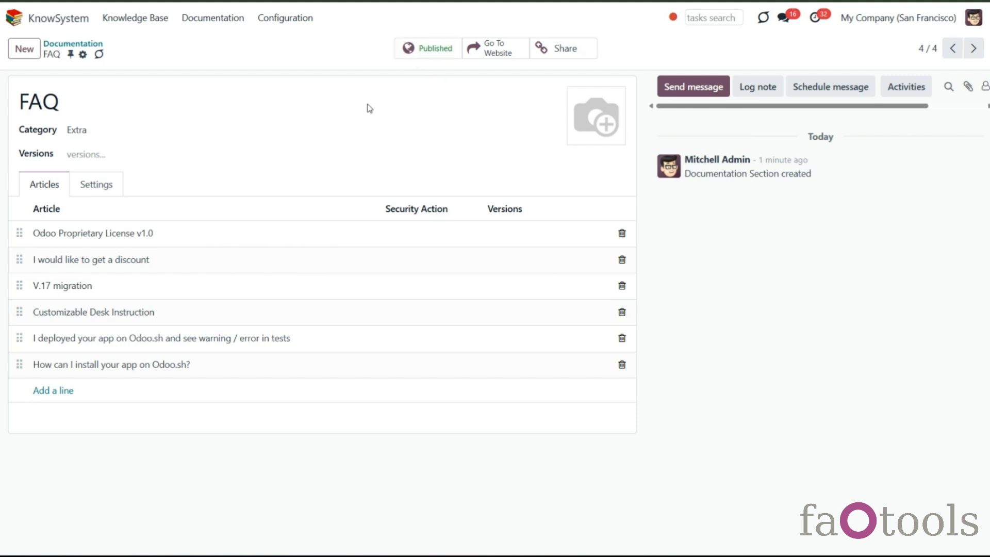
click(572, 55)
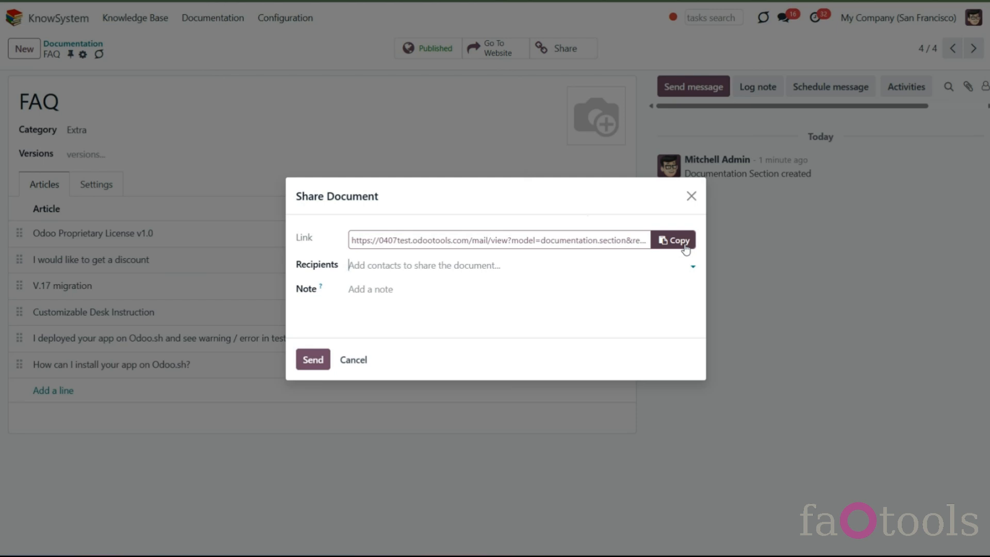
click(691, 196)
- Navigate from the documentation backend to the public documentation page on the website and scroll through it
click(73, 43)
drag(553, 133, 564, 205)
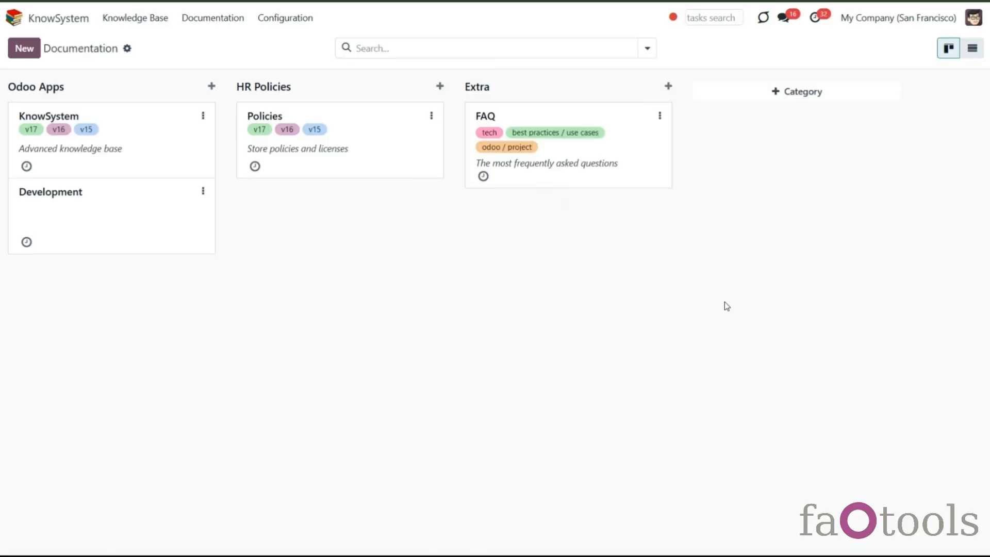
click(297, 22)
click(317, 191)
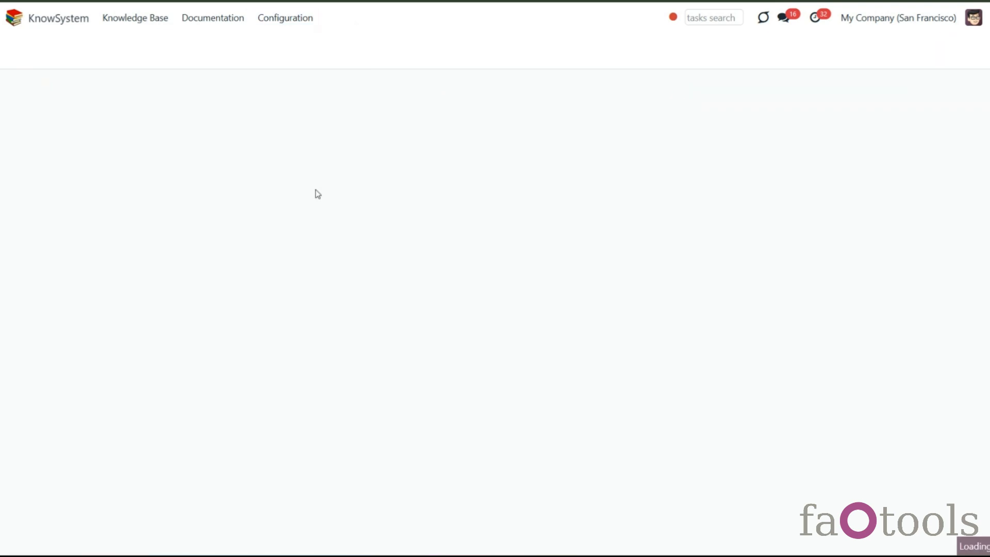
scroll(517, 188, down, 20)
scroll(513, 232, down, 15)
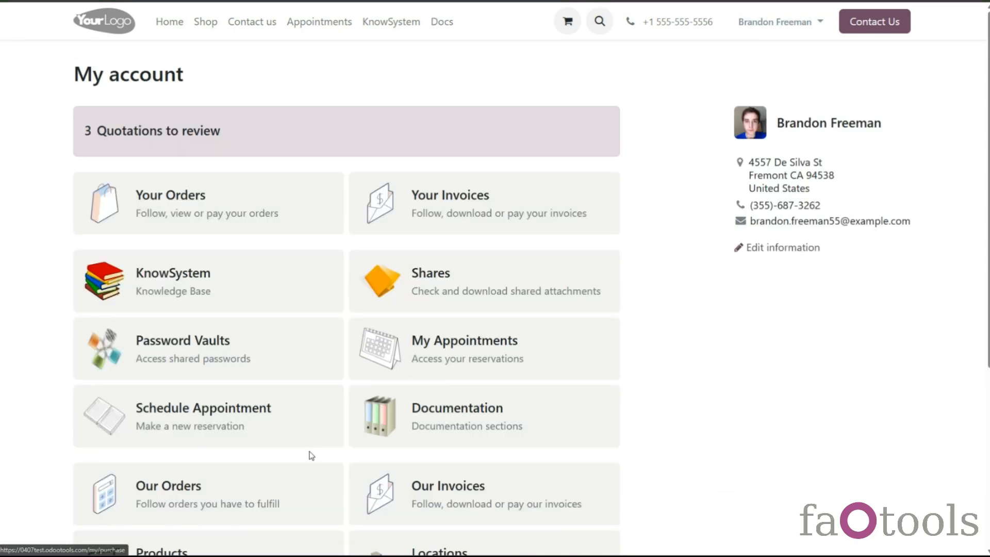
scroll(310, 454, down, 4)
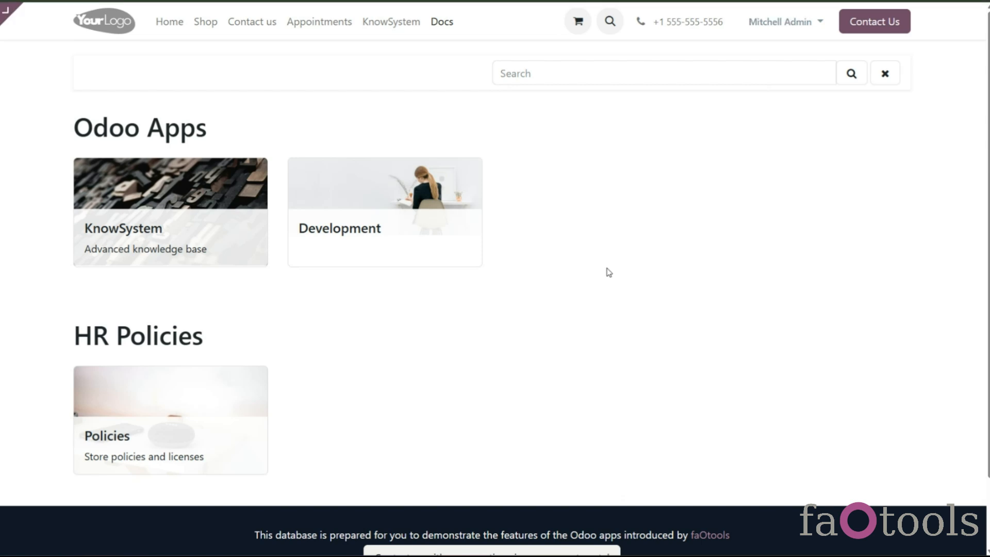
- In the website editor, add a Cover block above the documentation list, set its headline to Documentation, and save
click(12, 17)
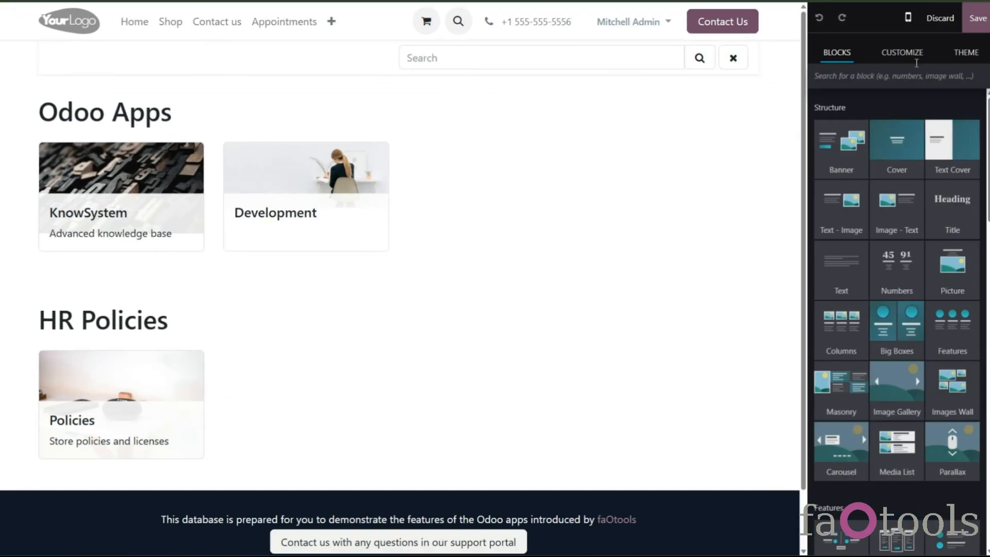
click(903, 52)
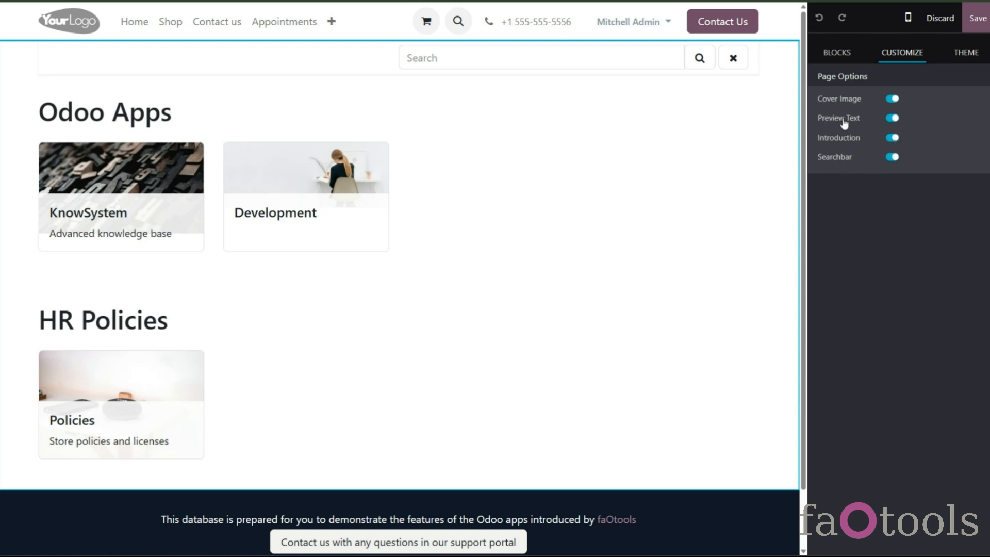
click(838, 54)
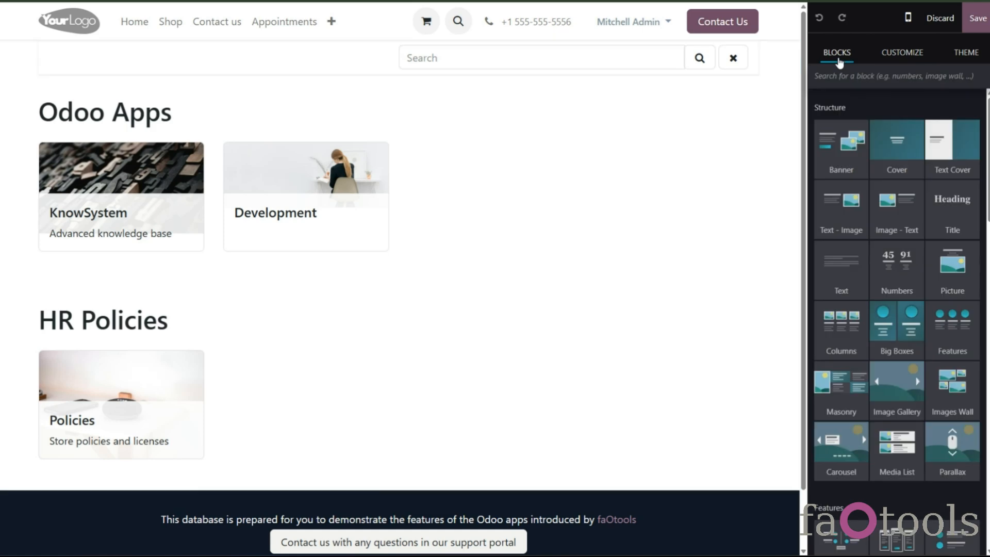
drag(905, 159, 607, 111)
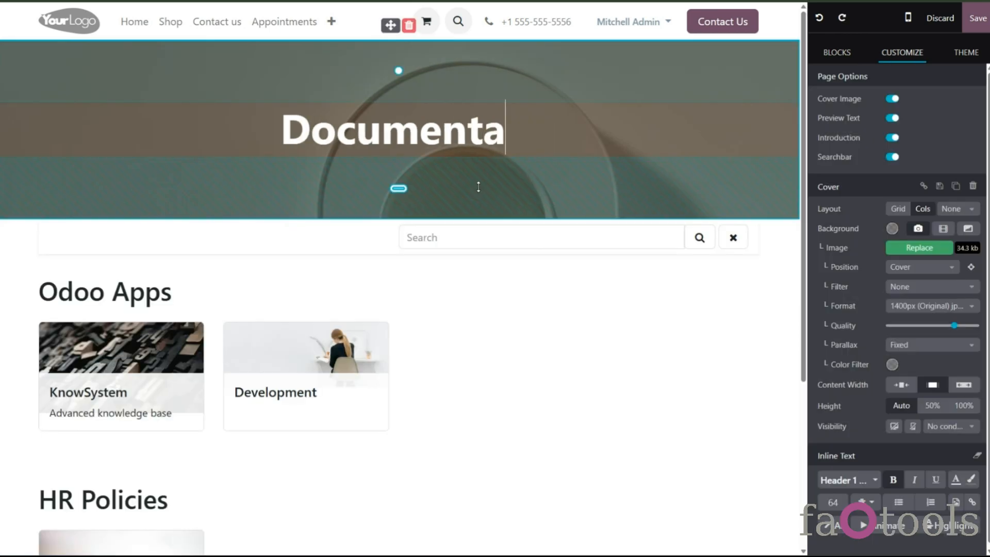
text(tion)
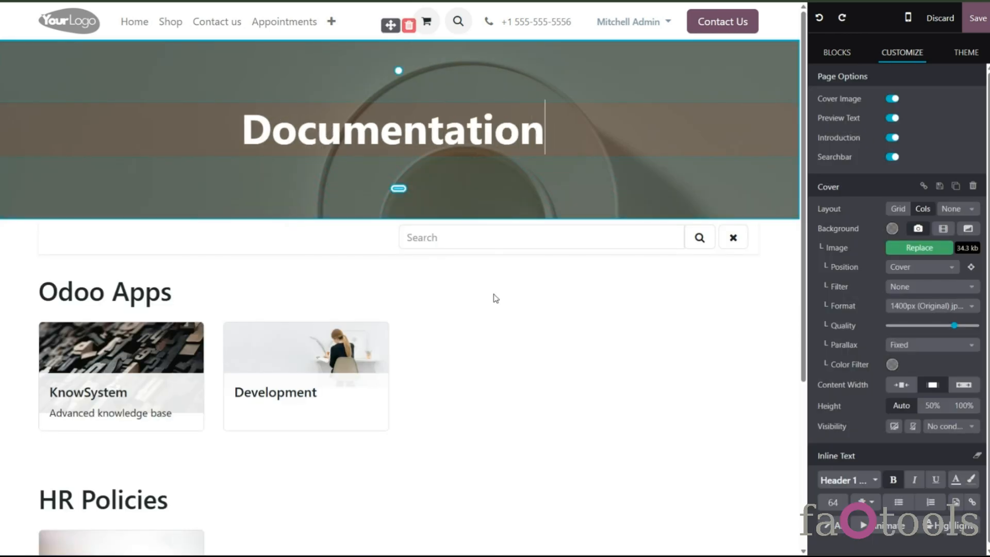
click(534, 310)
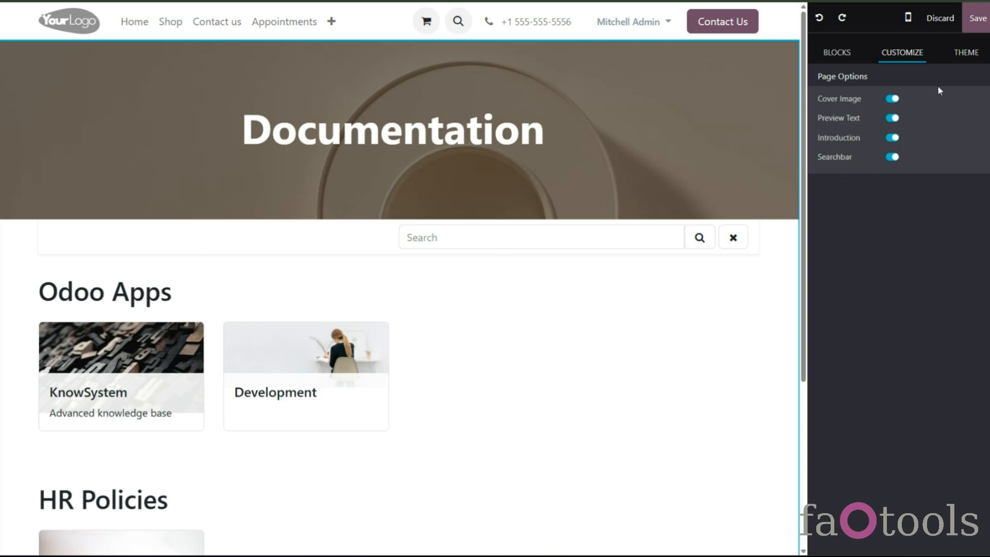
click(978, 18)
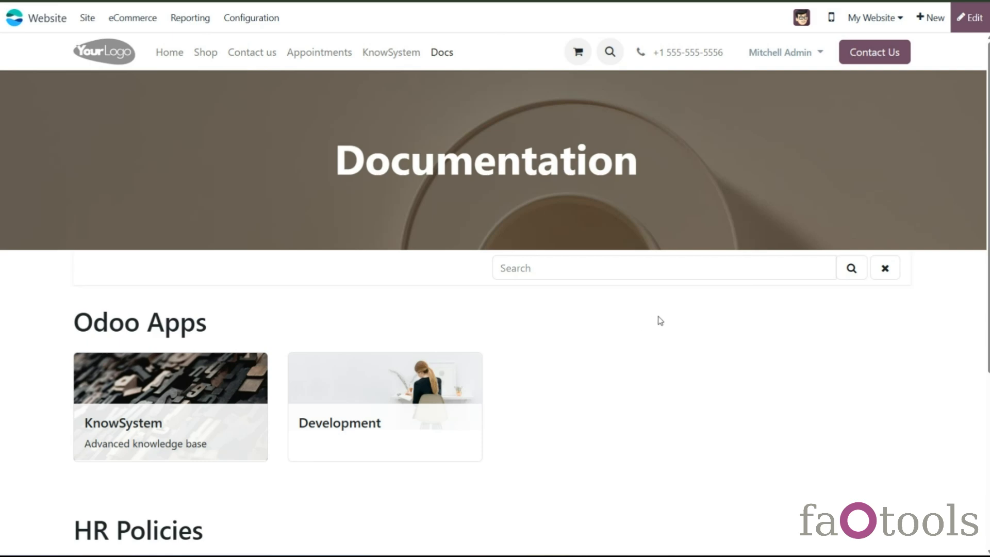
- Search the documentation page for Faq and then for sdfsf
click(730, 269)
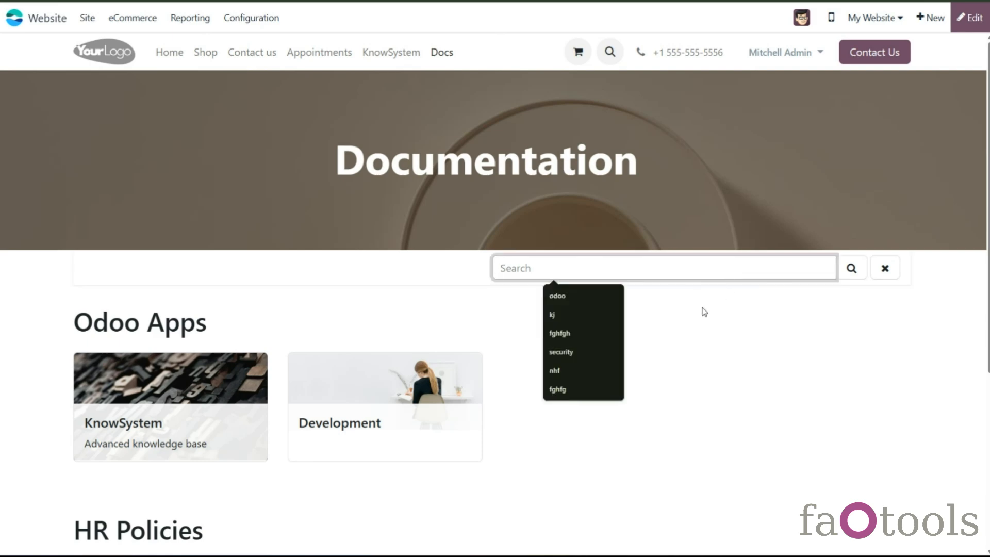
scroll(681, 327, down, 1)
text(F)
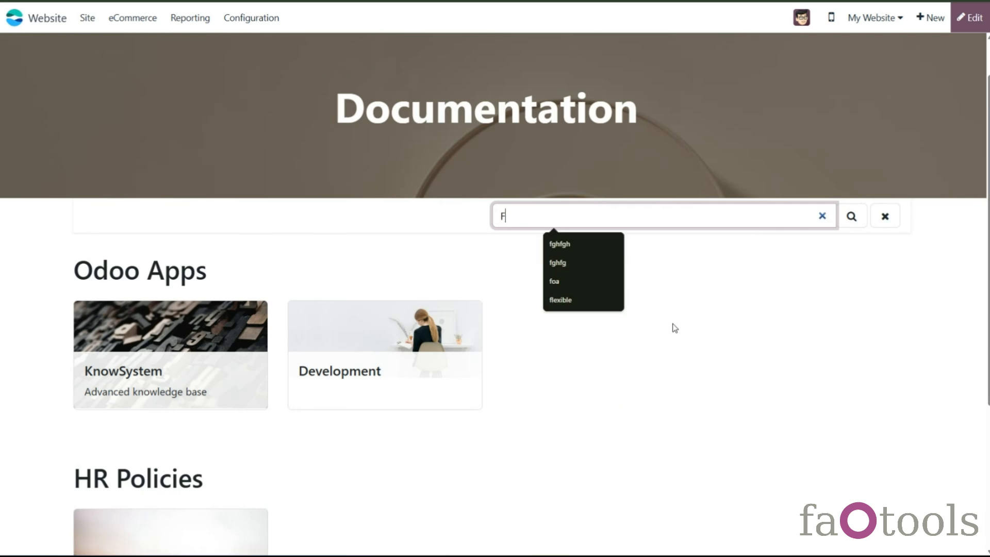
text(aq)
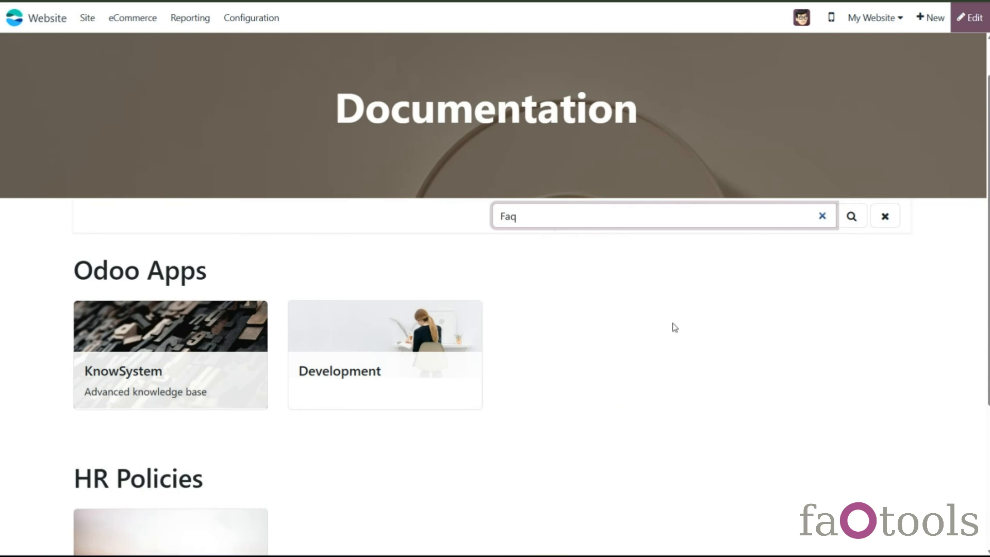
key(Return)
click(784, 269)
click(822, 268)
text(sdfsf)
click(852, 268)
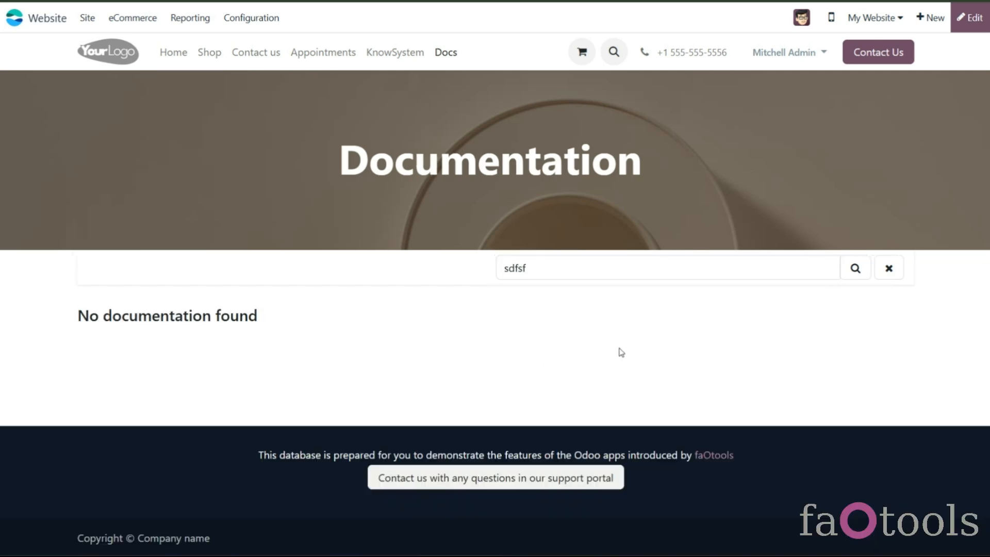
- Edit the empty-results message to read 'No documentation found!' and save the page
click(970, 17)
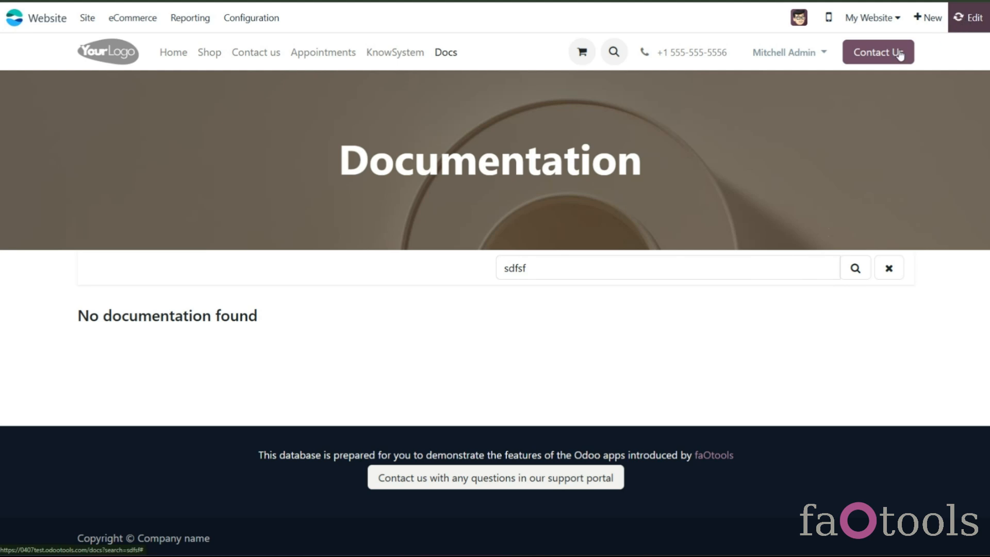
click(226, 291)
text(!)
click(978, 18)
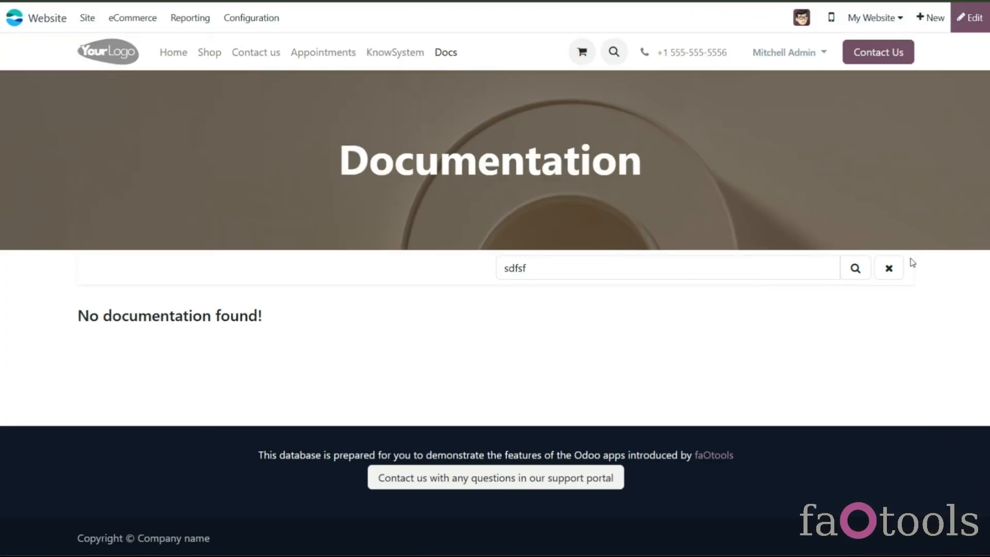
- Clear the search and review the editor's page options and the documentation categories in the backend
click(887, 270)
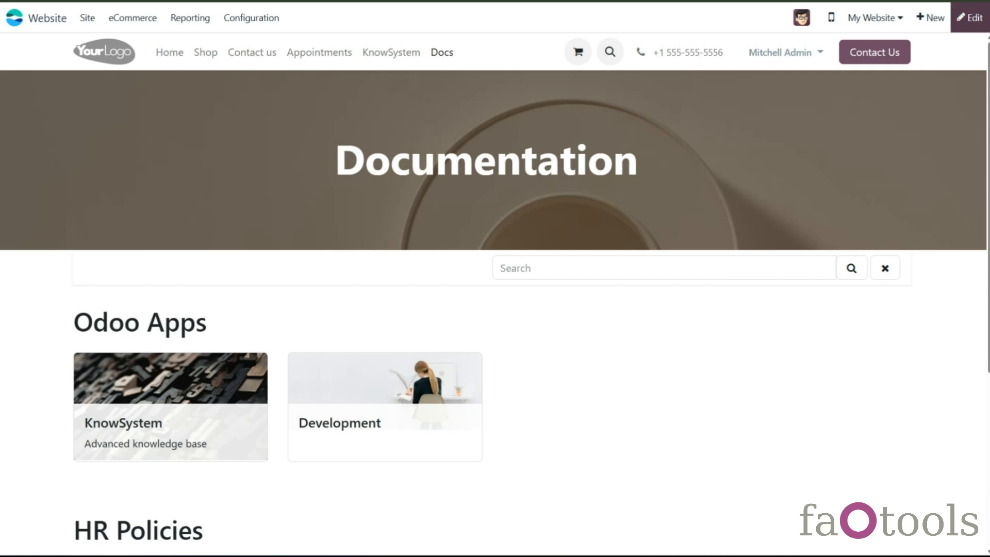
click(972, 19)
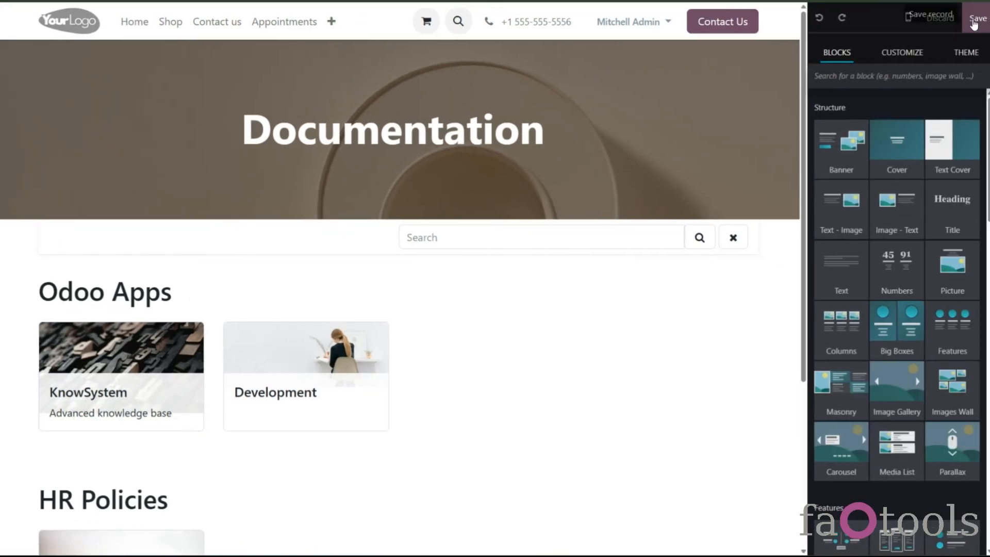
click(895, 52)
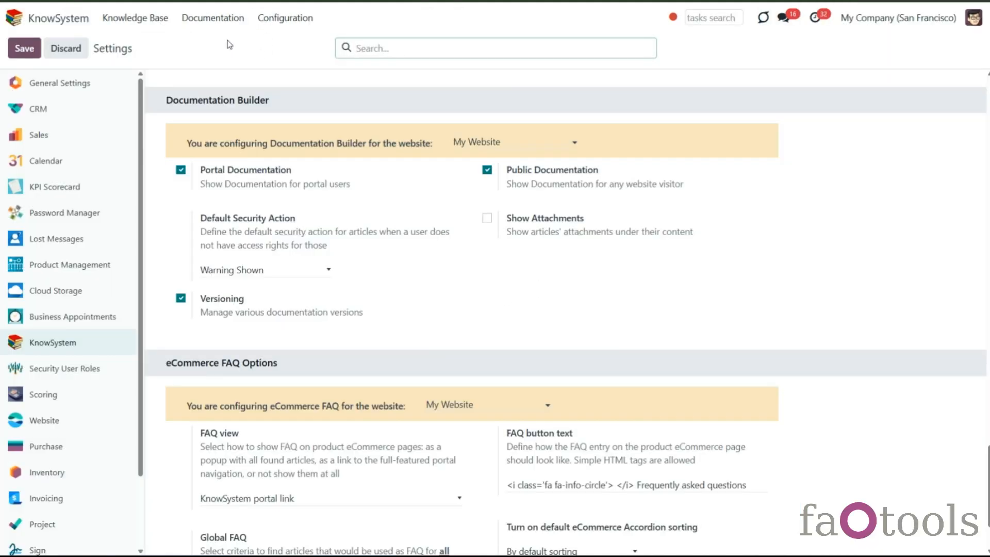
click(212, 17)
click(214, 49)
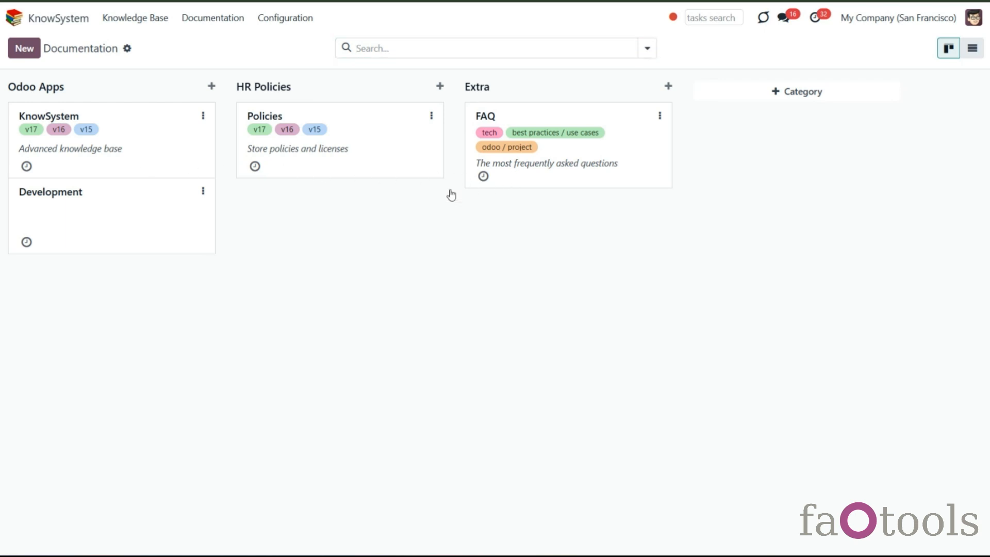
click(486, 185)
click(98, 185)
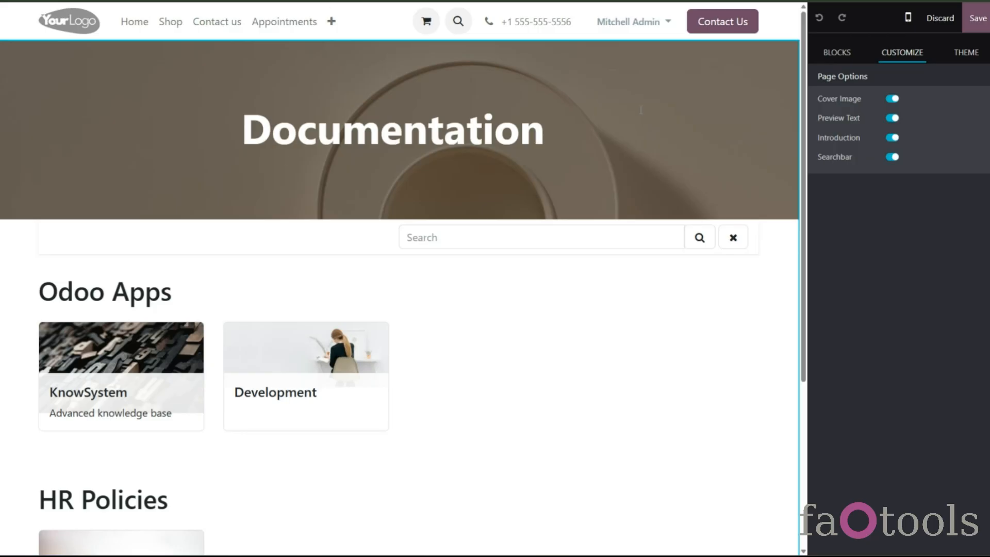
- Shorten the KnowSystem card text to 'Advanced knowledge' and give the Development card the text 'Description'
click(154, 419)
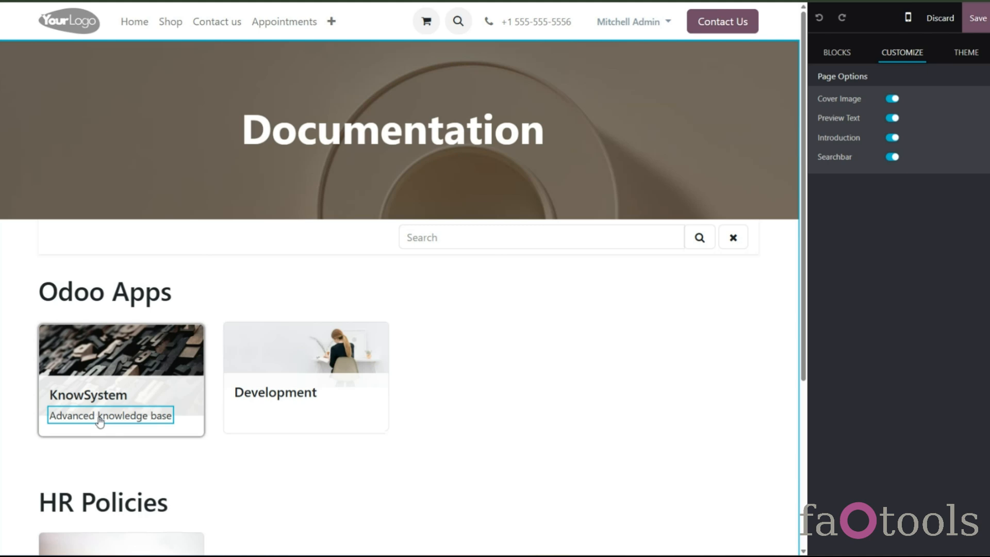
drag(151, 418, 175, 420)
key(BackSpace)
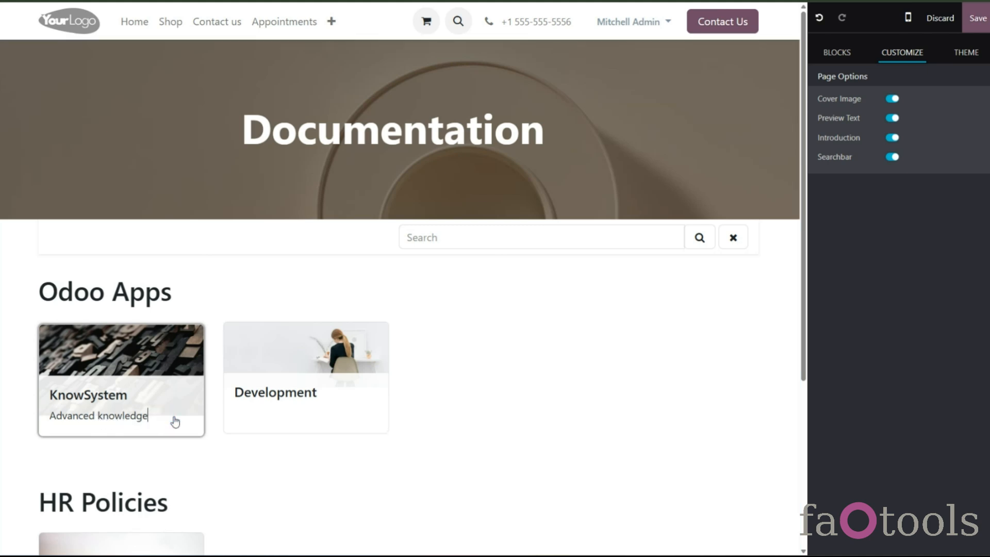
click(243, 416)
text(Descriptio)
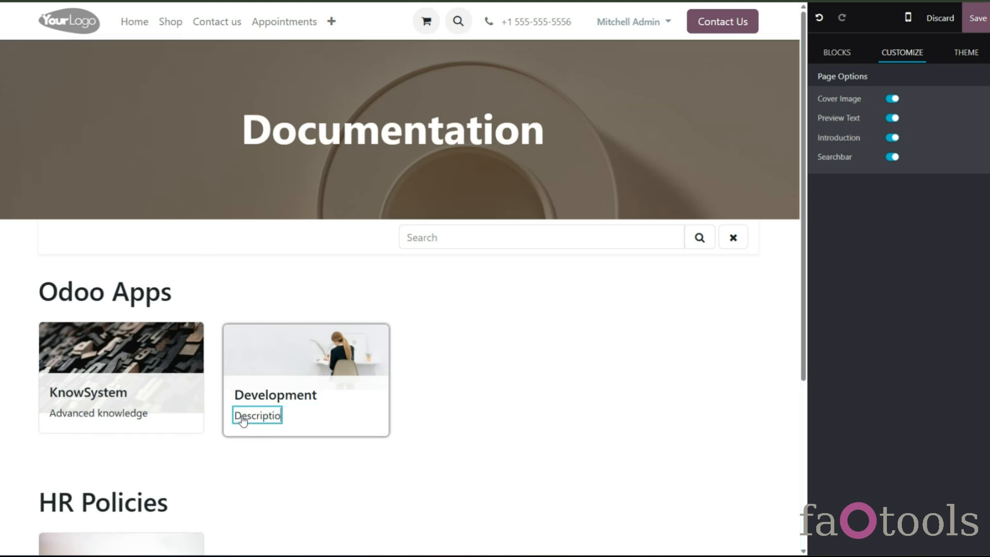
text(n)
click(219, 415)
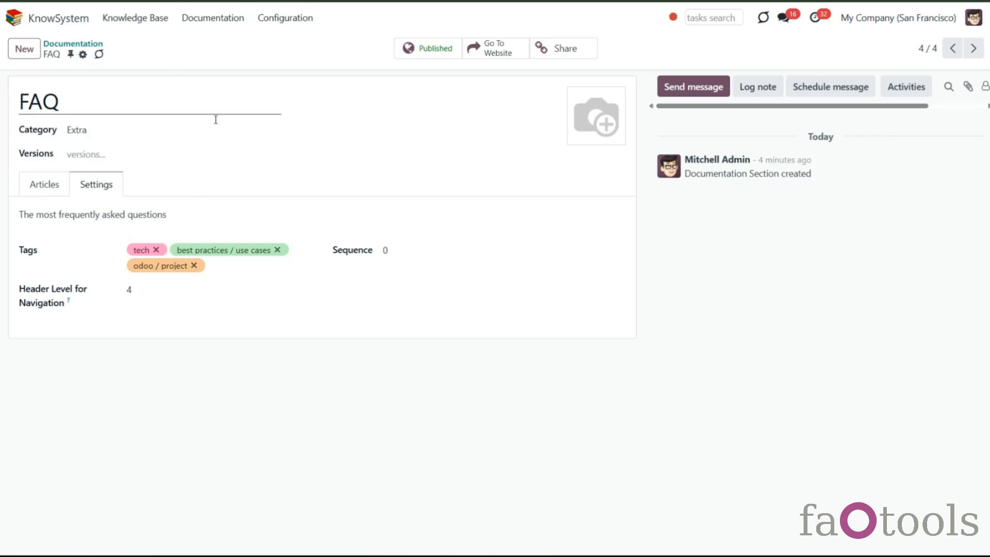
mouse_move(577, 137)
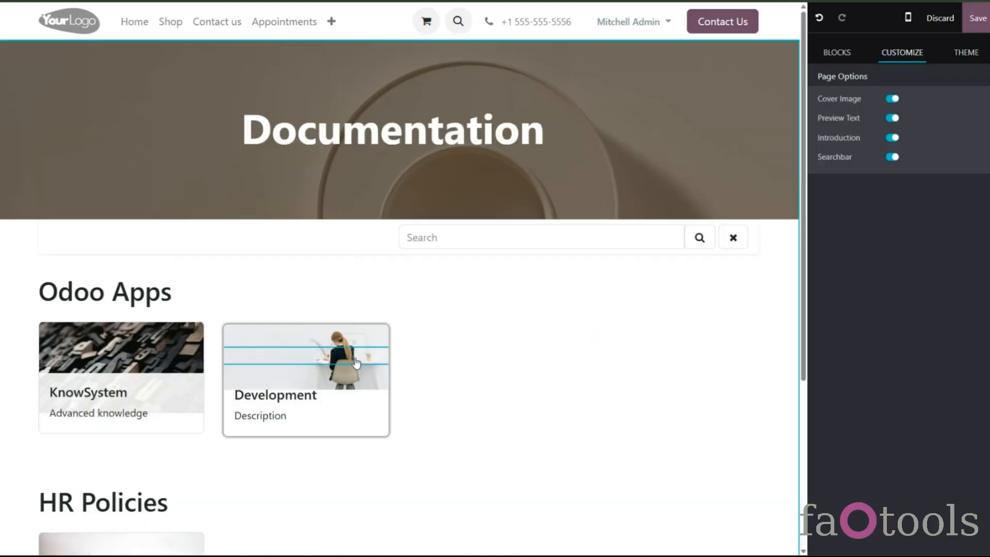
scroll(404, 387, down, 2)
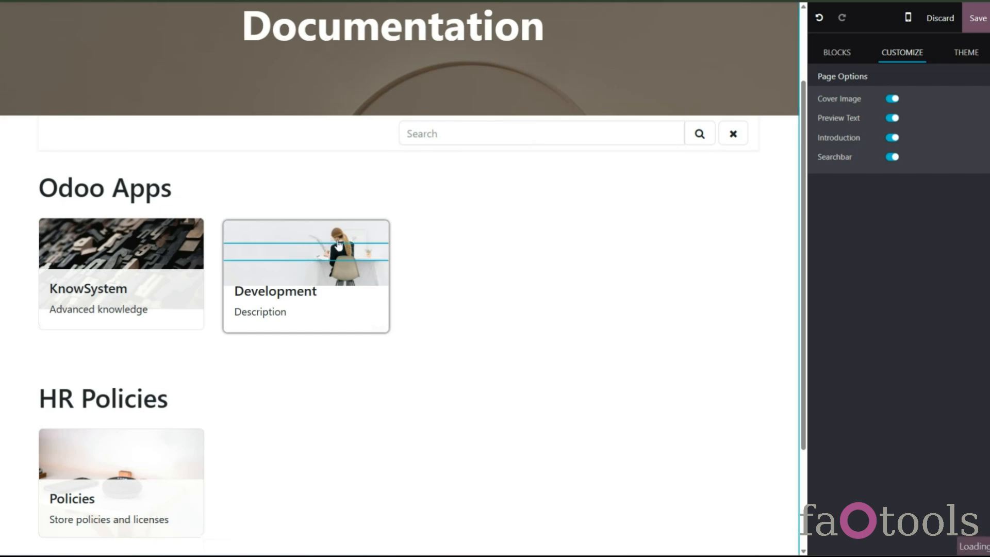
- Open the Development card's image picker, close it without choosing an image, and save the documentation page
double_click(329, 245)
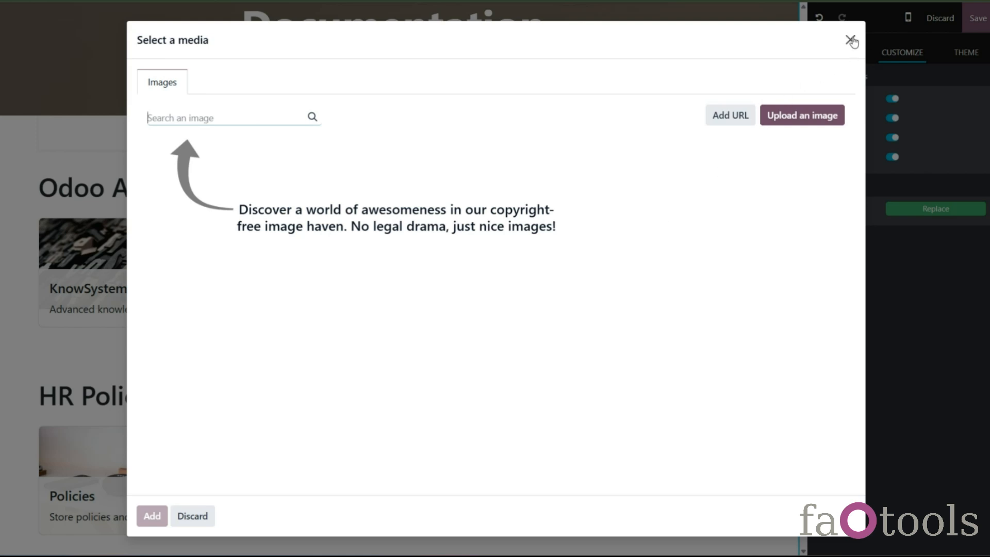
click(851, 40)
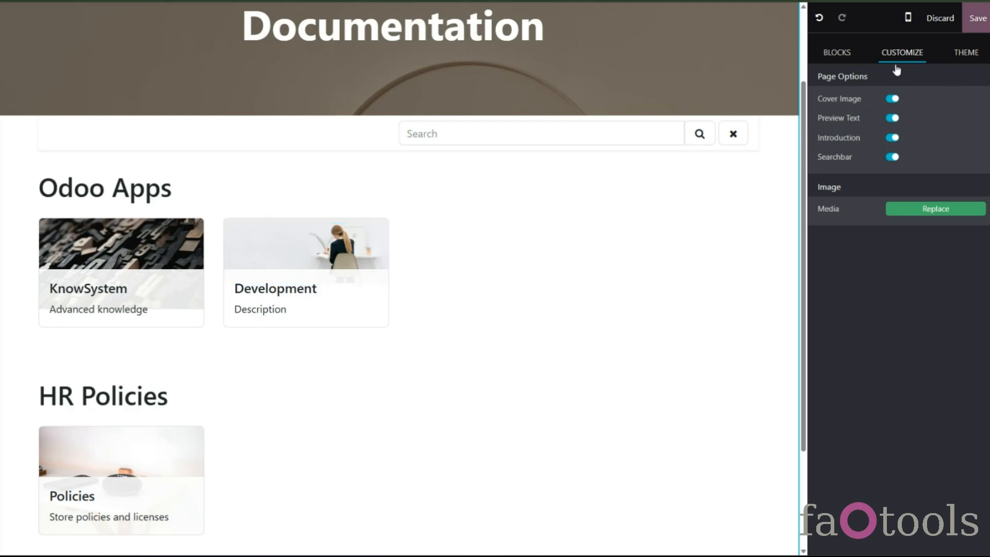
click(977, 18)
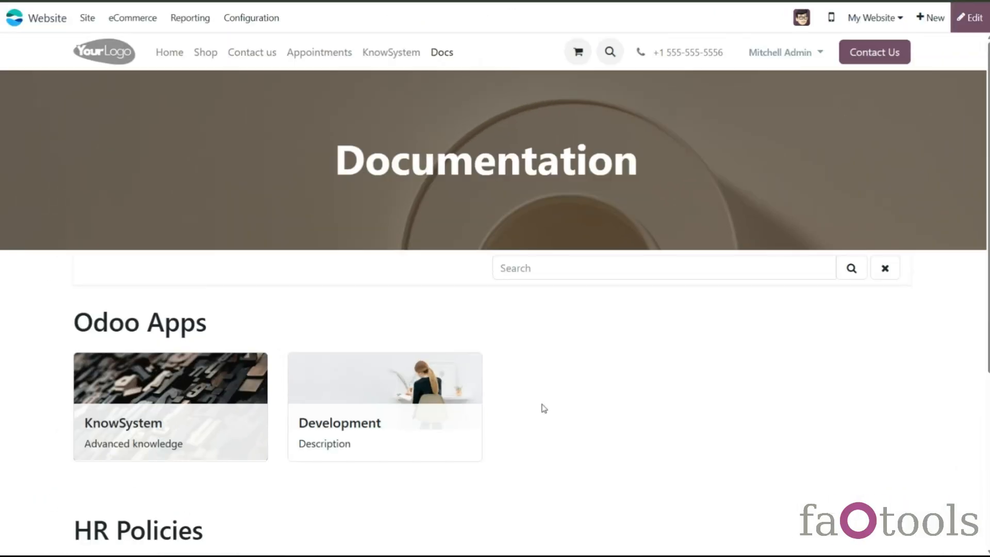
- Open the KnowSystem documentation section page in the website editor and review its page options
scroll(547, 404, down, 3)
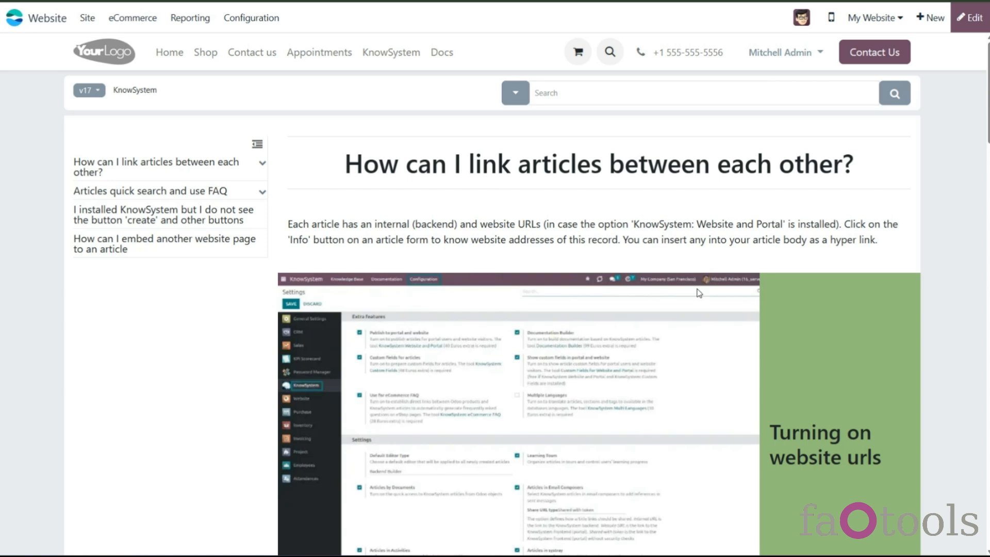
click(969, 20)
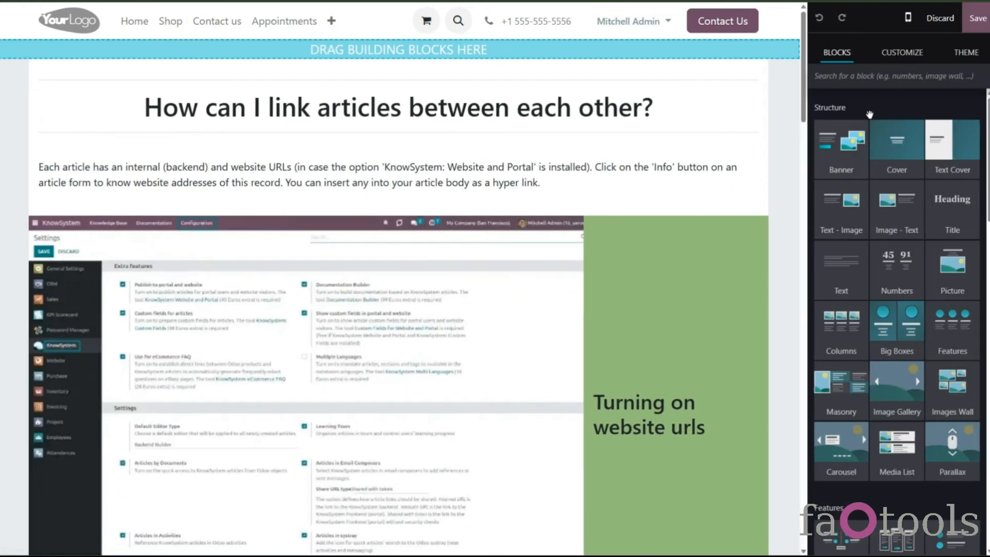
click(903, 58)
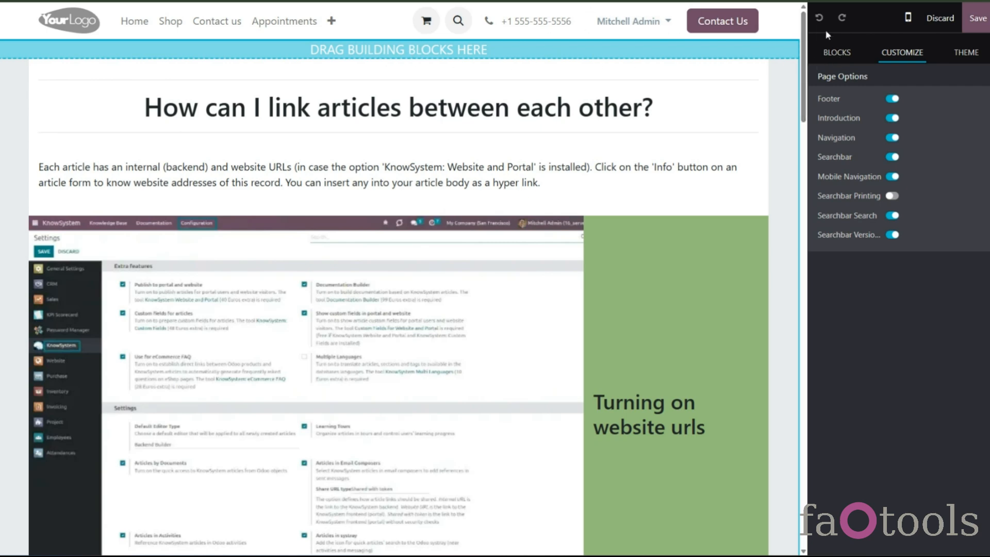
- Drop a Title block above the section's first article, delete it again, and save the page
click(836, 52)
drag(952, 204, 467, 75)
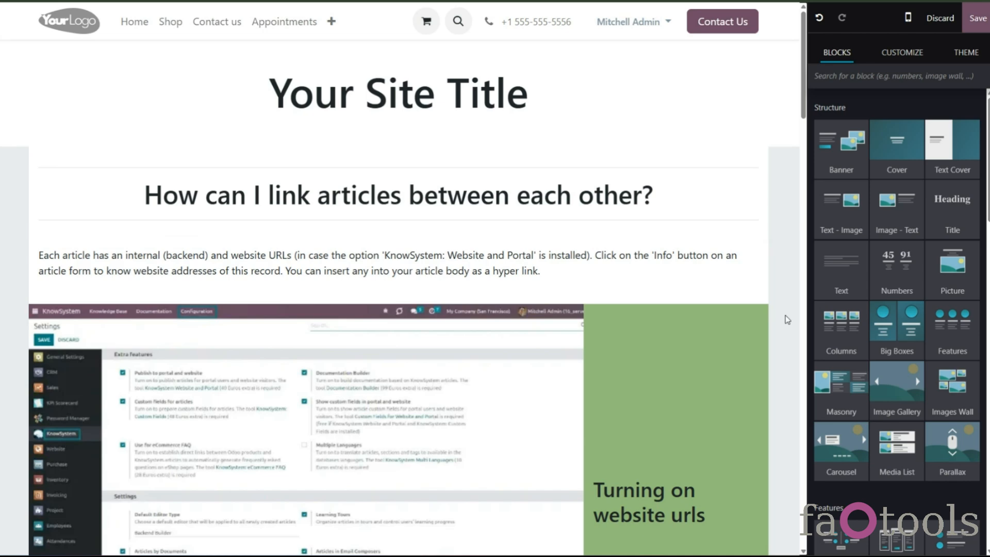
triple_click(544, 97)
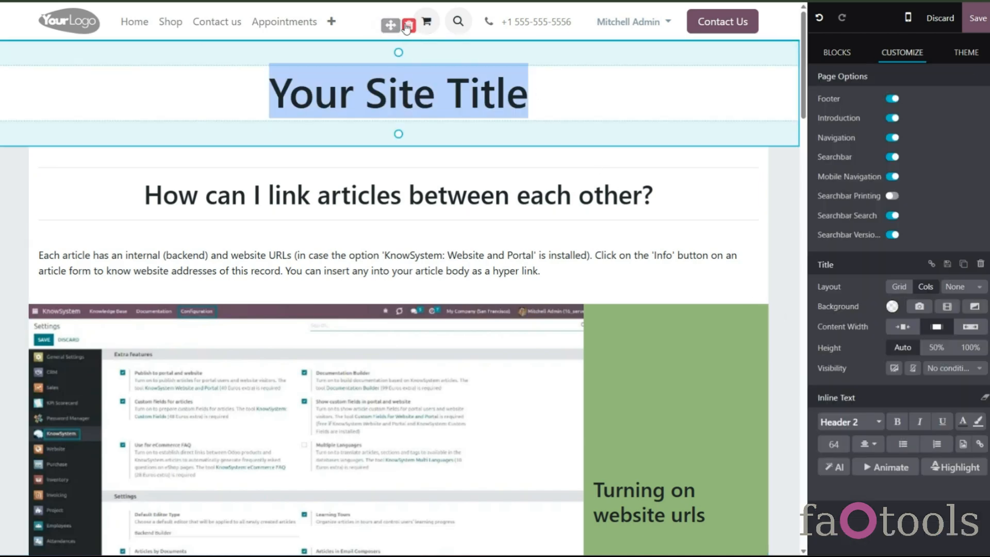
click(409, 25)
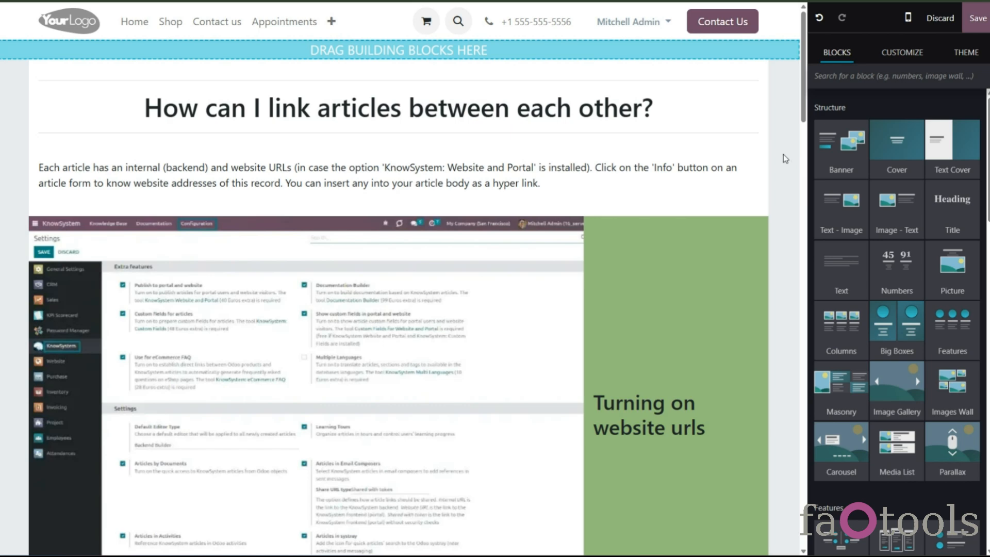
click(915, 53)
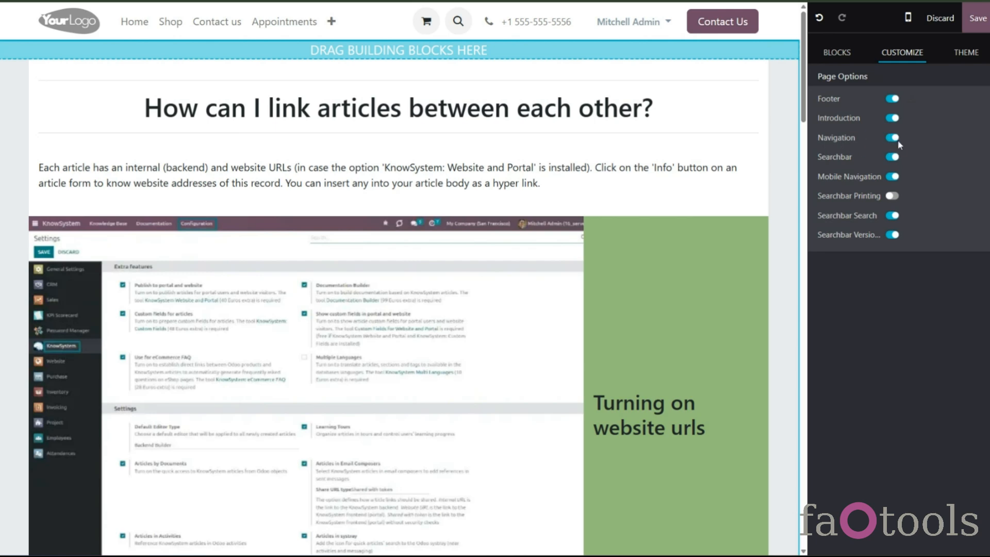
click(978, 18)
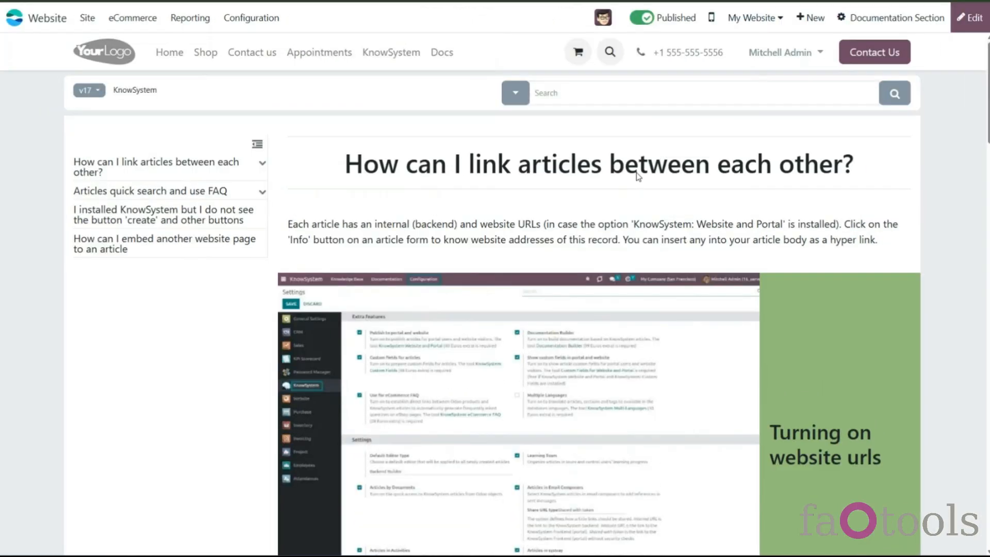
- Browse the section's articles, using the table of contents to jump between headings and collapse or expand its entries
scroll(479, 206, down, 4)
scroll(479, 206, down, 10)
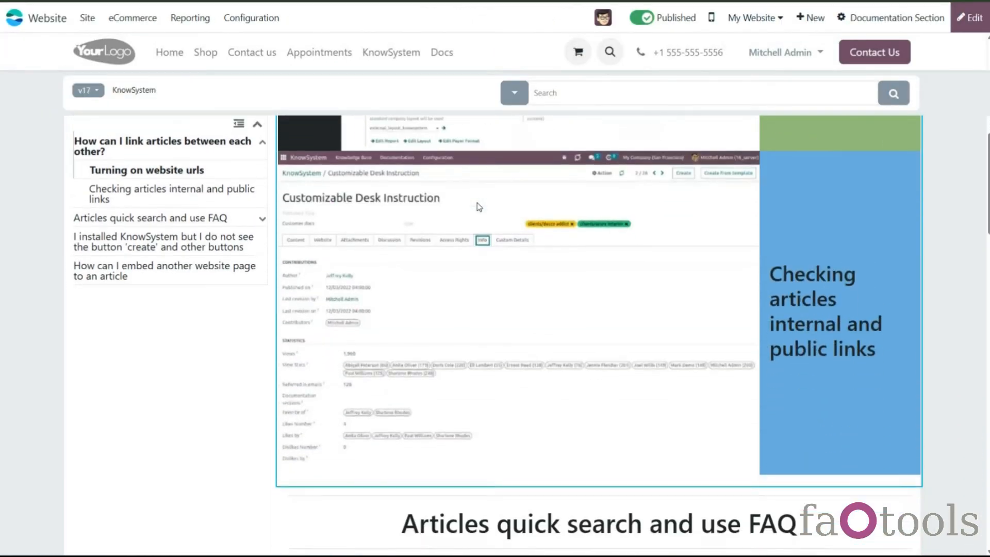
scroll(479, 207, down, 10)
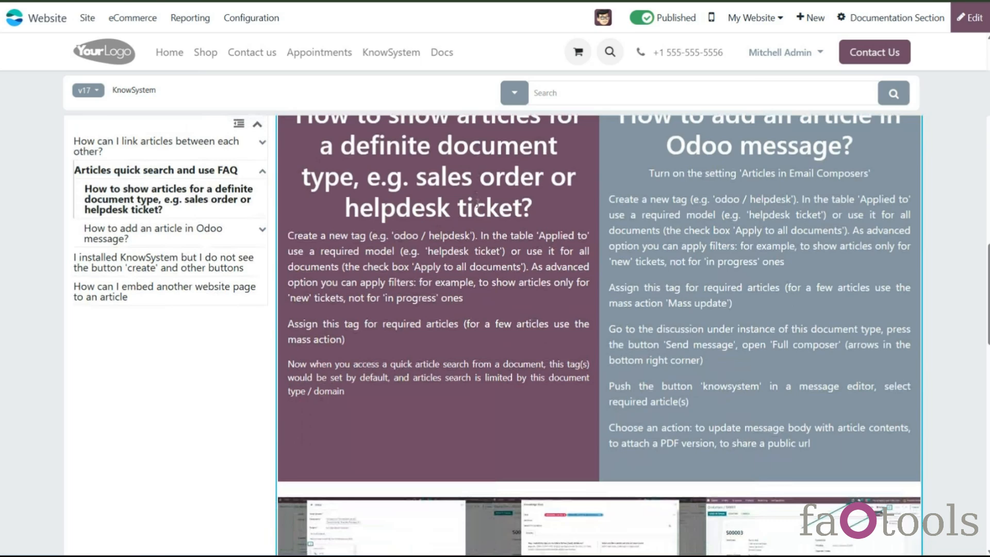
scroll(477, 203, down, 7)
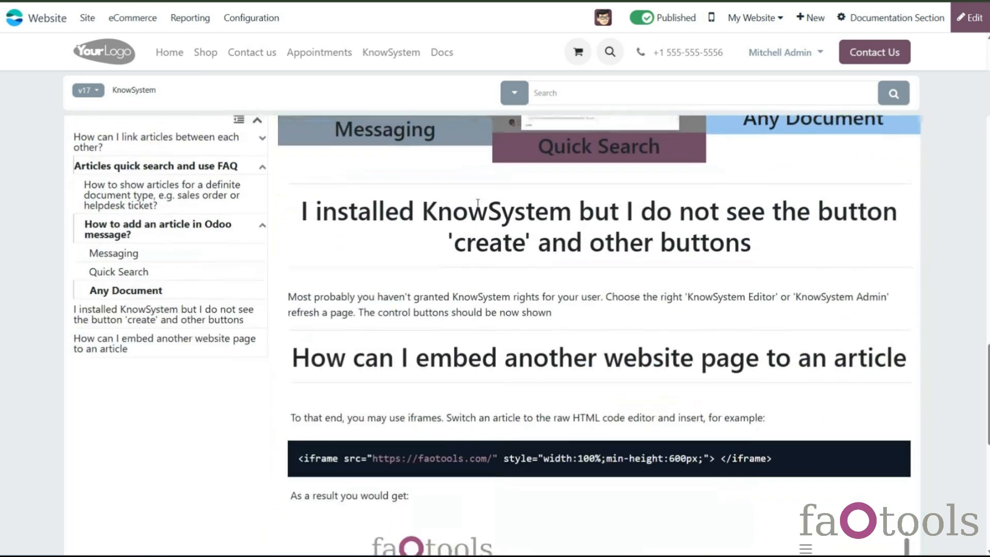
scroll(478, 203, down, 3)
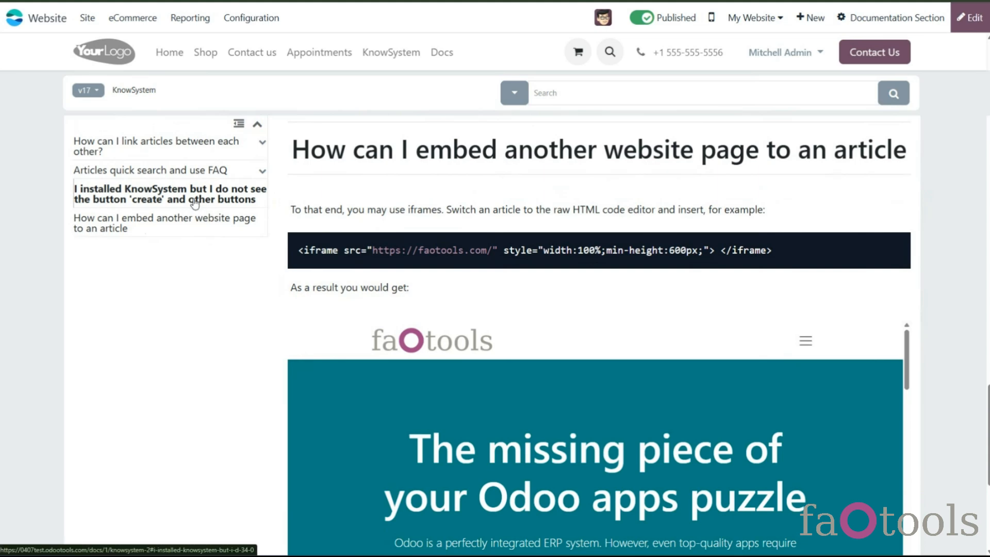
click(237, 127)
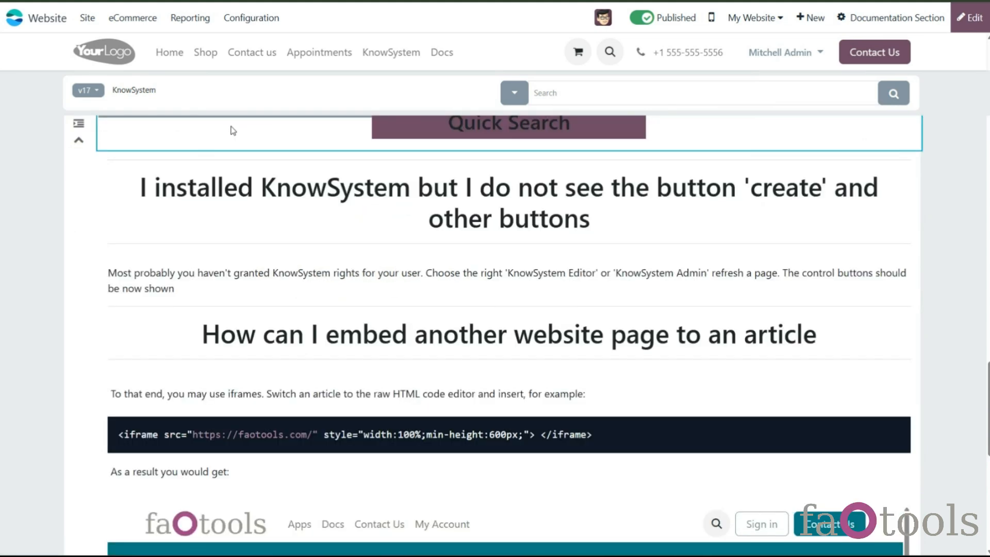
click(78, 123)
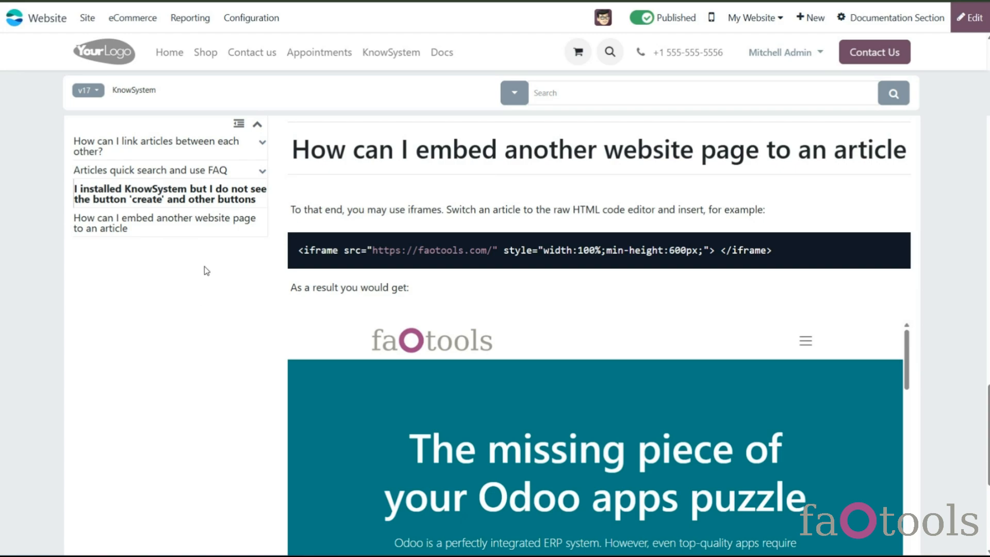
click(183, 146)
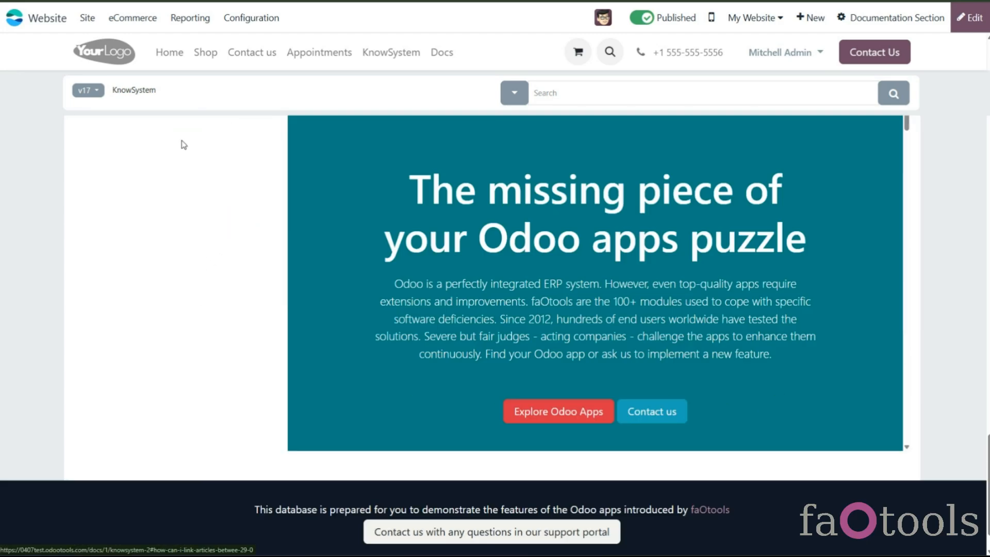
scroll(185, 142, down, 2)
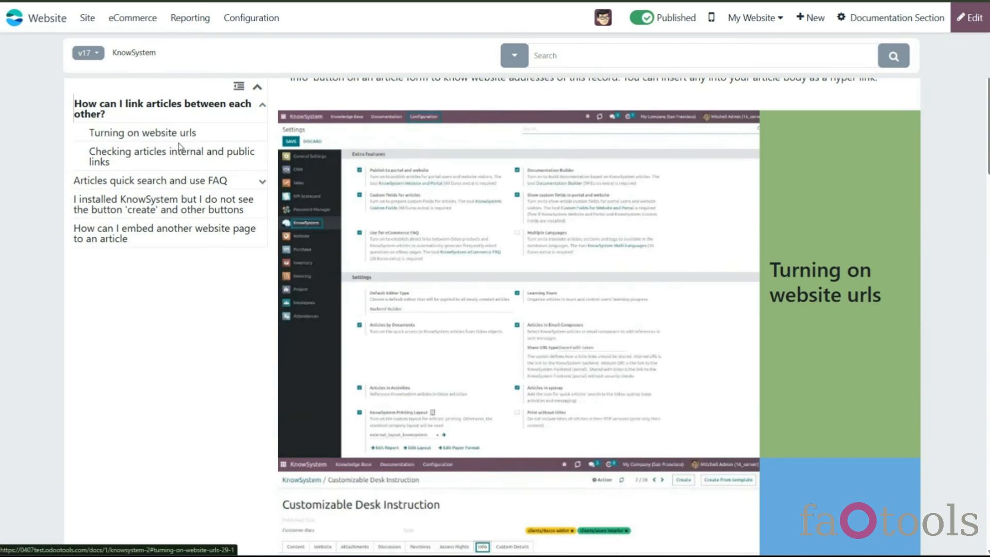
click(262, 187)
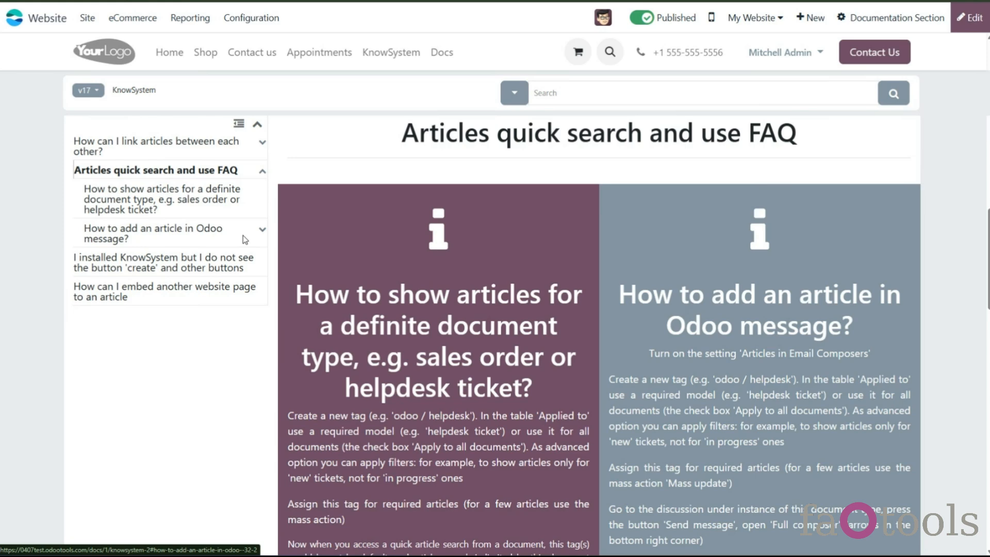
click(262, 229)
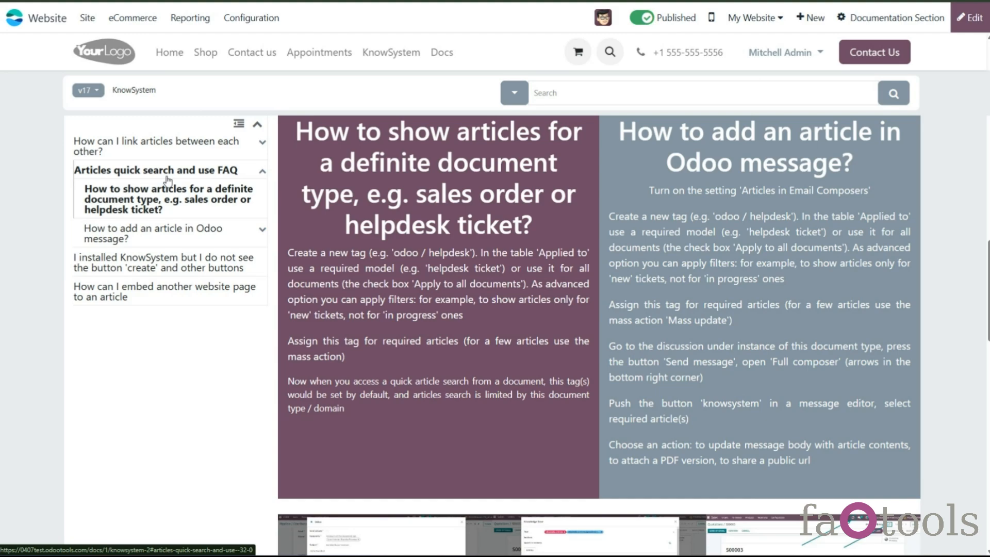
- In the backend, open the KnowSystem documentation section and set its Header Level for Navigation to 4
click(164, 290)
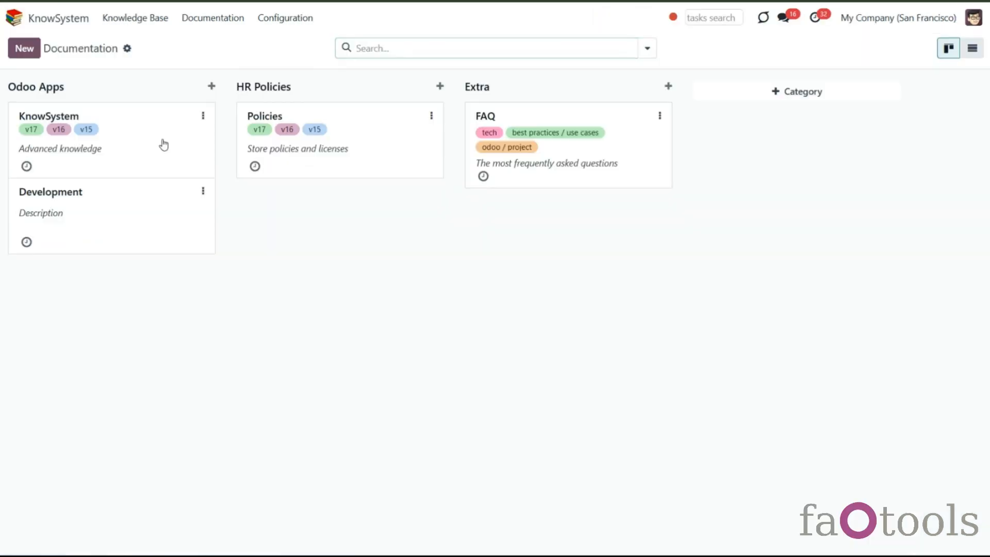
click(166, 141)
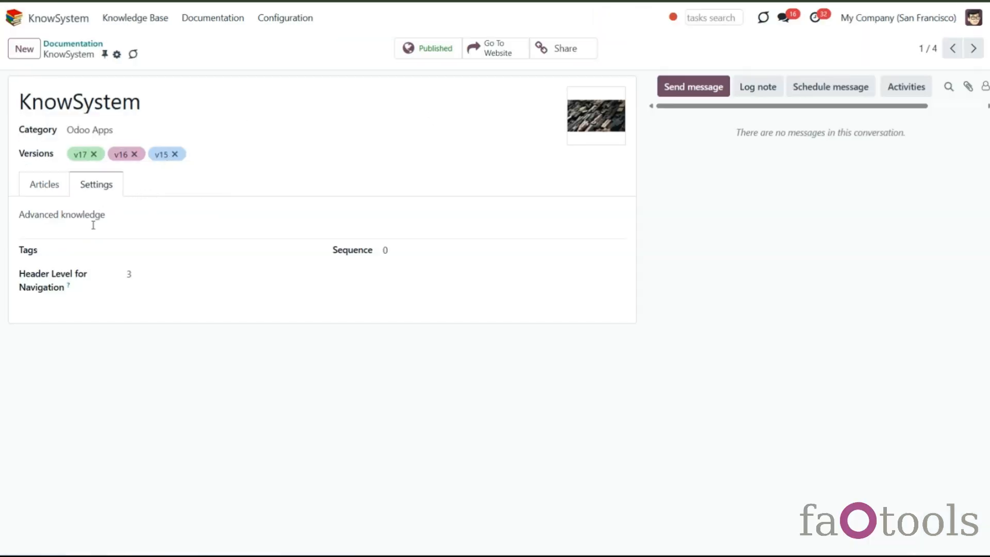
click(147, 279)
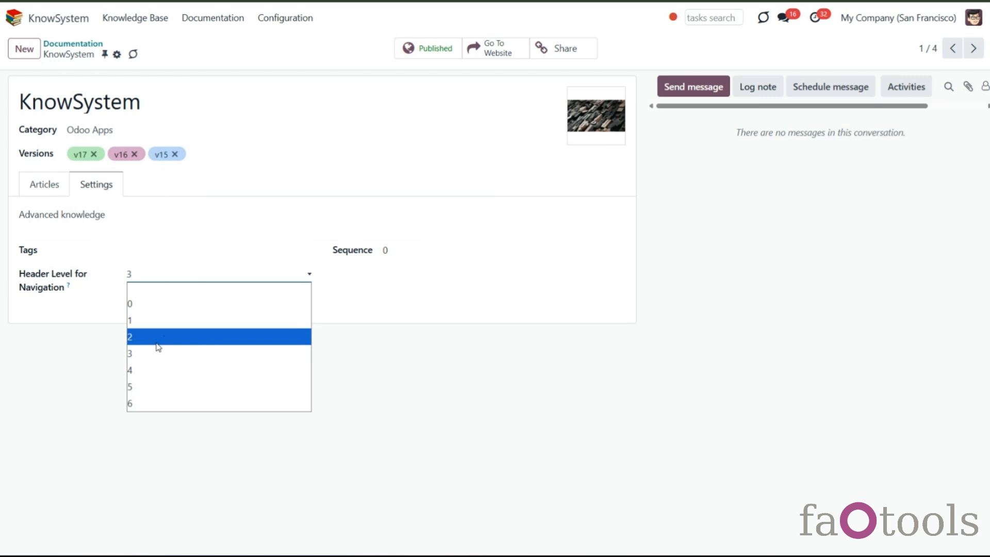
click(151, 371)
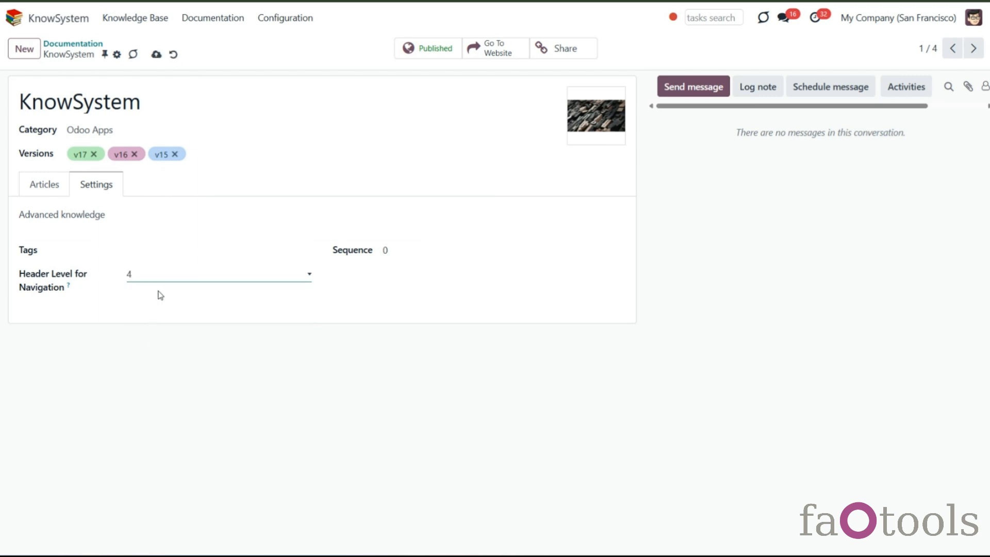
click(156, 55)
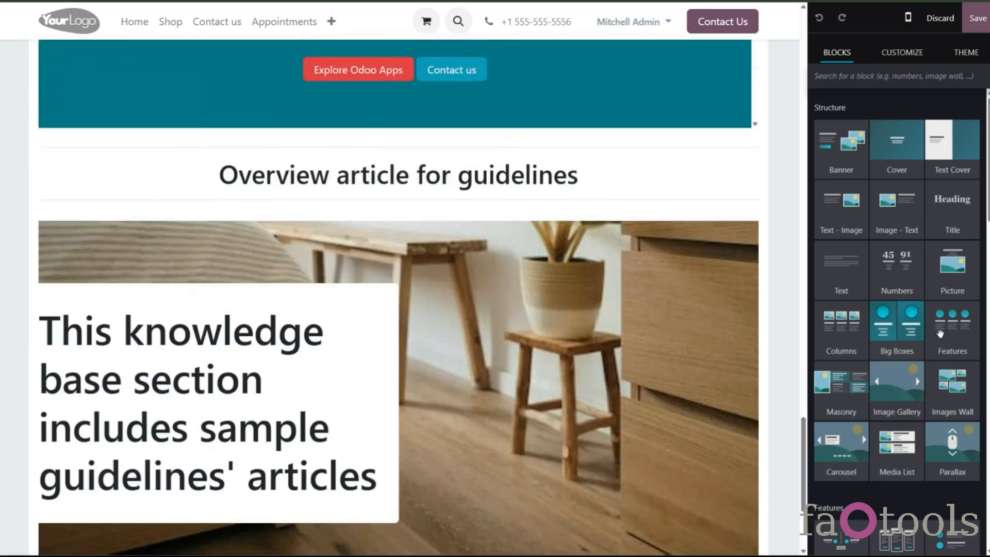
- Split 'Great stories have a personality.' into its own line in the overview article, format it as Header 4, and save
drag(869, 271, 670, 237)
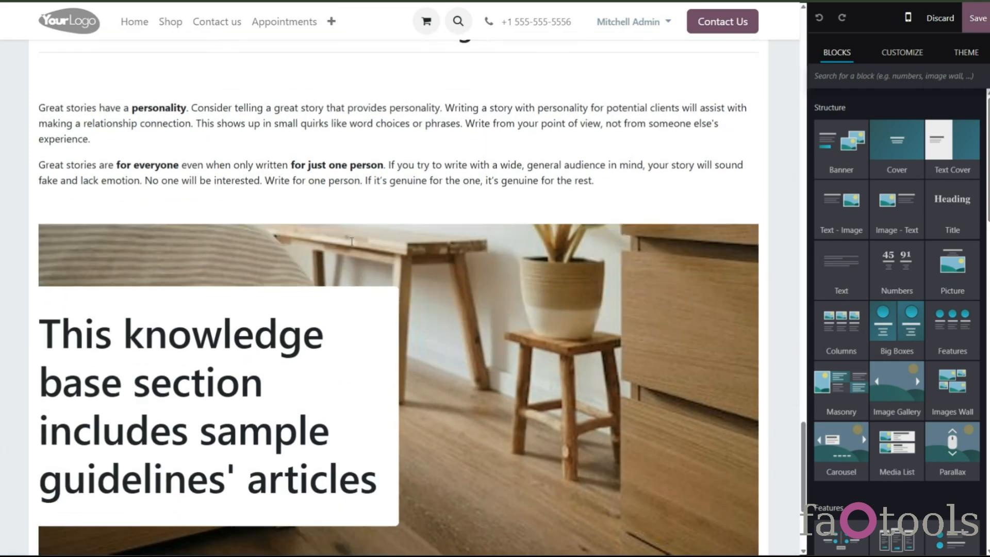
click(192, 160)
key(Return)
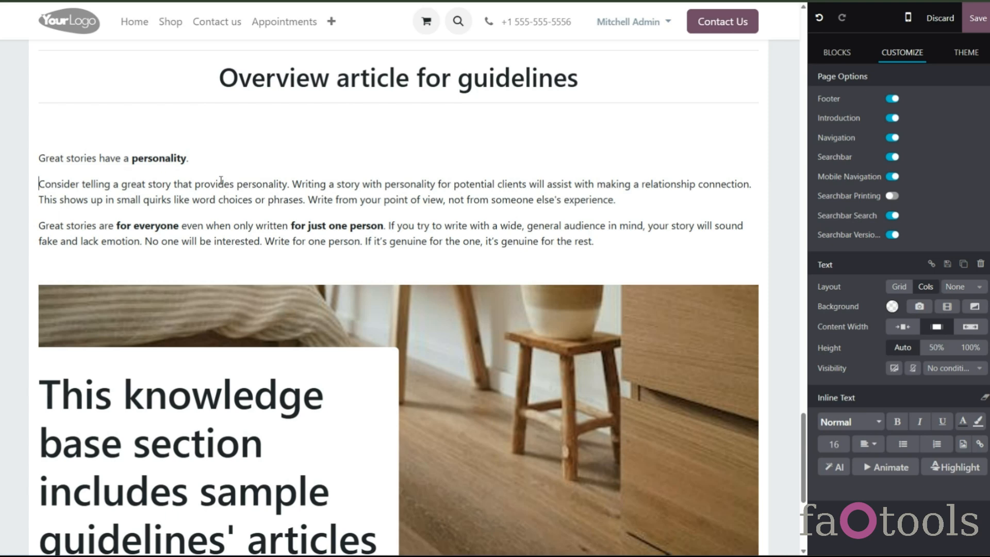
drag(40, 157, 195, 158)
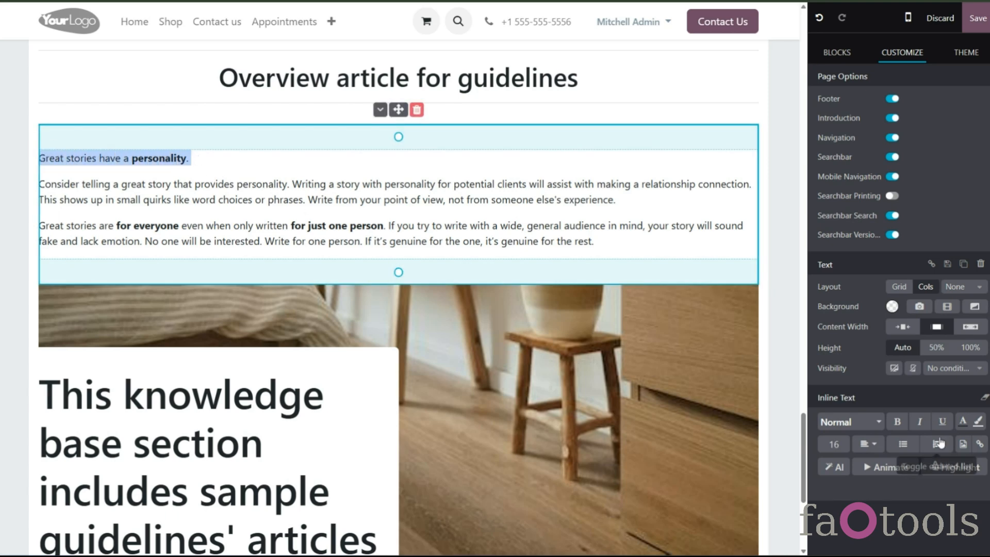
click(882, 424)
click(862, 256)
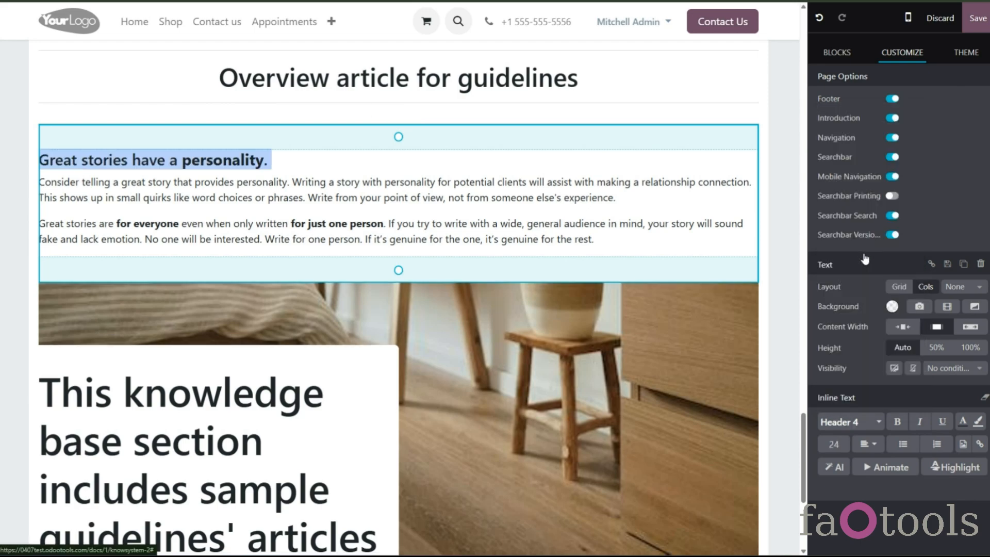
click(978, 18)
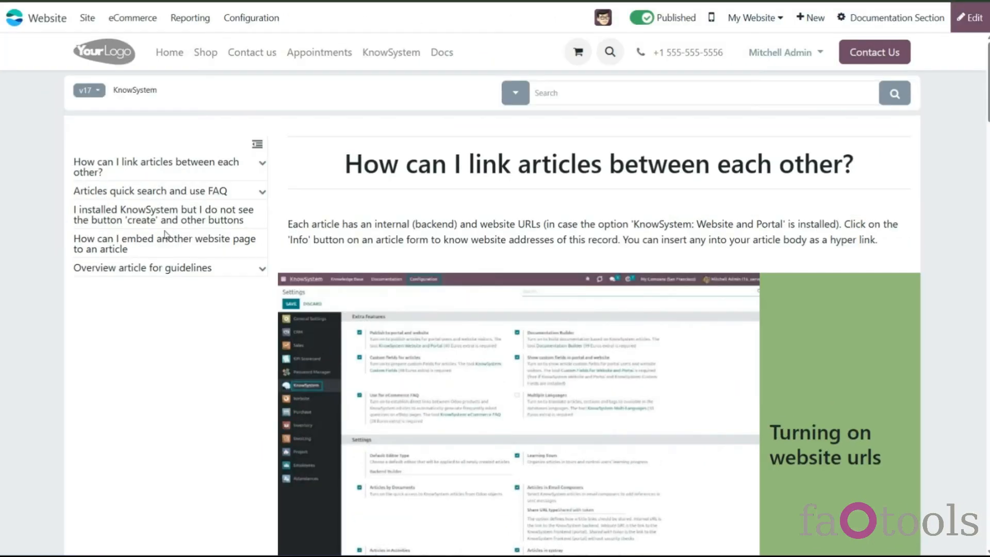
click(186, 261)
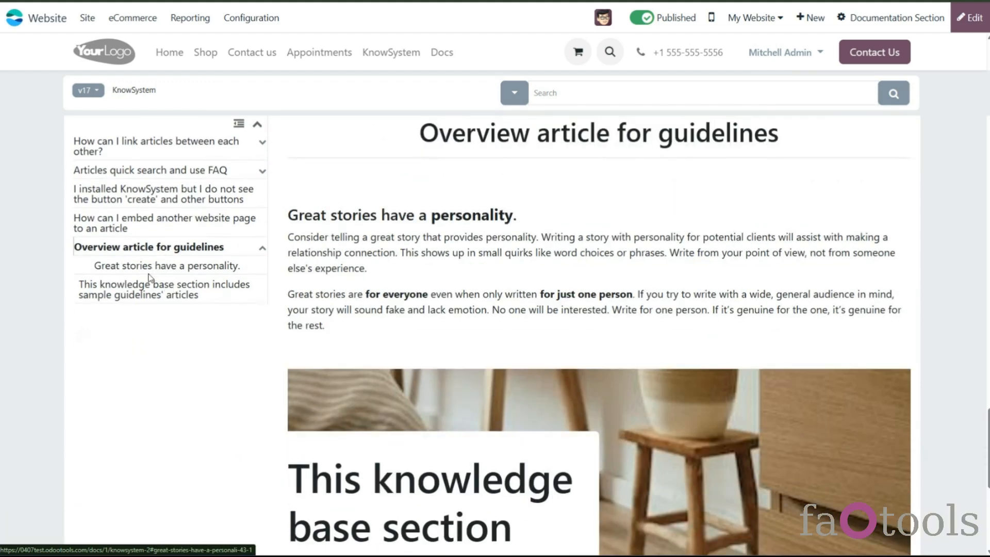
click(173, 267)
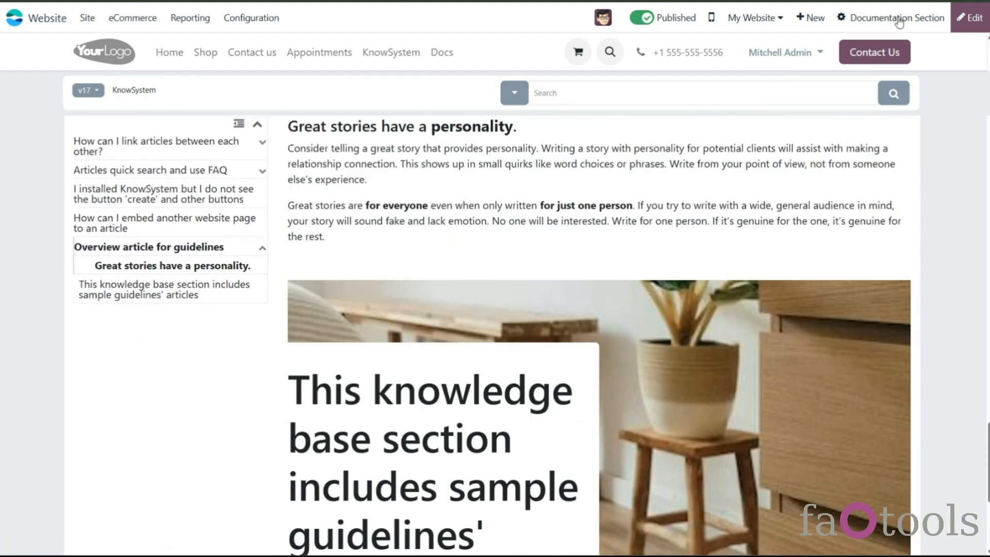
- Turn on the Searchbar Printing page option for the section page and save
click(970, 18)
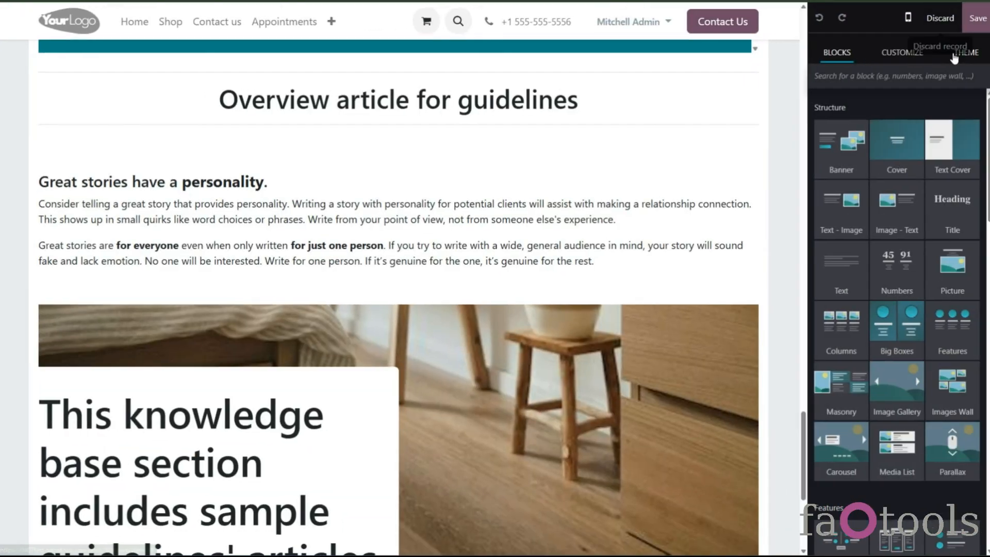
click(904, 53)
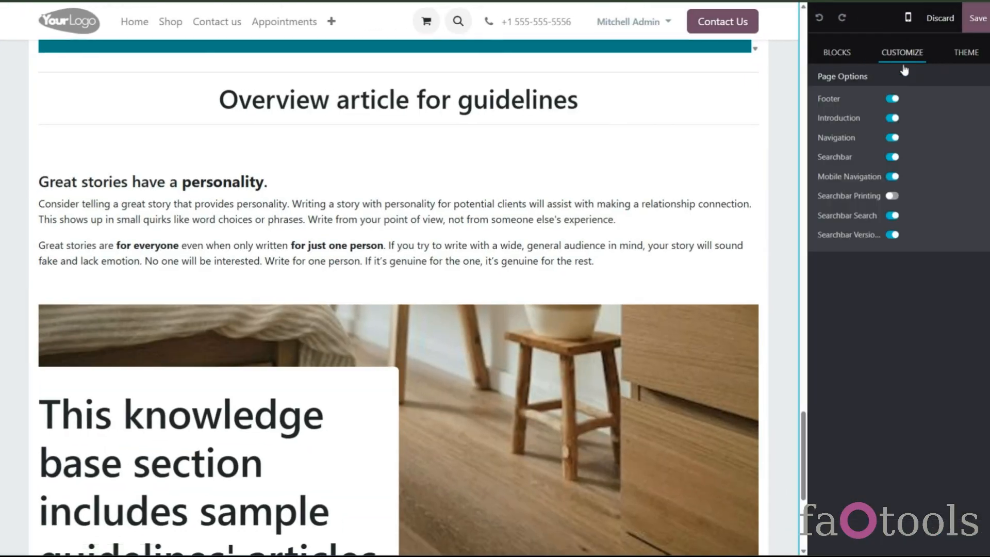
click(890, 197)
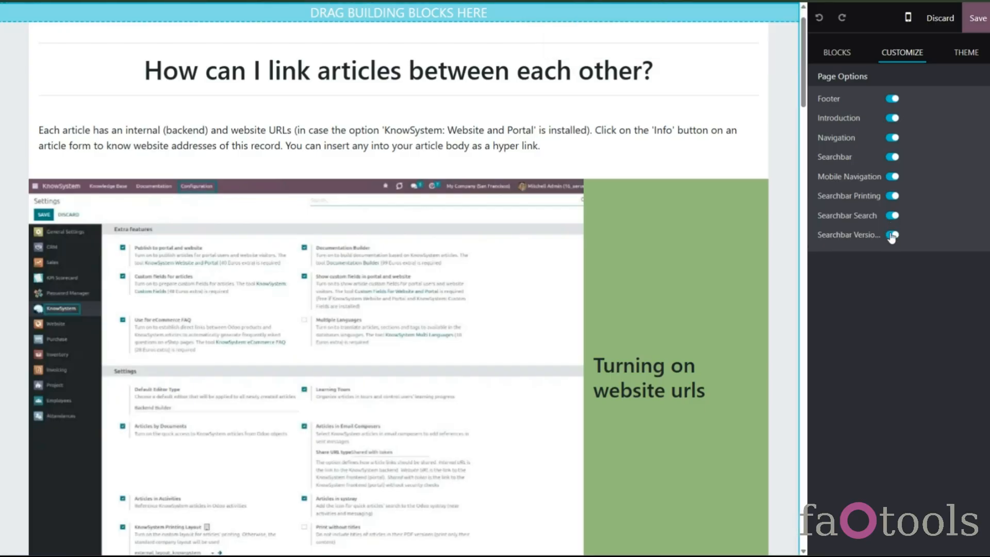
click(978, 18)
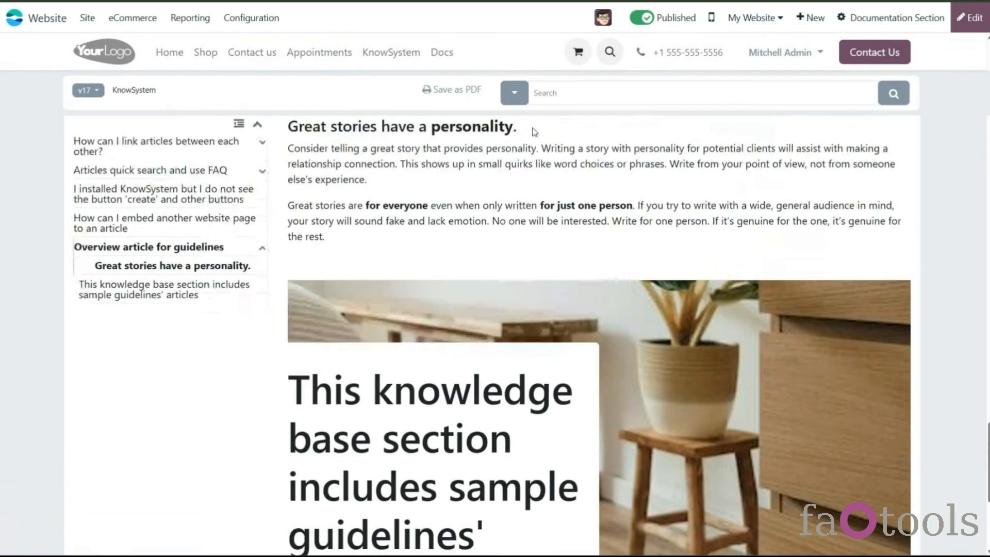
- Open the search mode options next to the section's search bar
drag(988, 444, 988, 42)
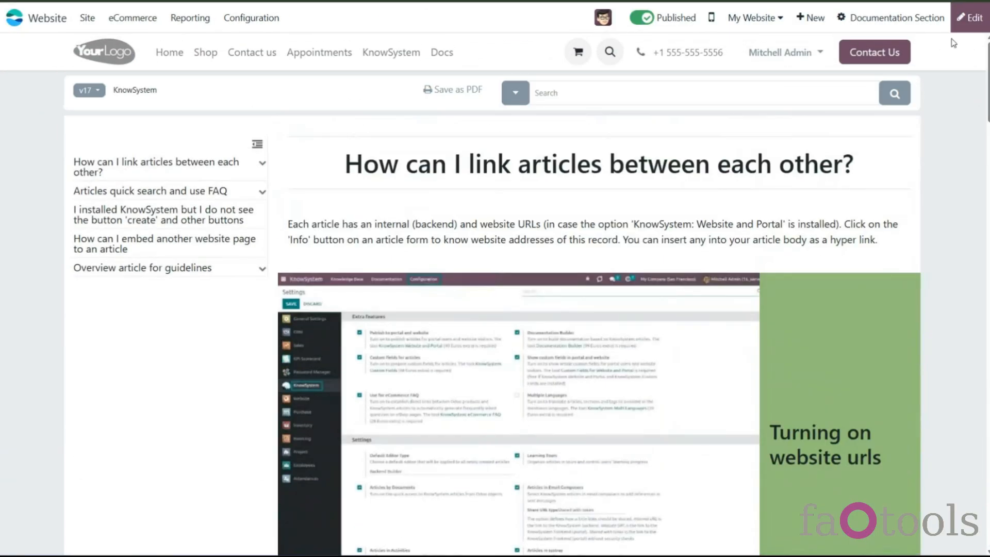
click(515, 95)
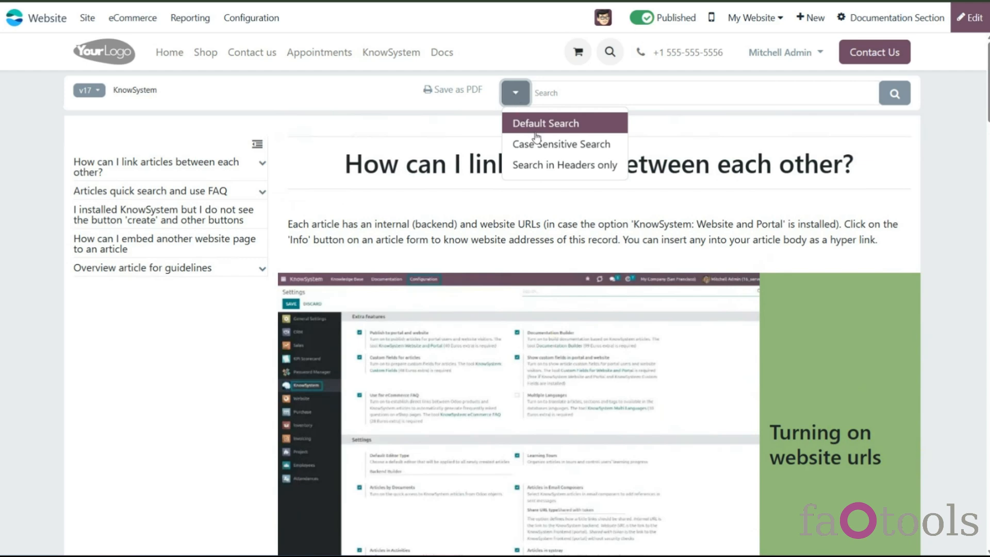
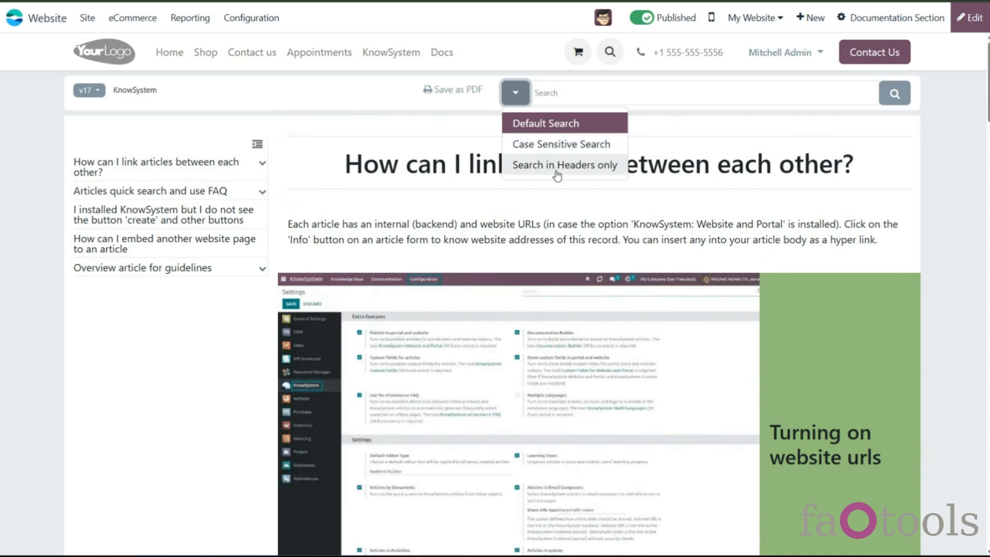
- Switch the section search to Case Sensitive Search and search the documentation for 'website'
click(576, 131)
click(563, 104)
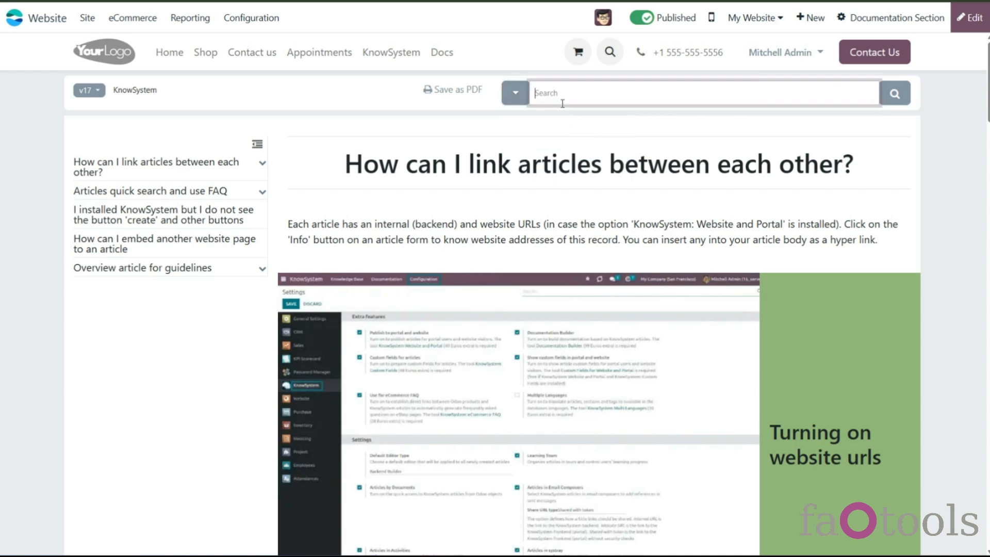
text(website)
key(Return)
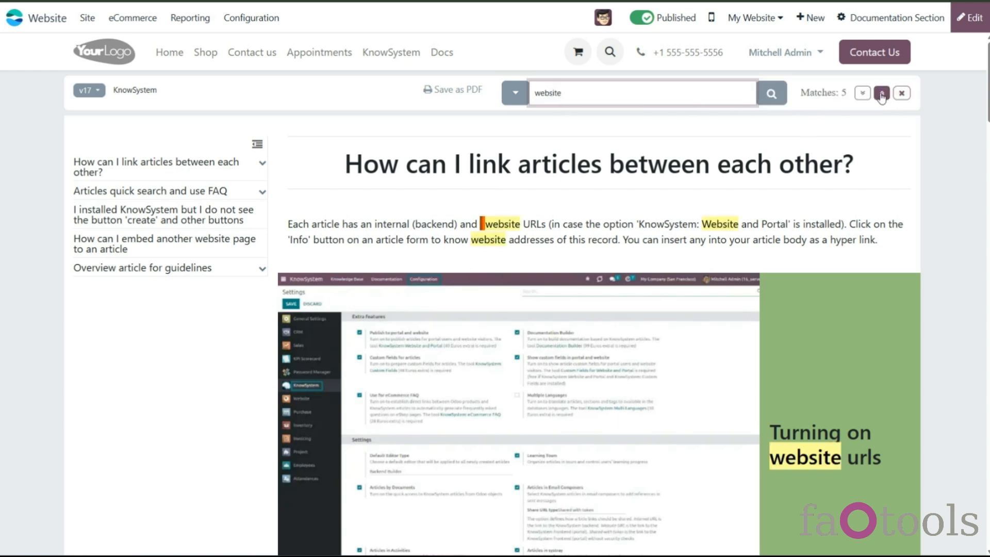
- Step forward and back through the search matches, then close the search results
click(866, 97)
click(865, 97)
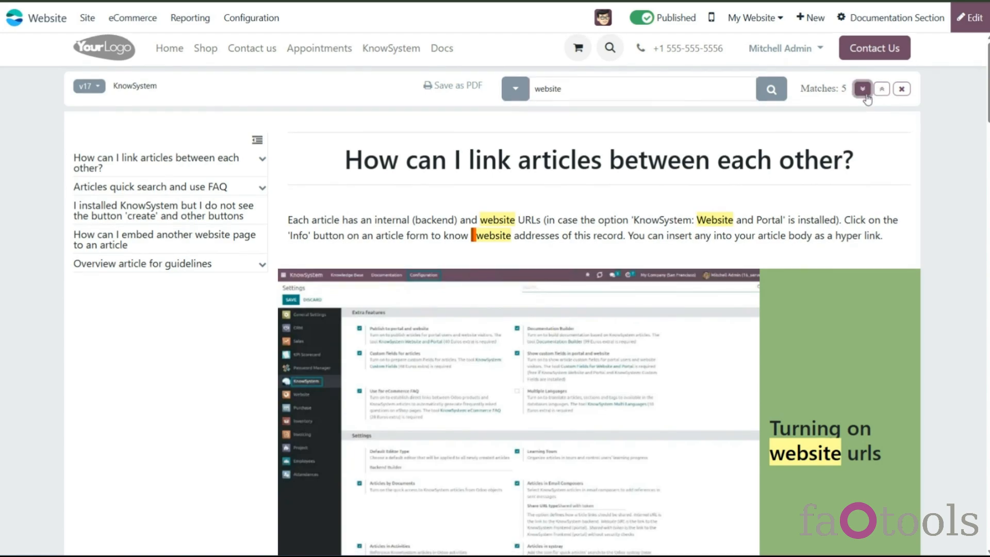
click(866, 96)
click(866, 97)
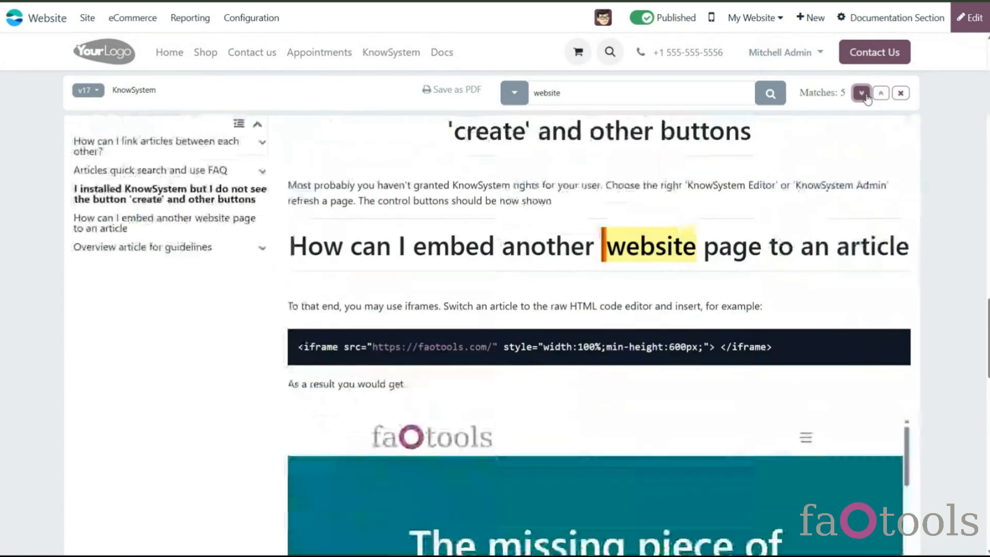
click(880, 97)
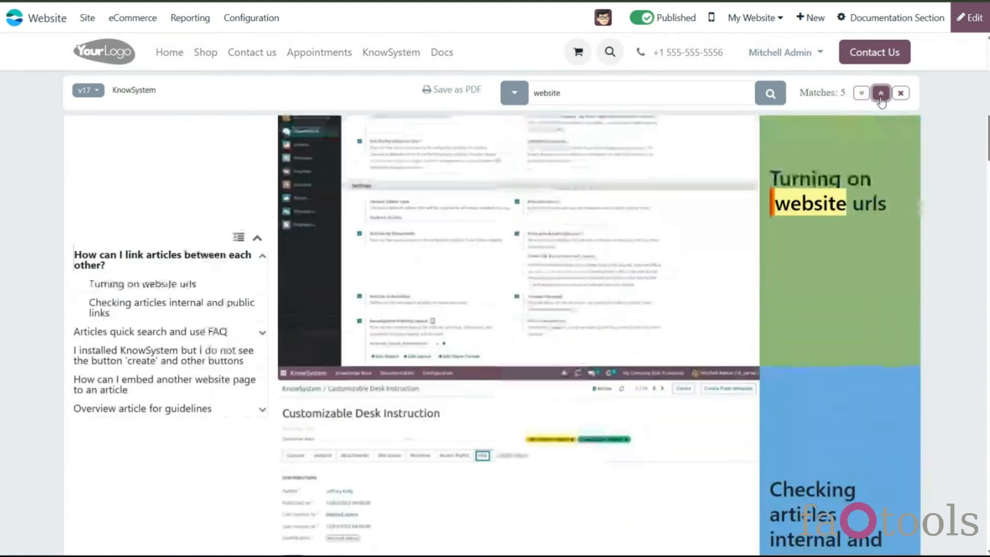
click(881, 101)
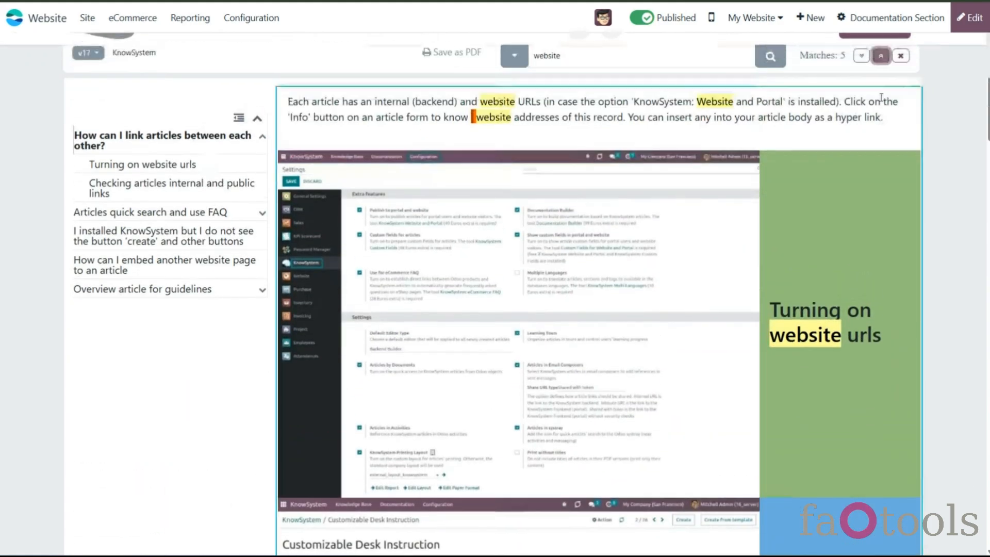
click(901, 91)
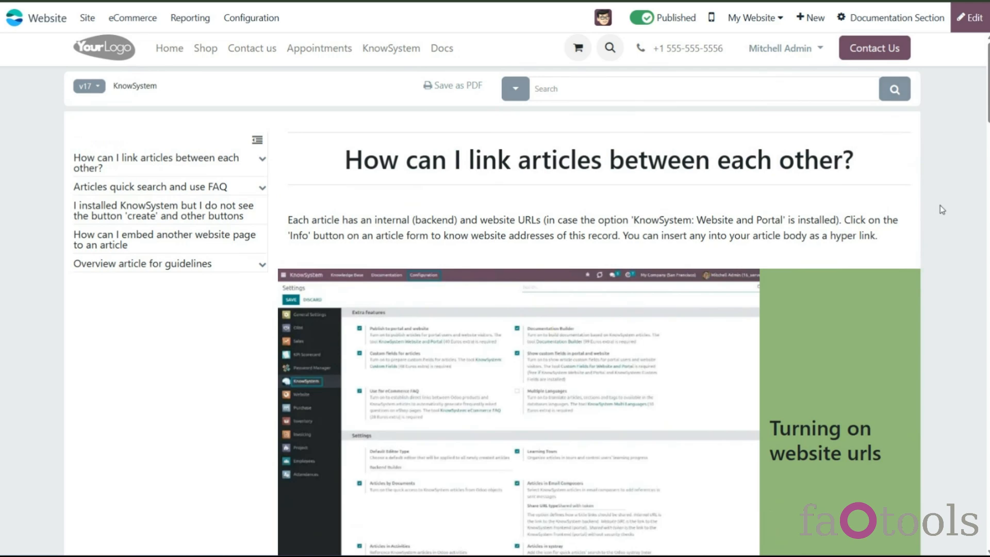
- Preview the documentation page in mobile view, jumping between articles through the collapsible navigation menu, and return to desktop view
click(712, 19)
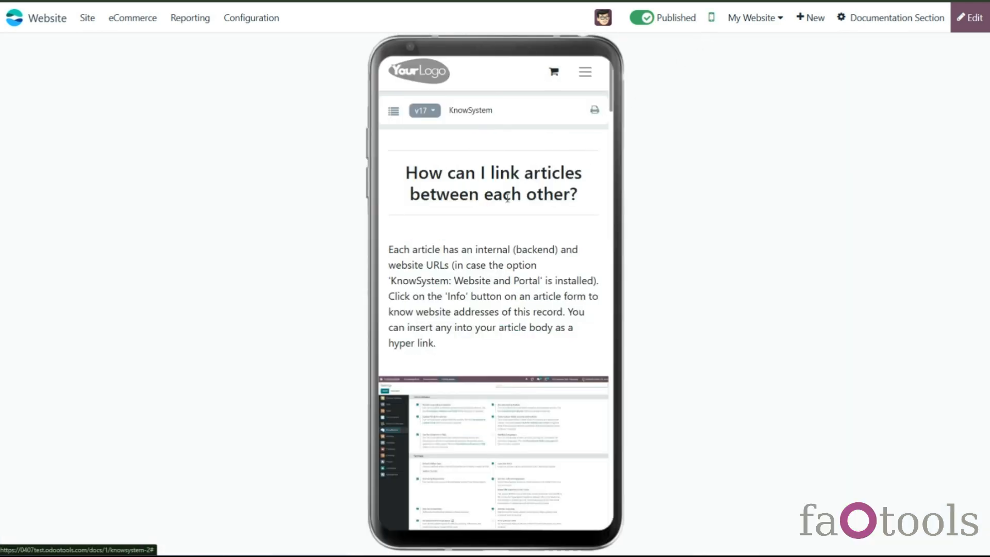
click(394, 111)
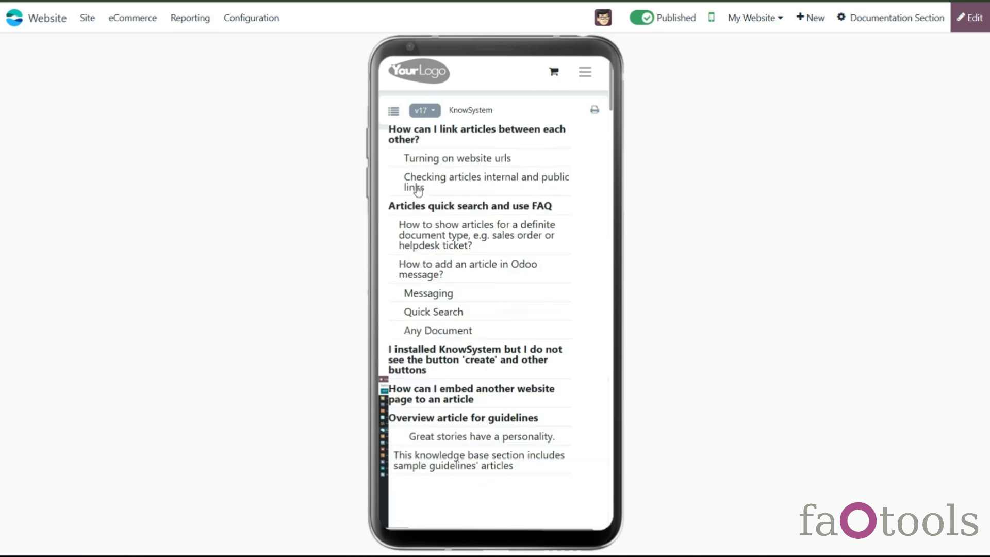
click(452, 159)
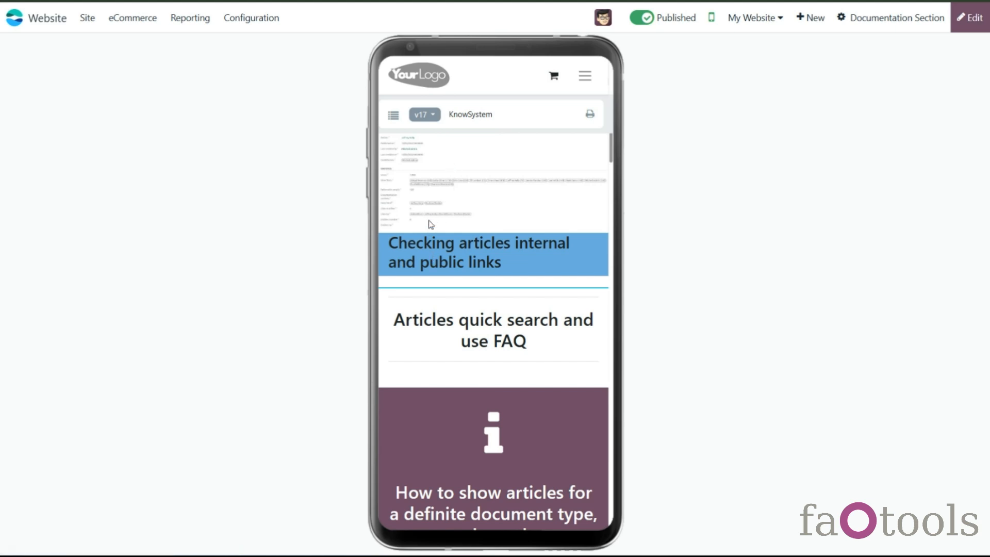
click(393, 116)
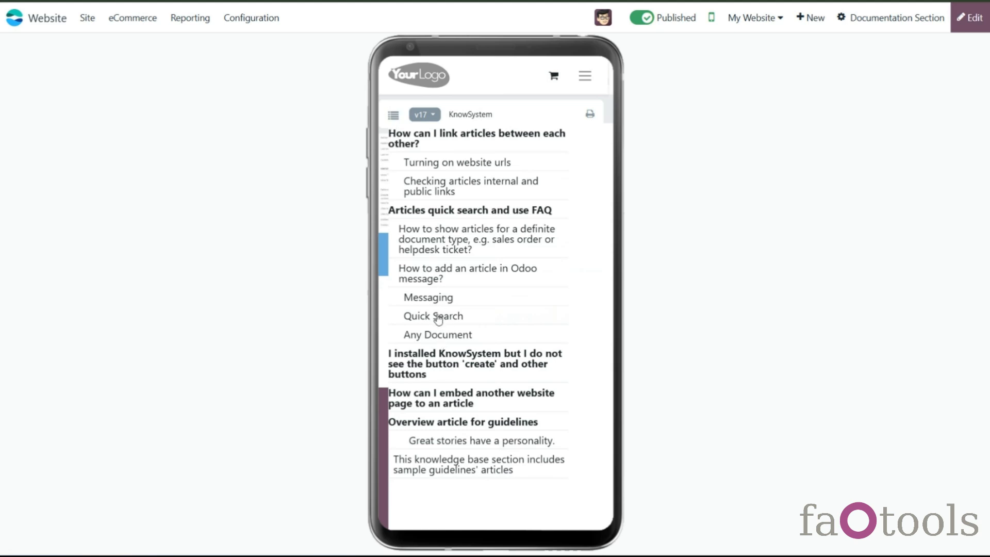
click(438, 333)
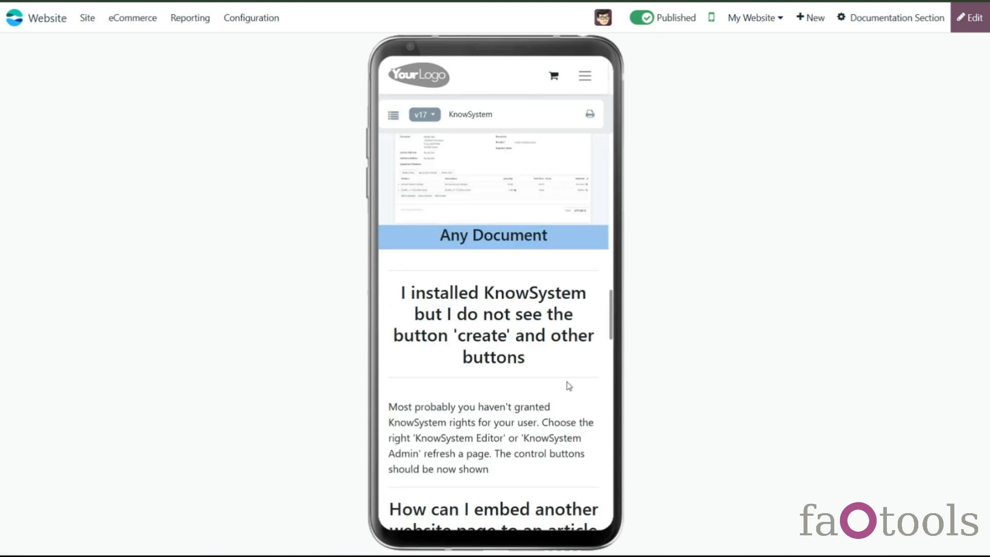
click(393, 115)
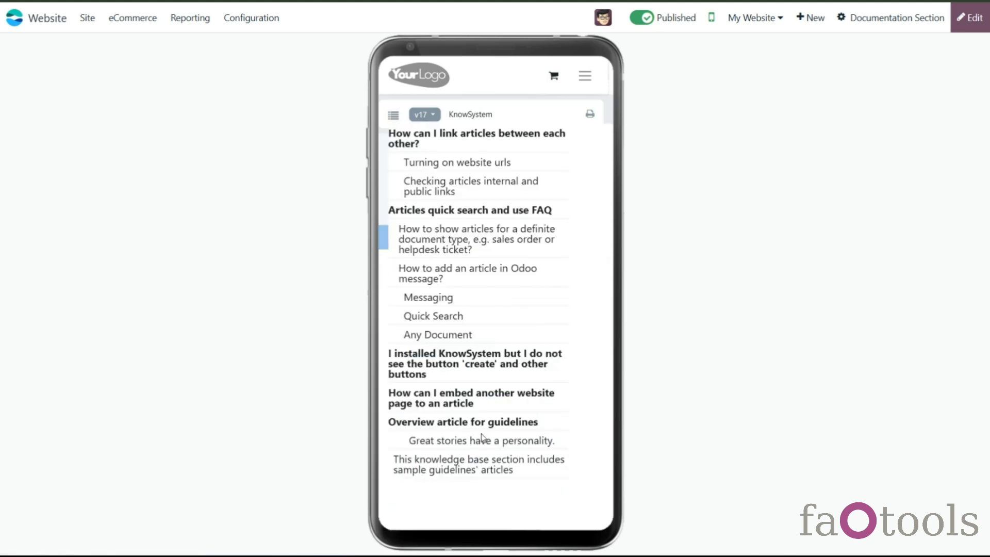
click(473, 478)
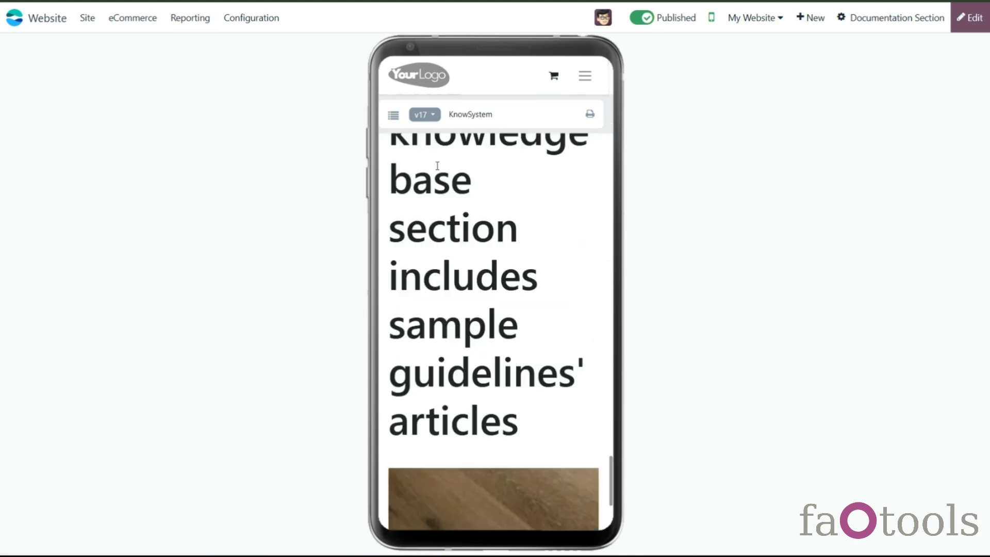
click(393, 116)
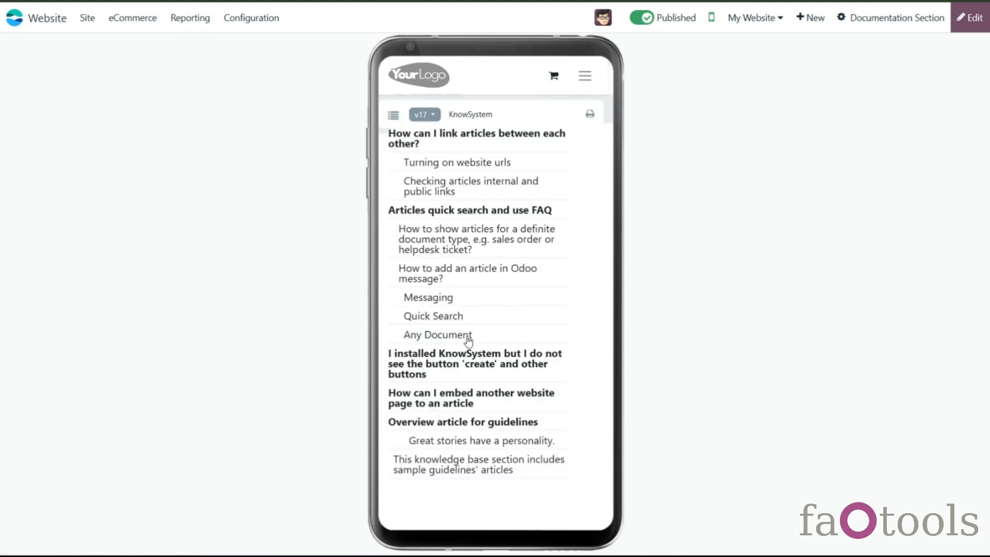
click(452, 319)
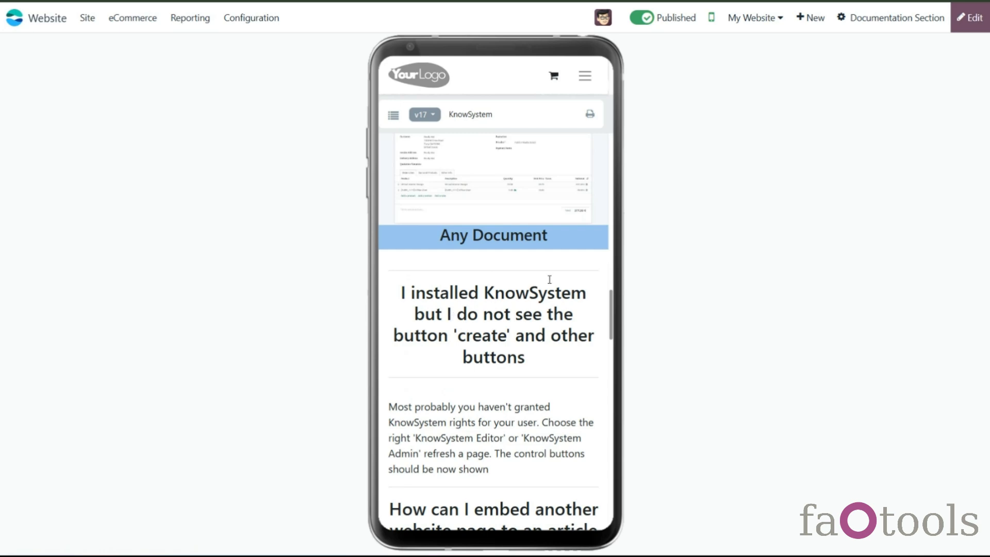
click(712, 18)
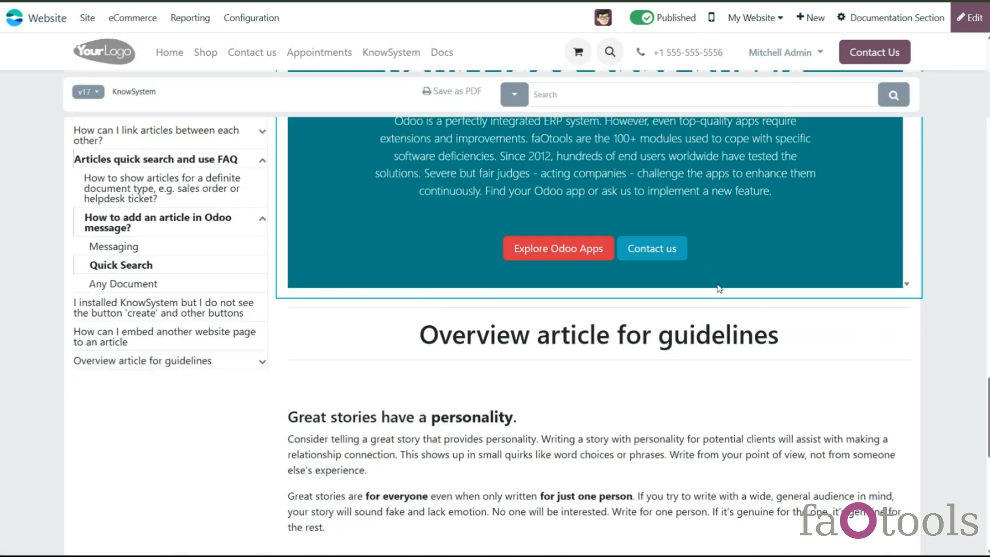
- Save the documentation page as PDF and scroll through the generated document
drag(987, 399, 987, 60)
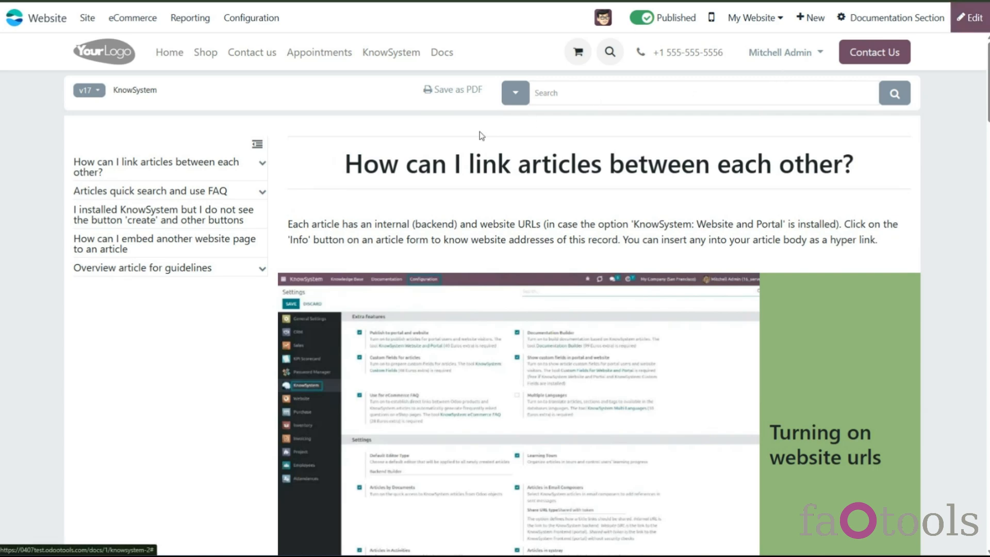
click(453, 90)
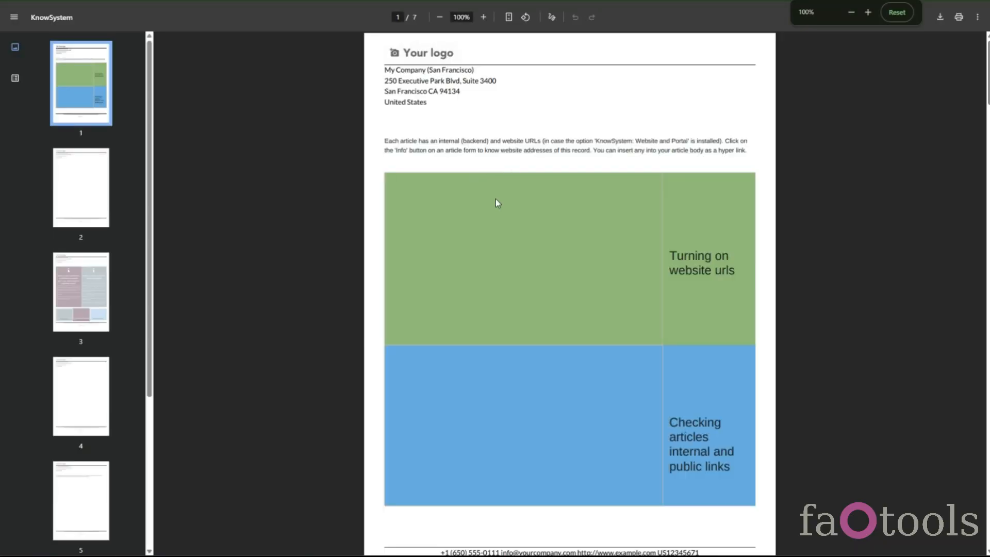
drag(988, 85, 988, 495)
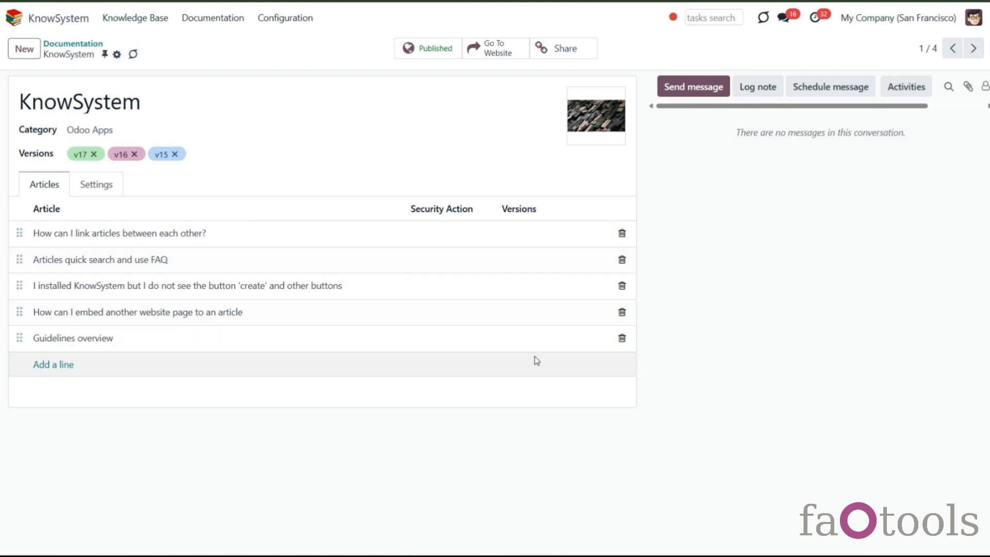
- Assign versions v16 and v17 to the 'How can I link articles between each other?' article line of the section
click(526, 235)
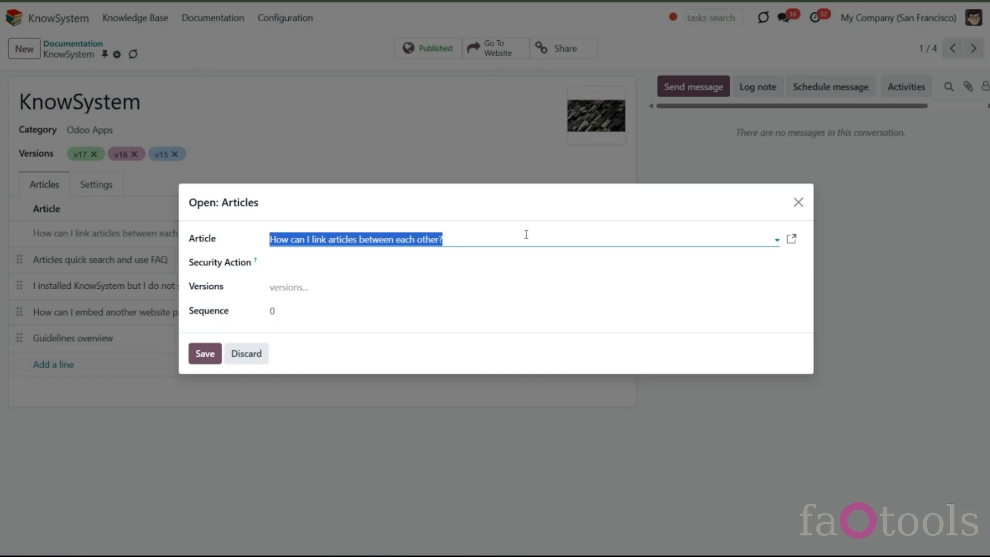
click(352, 285)
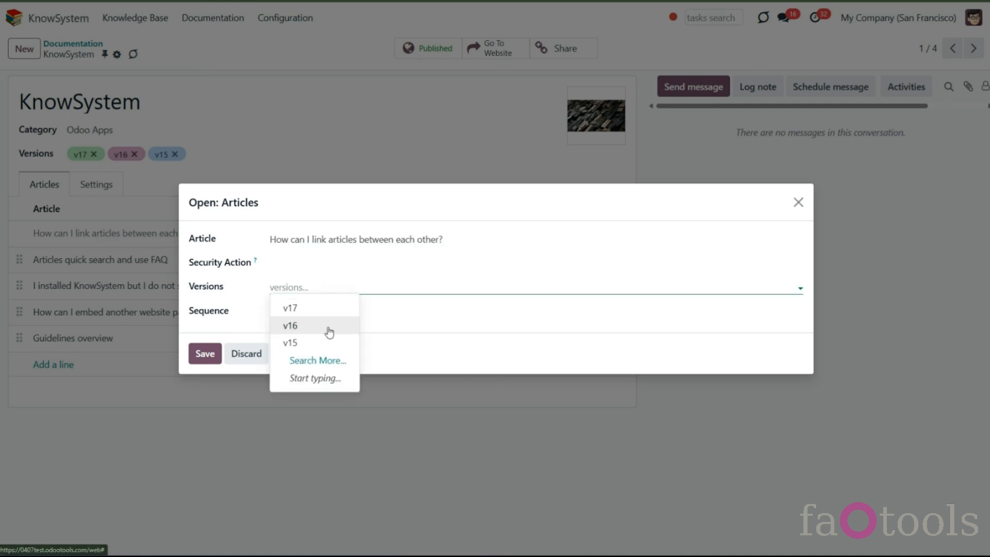
click(336, 326)
click(354, 286)
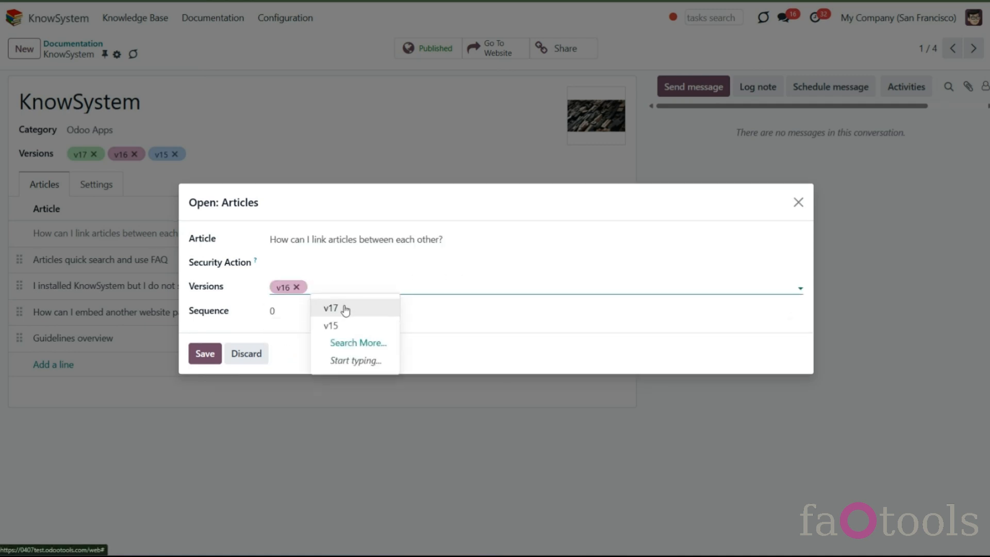
click(347, 310)
click(213, 355)
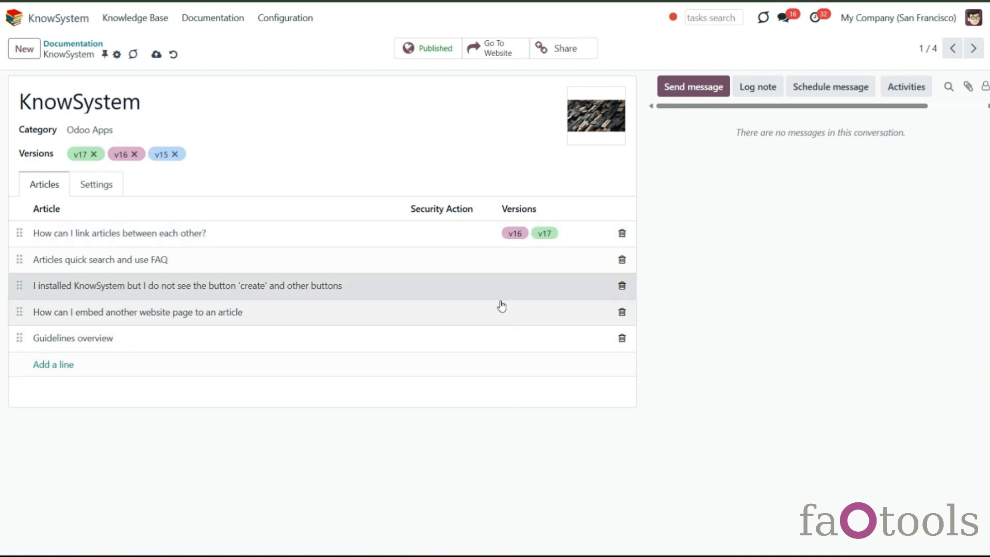
- Assign version v15 to the 'I installed KnowSystem but I do not see the button 'create' and other buttons' article line
click(506, 304)
click(338, 286)
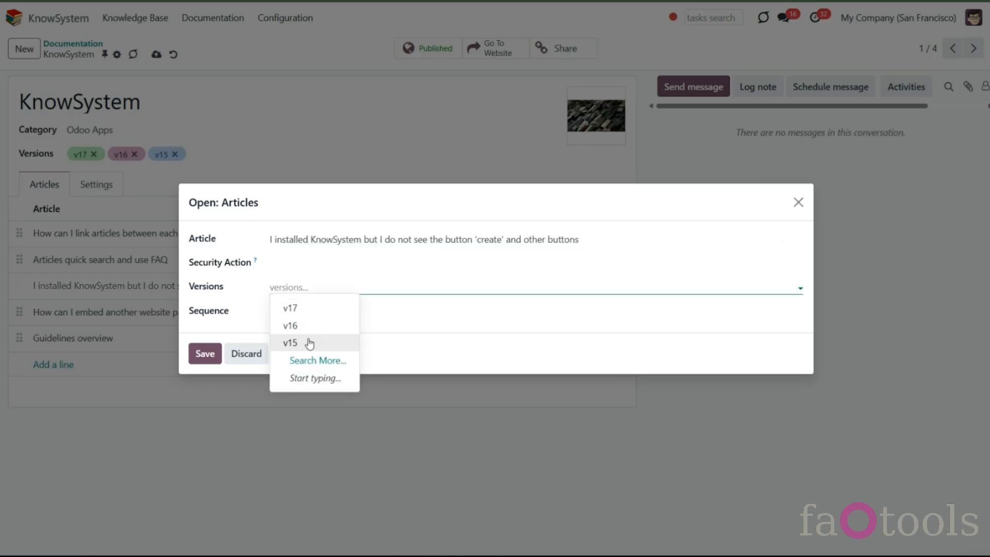
click(289, 342)
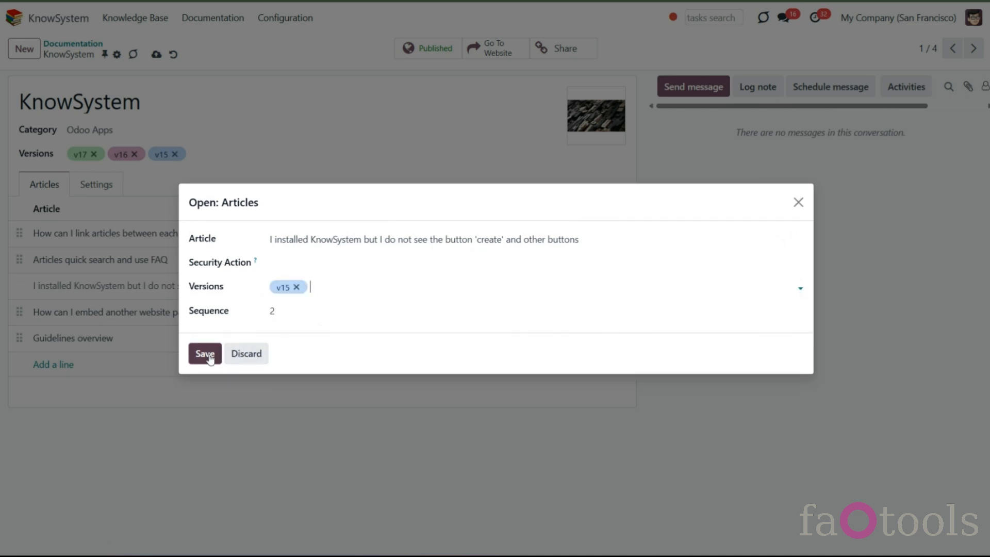
click(205, 354)
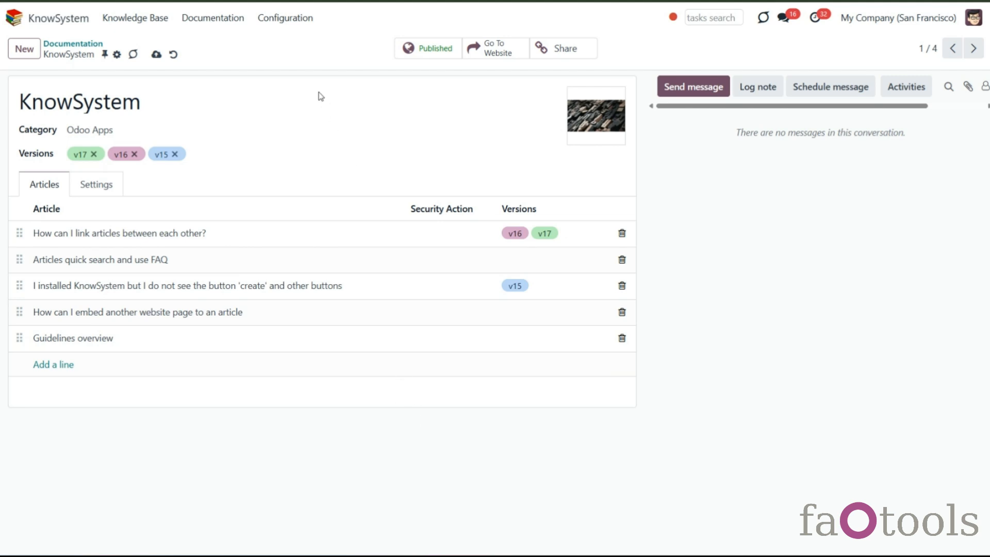
- Open the KnowSystem settings and examine the Versioning option under Documentation Builder
click(287, 20)
click(309, 193)
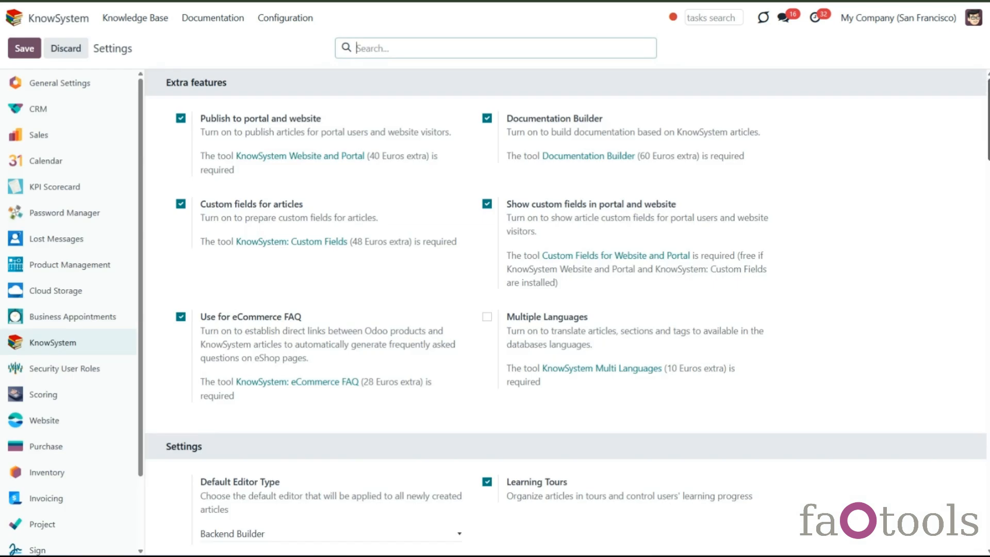
scroll(565, 311, down, 20)
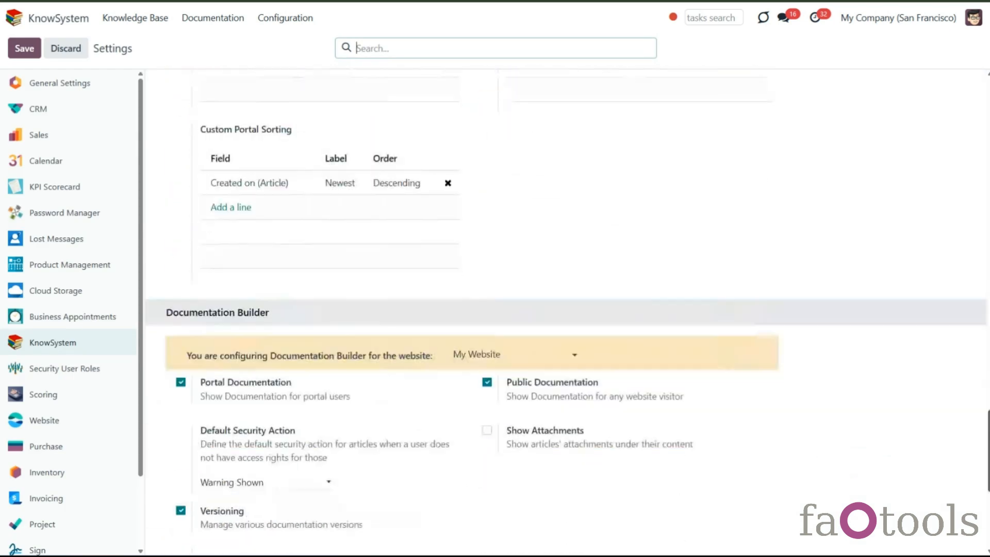
scroll(566, 315, down, 4)
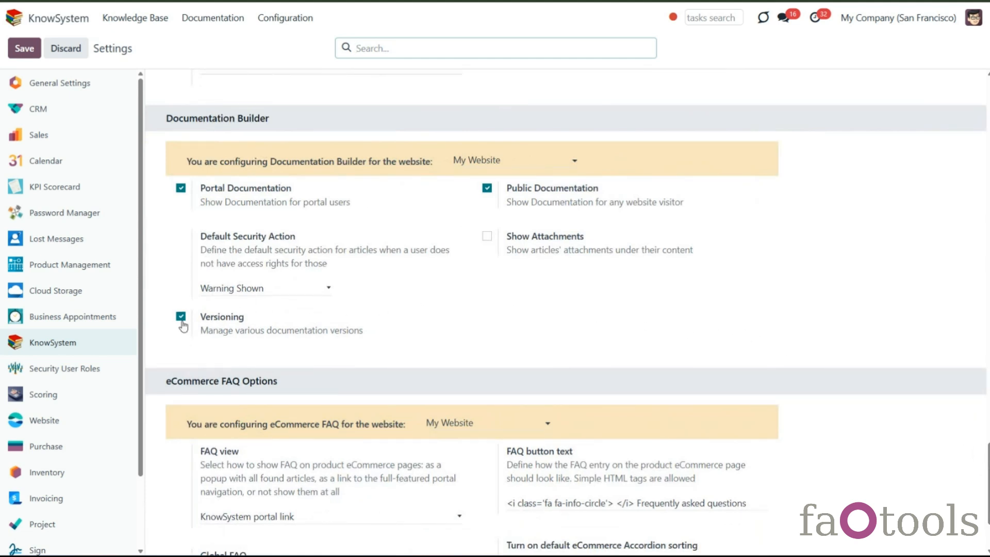
- Create a new documentation version named v14, save it, and publish it
click(219, 20)
click(229, 77)
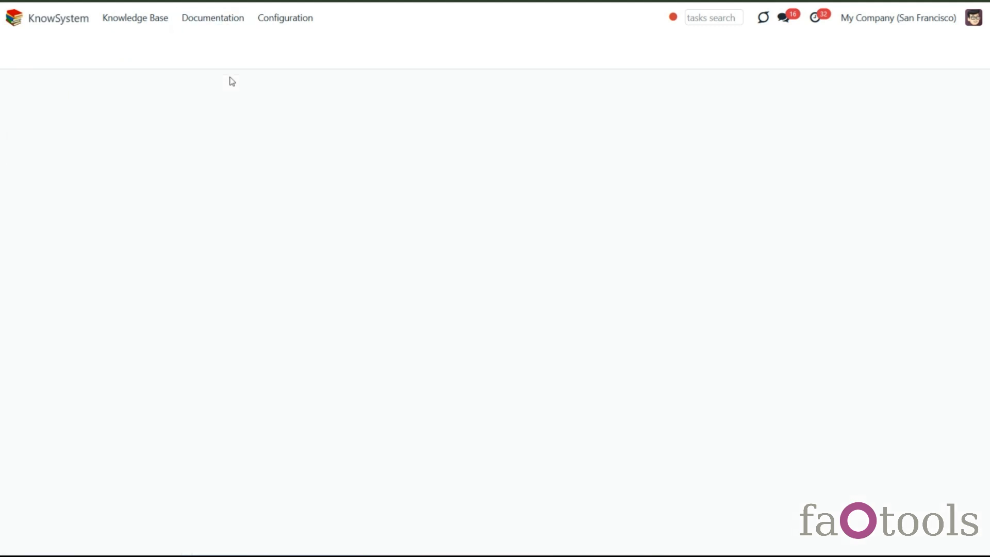
click(26, 52)
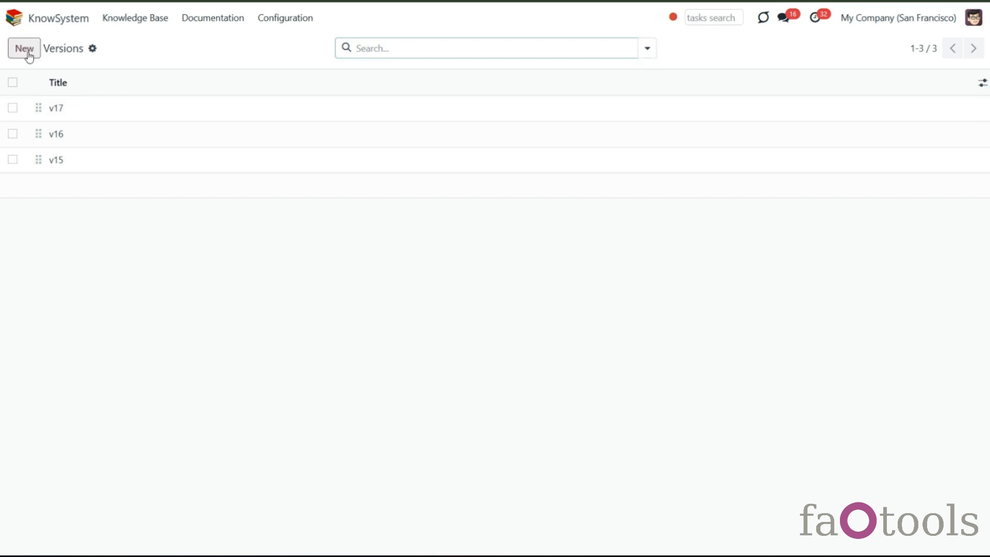
text(v14)
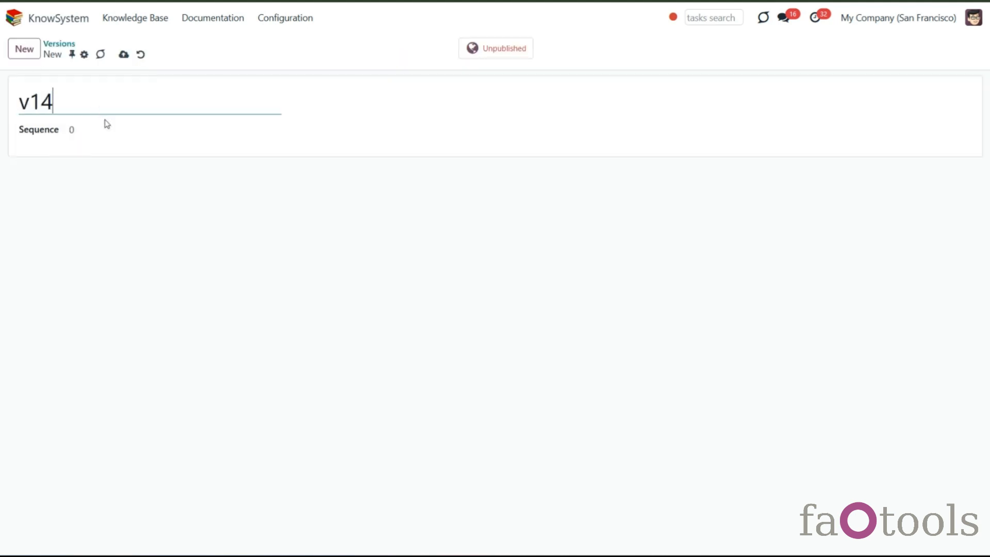
click(121, 55)
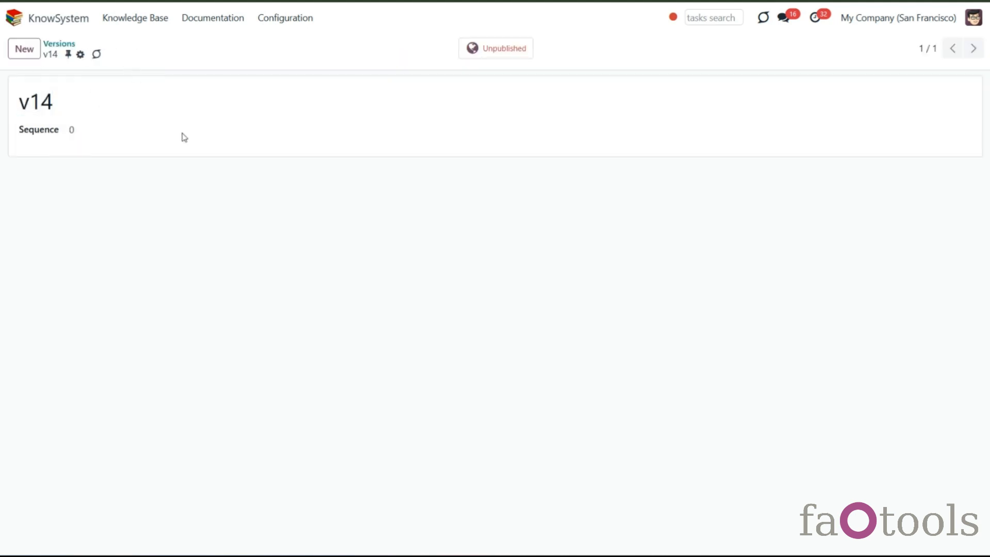
click(484, 54)
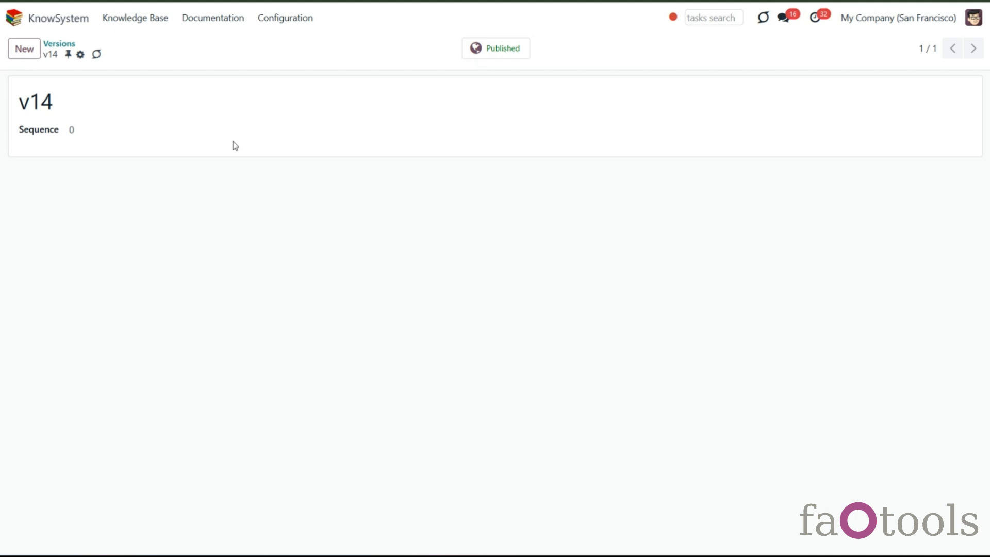
- Open the FAQ documentation section and add versions v17, v16, v15 and v14 to it, then save
click(205, 20)
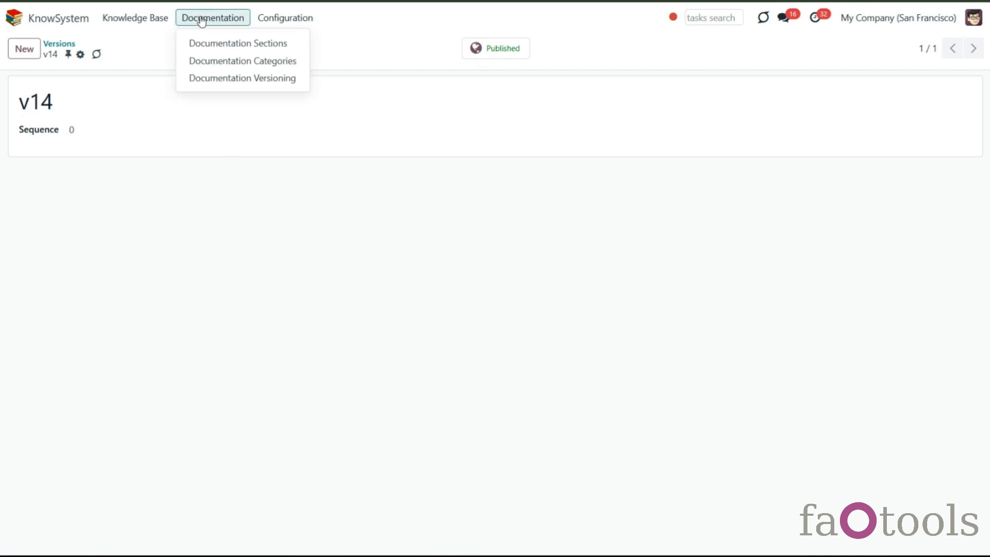
click(216, 44)
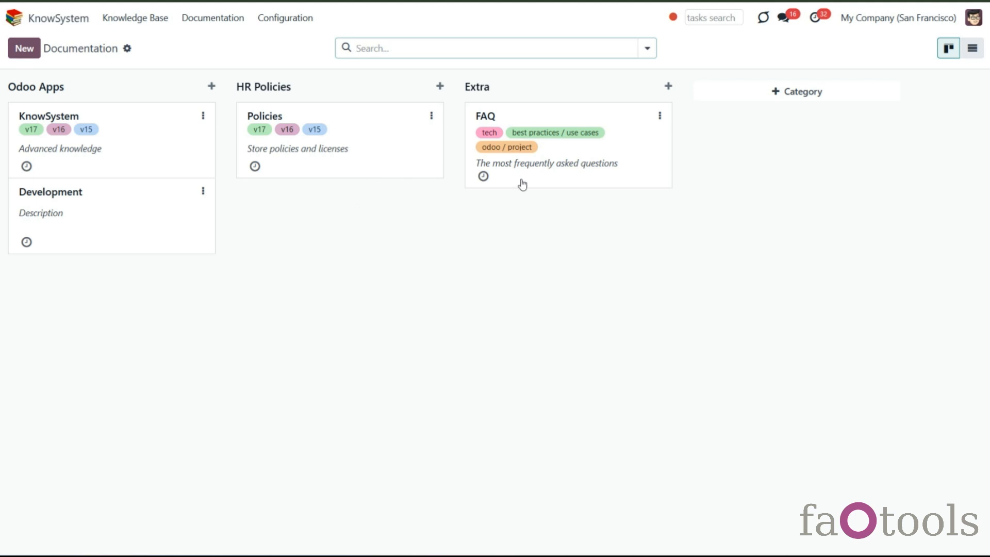
click(561, 179)
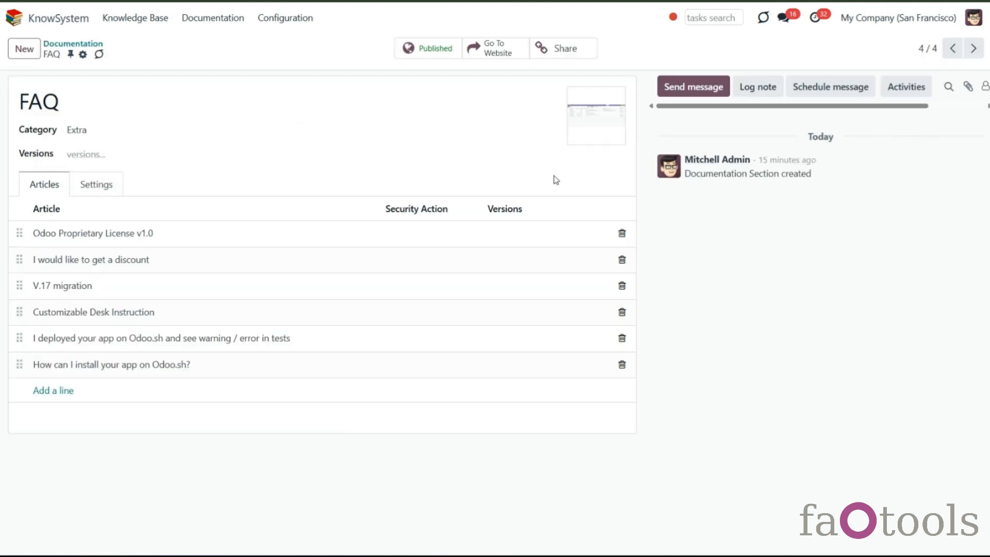
click(140, 154)
click(129, 172)
click(172, 156)
click(165, 174)
click(190, 155)
click(189, 175)
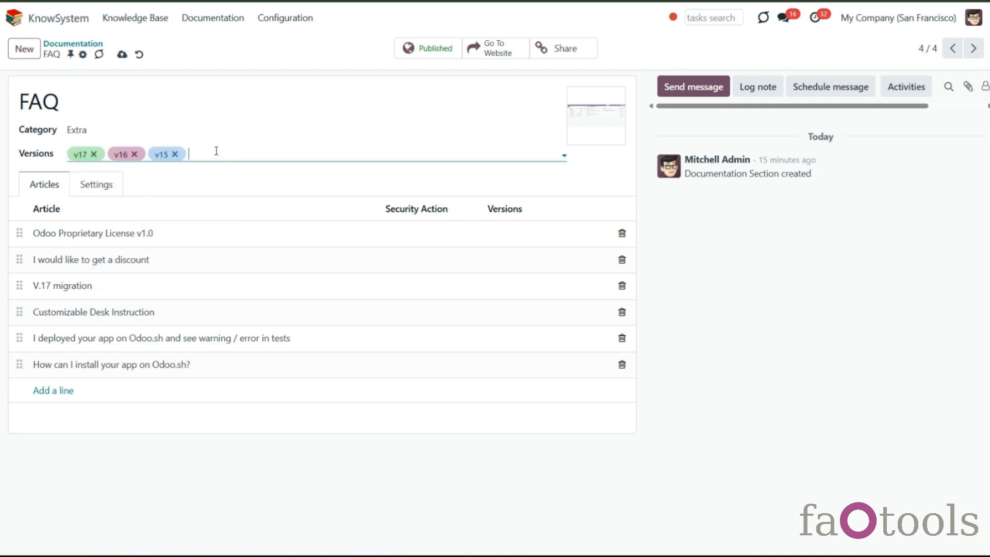
click(216, 151)
click(210, 175)
click(121, 55)
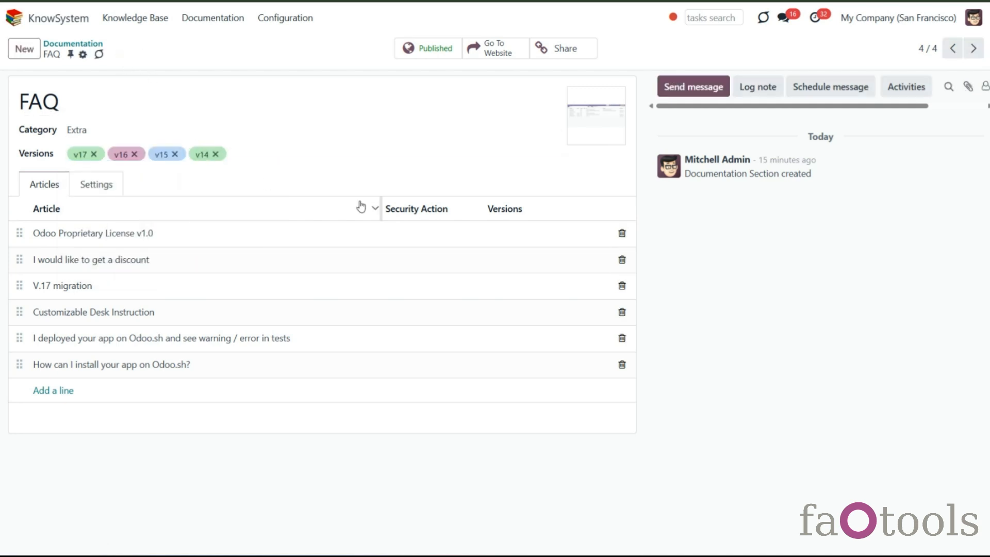
- Assign versions v17 and v16 to the 'Odoo Proprietary License v1.0' article line
click(511, 239)
click(345, 290)
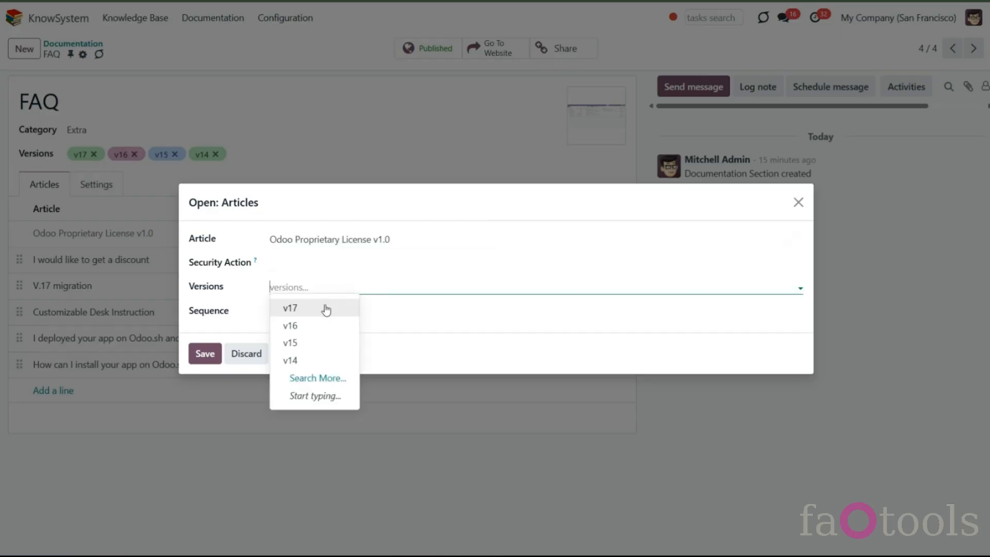
click(329, 308)
click(342, 287)
click(345, 308)
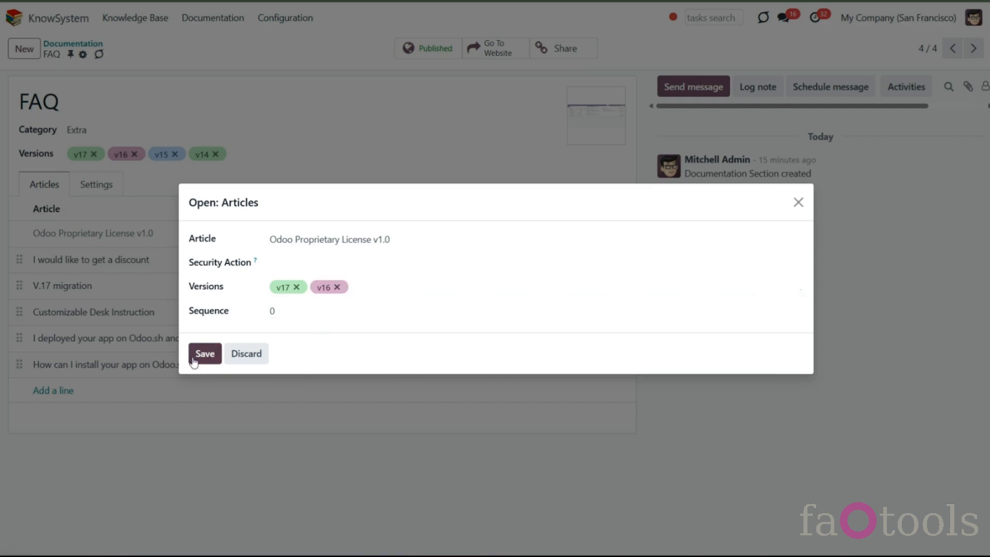
click(194, 361)
- Assign version v17 to the 'I would like to get a discount' article line
click(500, 268)
click(311, 288)
click(283, 308)
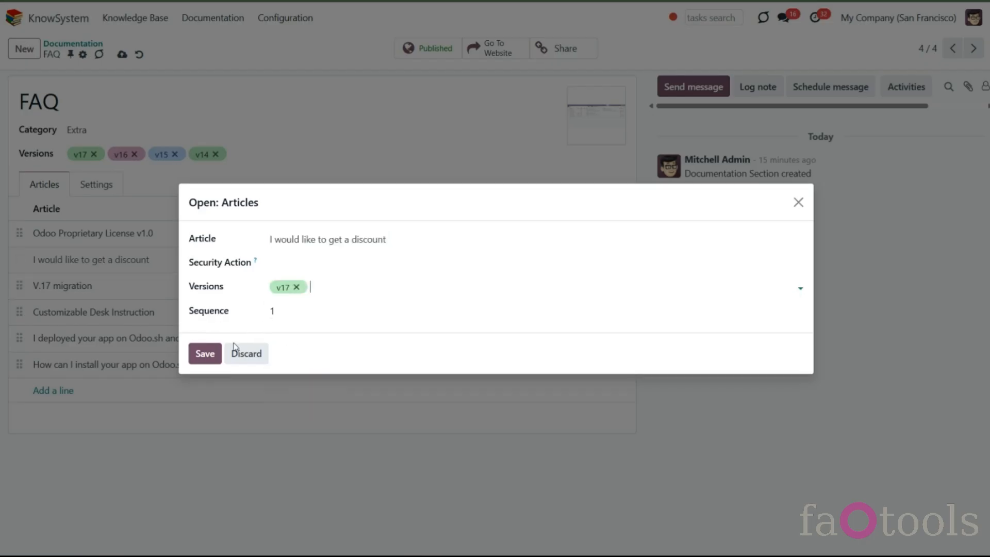
click(205, 354)
- Assign versions v17 and v15 to the 'V.17 migration' article line
click(443, 287)
click(330, 287)
click(289, 307)
click(325, 289)
click(332, 323)
click(204, 353)
- Assign version v14 to the 'Customizable Desk Instruction' article line
click(518, 313)
click(309, 288)
click(302, 361)
click(205, 353)
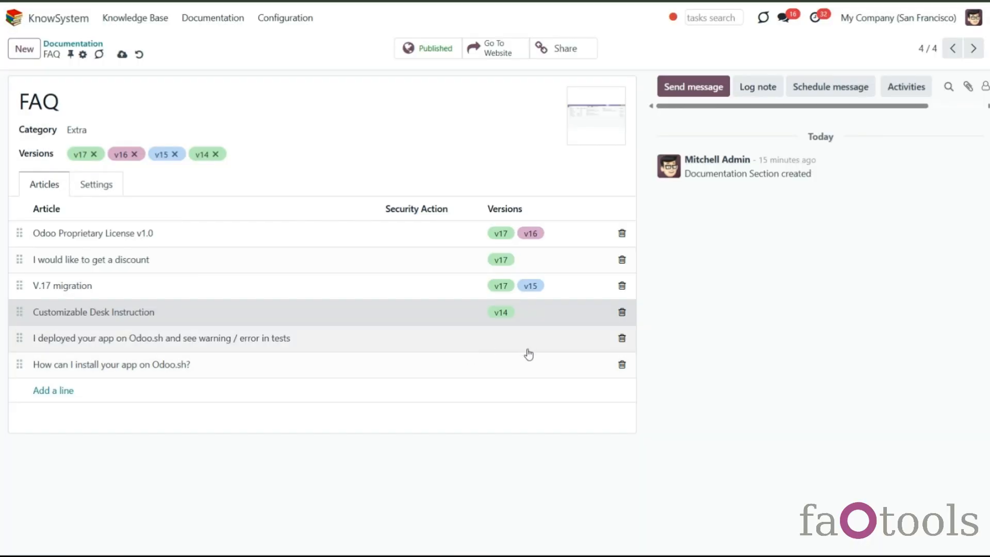
- Assign version v15 to the 'I deployed your app on Odoo.sh and see warning / error in tests' line and save the section
click(511, 341)
click(313, 288)
click(314, 343)
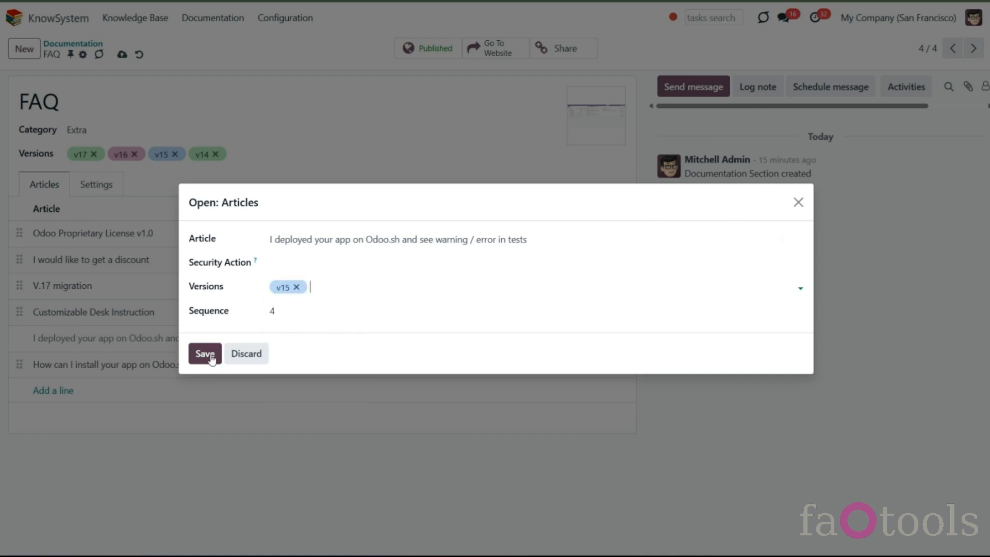
click(205, 354)
click(122, 54)
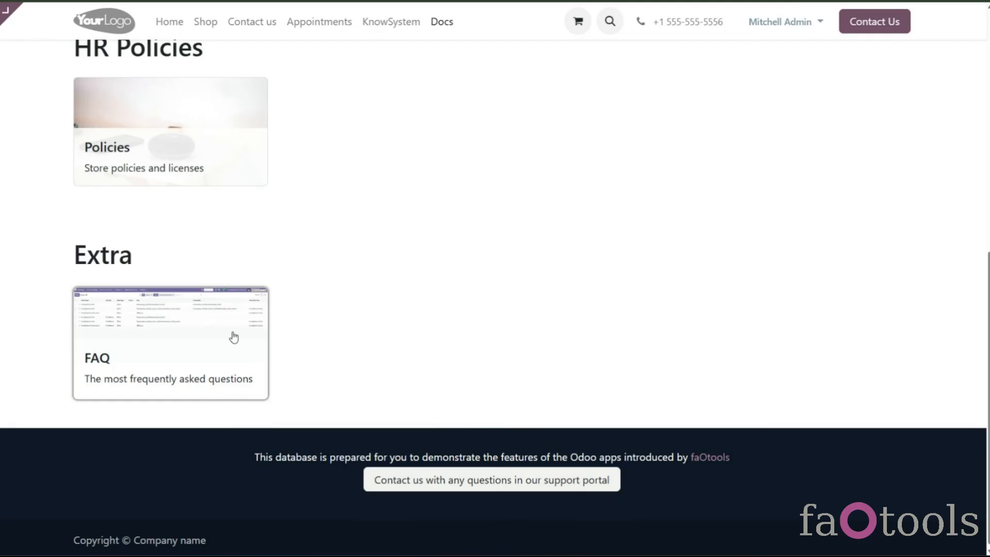
- Open the public FAQ documentation and switch between versions v16, v15 and v14 to compare the listed articles
click(233, 337)
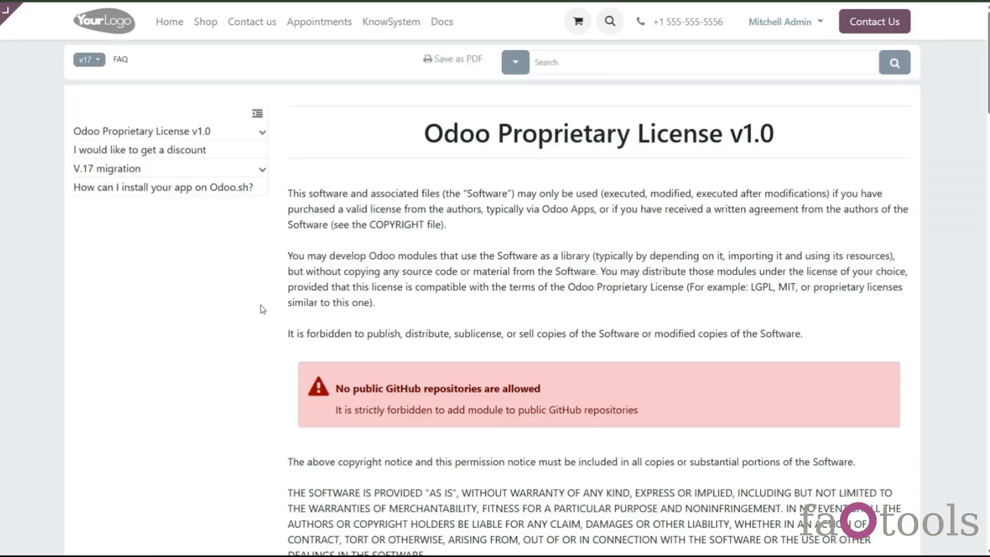
click(95, 67)
click(94, 104)
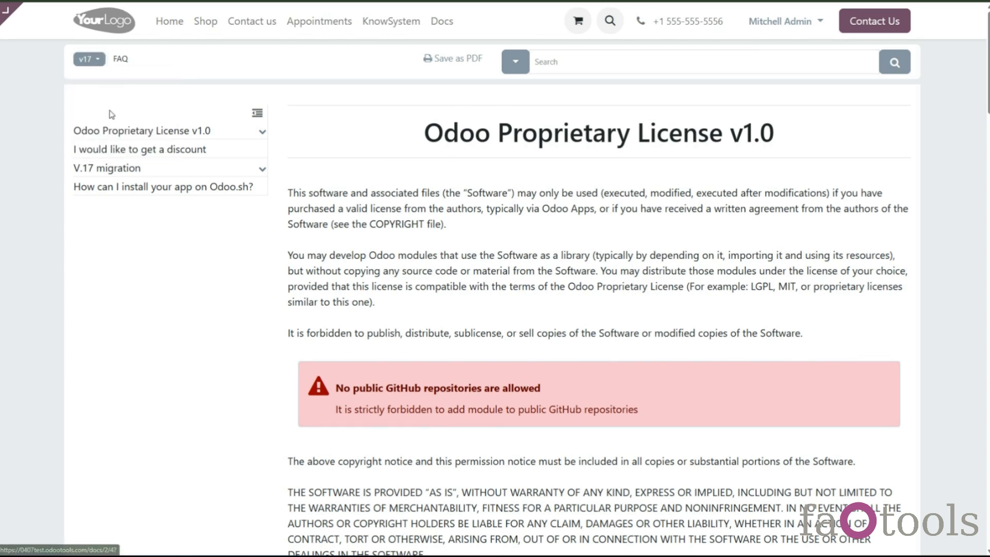
click(91, 62)
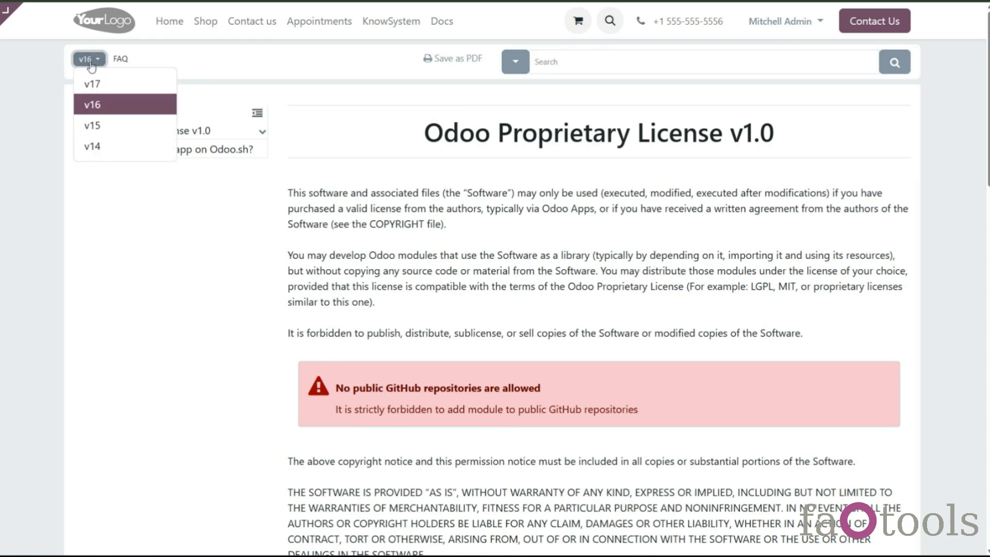
click(111, 129)
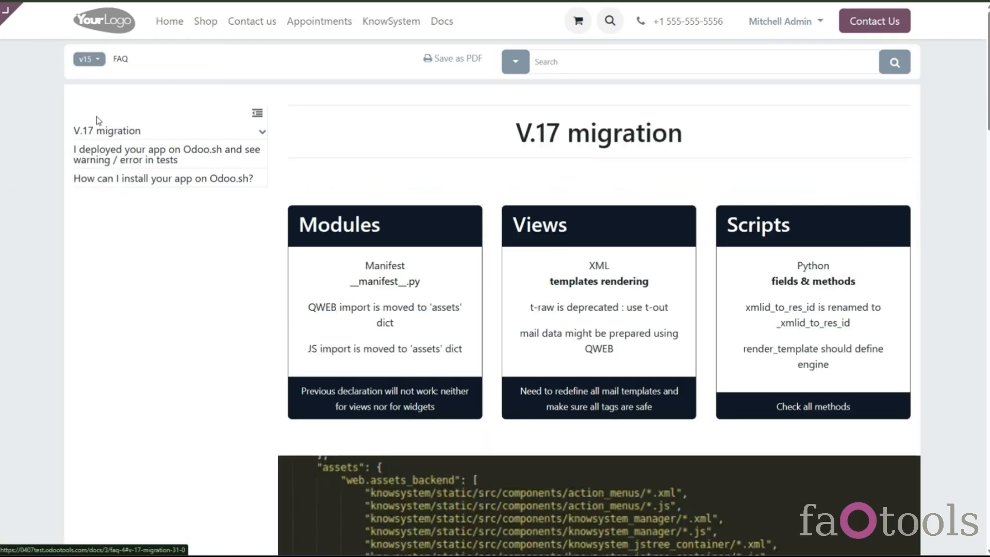
click(86, 60)
click(99, 146)
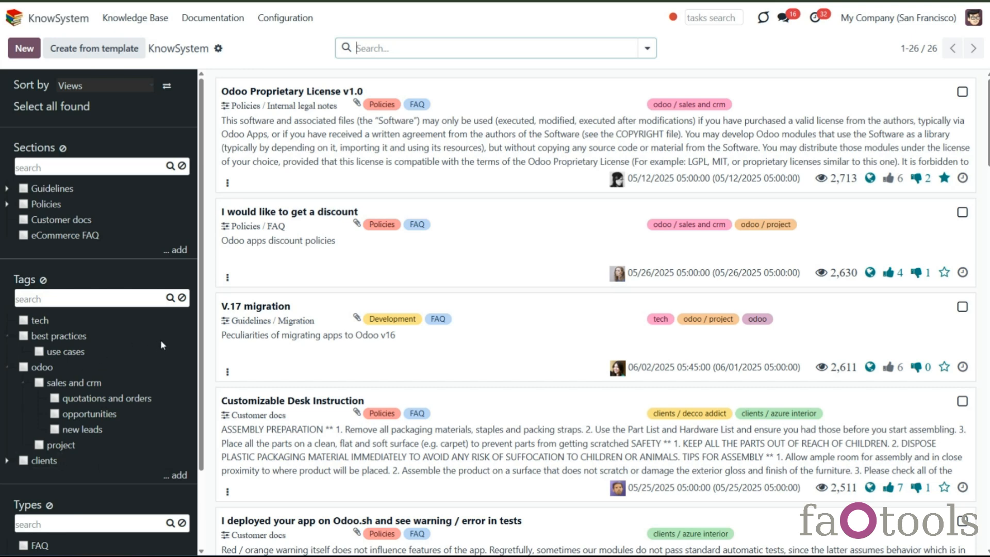
- Open the Extra documentation category and publish it
click(227, 19)
click(230, 62)
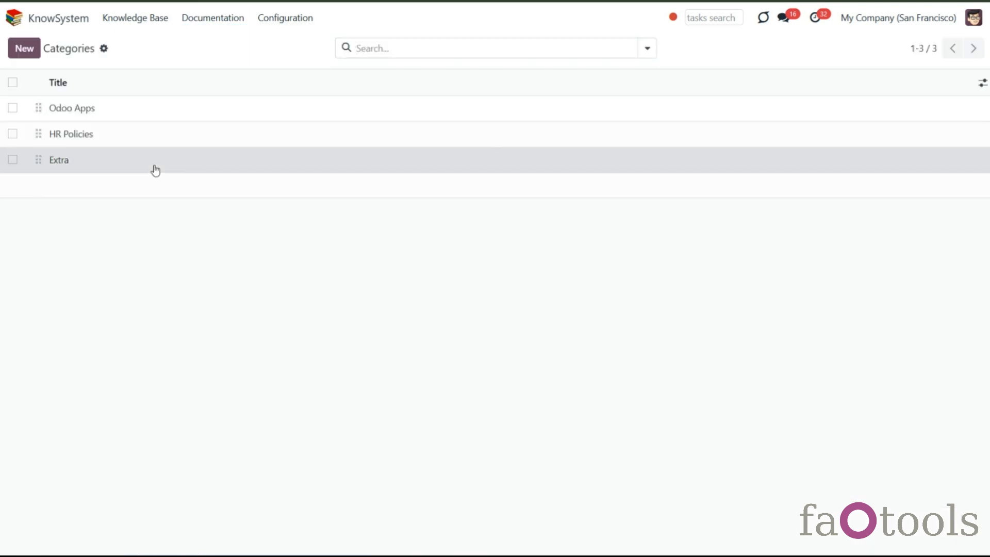
click(155, 166)
click(500, 53)
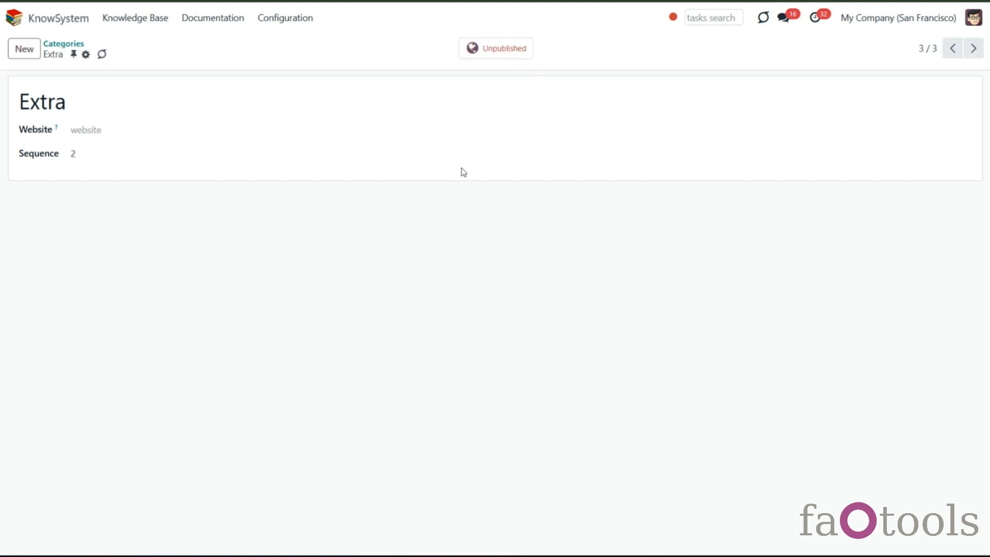
click(502, 56)
- Open the Development documentation section and add the tags tech and odoo / sales and crm in its settings, then save
click(218, 22)
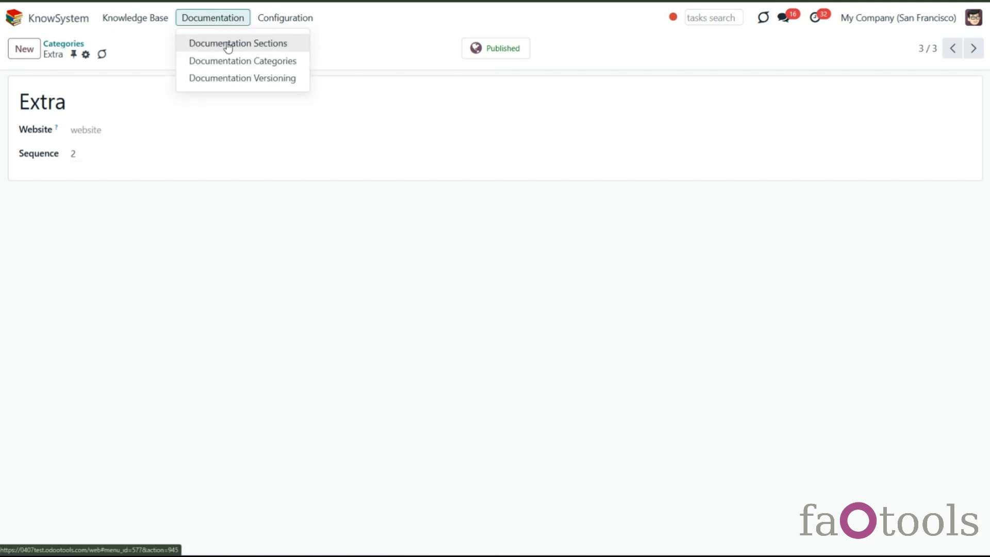
click(229, 47)
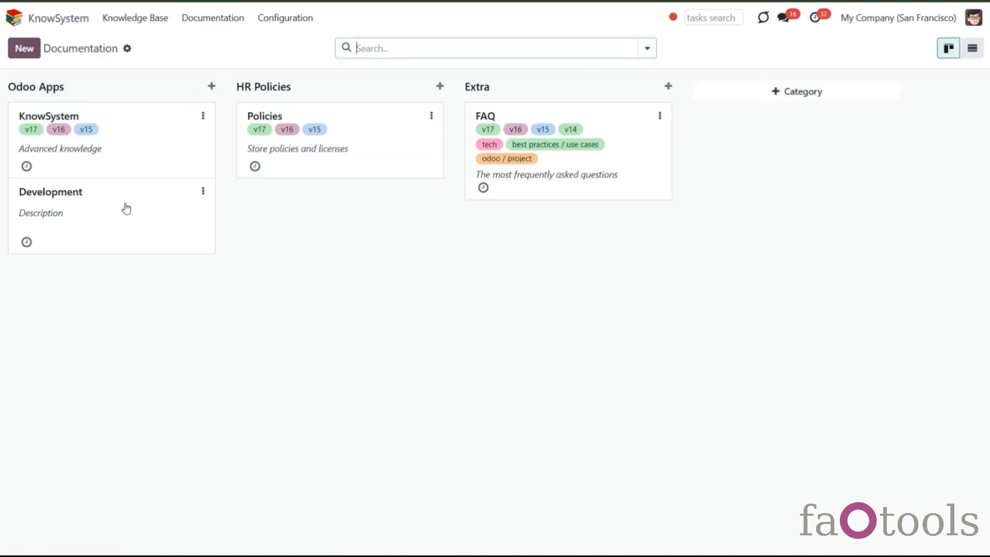
click(126, 208)
click(449, 53)
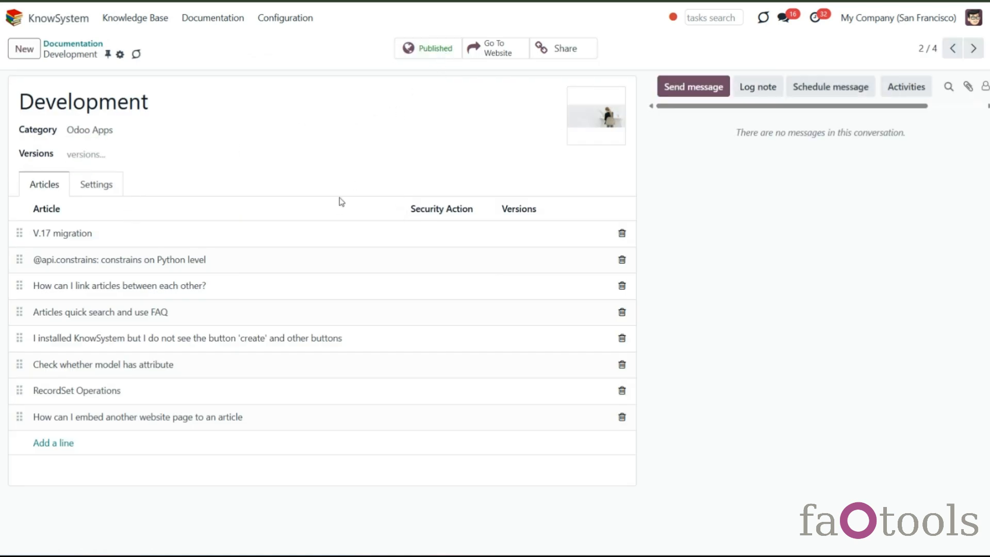
click(437, 47)
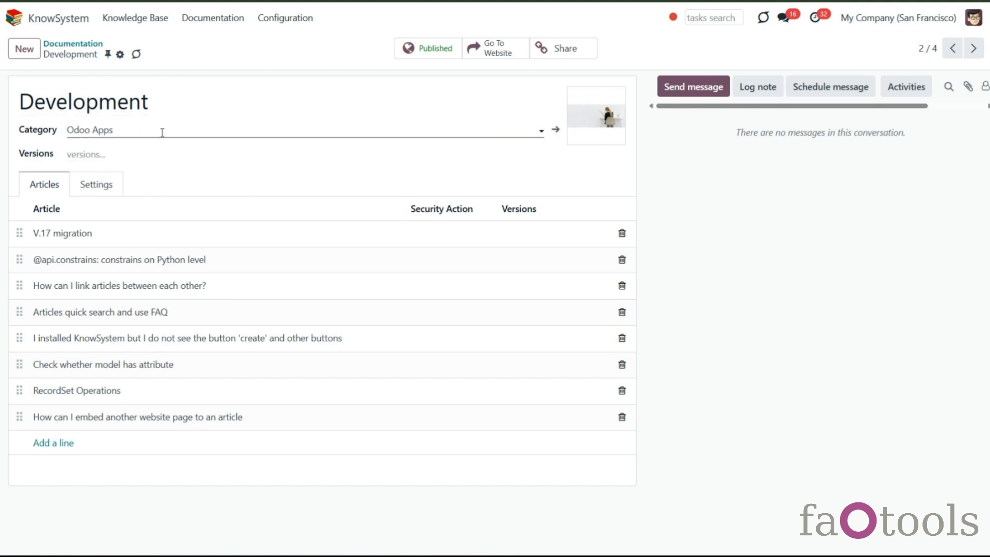
click(117, 199)
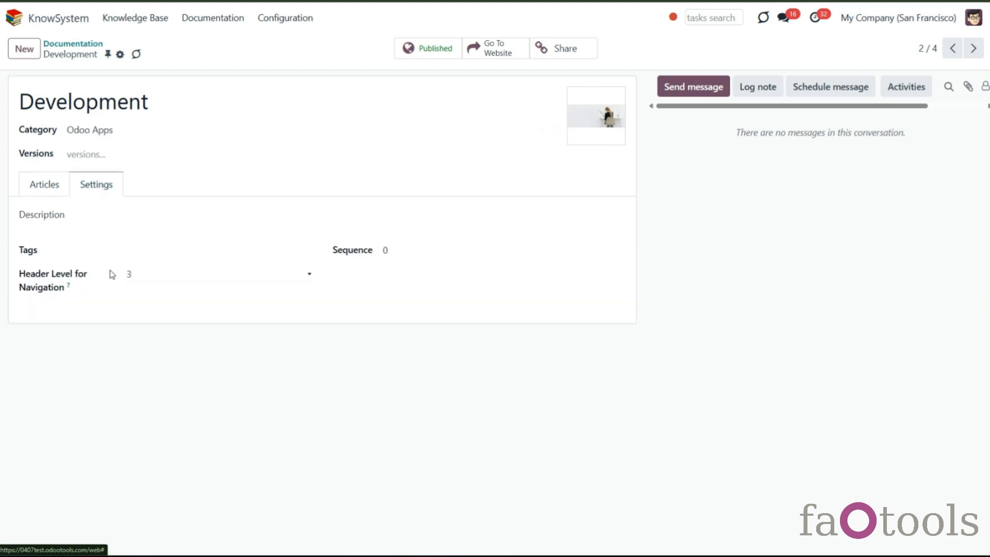
click(160, 249)
click(176, 305)
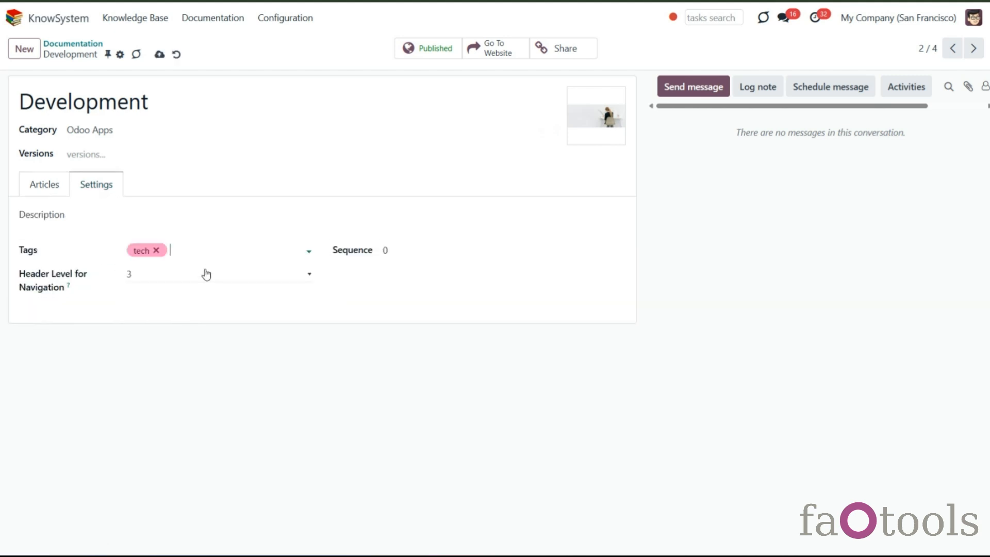
click(227, 323)
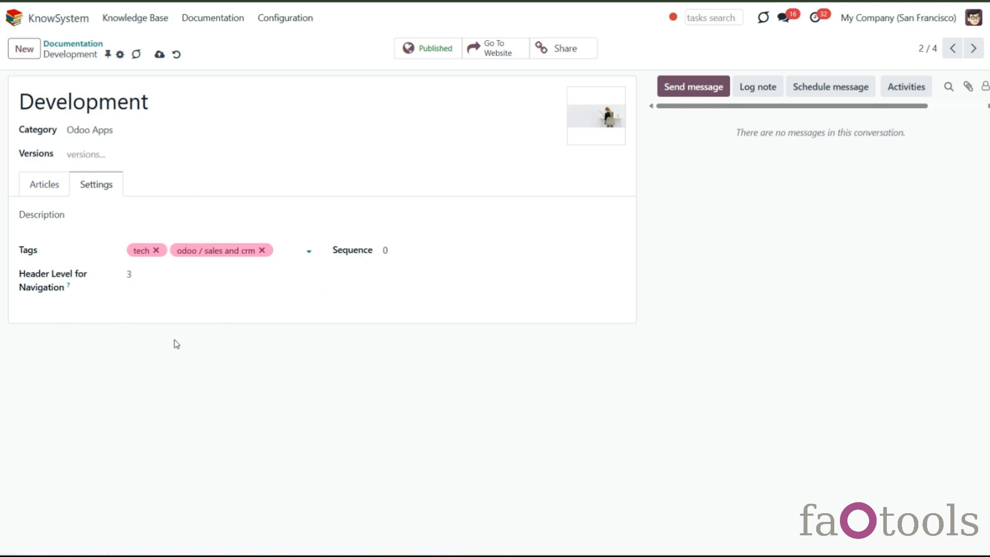
click(159, 54)
- Examine the Security Action options of the 'V.17 migration' article line and discard the dialog
click(48, 192)
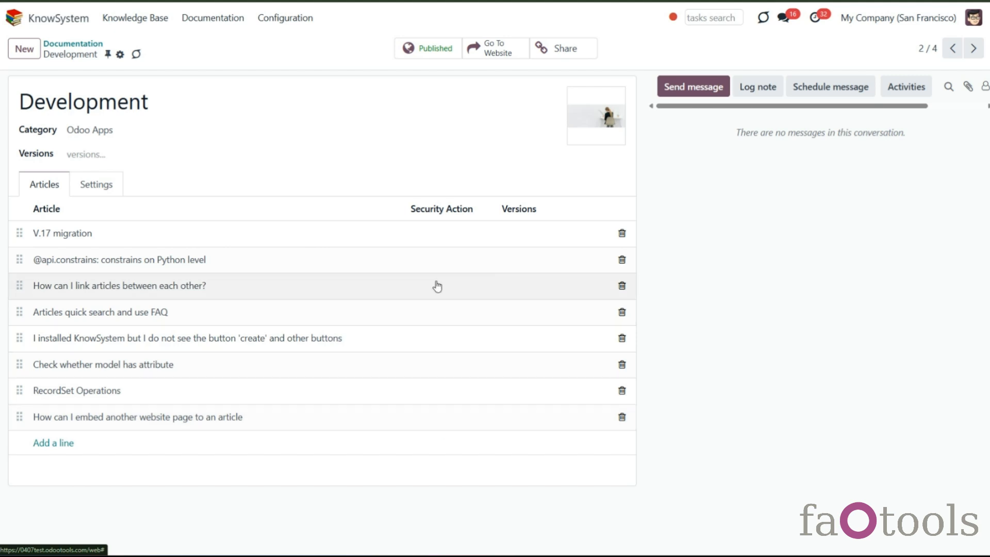
click(448, 234)
click(304, 267)
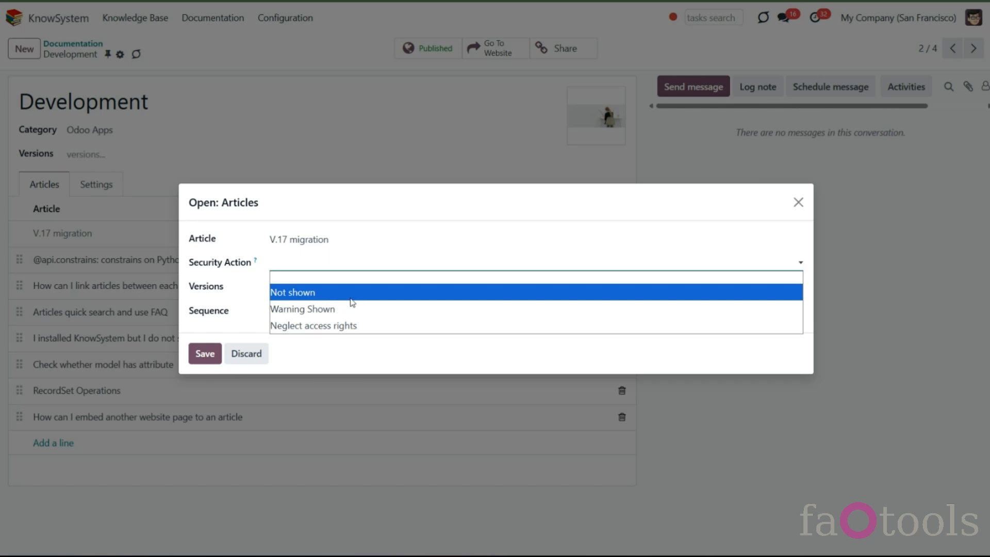
click(248, 354)
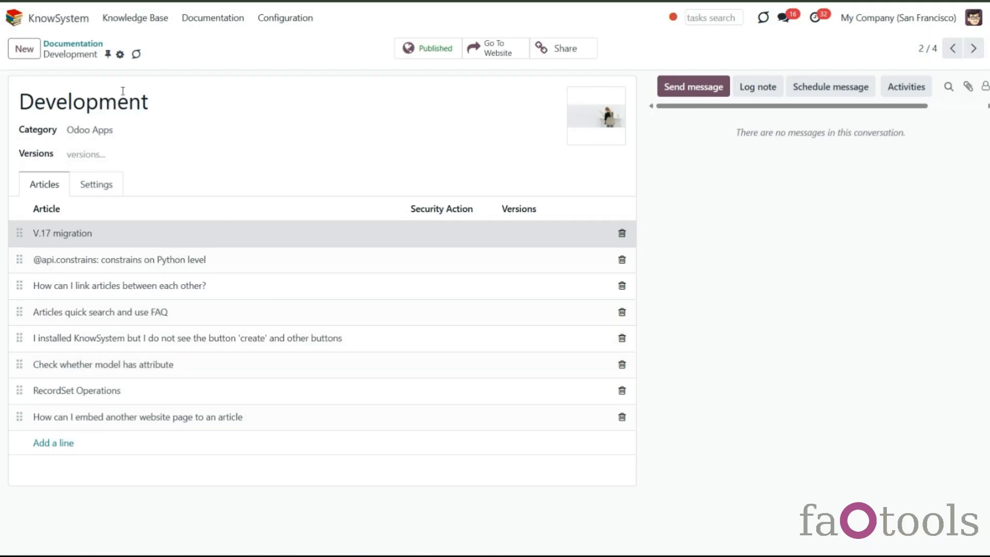
- In the FAQ section, set the 'Odoo Proprietary License v1.0' line's security action to Warning Shown and save
click(98, 44)
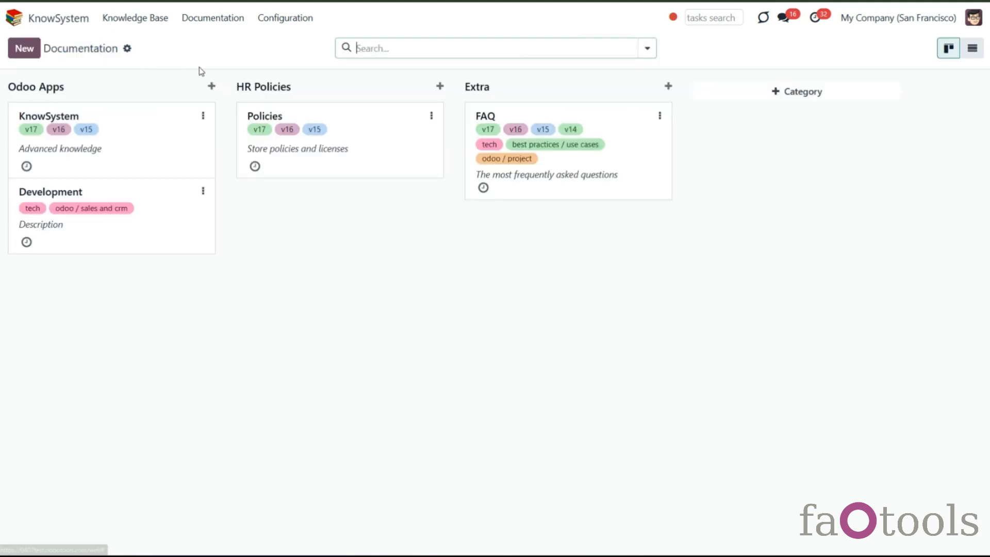
click(215, 21)
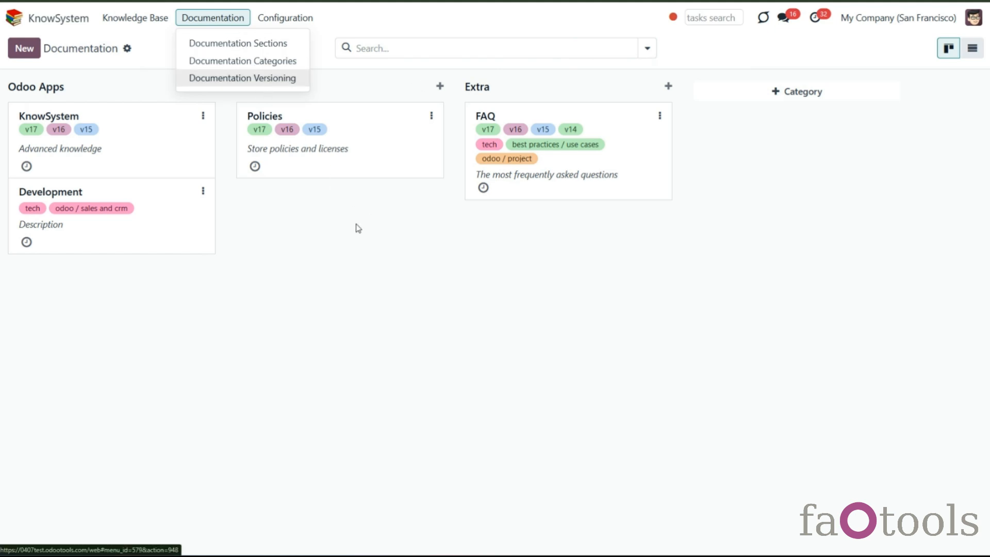
click(566, 194)
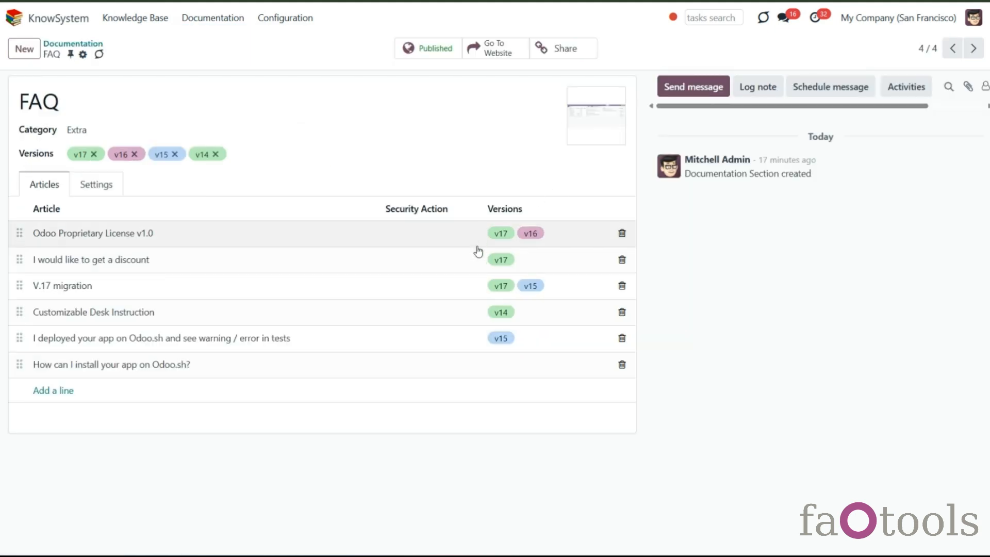
click(414, 240)
click(366, 264)
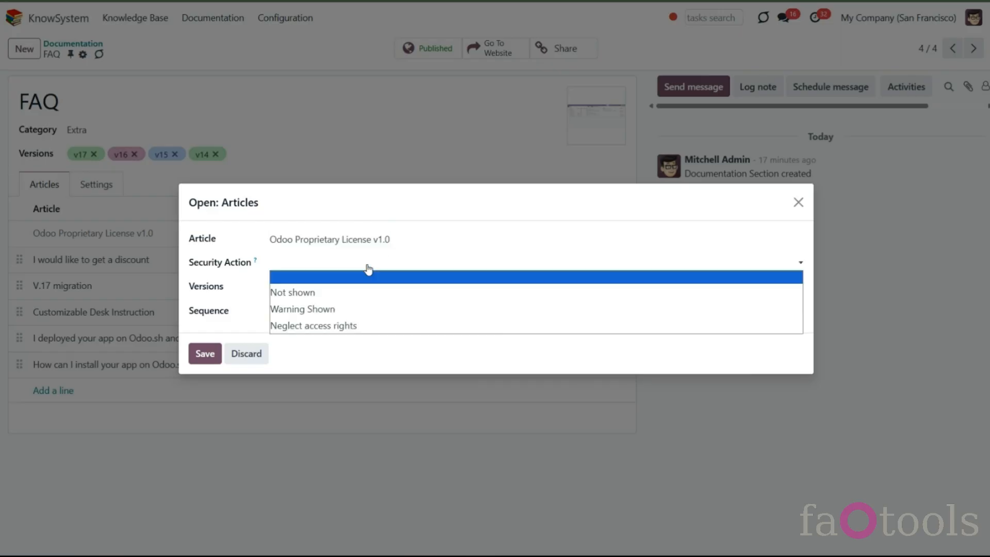
click(315, 309)
click(205, 353)
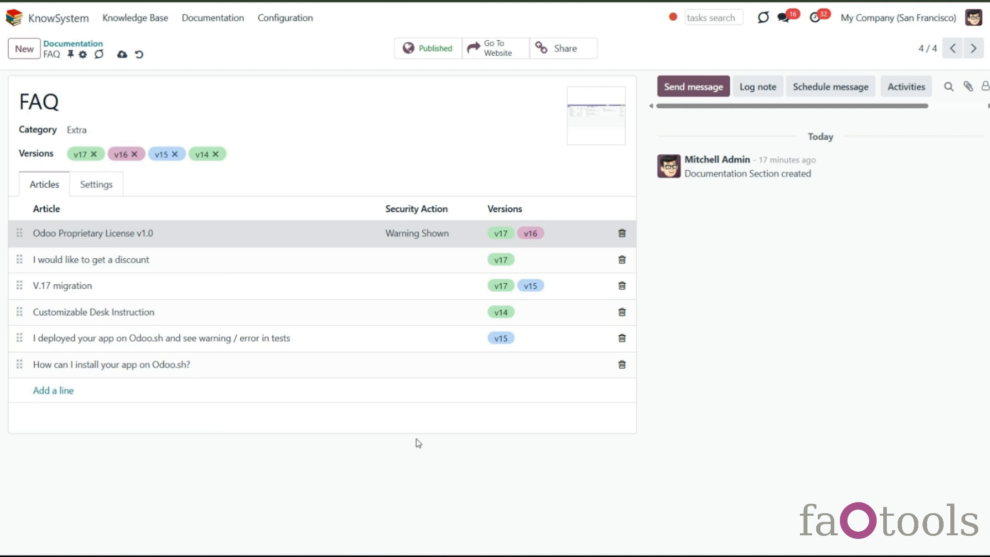
click(121, 54)
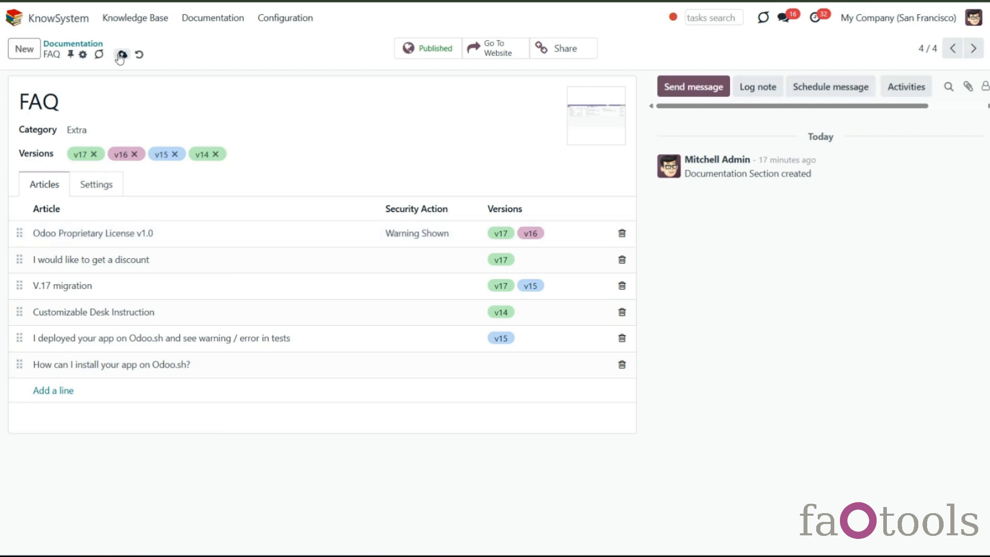
- Open the Knowledge Base articles list
click(142, 28)
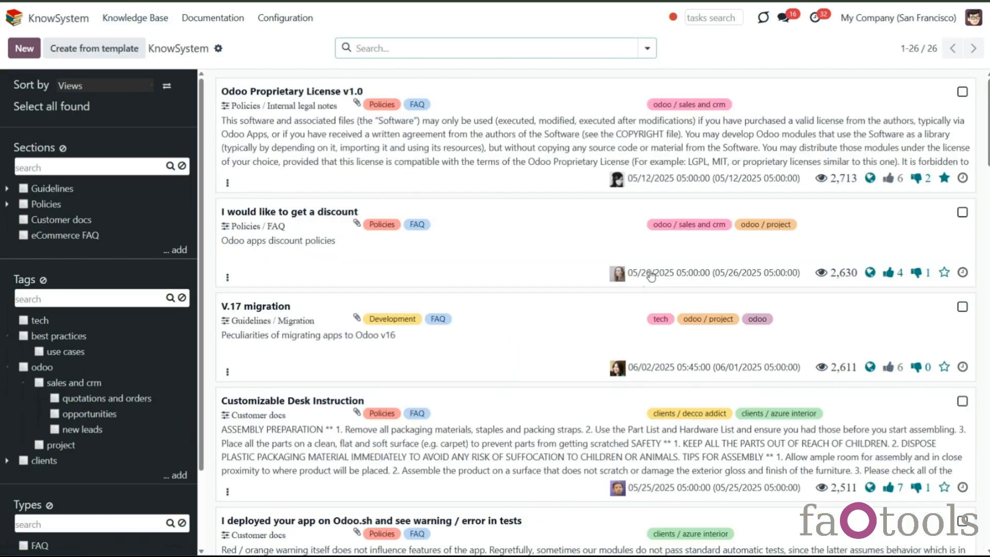
scroll(825, 289, down, 8)
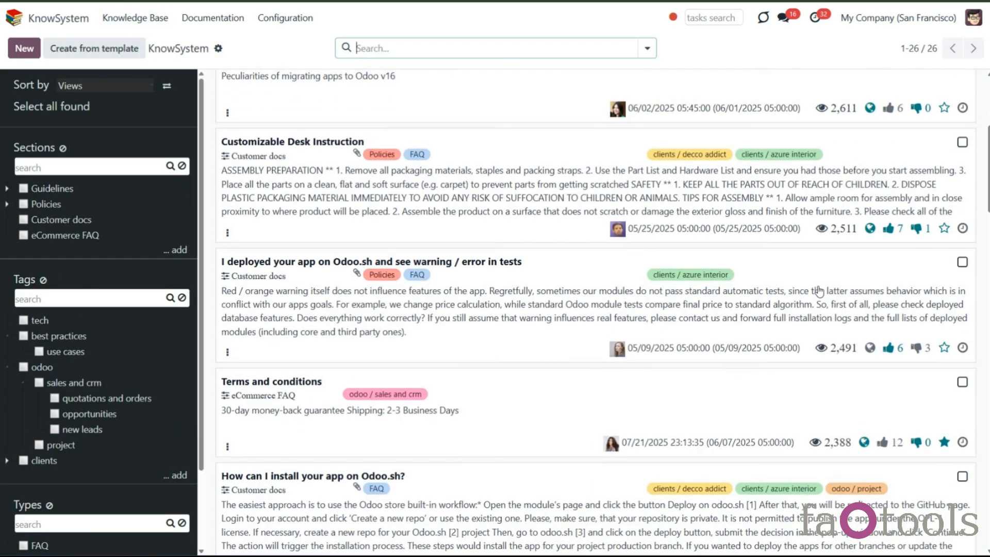
click(962, 175)
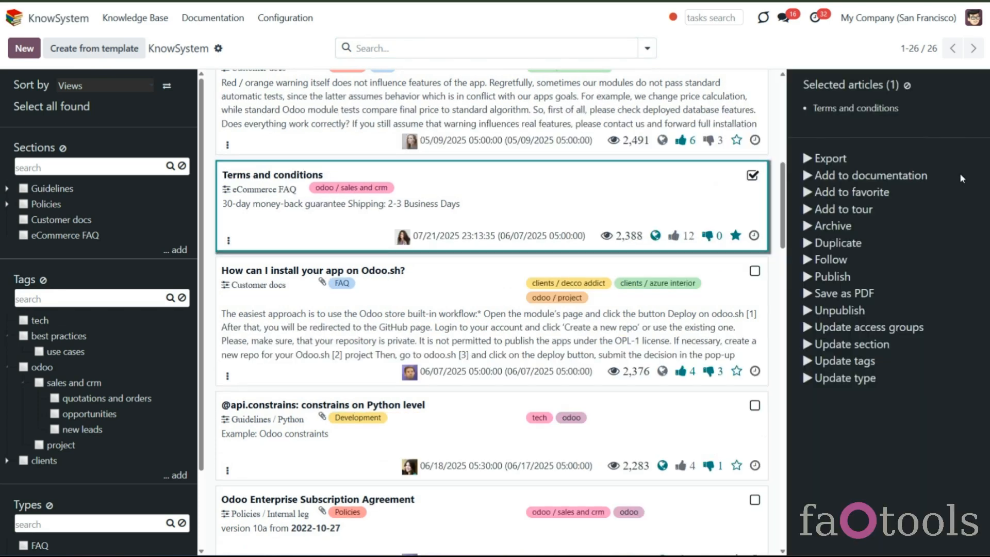
click(754, 407)
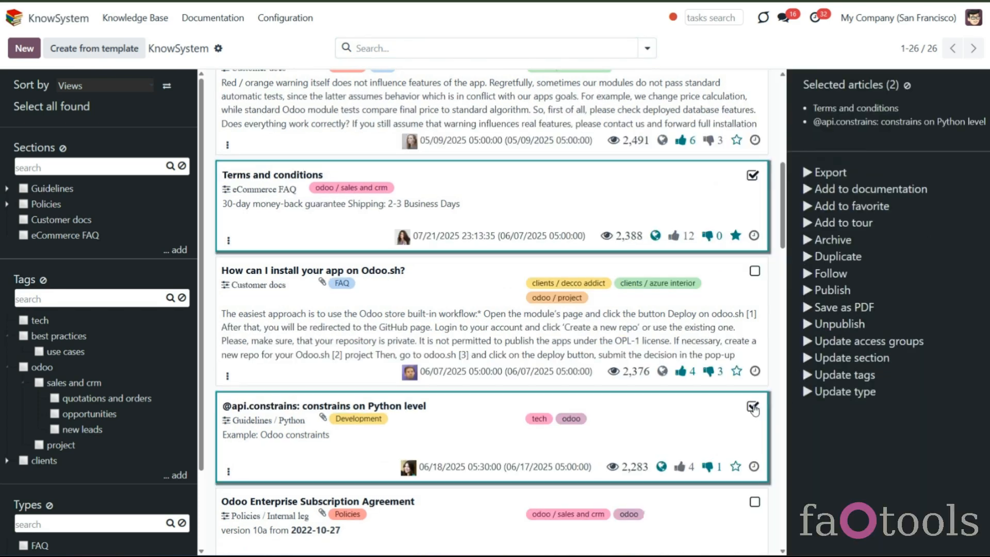
click(753, 507)
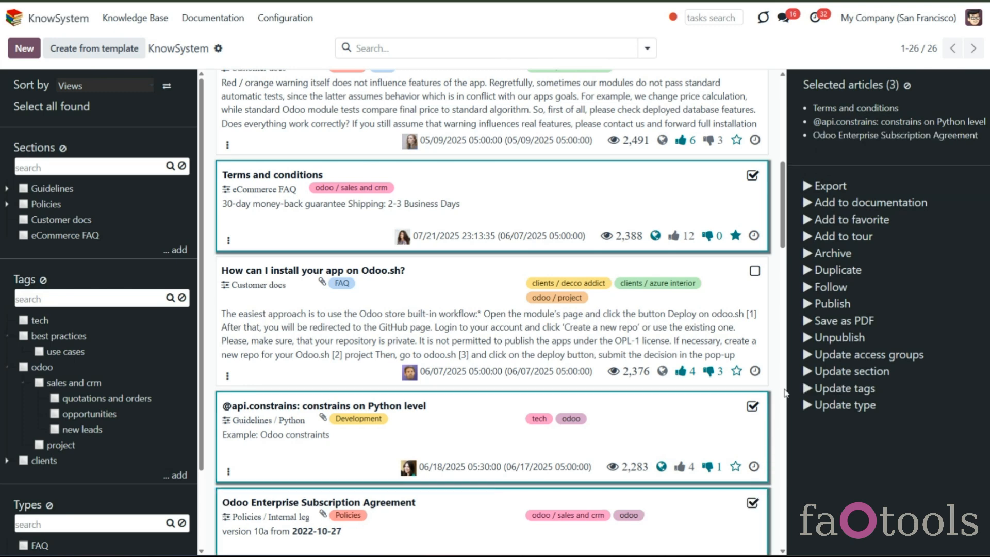
click(857, 203)
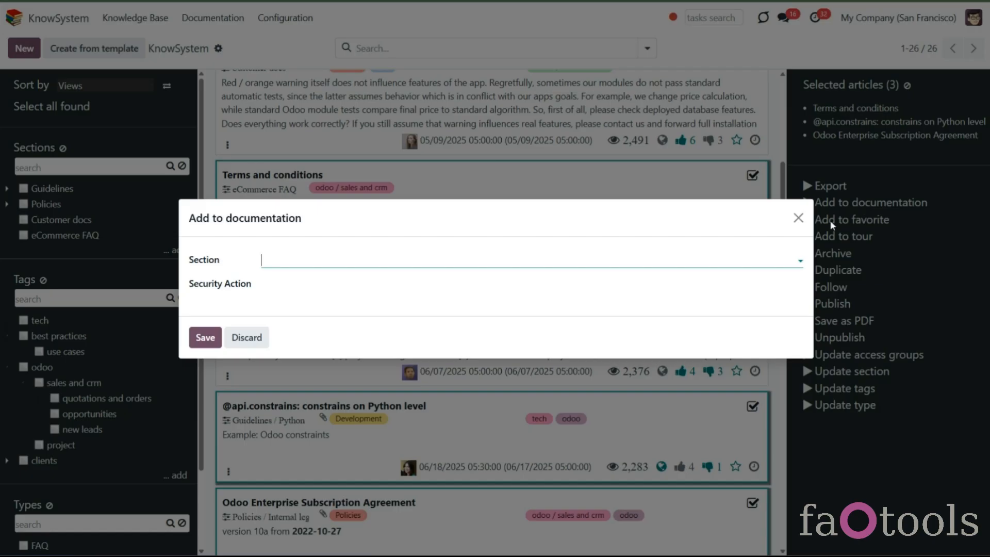
click(294, 268)
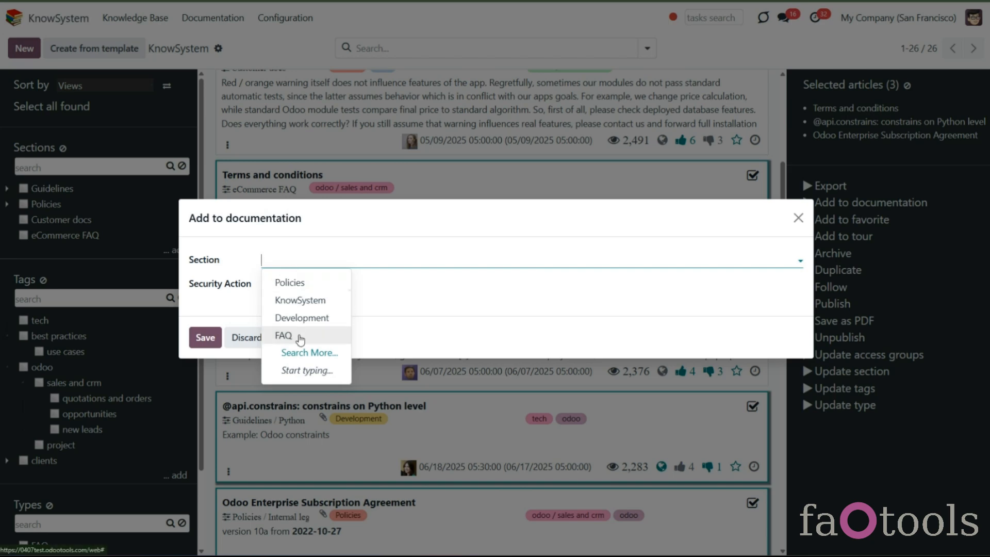
click(284, 336)
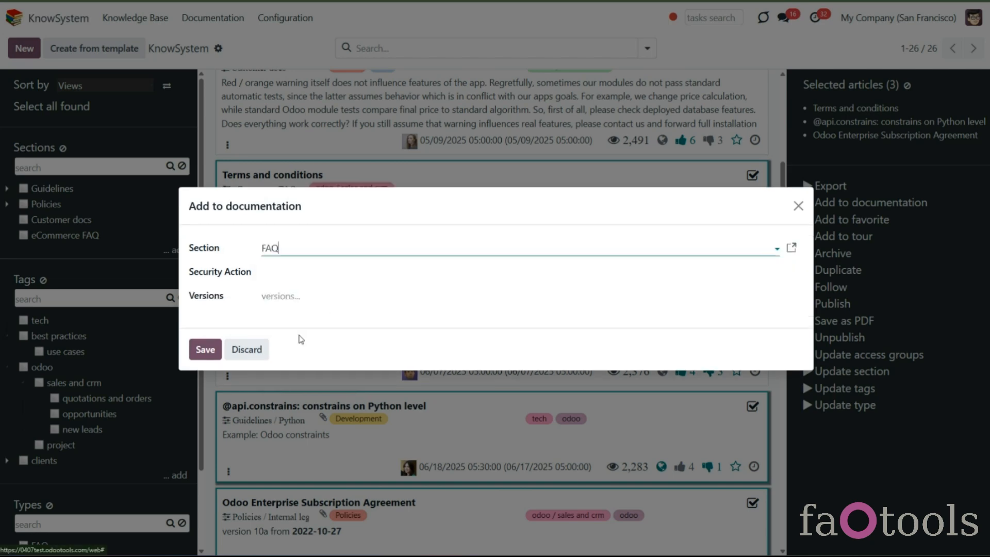
click(287, 275)
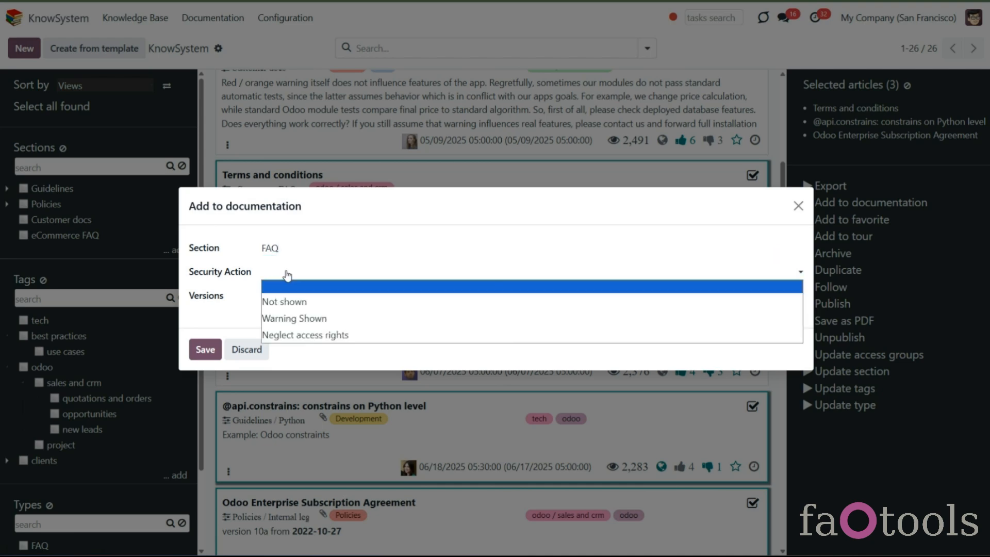
click(307, 318)
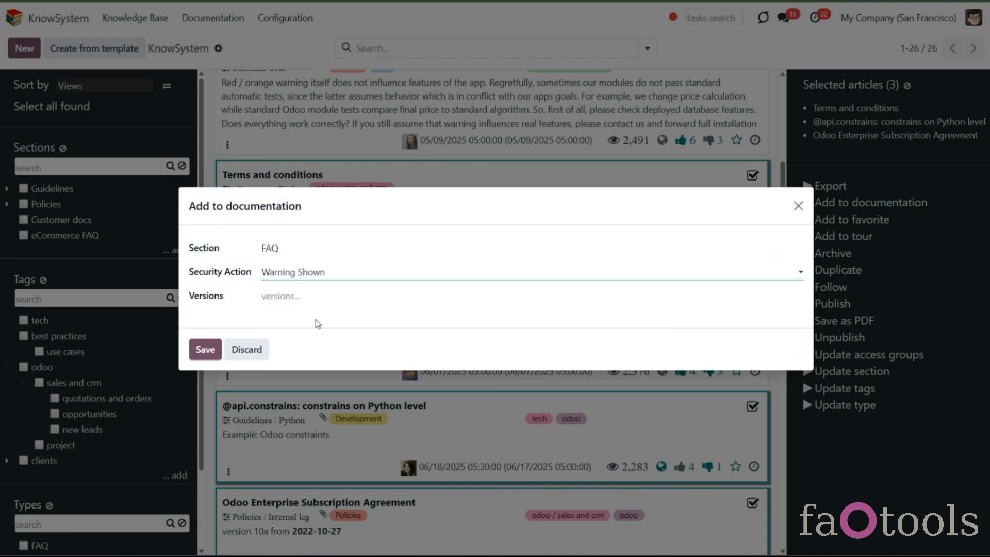
click(205, 349)
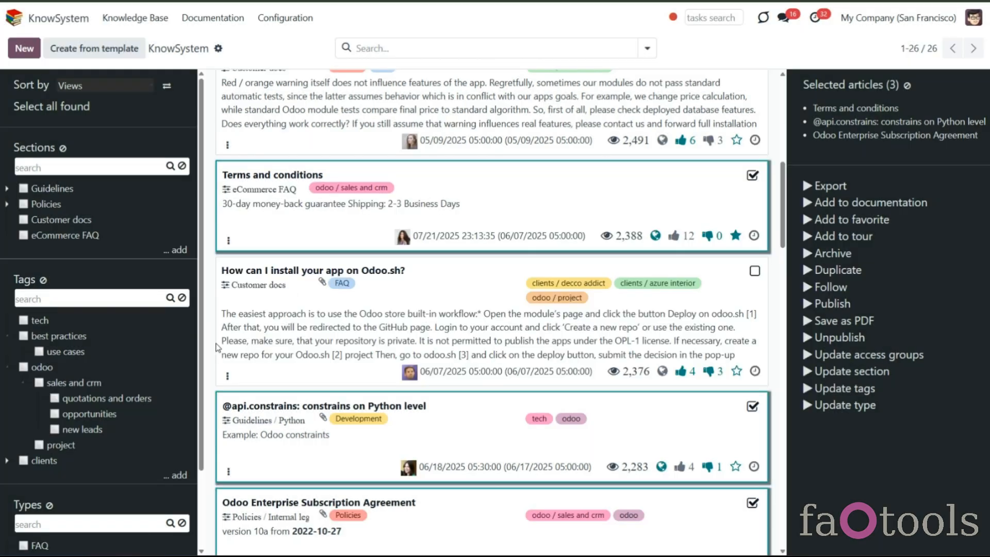
- Open the FAQ documentation section to review its article lines
click(214, 17)
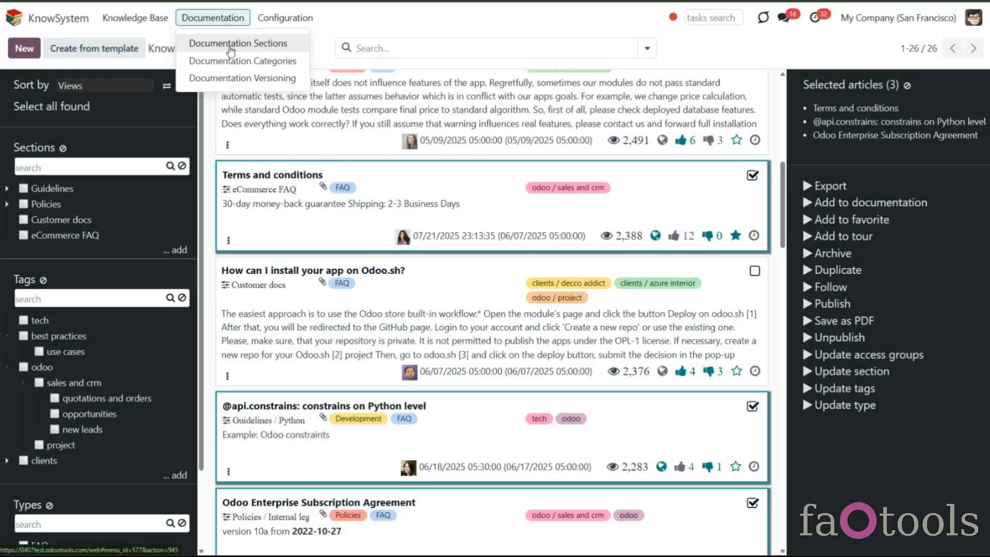
click(227, 46)
click(603, 188)
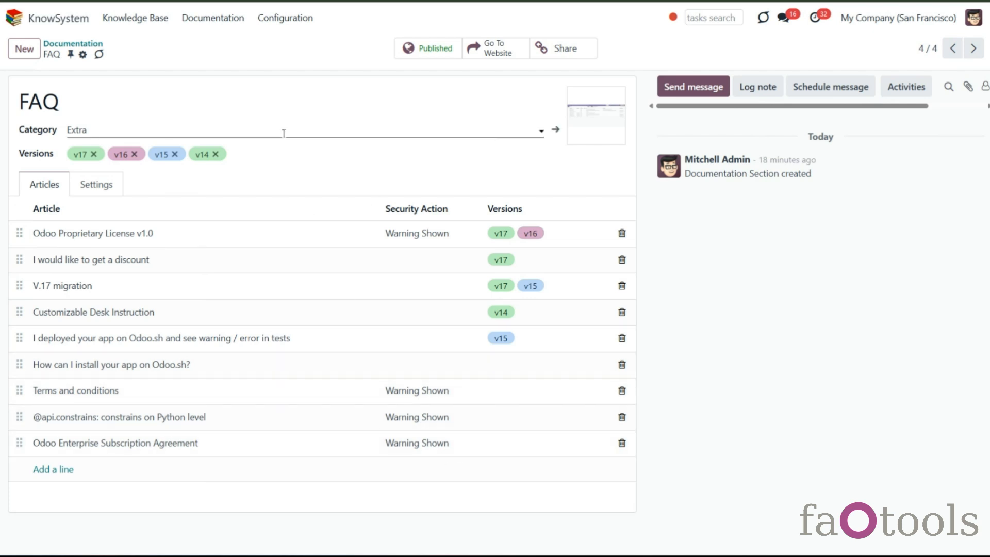
- In the KnowSystem configuration, set the Documentation Builder default security action to Neglect access rights and save
click(287, 18)
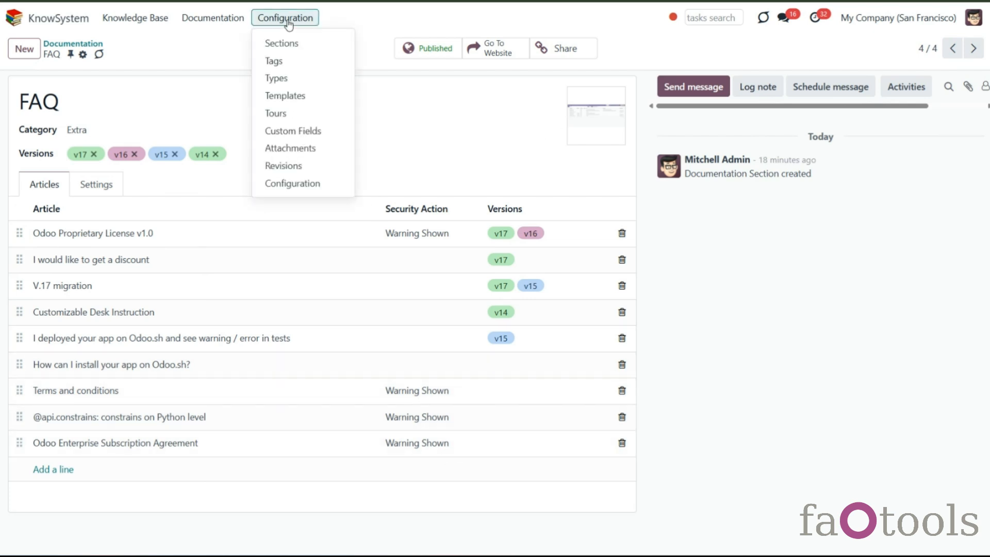
click(317, 184)
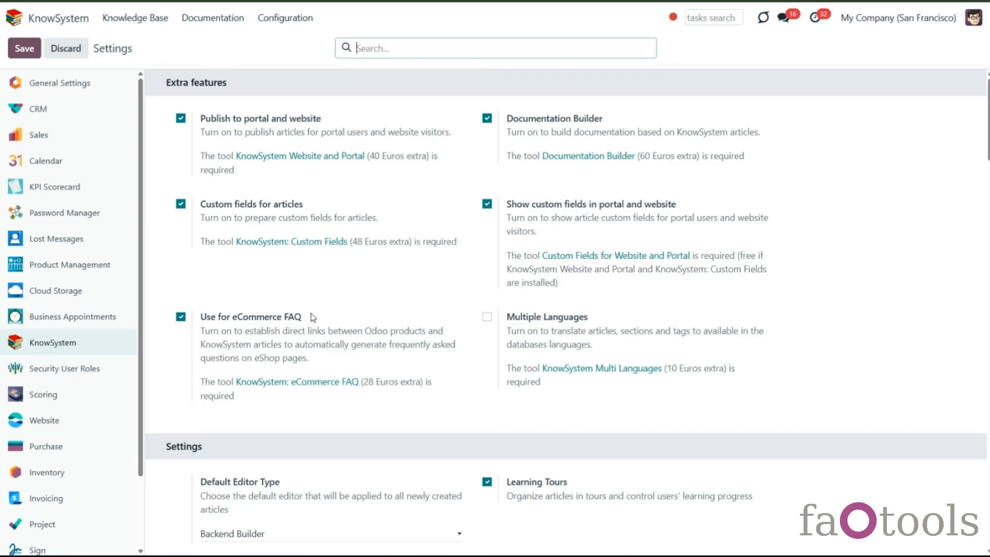
scroll(312, 325, down, 20)
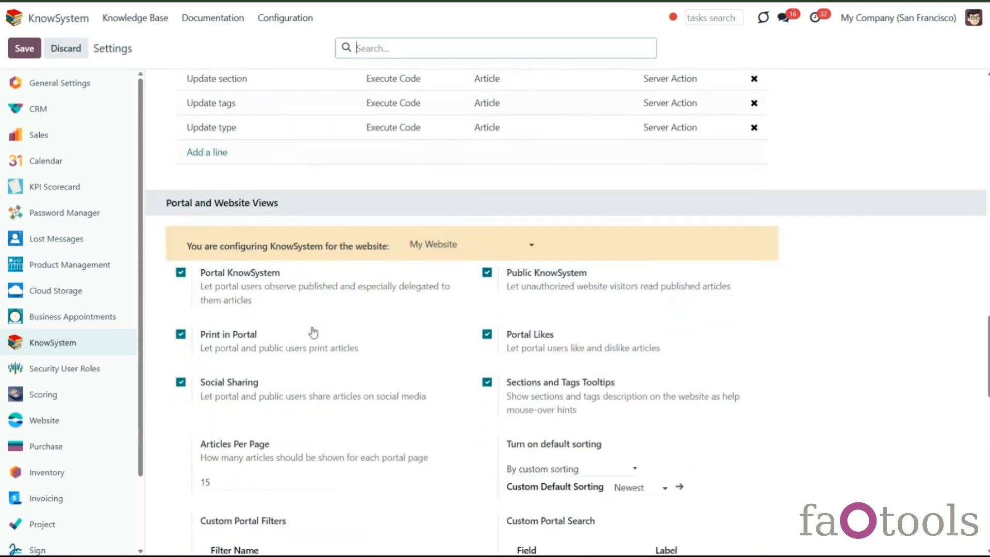
scroll(312, 330, down, 10)
scroll(267, 336, up, 2)
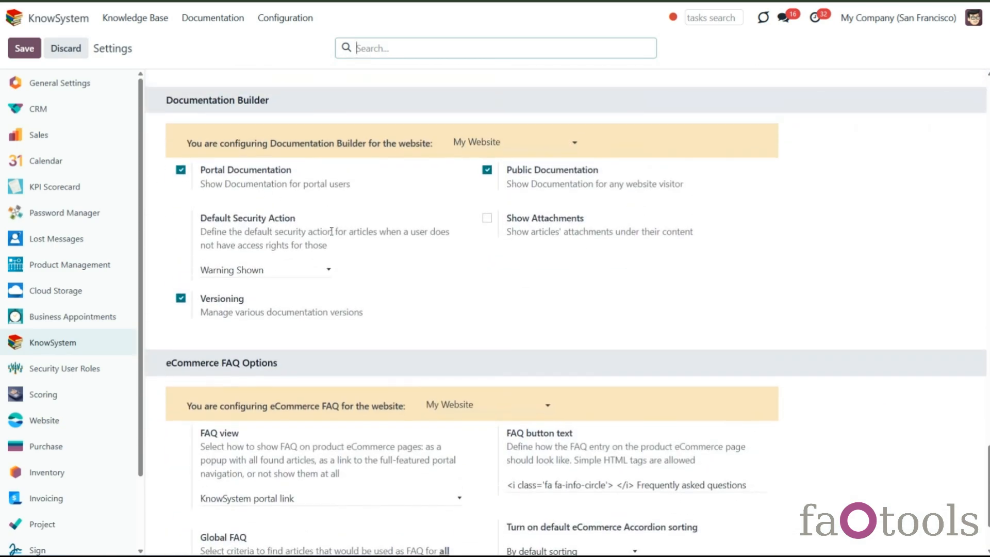
click(261, 323)
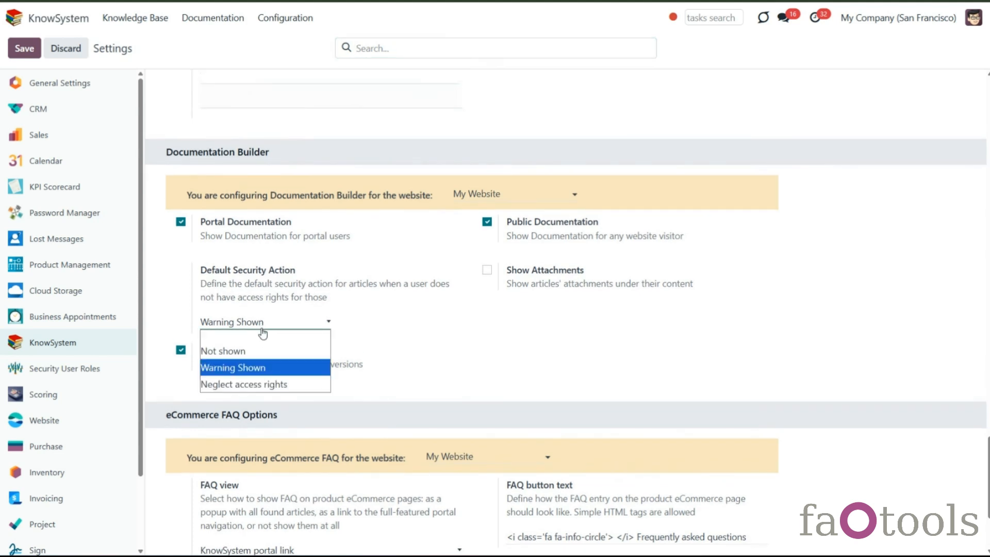
click(248, 384)
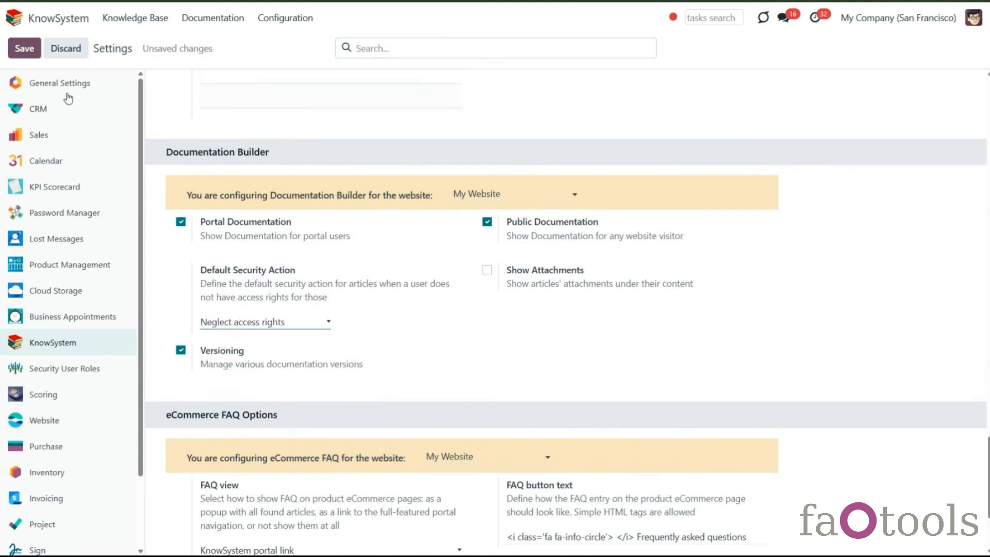
click(28, 49)
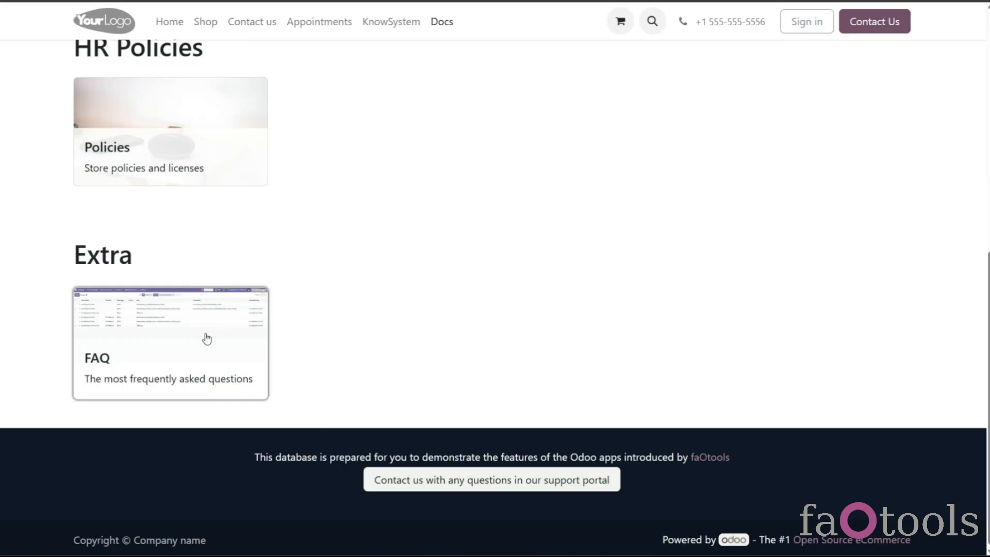
- Browse the public FAQ documentation page to examine how restricted articles are displayed
click(227, 338)
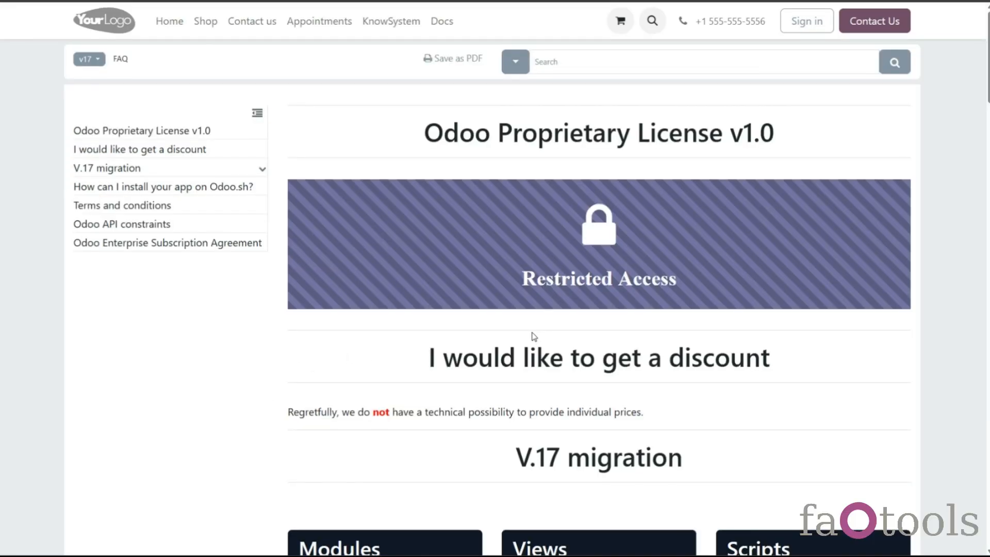
scroll(533, 336, down, 20)
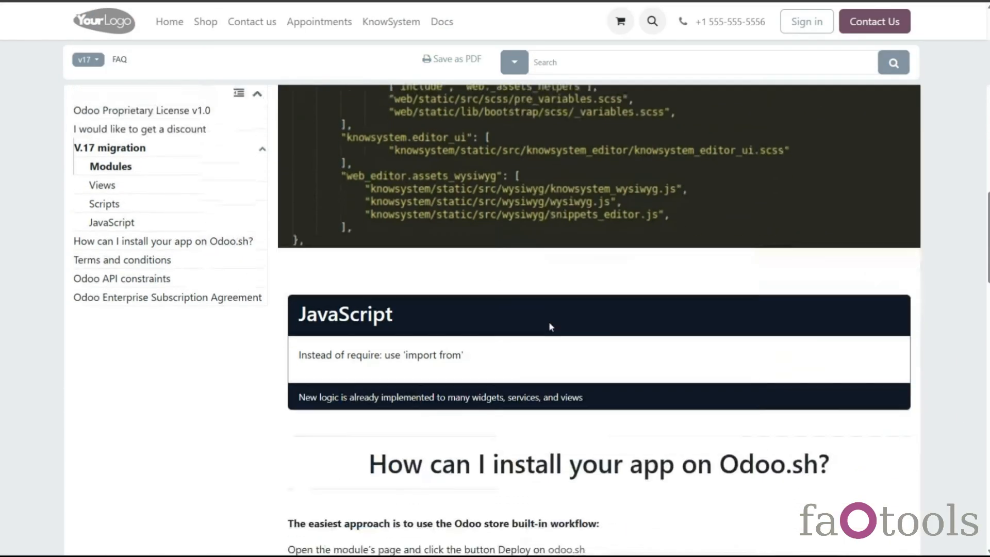
scroll(550, 323, down, 15)
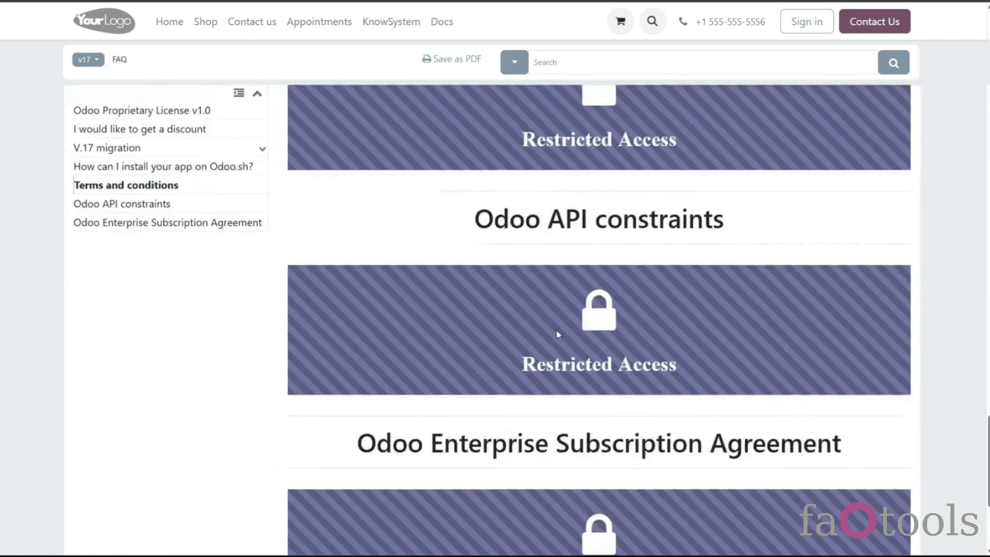
scroll(556, 334, down, 5)
scroll(598, 320, up, 20)
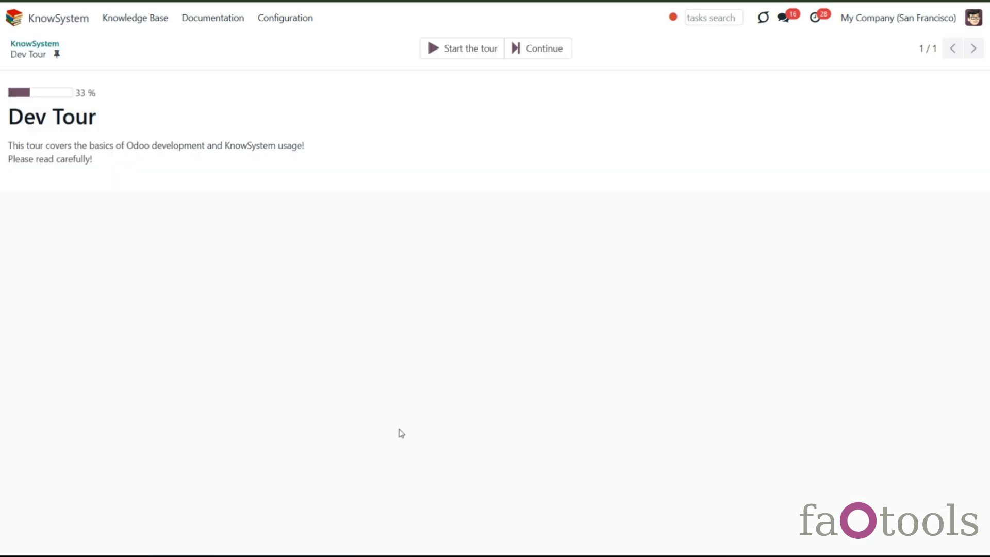
- Continue the Dev Tour, step forward through its articles, and return to the knowledge base
click(487, 48)
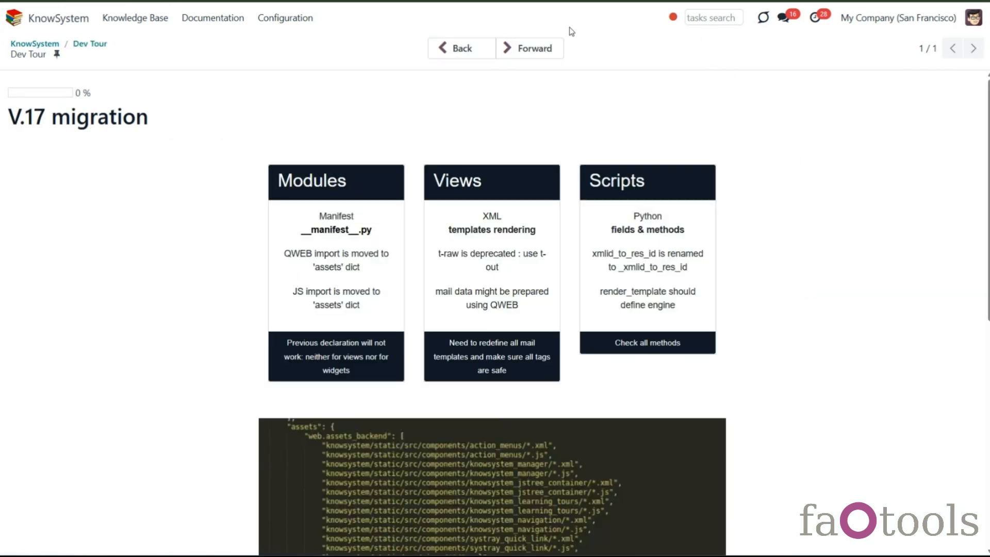
click(526, 56)
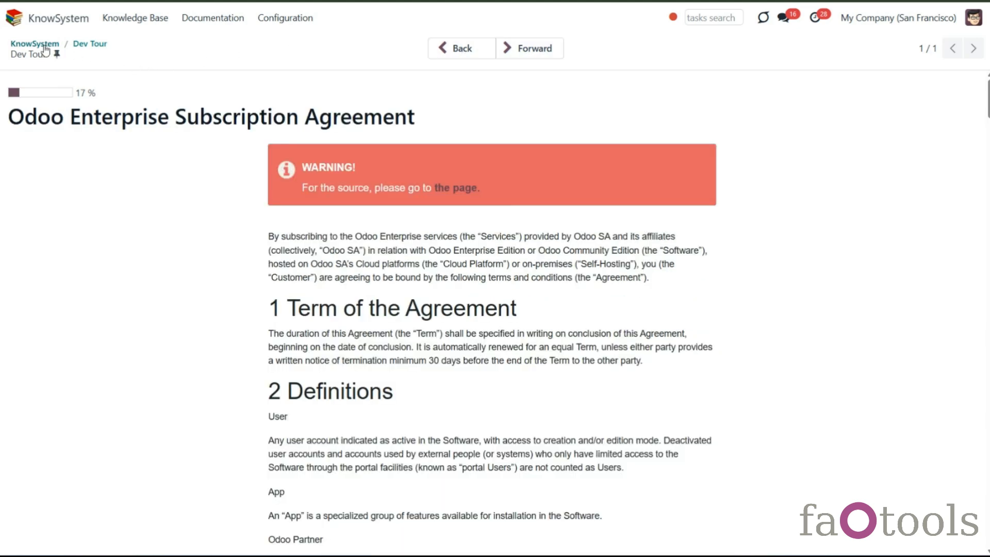
click(62, 51)
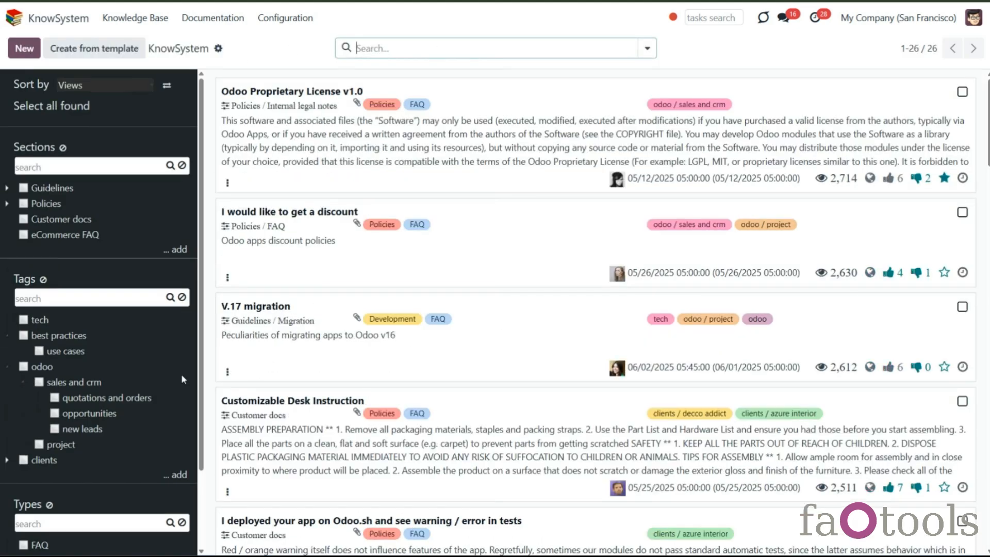
scroll(183, 467, down, 2)
click(175, 545)
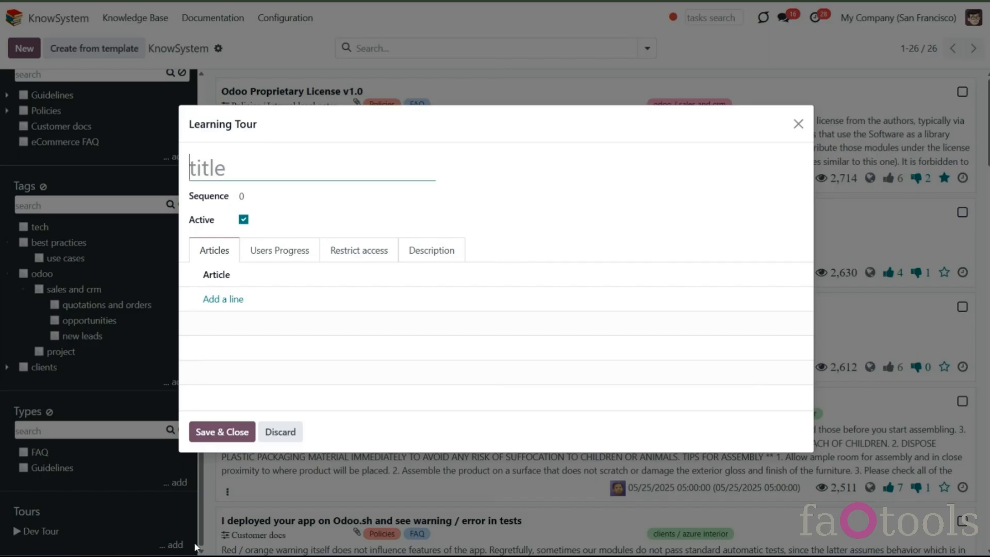
click(290, 433)
click(309, 17)
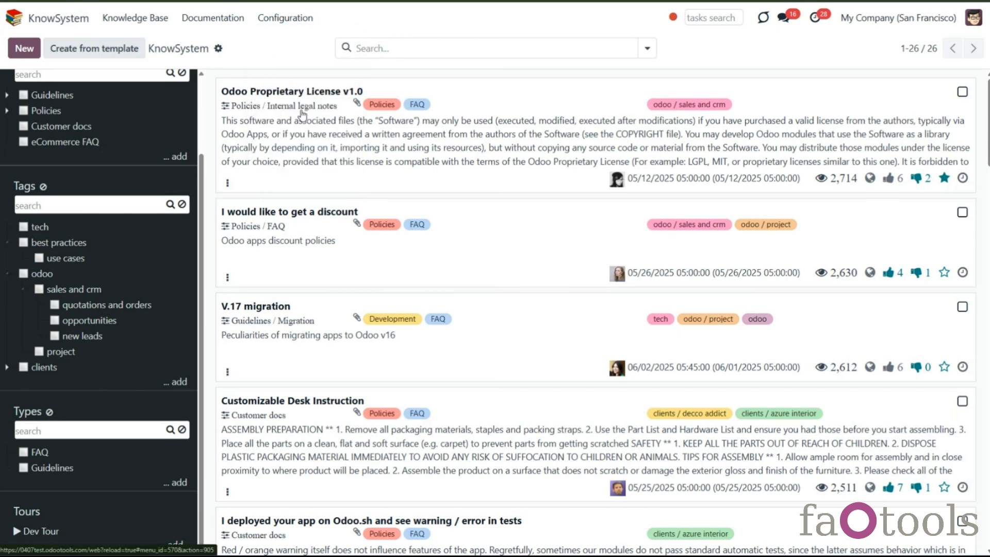
click(299, 113)
click(24, 48)
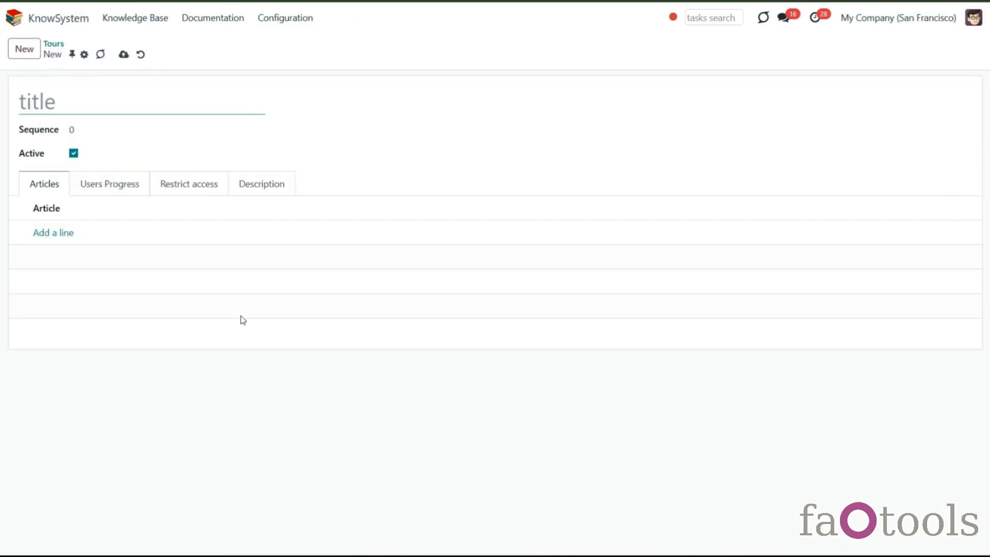
click(140, 54)
click(136, 19)
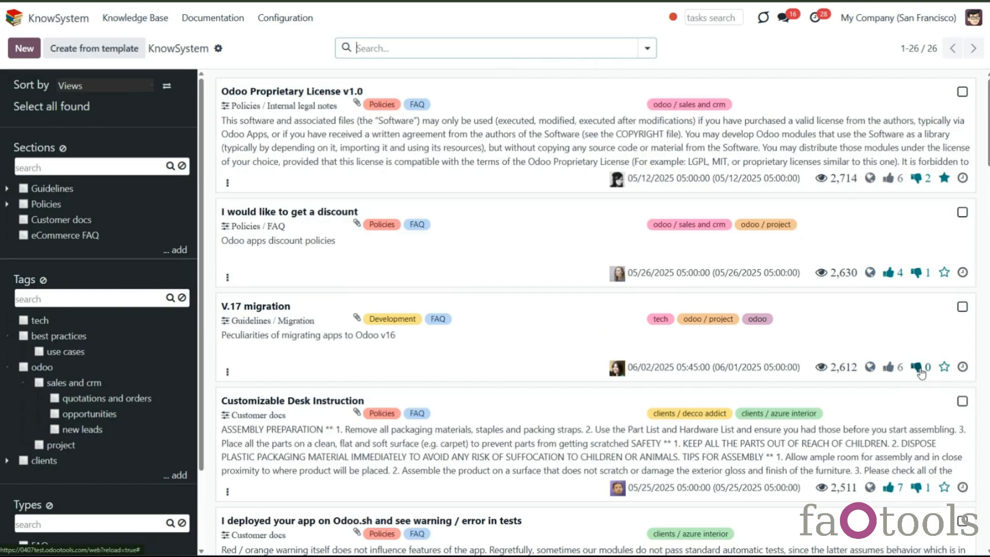
- Select the first five articles in the knowledge base and add them to the Dev Tour
click(961, 93)
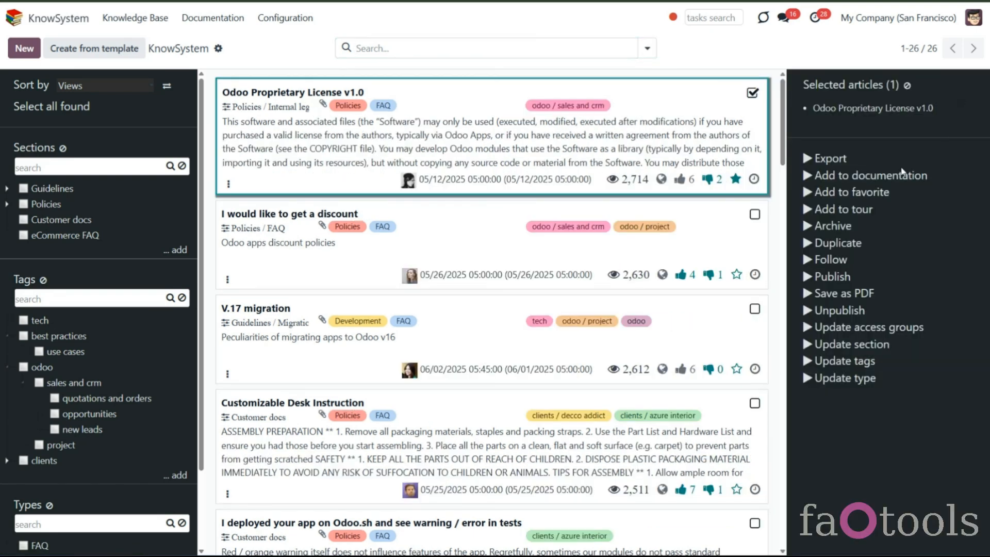
click(755, 216)
click(755, 311)
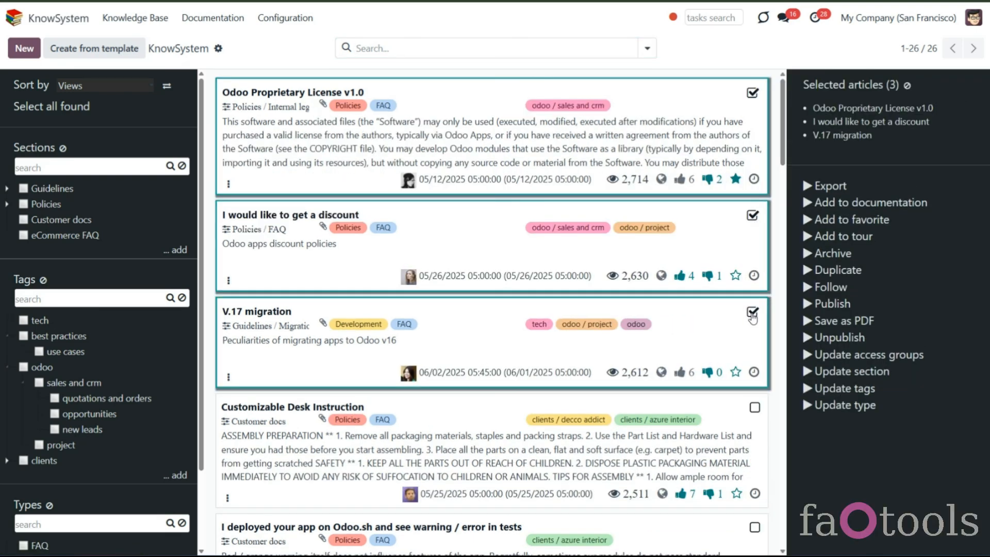
click(755, 409)
scroll(756, 508, down, 1)
click(754, 480)
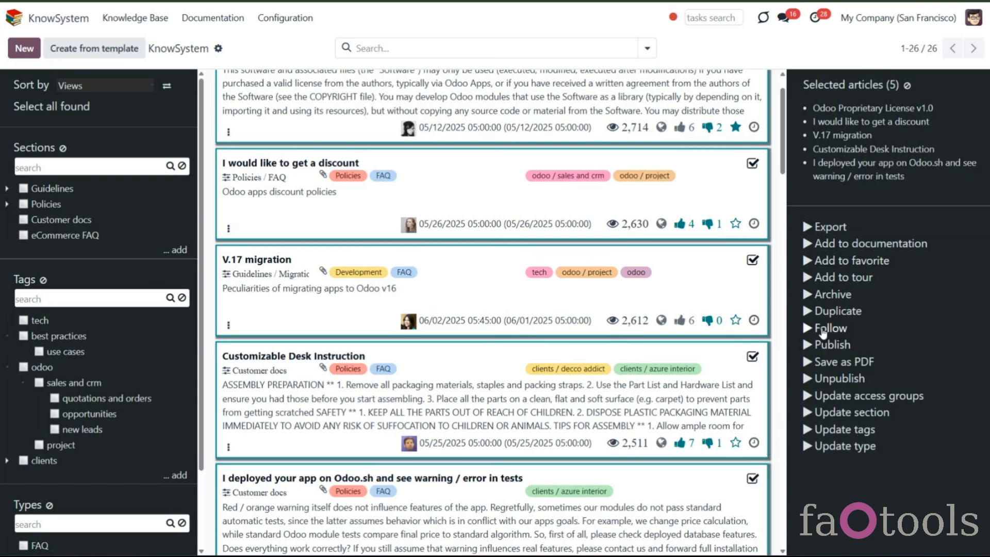
click(851, 279)
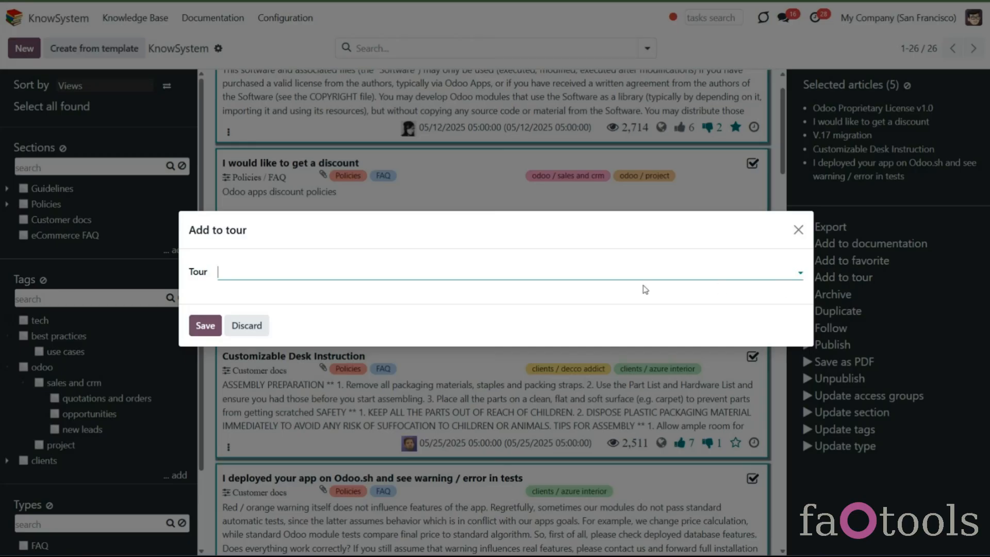
click(404, 274)
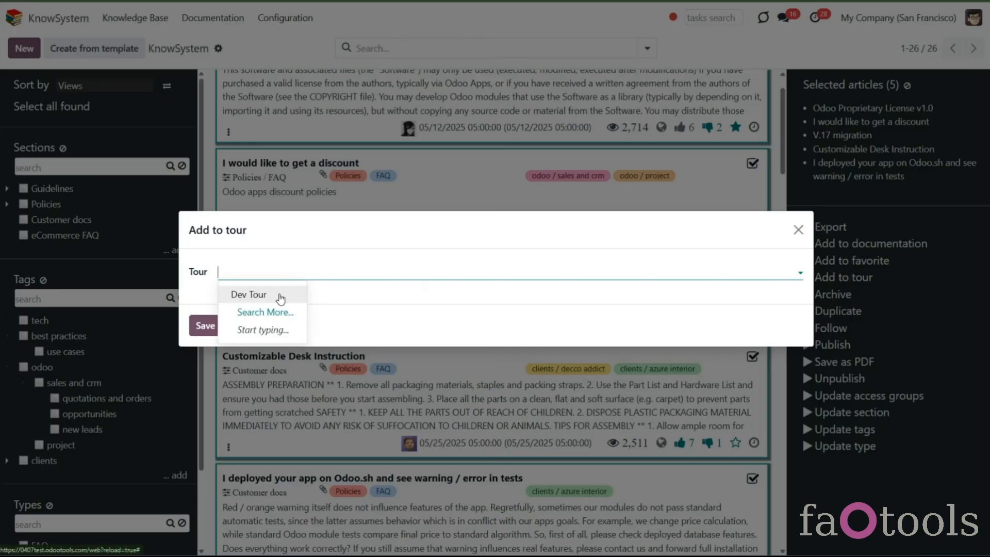
click(280, 298)
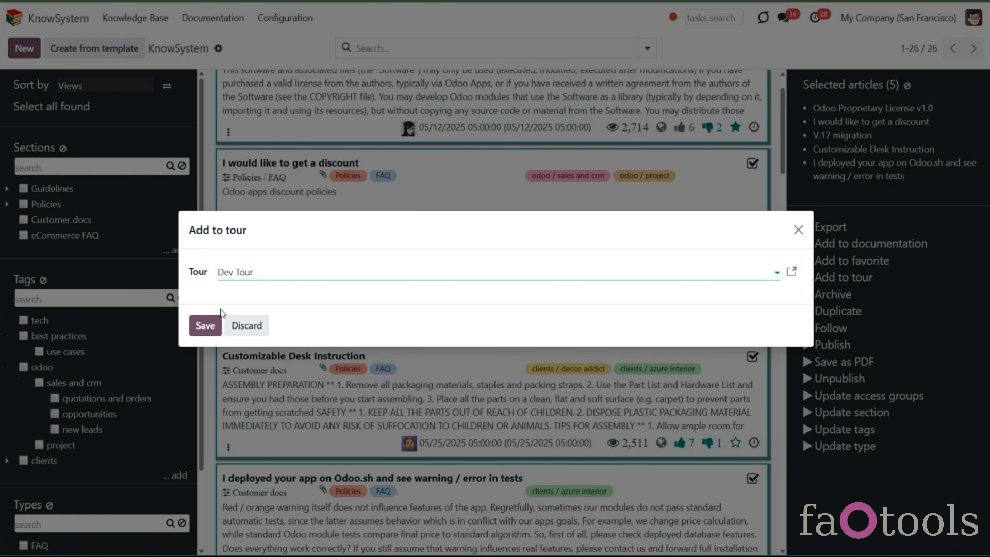
click(206, 326)
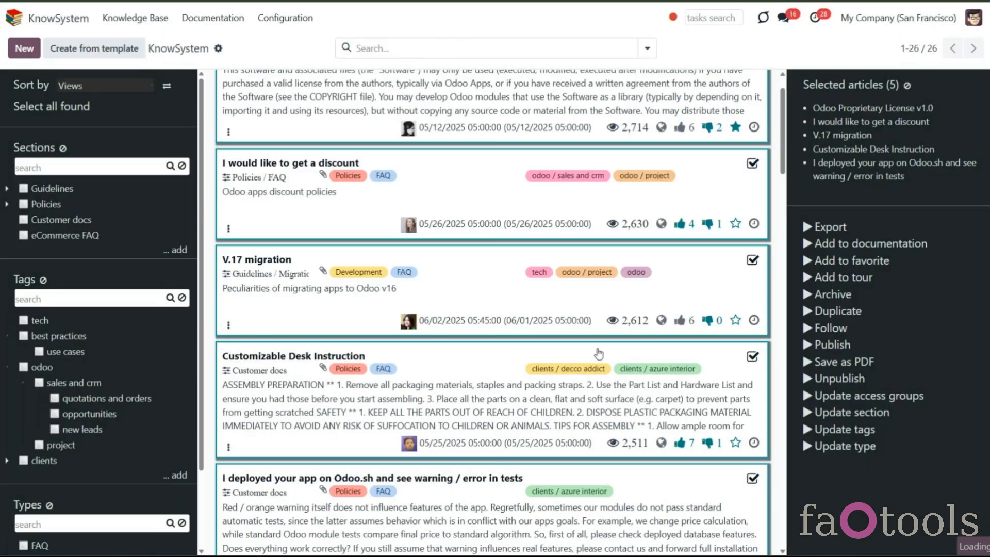
- Open the Dev Tour configuration and add the Terms and conditions article as a new line
scroll(603, 349, down, 4)
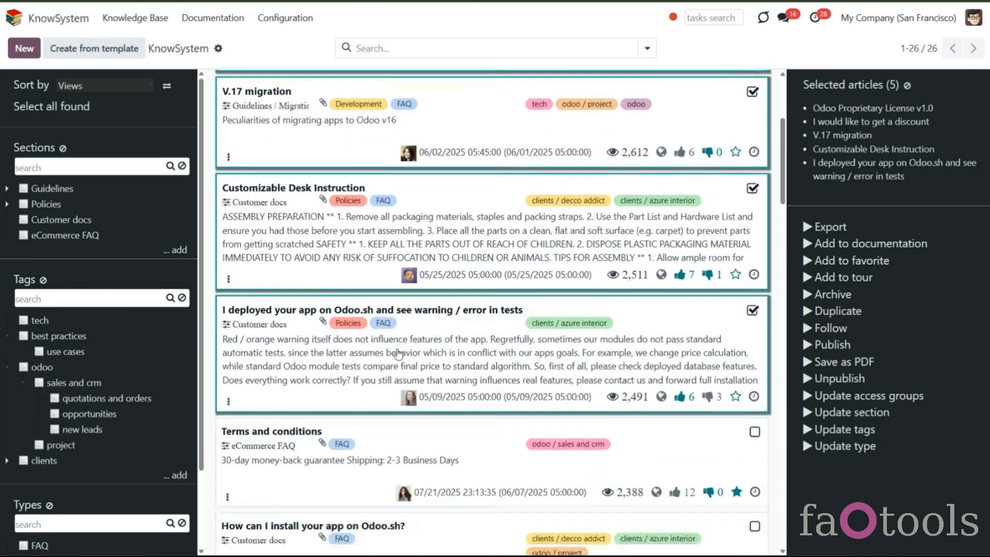
click(278, 20)
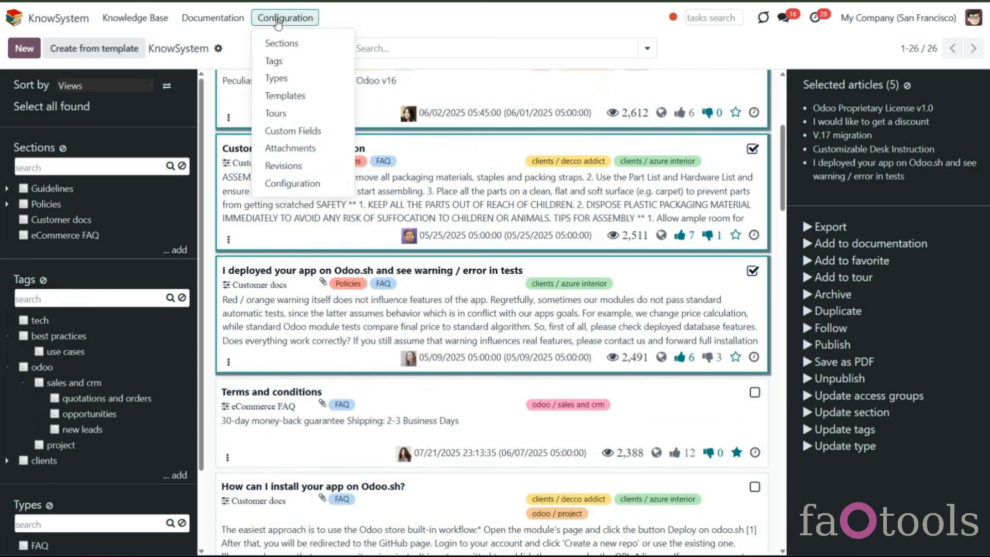
click(287, 113)
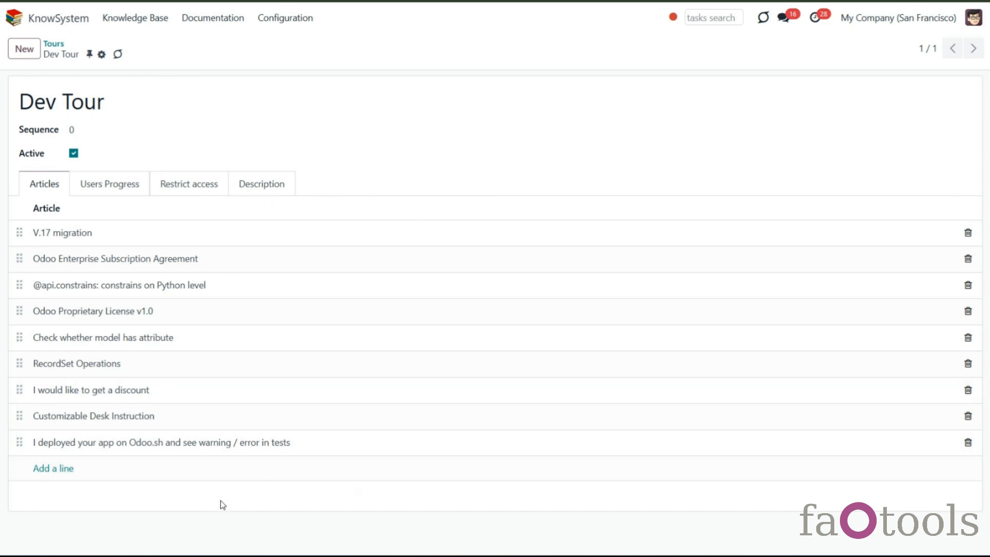
click(52, 468)
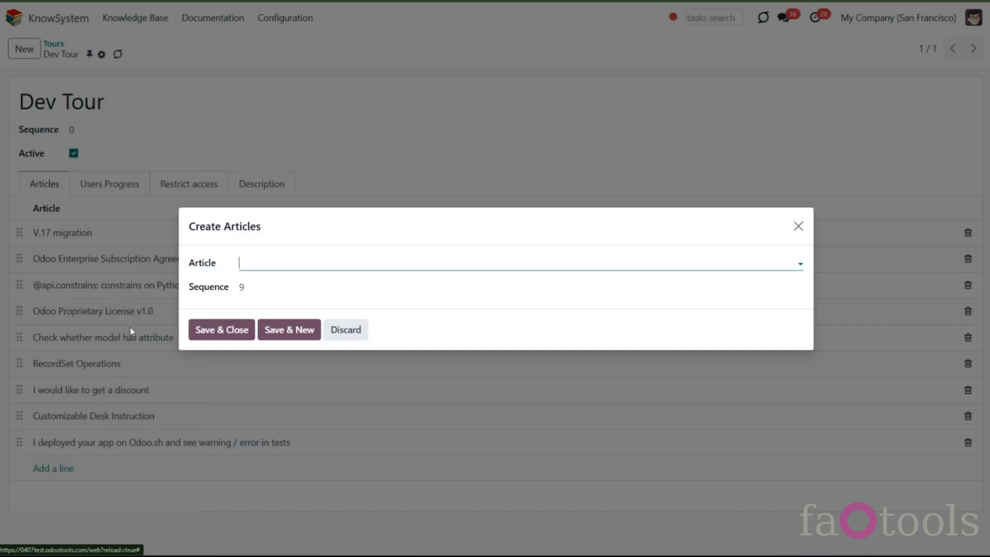
click(294, 265)
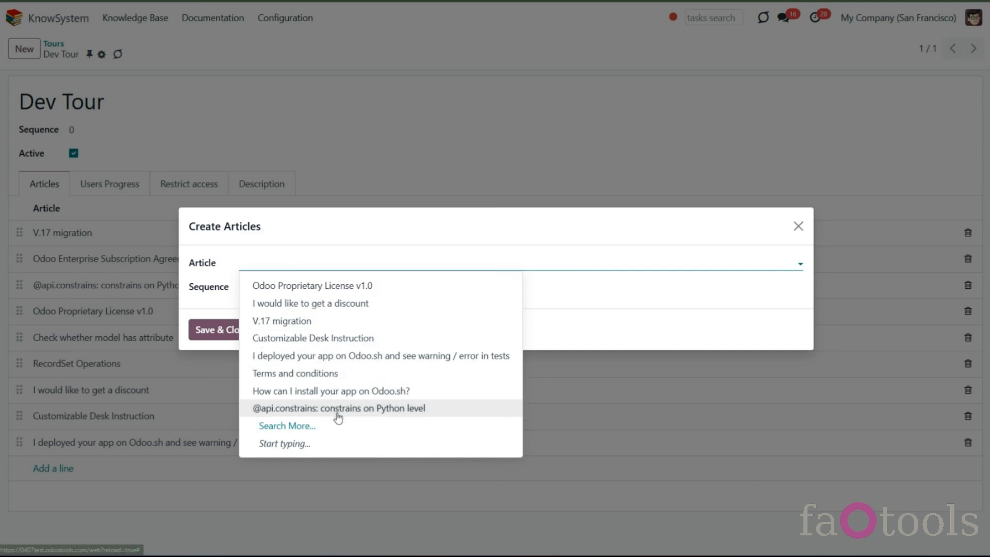
click(332, 373)
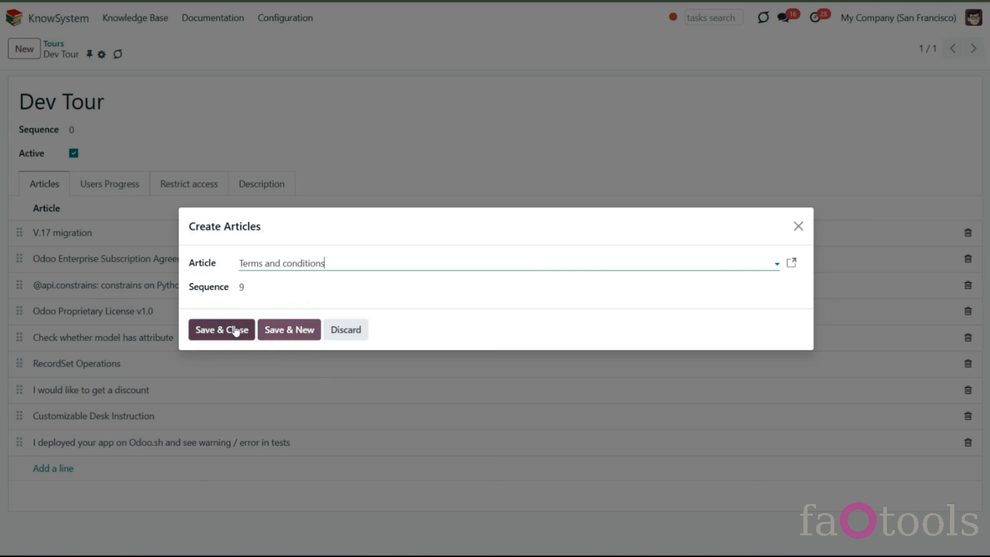
click(216, 329)
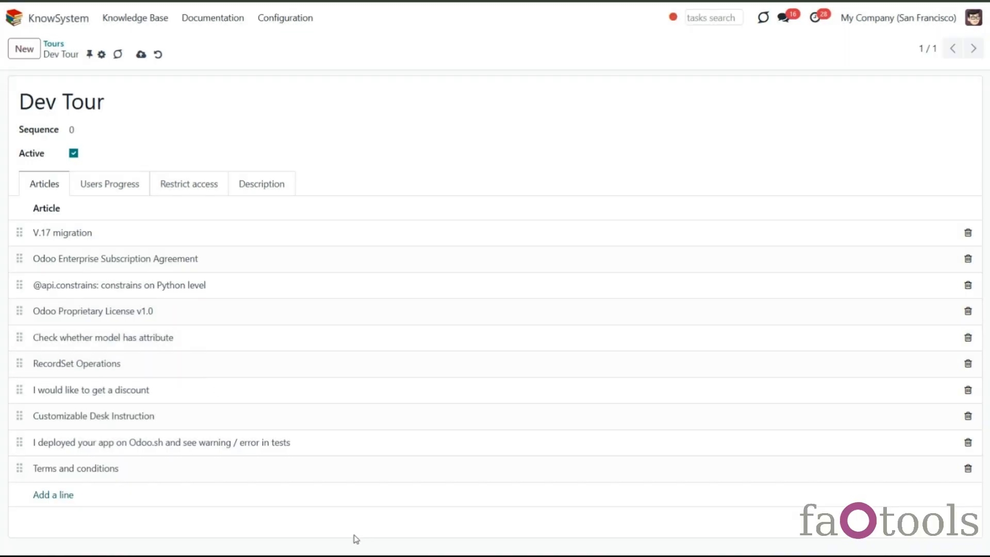
- Restrict the Dev Tour's access to Administration / Access Rights, Sales / Administrator and Project / Administrator groups
click(192, 190)
click(111, 216)
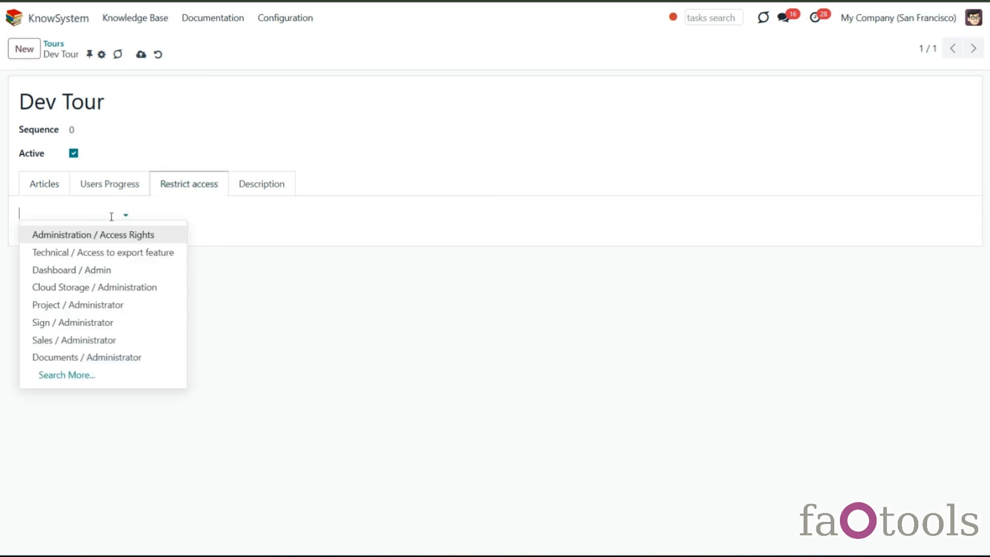
click(113, 236)
click(190, 214)
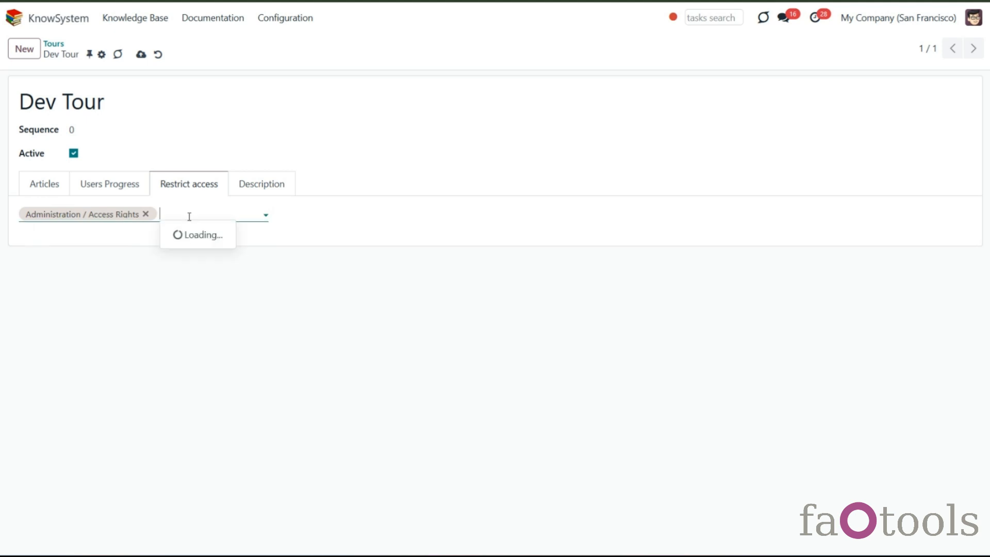
click(227, 340)
click(281, 215)
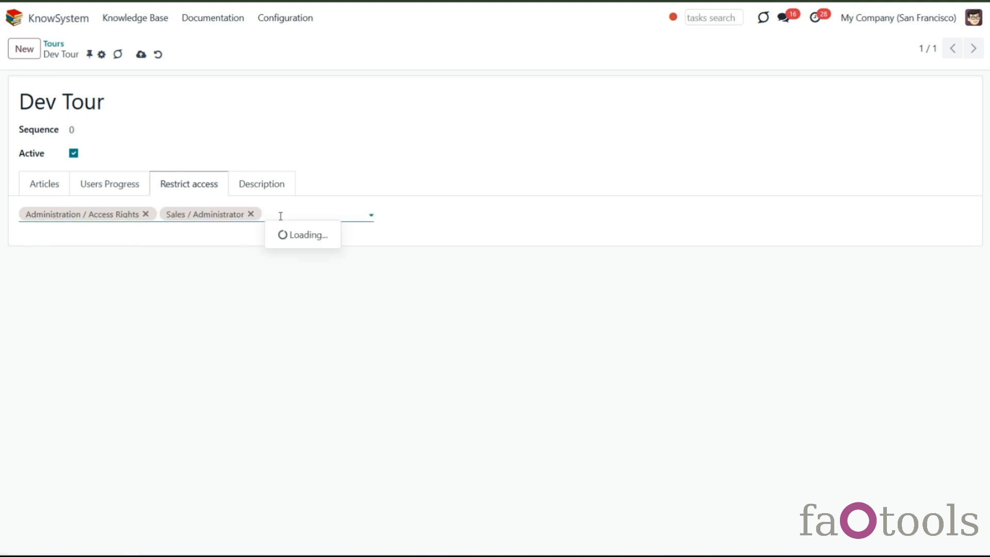
click(316, 323)
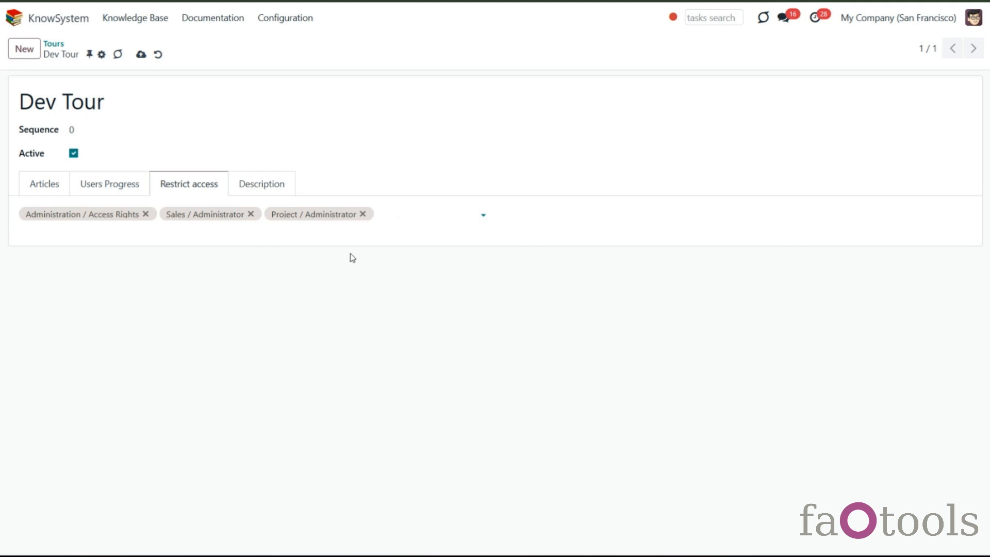
- Move the Terms and conditions article to the top of the tour's article list
click(274, 193)
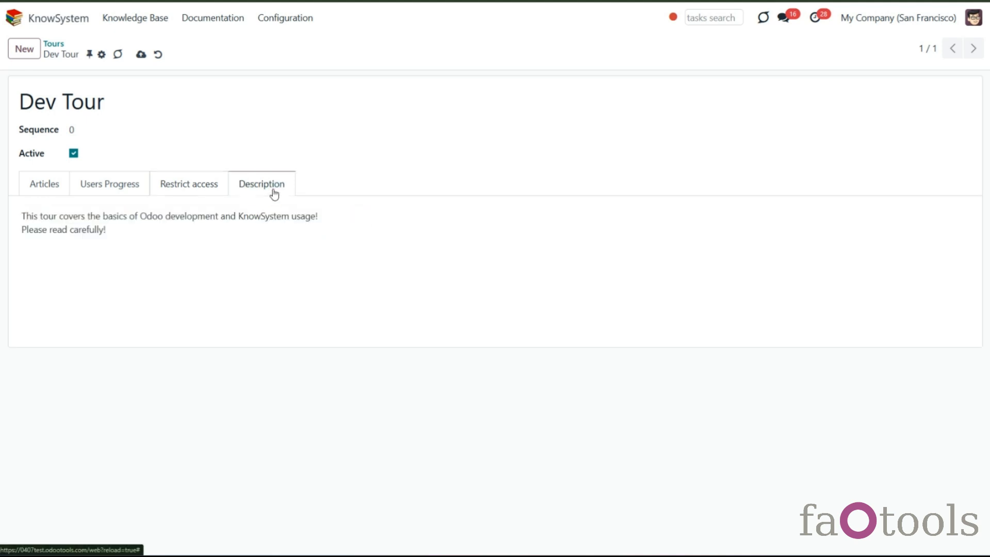
click(176, 229)
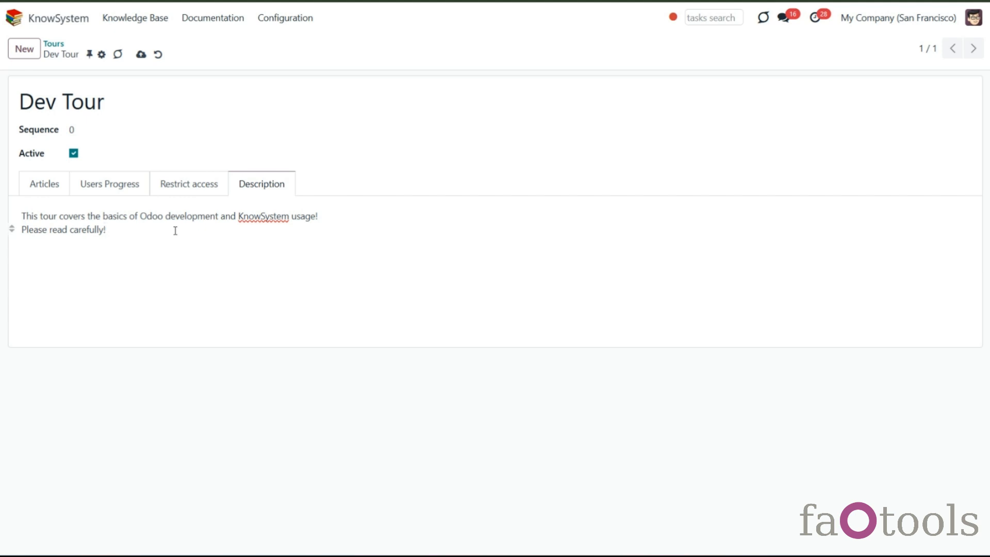
click(51, 186)
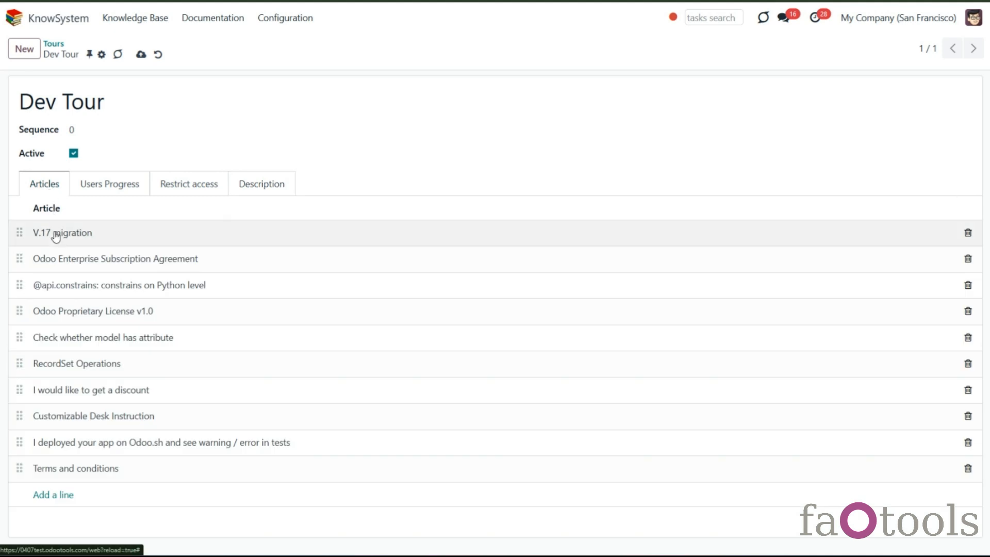
mouse_move(21, 468)
mouse_down()
mouse_move(18, 243)
mouse_move(39, 474)
mouse_up()
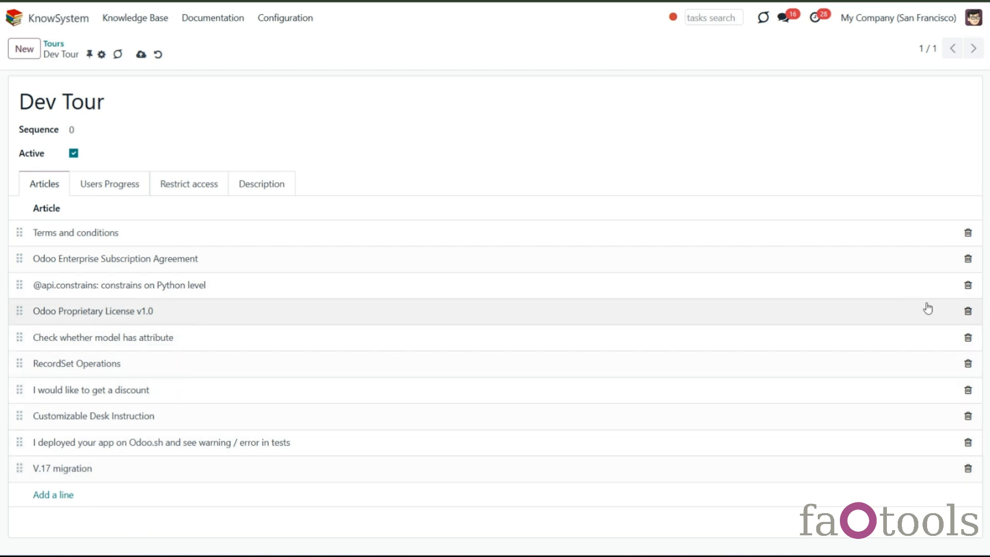
click(968, 285)
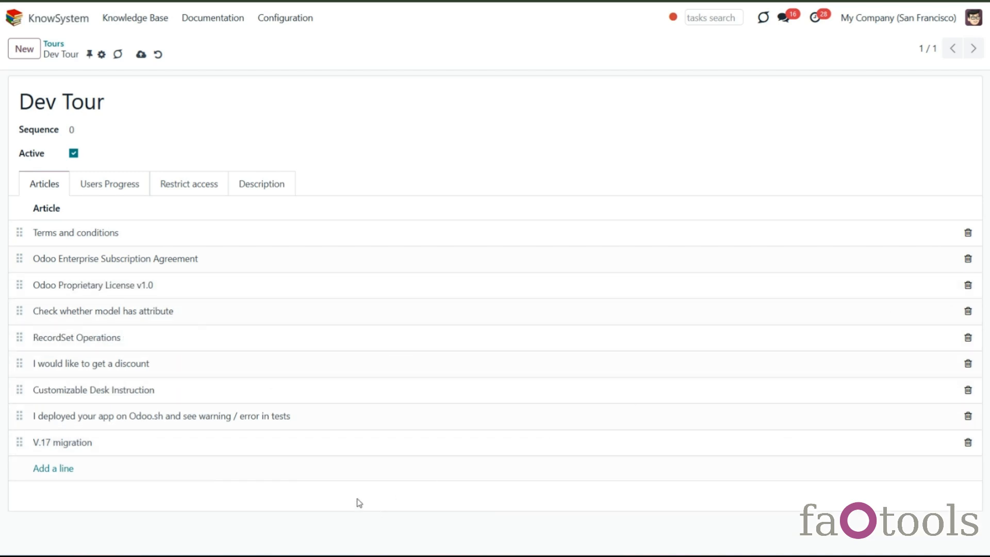
click(141, 54)
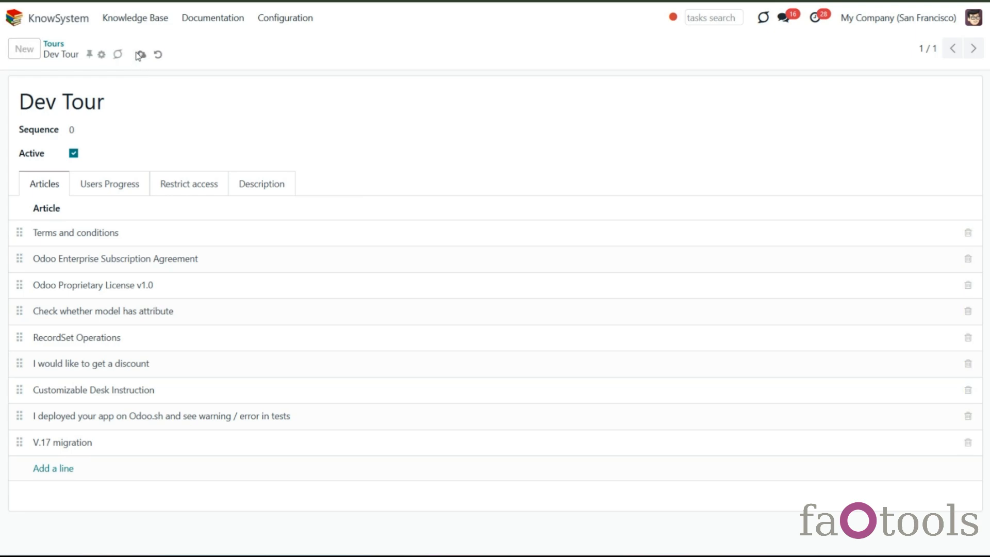
- From the knowledge base, open the Dev Tour and add another user to its users progress list, then save
click(138, 19)
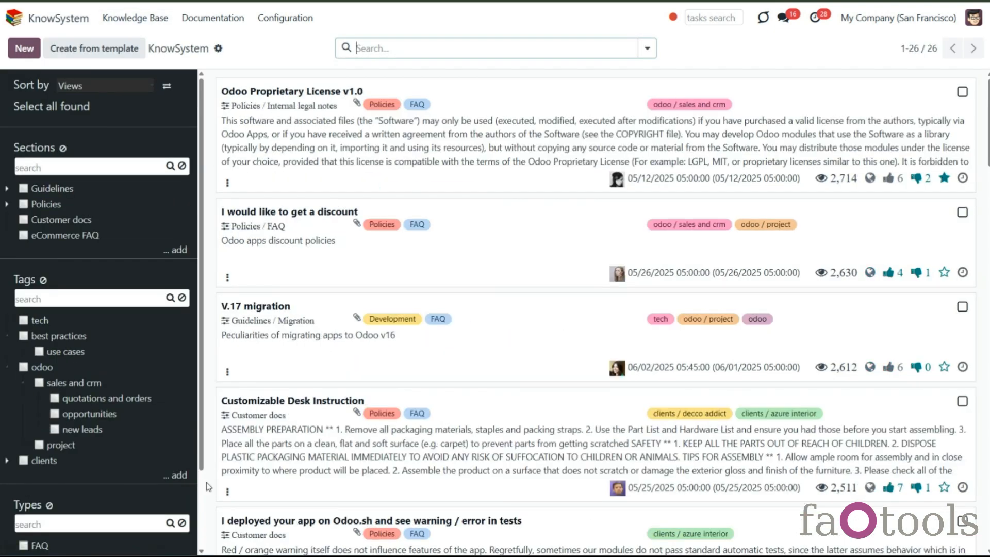
scroll(46, 520, down, 2)
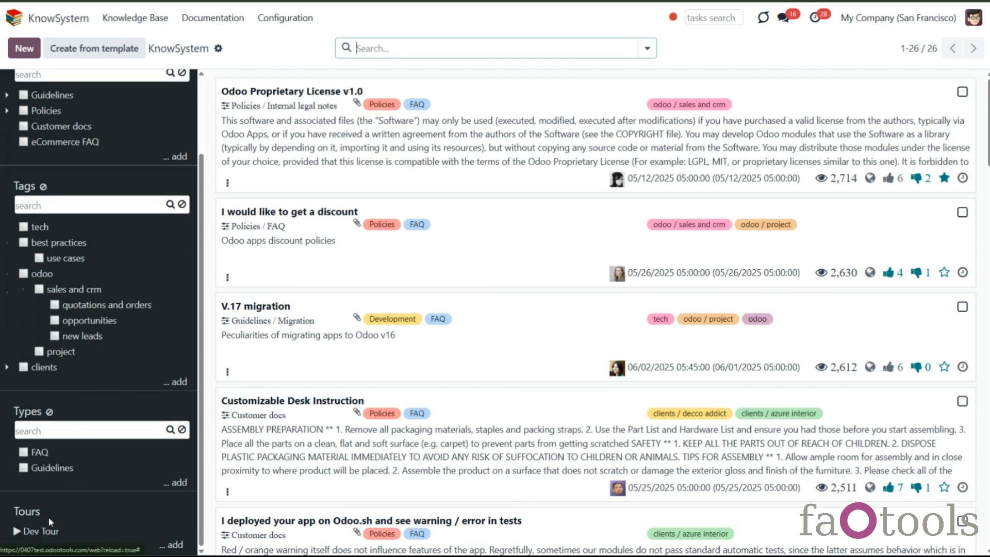
click(42, 533)
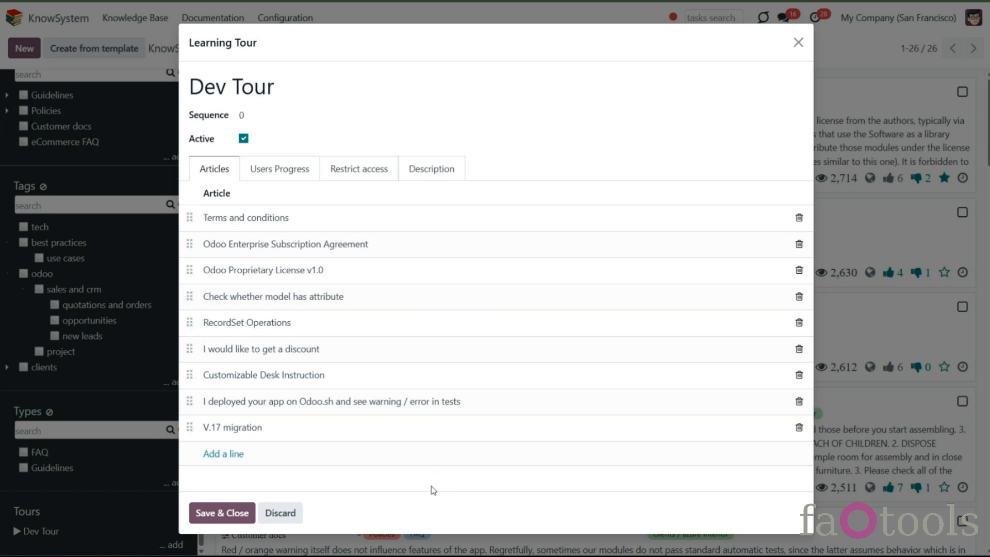
click(292, 170)
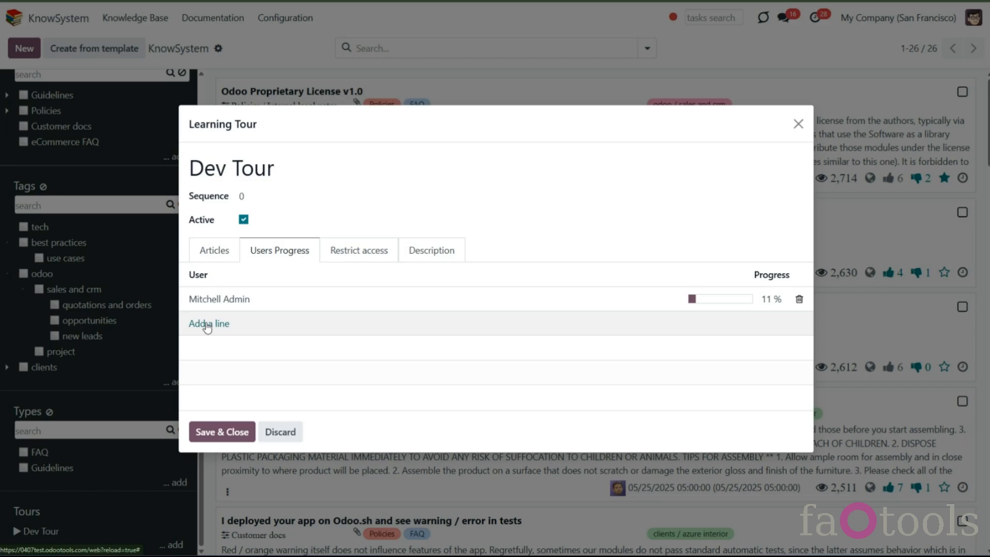
click(206, 324)
click(279, 264)
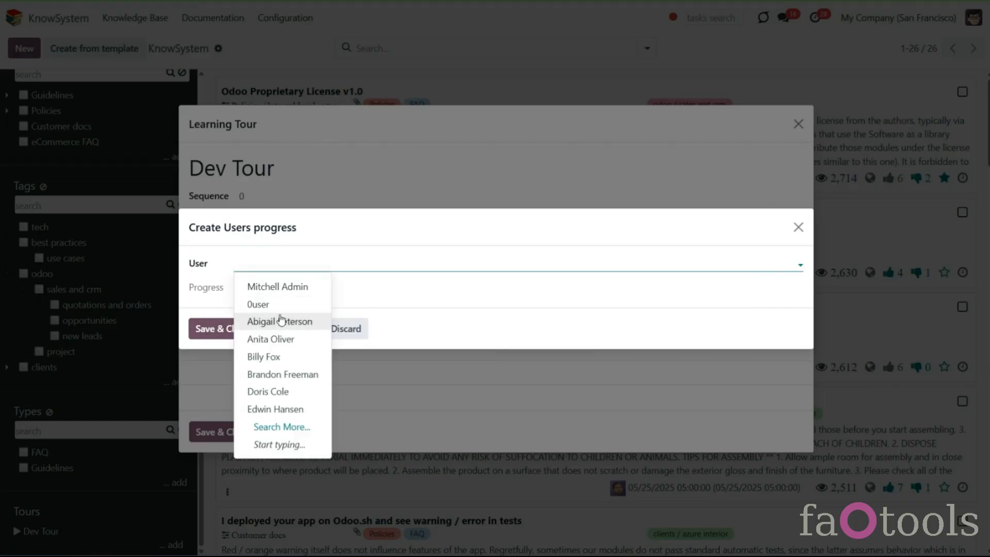
click(281, 322)
click(237, 330)
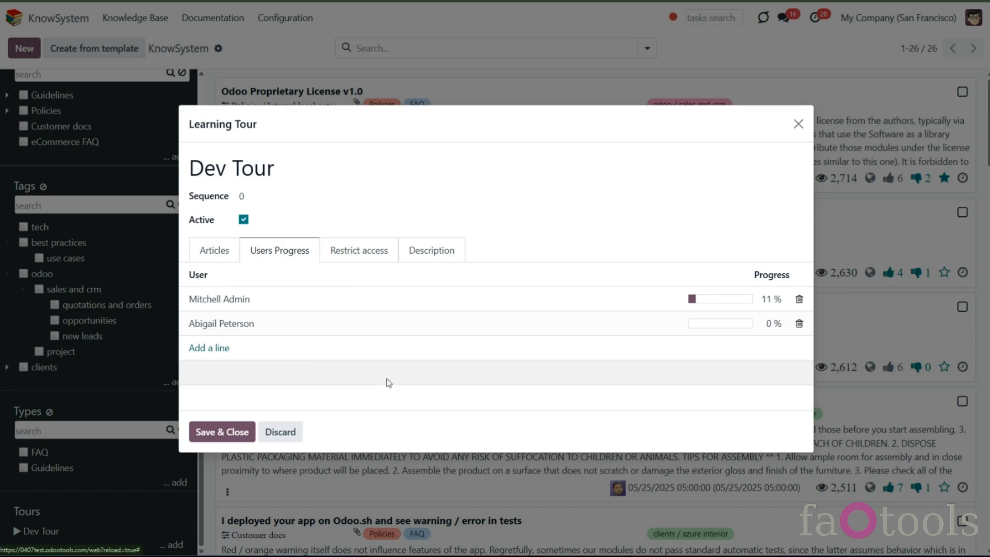
click(222, 432)
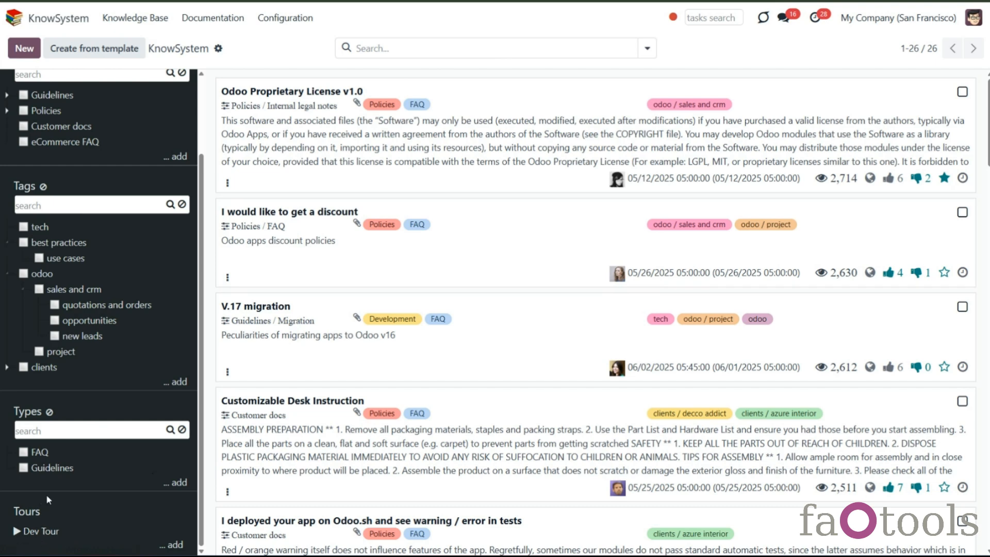
- Start the Dev Tour and step forward and back through its articles
click(51, 532)
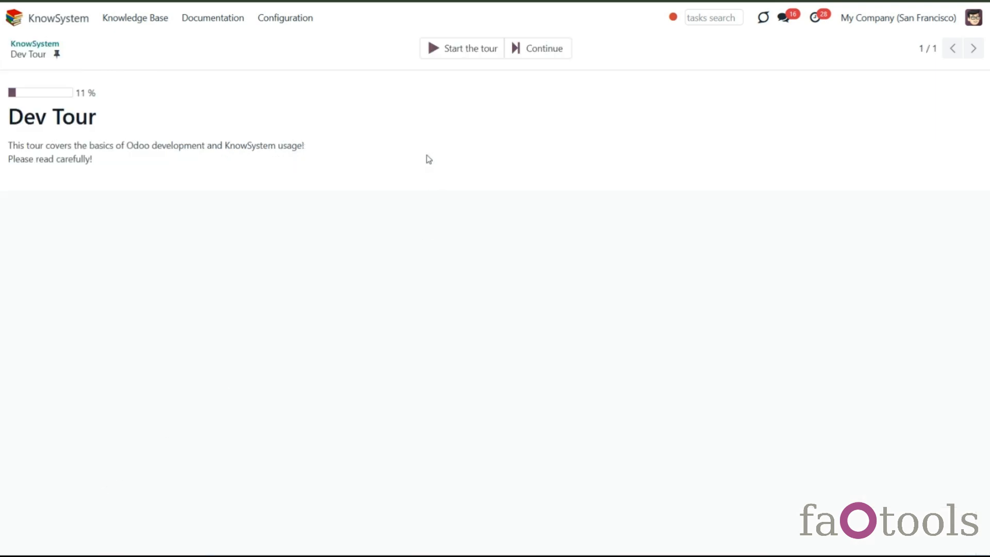
click(455, 49)
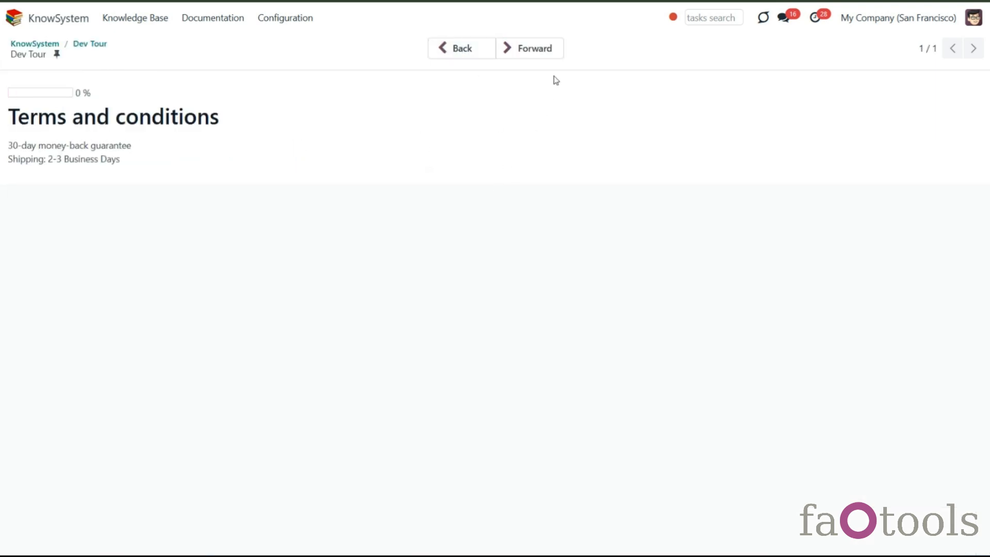
click(559, 49)
click(559, 50)
click(553, 50)
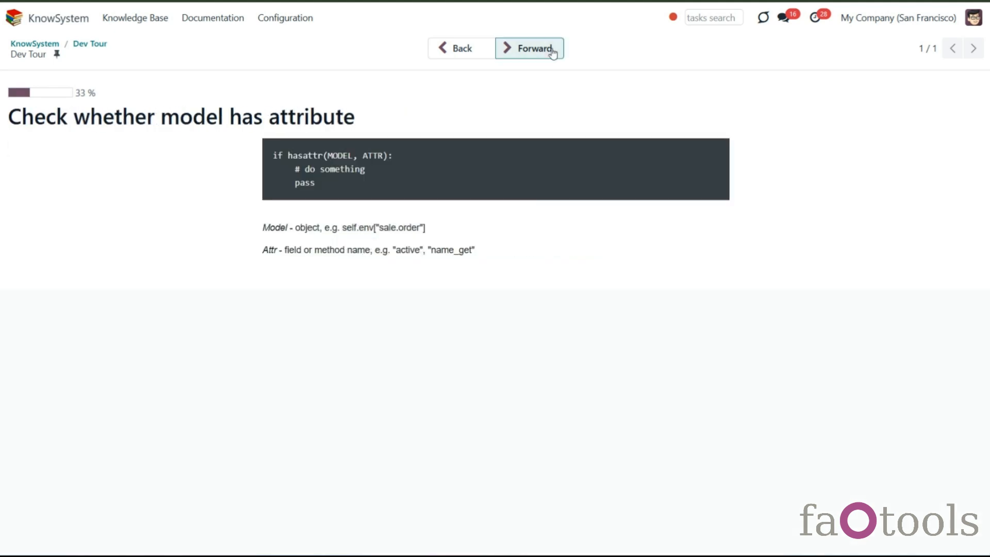
click(554, 50)
click(477, 51)
click(477, 52)
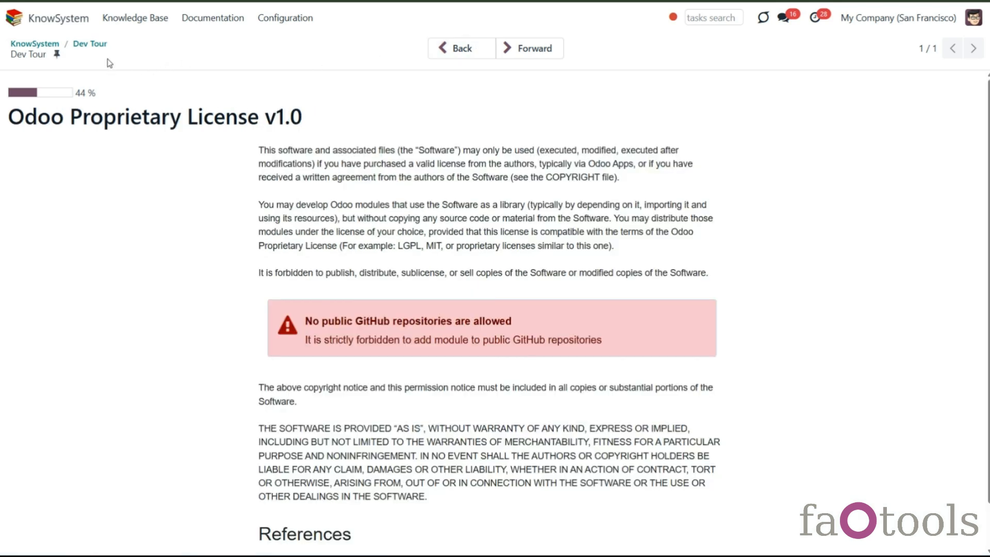
- Return to the knowledge base, open the Dev Tour again, start it and step forward through all its articles
click(49, 45)
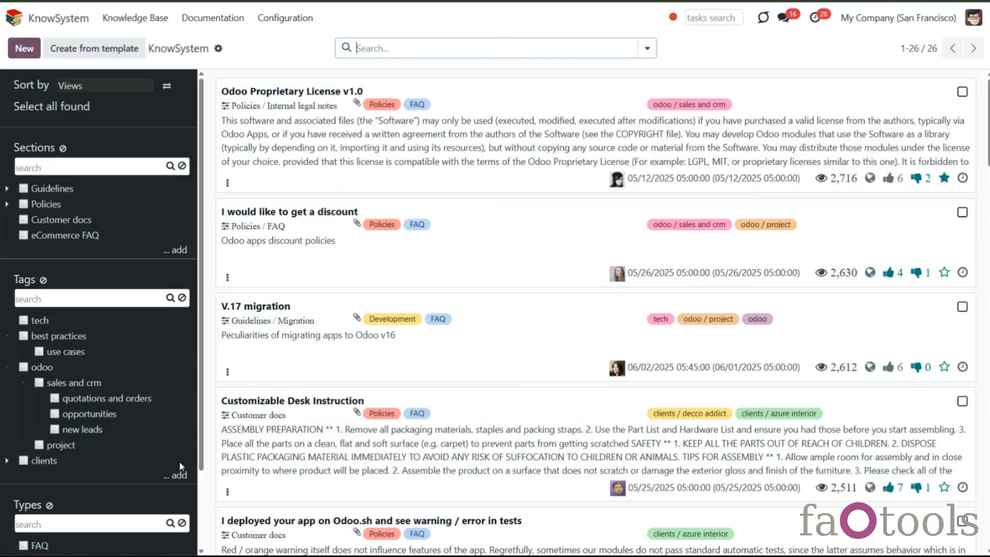
scroll(52, 542, down, 2)
click(46, 536)
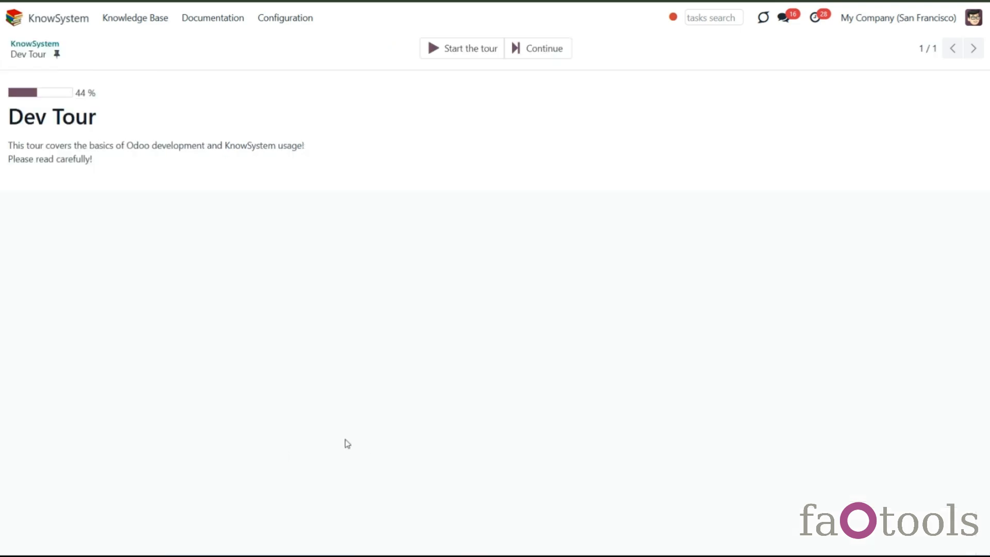
click(449, 46)
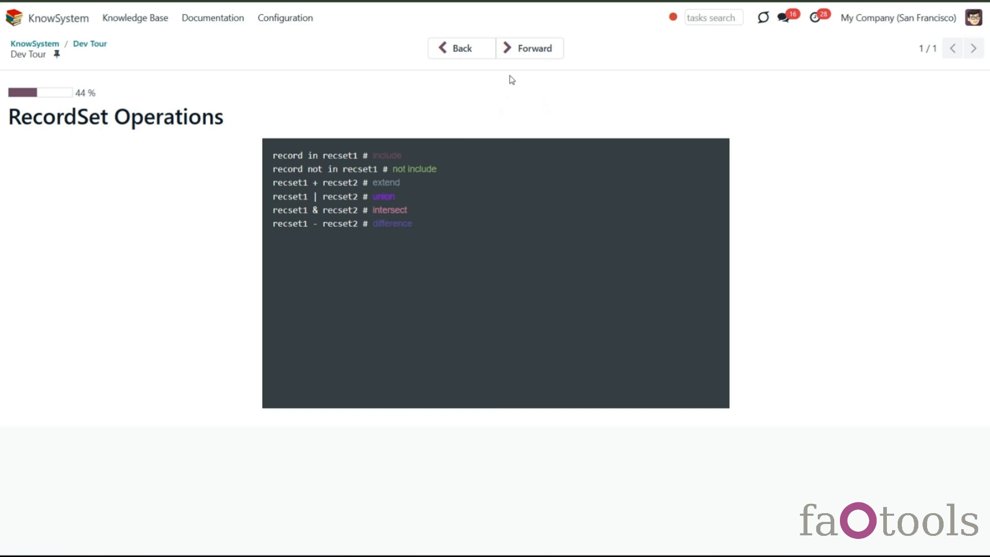
click(525, 48)
click(525, 48)
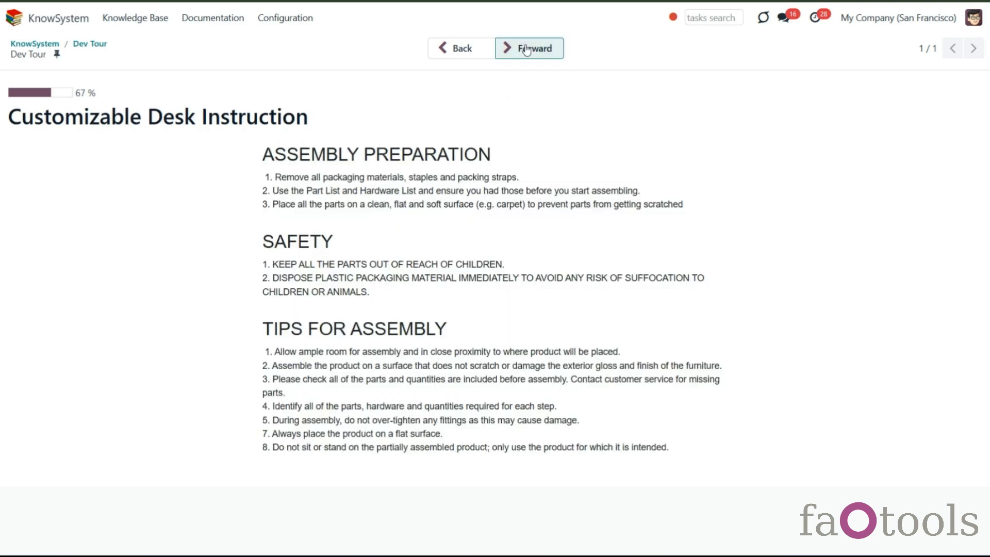
click(525, 49)
click(526, 49)
click(525, 48)
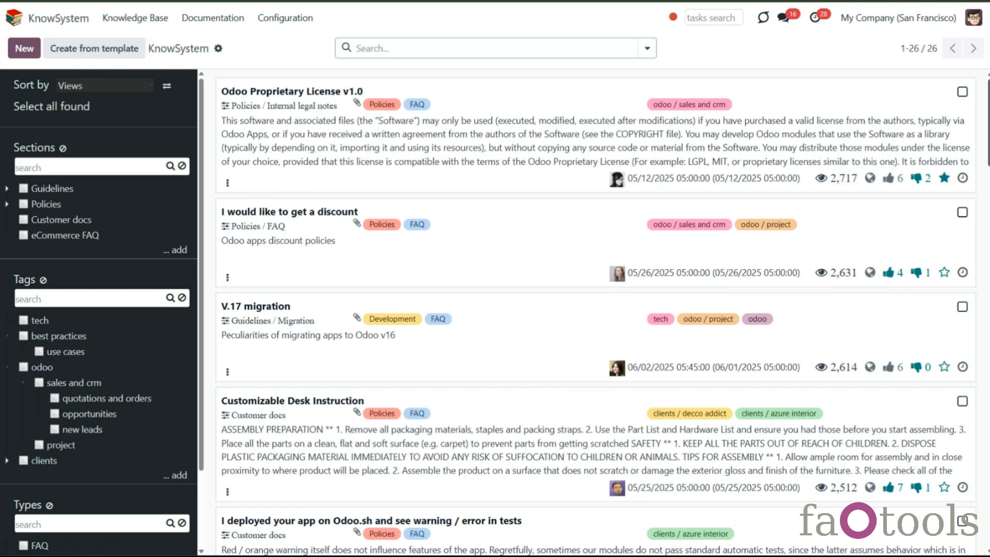
- Expand the Guidelines and Policies sections in the knowledge base section tree
scroll(594, 313, down, 3)
scroll(594, 313, down, 2)
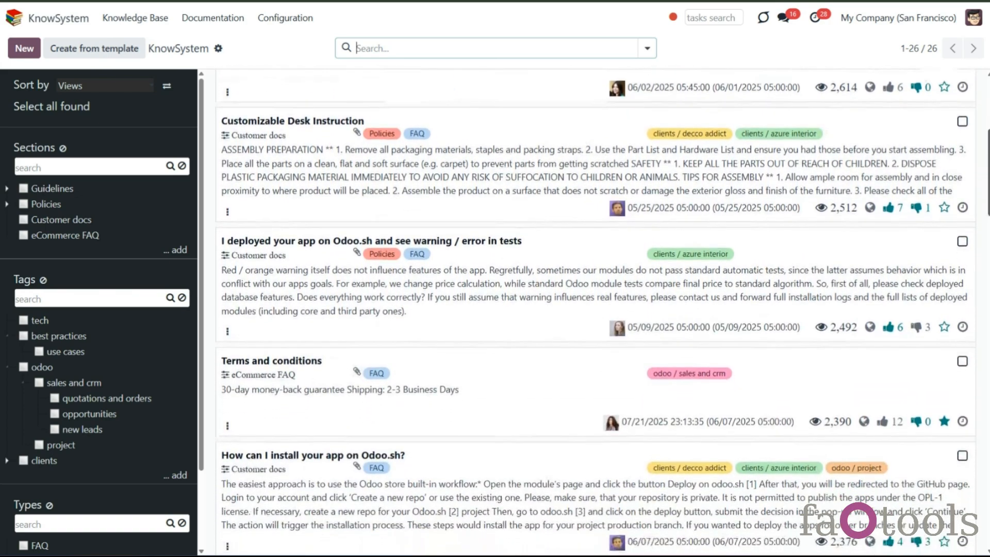
scroll(595, 313, up, 5)
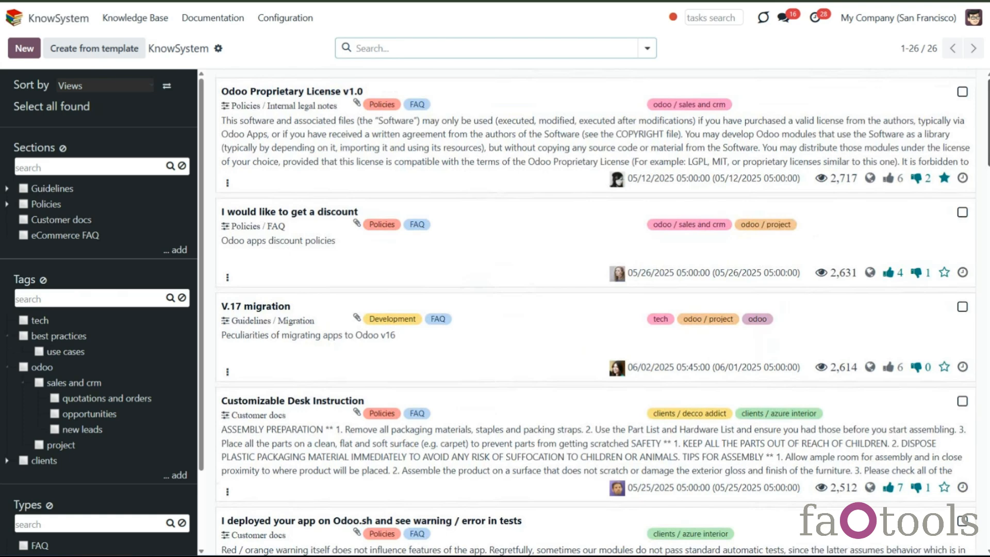
click(6, 188)
click(7, 251)
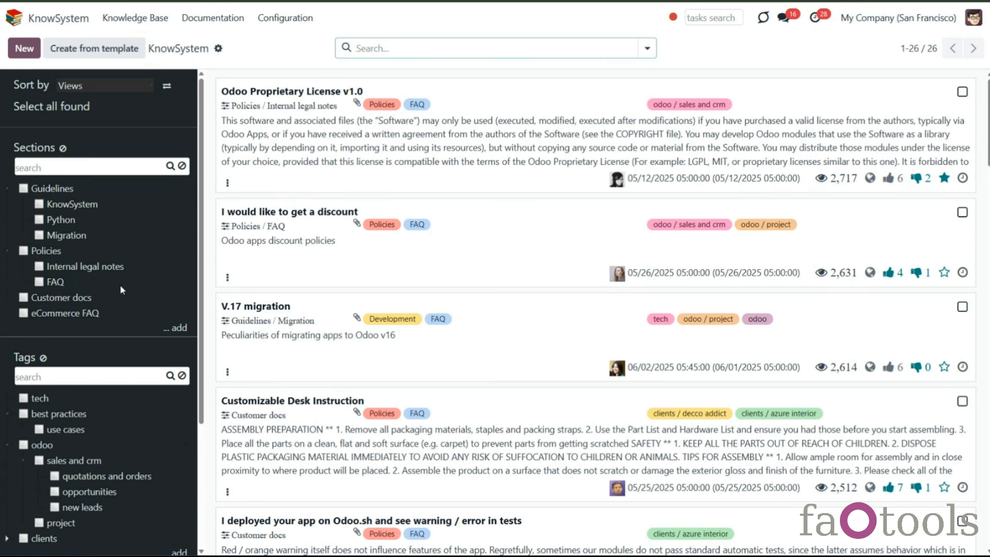
- Open the Odoo Proprietary License v1.0 article and set its read access group to Sales / User: Own Documents Only
click(528, 45)
click(301, 135)
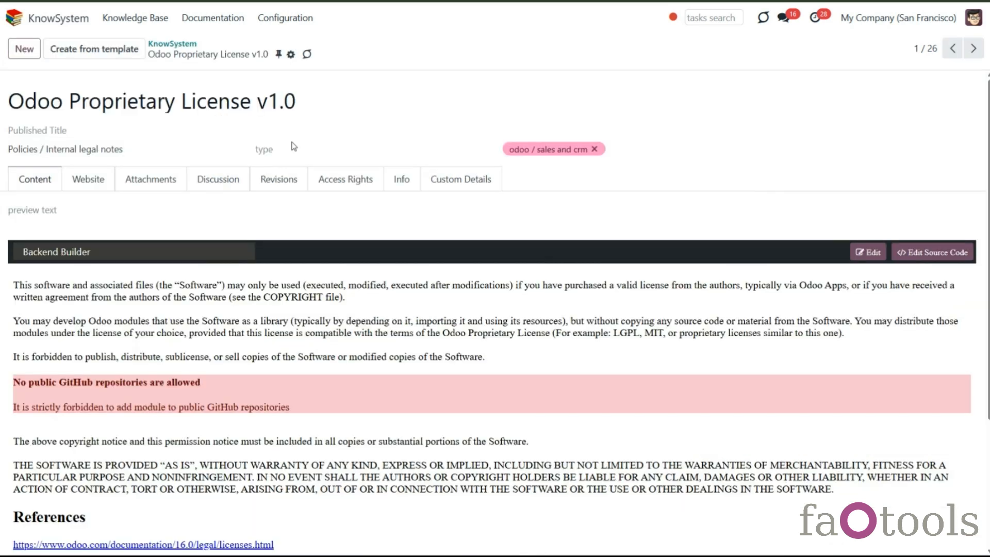
click(320, 186)
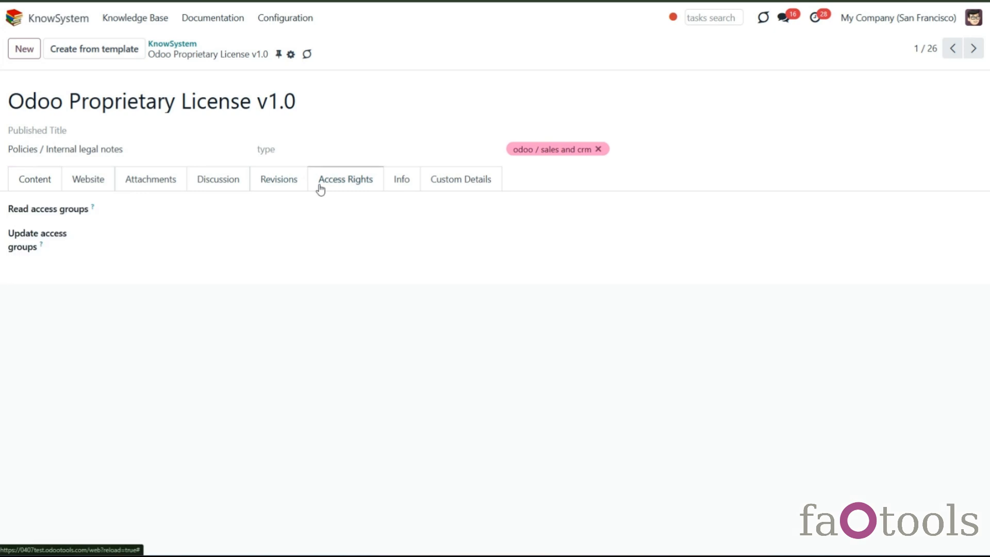
click(205, 206)
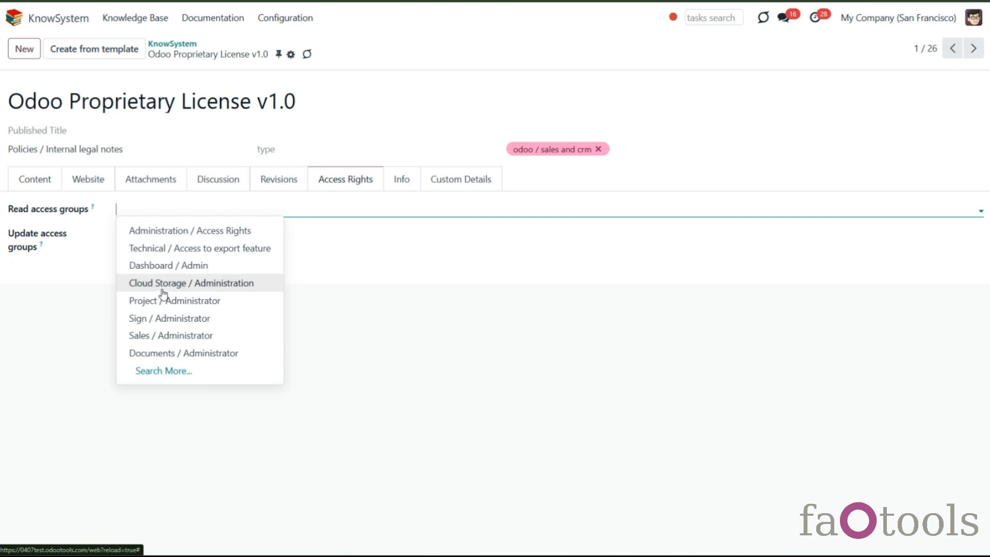
text(ow)
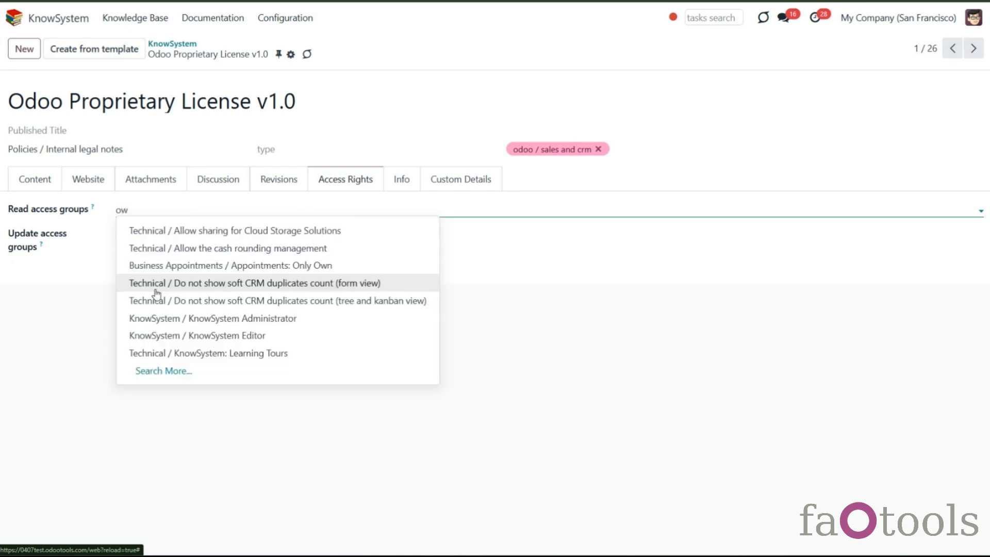
text(n)
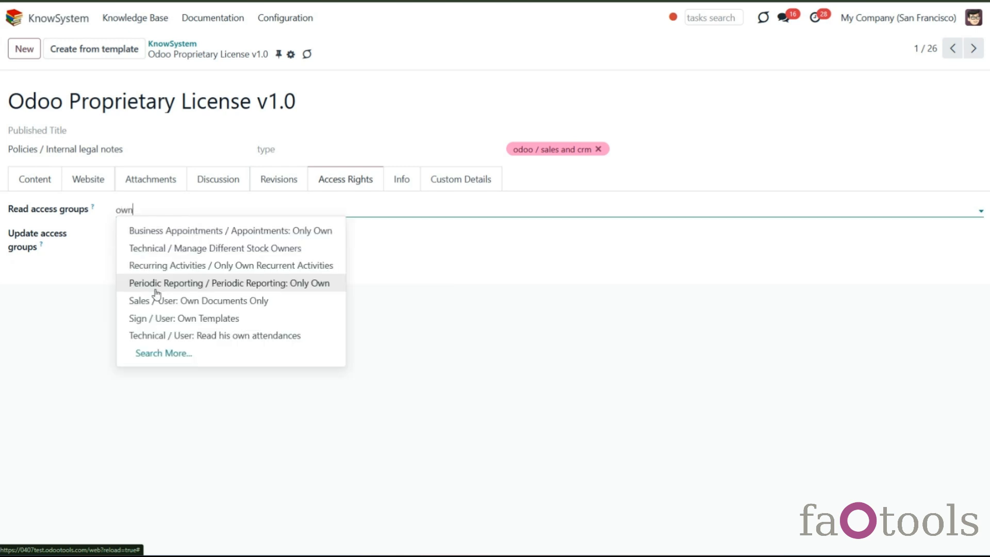
click(180, 303)
- Add Sales / Administrator and Project / Administrator as the article's update access groups and save it
click(179, 238)
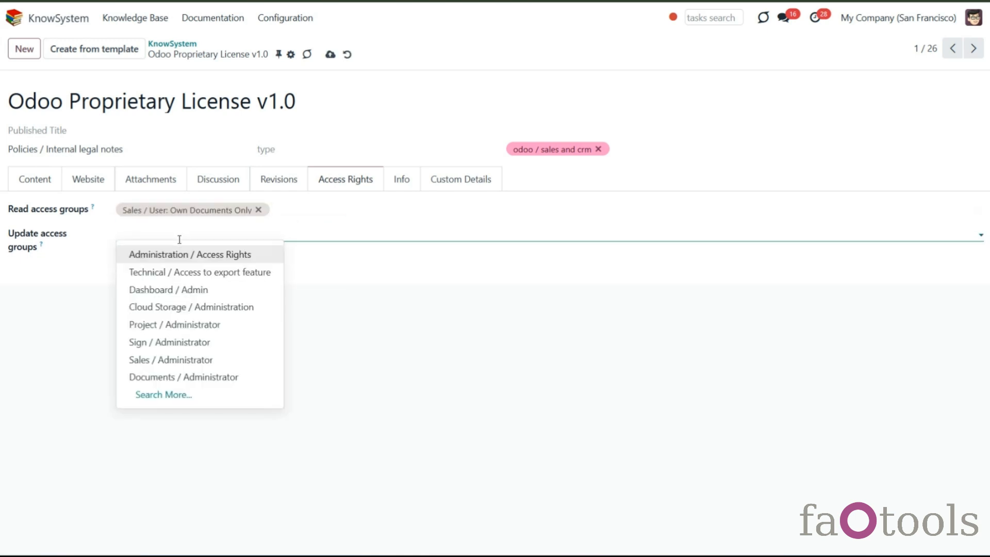
click(157, 359)
click(257, 237)
click(256, 341)
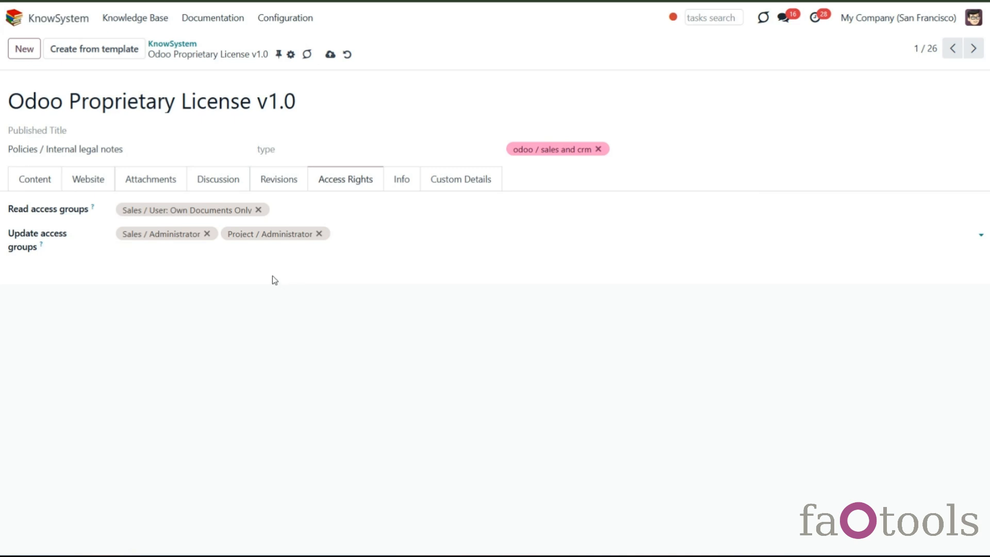
click(330, 54)
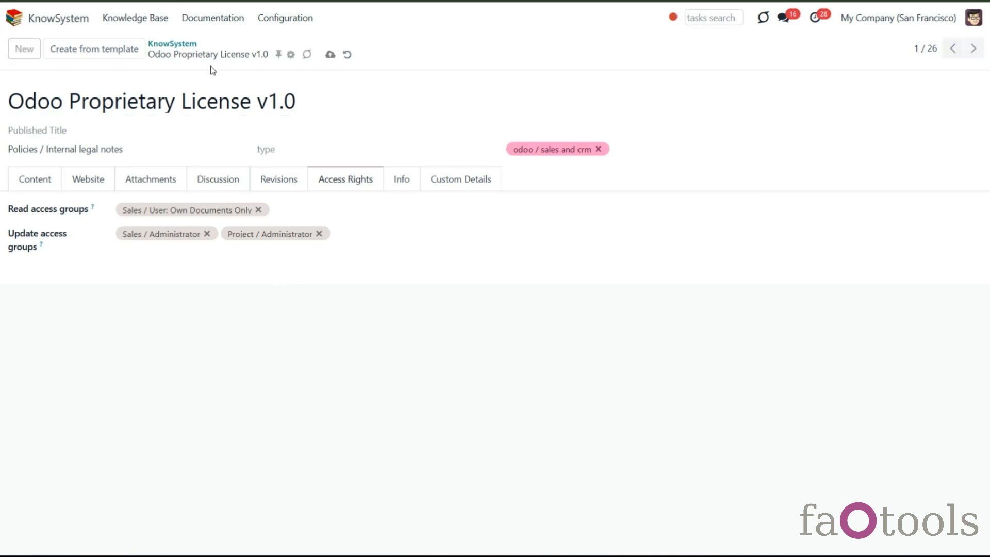
- Go back to the knowledge base and review the KnowSystem access level options on a user's settings form
click(178, 44)
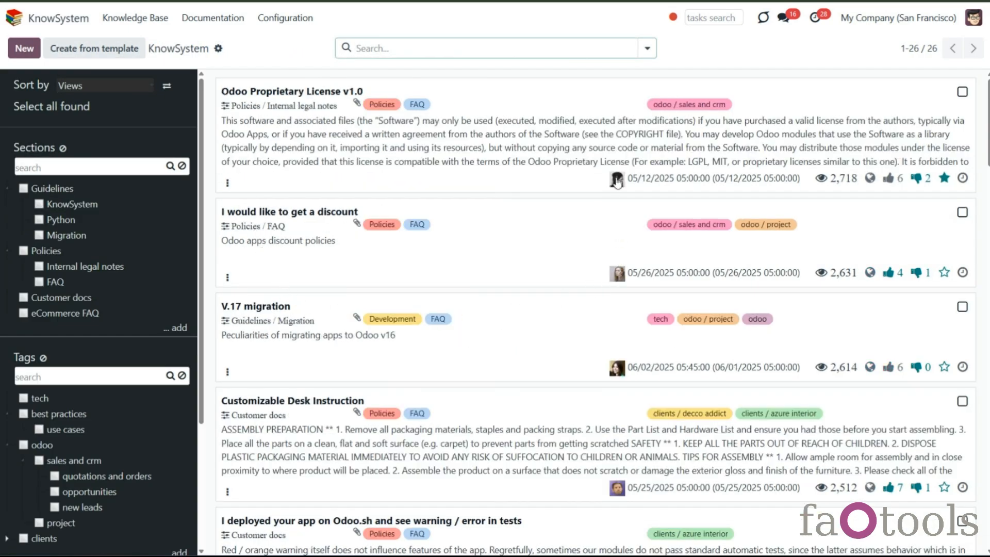
mouse_move(617, 280)
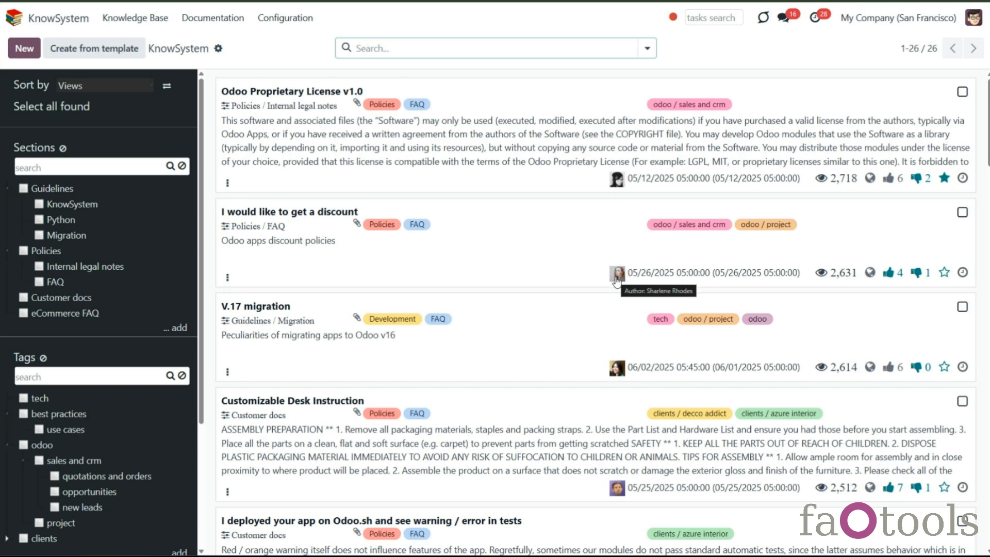
mouse_move(614, 373)
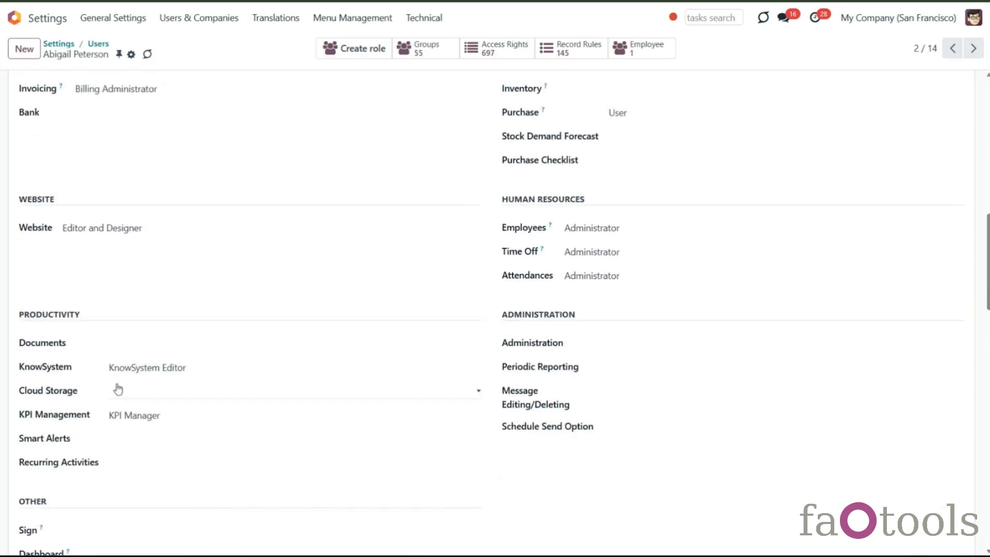
click(146, 367)
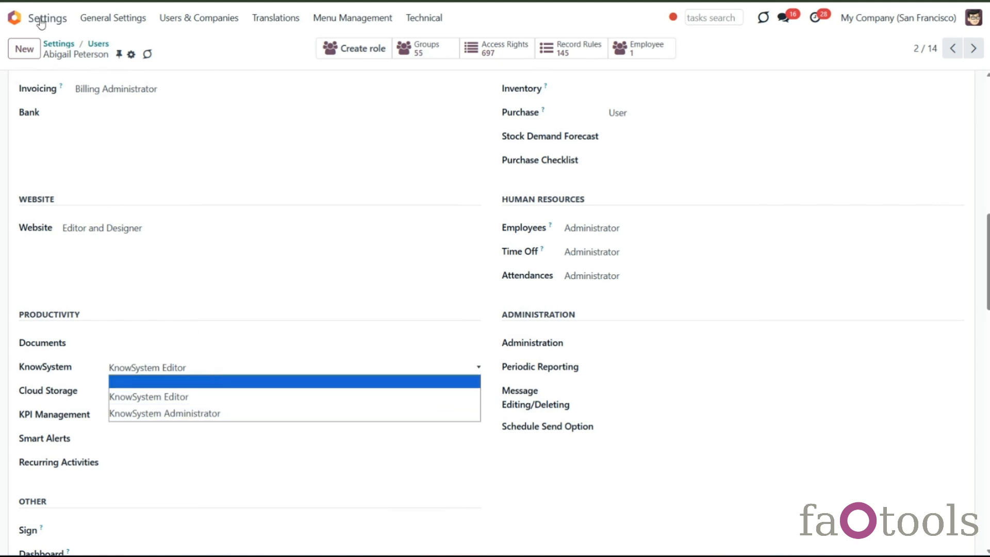
click(16, 18)
click(717, 188)
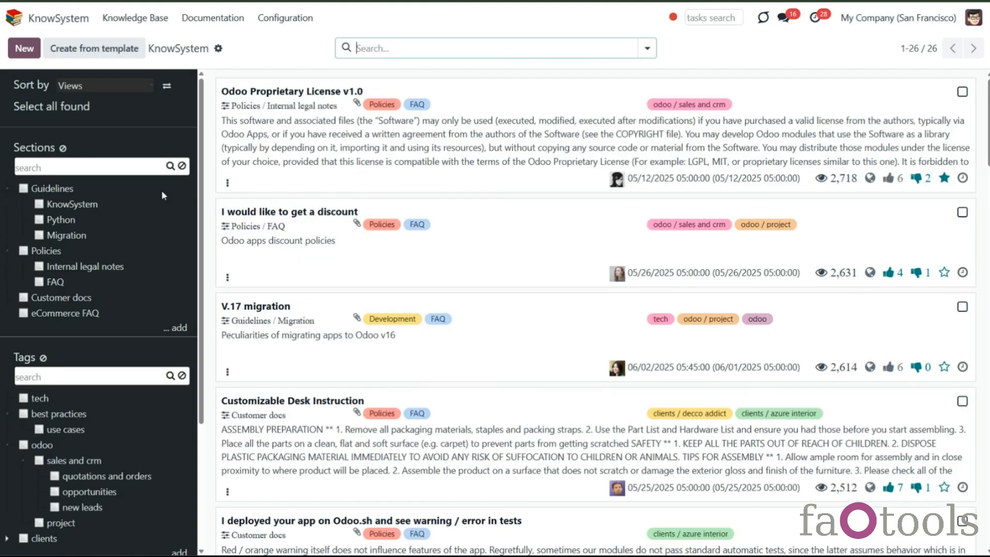
- Open the Guidelines section's settings, inspect its restrict-access groups, and close the dialog without changes
scroll(162, 190, down, 5)
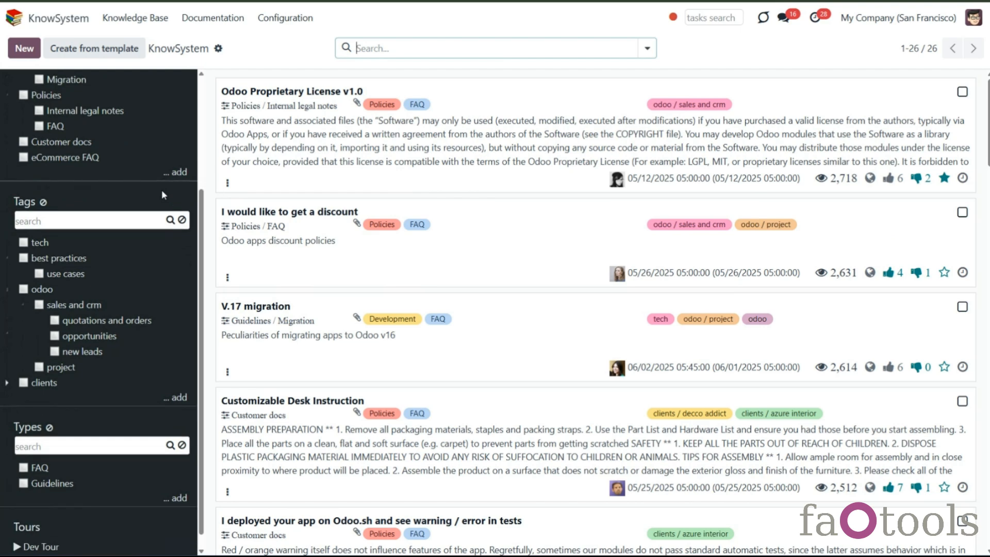
scroll(162, 192, down, 1)
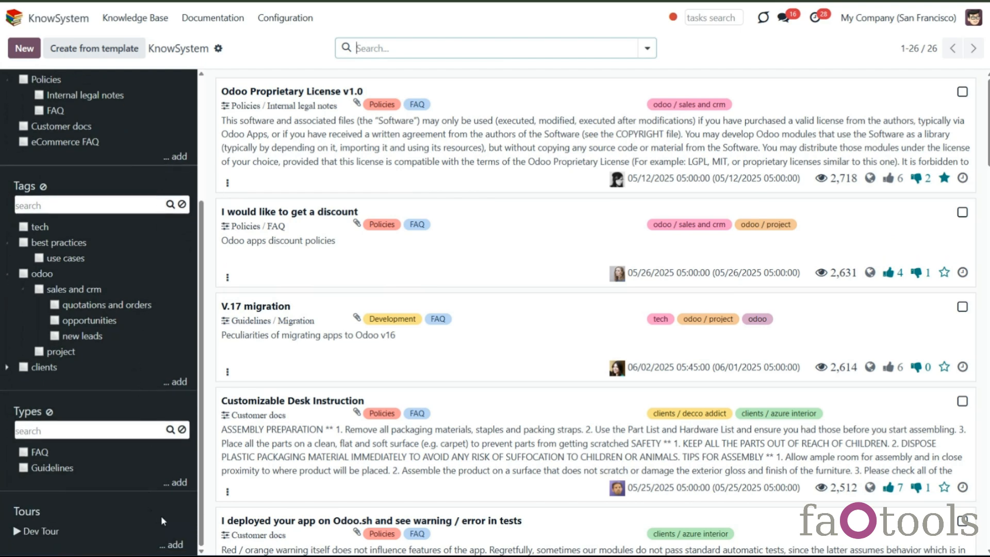
drag(204, 513, 205, 329)
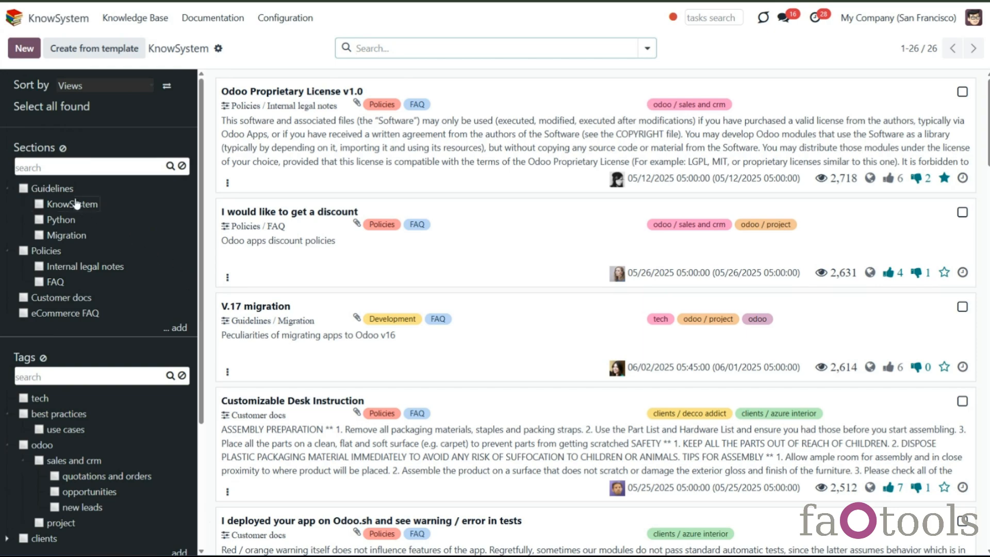
right_click(61, 190)
click(74, 252)
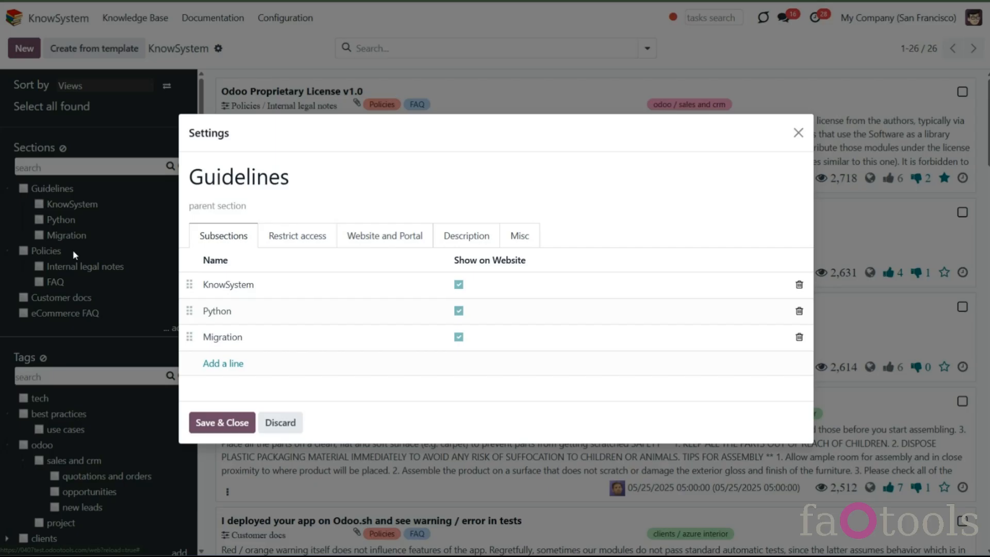
click(291, 244)
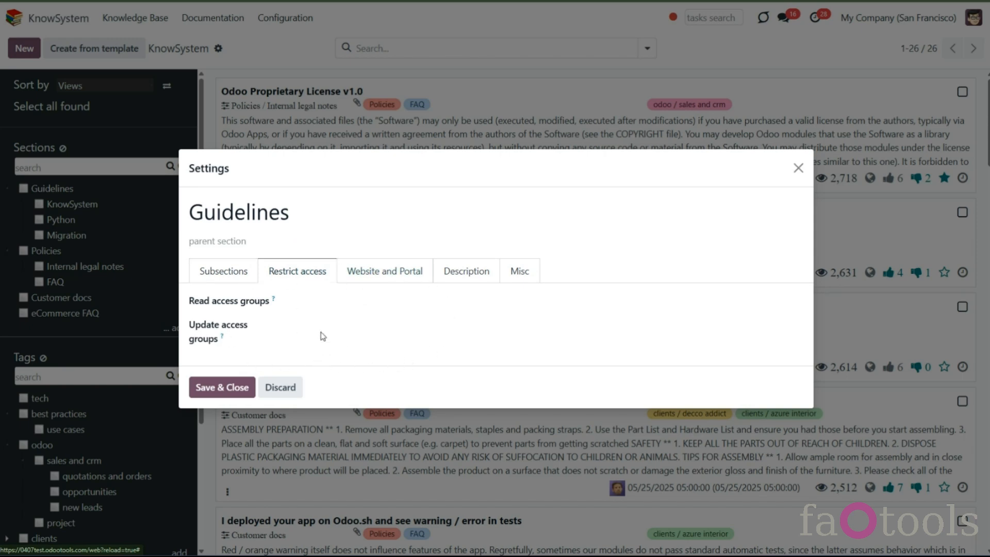
click(340, 304)
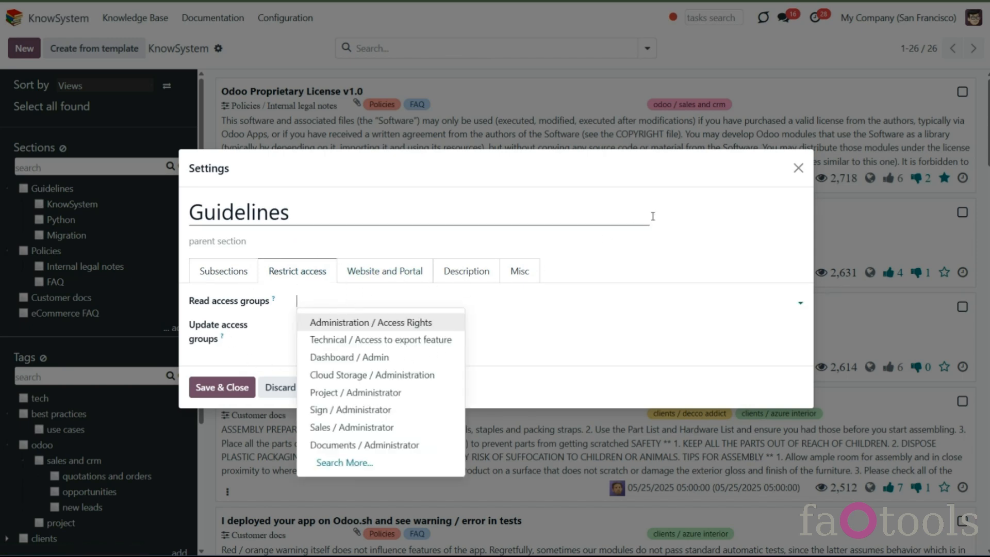
click(797, 168)
click(798, 168)
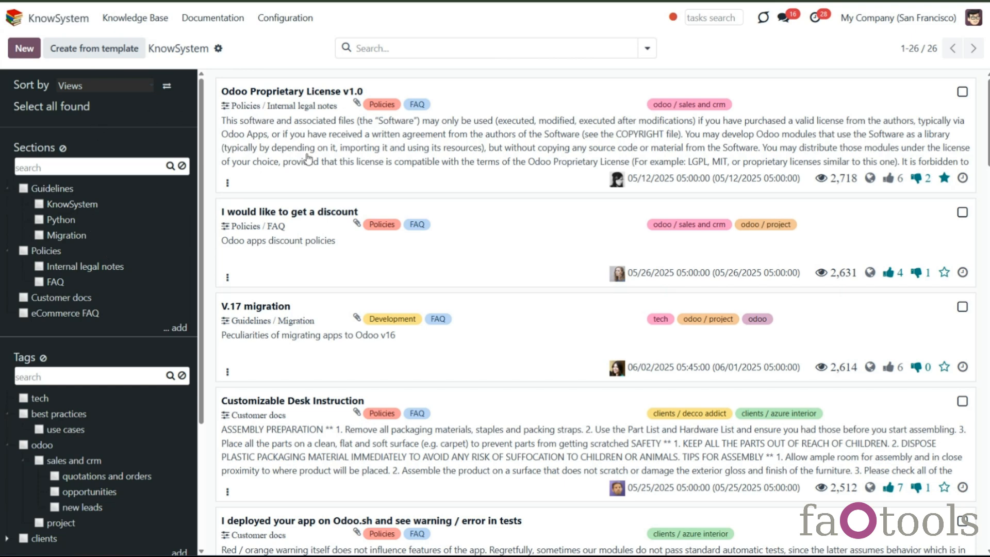
- Open the Odoo Proprietary License v1.0 article, make it visible on the current website, and save
click(296, 187)
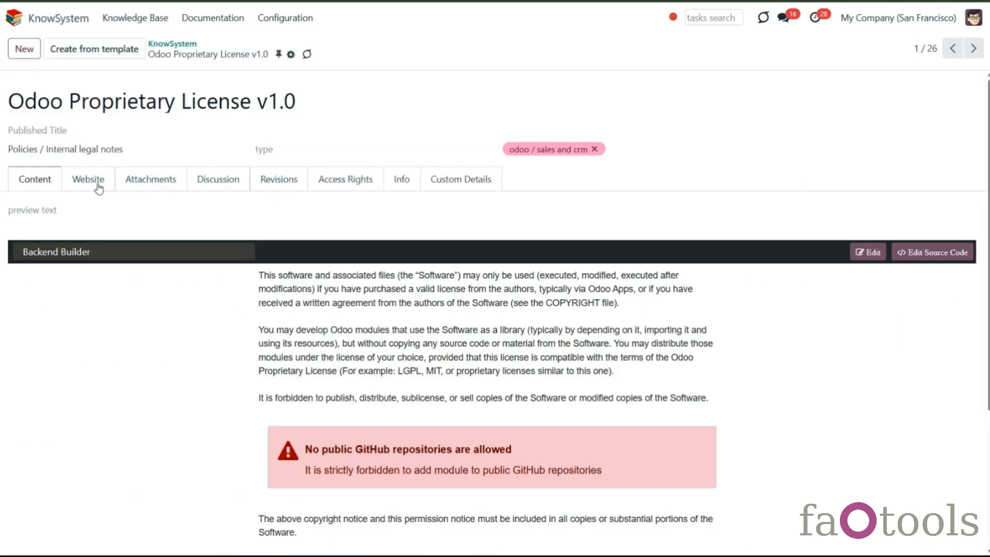
click(98, 188)
click(121, 208)
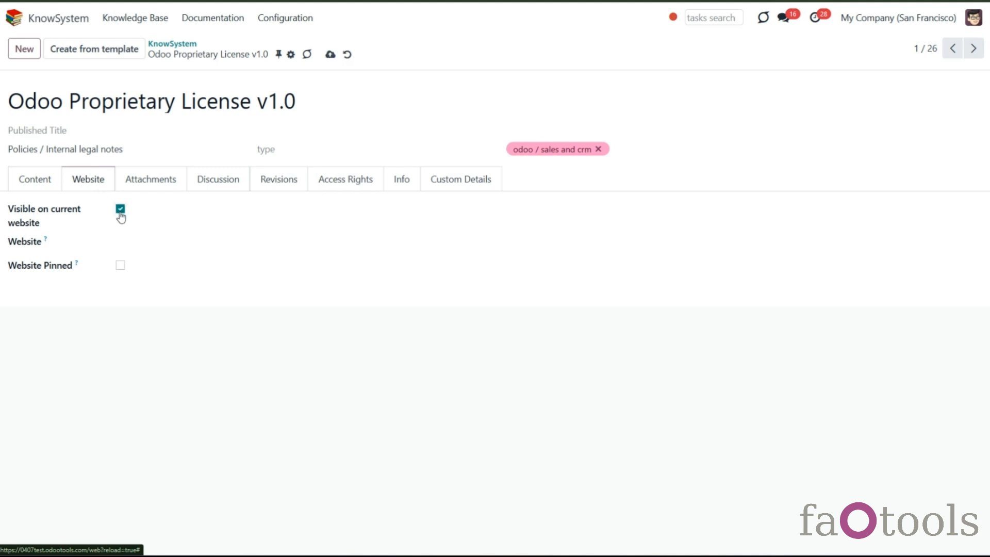
click(330, 54)
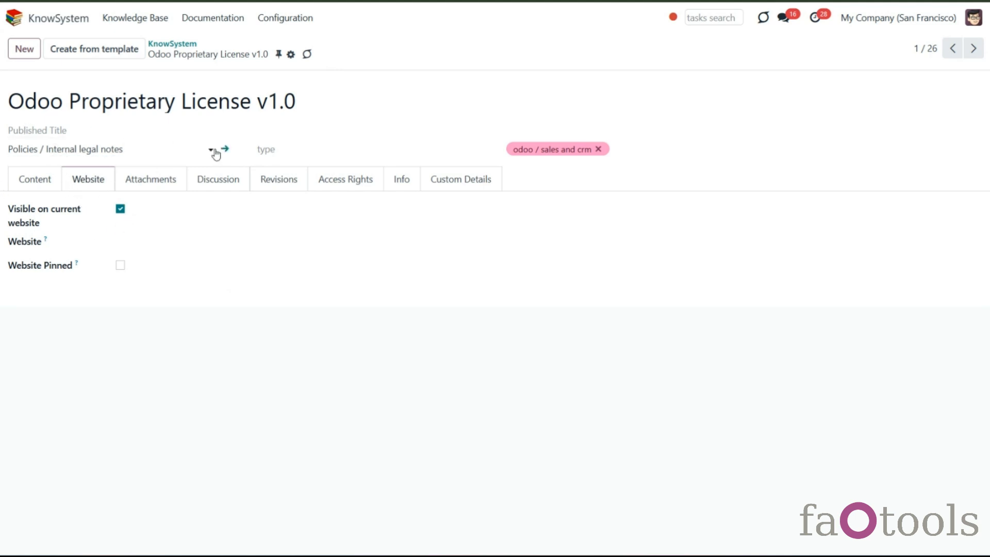
- Open the article's Internal legal notes section, enable Show on Website, and save the section
click(225, 149)
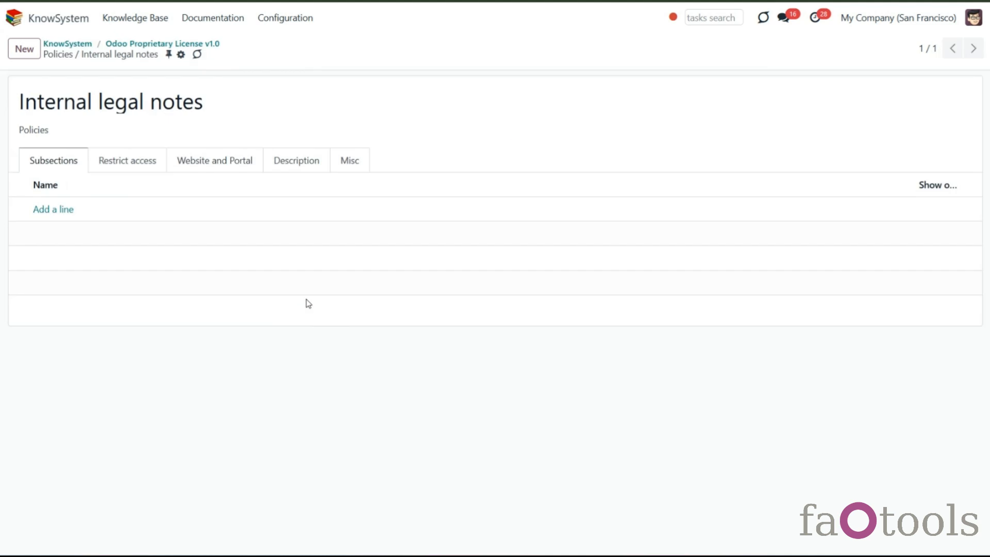
click(212, 162)
click(105, 190)
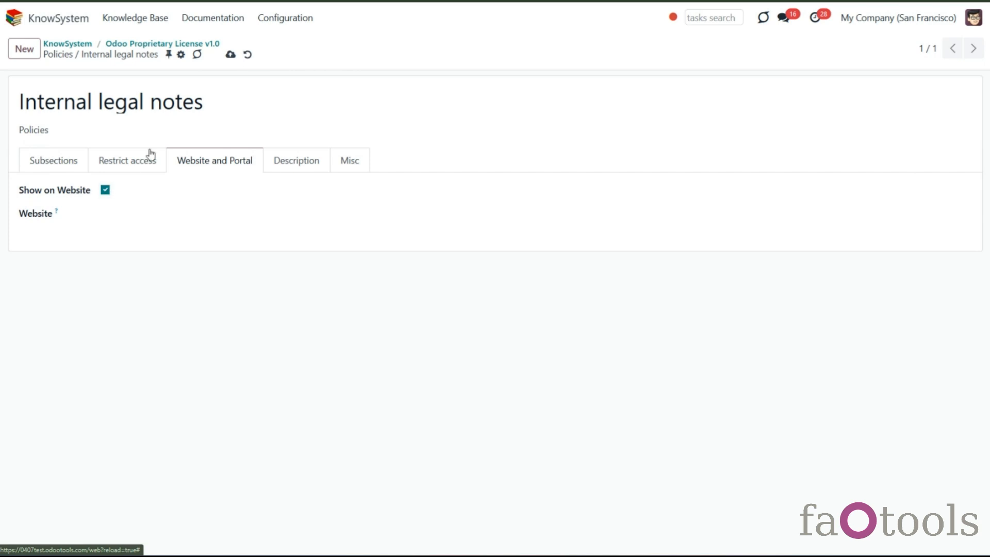
click(231, 54)
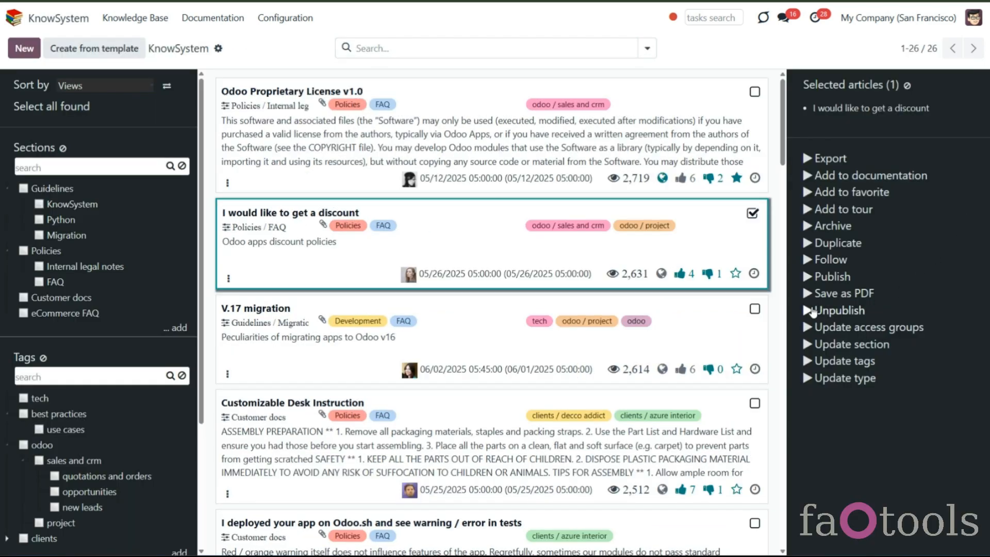
- Select the V.17 migration and Customizable Desk Instruction articles alongside the discount article, then clear the selection
click(754, 309)
click(755, 404)
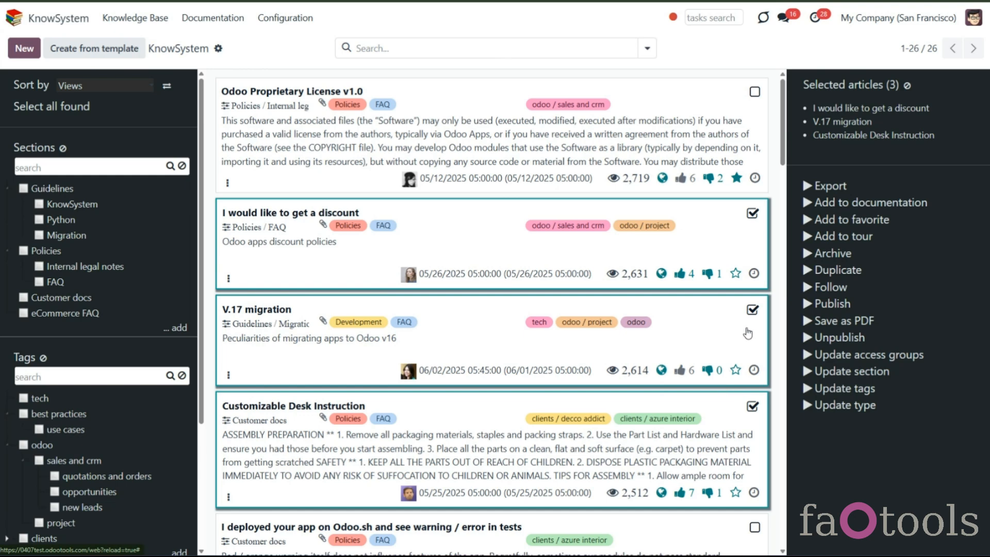
click(907, 86)
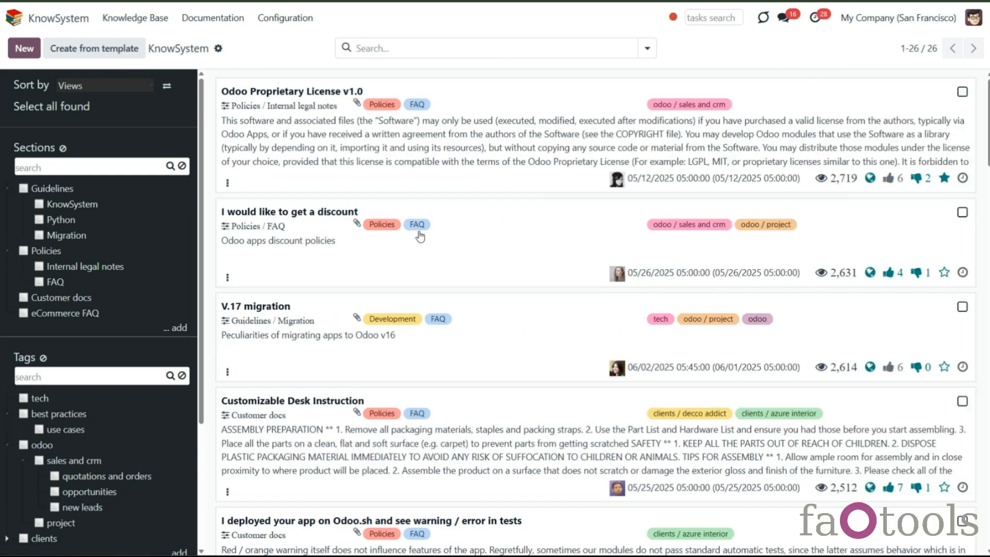
- Open the discount article's Discussion tab and copy its token share link from the Share Document dialog, then close it
click(407, 268)
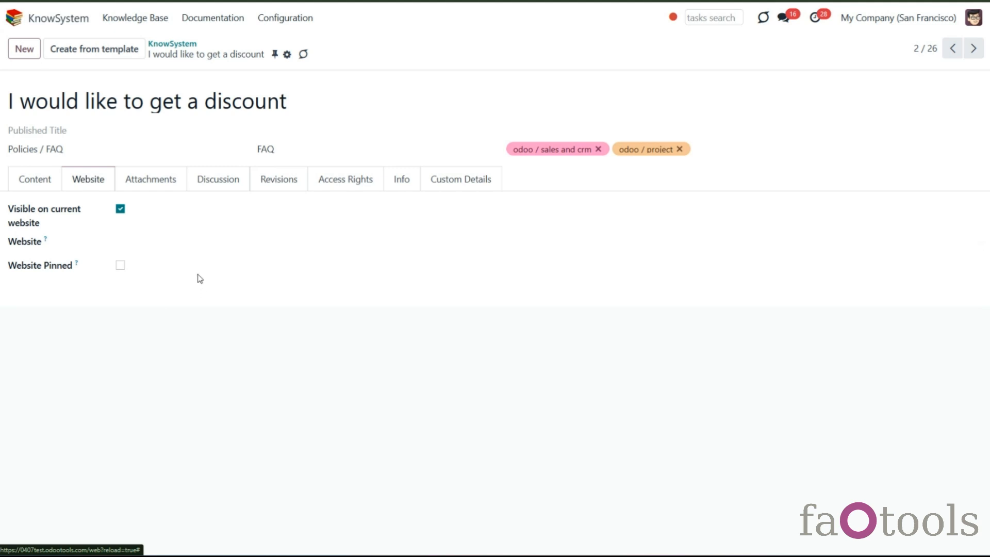
click(216, 184)
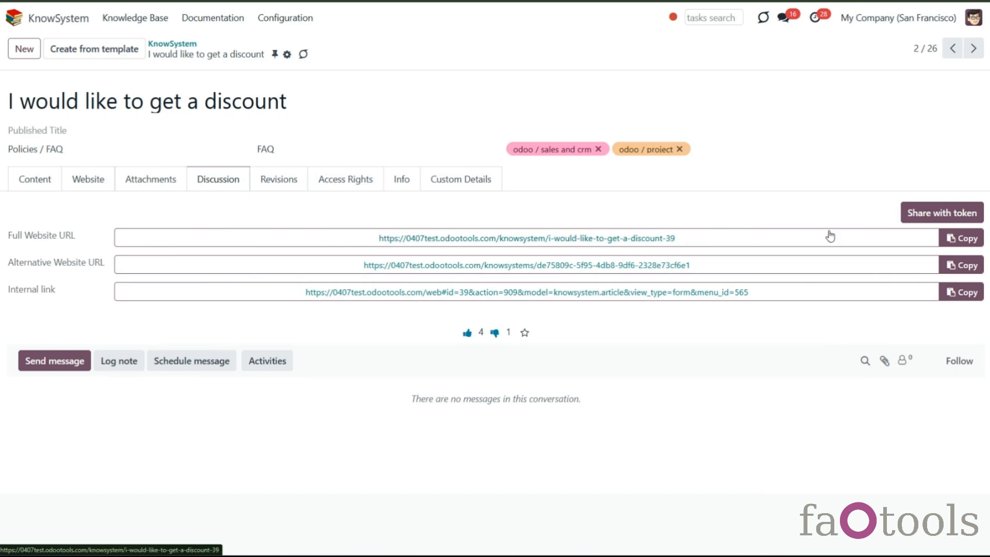
click(931, 215)
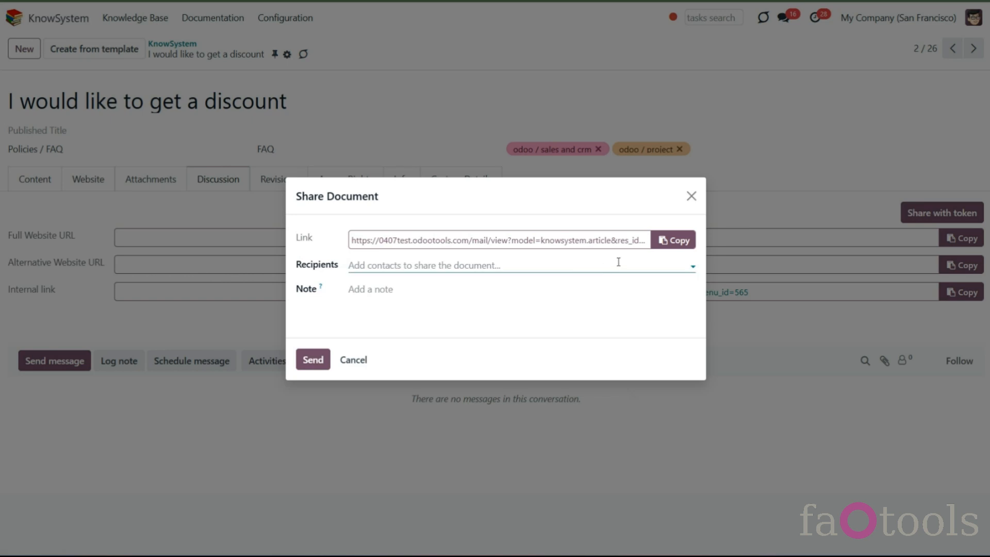
click(665, 241)
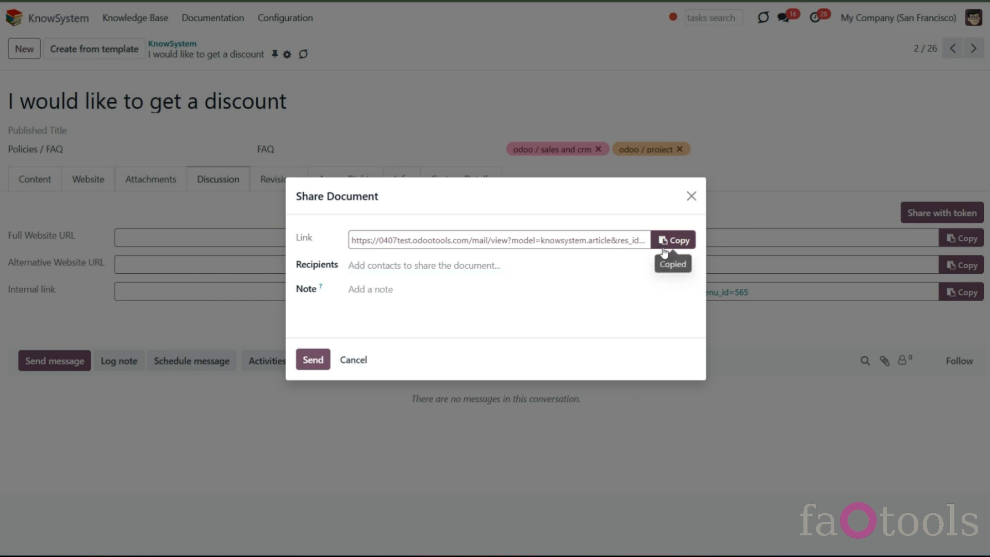
click(620, 268)
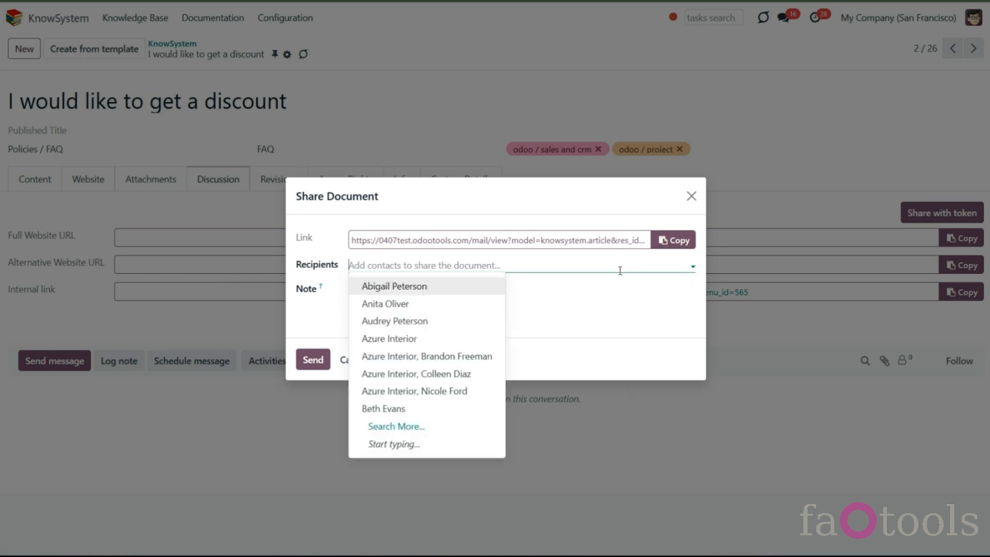
click(589, 353)
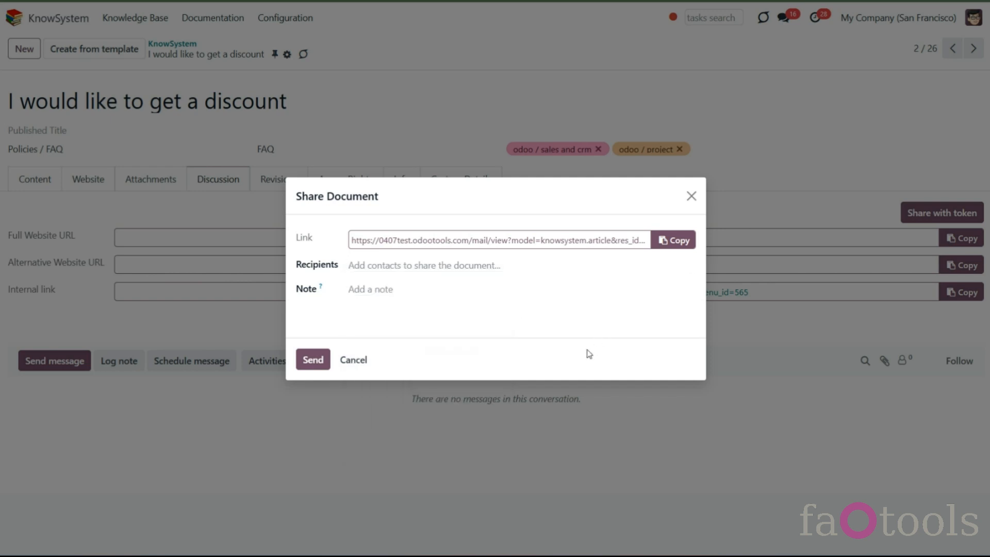
click(691, 196)
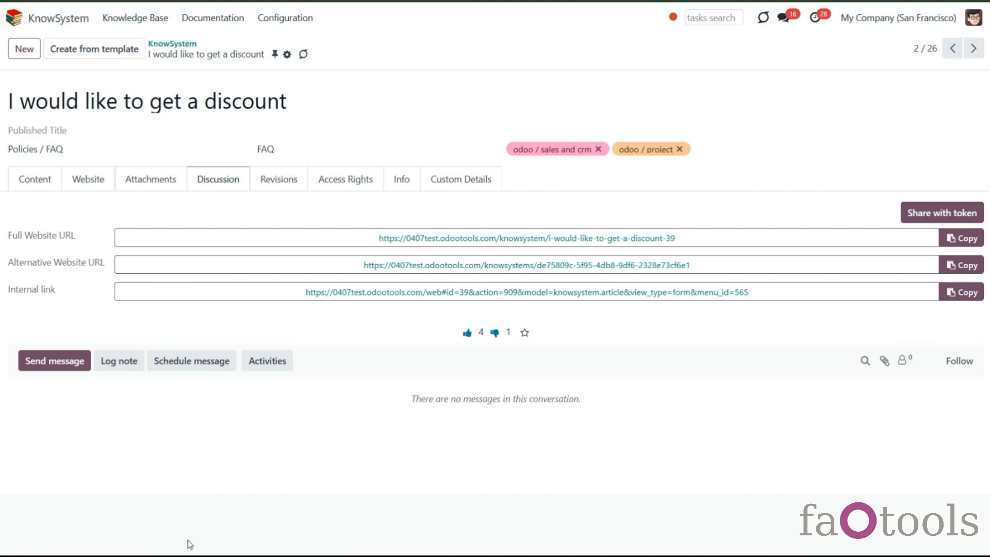
- Turn off the discount article's visibility on the current website and return to the articles list
click(89, 179)
click(119, 211)
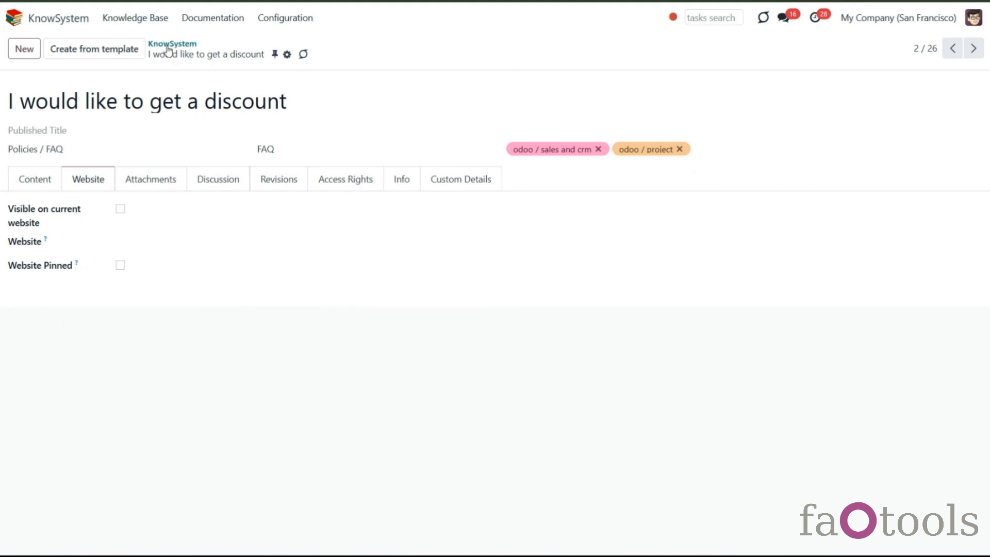
click(172, 44)
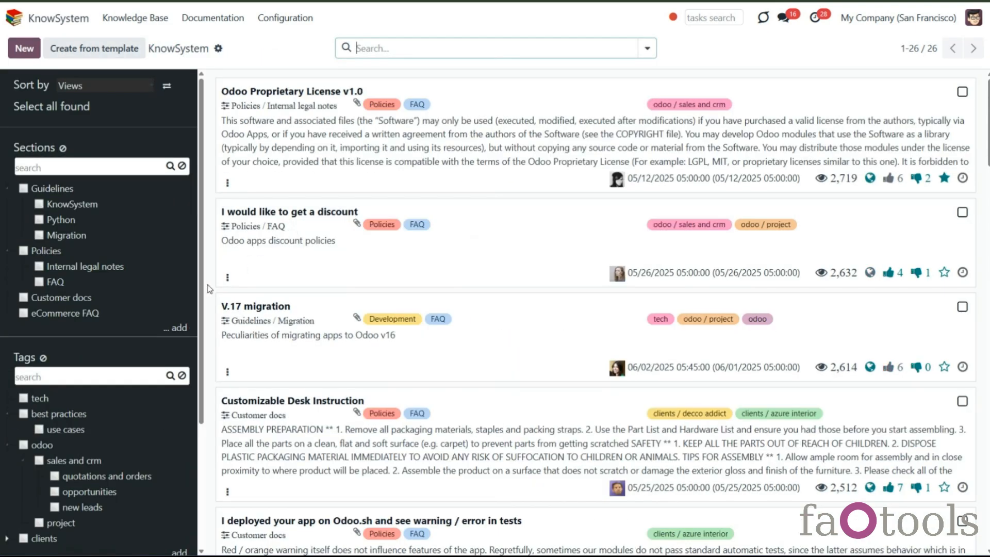
- Open the sales and crm tag's settings, review its Applied To and Website and Portal options, and close the dialog
scroll(146, 336, down, 3)
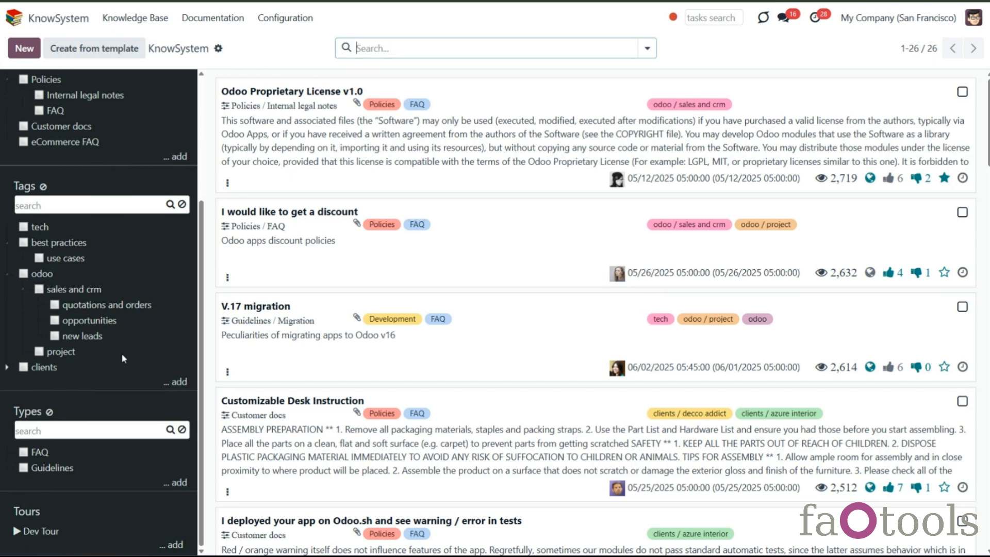
right_click(79, 295)
click(77, 350)
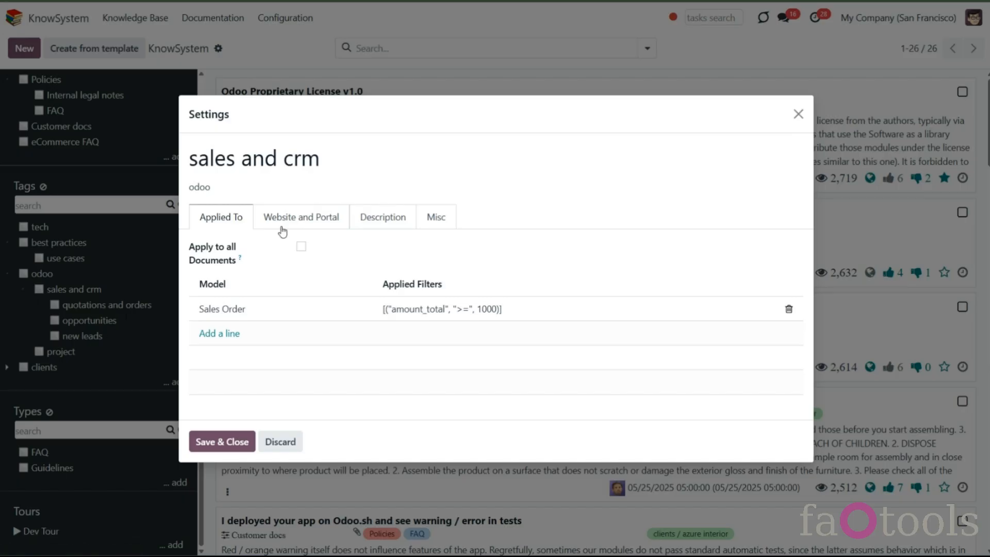
click(291, 219)
click(294, 342)
click(337, 429)
click(428, 341)
click(474, 429)
click(222, 394)
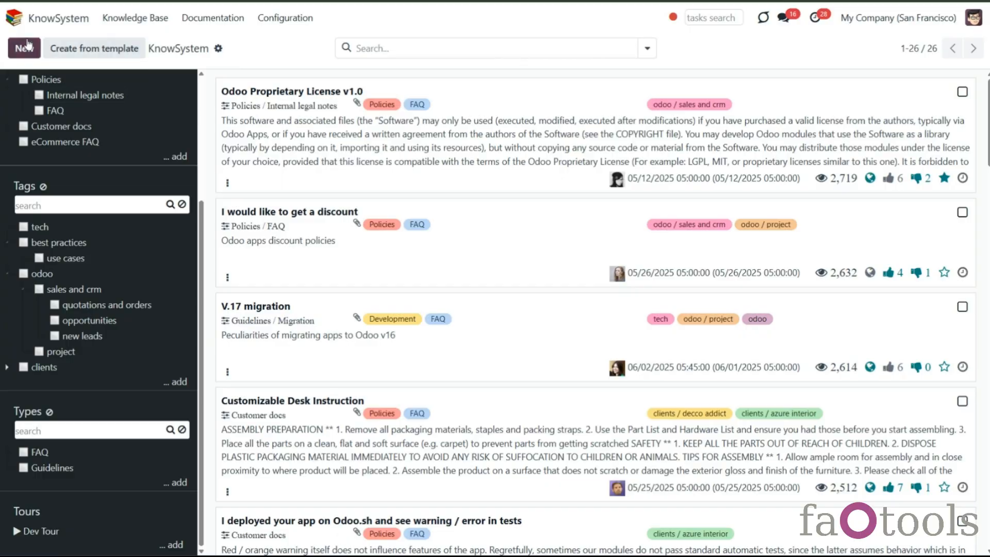
- Switch to Contacts and add the tech KnowSystem tag to the Azure Interior contact
click(13, 19)
click(641, 106)
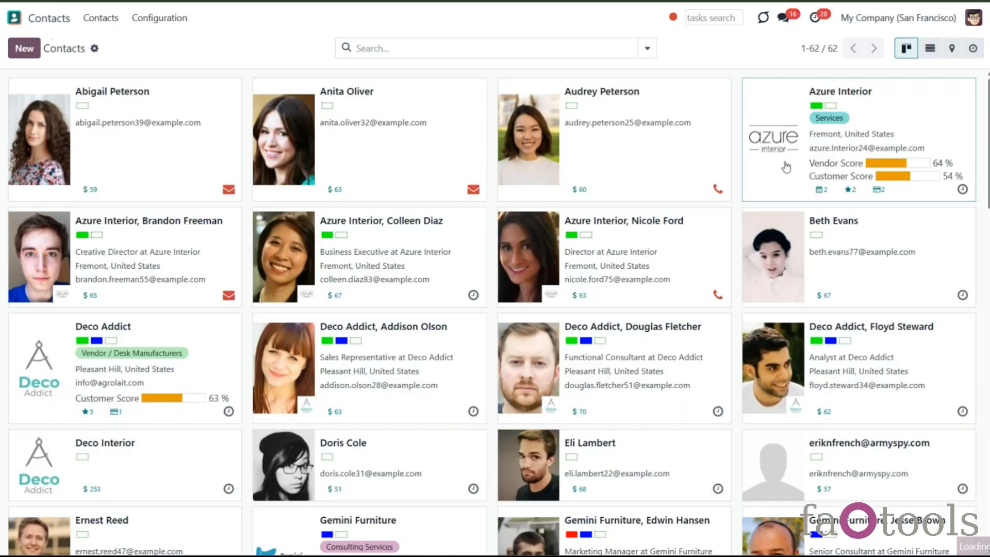
click(786, 167)
click(560, 364)
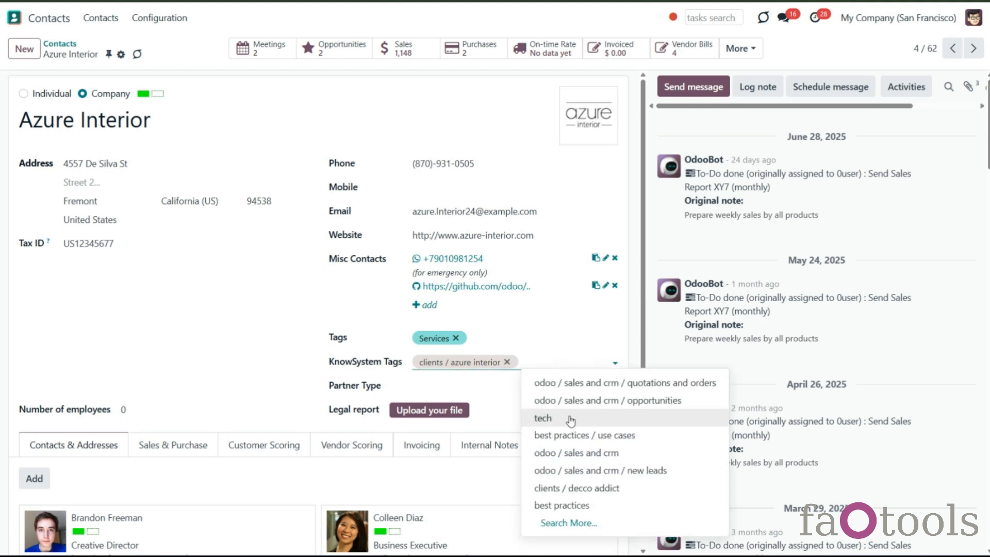
click(571, 420)
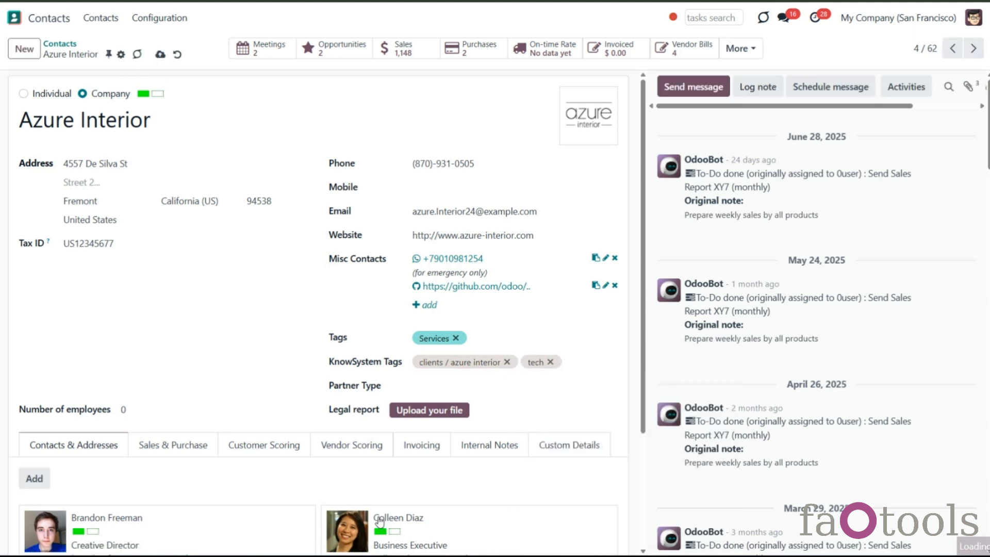
- Return to the KnowSystem knowledge base, open the articles import page, and go back to the list
click(47, 25)
click(710, 184)
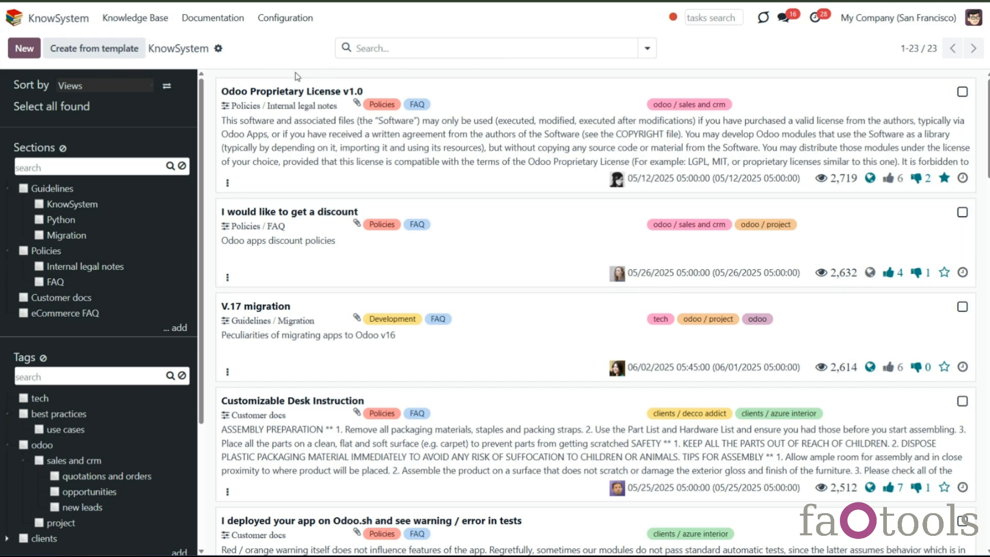
click(219, 49)
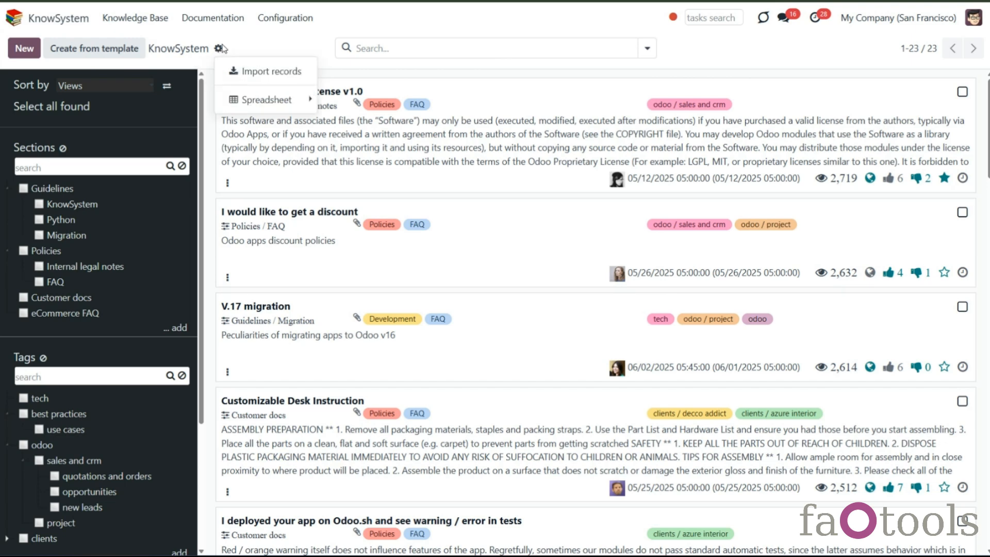
click(264, 73)
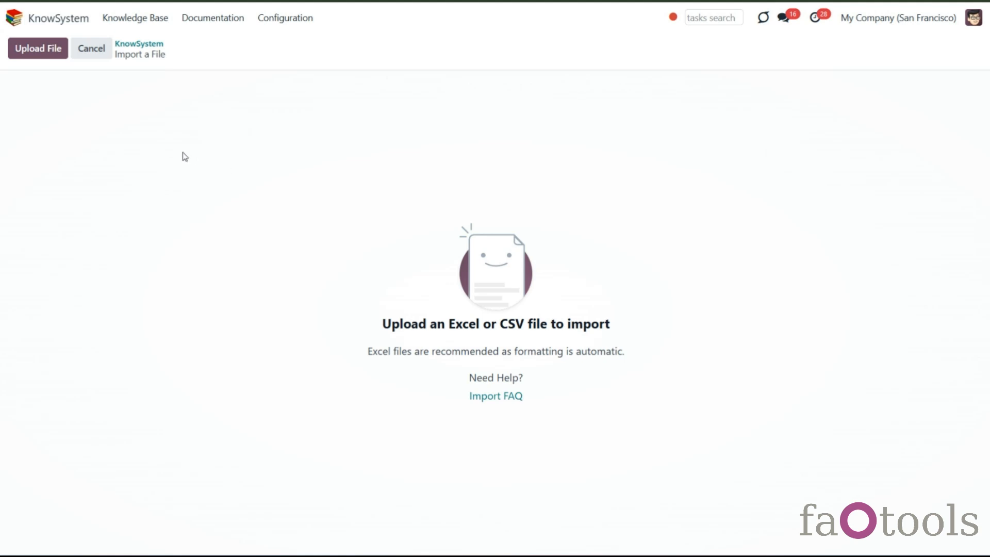
click(133, 45)
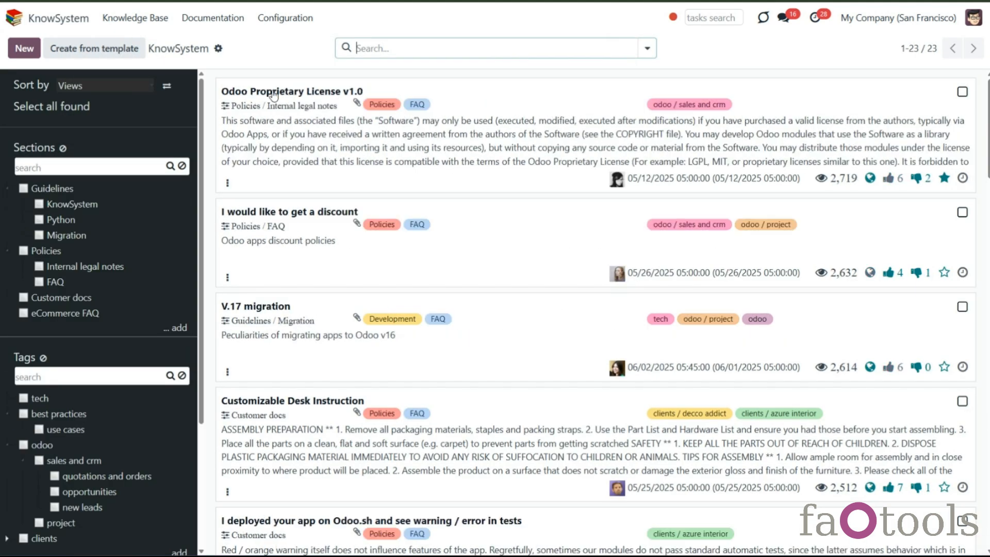
- Import articles from the knowsystem.xlsx file, testing the column mapping before importing the records
click(218, 51)
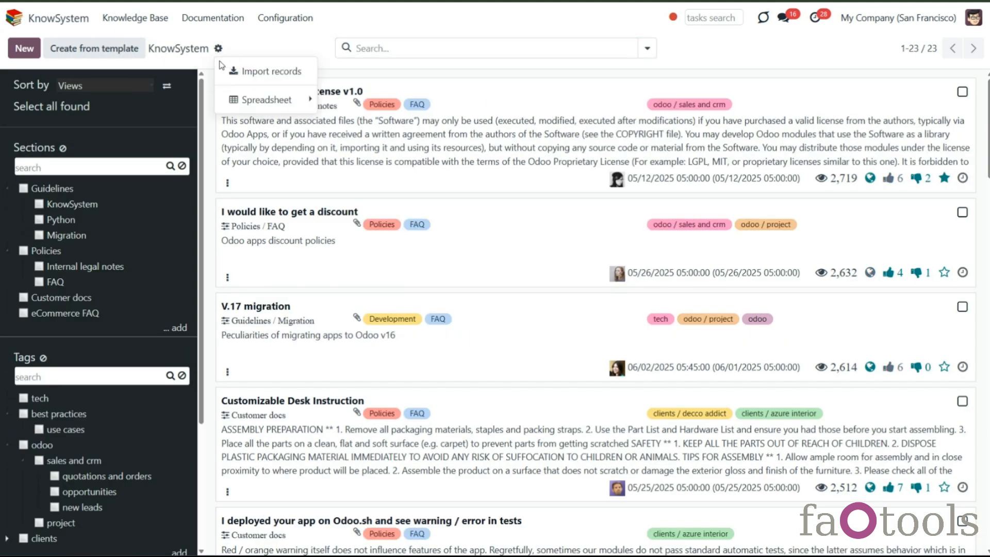
click(249, 75)
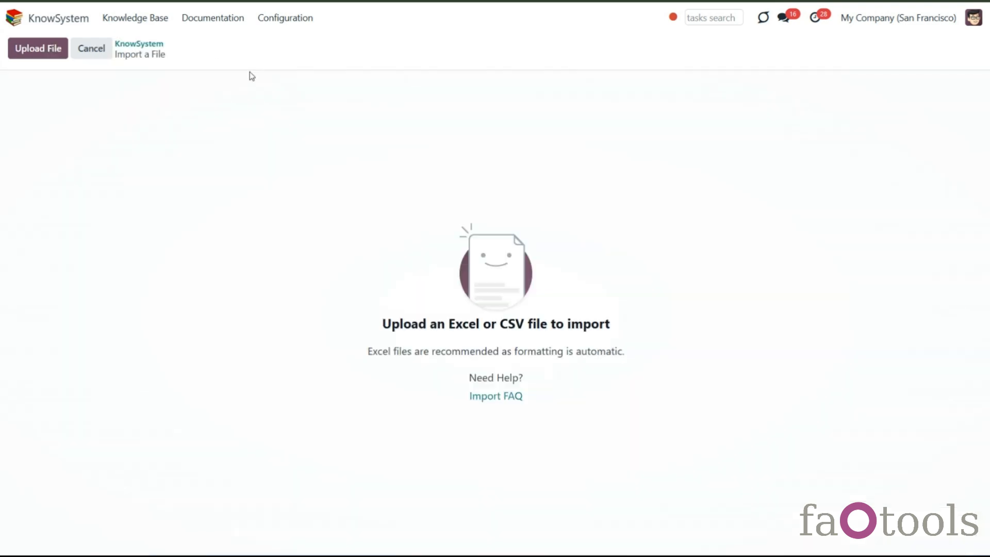
click(46, 55)
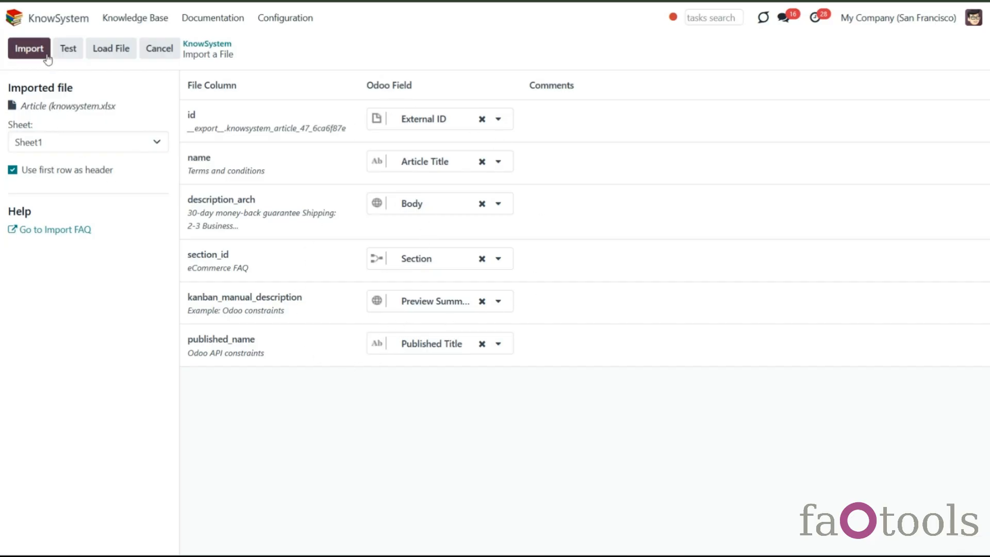
click(67, 51)
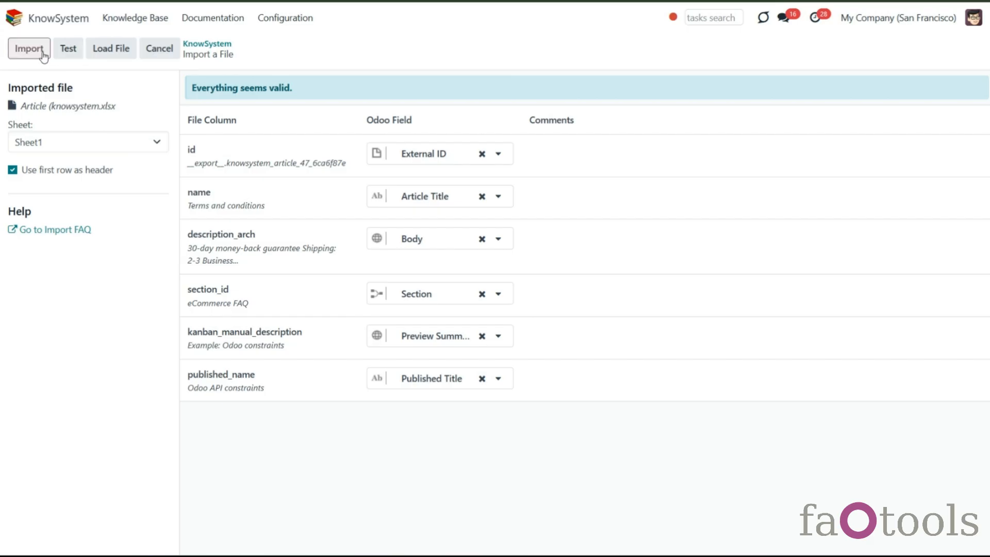
click(43, 53)
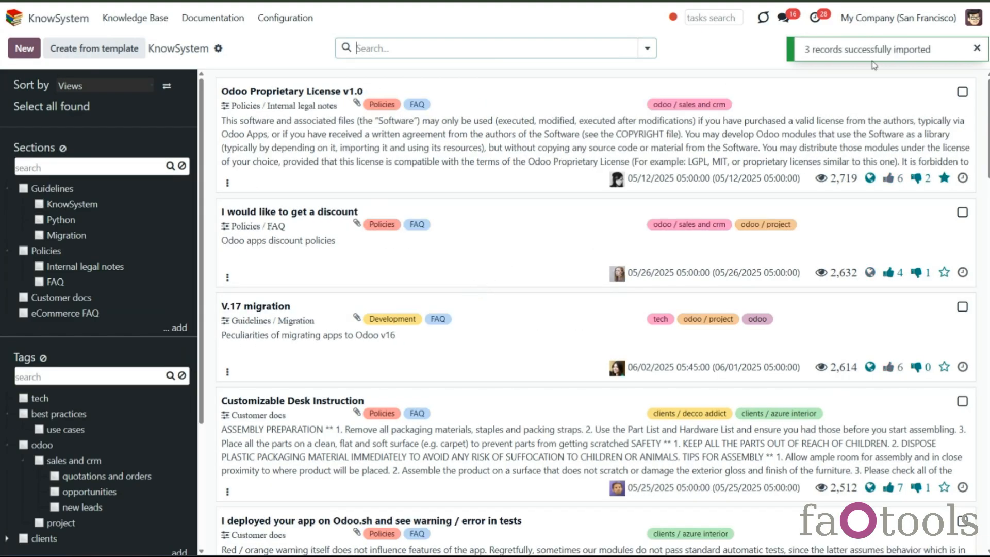
click(976, 49)
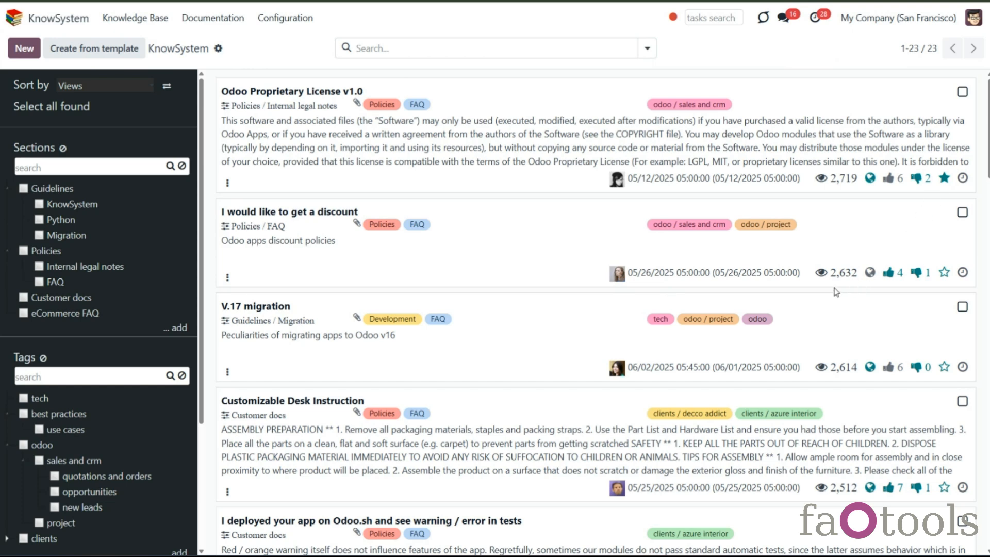
- Select the Odoo Proprietary License and discount articles, open the Export mass action, and close the export dialog
click(963, 91)
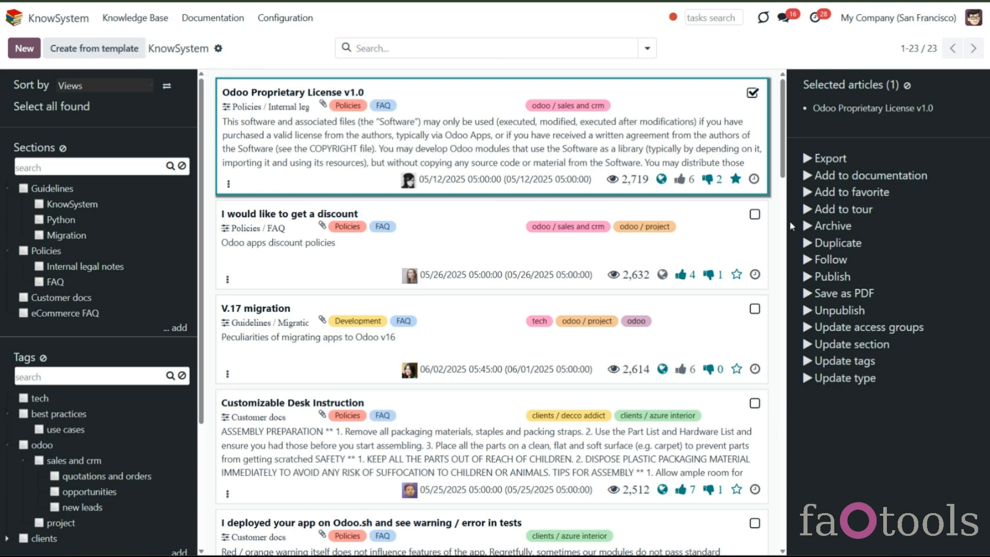
click(754, 215)
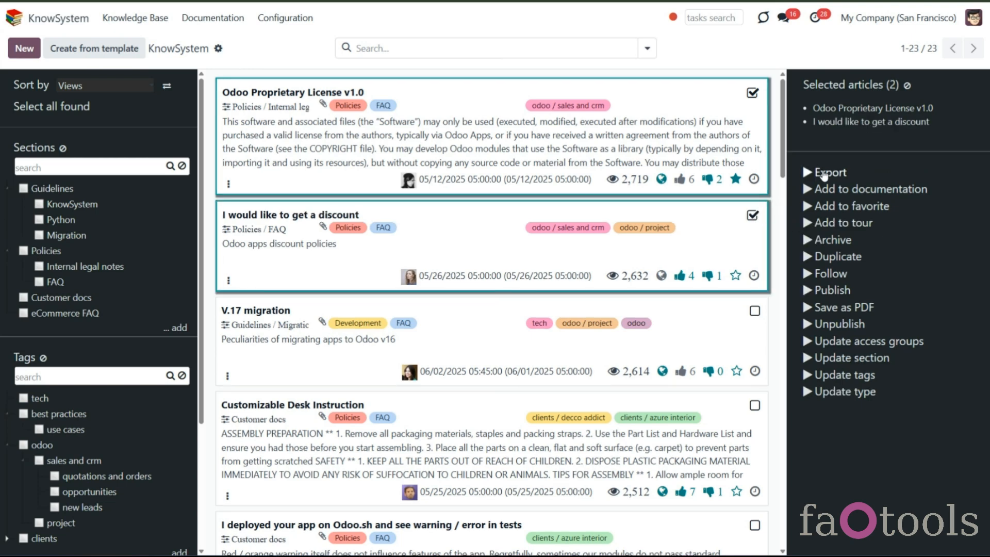
click(826, 174)
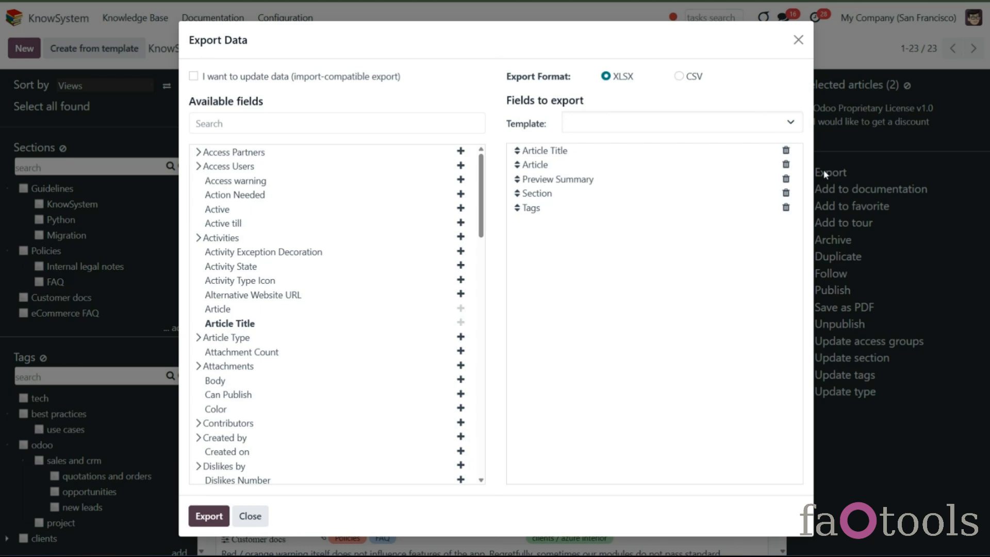
click(798, 40)
scroll(483, 205, down, 1)
drag(484, 205, 508, 134)
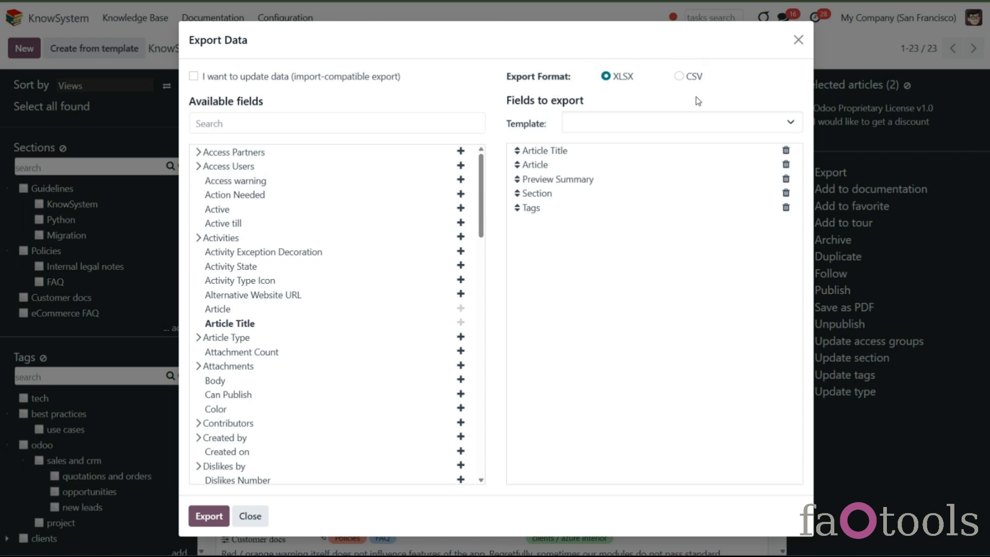
click(798, 39)
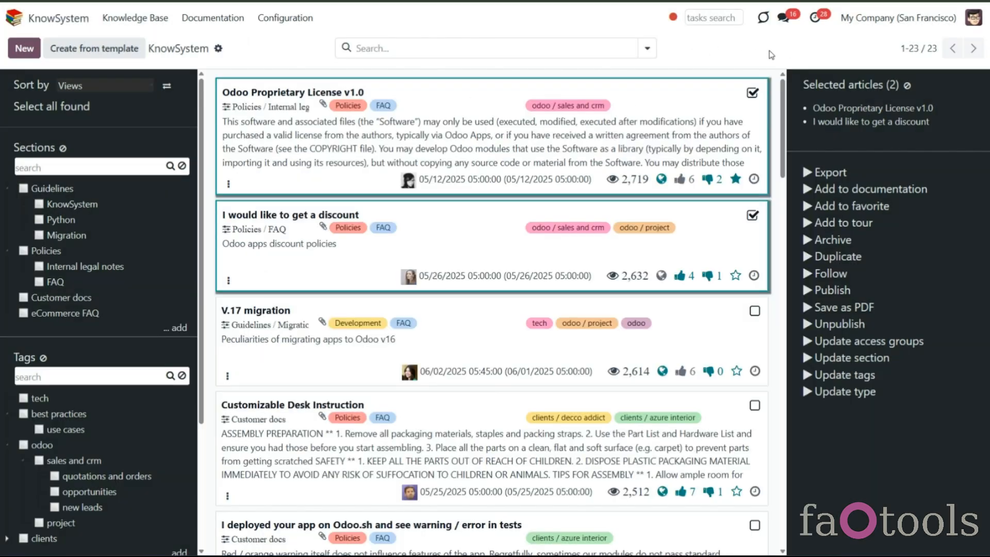
- Open the KnowSystem configuration settings and review the Mass actions section
click(309, 23)
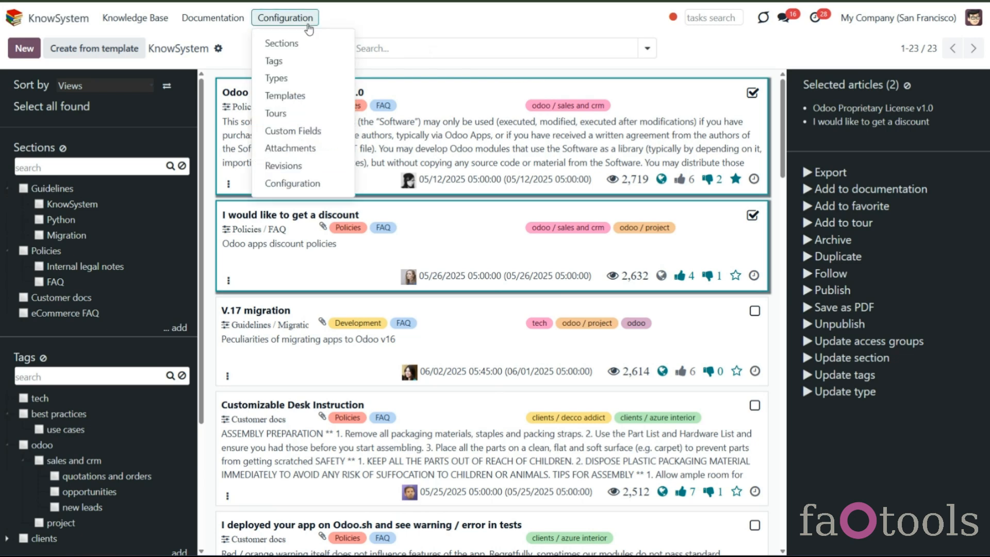
click(326, 185)
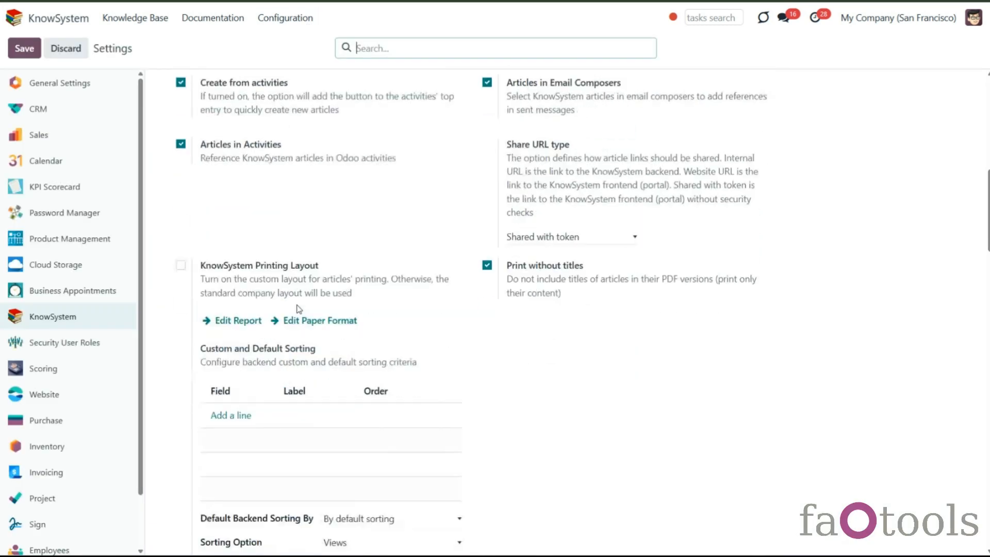
scroll(299, 309, down, 5)
scroll(298, 309, down, 2)
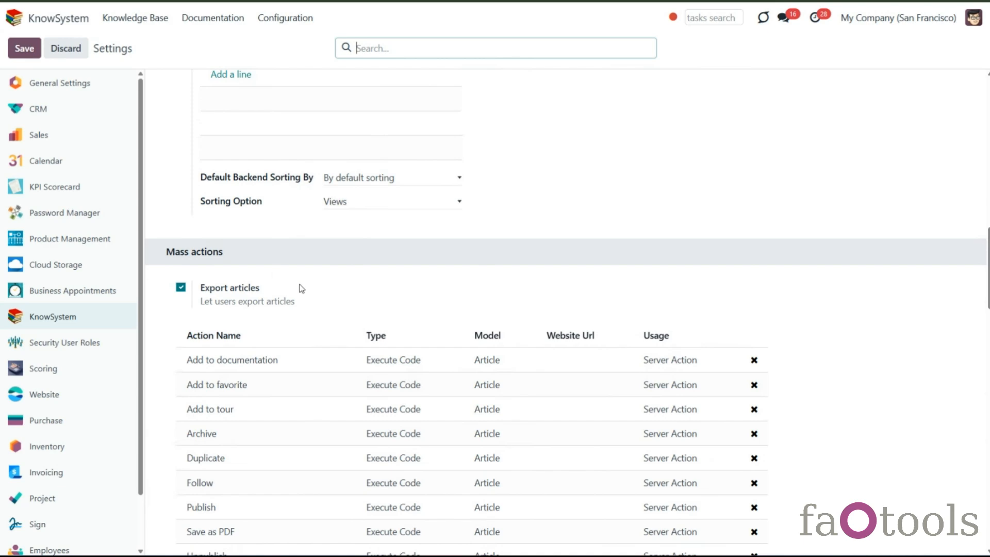
- Return to the knowledge base and select the Odoo Proprietary License article
click(167, 23)
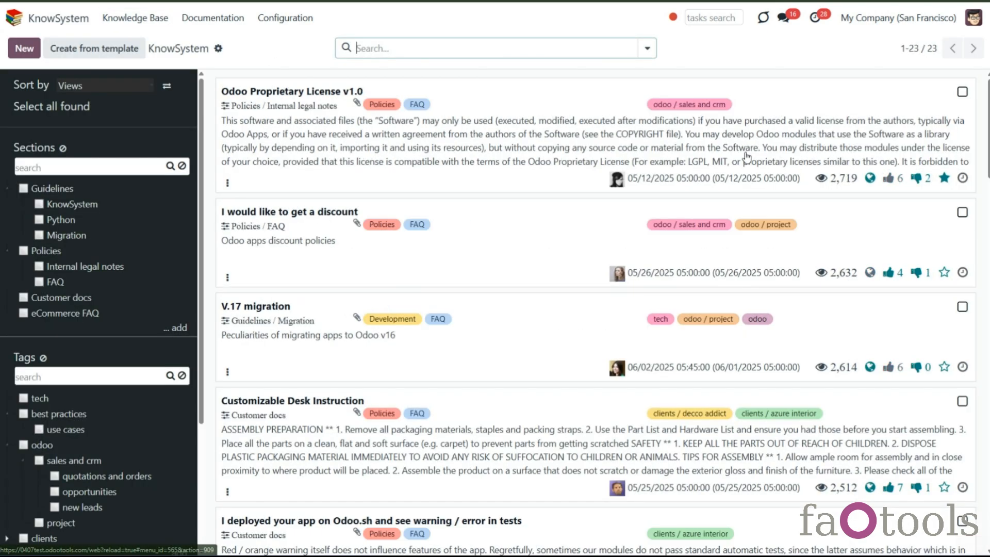
click(962, 92)
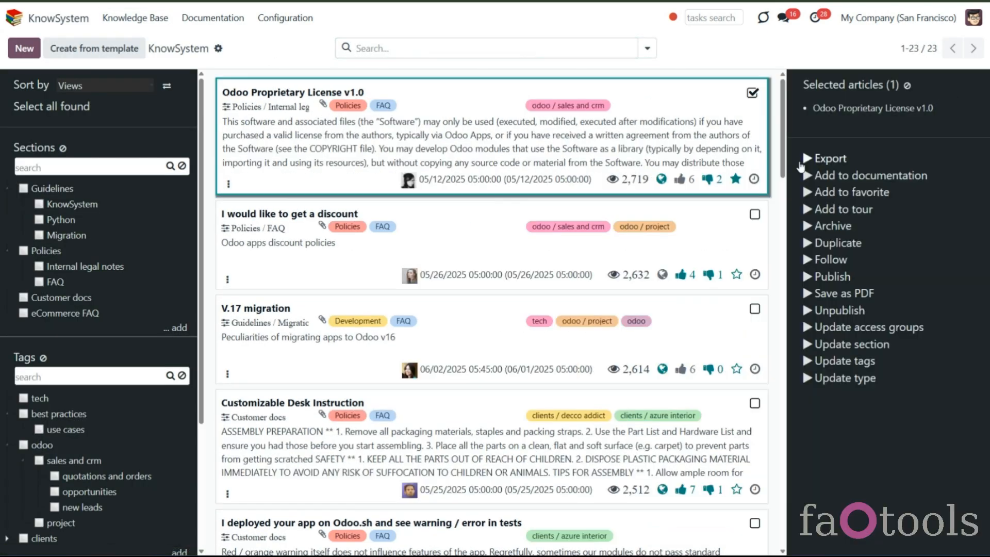
- Add the discount and V.17 migration articles to the selection, export them as an import-compatible XLSX with Article Title and other fields, and review the spreadsheet
click(753, 216)
click(754, 311)
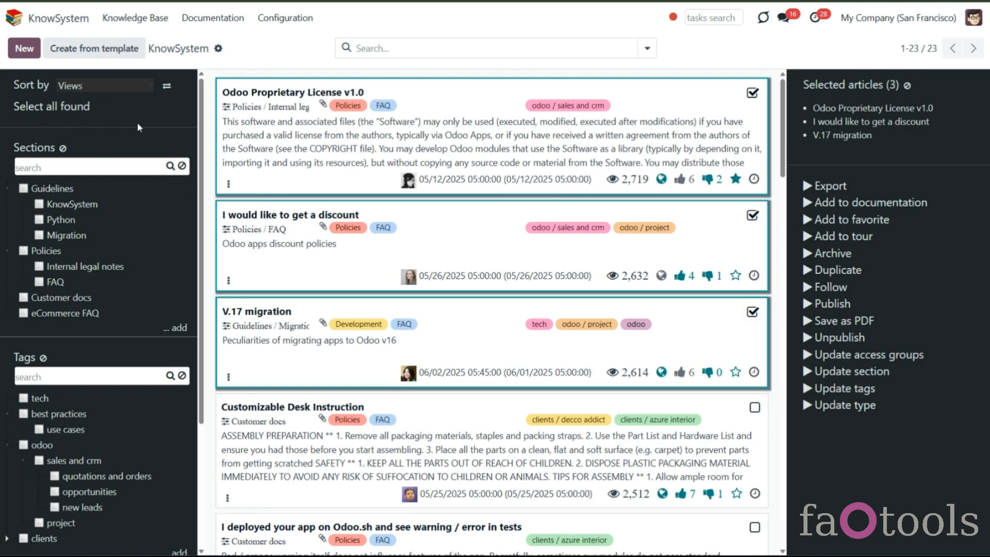
click(838, 193)
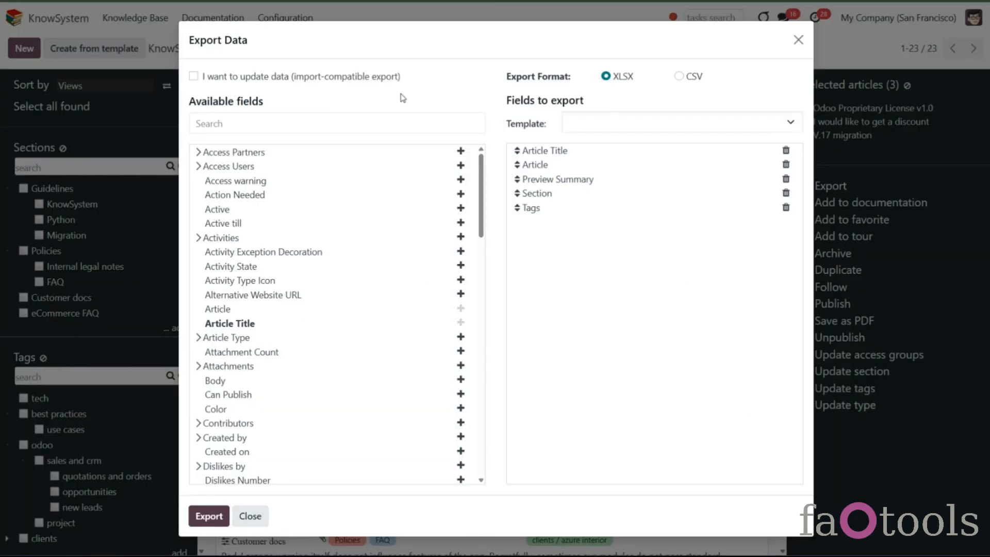
click(193, 78)
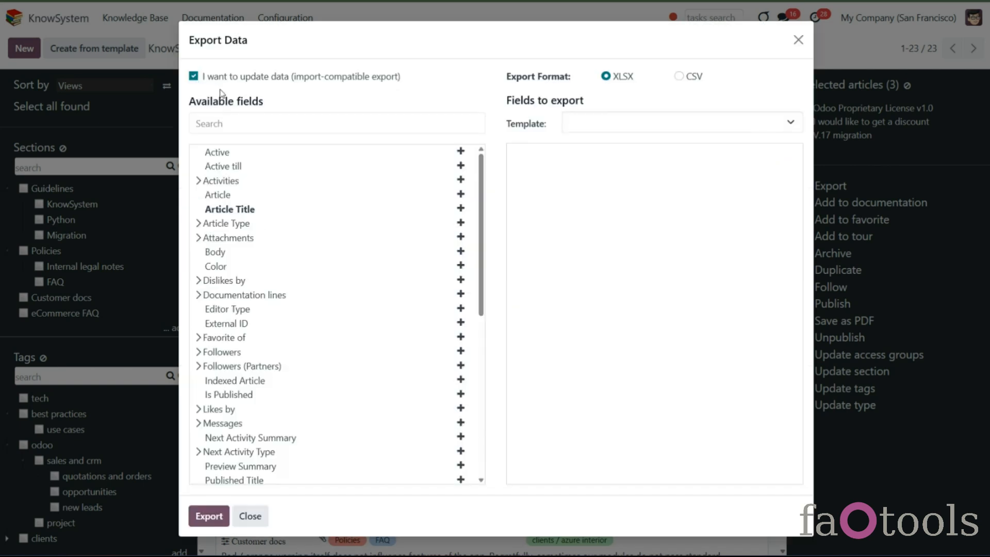
click(460, 208)
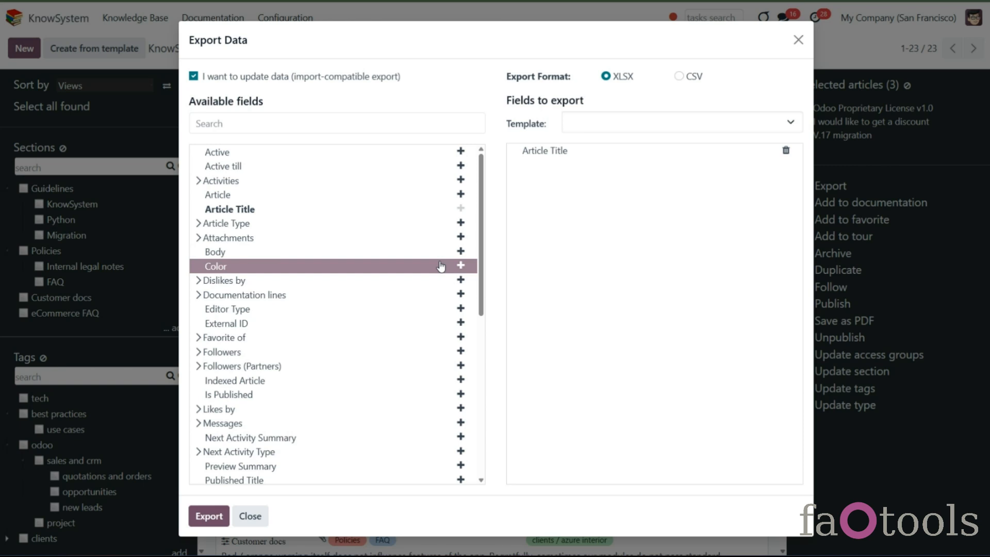
scroll(444, 265, down, 1)
click(461, 201)
scroll(453, 232, down, 1)
scroll(454, 289, down, 1)
click(461, 323)
click(462, 310)
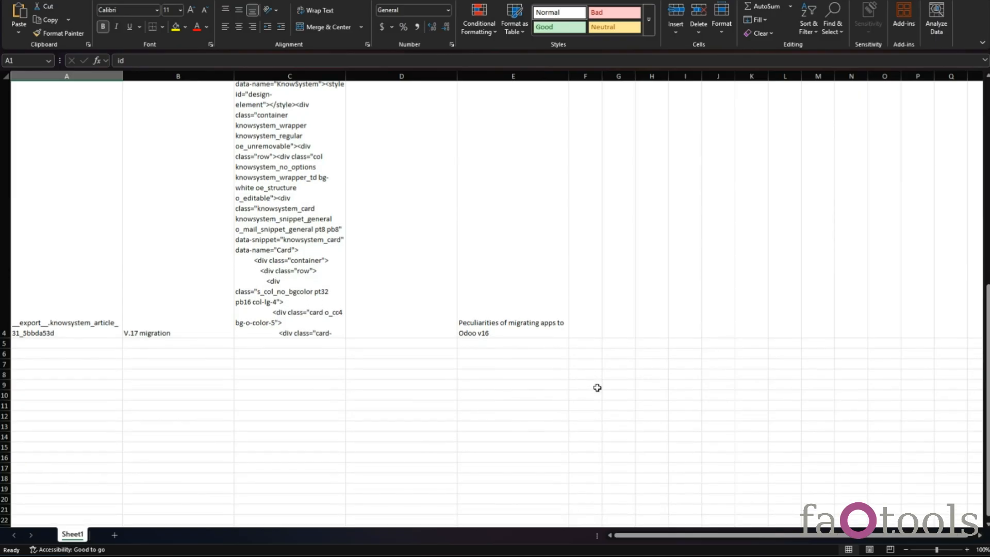
scroll(595, 400, up, 5)
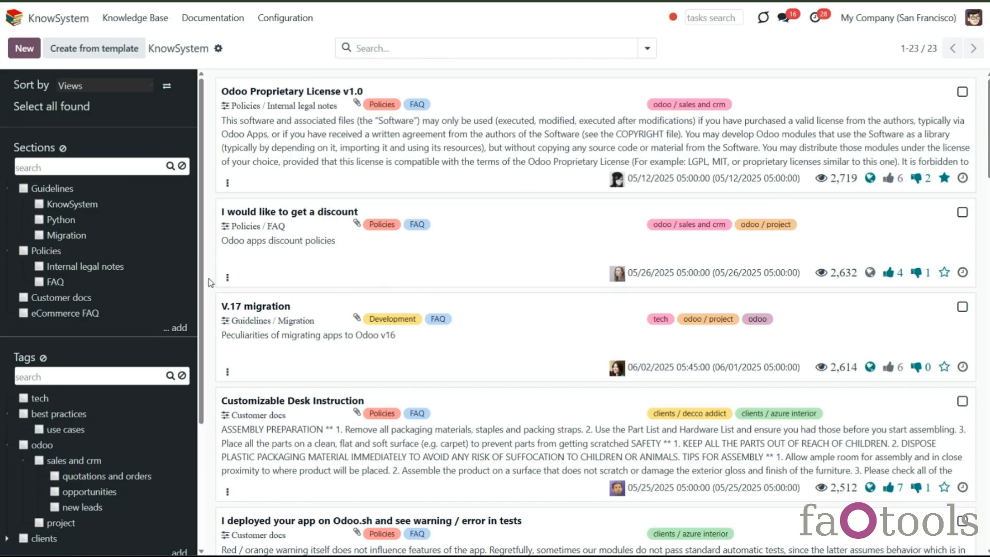
- Create an article type named Extra with parent type FAQ, shown on the website, and save it
click(285, 18)
click(299, 185)
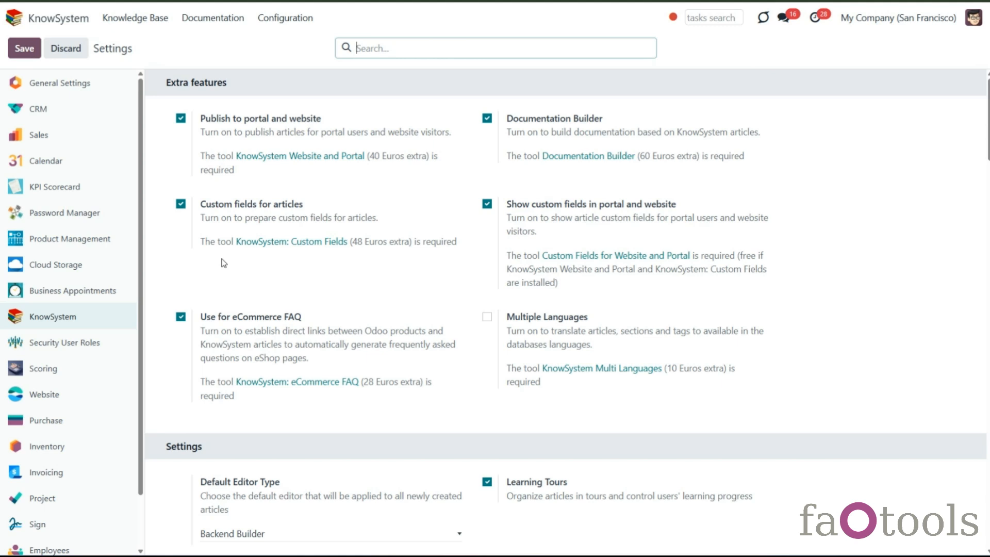
click(305, 20)
click(312, 80)
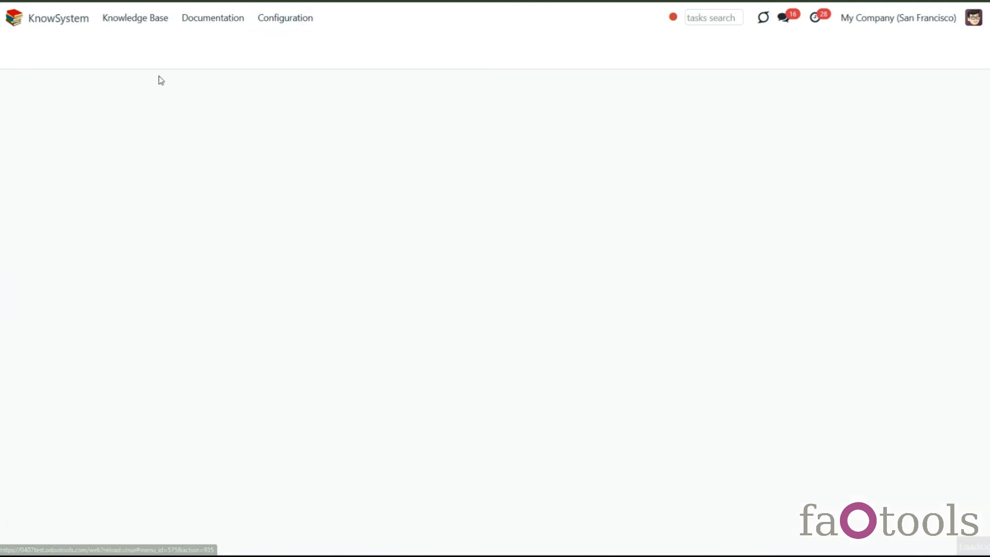
click(23, 47)
text(Extra)
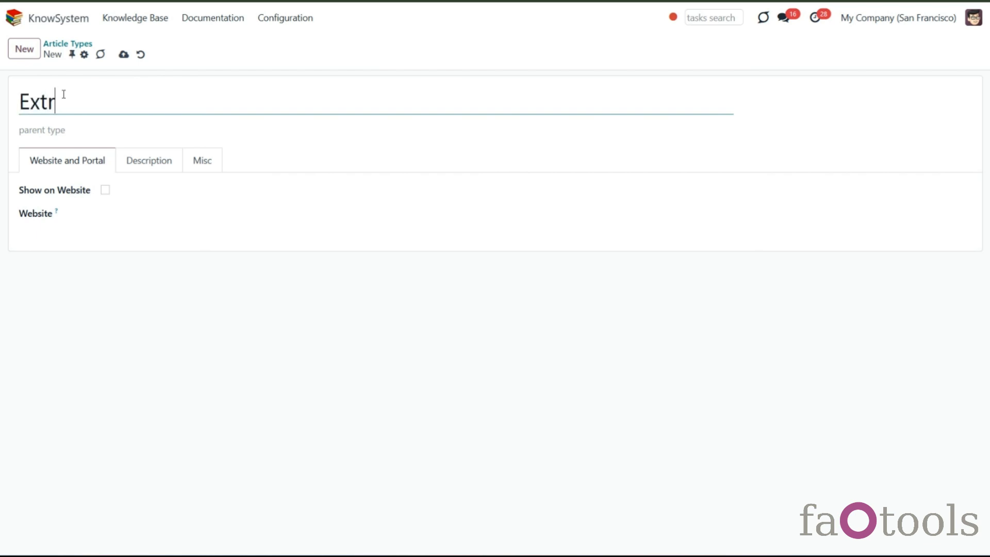
click(80, 131)
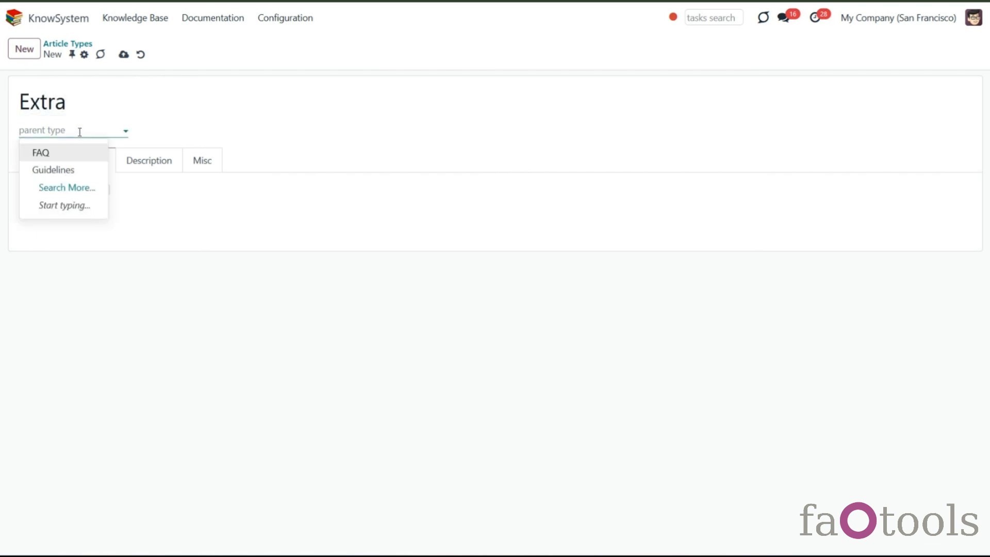
click(89, 161)
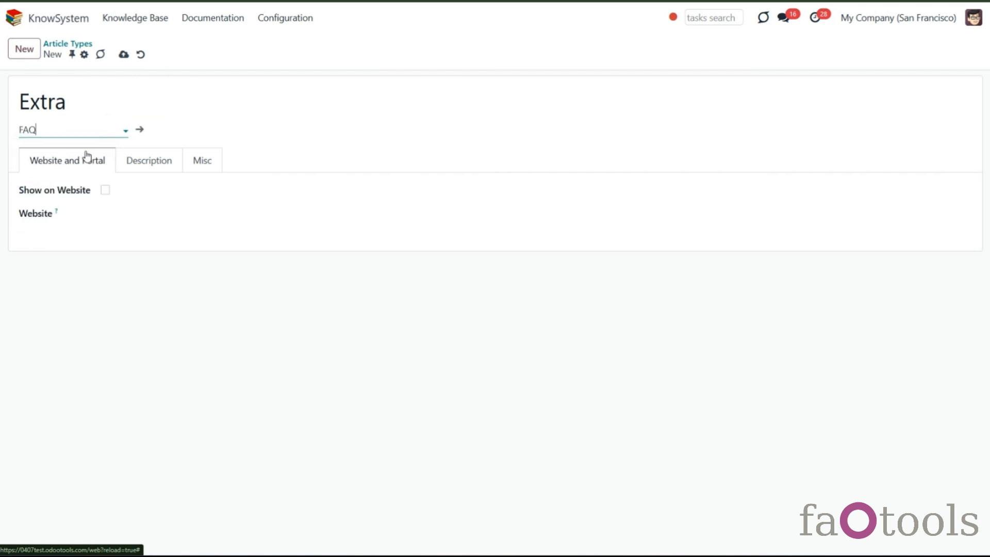
click(105, 190)
click(131, 171)
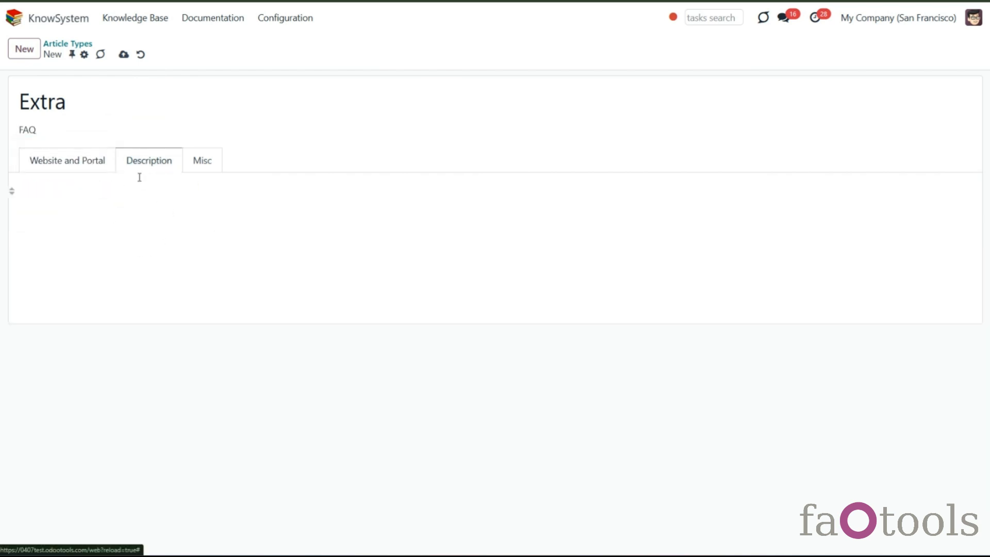
click(124, 54)
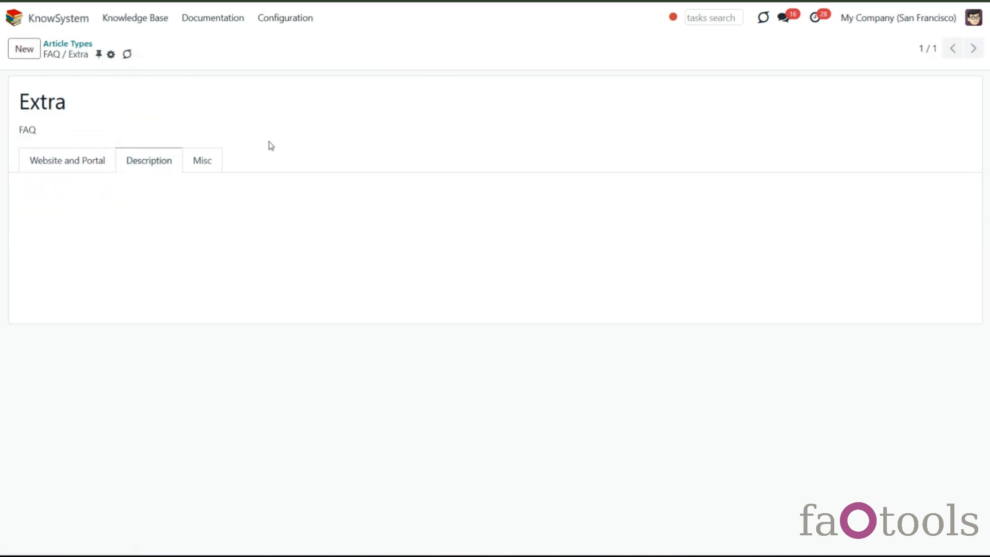
- Create a required Binary custom field Attachments for the FAQ / Extra type, placed in the form's left column, and save it
click(78, 44)
click(301, 21)
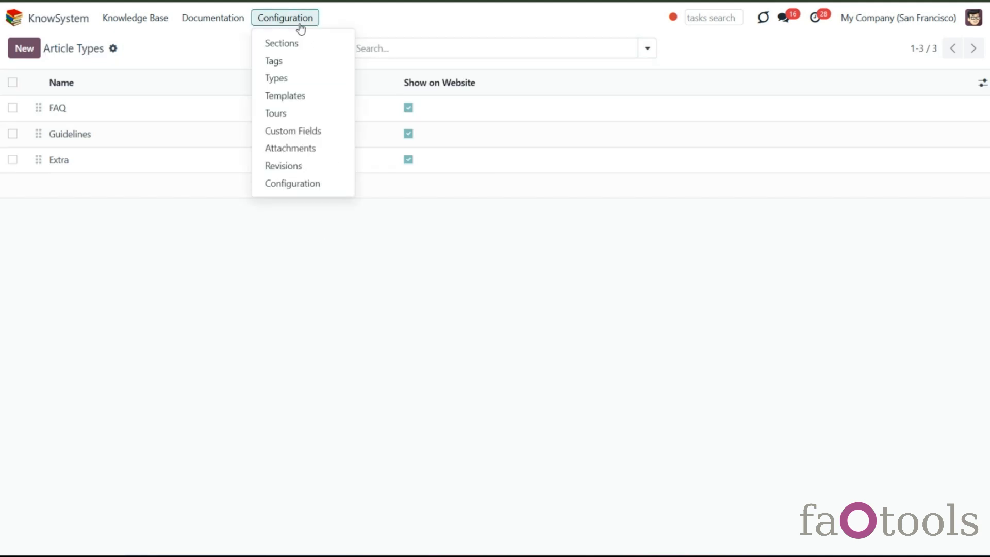
click(312, 135)
click(24, 49)
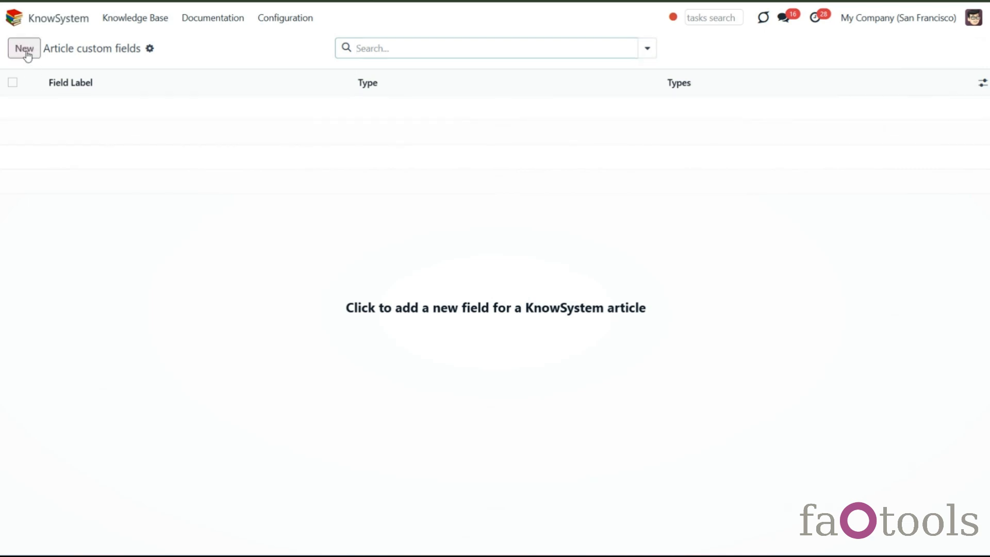
text(Attachments)
click(126, 129)
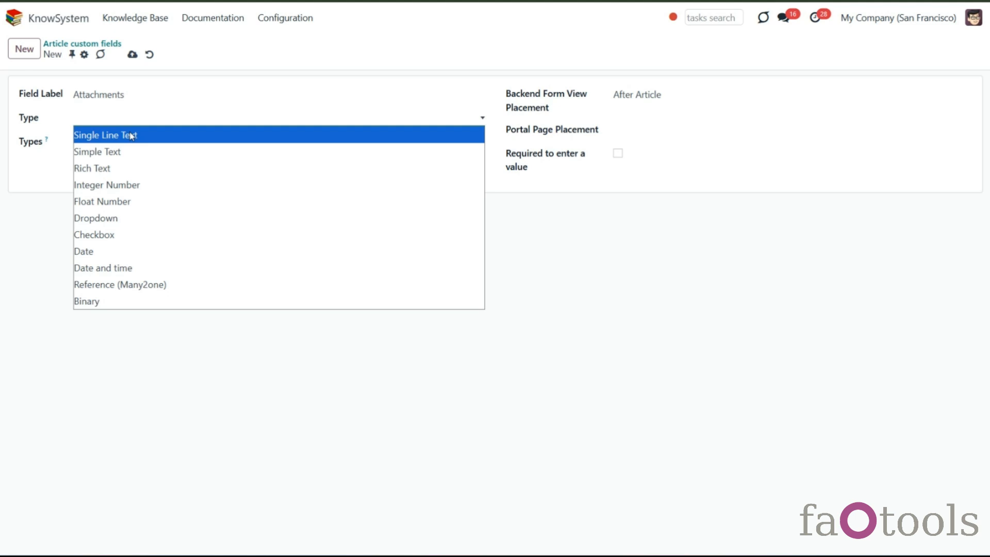
click(133, 301)
click(140, 143)
click(130, 197)
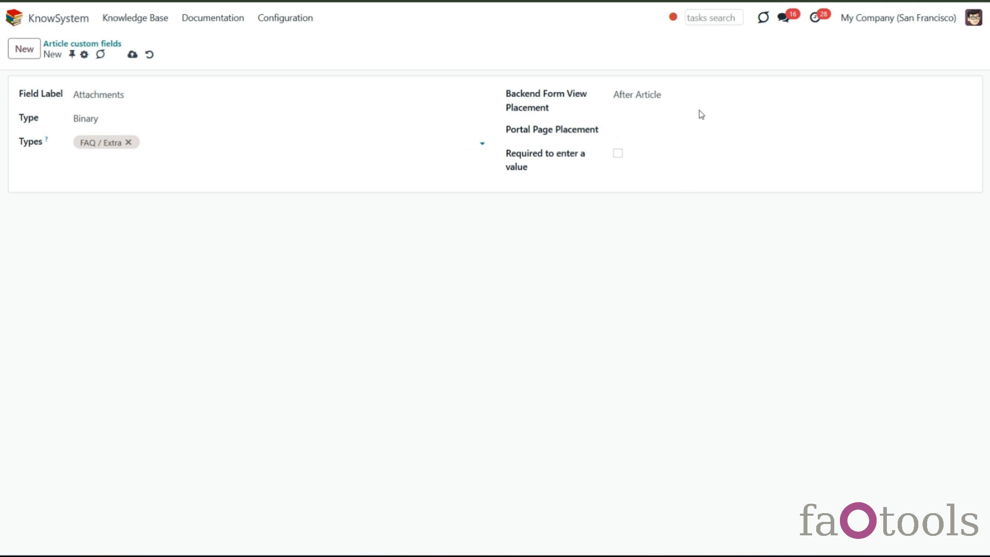
click(706, 95)
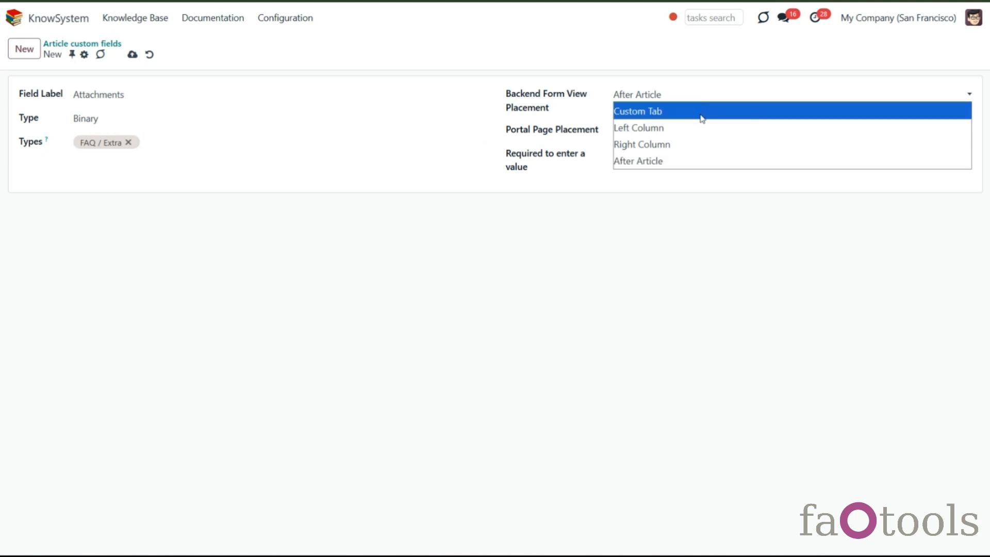
click(700, 132)
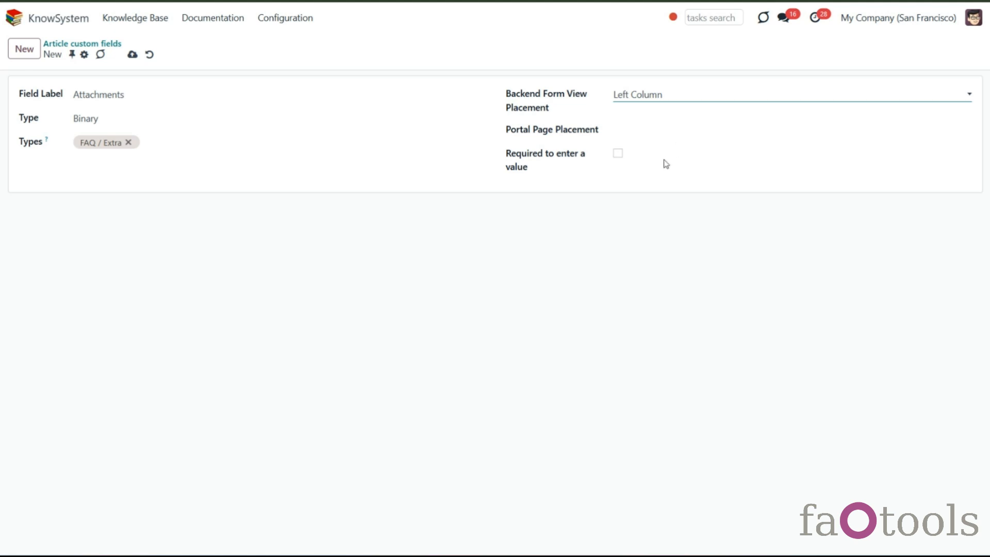
click(618, 156)
click(619, 155)
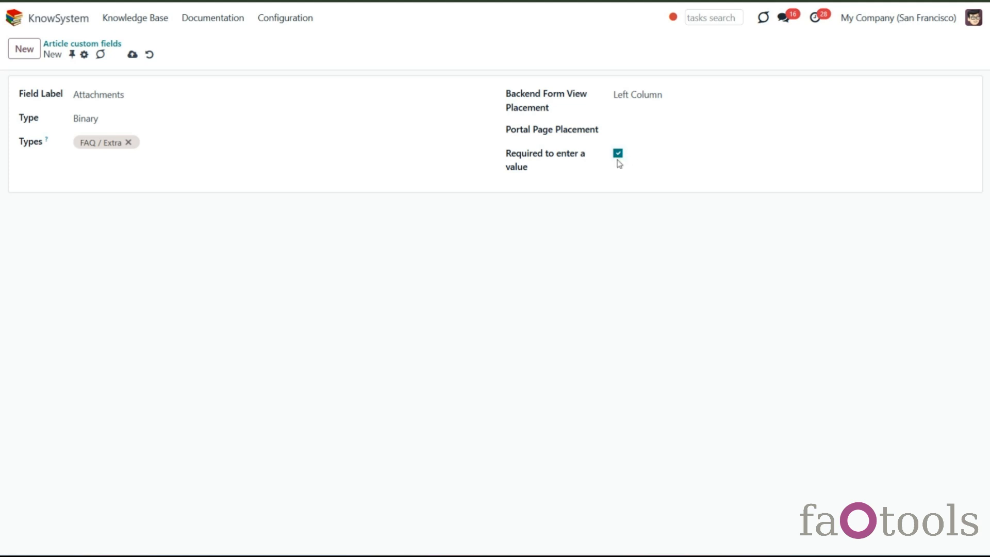
click(132, 56)
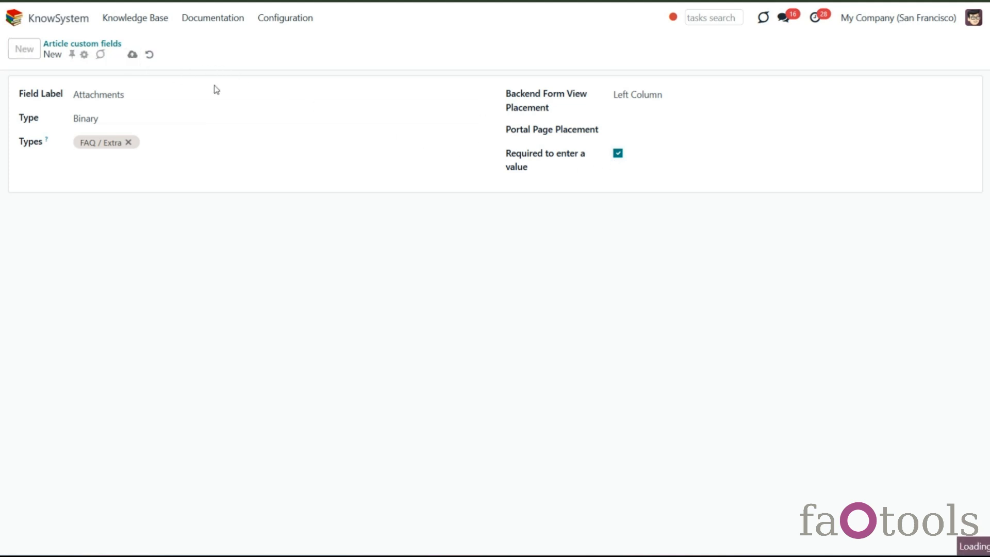
- Set the V.17 migration article's type to FAQ / Extra, upload a file to its Attachments field, and save
click(146, 17)
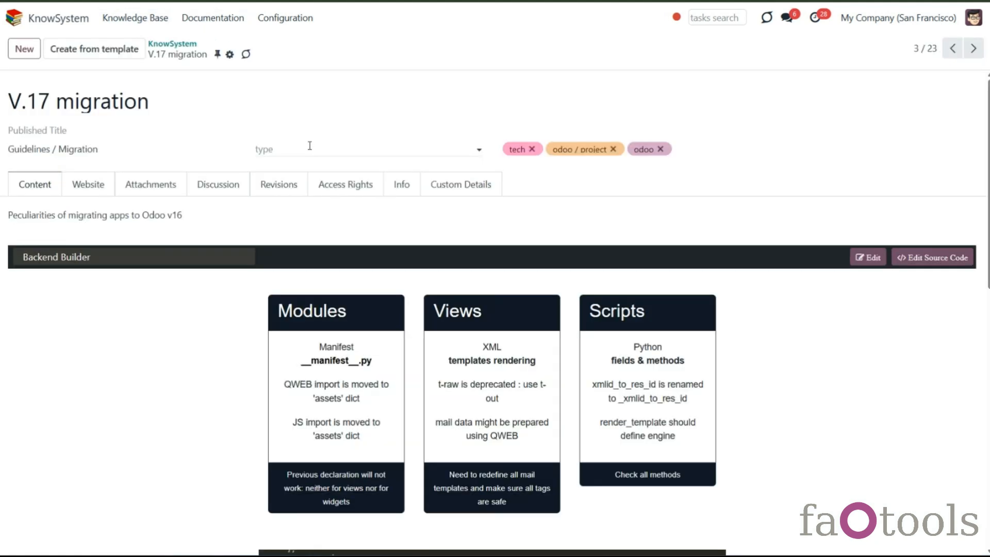
click(310, 146)
click(305, 206)
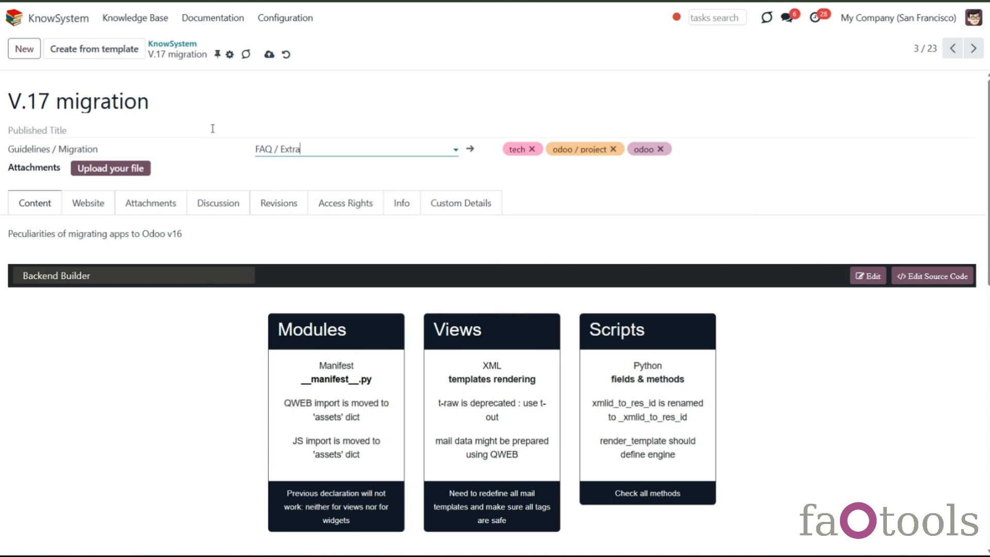
click(268, 54)
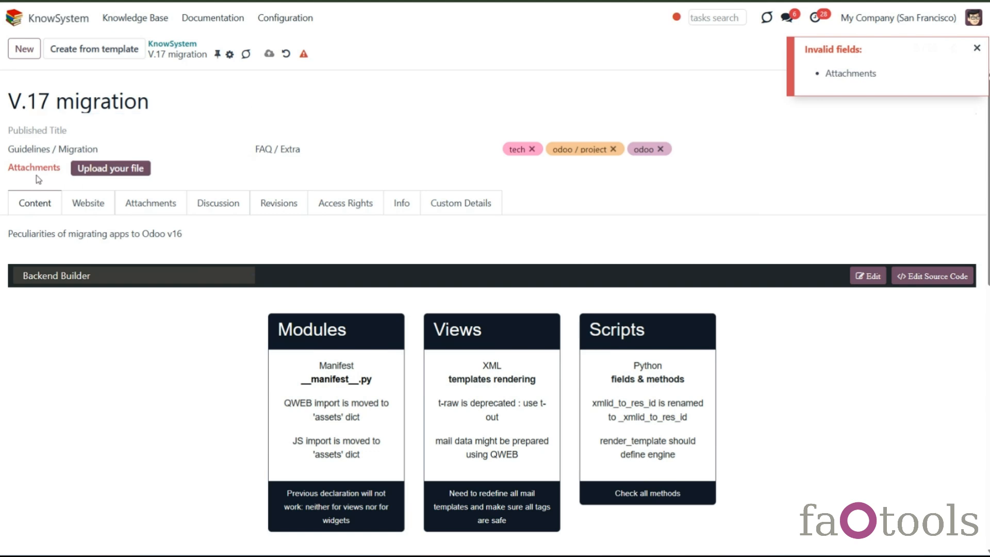
click(98, 169)
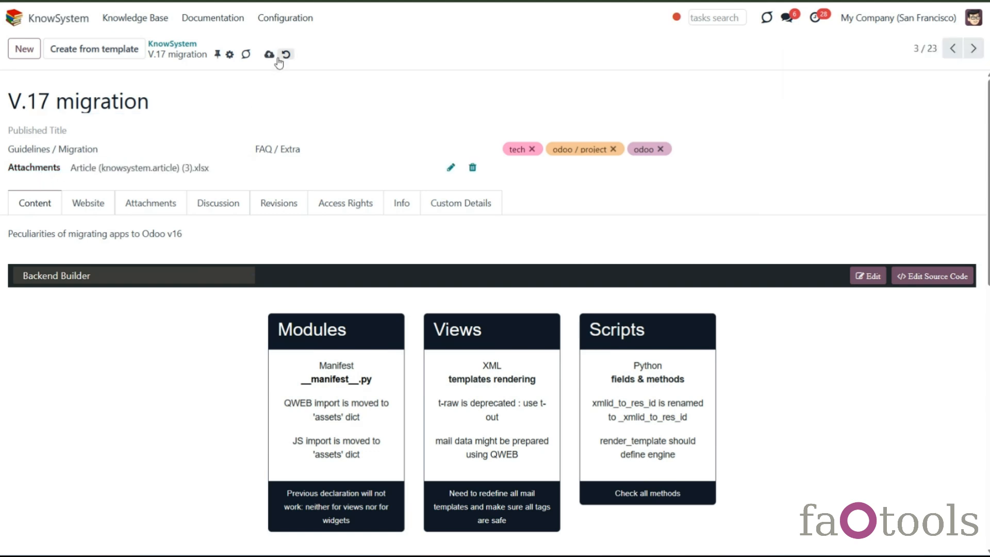
click(268, 54)
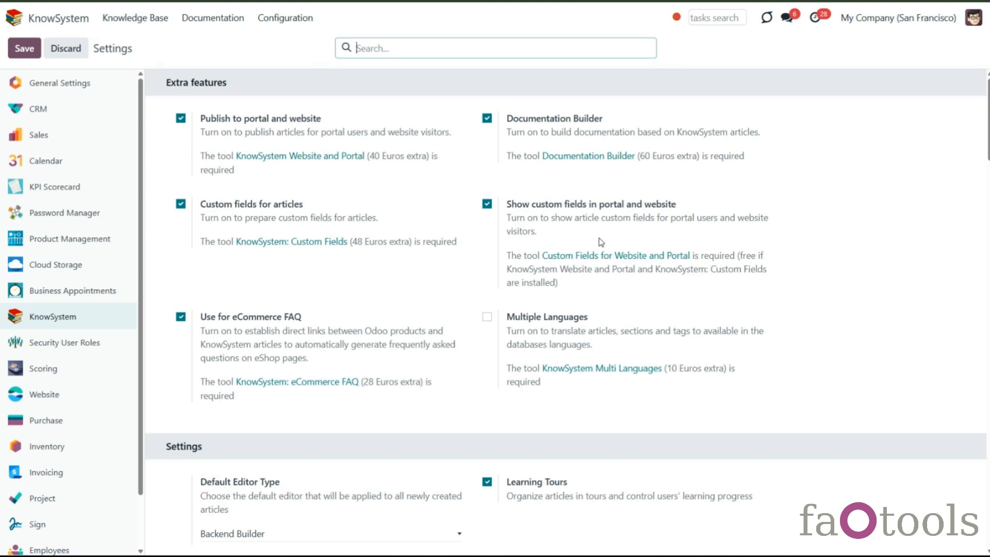
- Create a required Date custom field for FAQ / Extra, placed in the form's left column and at the end of the portal page
click(283, 20)
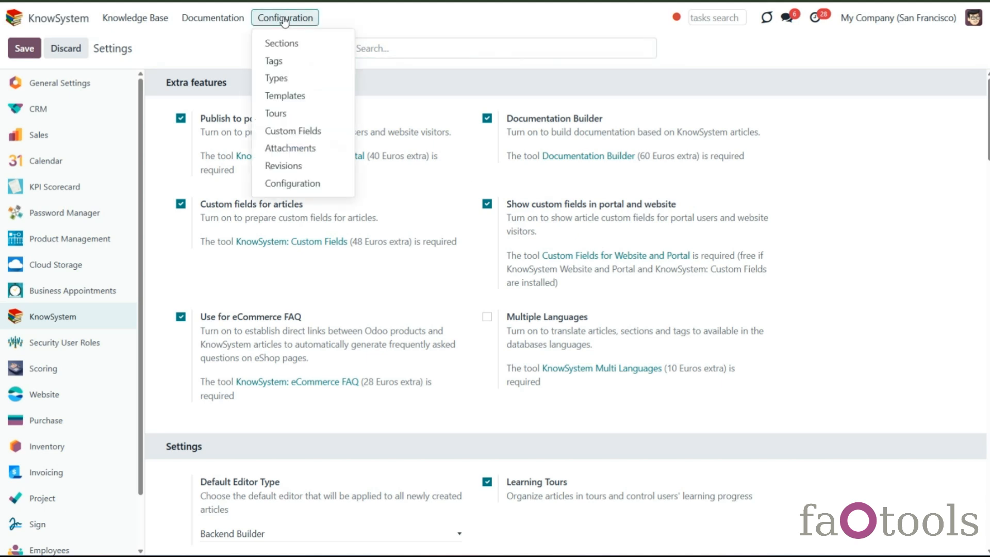
click(312, 132)
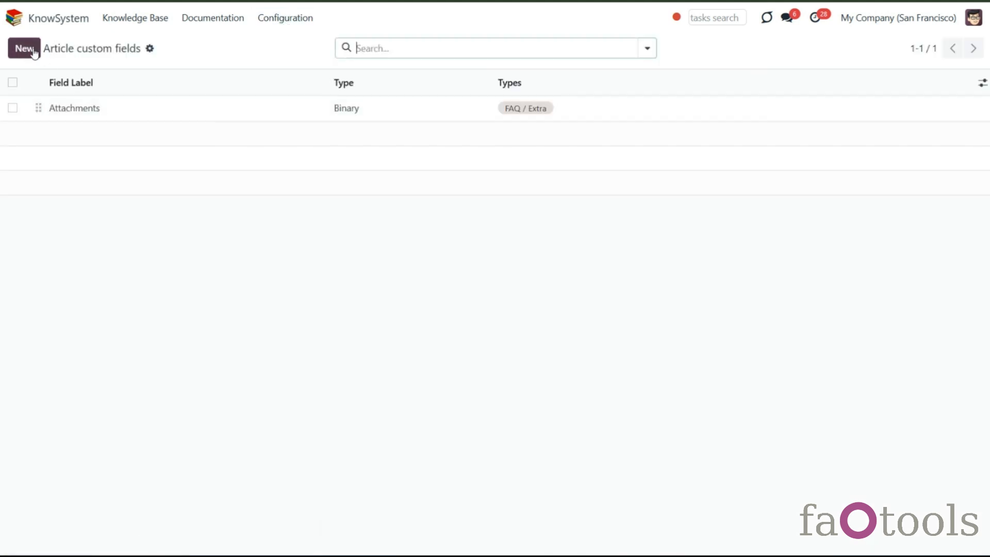
click(33, 50)
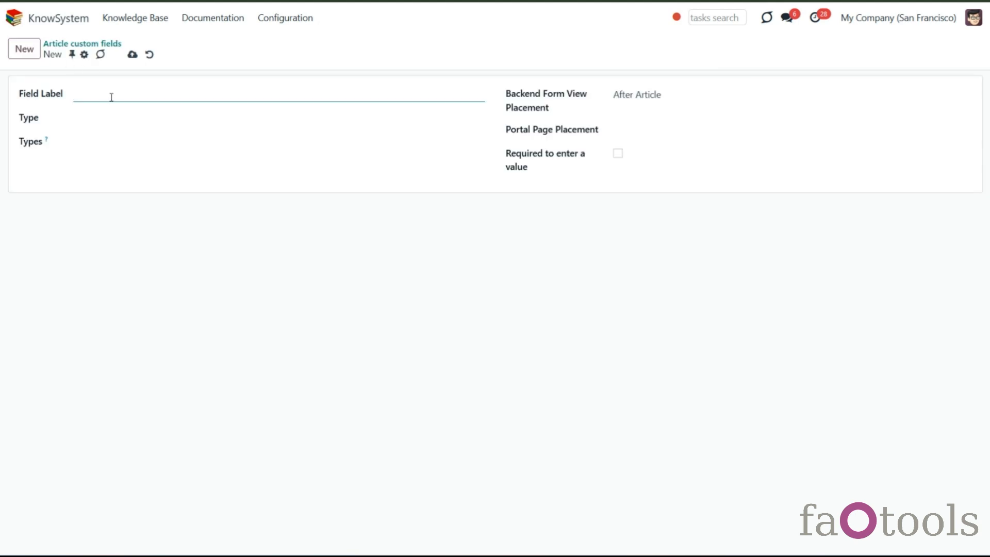
text(Date)
click(113, 121)
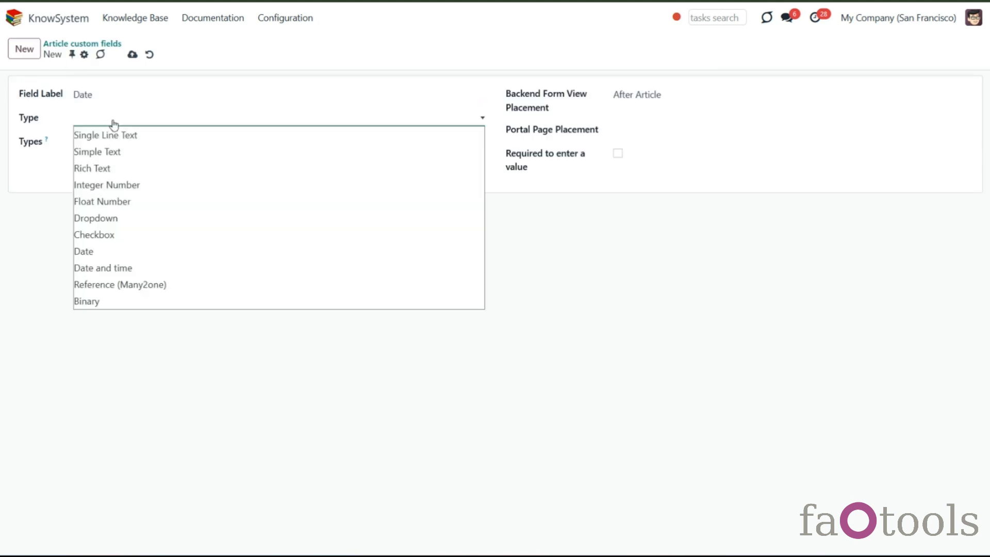
click(148, 252)
click(139, 141)
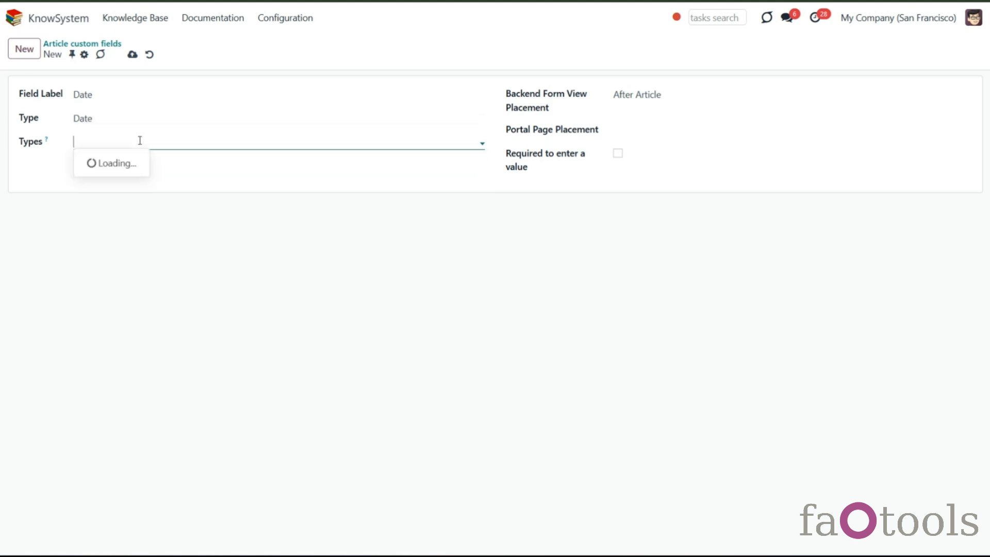
click(134, 197)
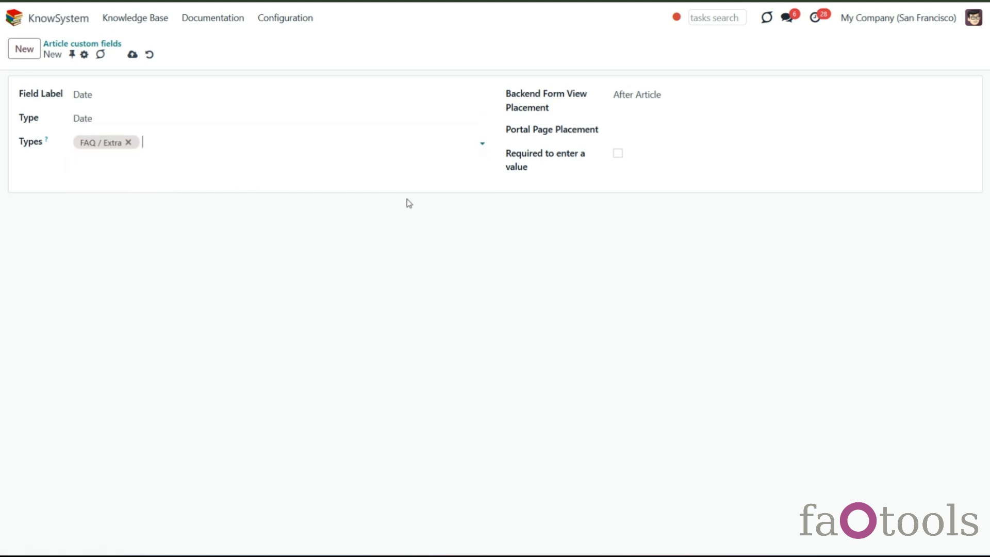
click(664, 100)
click(670, 126)
click(672, 132)
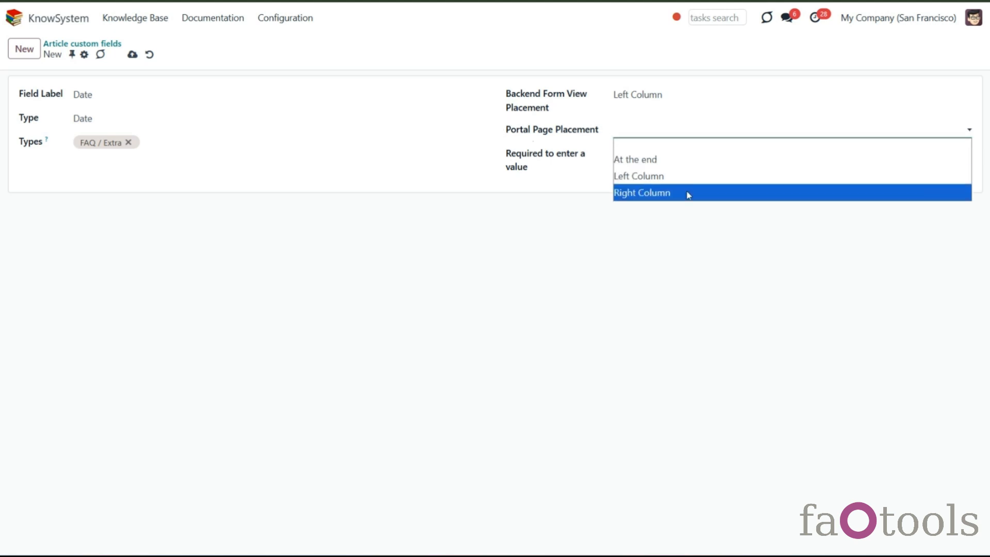
click(679, 164)
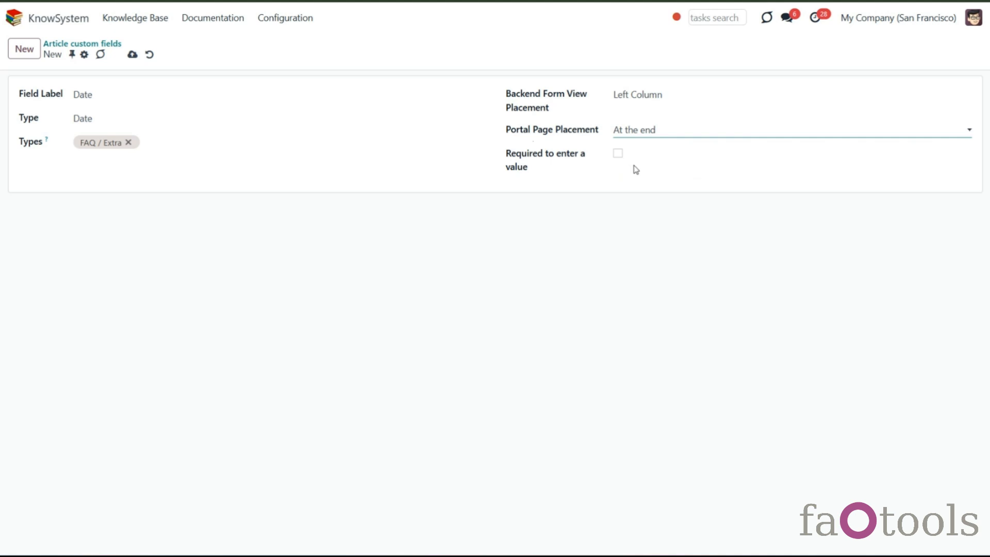
click(618, 156)
click(132, 55)
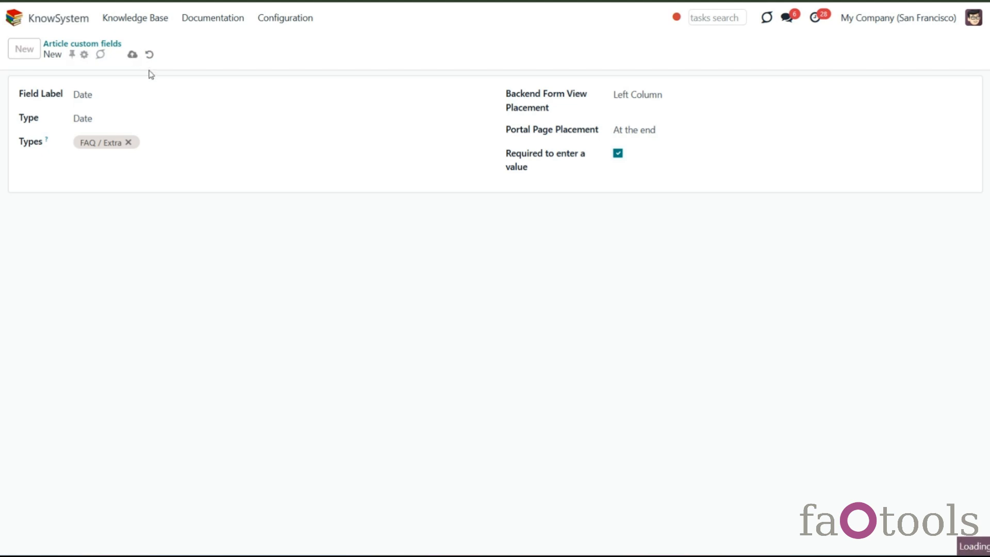
- Return to the knowledge base articles
click(150, 17)
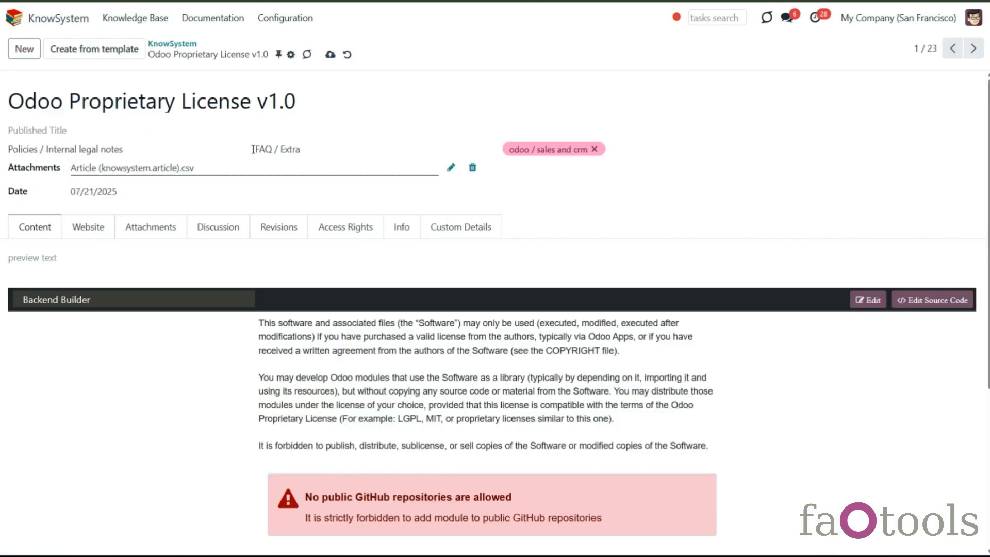
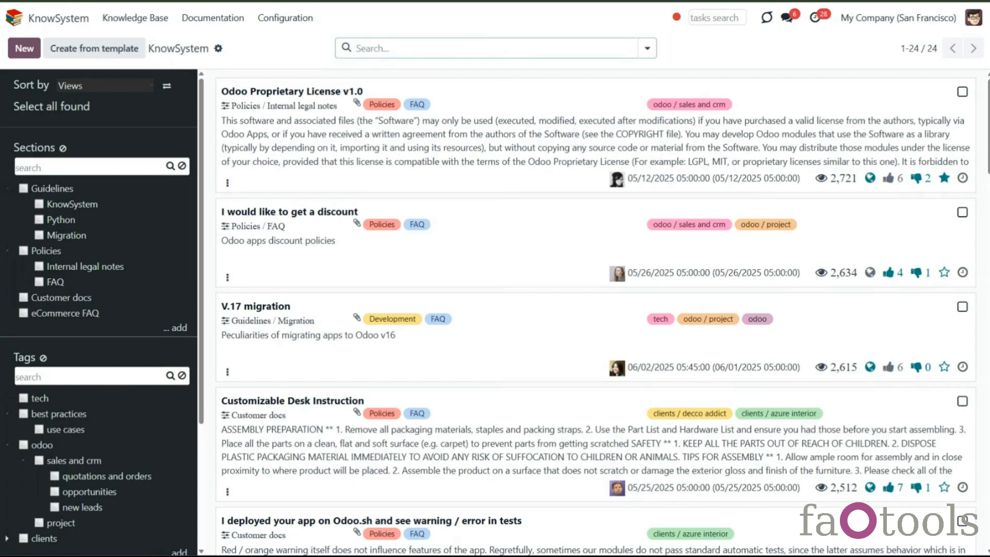
- Open the Customizable Desk product page in the website shop and follow its frequently asked questions link
key(BackSpace)
key(Return)
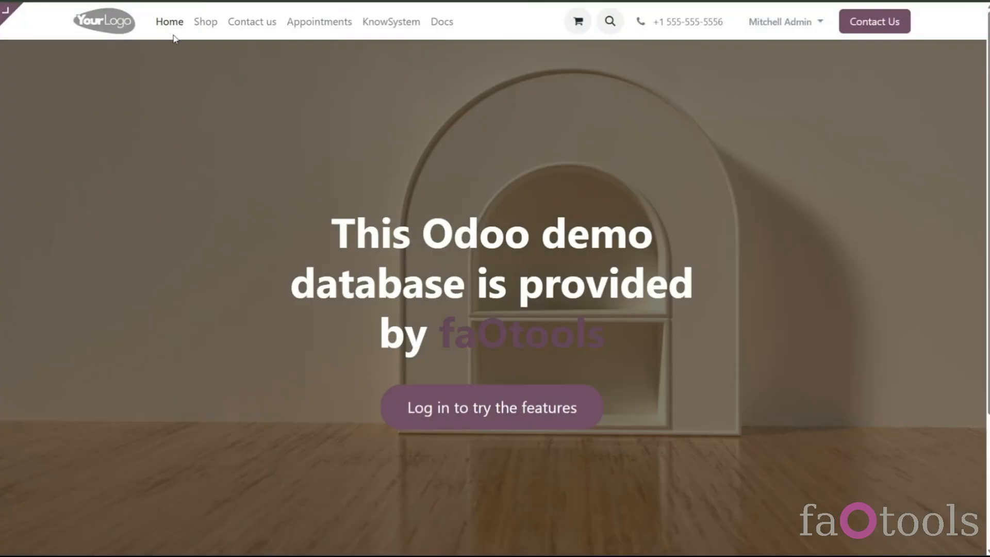
click(209, 25)
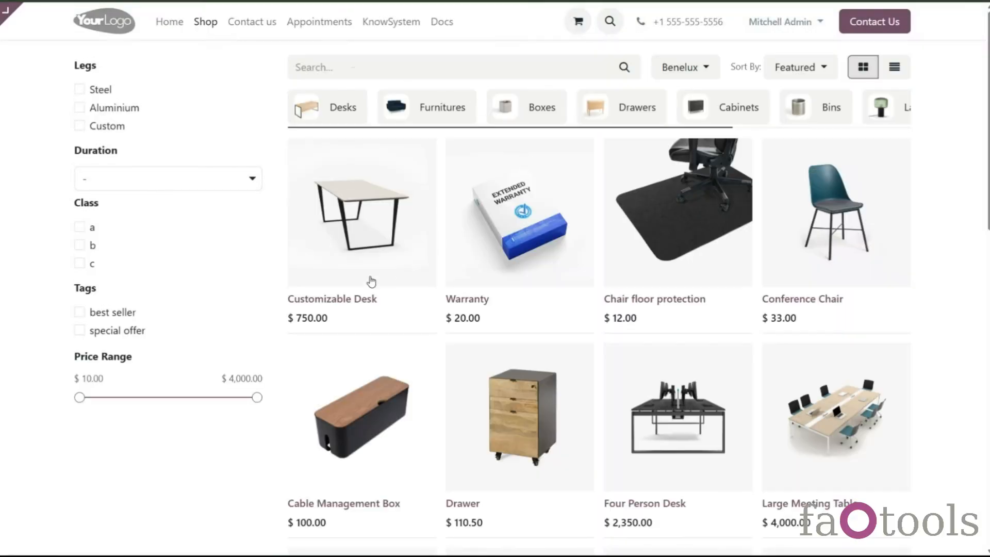
click(342, 299)
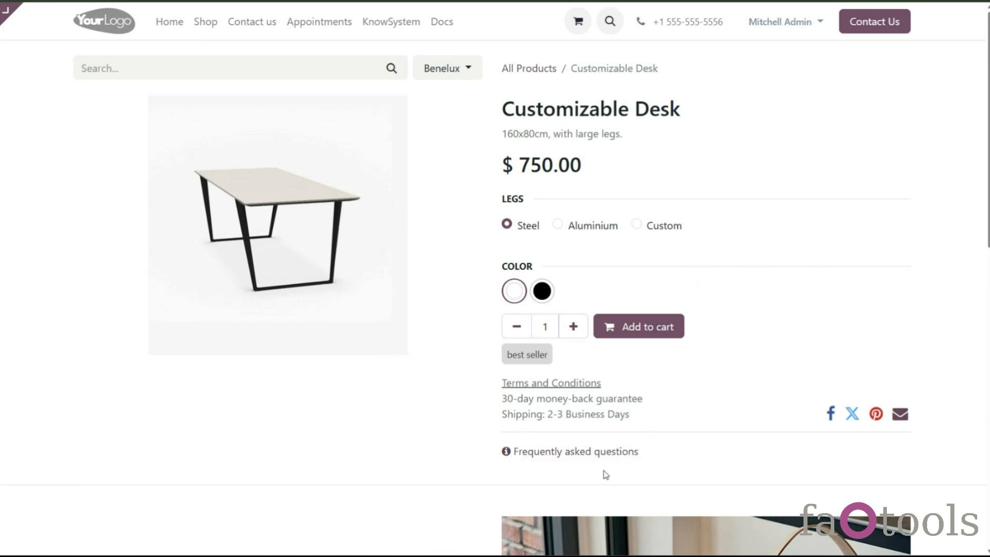
click(579, 454)
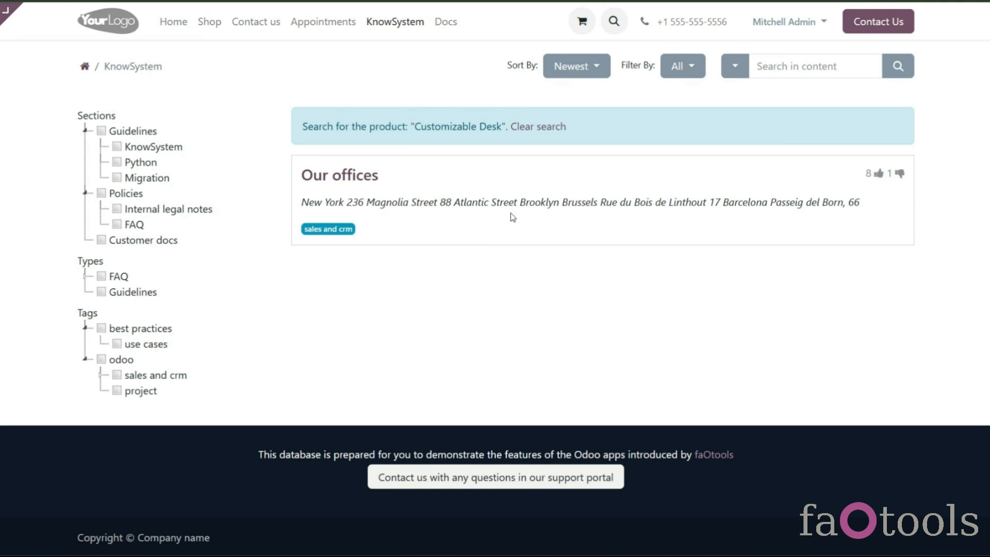
- In the eCommerce FAQ options, translate the FAQ button text into German as 'Häufig gestellte Fragen' and save the translation
click(20, 1)
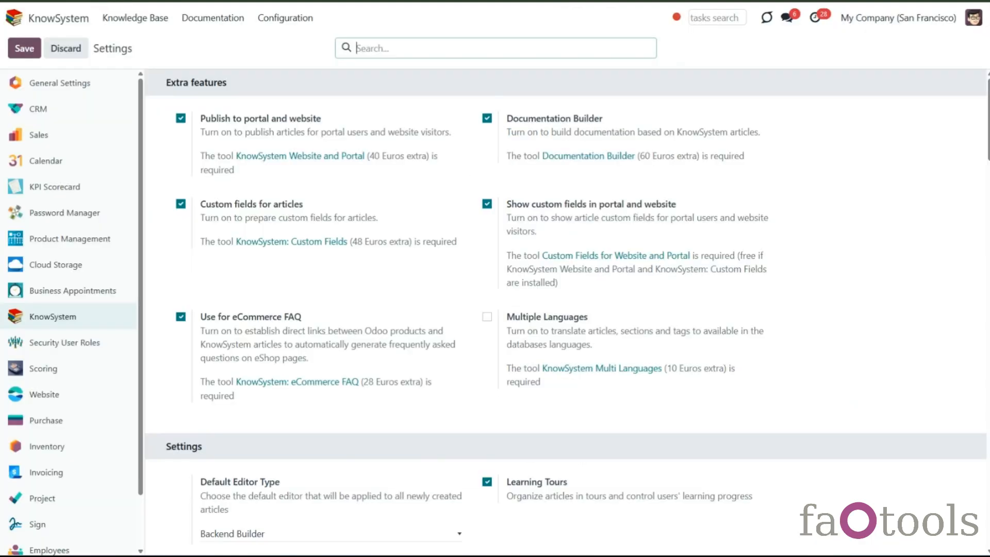
drag(988, 142, 989, 542)
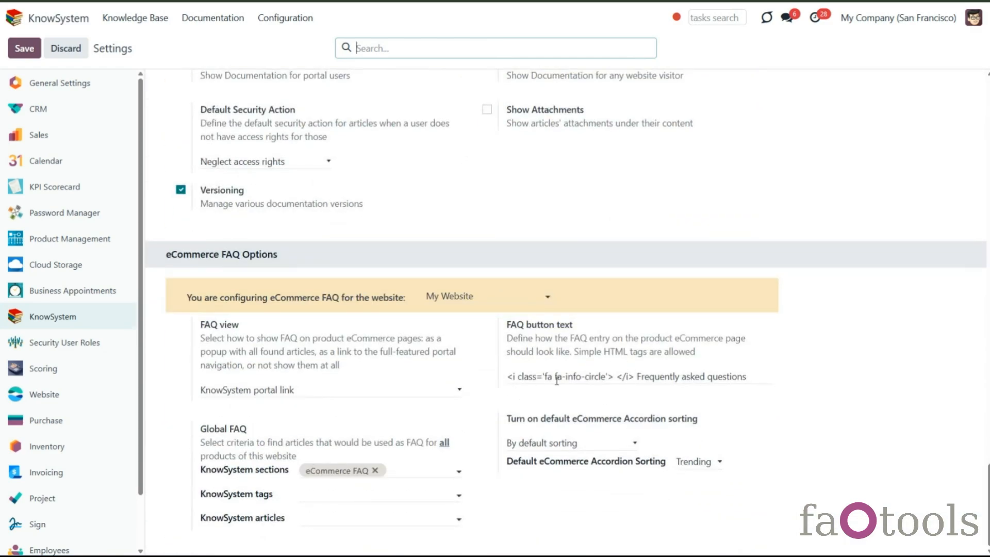
click(641, 377)
drag(641, 377, 772, 381)
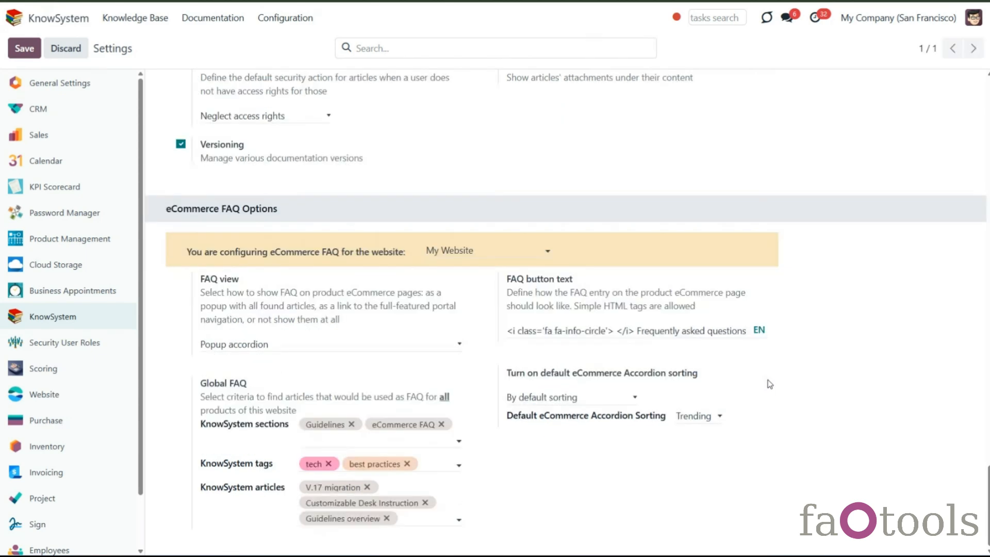
click(759, 331)
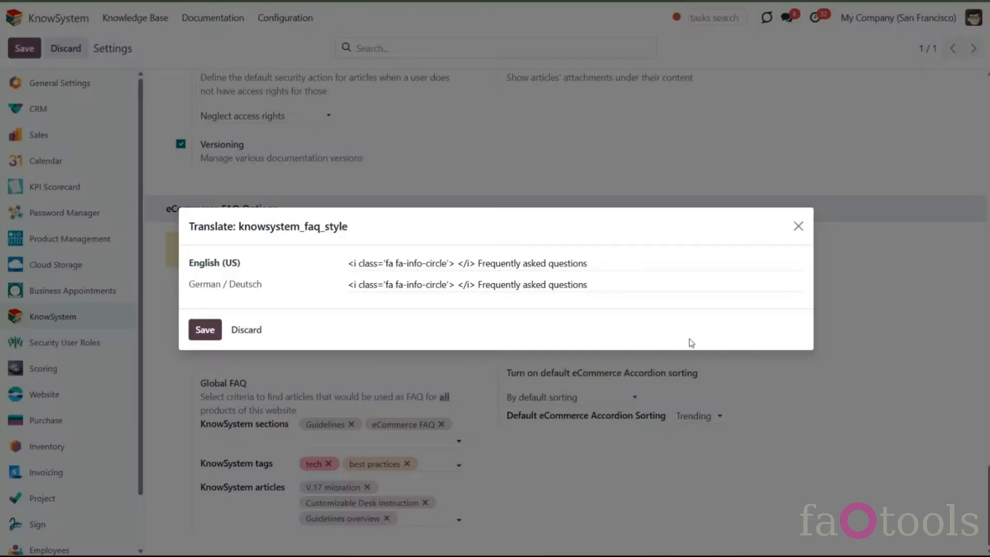
drag(480, 284, 610, 289)
text(Häufig gestellte Fragen)
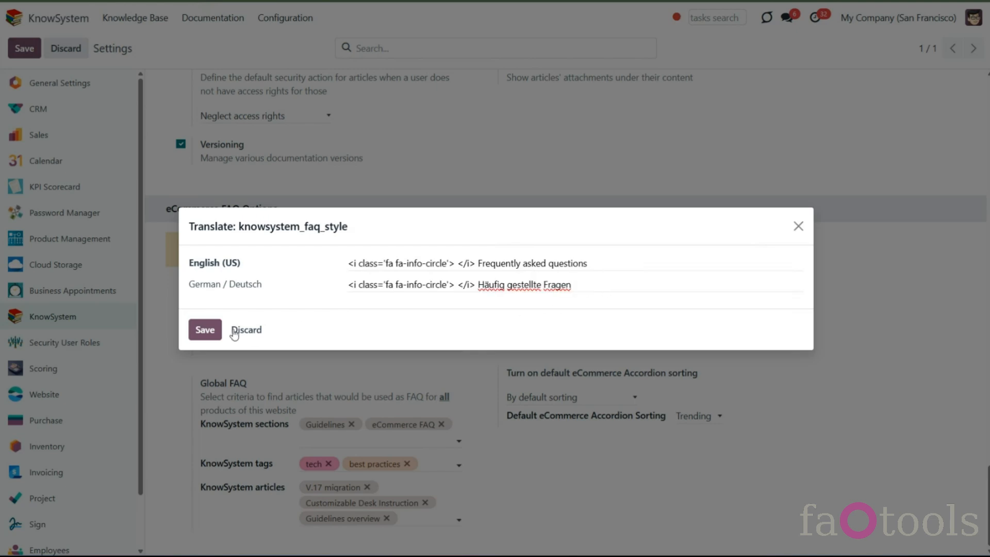
click(205, 329)
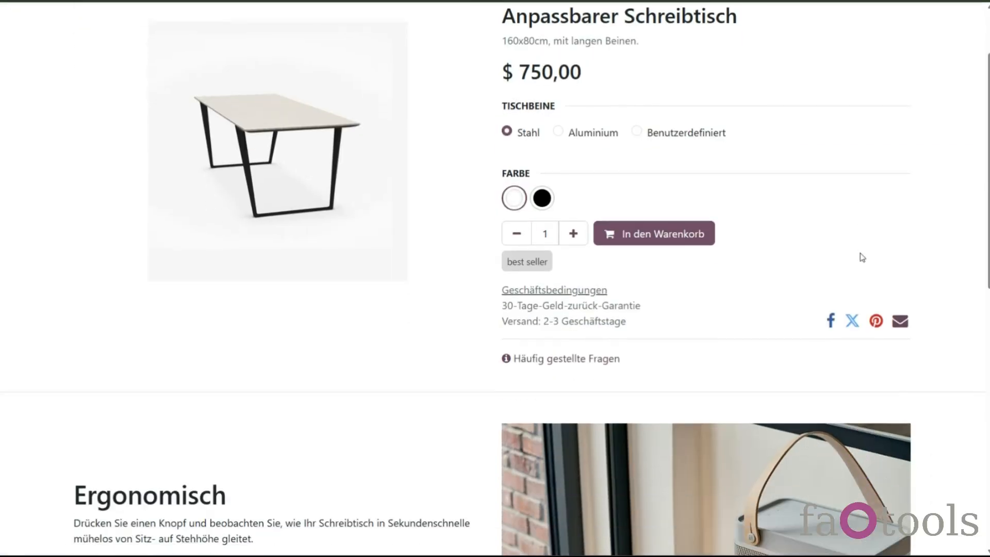
- Add Guidelines to the global FAQ sections and the tags tech and best practices to the global FAQ tags
scroll(863, 257, down, 1)
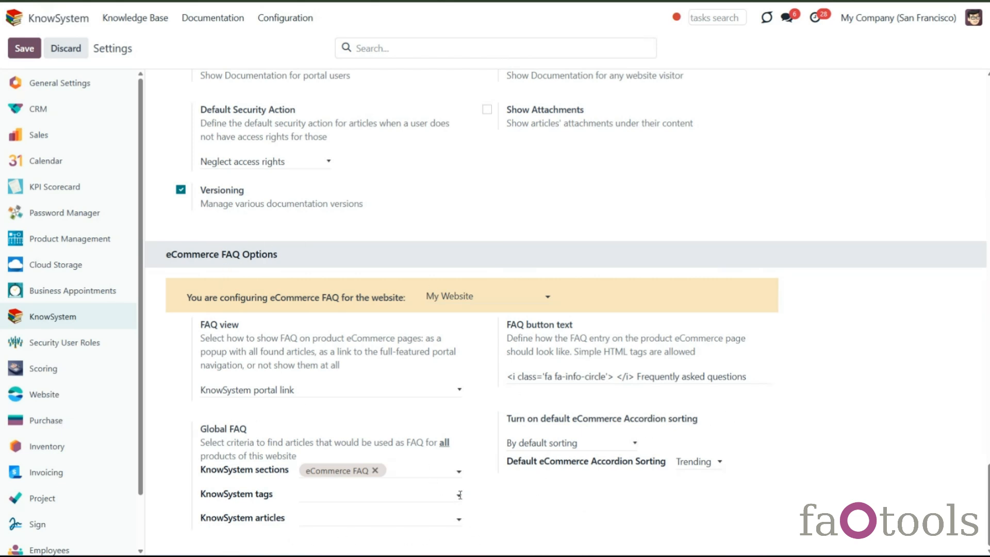
click(426, 475)
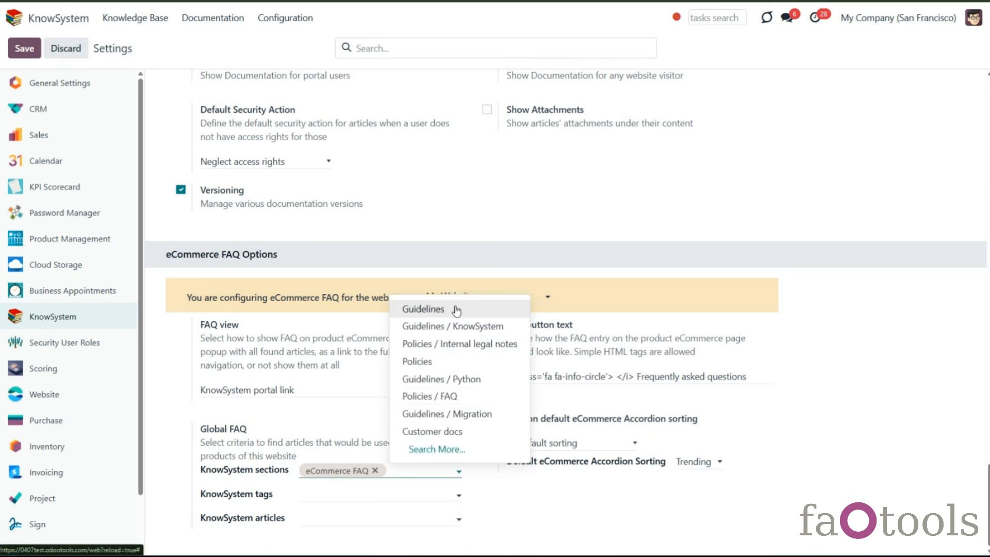
click(456, 309)
click(352, 512)
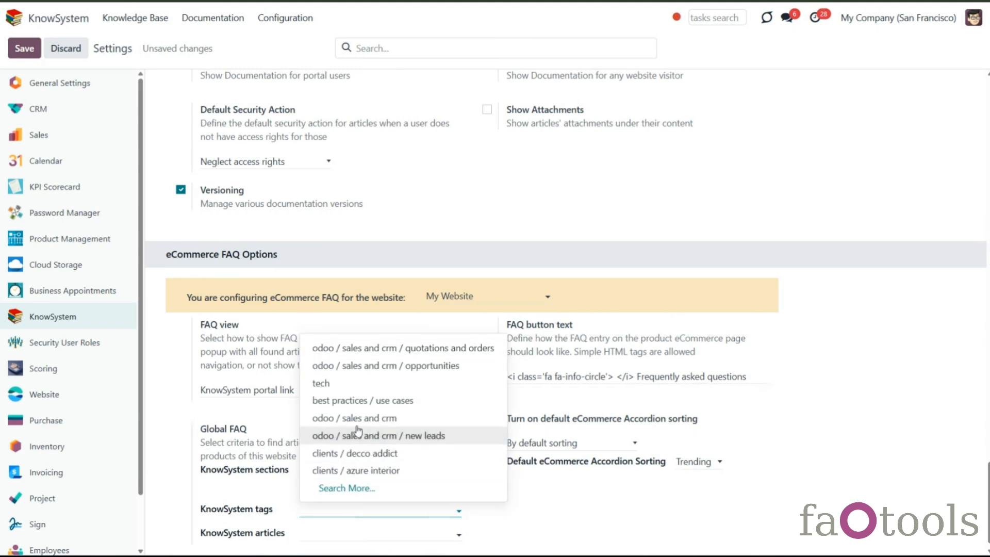
click(354, 384)
click(376, 512)
click(383, 471)
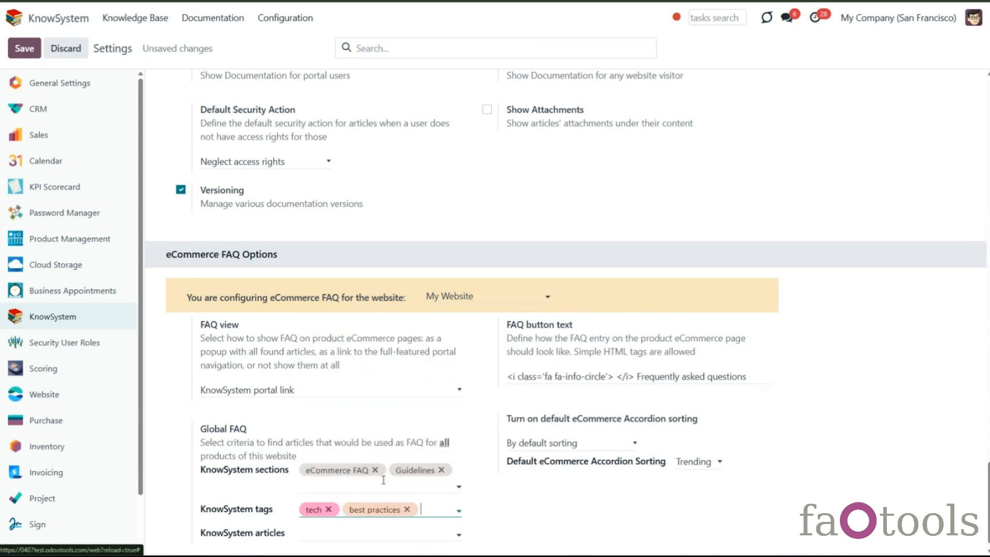
- Add the articles Guidelines overview, V.17 migration and Customizable Desk Instruction to the global FAQ, then save the settings
click(359, 535)
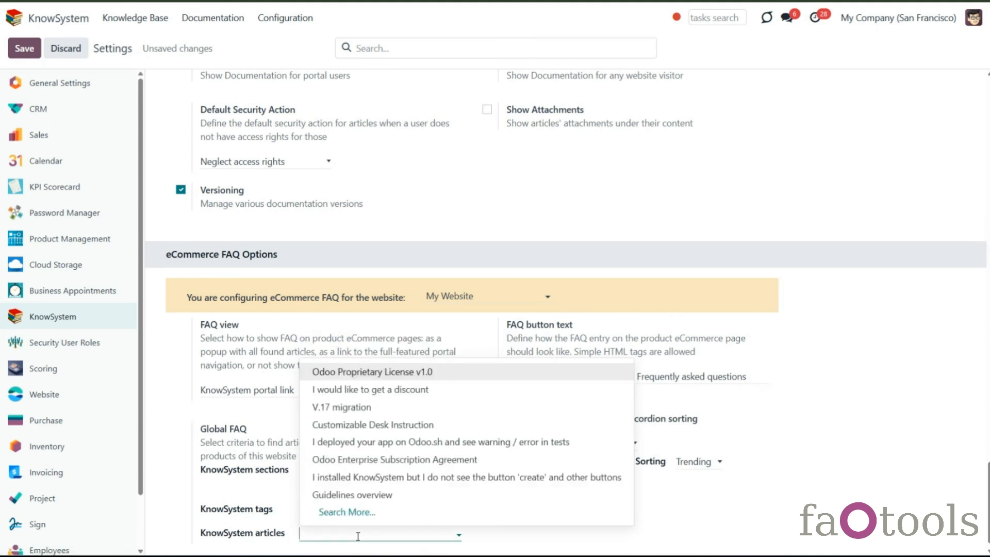
click(351, 496)
click(395, 537)
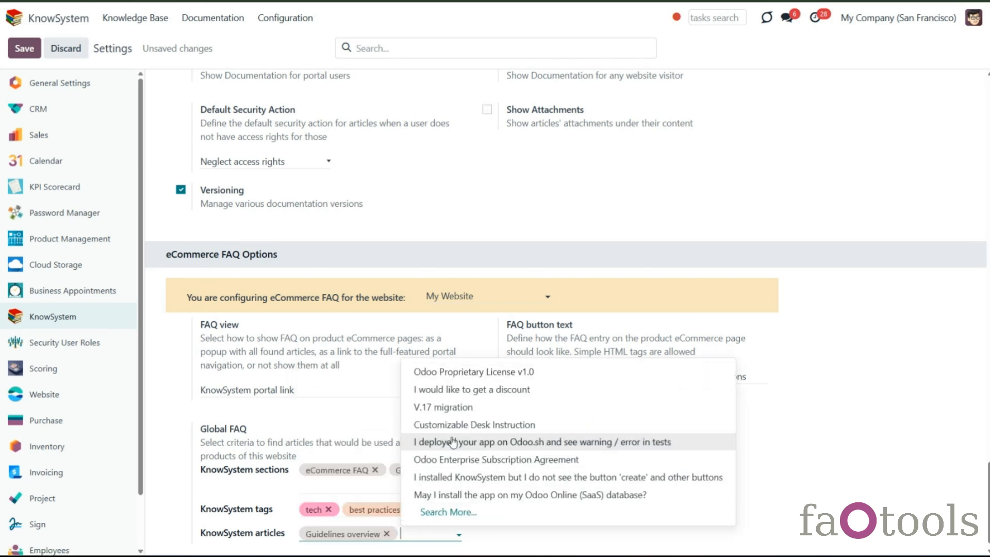
click(461, 409)
click(408, 548)
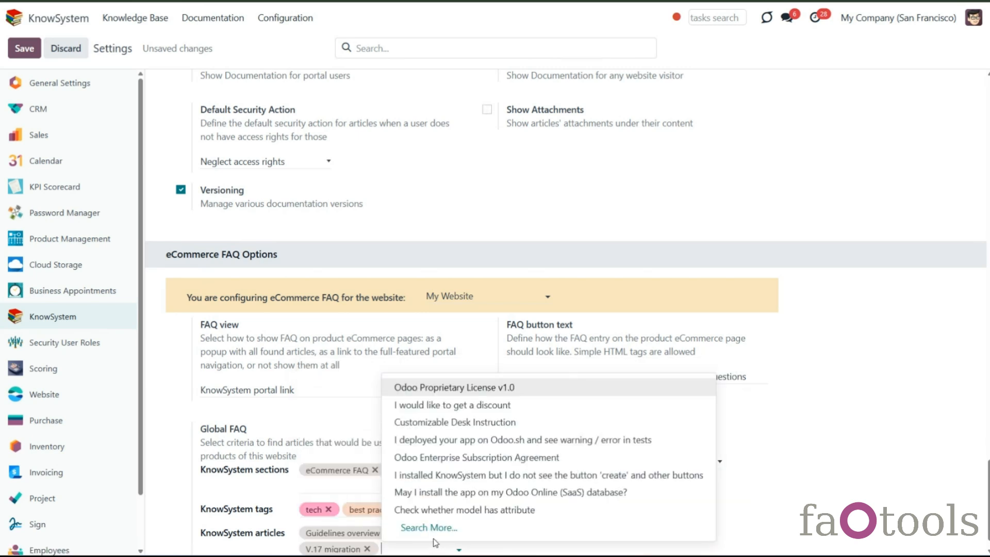
click(467, 423)
scroll(510, 527, down, 1)
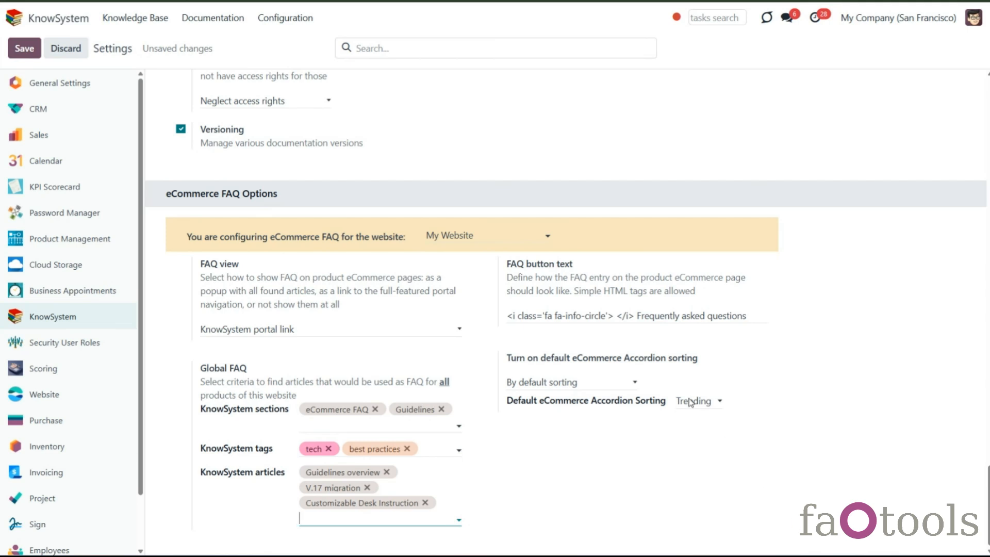
click(24, 49)
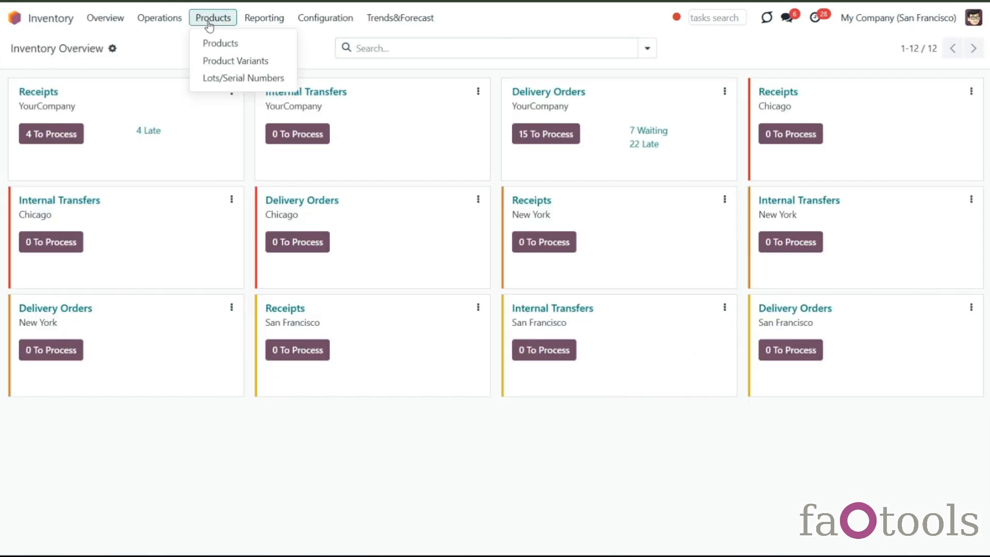
- Open the Customizable Desk product in Inventory and add a KnowSystem FAQ line with the tag odoo / sales and crm
click(216, 42)
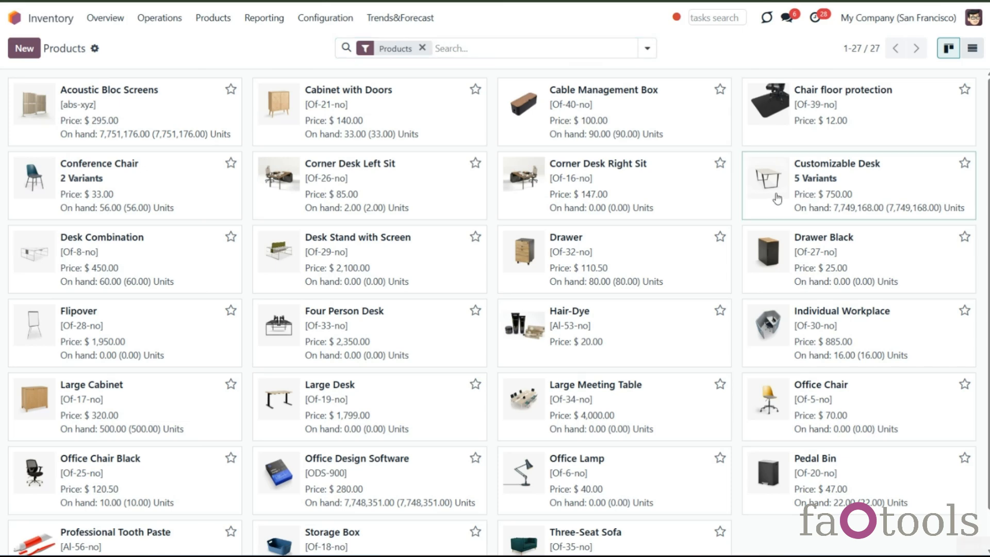
click(777, 199)
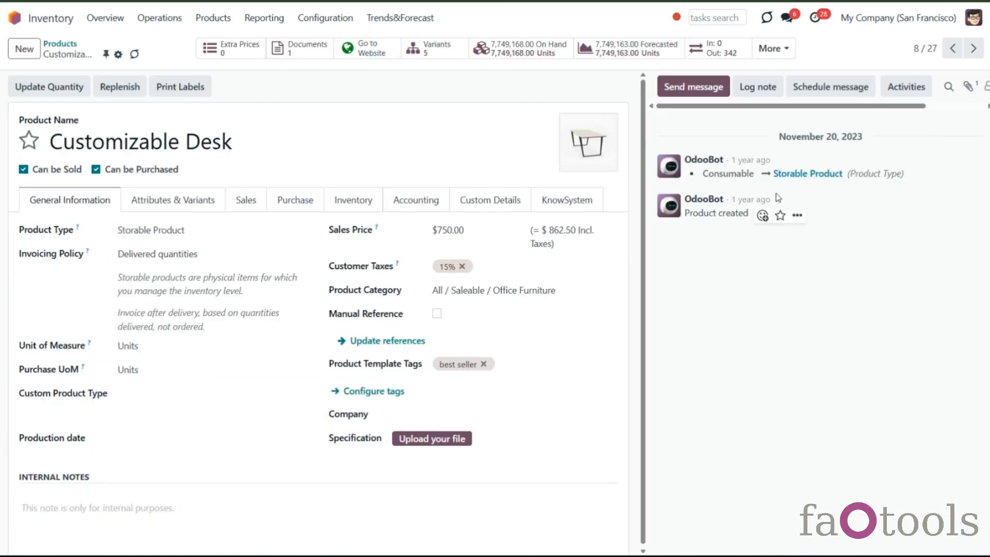
click(575, 204)
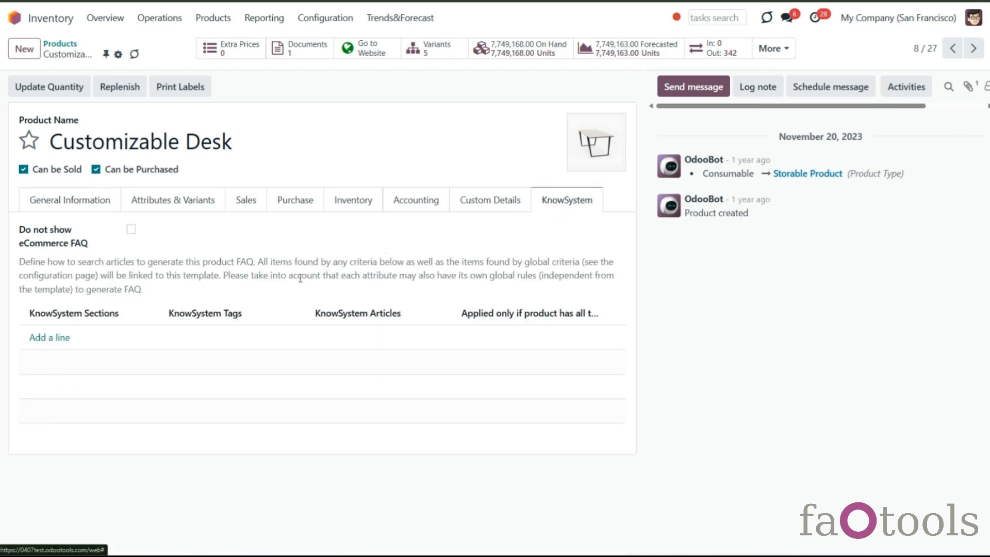
click(49, 338)
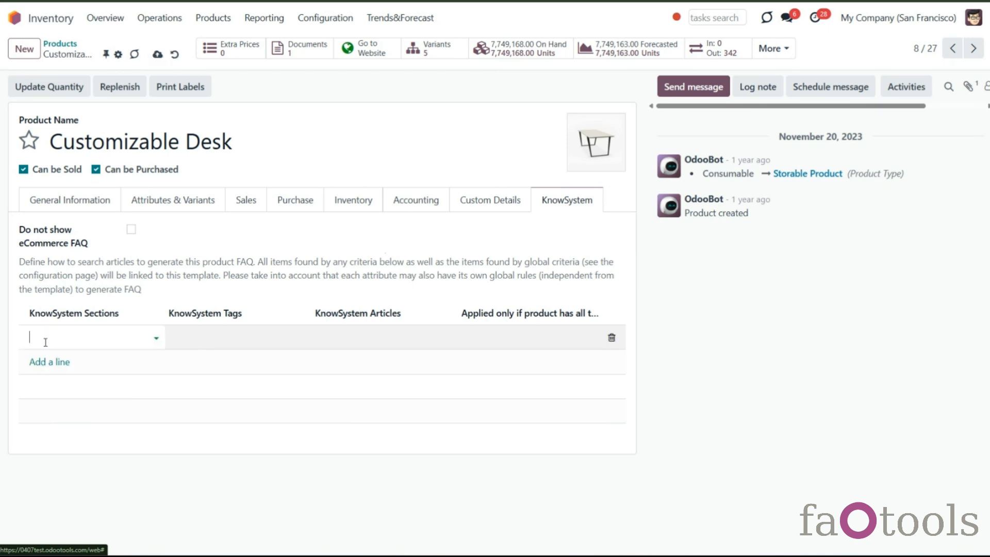
click(178, 339)
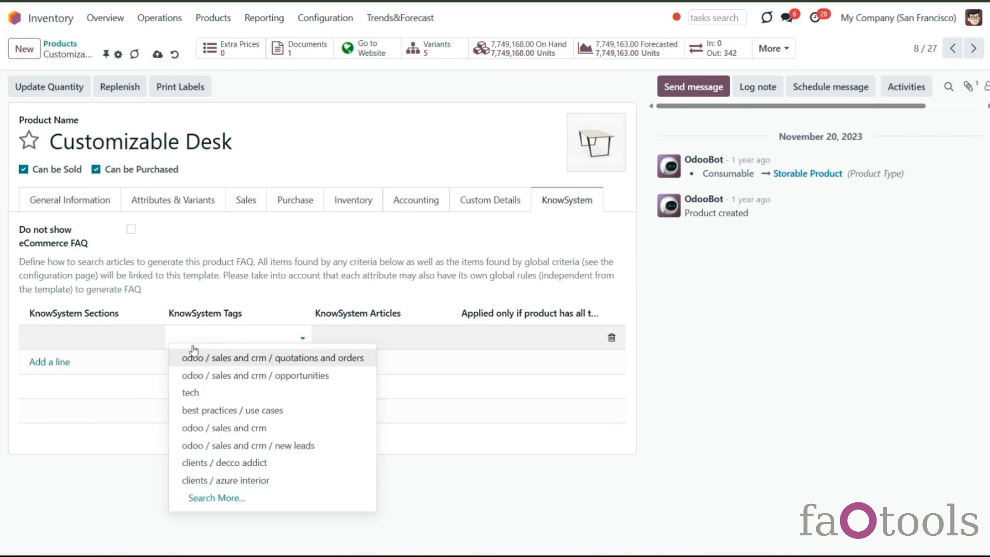
click(221, 428)
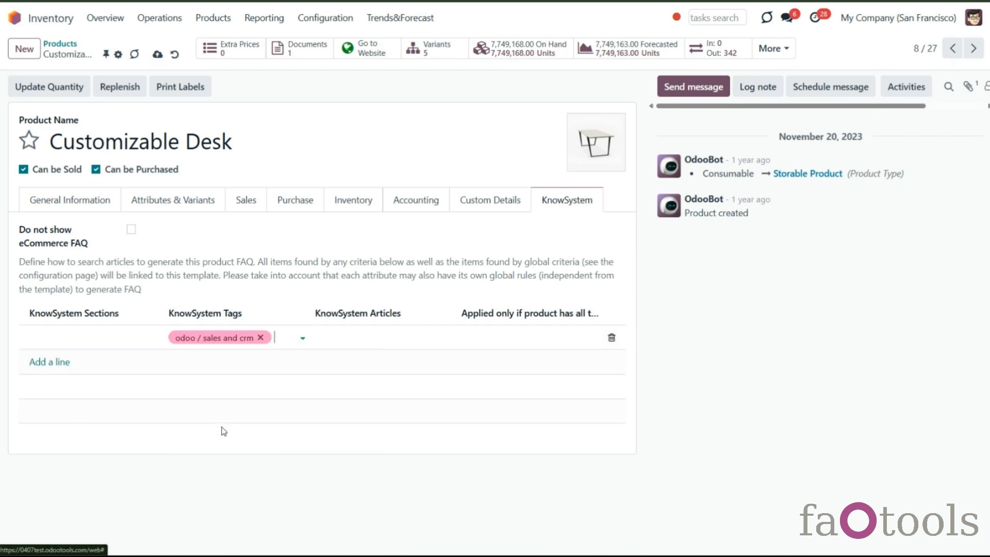
- Add a FAQ line linking the article Black paint peculiarities, applied only to products with Color: Black
click(54, 364)
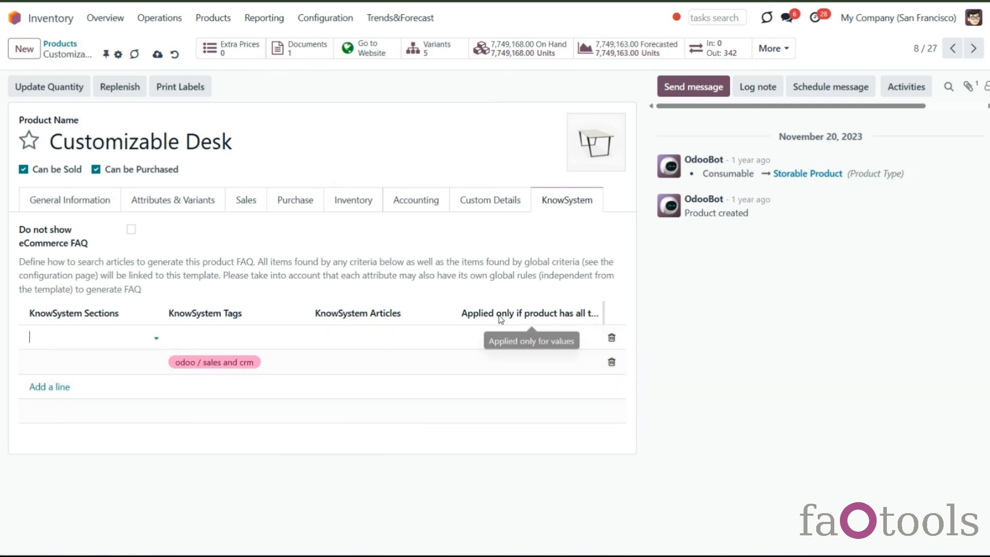
click(512, 337)
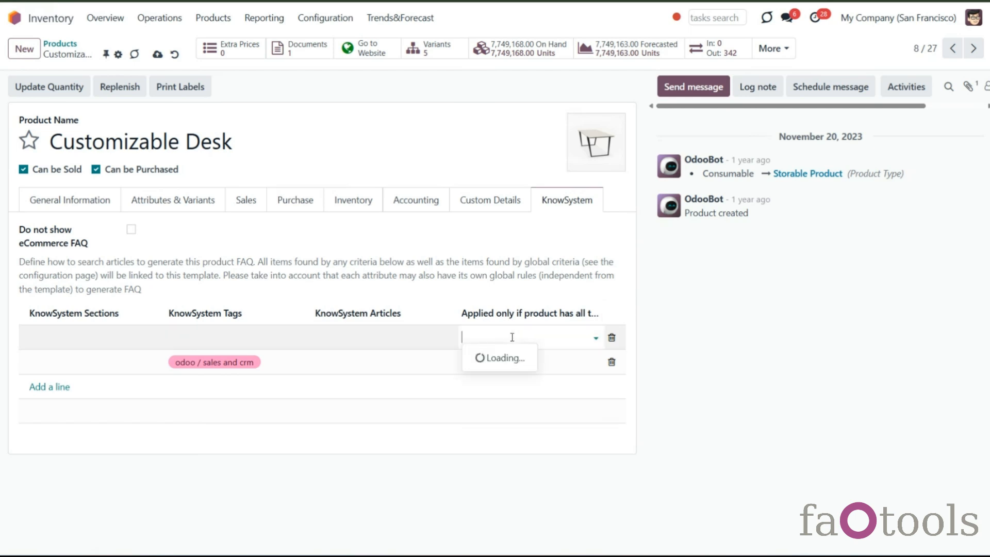
click(492, 427)
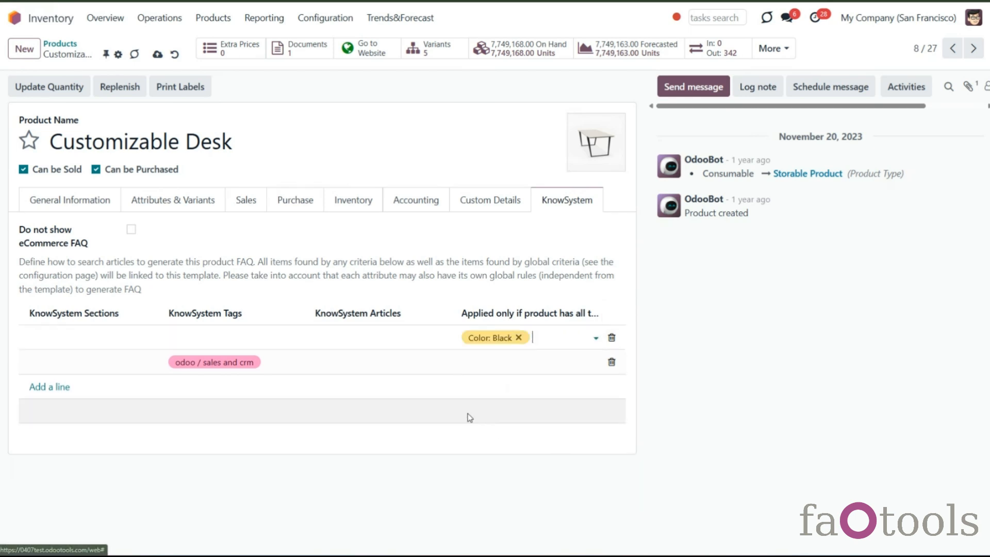
click(356, 332)
text(bl)
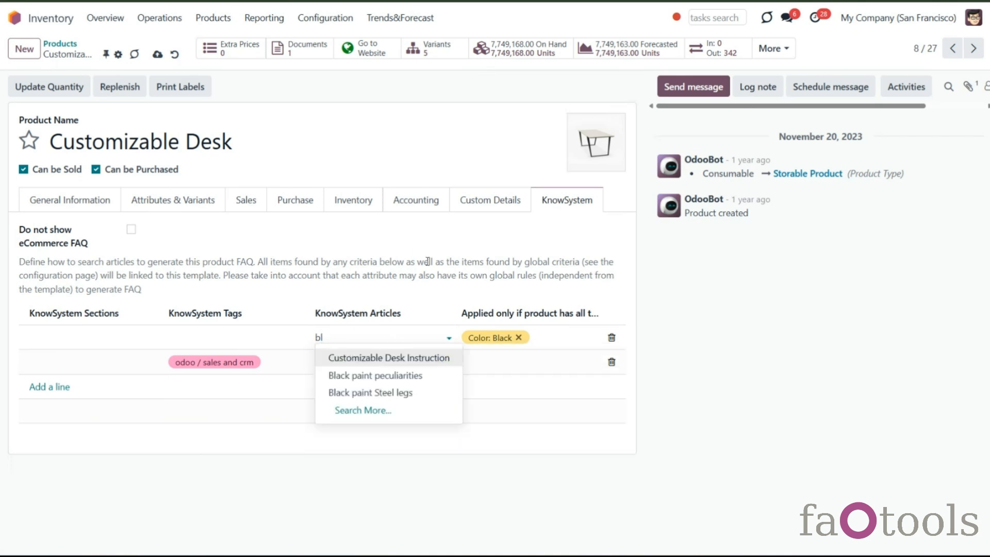
click(412, 378)
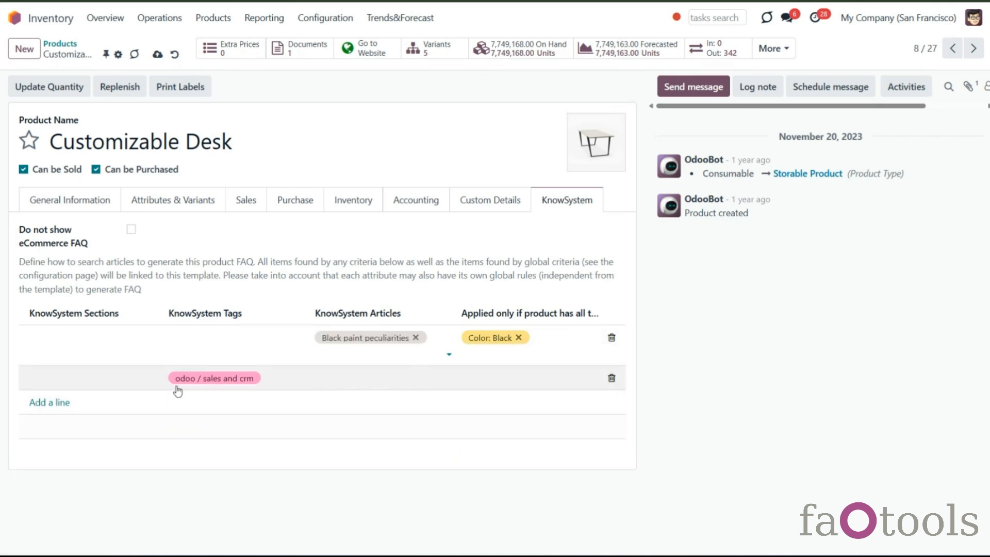
- Add a FAQ line linking the article Black paint Steel legs, applied only to Color: Black and Legs: Steel
click(50, 404)
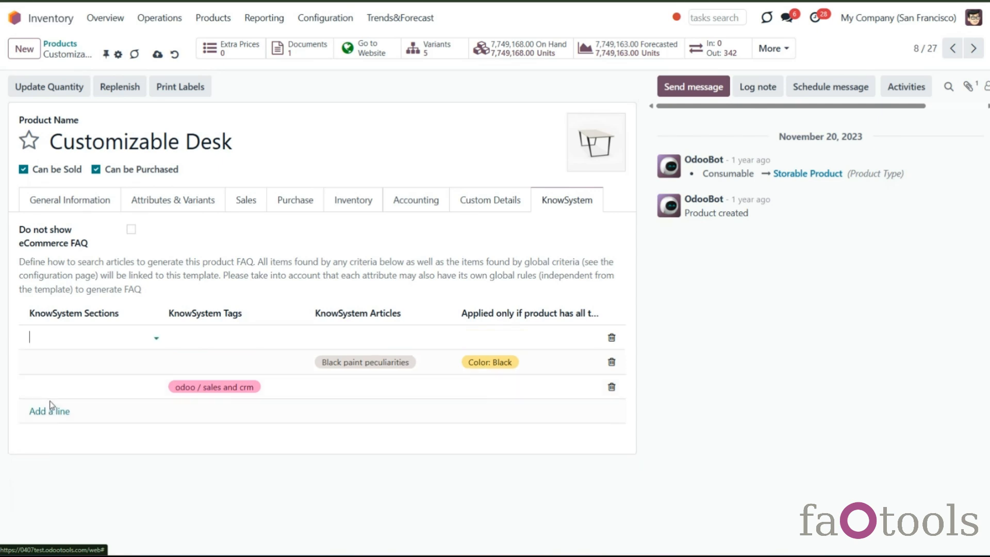
click(478, 337)
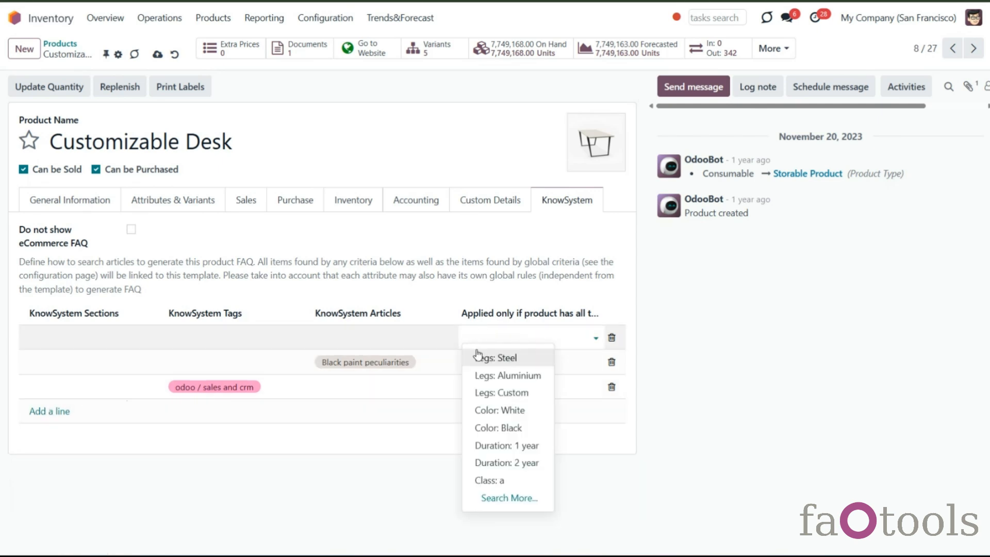
click(503, 428)
click(547, 341)
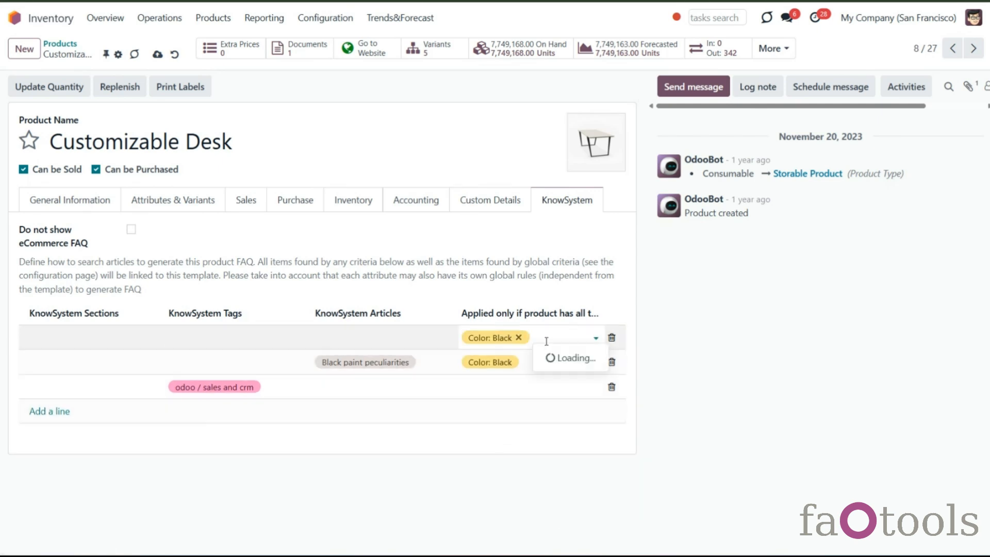
click(565, 357)
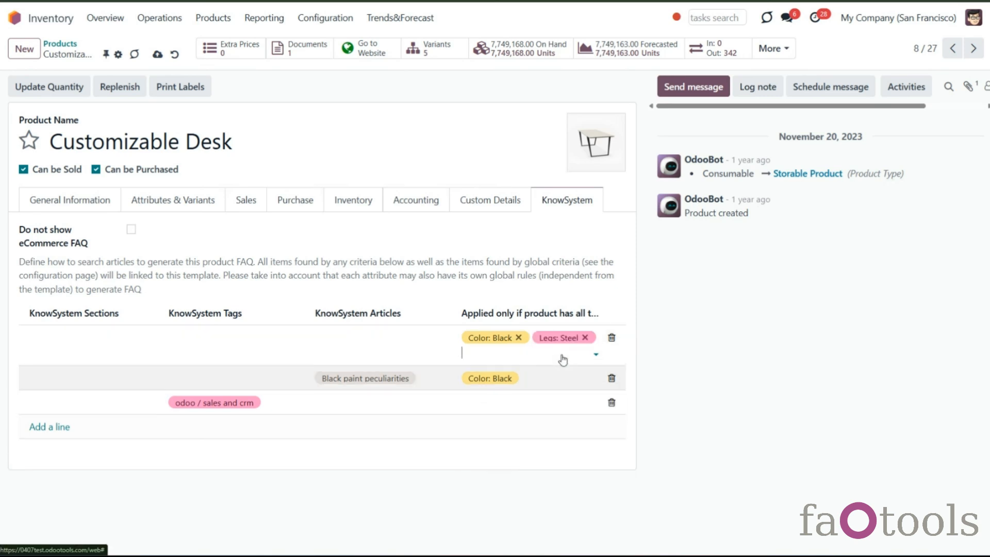
click(374, 339)
text(bl)
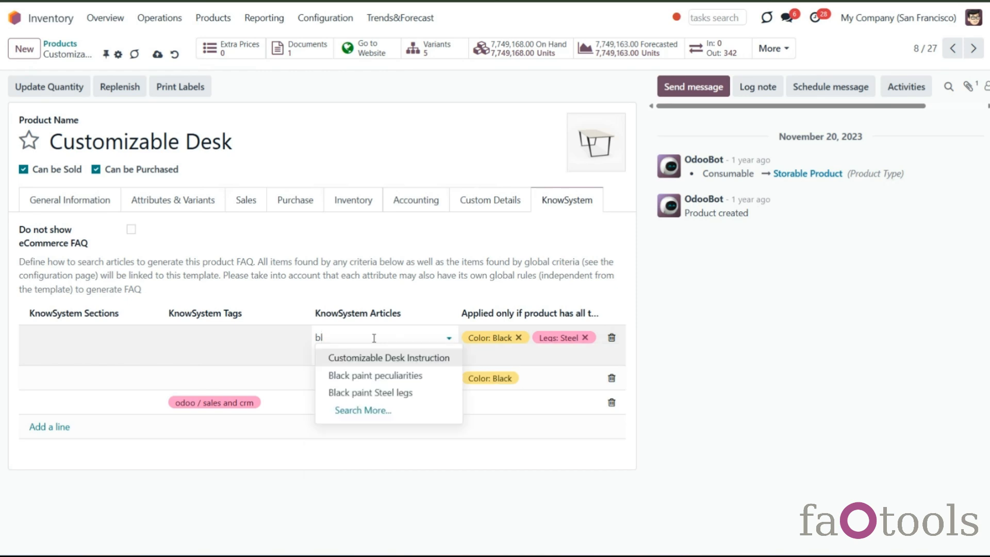
click(391, 399)
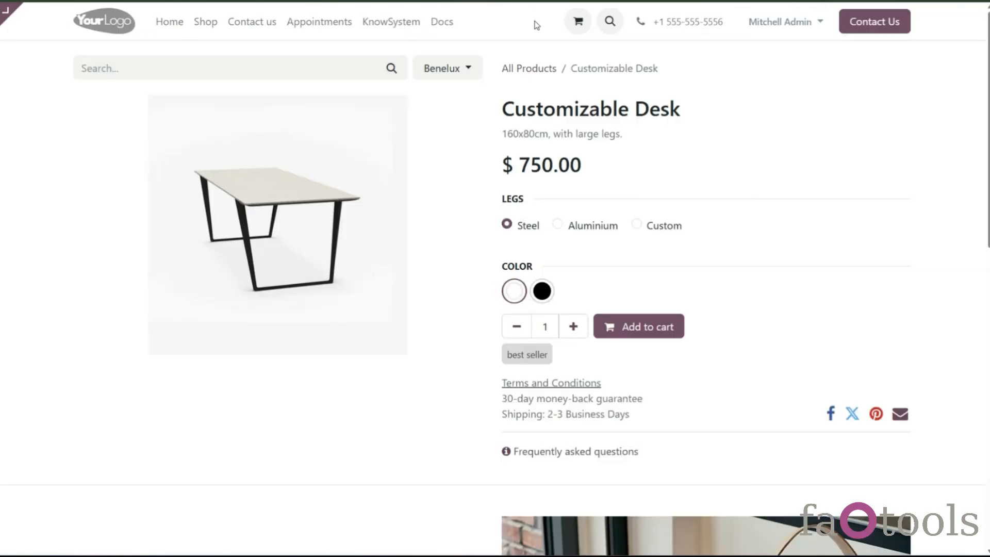
- Select the black Customizable Desk variant and review the black paint articles in its FAQ popup
click(540, 284)
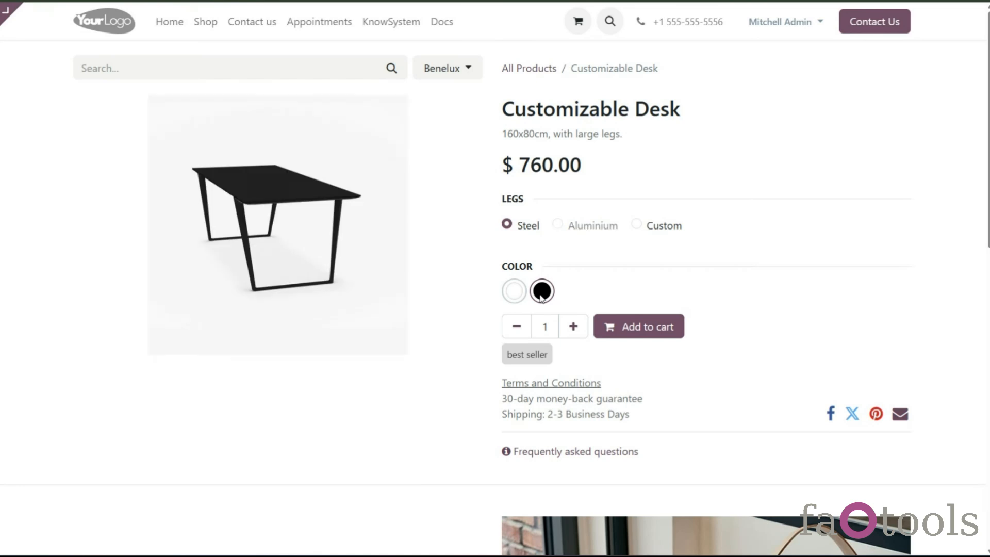
click(532, 458)
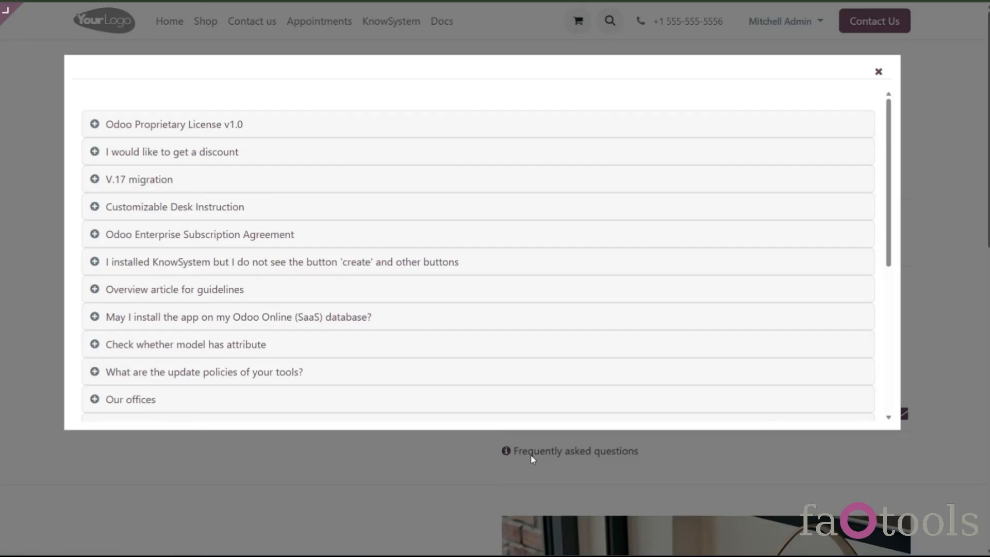
scroll(496, 330, down, 5)
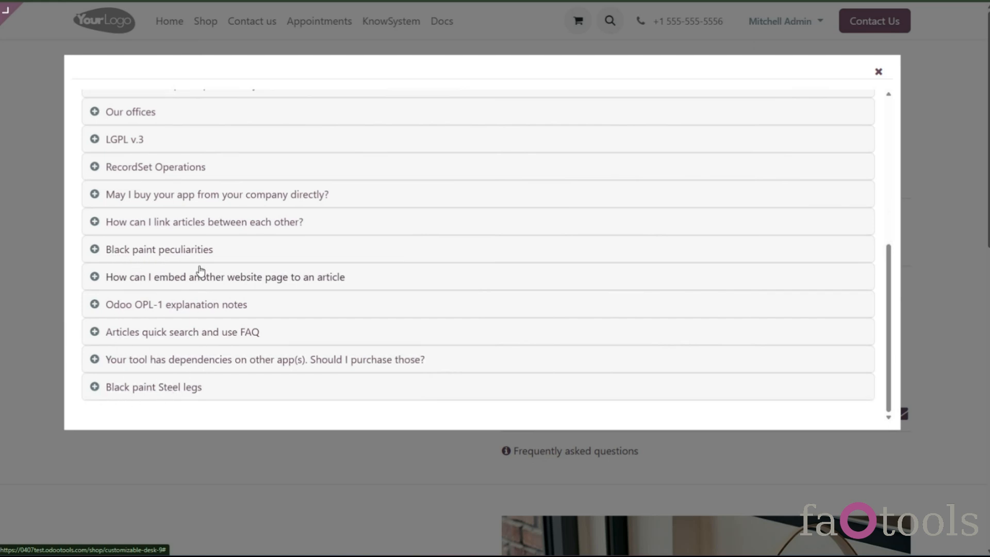
click(216, 258)
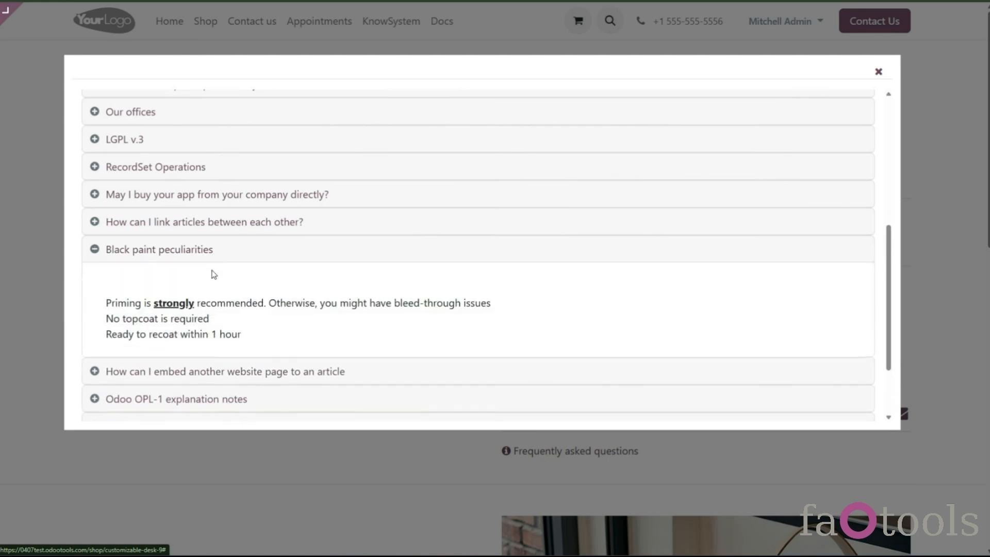
scroll(214, 284, down, 2)
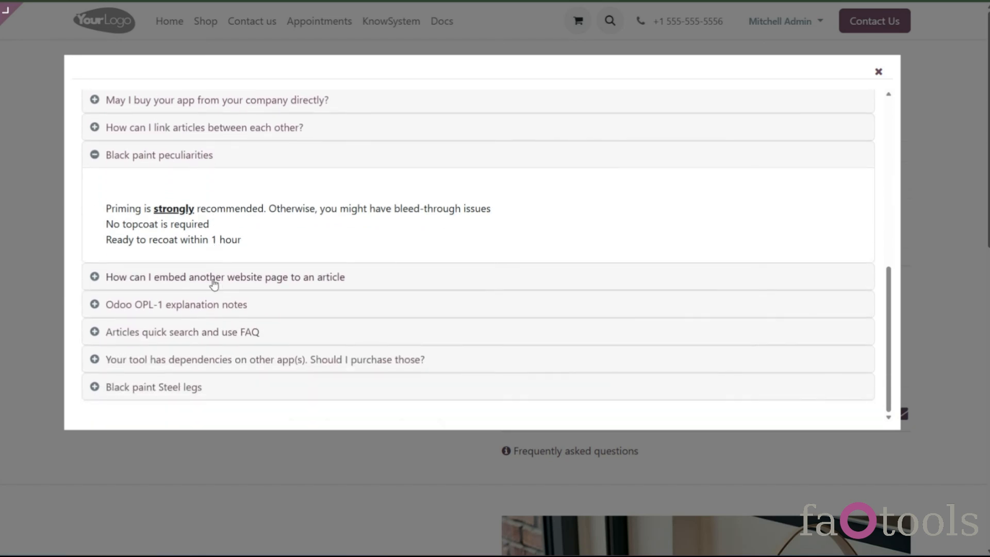
click(178, 395)
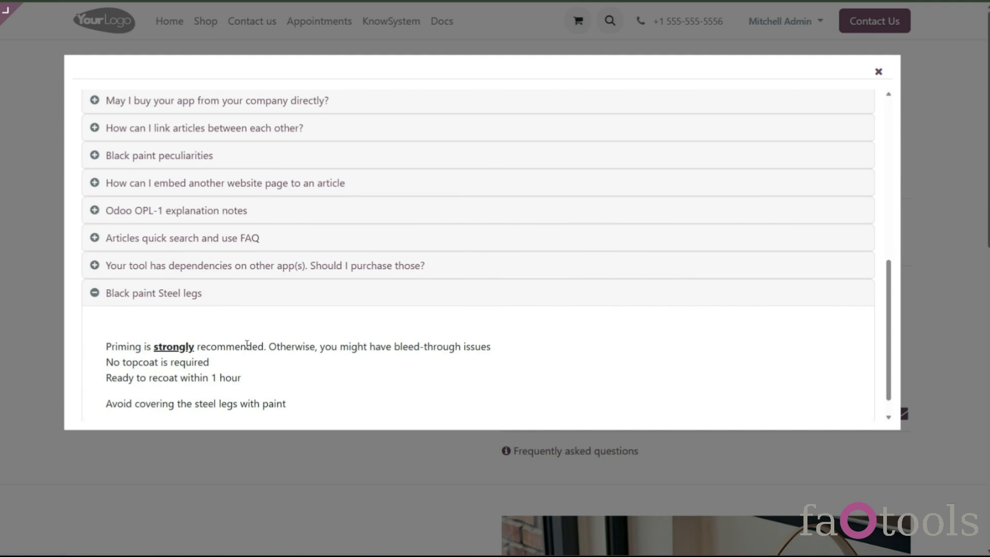
click(160, 292)
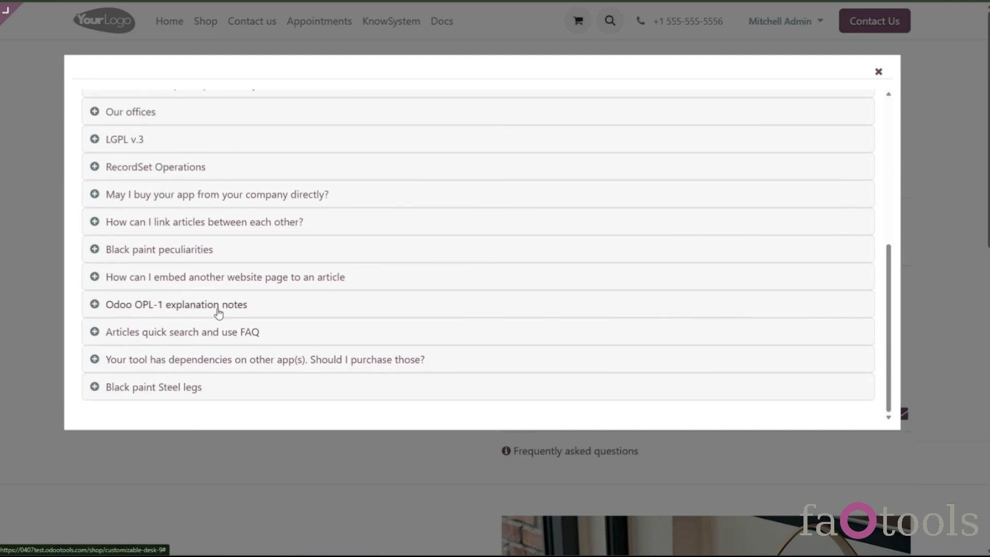
scroll(285, 327, up, 5)
scroll(288, 338, up, 1)
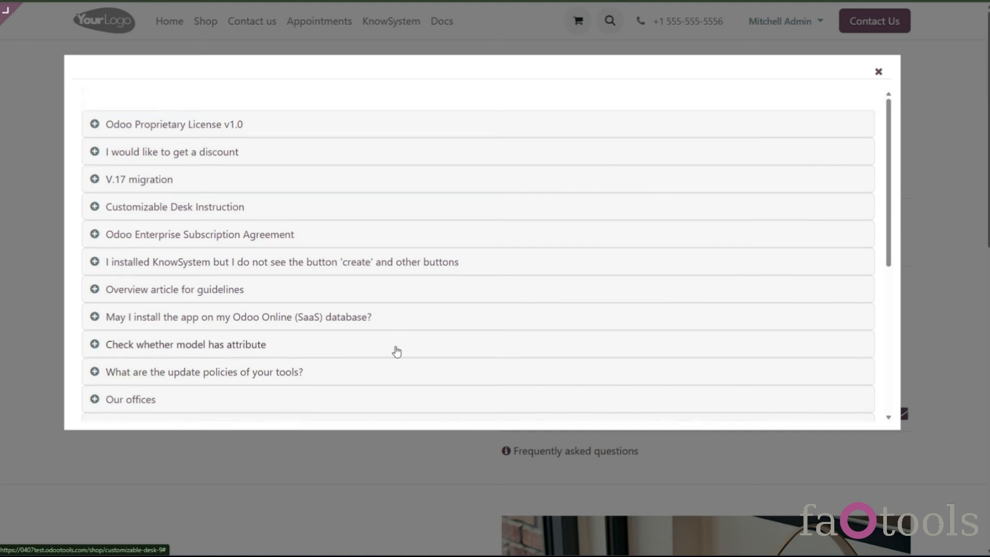
click(879, 72)
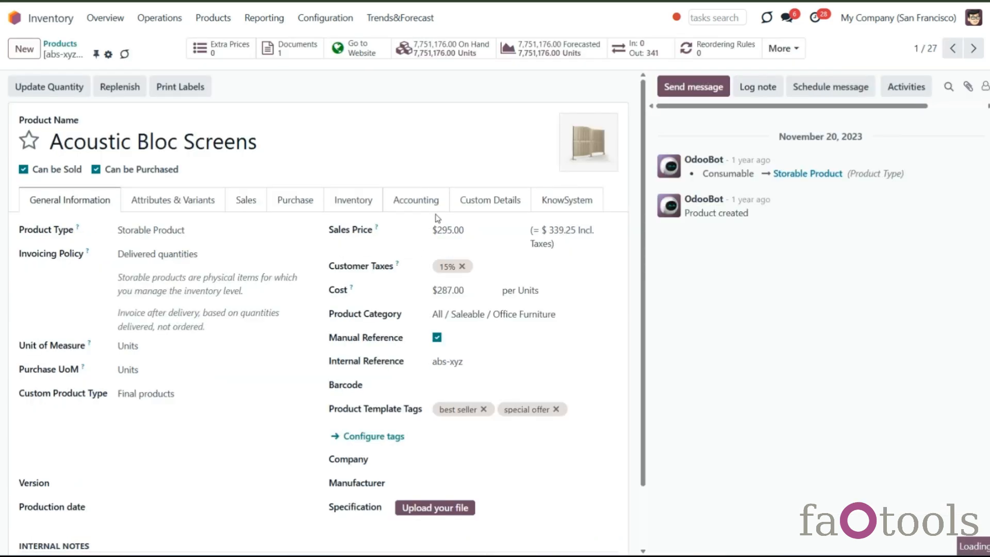
- Turn on Do not show eCommerce FAQ for the Acoustic Bloc Screens product and save it
click(553, 199)
click(131, 229)
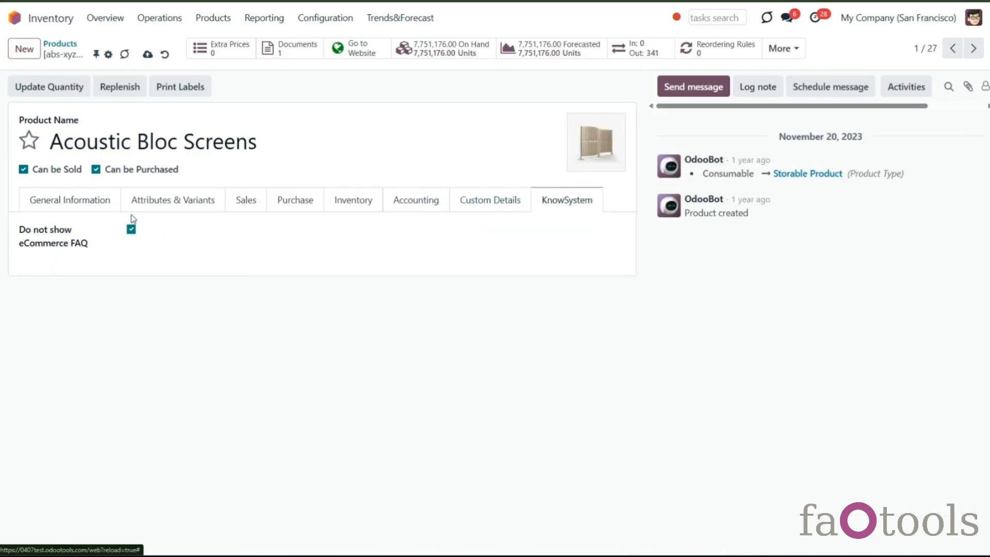
click(148, 55)
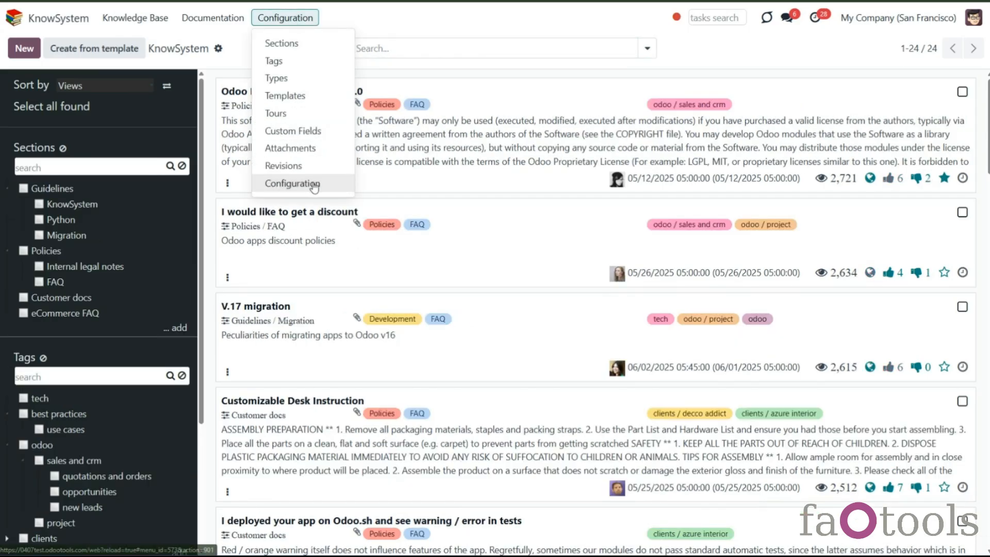
- Try setting the eCommerce FAQ view to Do not show in the KnowSystem settings
click(310, 184)
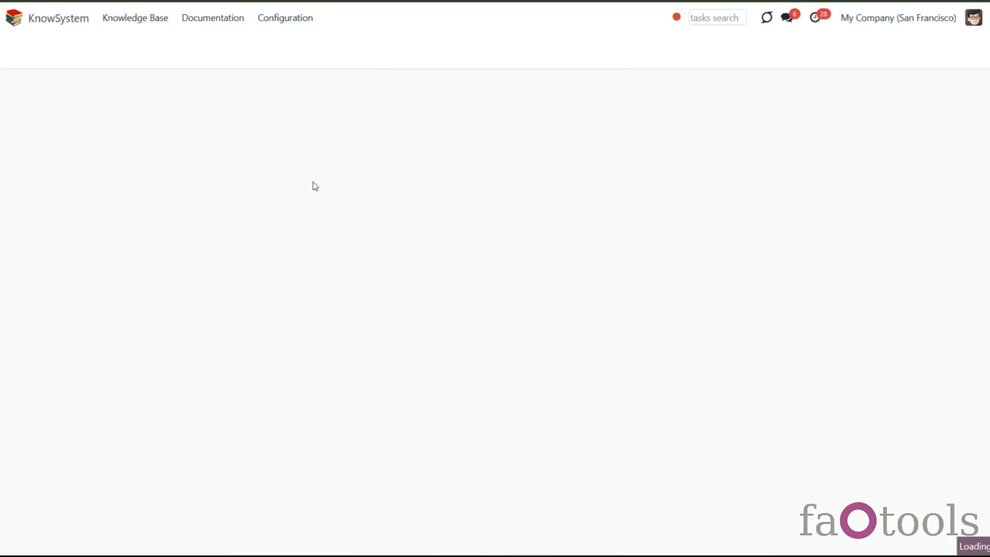
scroll(315, 185, down, 20)
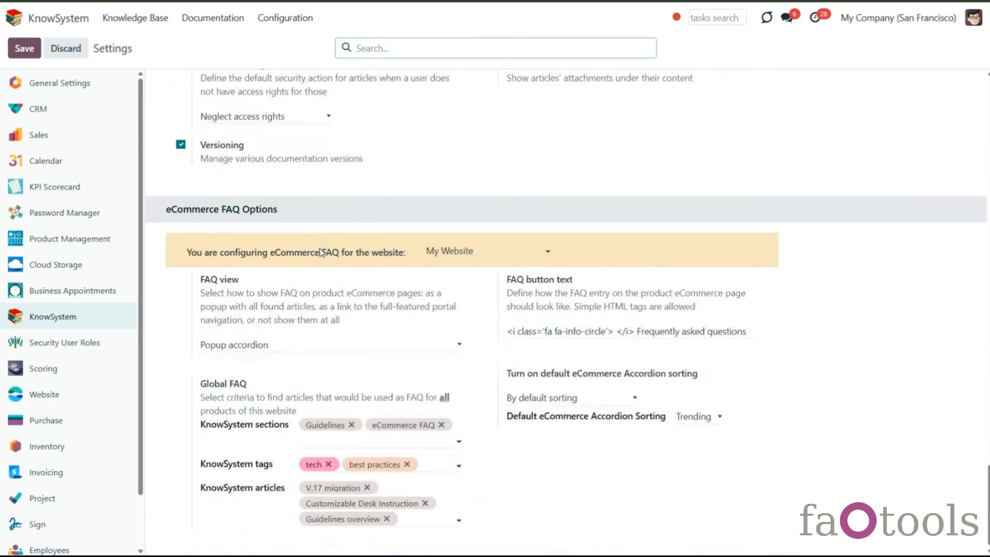
click(288, 345)
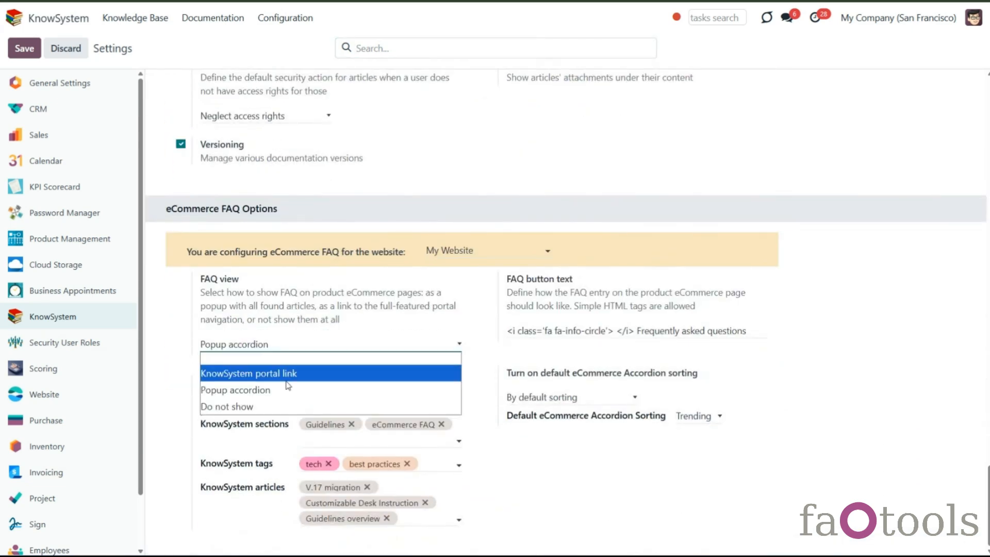
click(251, 407)
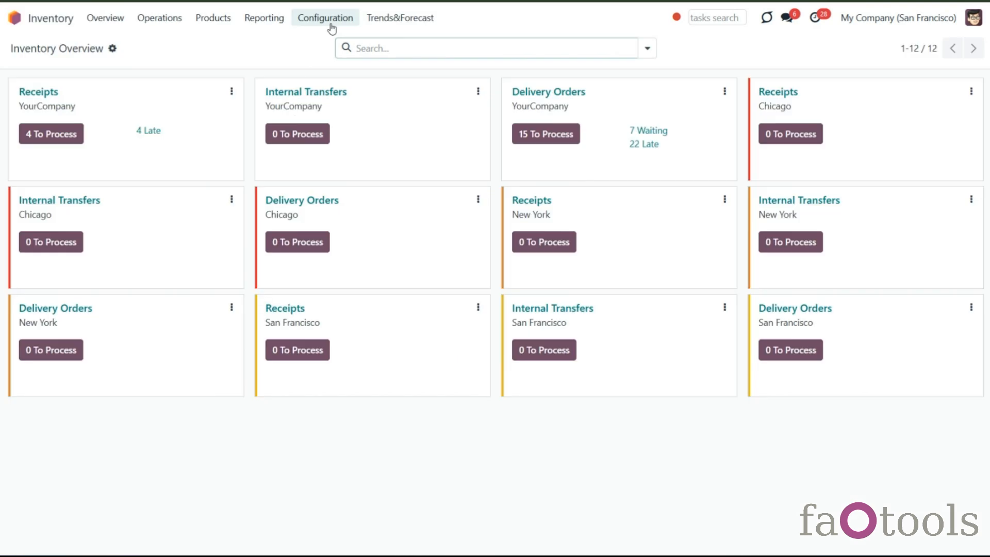
- Open the Color attribute and add a KnowSystem FAQ line with section Policies, applied only to Color: White
click(329, 22)
click(323, 191)
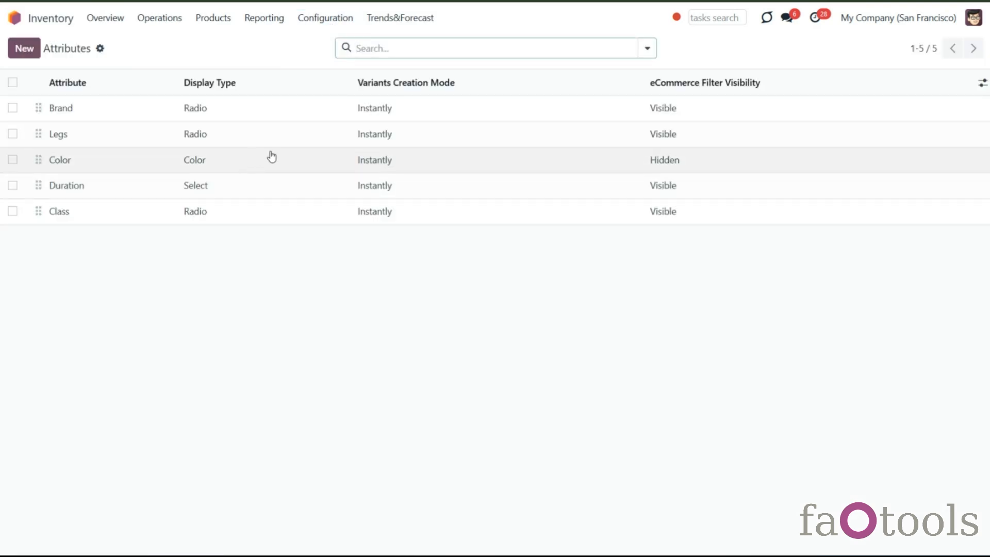
click(236, 163)
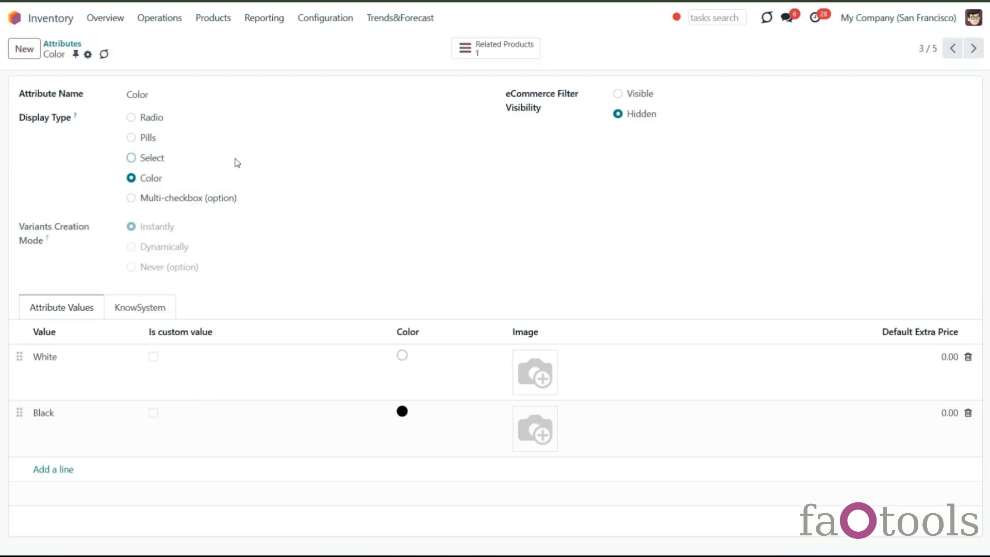
click(166, 310)
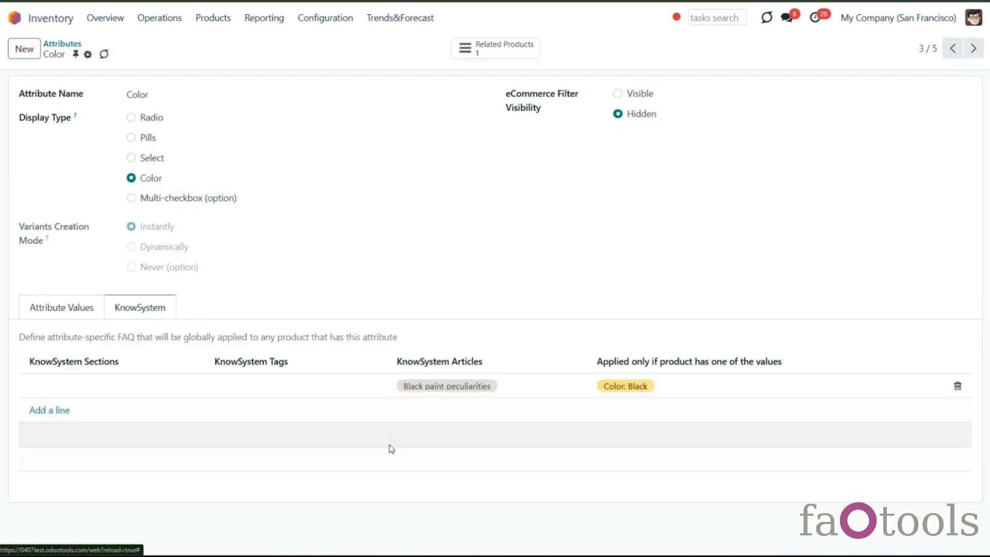
click(64, 411)
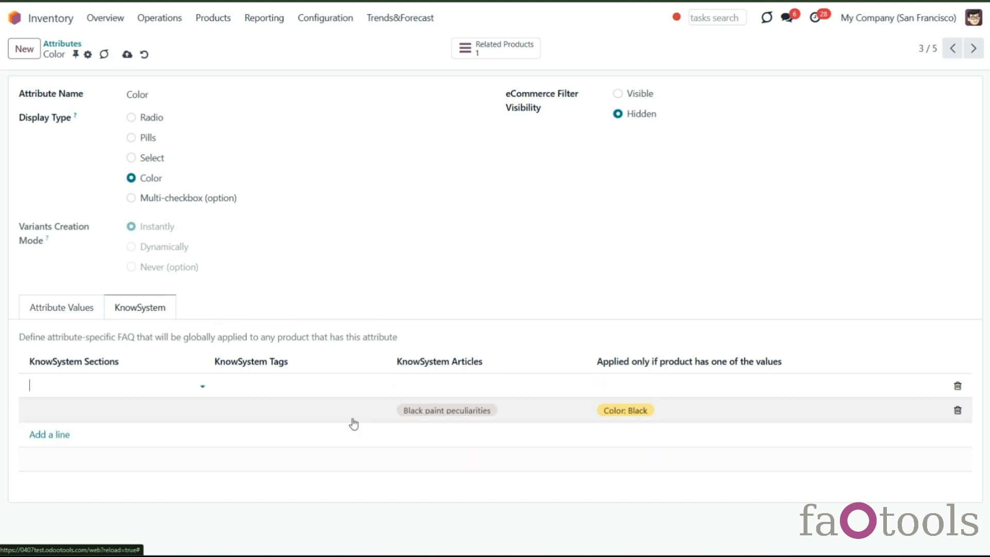
click(654, 388)
click(655, 407)
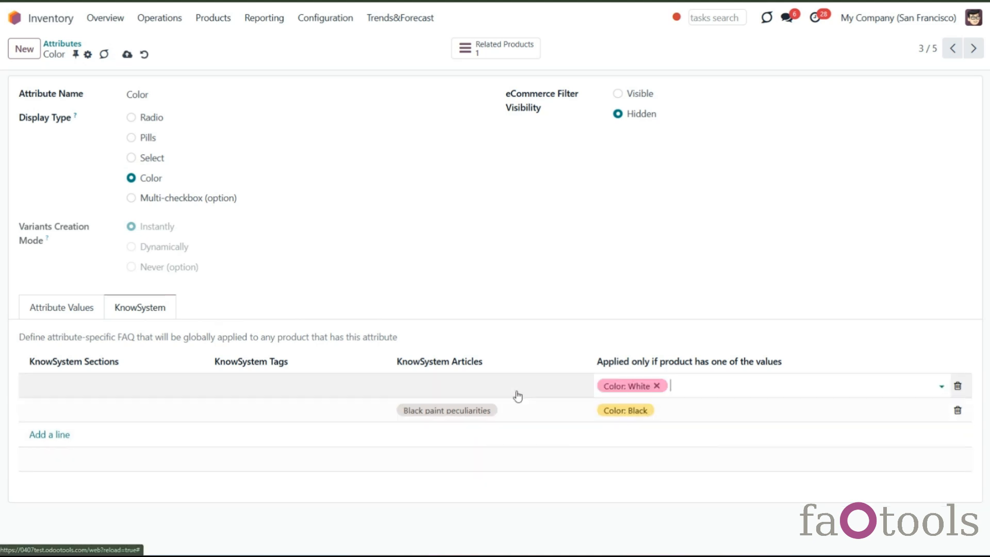
click(442, 385)
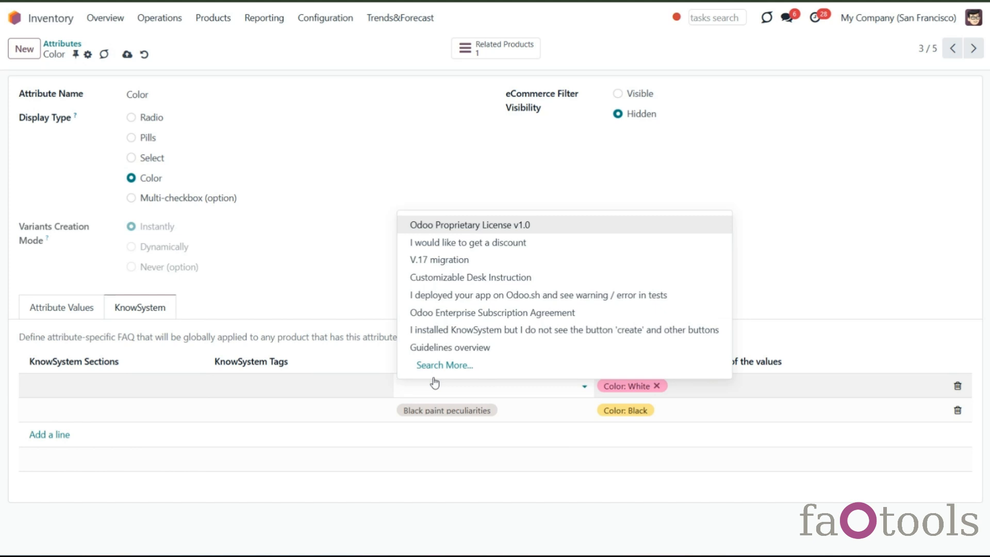
click(115, 386)
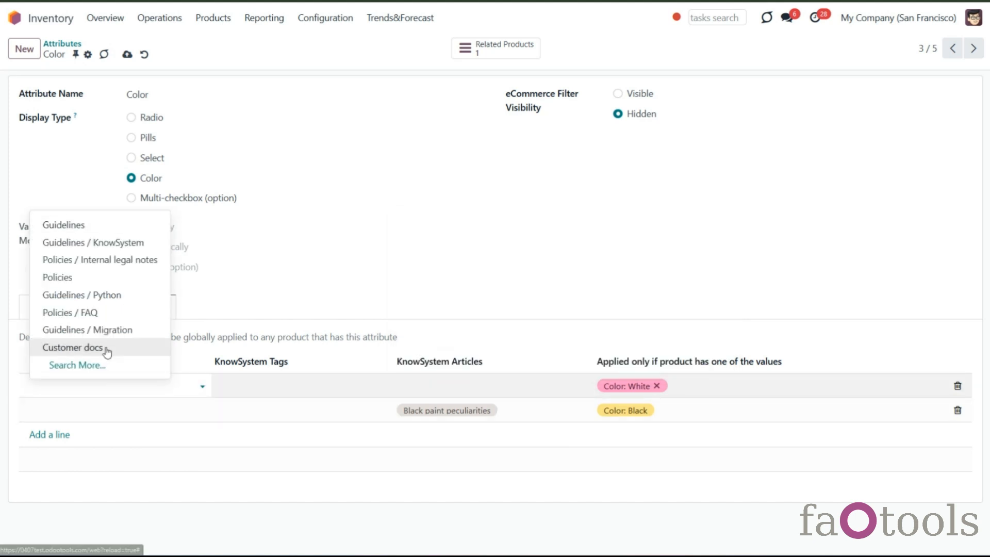
click(84, 281)
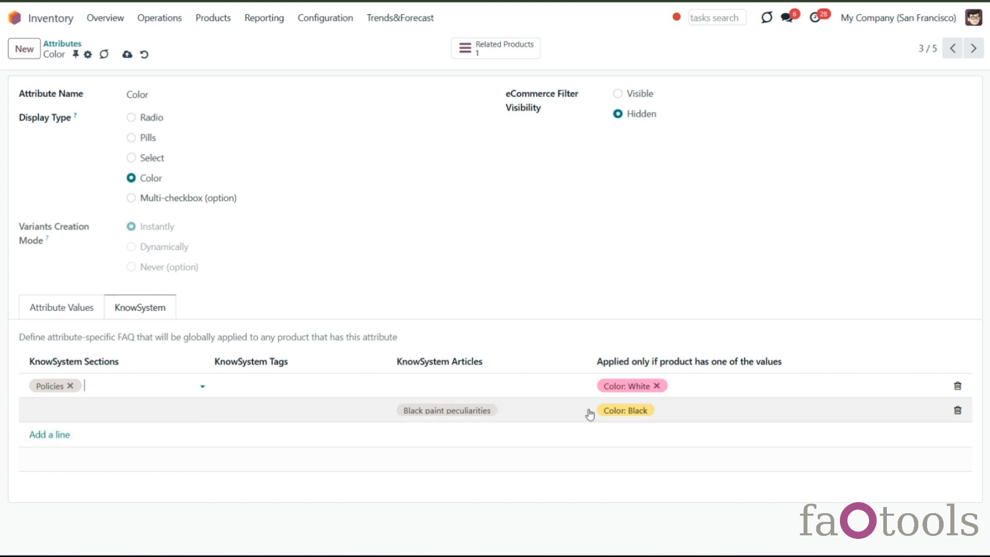
- Add the article Black paint Steel legs to the Color: Black FAQ line and save the attribute
click(528, 409)
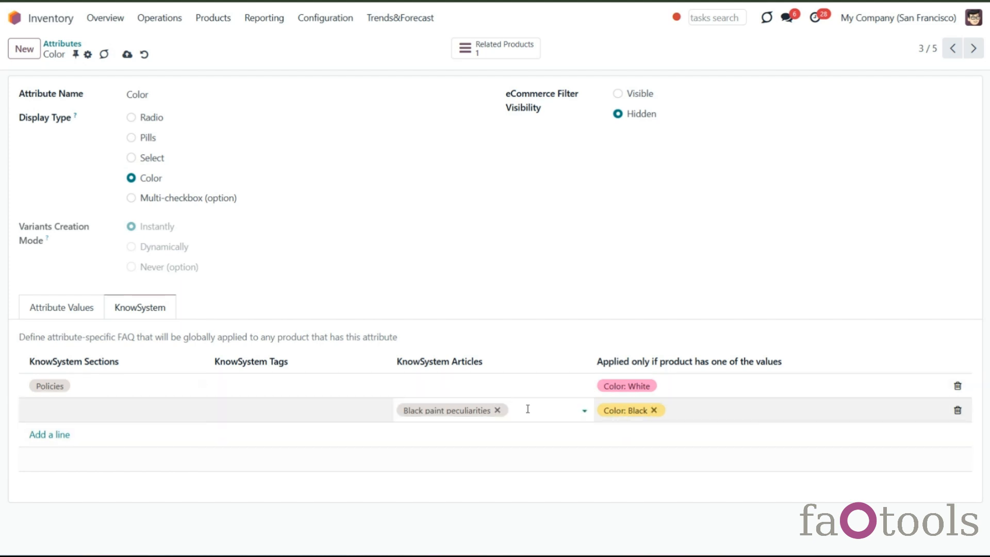
text(bl)
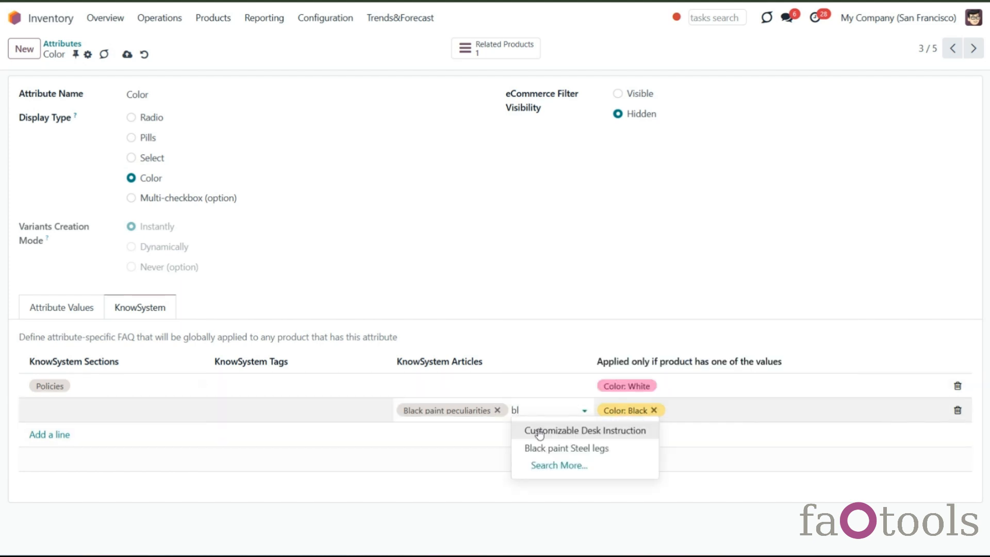
click(540, 447)
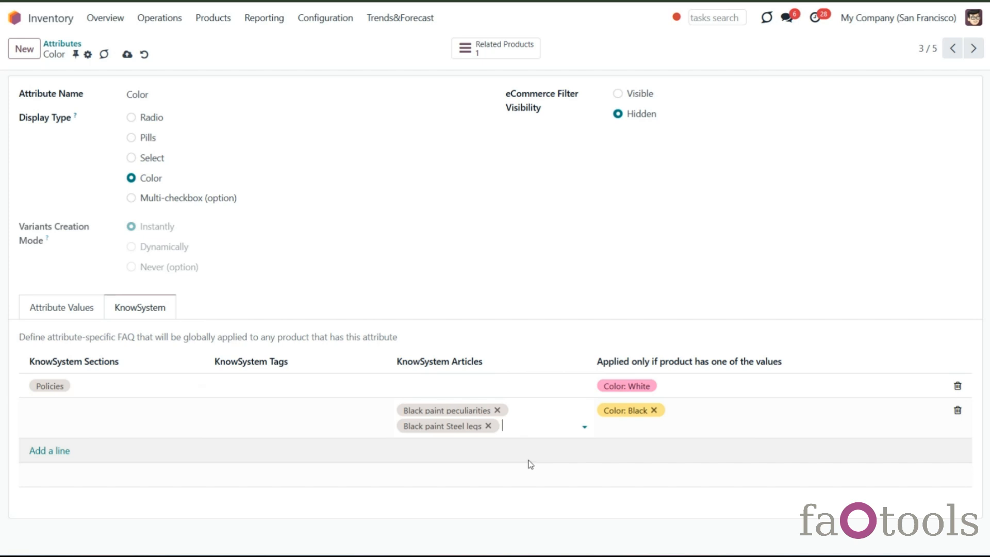
click(528, 464)
click(128, 55)
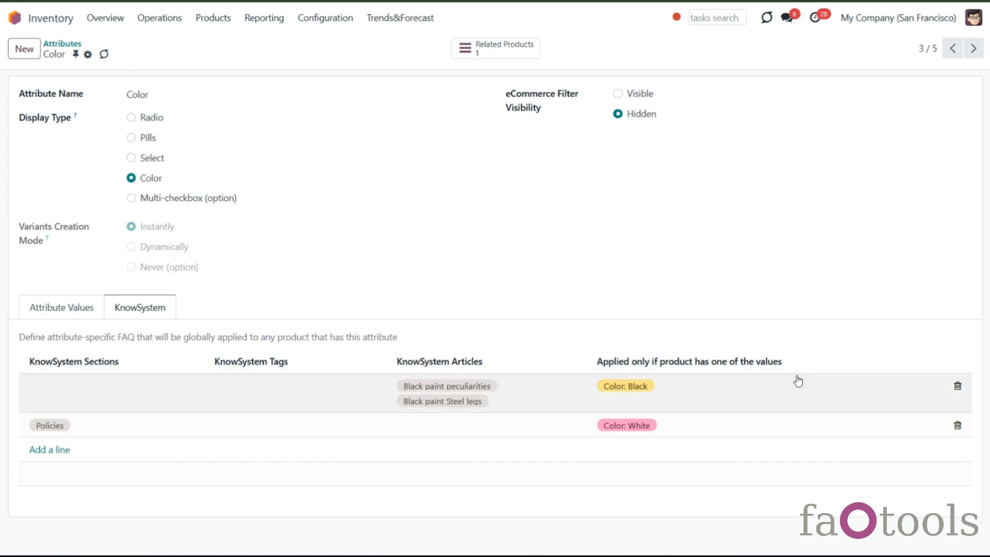
- Adjust the applied attribute values on the Policies FAQ line and save the Color attribute
click(733, 394)
click(712, 431)
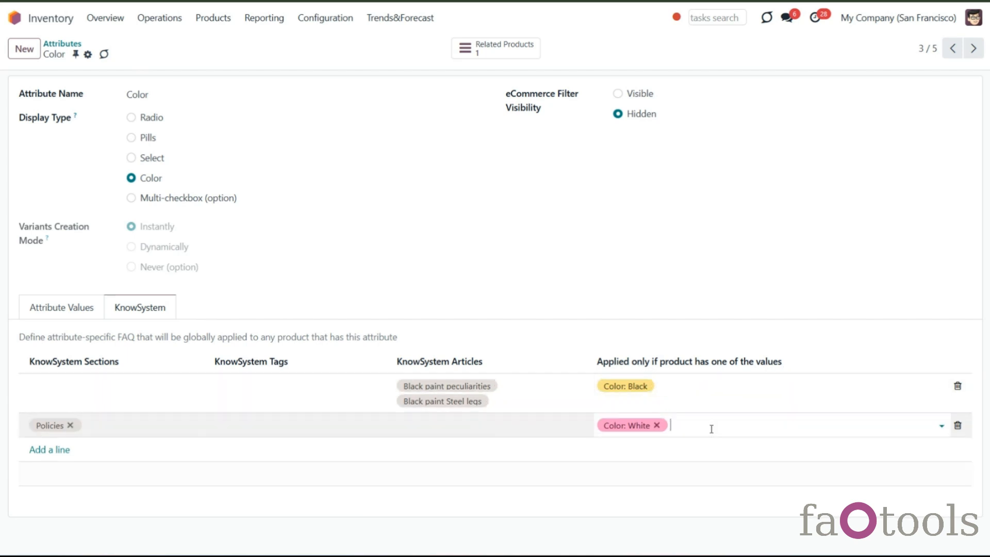
click(711, 429)
click(714, 444)
click(126, 54)
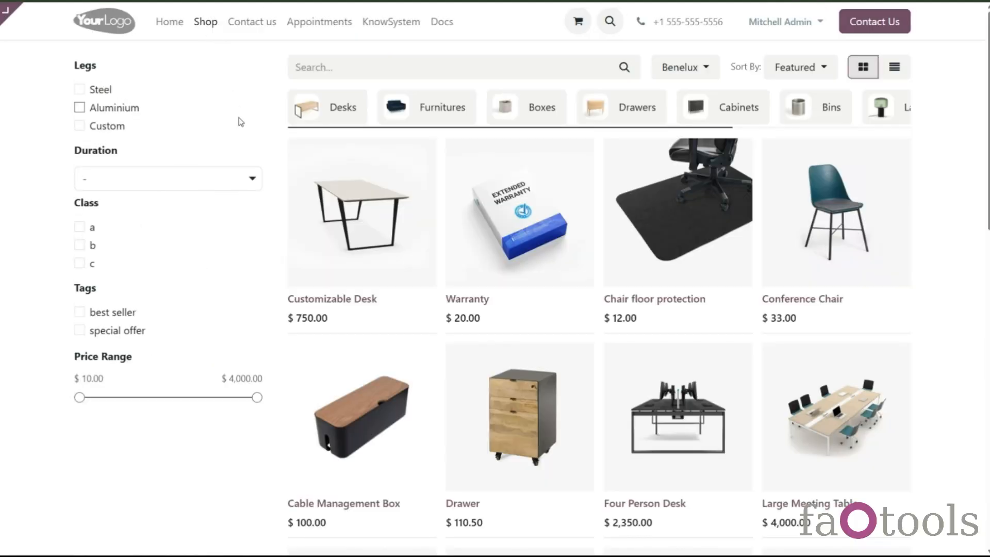
- Open the Customizable Desk shop page, choose the black colour and review its FAQ popup
click(365, 303)
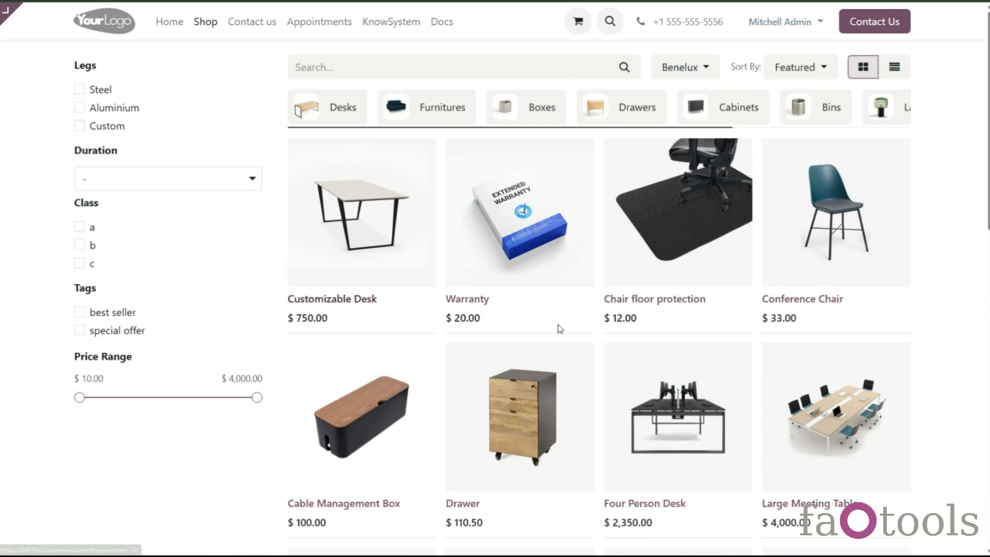
click(542, 291)
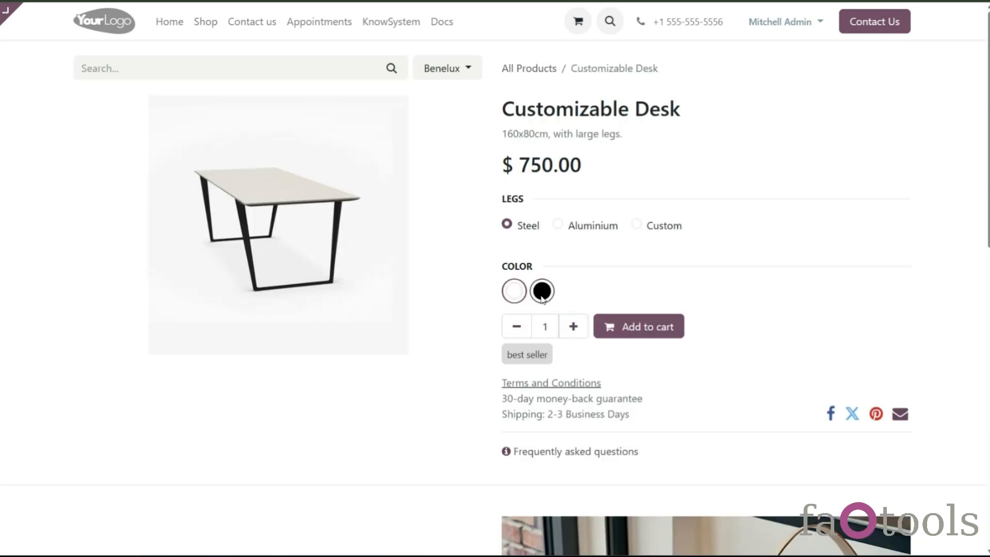
click(550, 455)
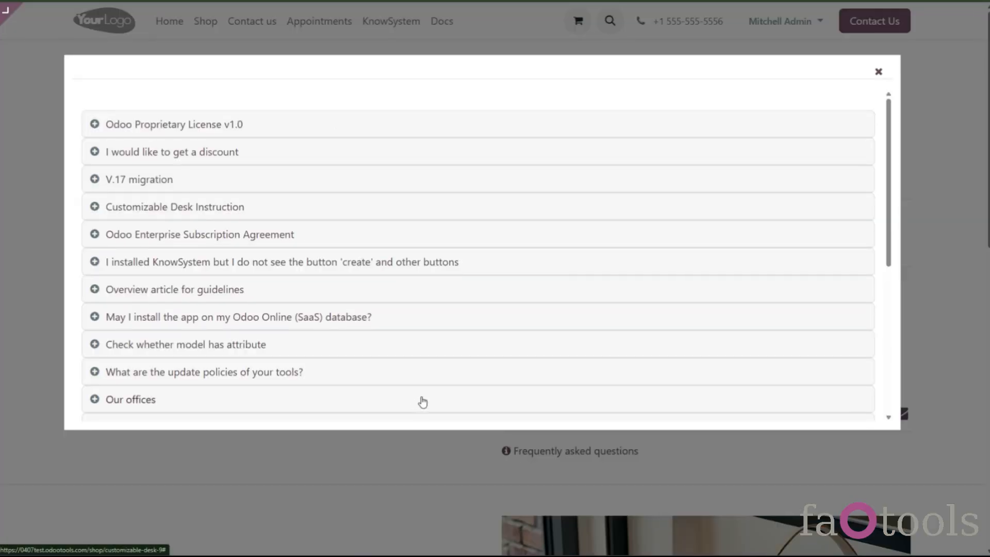
click(878, 71)
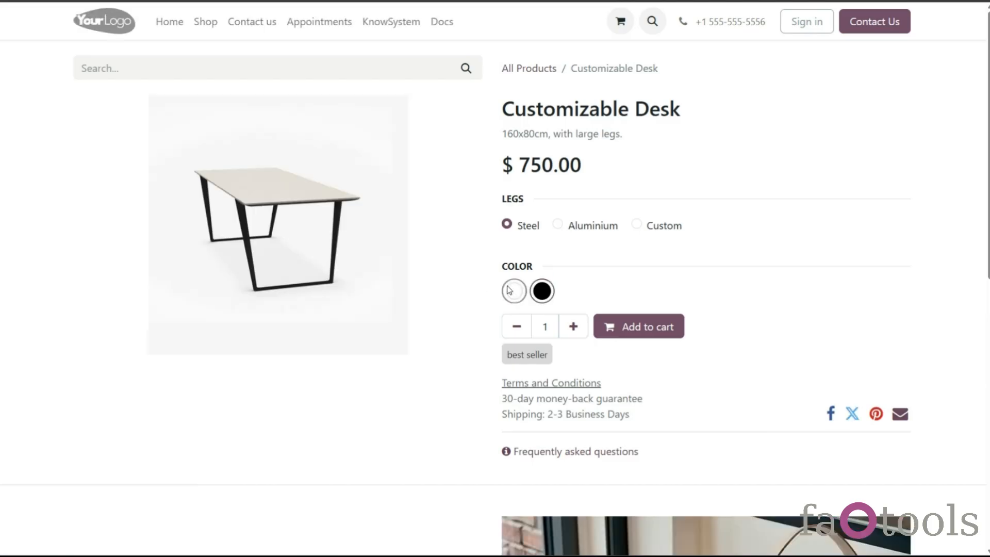
- As a signed-out visitor, choose the black Customizable Desk and open its FAQ popup
click(541, 290)
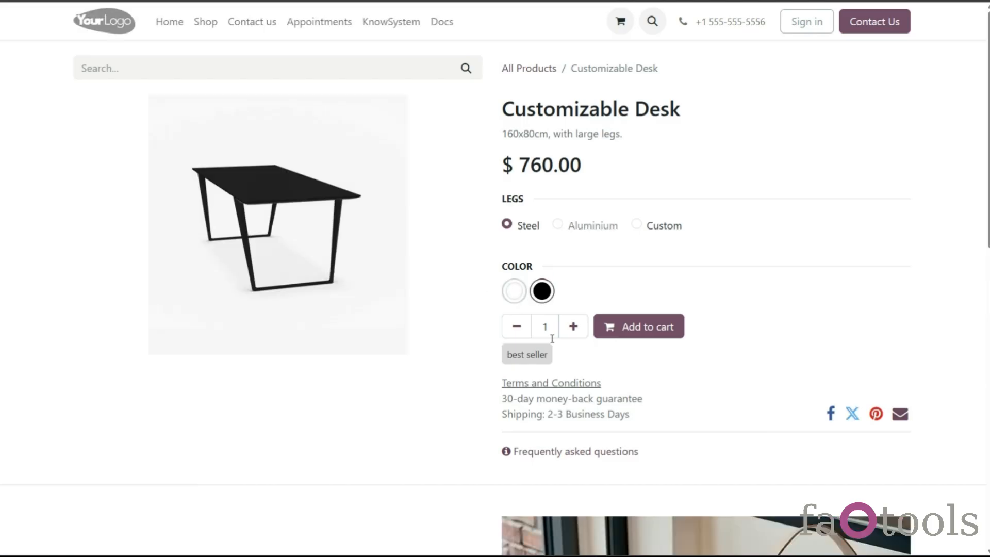
click(546, 454)
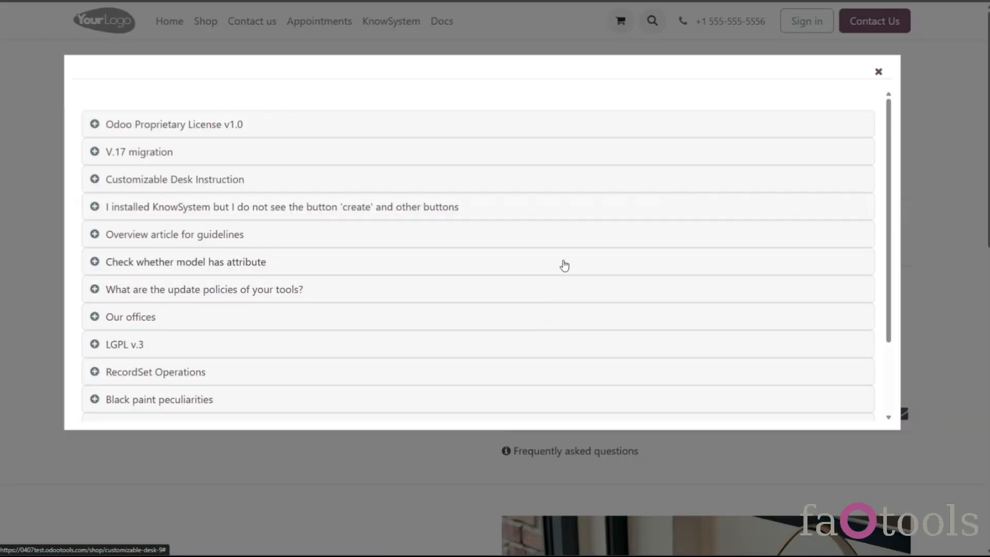
- Scroll through the list of questions in the product's FAQ popup
scroll(564, 266, down, 3)
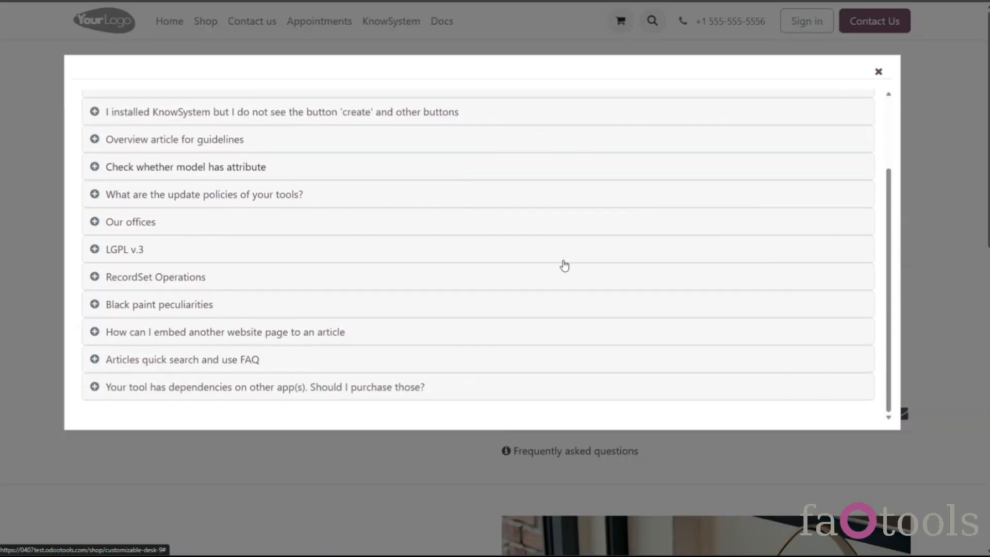
scroll(564, 266, up, 3)
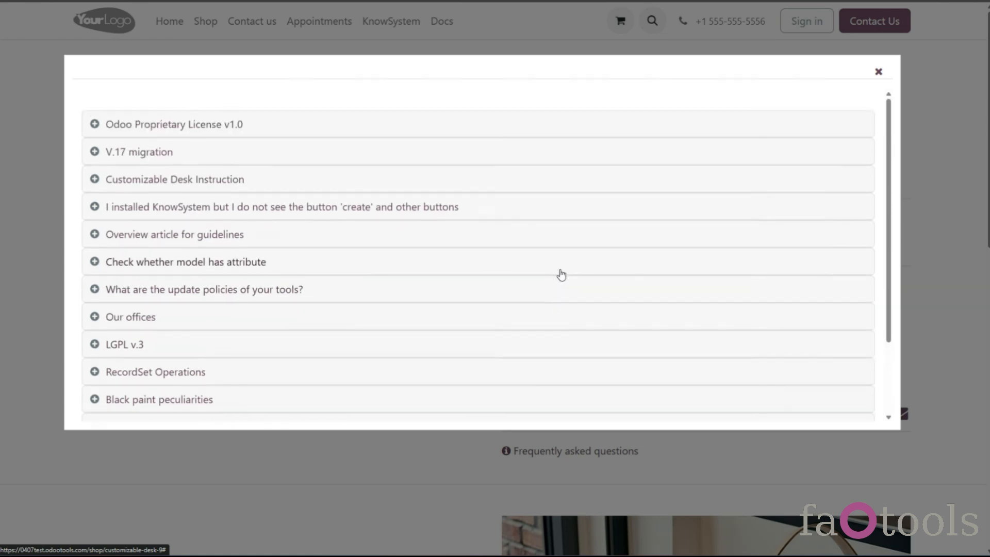
scroll(562, 275, down, 3)
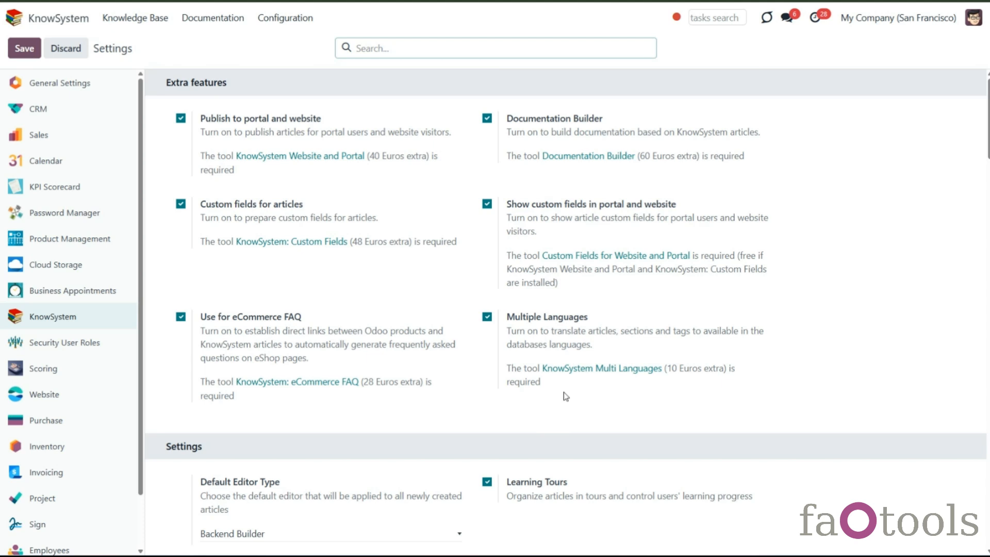
- Add the German / Deutsch language with translation for My Website and My Website 2
click(59, 85)
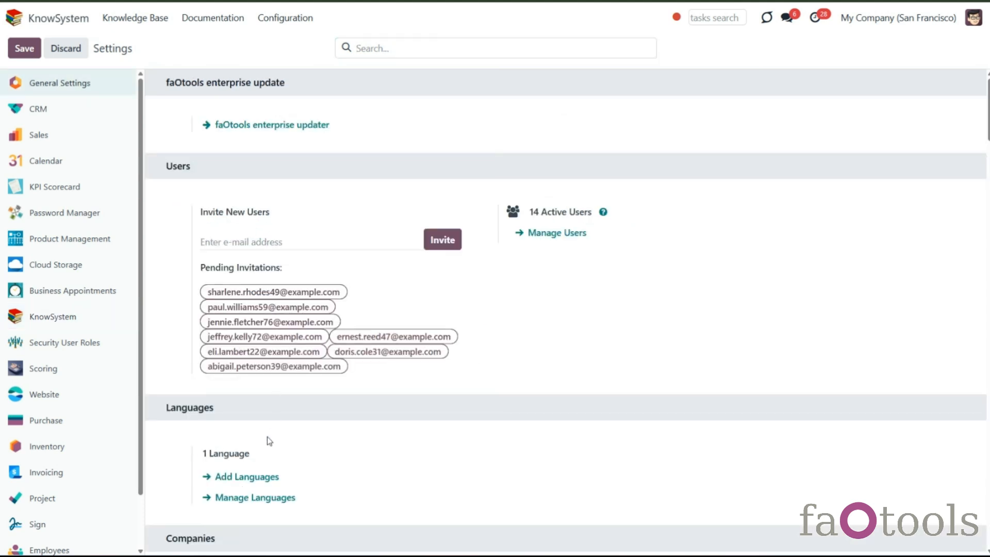
click(253, 477)
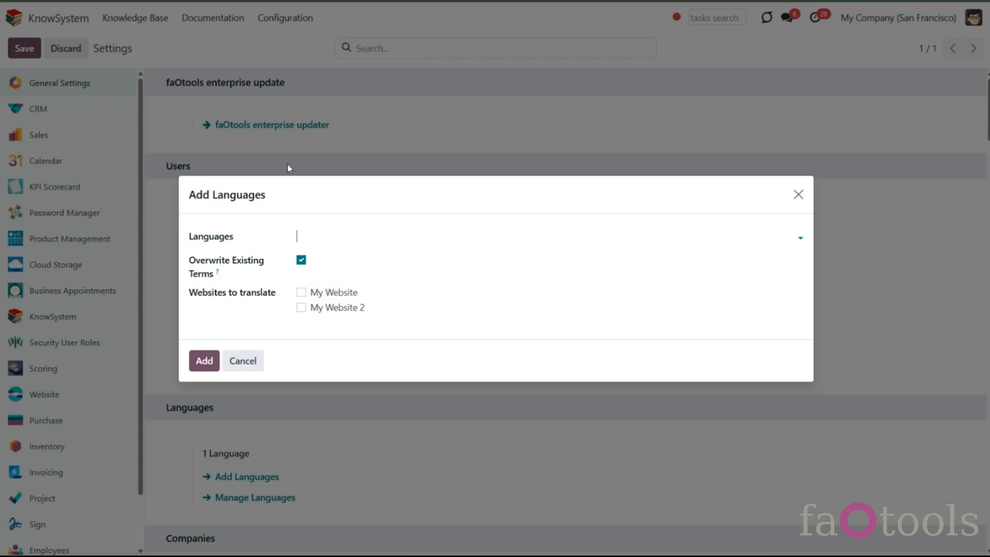
text(ge)
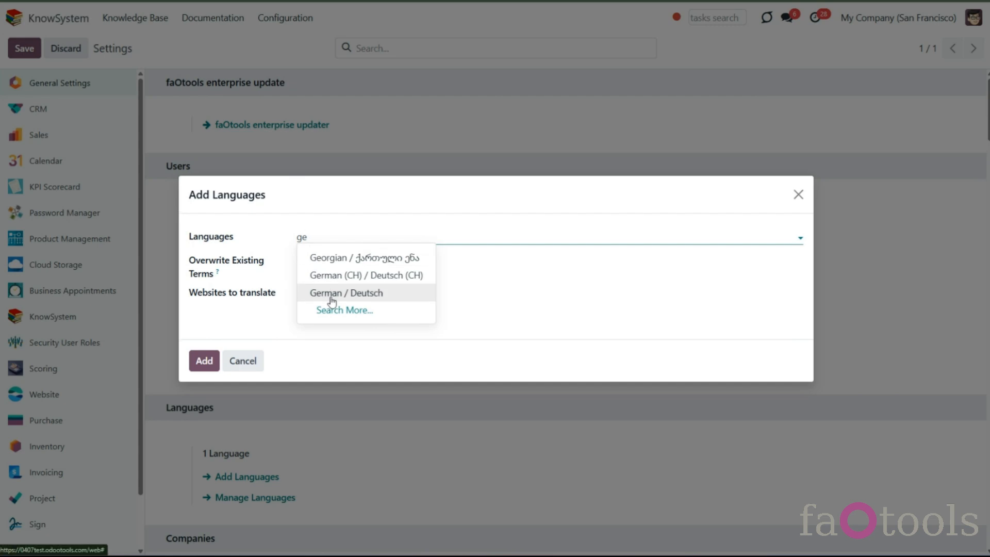
click(331, 293)
click(302, 292)
click(301, 307)
click(204, 361)
- Open the article I would like to get a discount and inspect its title and preview translations
click(136, 18)
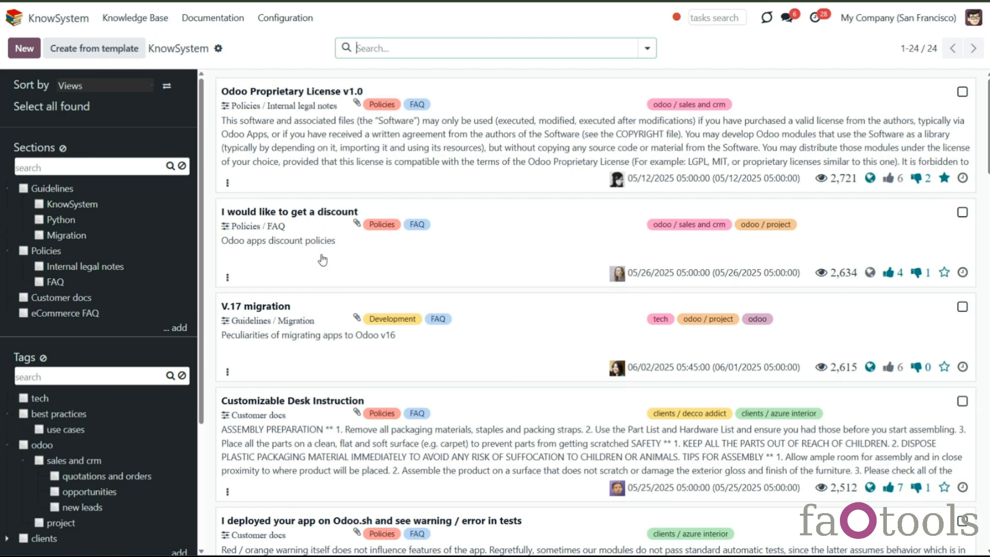
click(322, 259)
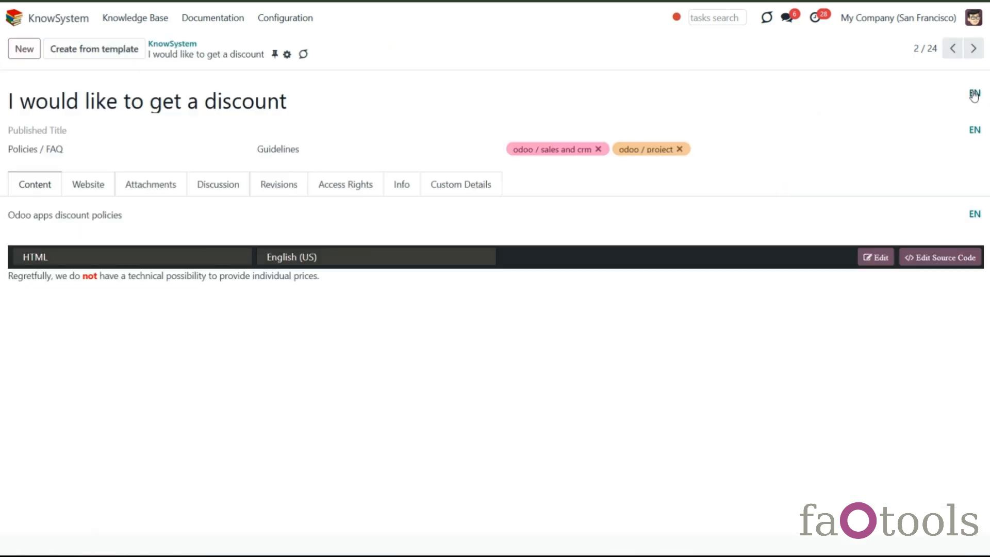
click(974, 95)
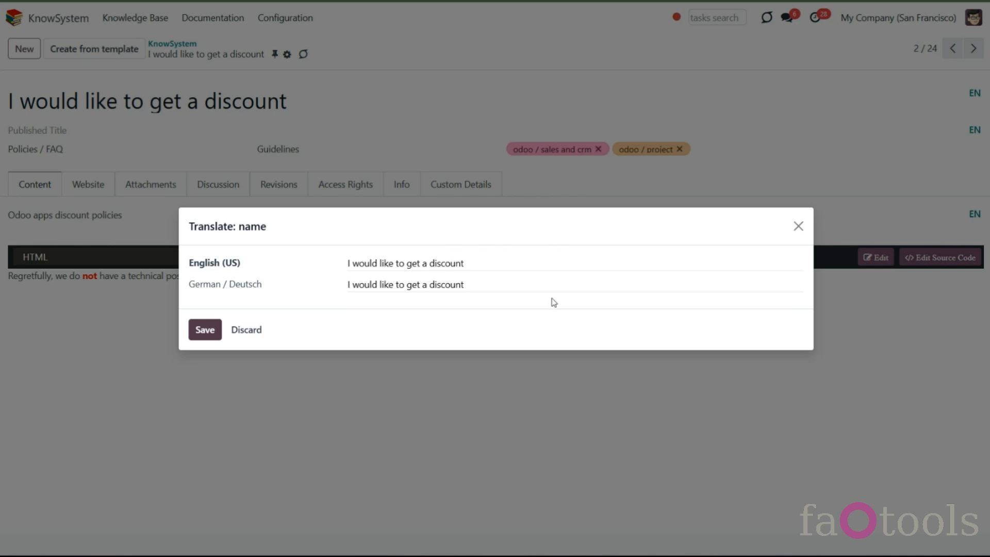
key(Escape)
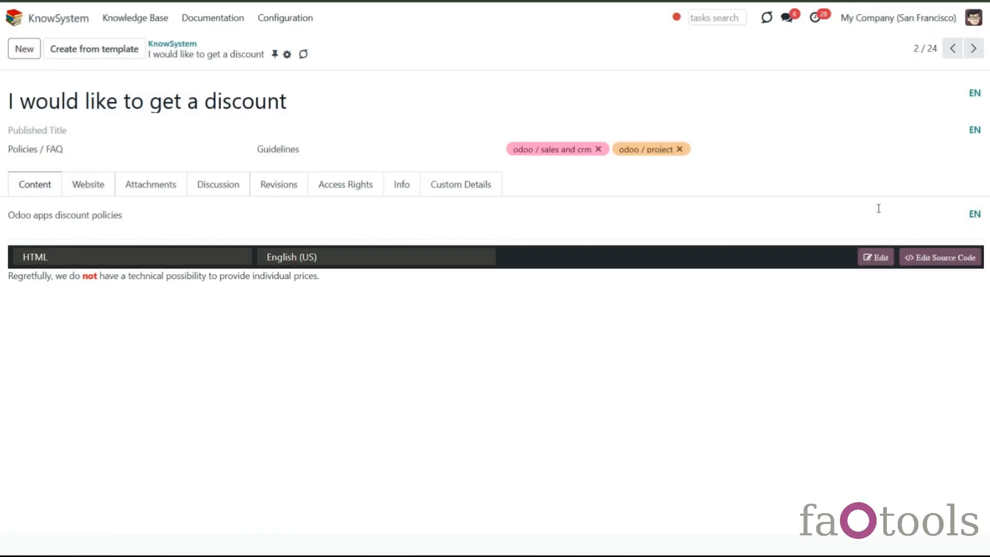
click(974, 214)
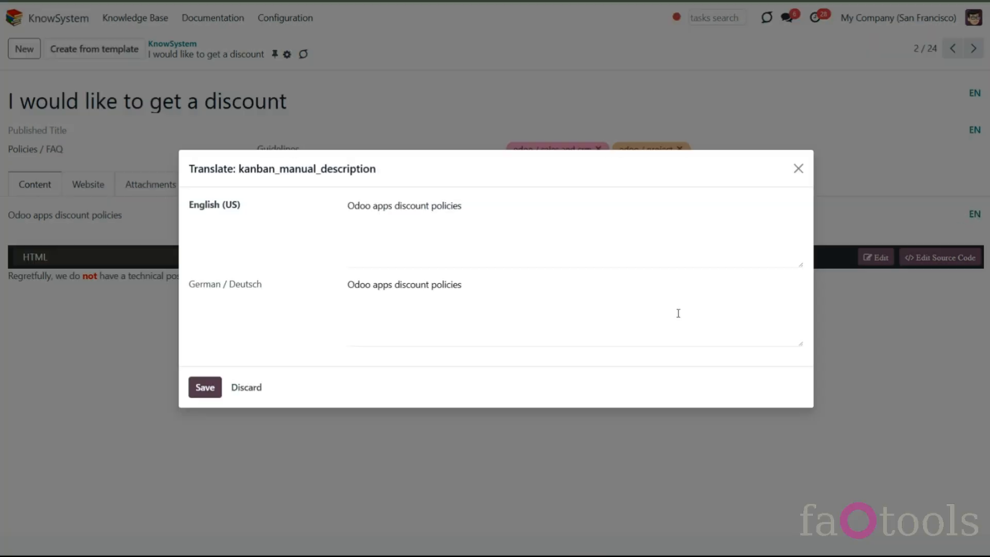
click(799, 169)
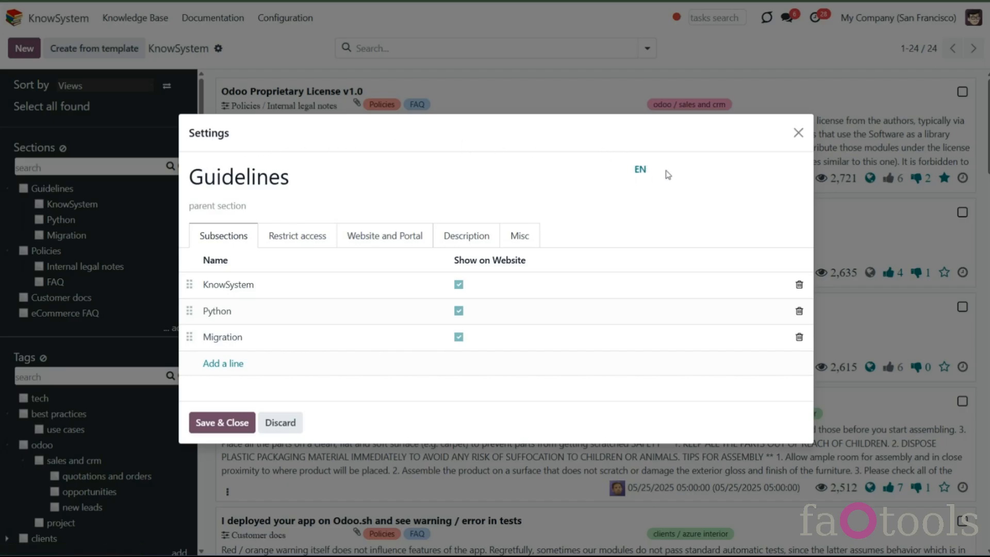
click(798, 134)
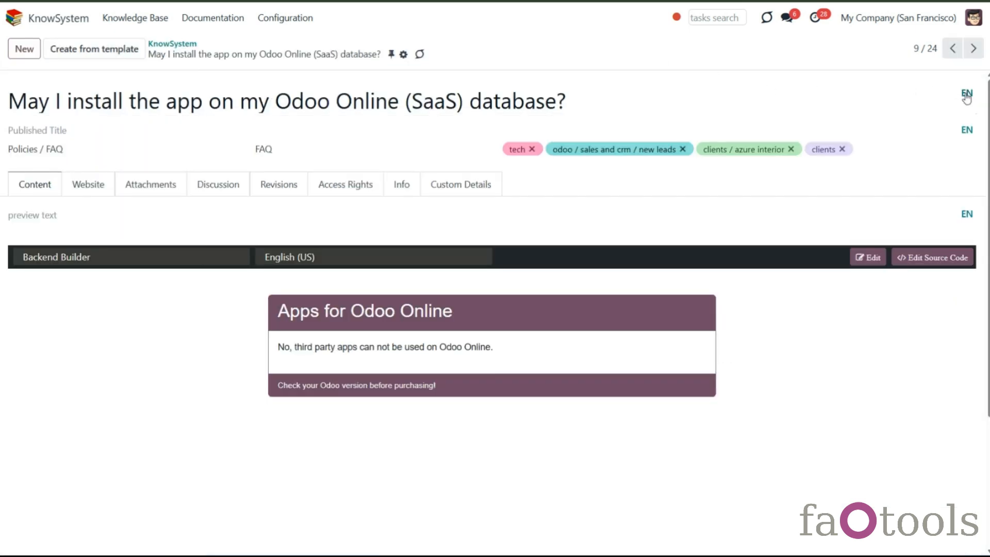
- Translate the Odoo Online article's title into German as 'Darf ich die App auf meiner Odoo Online (SaaS) Datenbank installieren?'
click(966, 95)
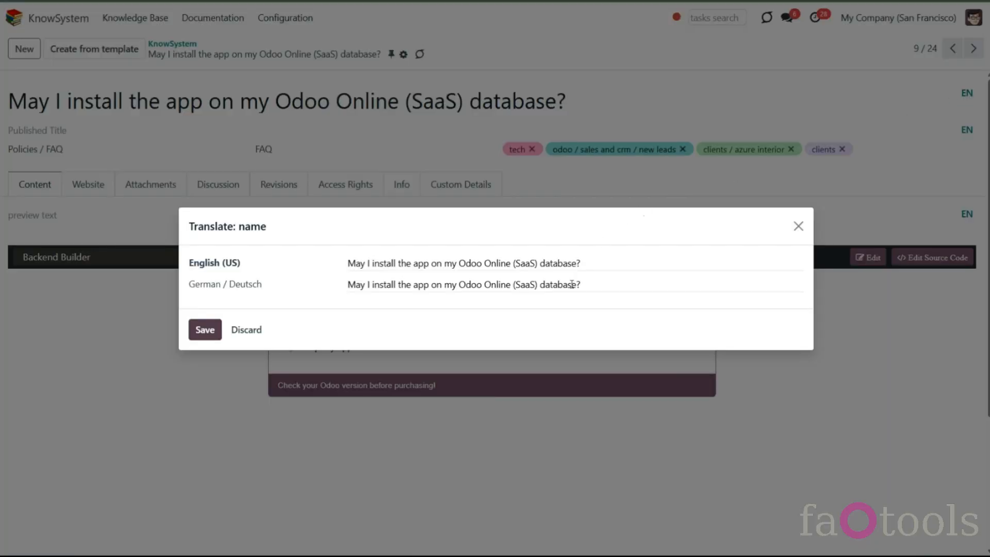
drag(594, 284, 317, 284)
text(Darf ich die App auf meiner Odoo Online (SaaS) Datenbank installieren?)
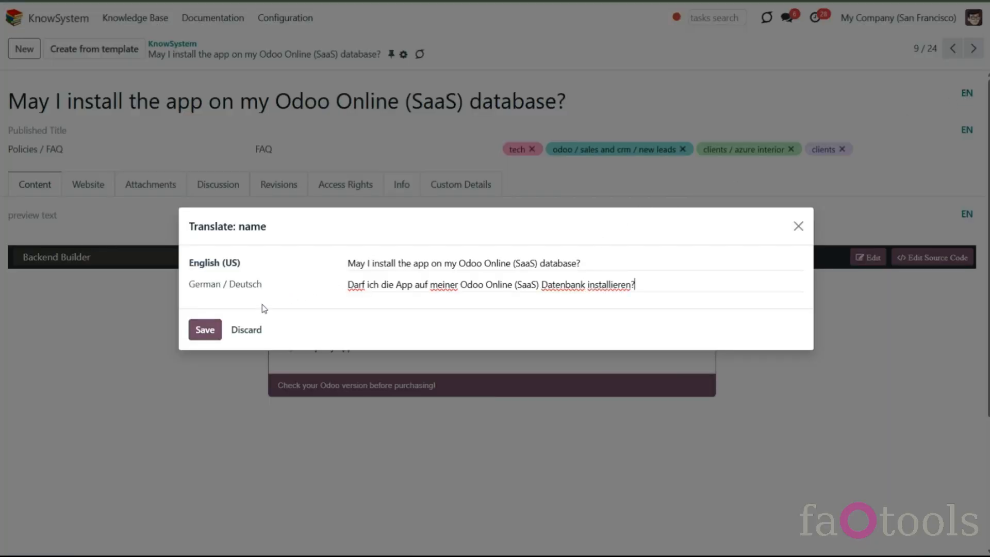
click(205, 330)
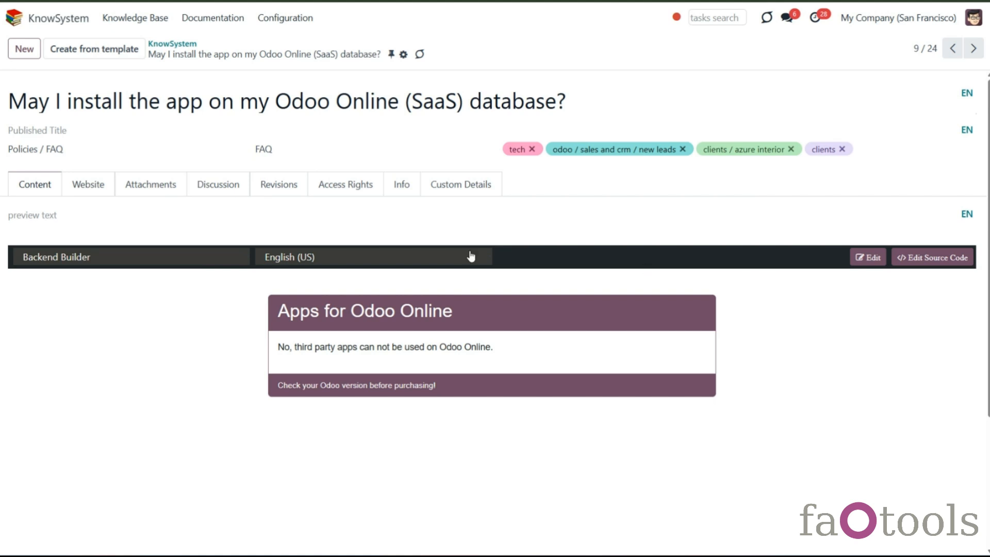
- Switch the content to German and replace the card text with 'Nein, Apps von Drittanbietern können auf Odoo Online nicht verwendet werden.'
click(449, 257)
click(447, 290)
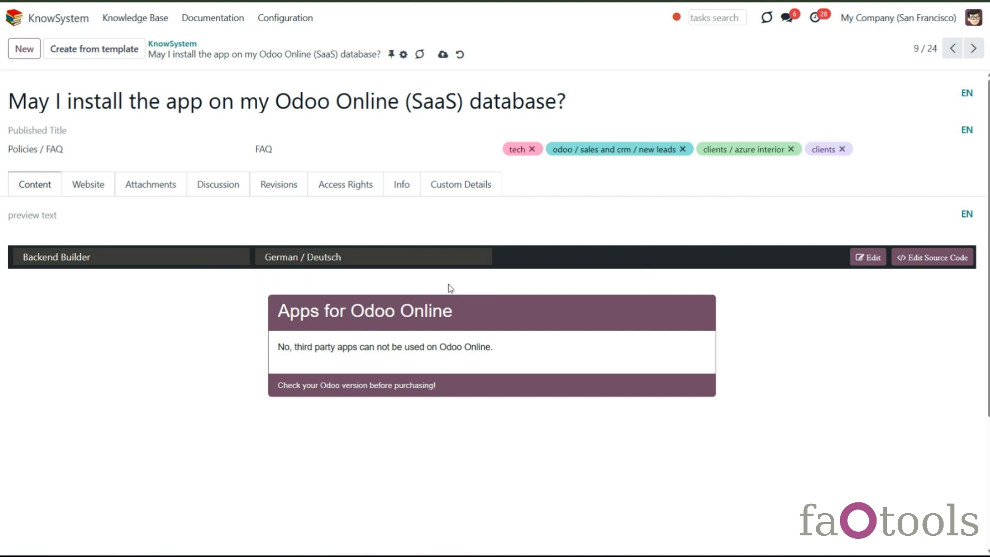
click(870, 258)
triple_click(548, 344)
click(454, 340)
key(BackSpace)
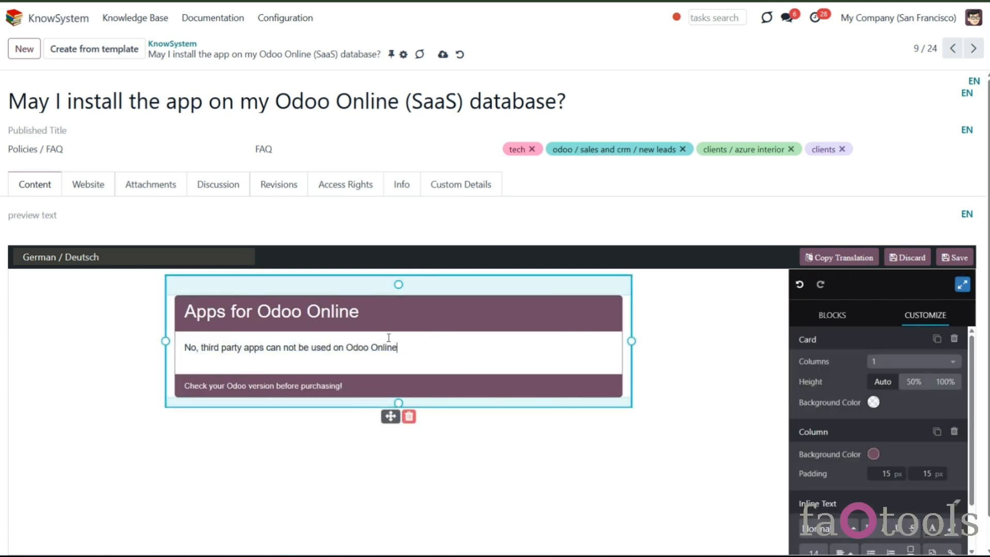
key(BackSpace)
key(BackSpace)
key(BackSpace)
key(BackSpace)
key(BackSpace)
key(BackSpace)
key(BackSpace)
key(BackSpace)
key(BackSpace)
key(BackSpace)
key(BackSpace)
key(BackSpace)
key(BackSpace)
key(BackSpace)
key(BackSpace)
key(BackSpace)
key(BackSpace)
key(BackSpace)
key(BackSpace)
key(BackSpace)
key(BackSpace)
key(BackSpace)
key(BackSpace)
key(BackSpace)
key(BackSpace)
key(BackSpace)
key(BackSpace)
key(BackSpace)
key(BackSpace)
key(BackSpace)
key(BackSpace)
key(BackSpace)
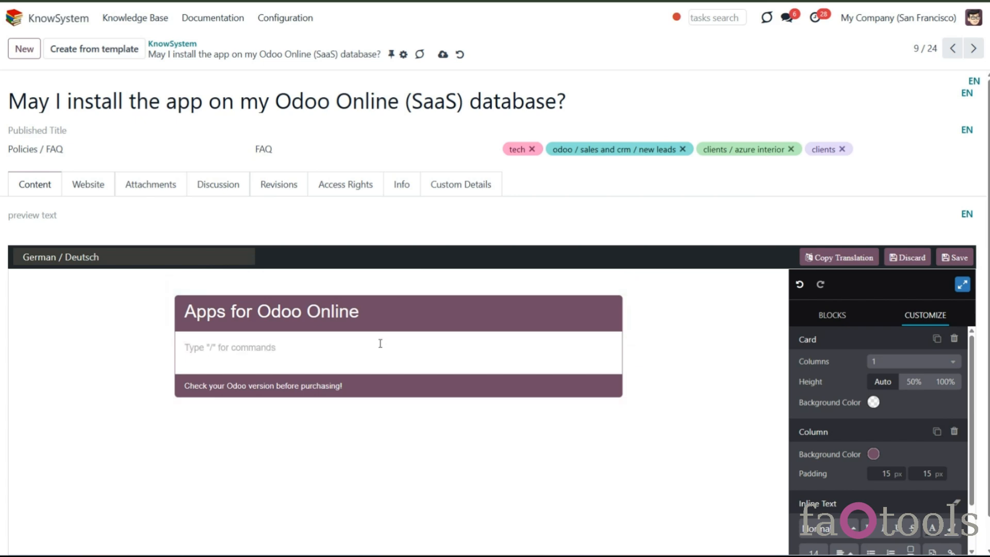
text(Nein, Apps von Drittanbietern können auf Odoo Online nicht verwendet werden.)
- Make 'nicht verwendet werden' bold and save the German content
drag(407, 348, 503, 351)
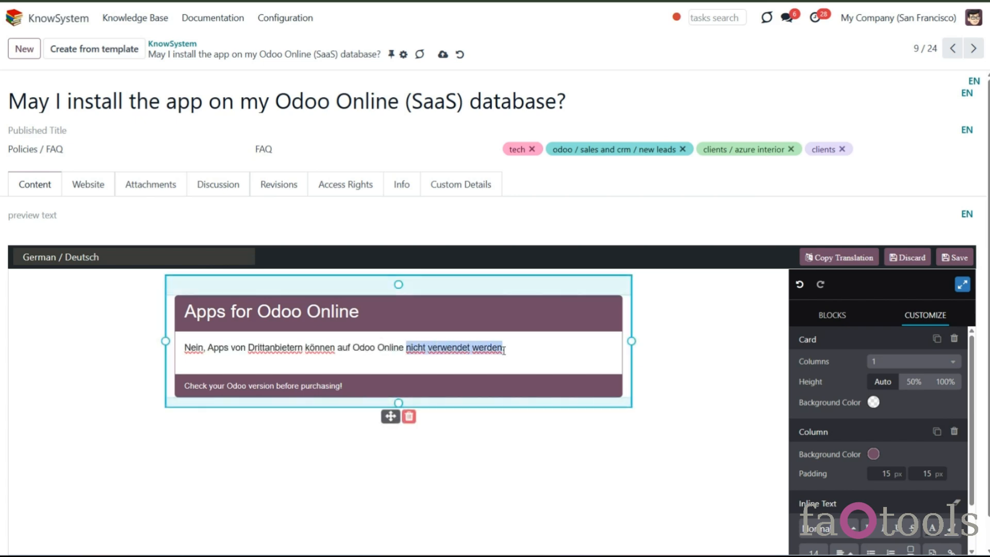
key(ctrl+b)
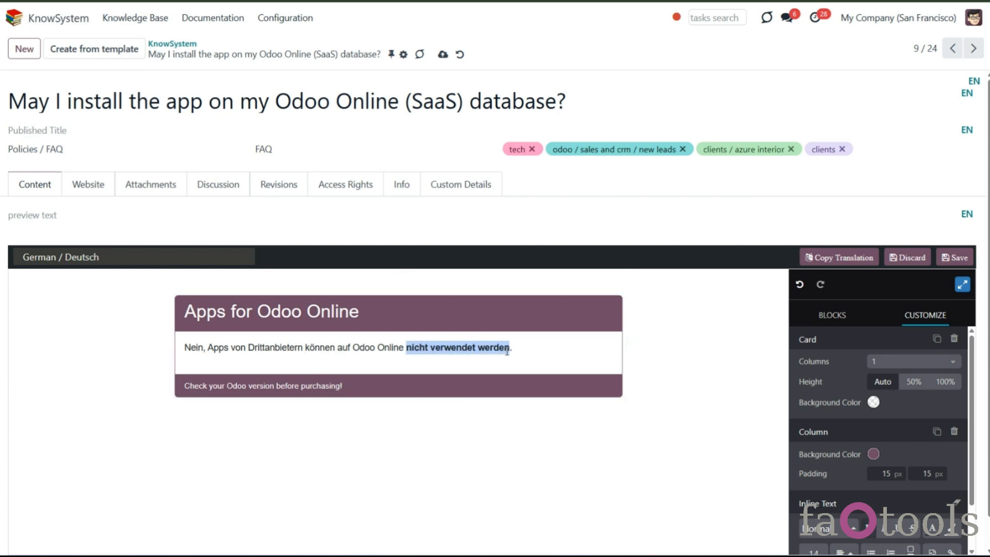
click(512, 349)
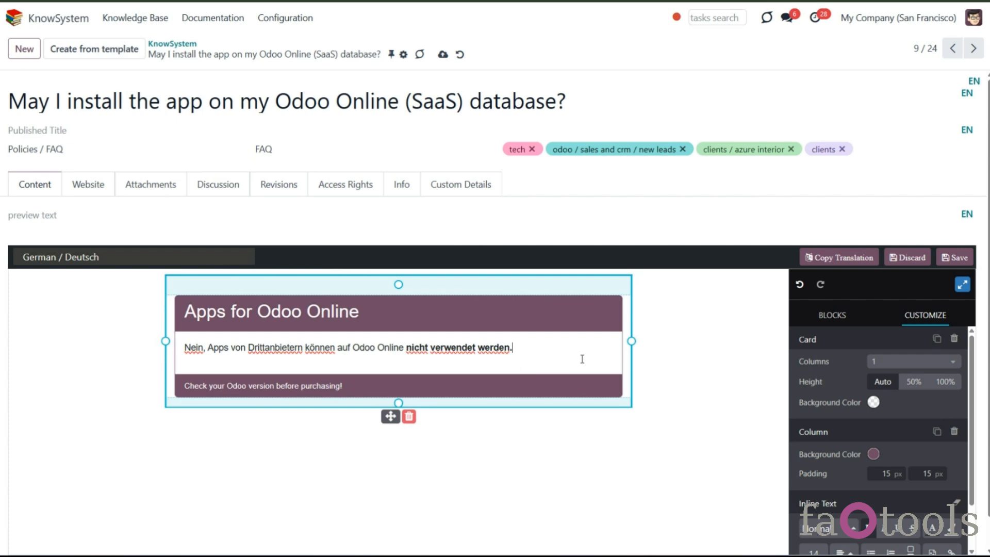
click(955, 257)
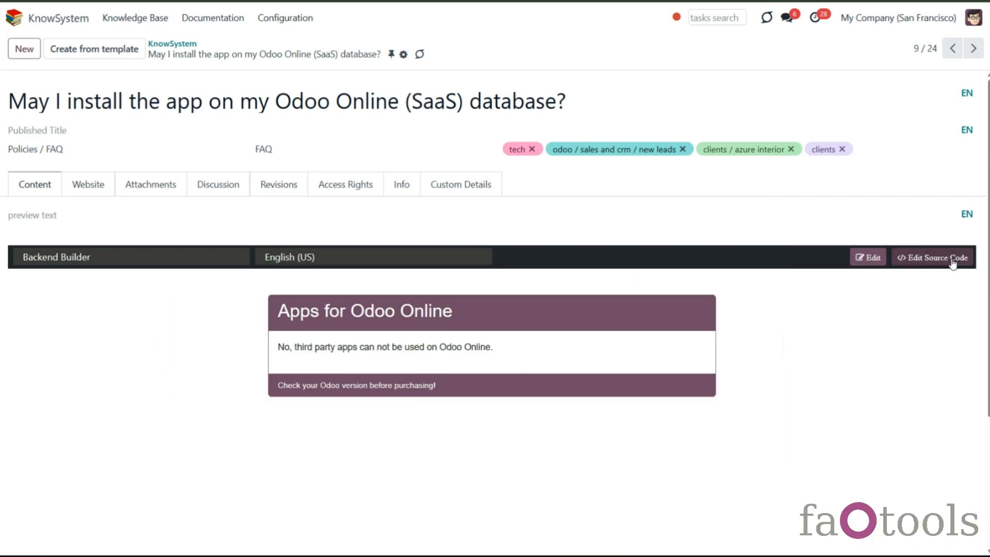
- Switch the article content between English and German to compare both versions
click(459, 260)
click(458, 289)
click(433, 263)
click(431, 274)
click(438, 258)
click(438, 289)
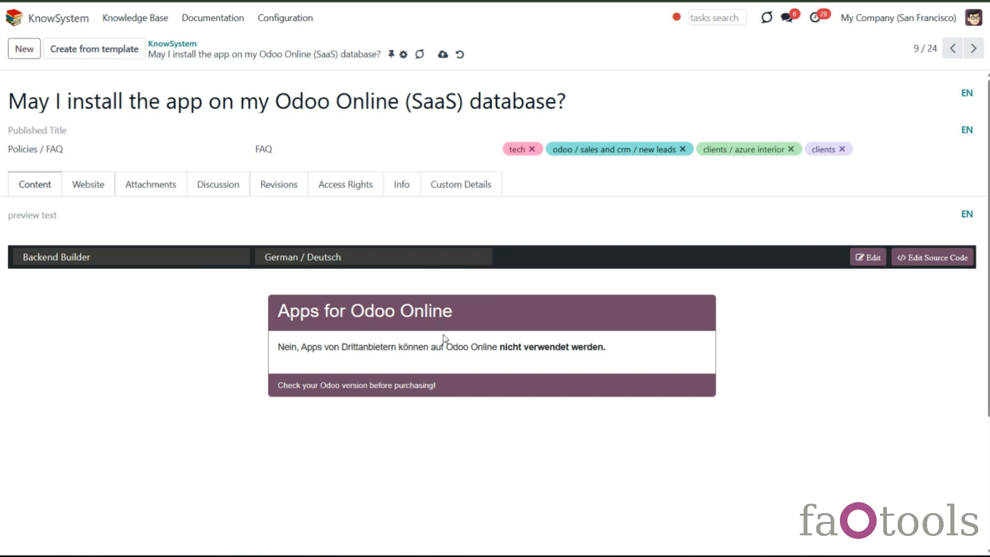
- Set the user's preferred language to German / Deutsch and save the preferences
click(973, 17)
click(935, 123)
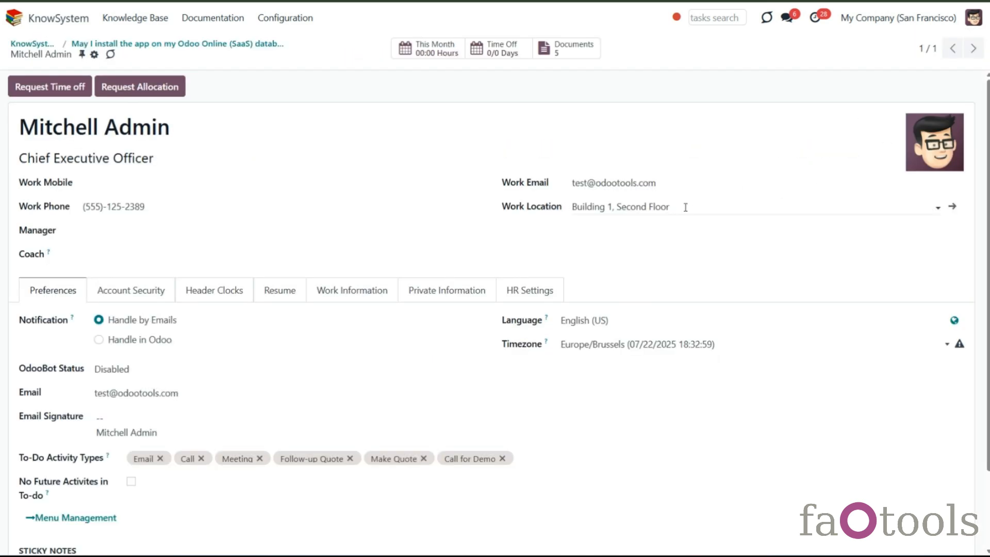
click(593, 321)
click(571, 355)
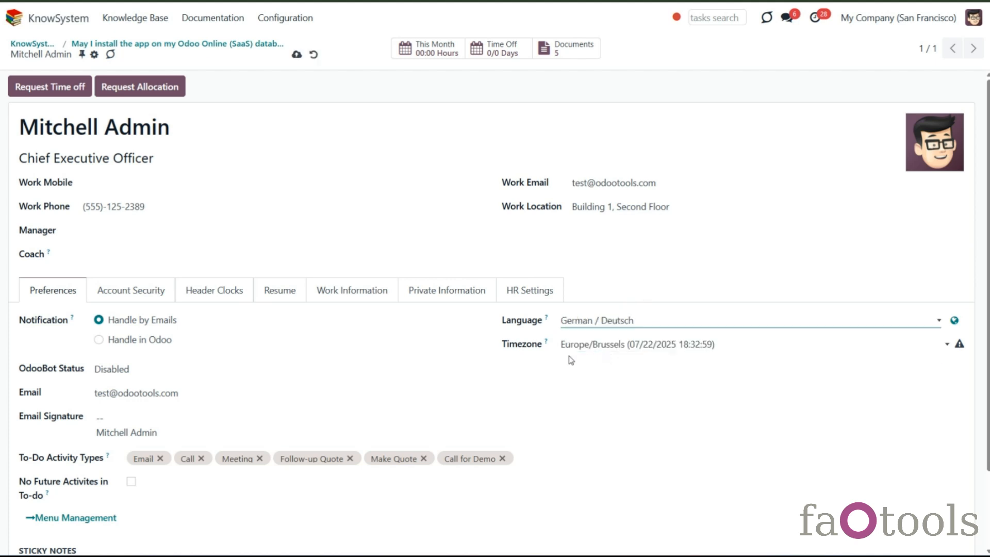
click(297, 54)
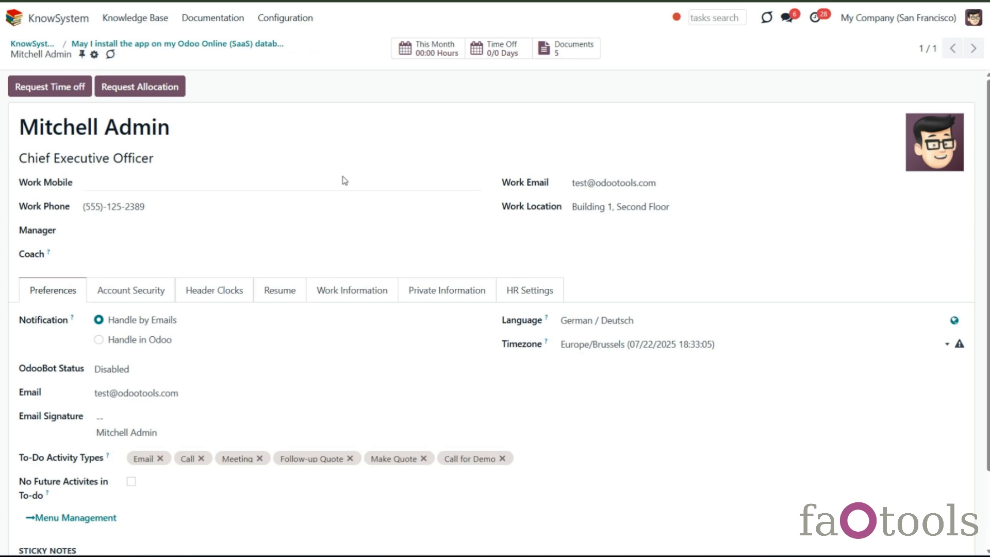
- Open the German-titled Odoo Online article and replace its German content with a copy from English (US), then save
click(135, 18)
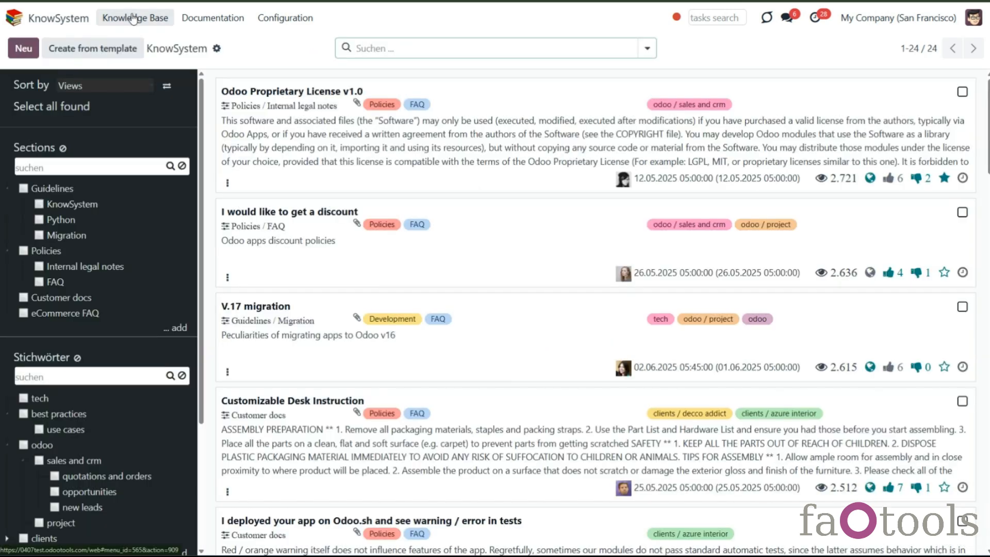
scroll(419, 253, down, 6)
scroll(418, 253, down, 3)
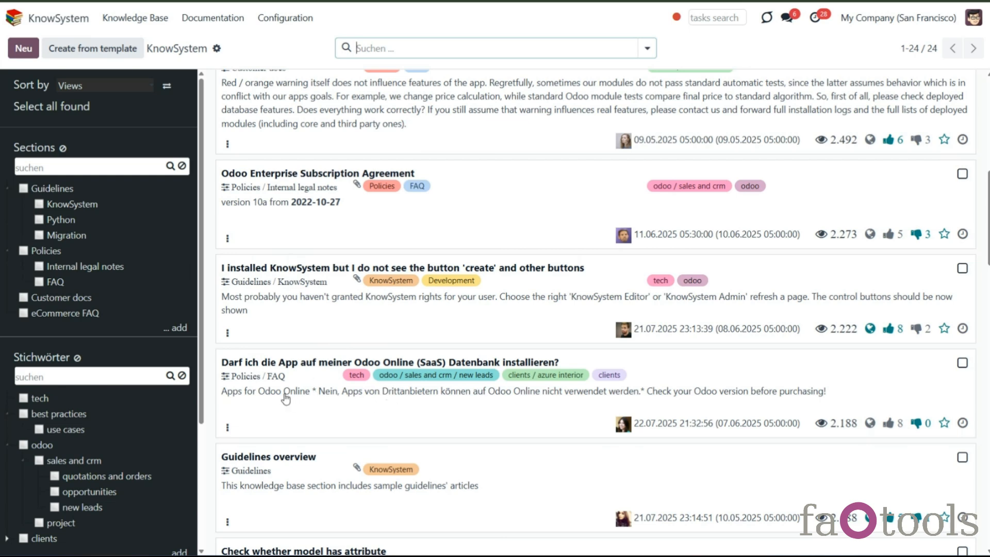
click(519, 402)
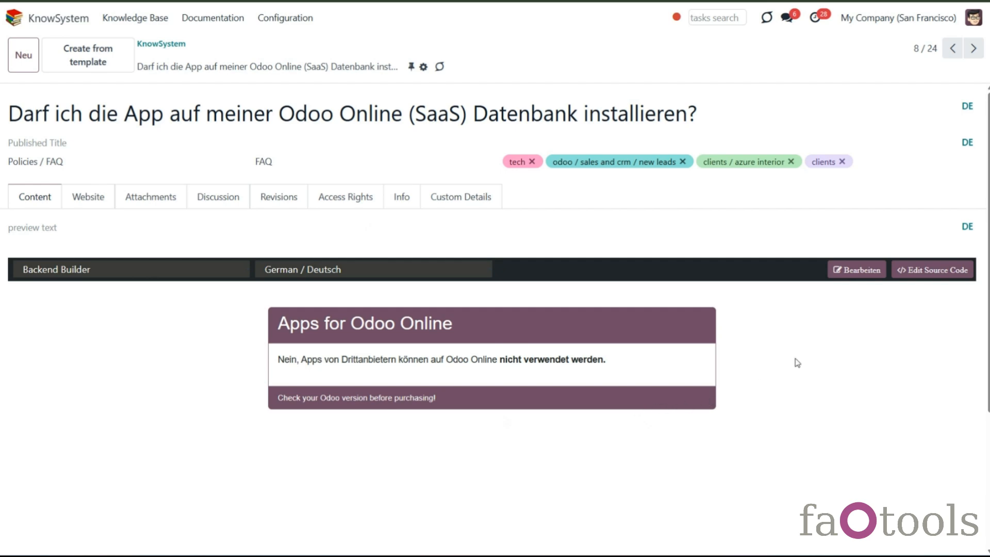
click(856, 271)
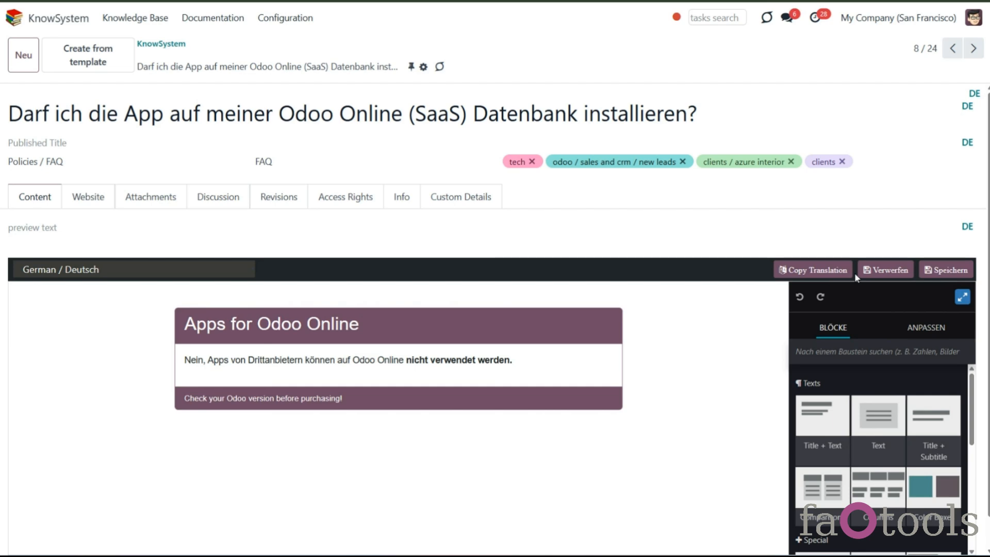
click(811, 271)
click(408, 284)
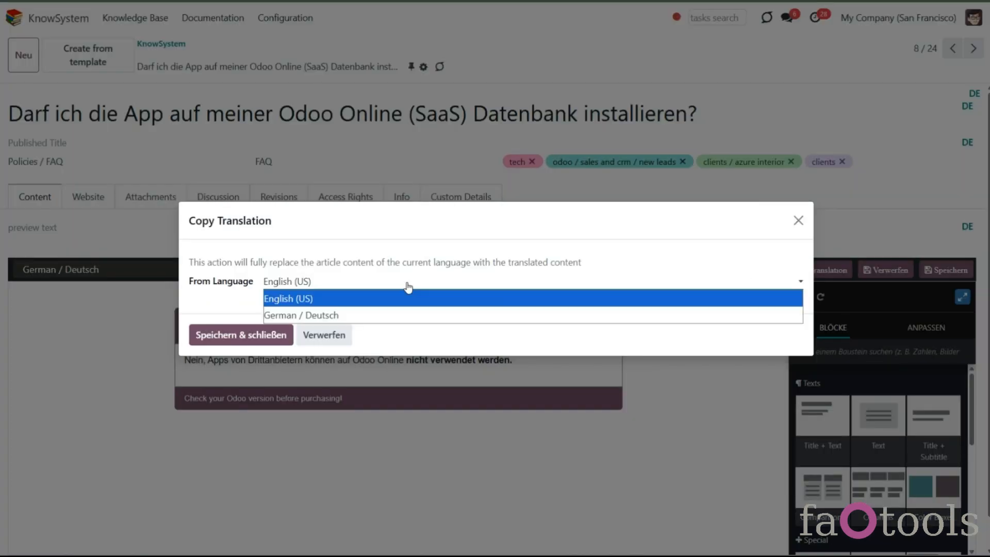
click(407, 299)
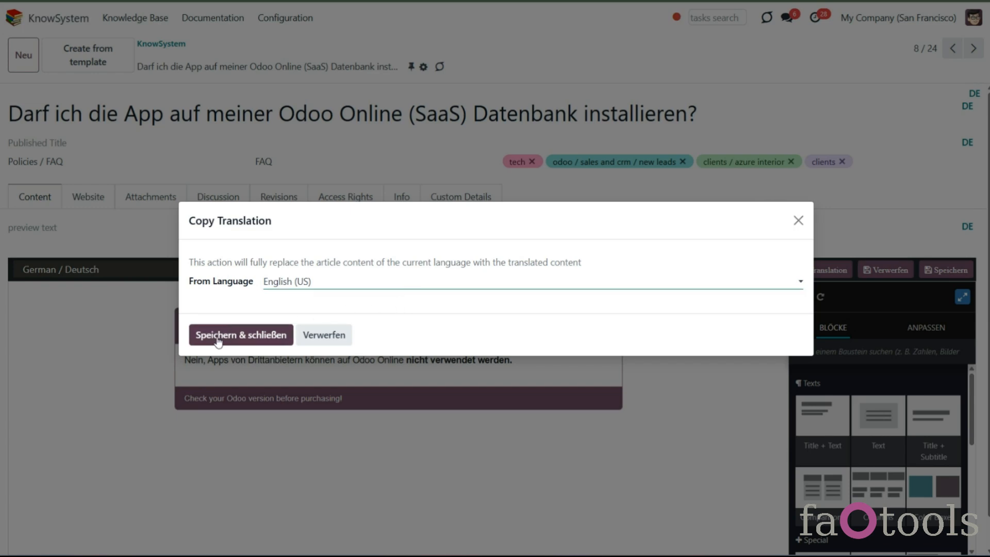
click(218, 340)
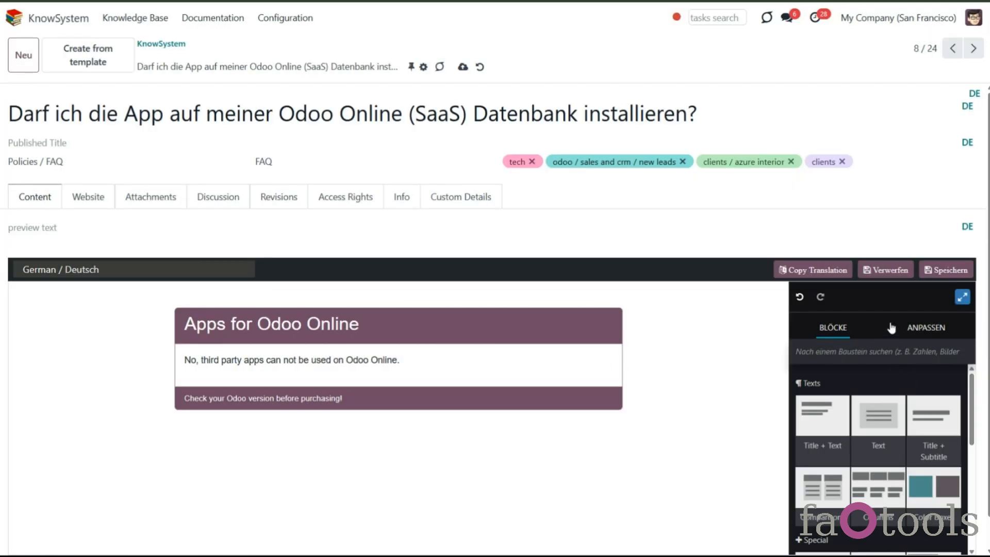
click(947, 273)
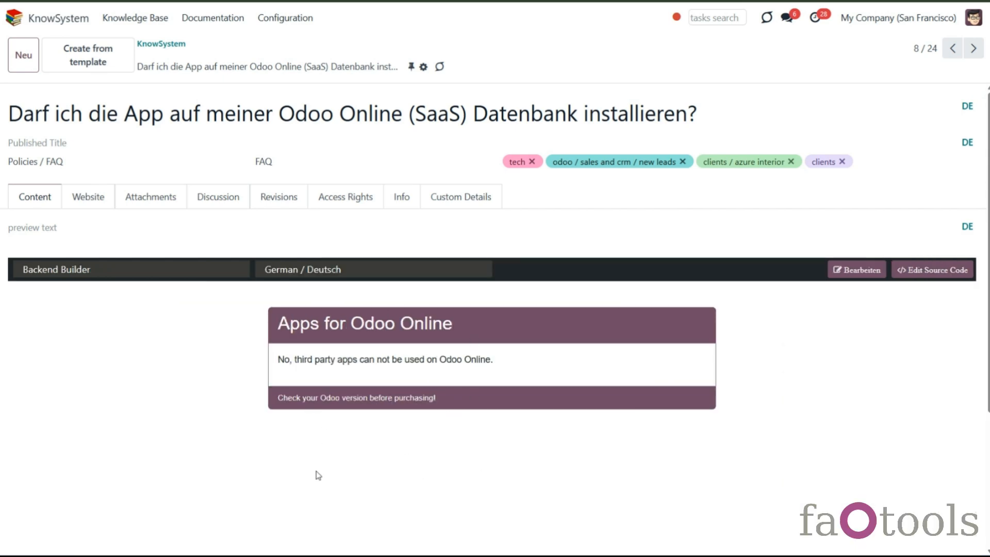
- Inspect the article's English content and its revision history, including the Revisions list for this article
click(405, 271)
click(401, 285)
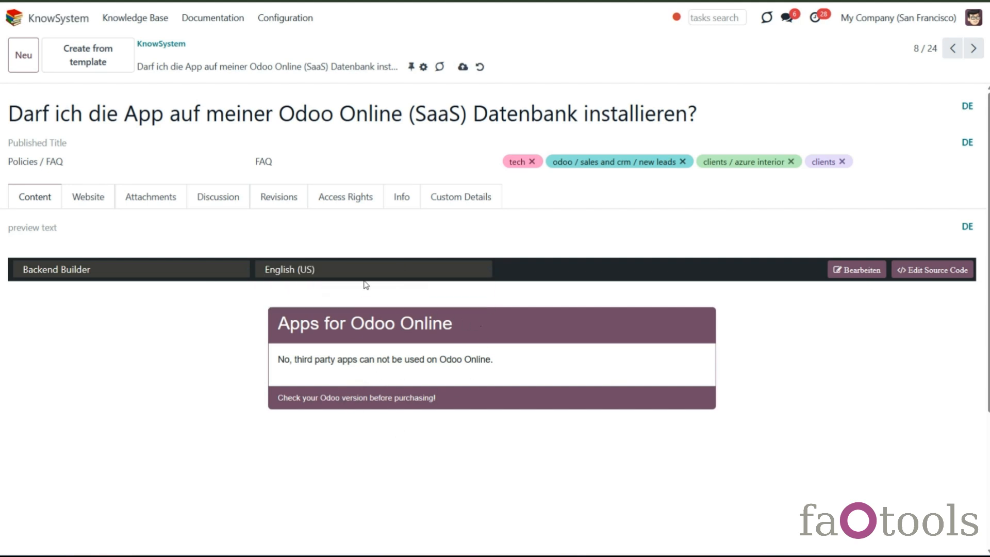
click(282, 207)
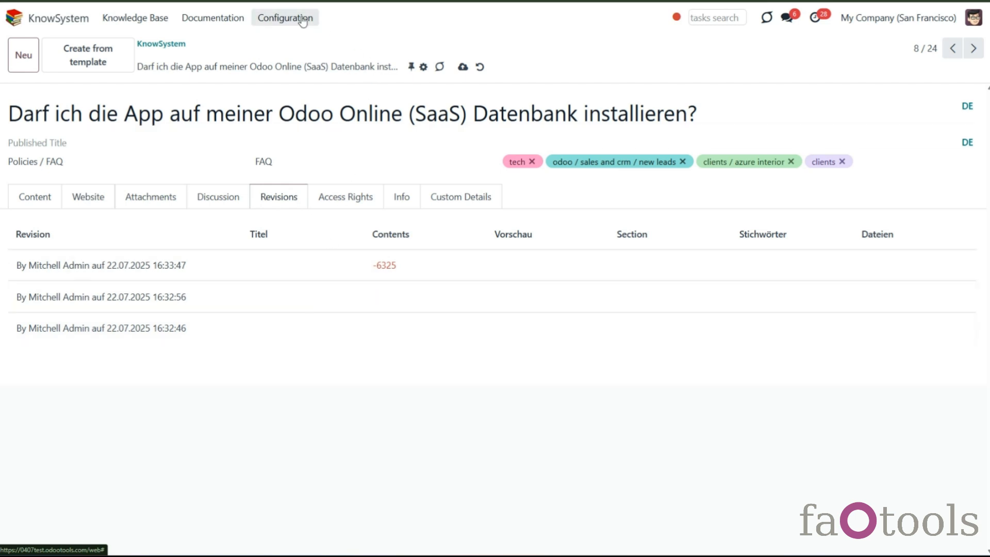
click(282, 18)
click(284, 166)
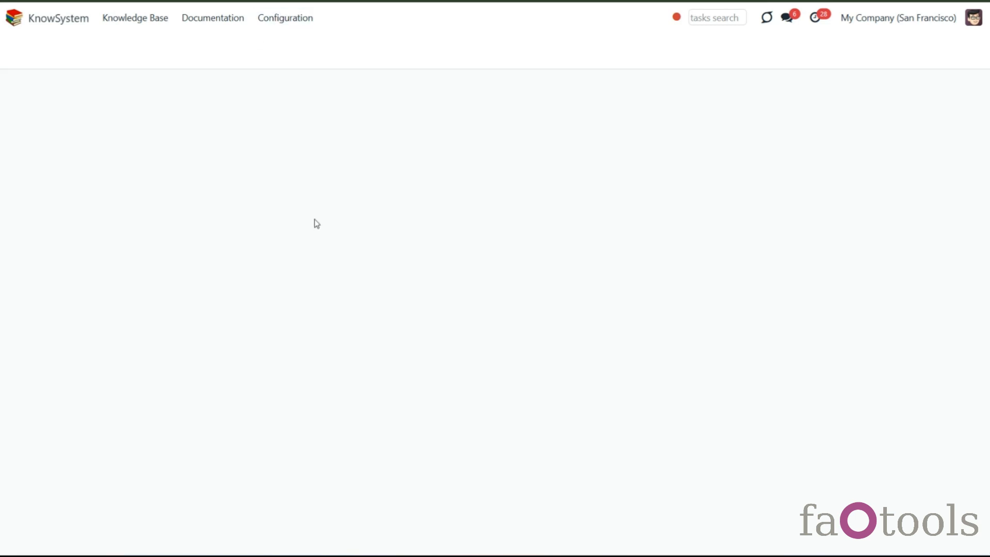
click(262, 313)
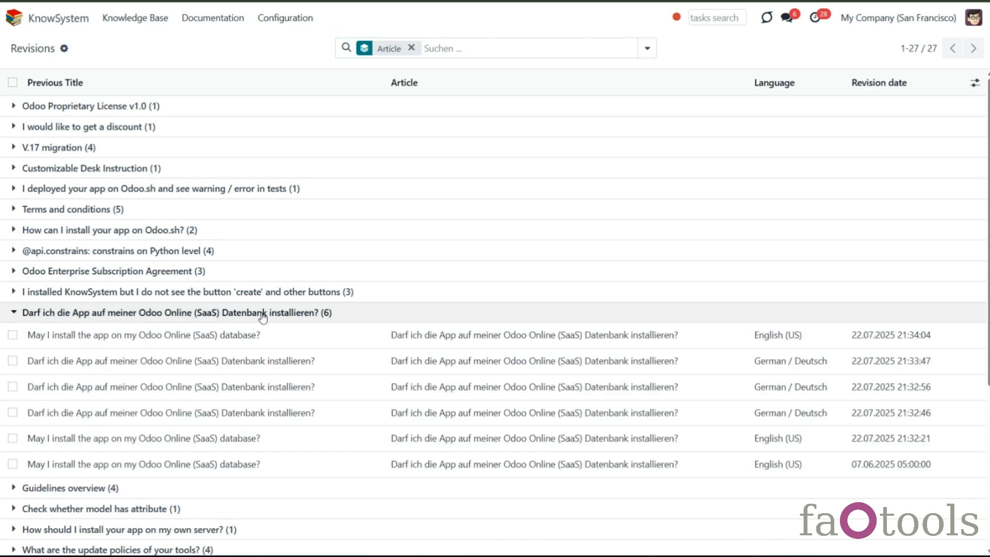